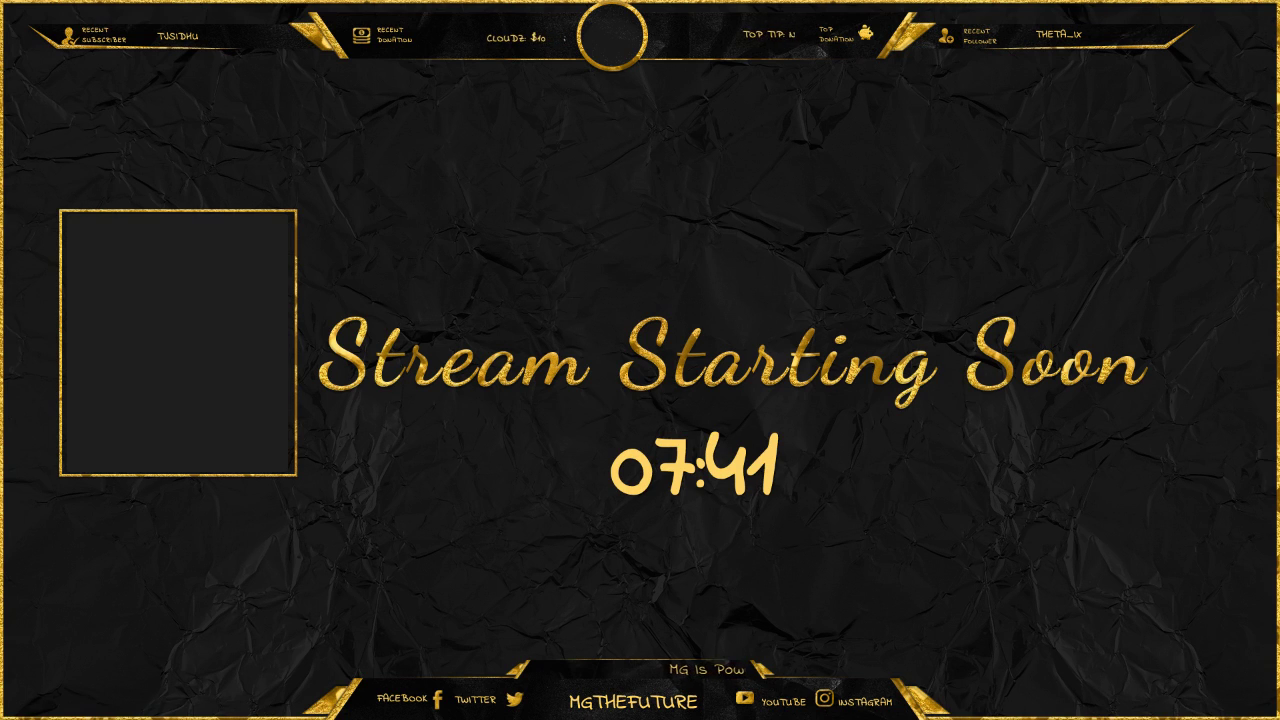
Switch the stream to the 2 - DESKTOP (SCREEN) scene and minimize OBS
click(96, 468)
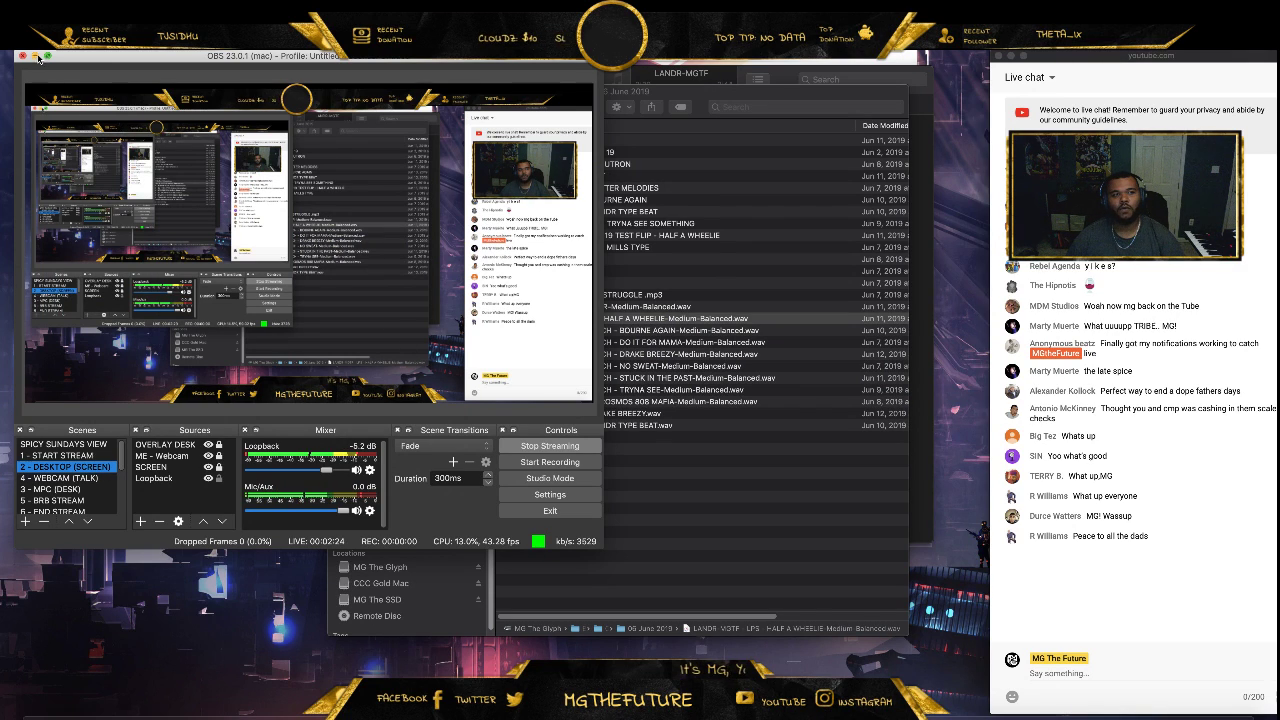
key(super+m)
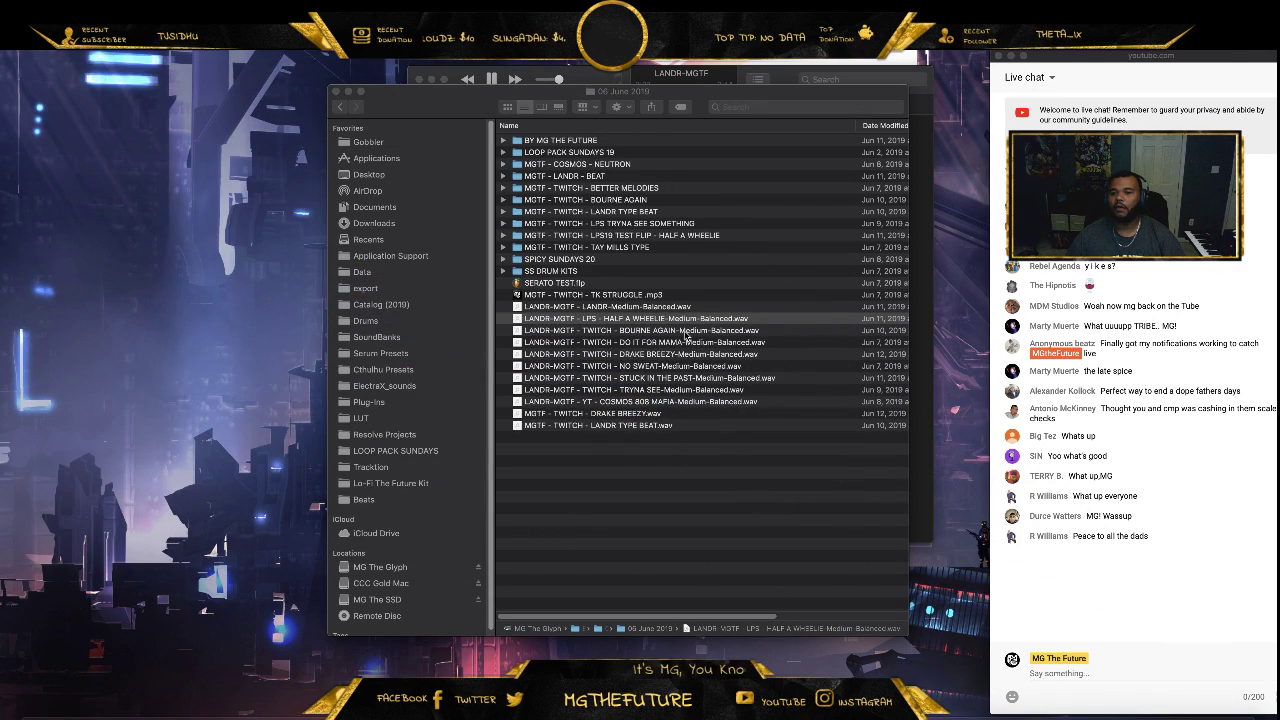
Play LANDR-MGTF - TWITCH - DO IT FOR MAMA-Medium-Balanced.wav with the player beside the file window, and close both windows after listening
double_click(656, 342)
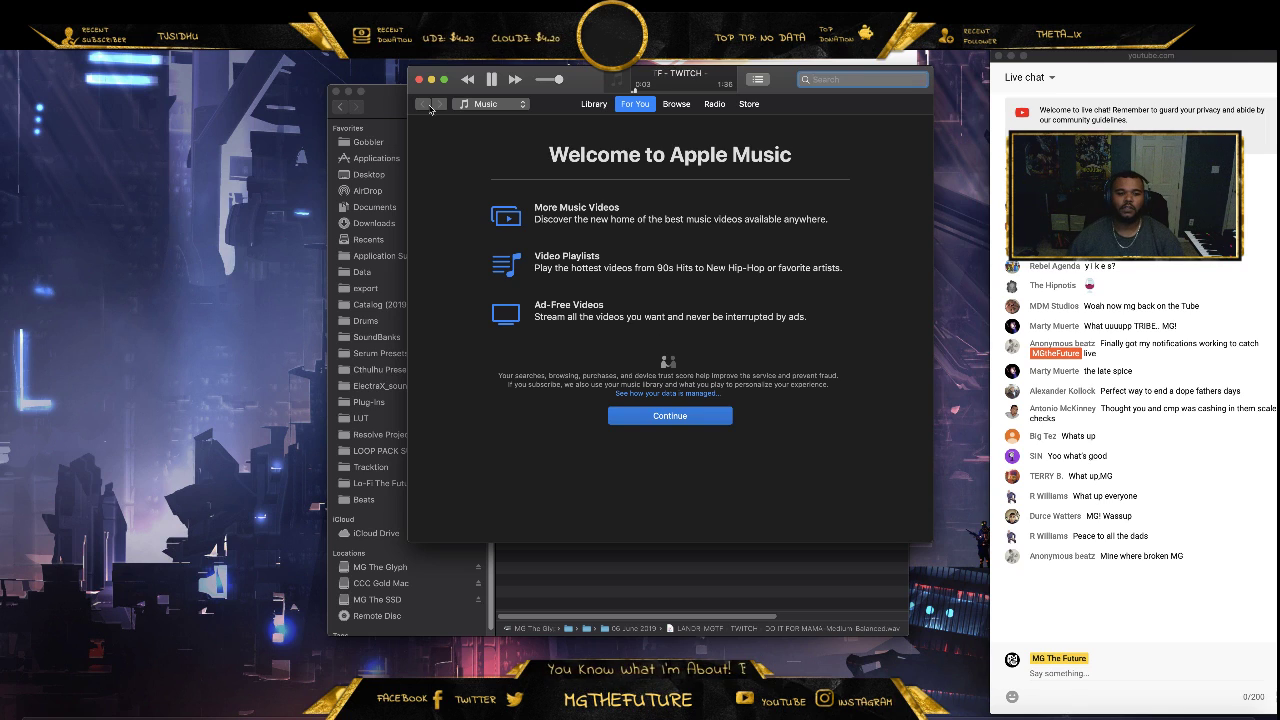
drag(538, 67, 162, 131)
click(728, 566)
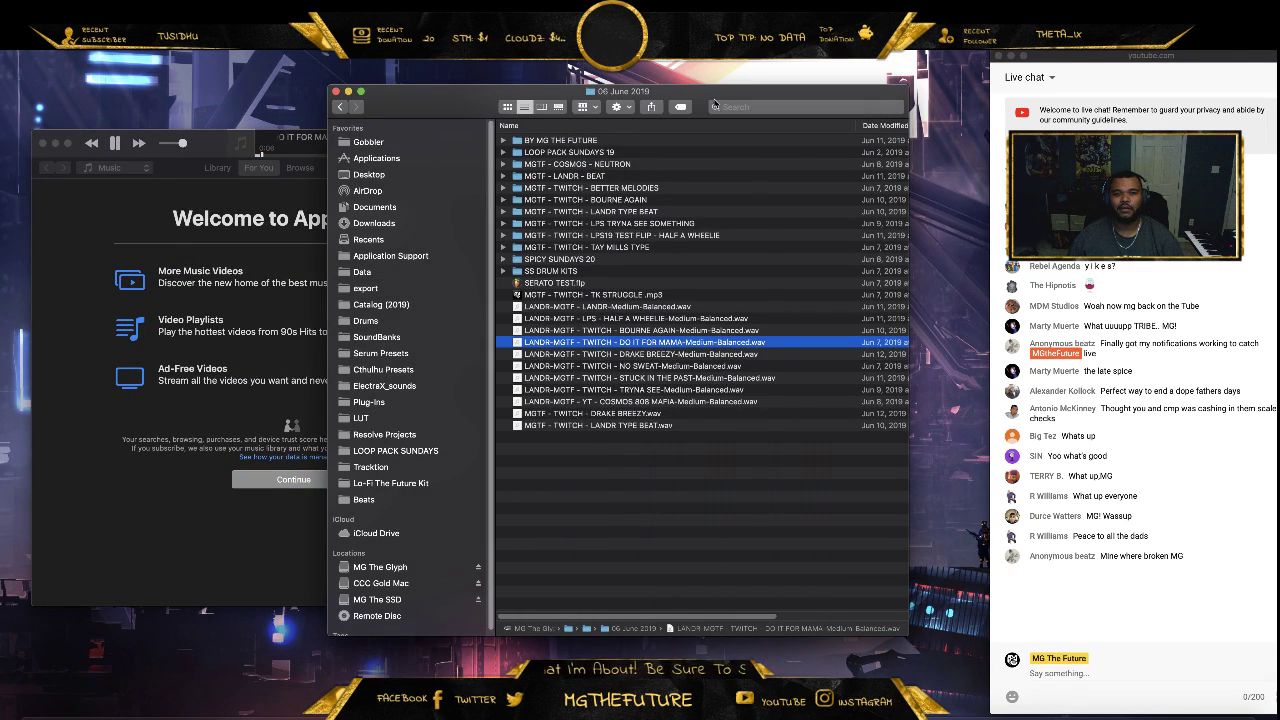
drag(716, 92, 790, 68)
click(311, 256)
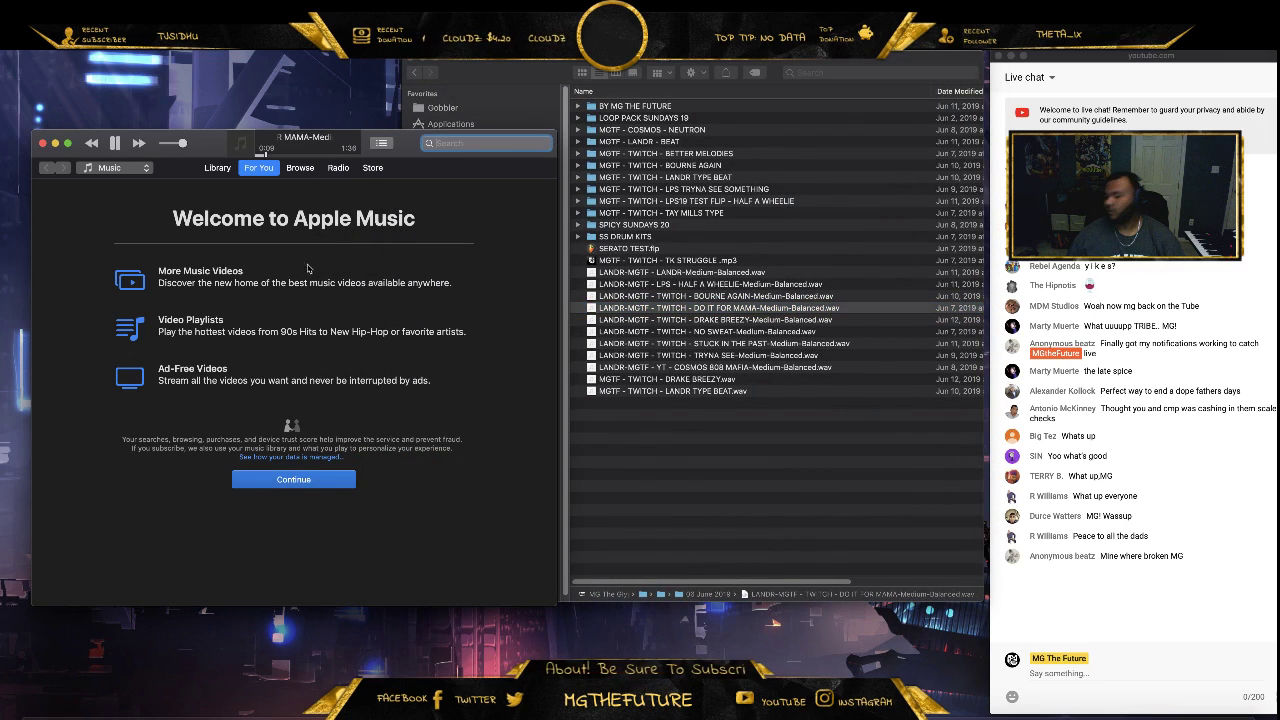
click(1143, 596)
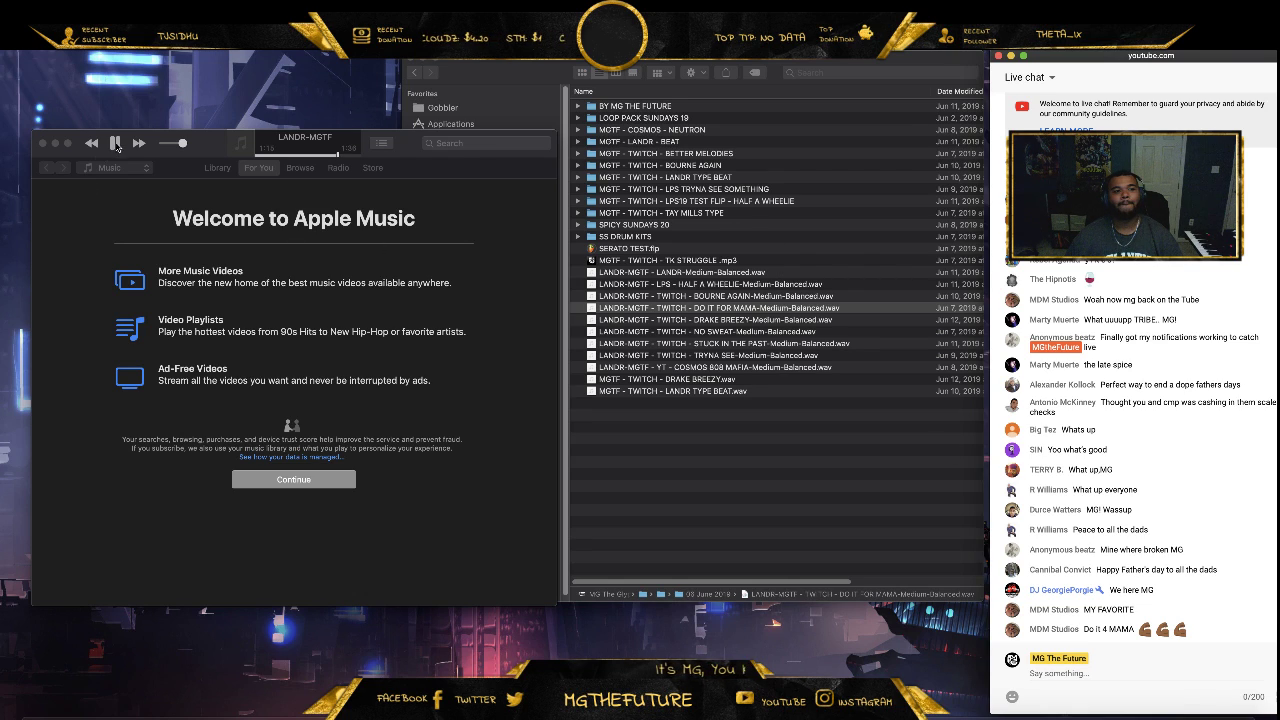
click(42, 143)
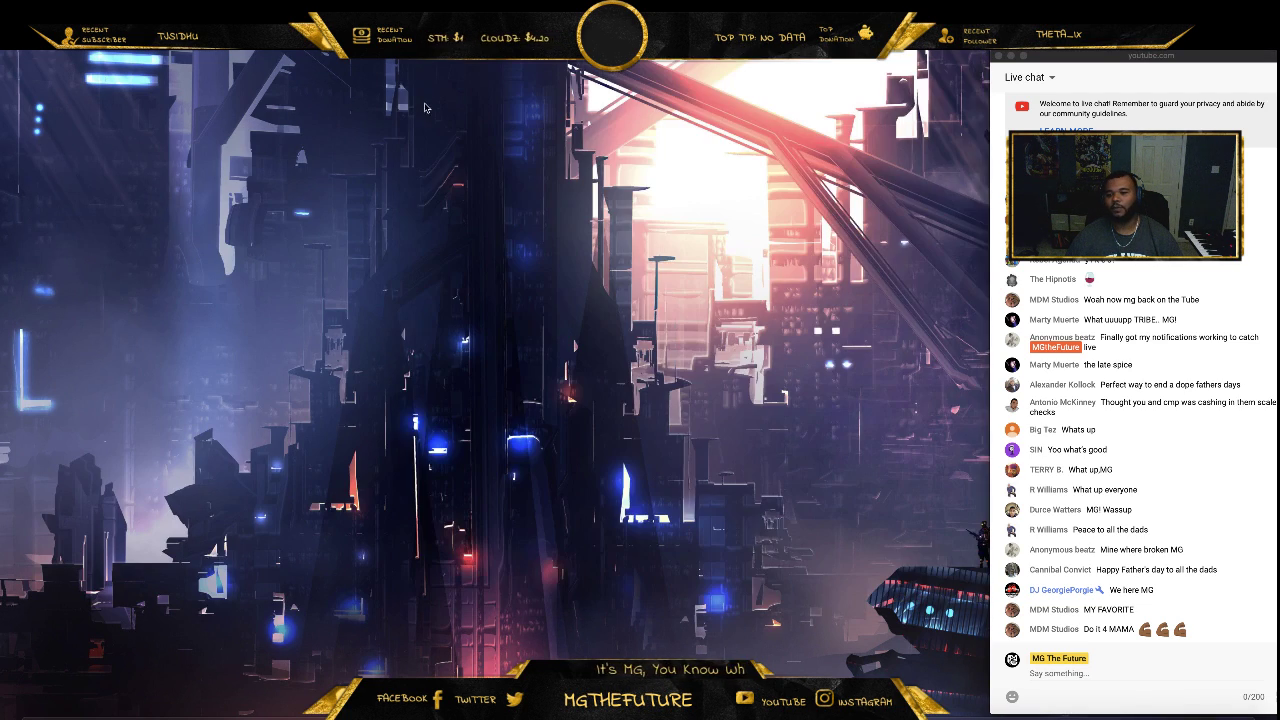
click(410, 58)
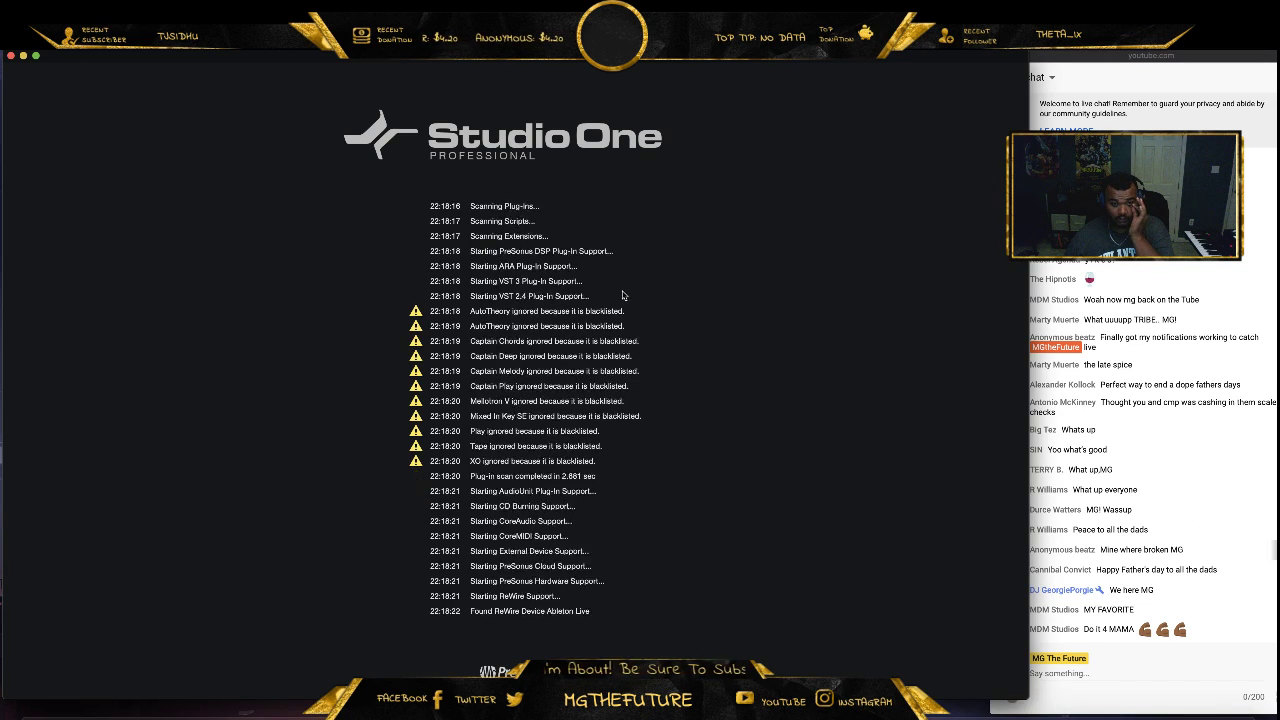
Switch to OBS, raise the Loopback mixer volume to about -3.8 dB and minimize OBS again
key(super+Tab)
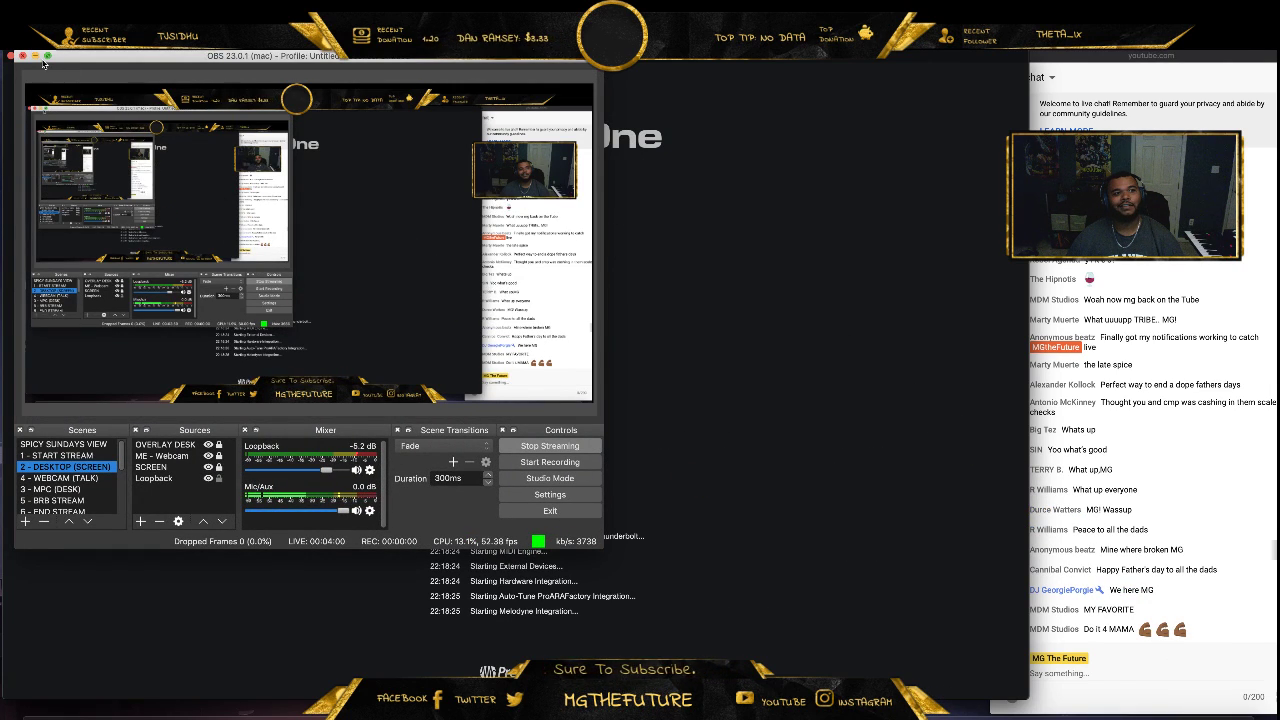
click(331, 471)
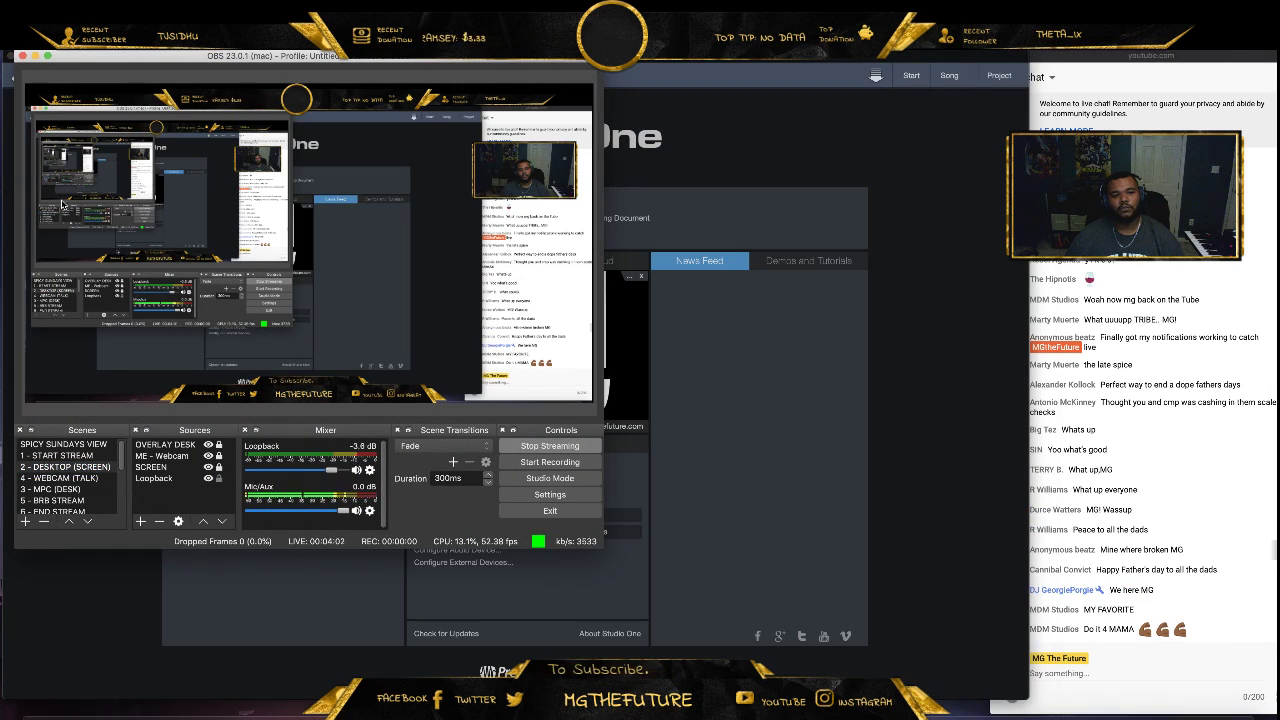
click(33, 57)
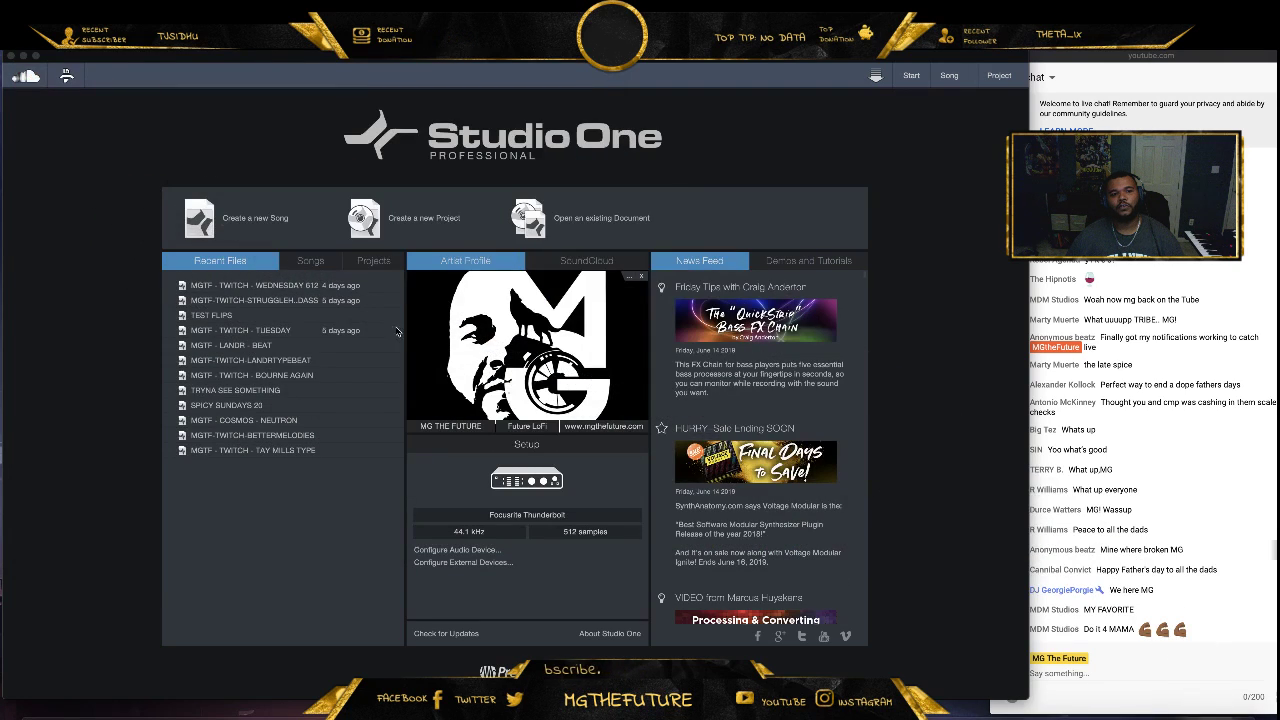
Create a new song from the Empty Song template titled "MGTF - LIVE YT - TRAP"
click(268, 220)
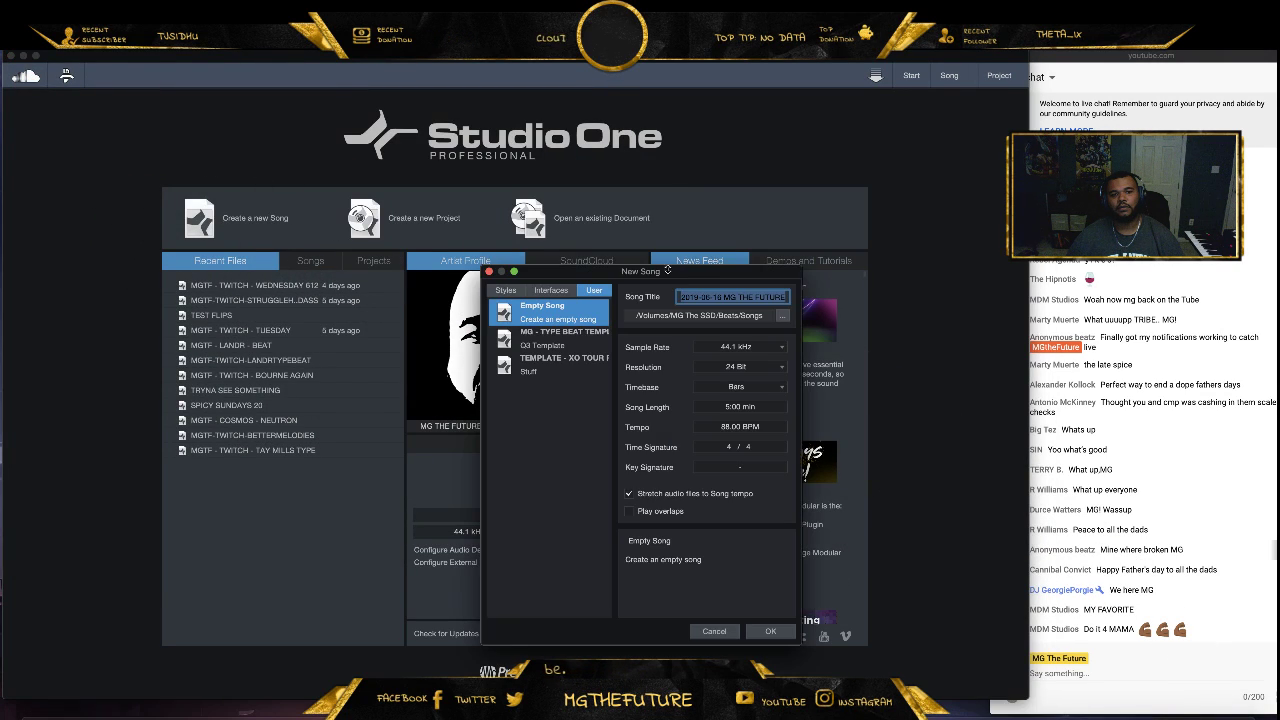
click(727, 297)
triple_click(727, 297)
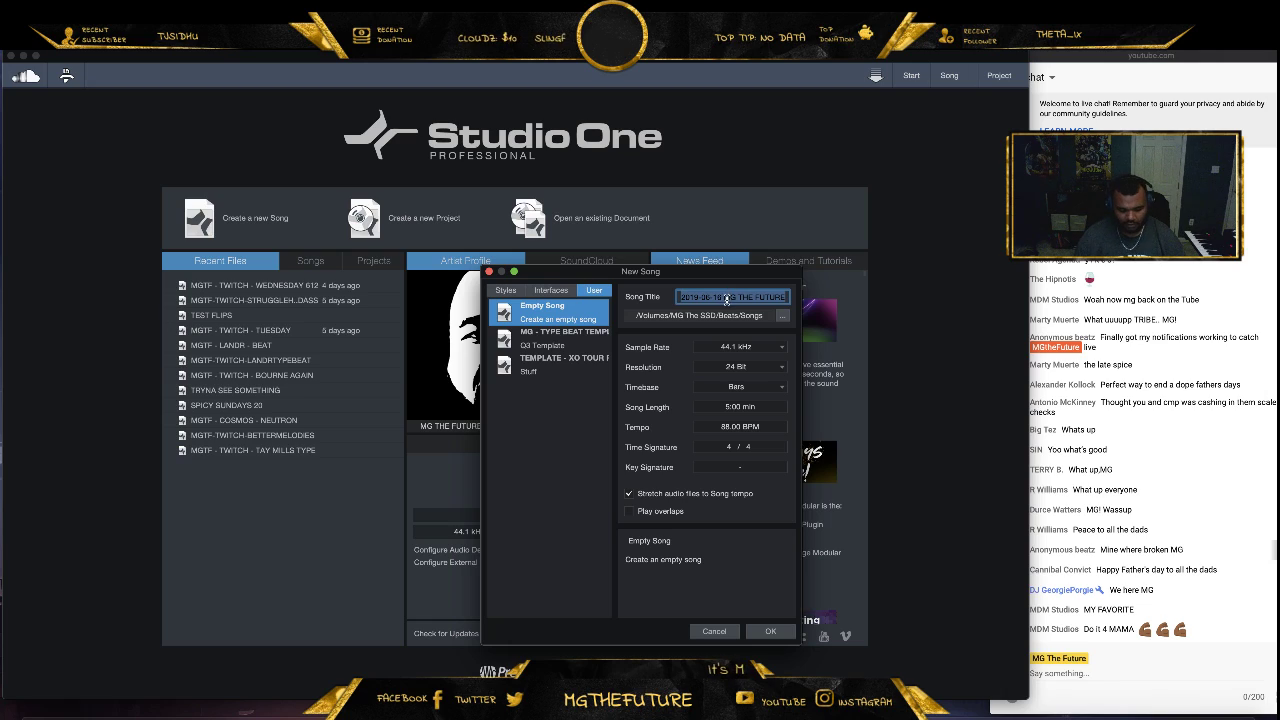
text(MGTF 0-)
key(BackSpace)
key(BackSpace)
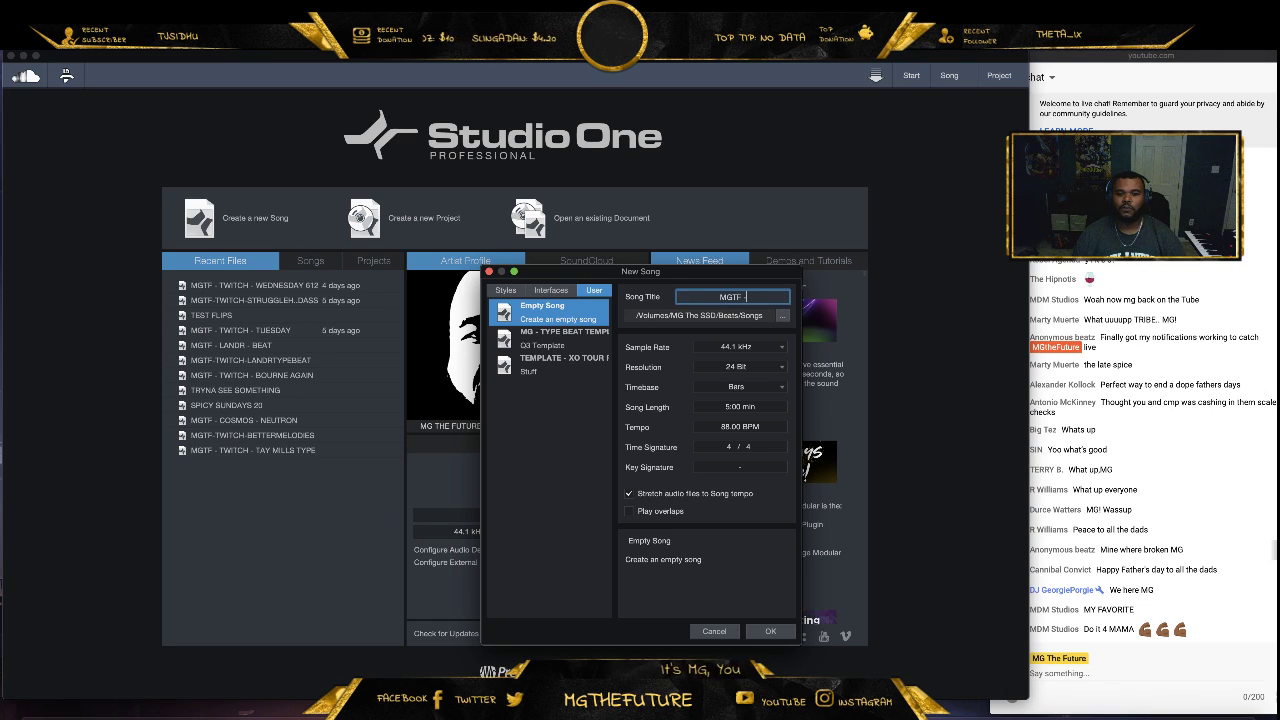
text(- LIVE YT -)
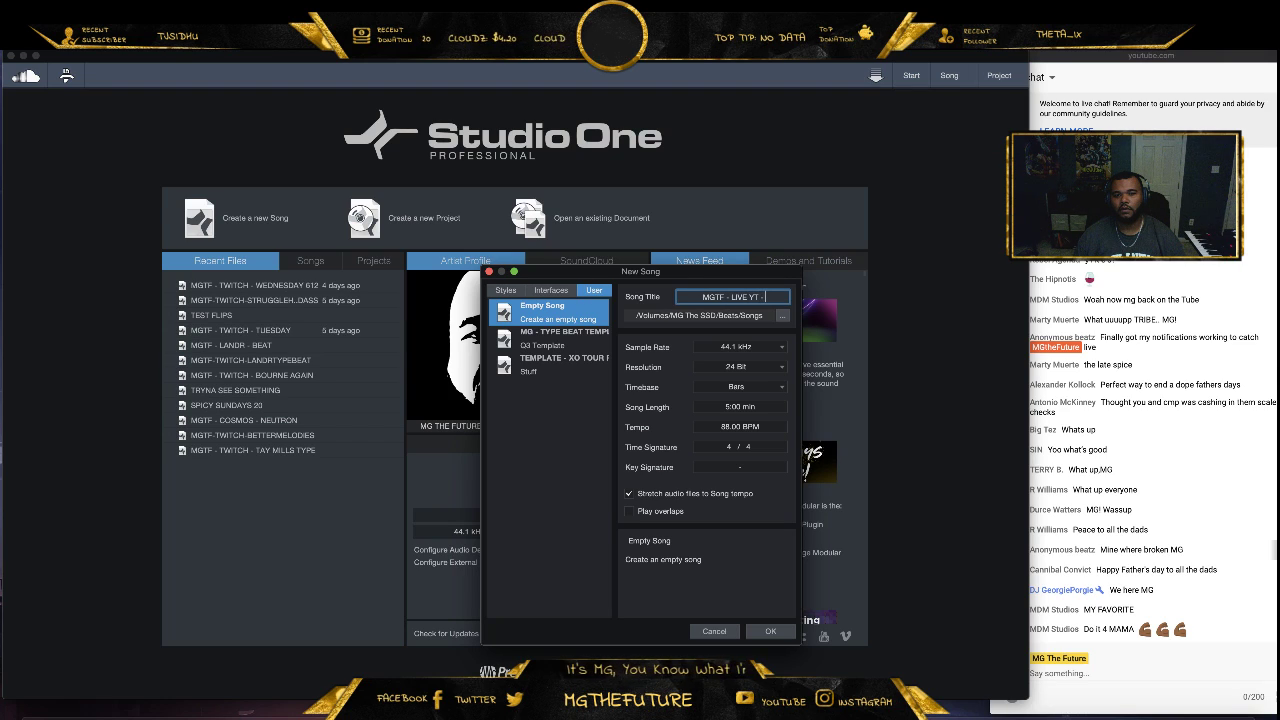
text( TRAP)
key(Return)
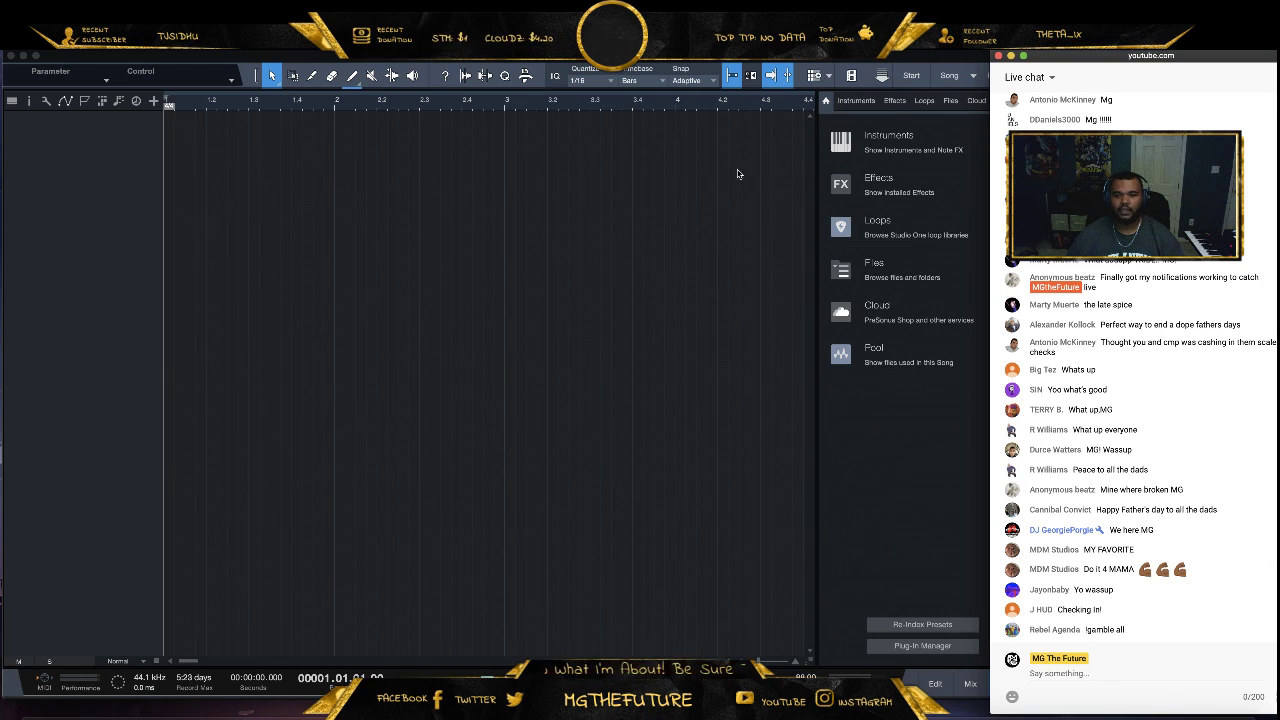
Add an ElectraX instrument track to the empty song from the favorite instruments
click(853, 79)
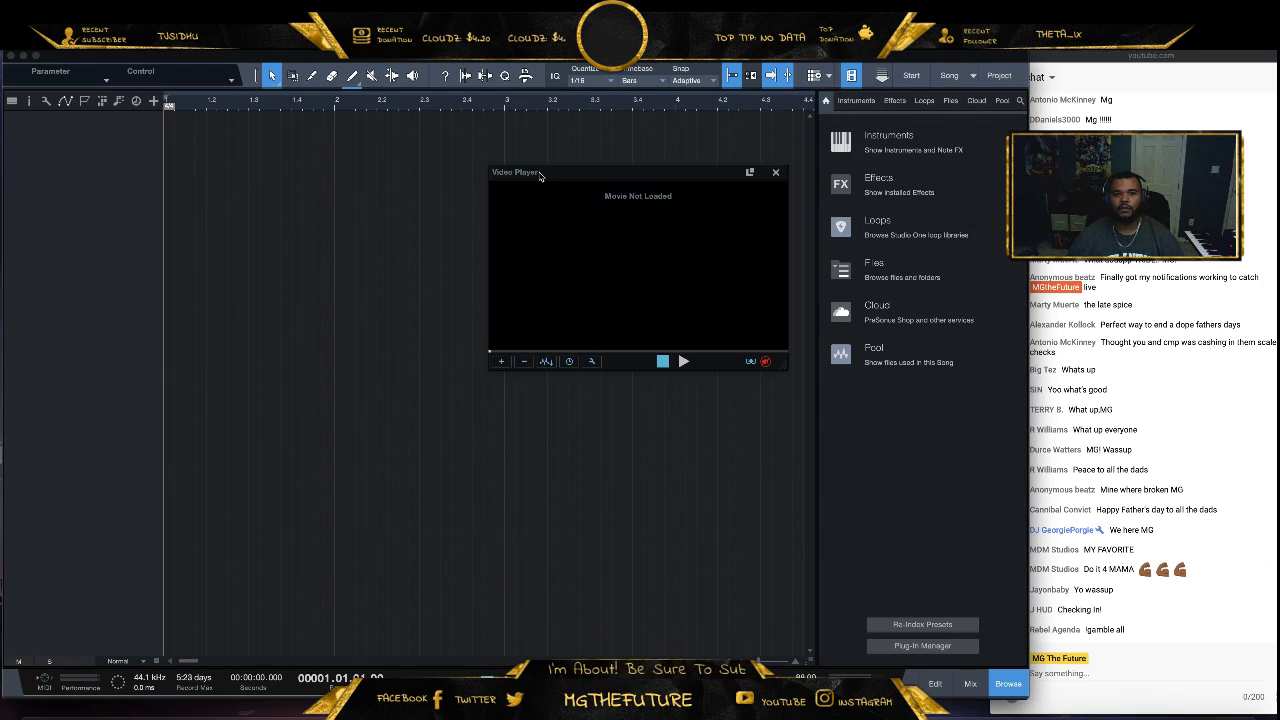
click(777, 174)
click(856, 100)
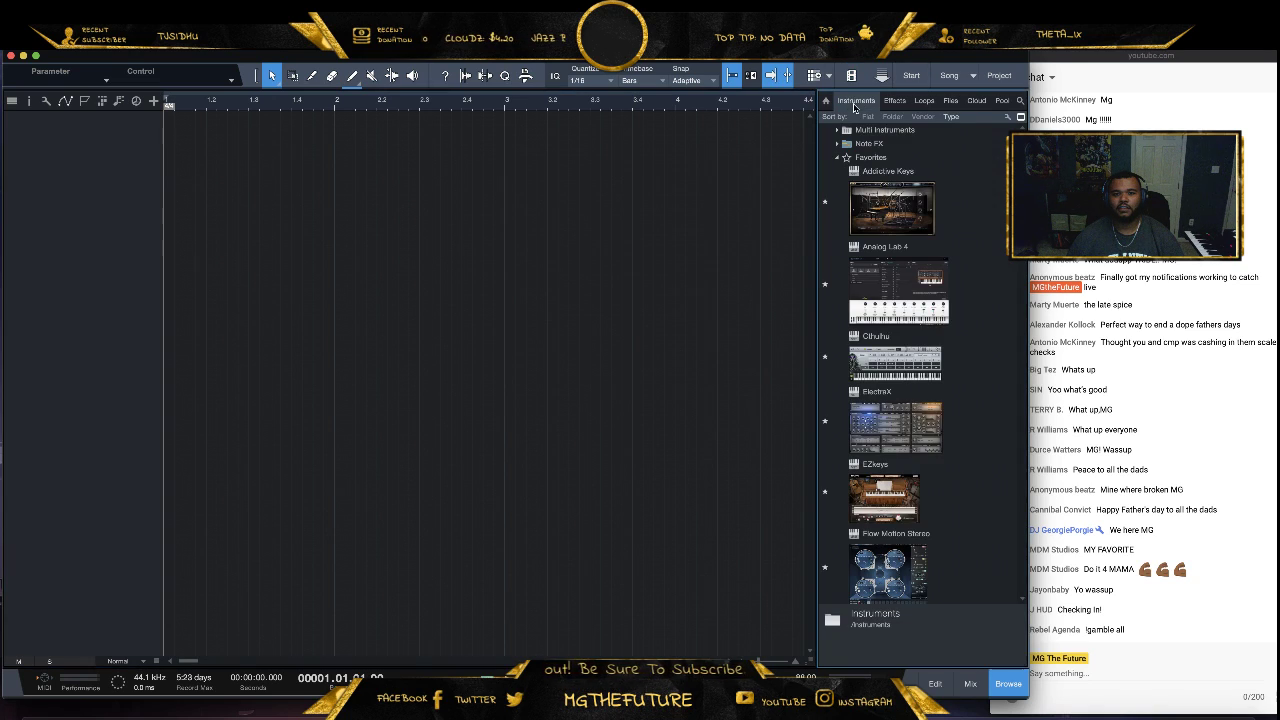
scroll(957, 412, down, 3)
scroll(957, 412, down, 3)
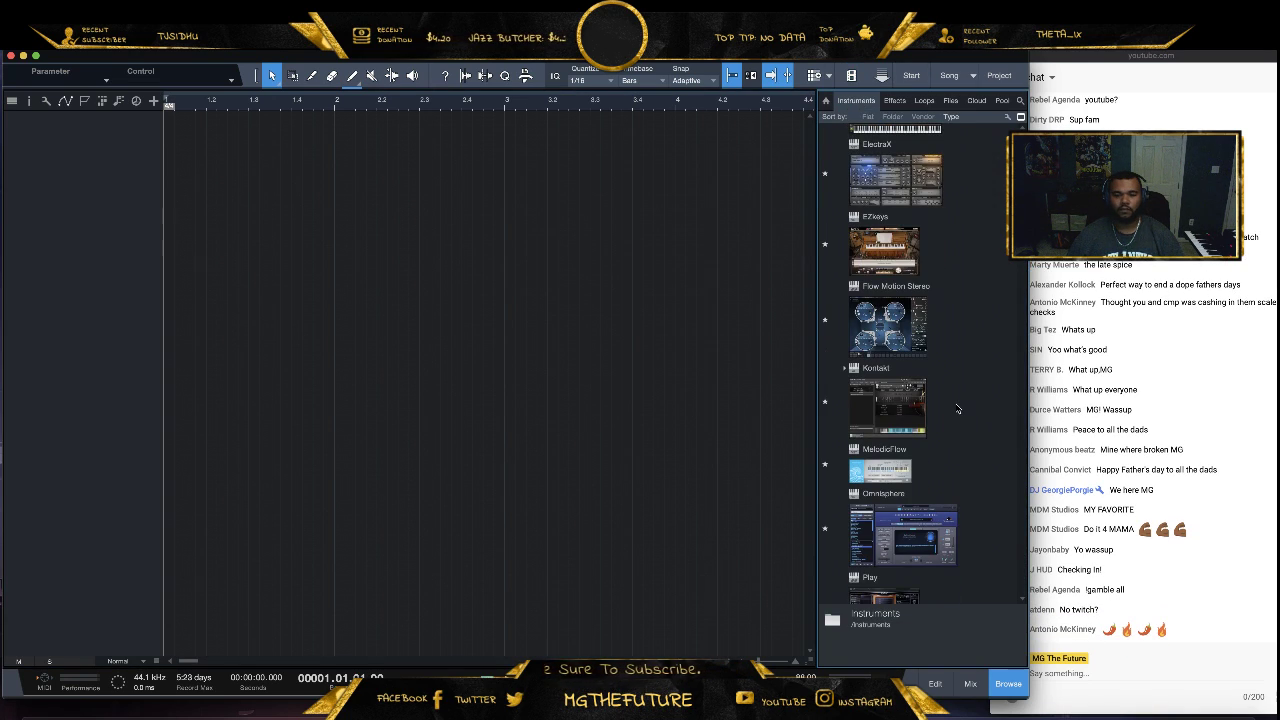
click(876, 150)
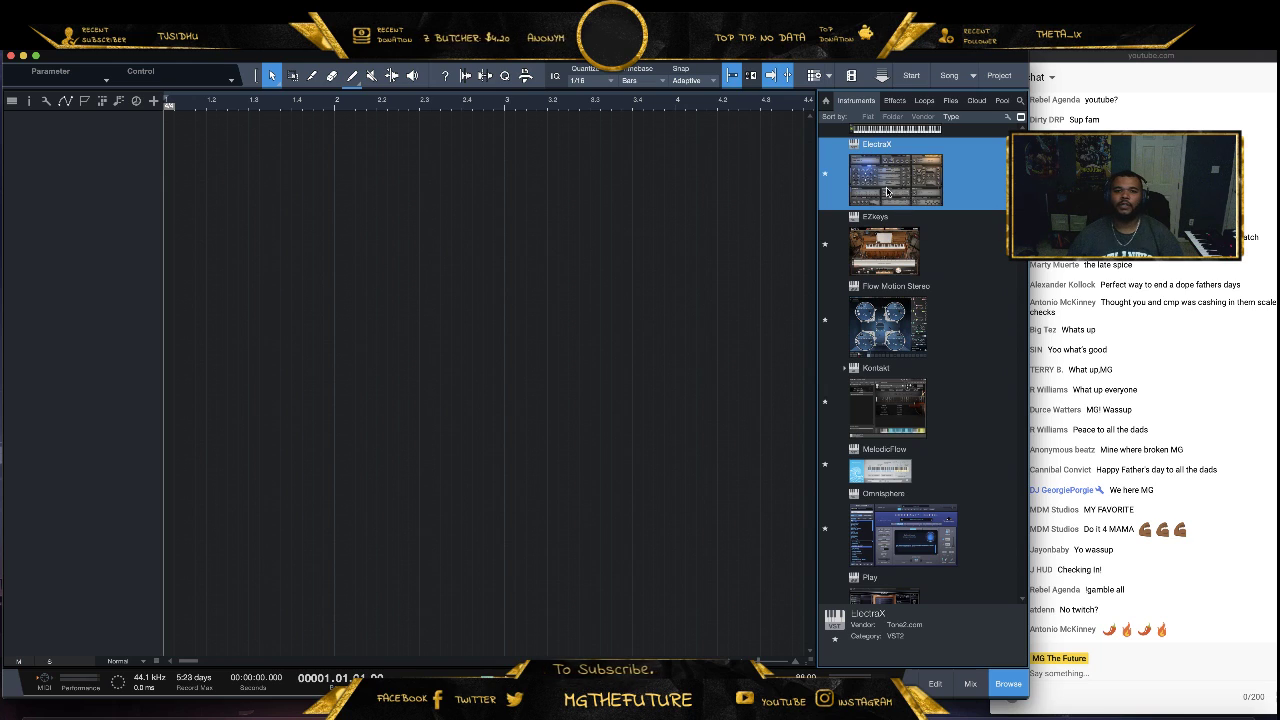
drag(890, 190, 54, 209)
click(1243, 440)
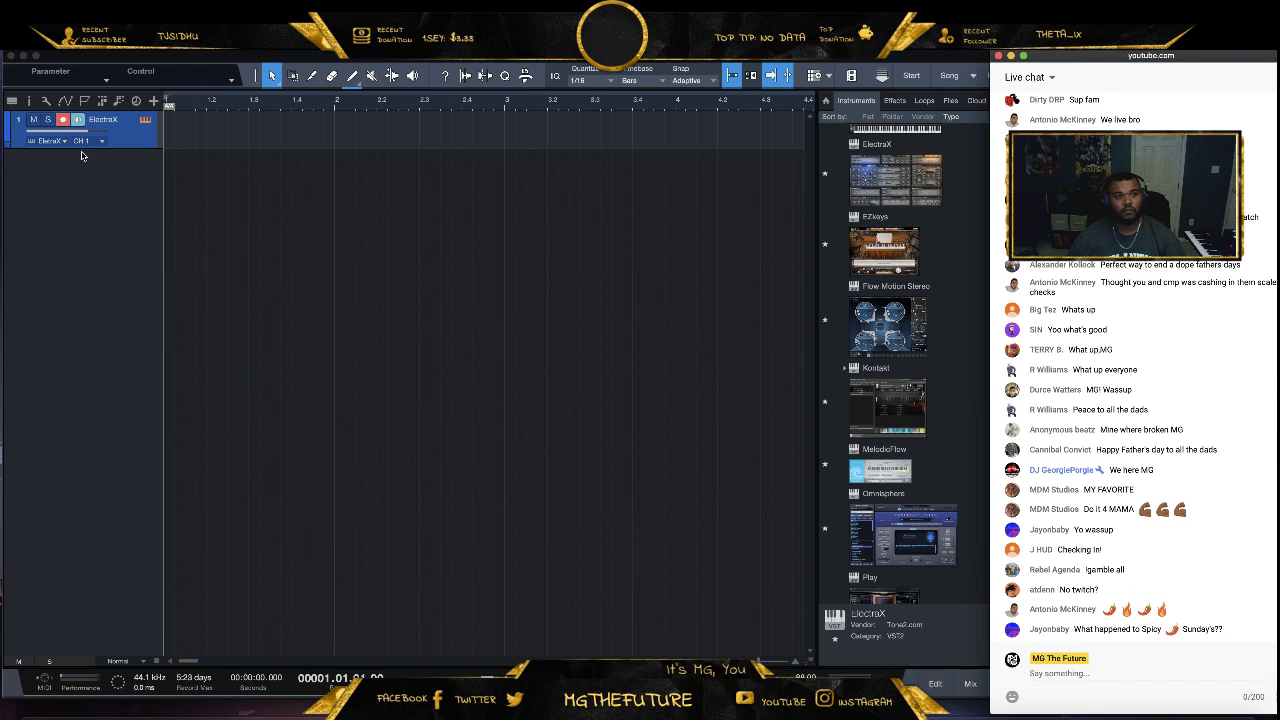
Load the "KEYS - Carti Party AM" patch from the XP - TTS - Sli'merre XP bank in ElectraX and close its editor
click(148, 151)
click(145, 119)
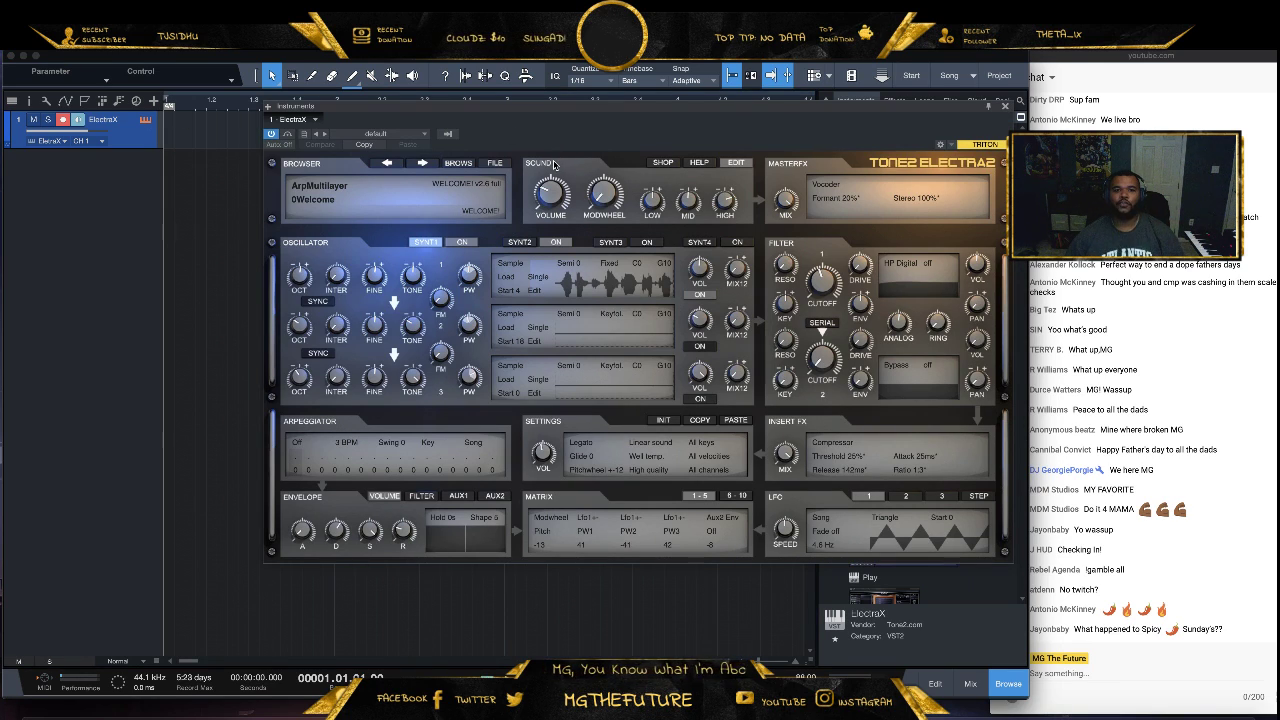
drag(689, 112, 557, 143)
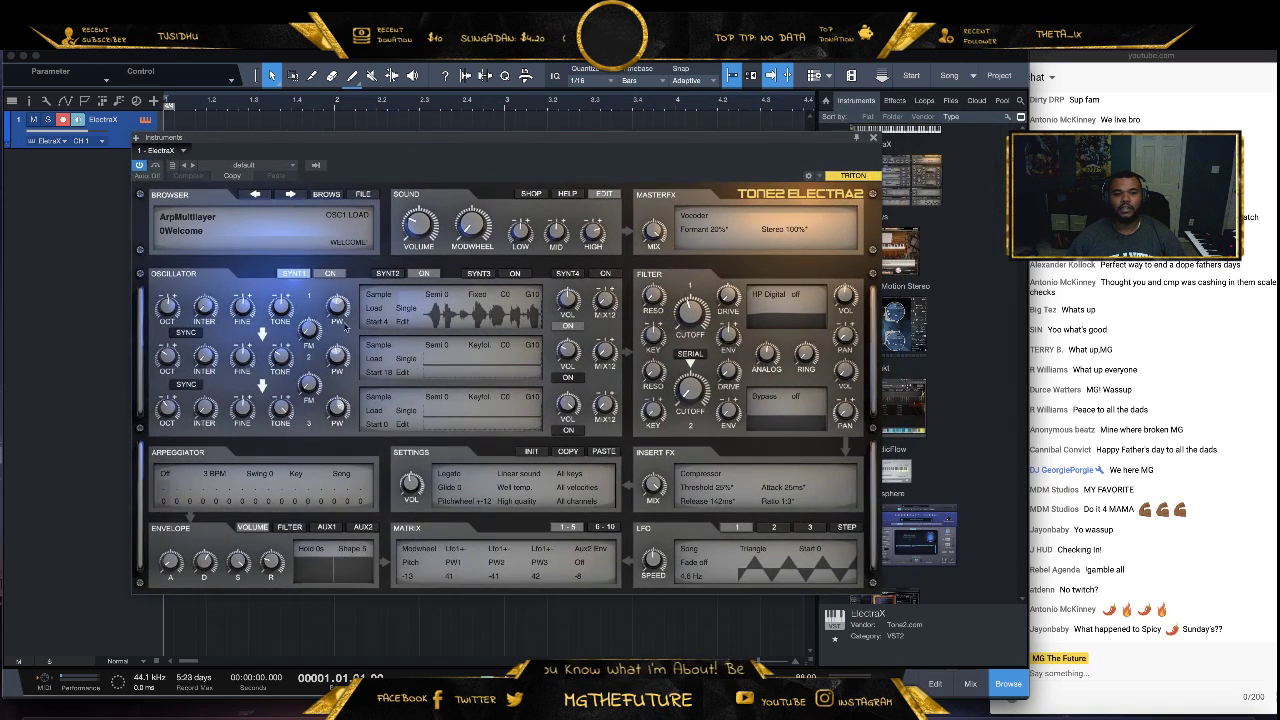
click(328, 195)
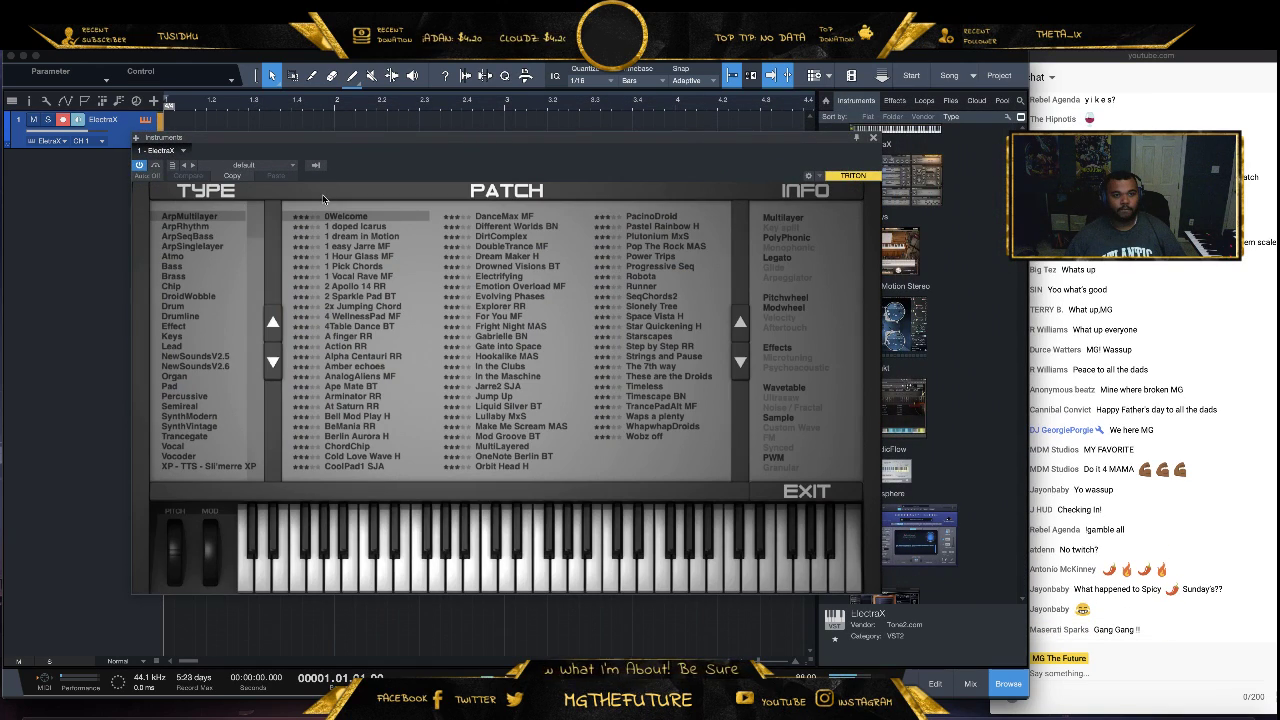
click(205, 466)
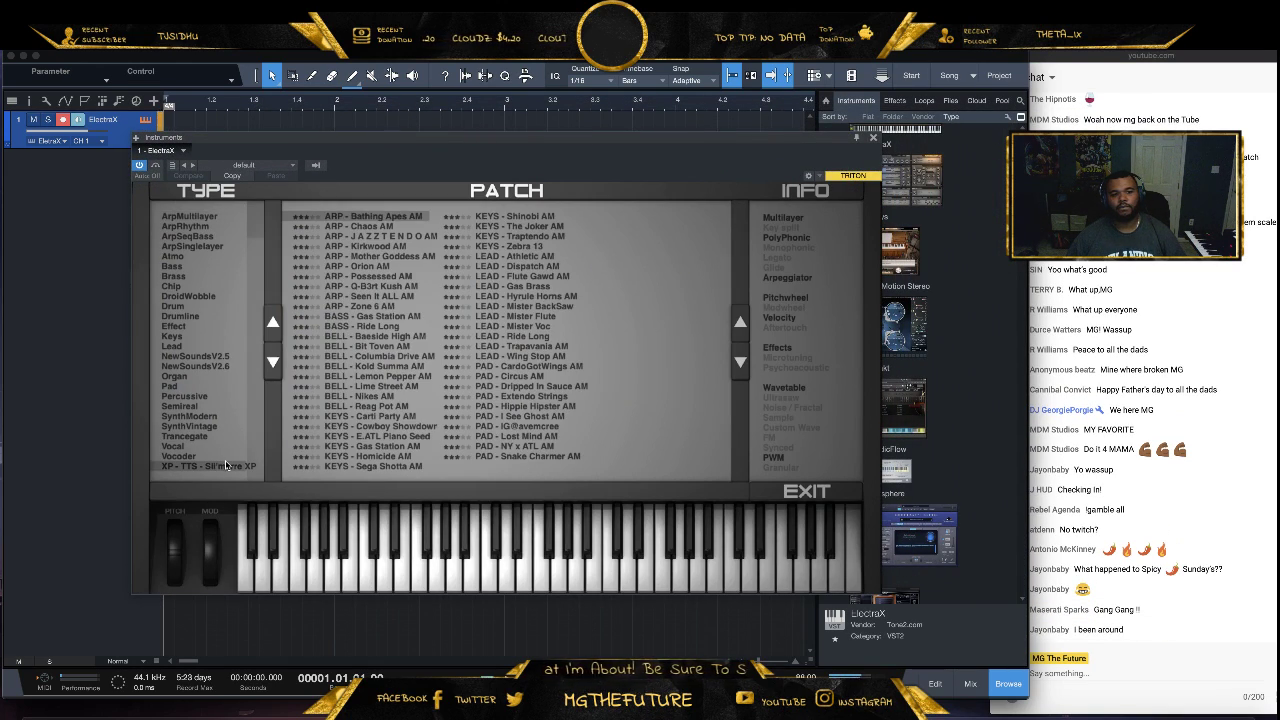
click(387, 397)
click(378, 417)
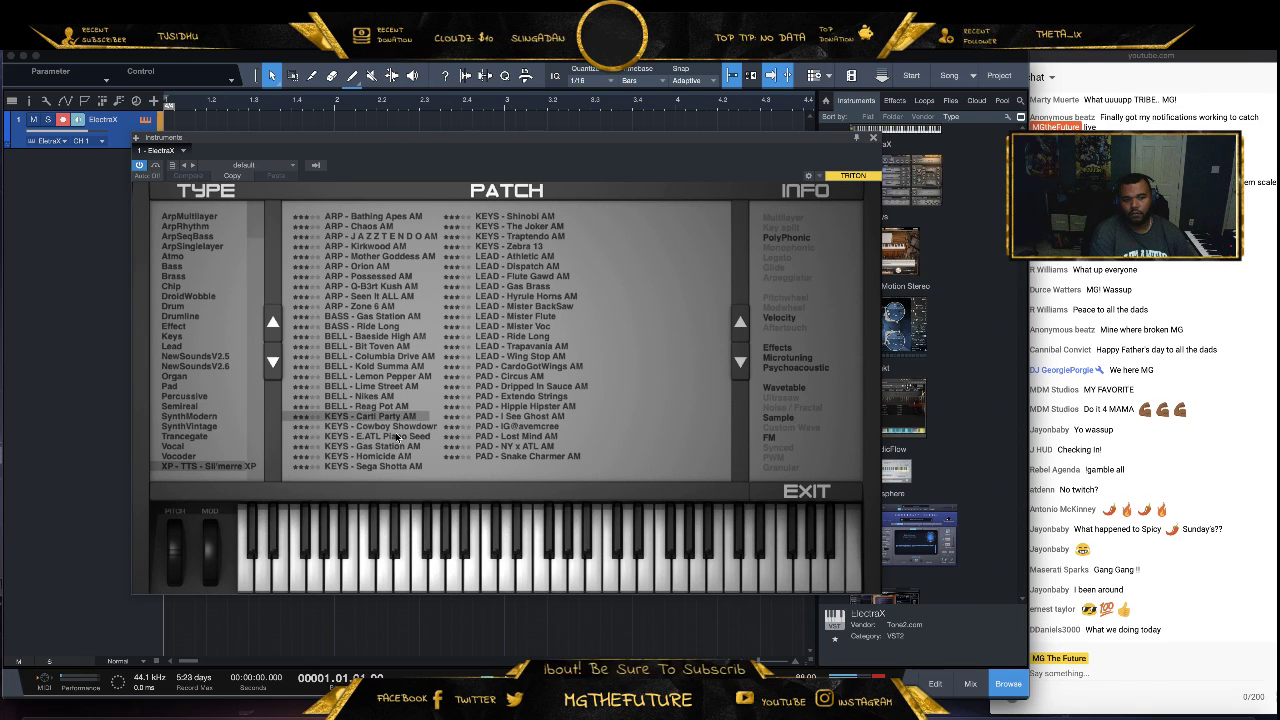
click(874, 138)
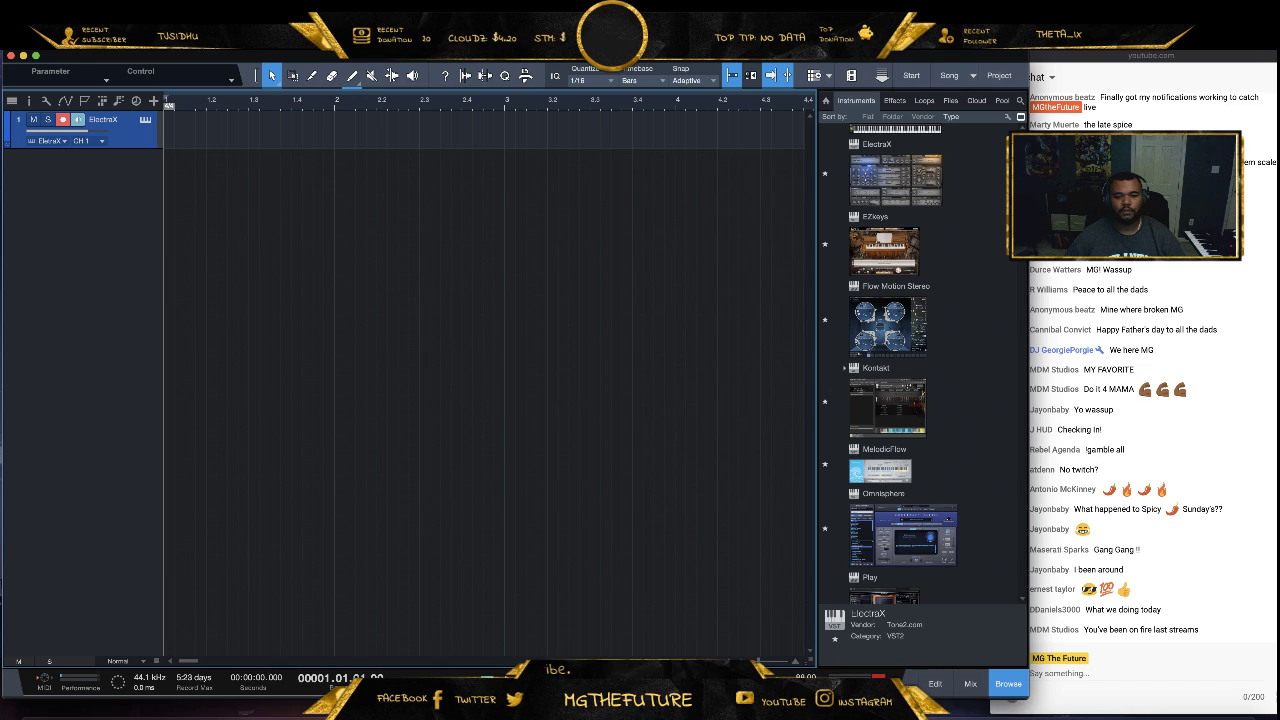
Set the song tempo to 78 BPM and run playback from the start to rehearse the melody
key(space)
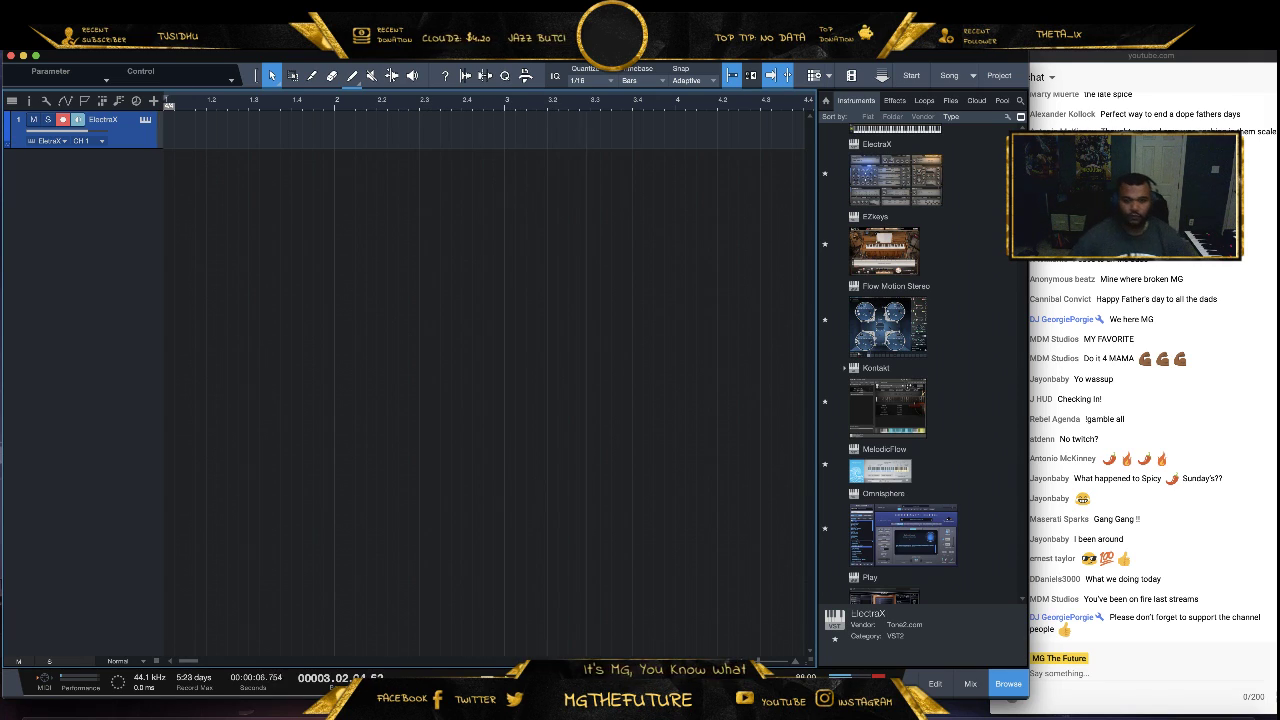
key(e)
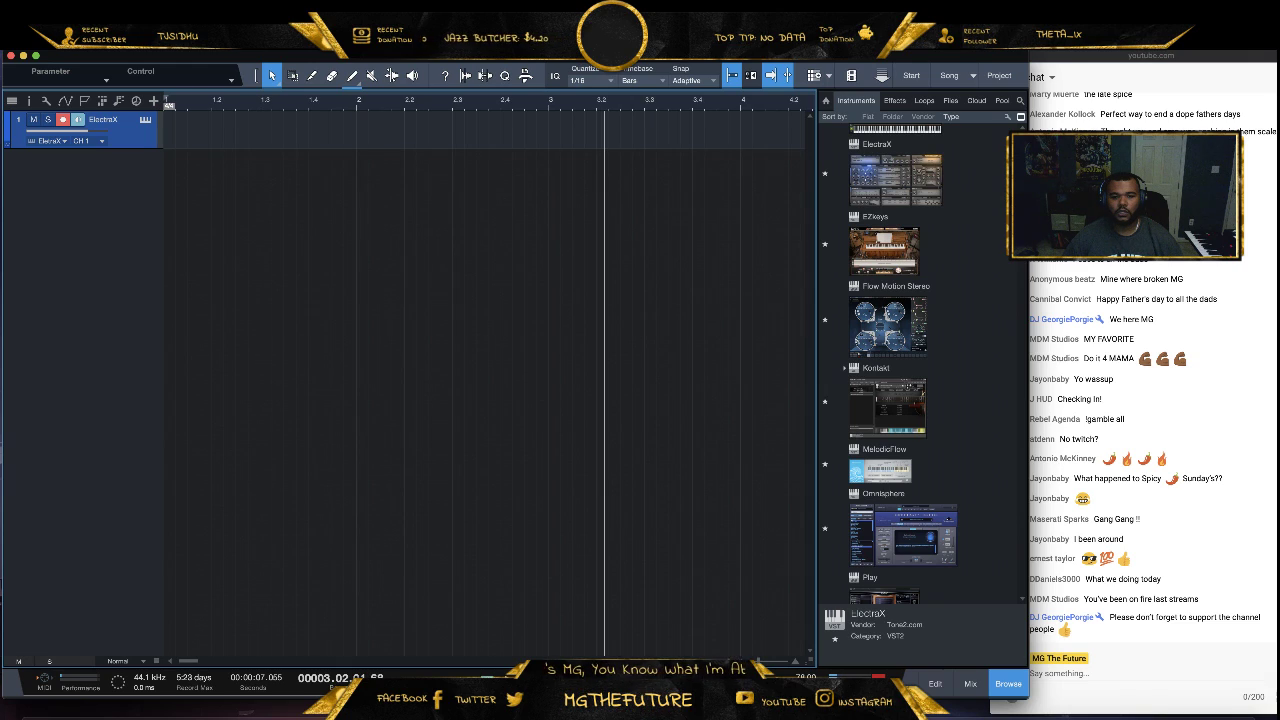
key(Home)
key(space)
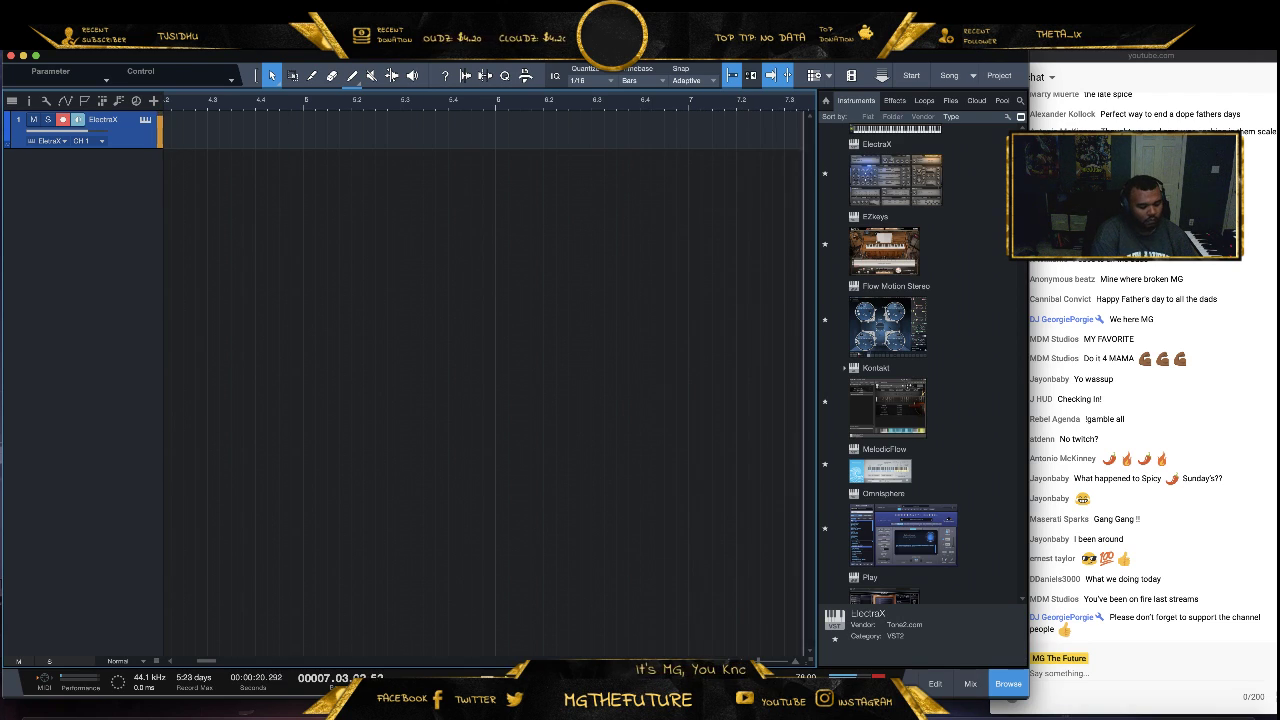
key(space)
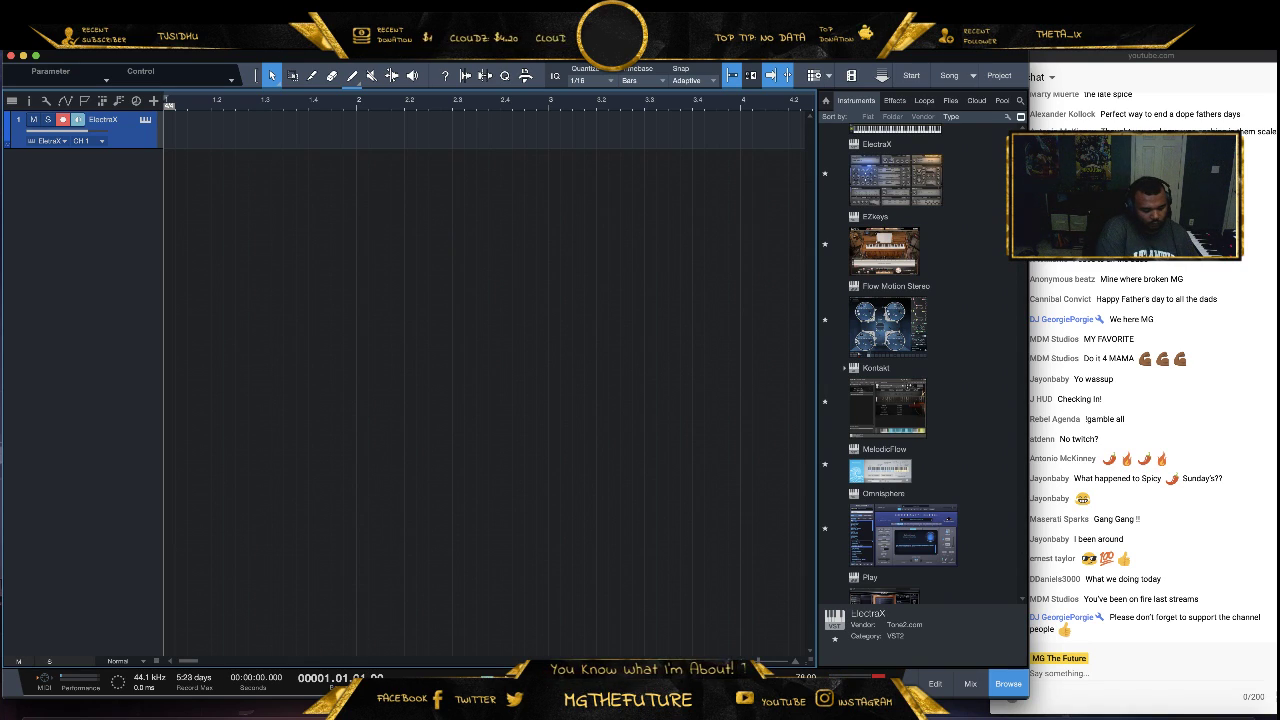
Record a two-bar ElectraX melody from bar 1 and play the clip back in a loop
key(KP_Multiply)
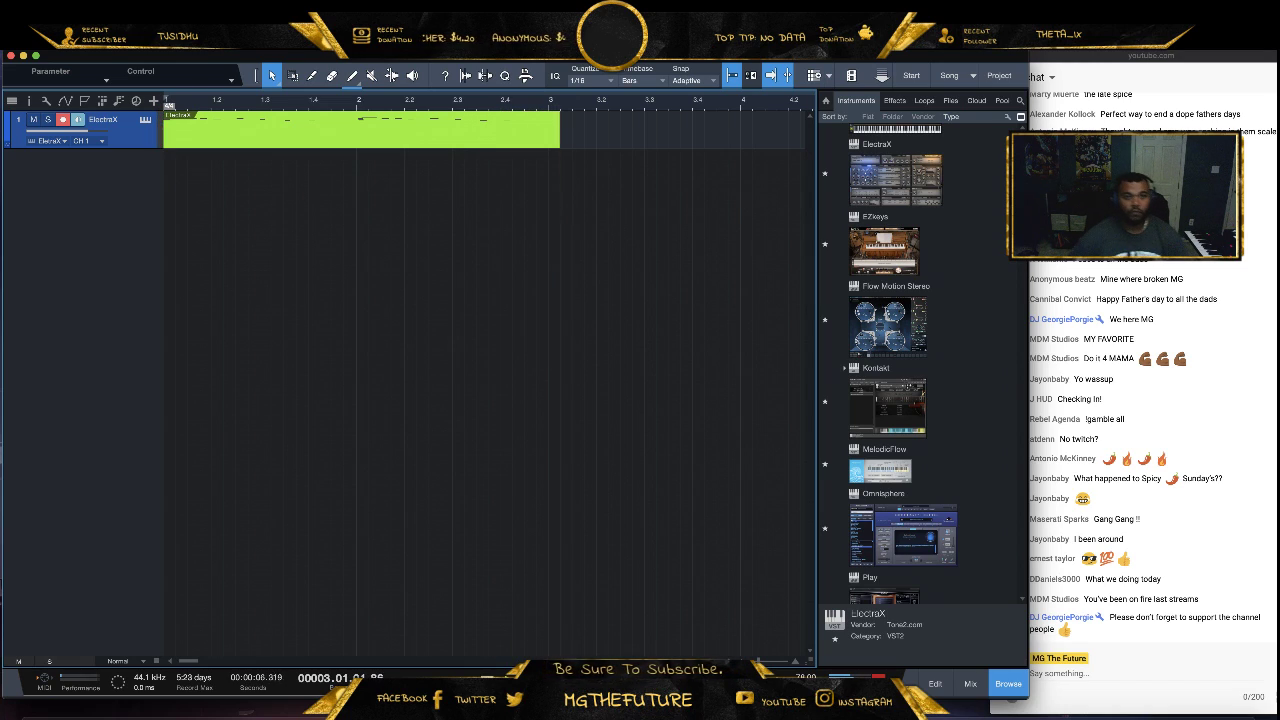
key(space)
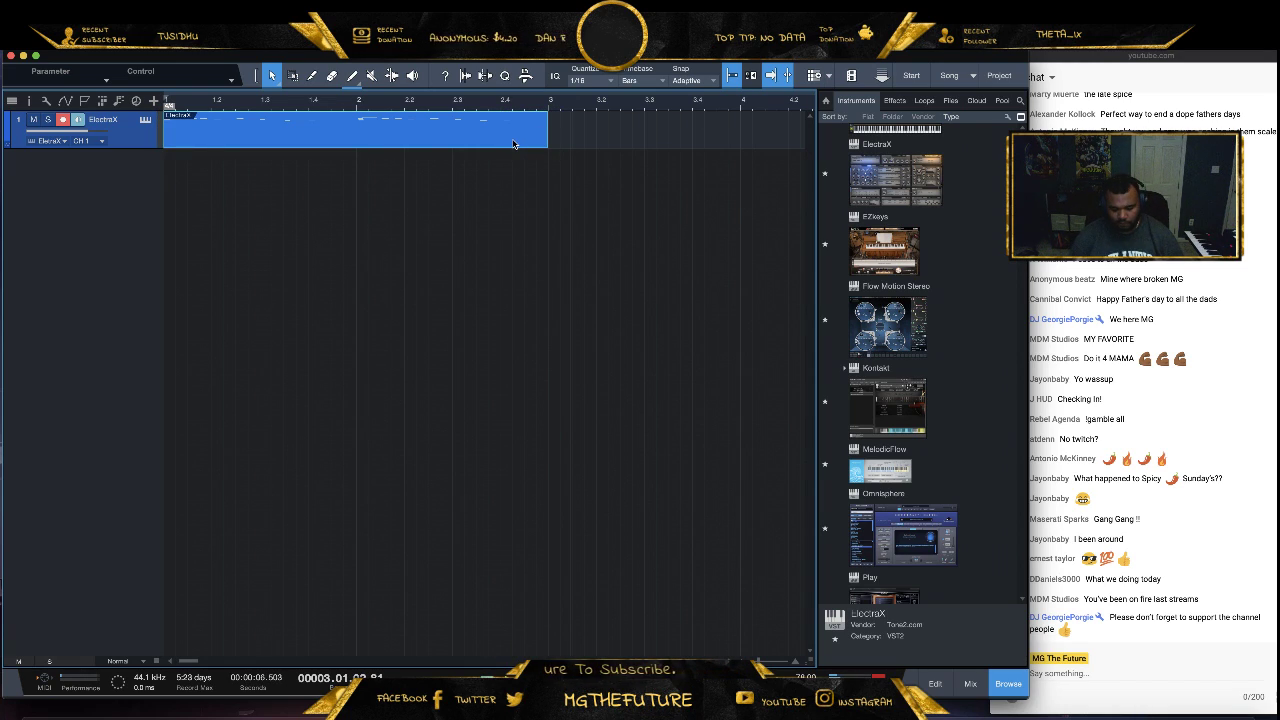
key(p)
key(space)
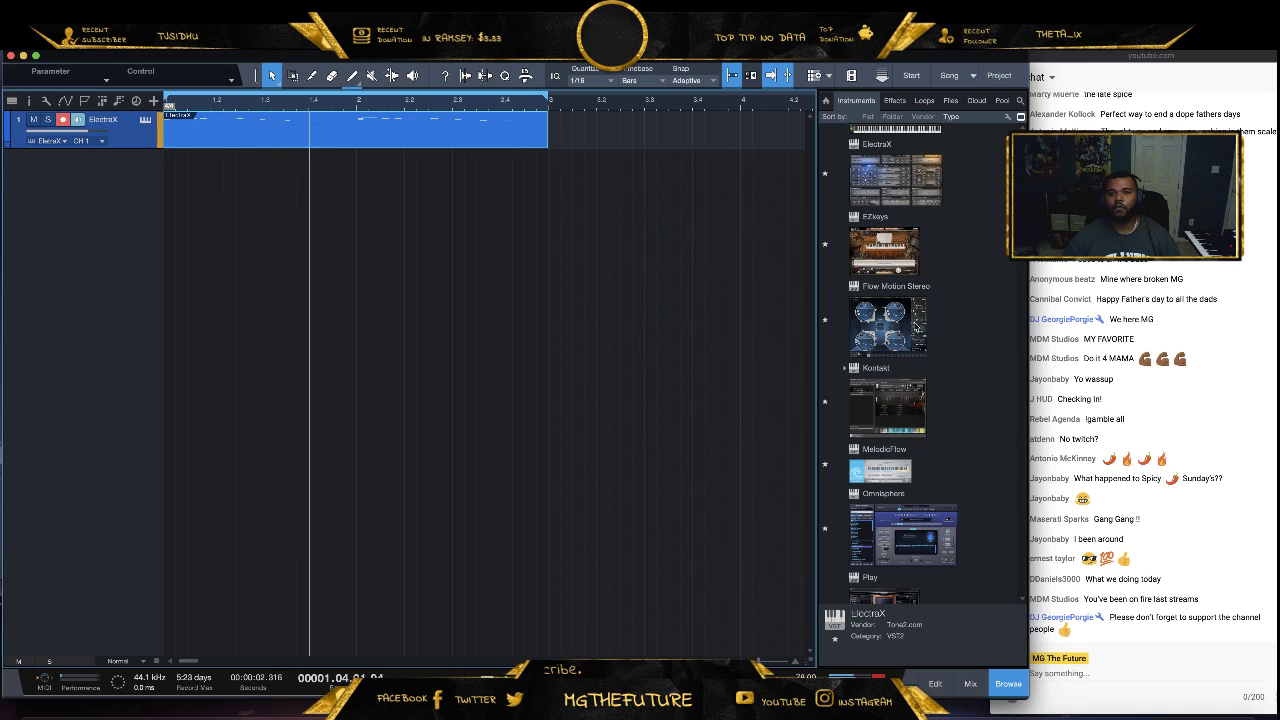
click(1200, 562)
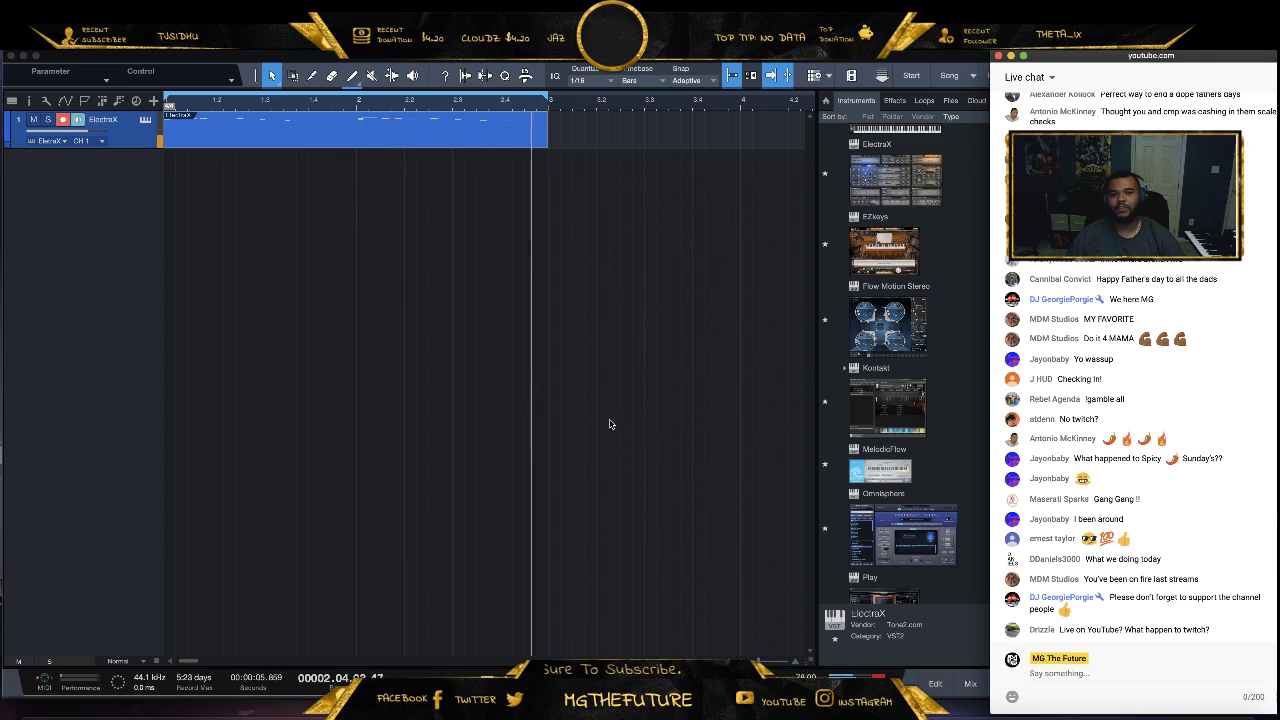
Stop the playback and add a SubLab instrument track below ElectraX from the favorite instruments
click(656, 420)
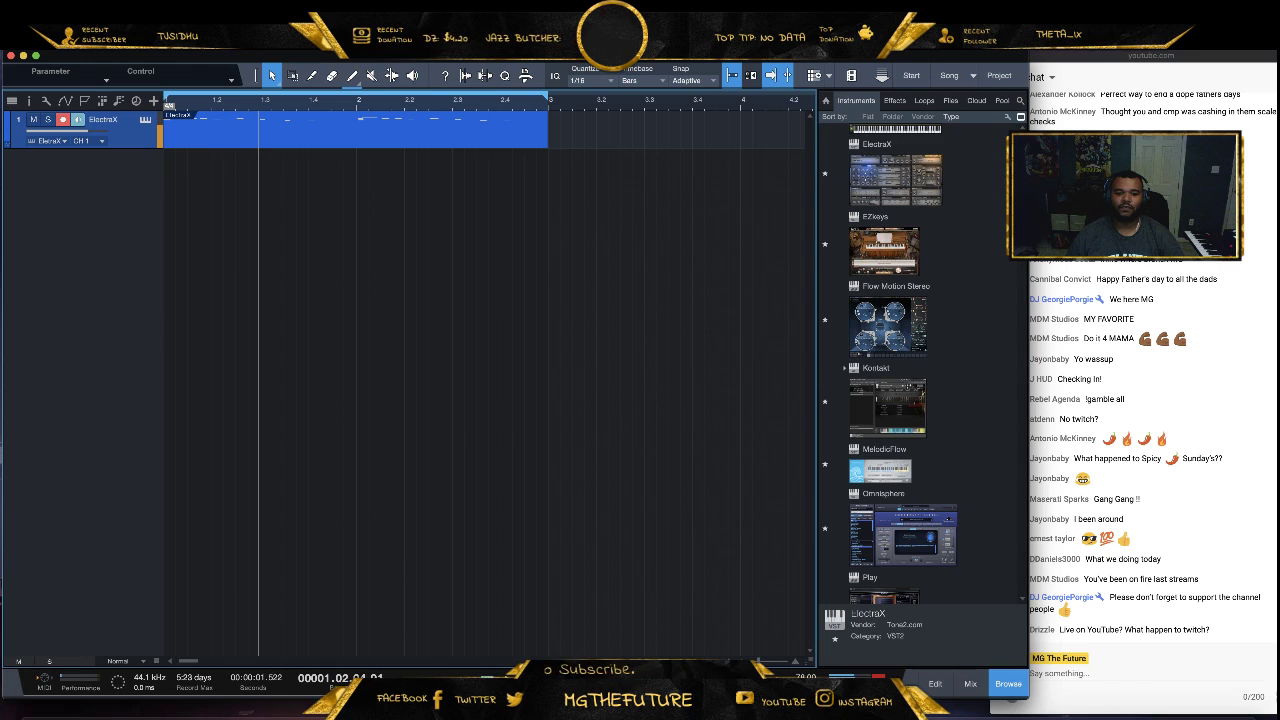
key(space)
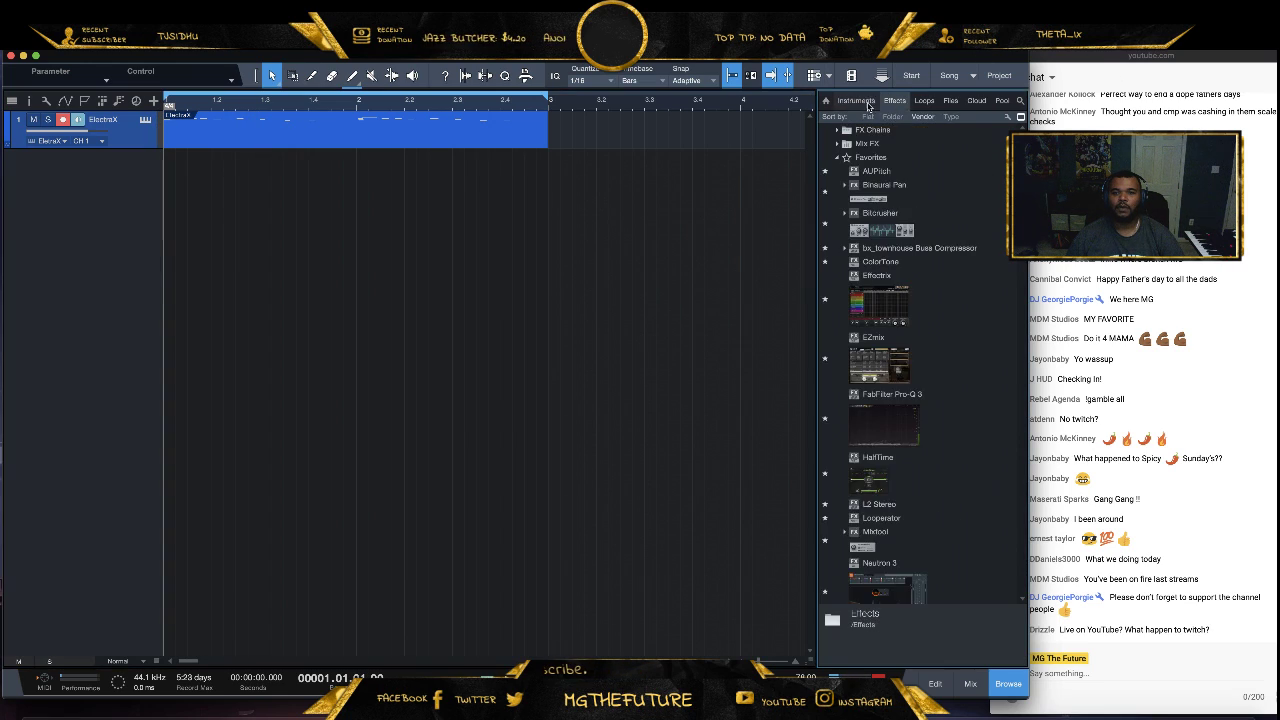
click(901, 180)
click(1183, 388)
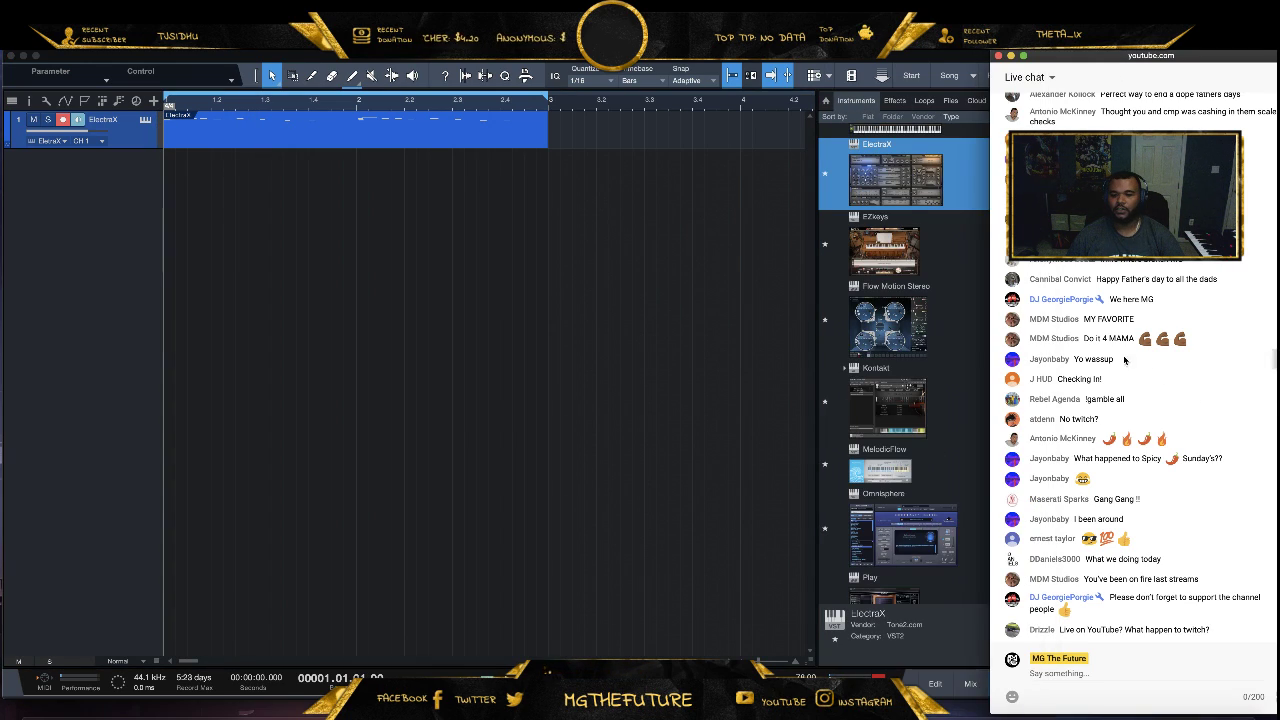
click(952, 250)
scroll(952, 270, up, 5)
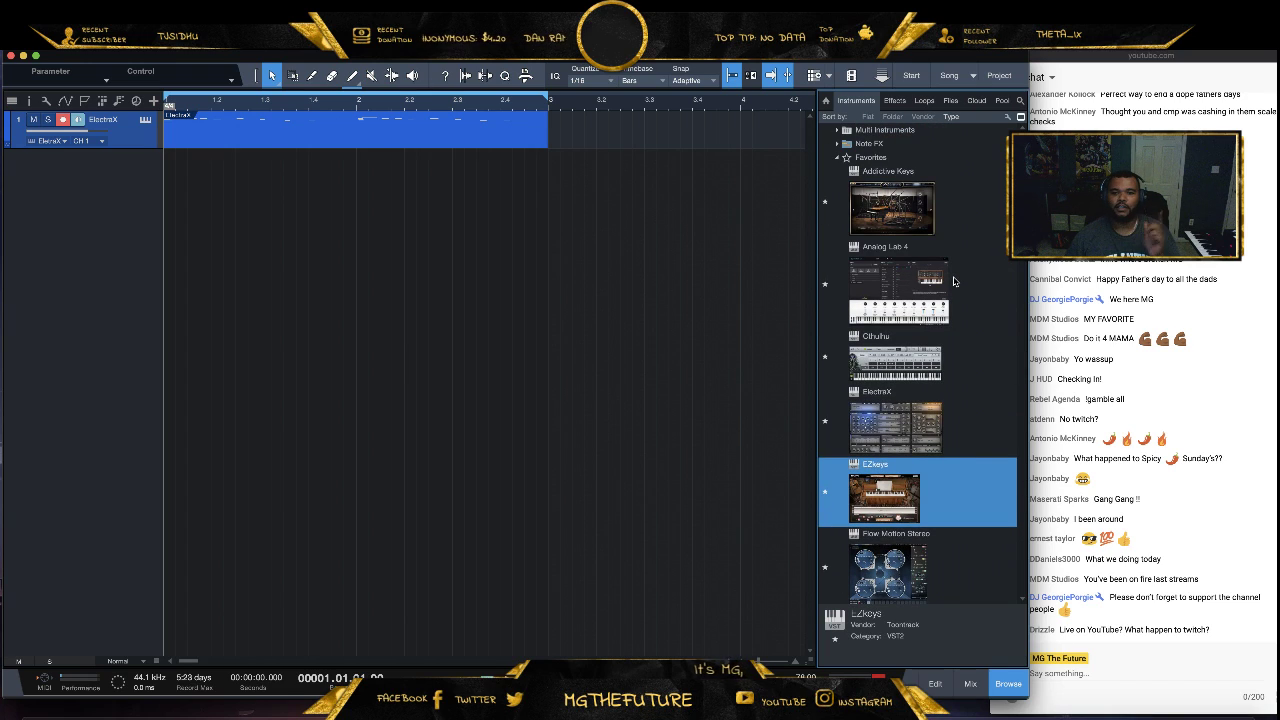
click(900, 212)
scroll(928, 358, down, 6)
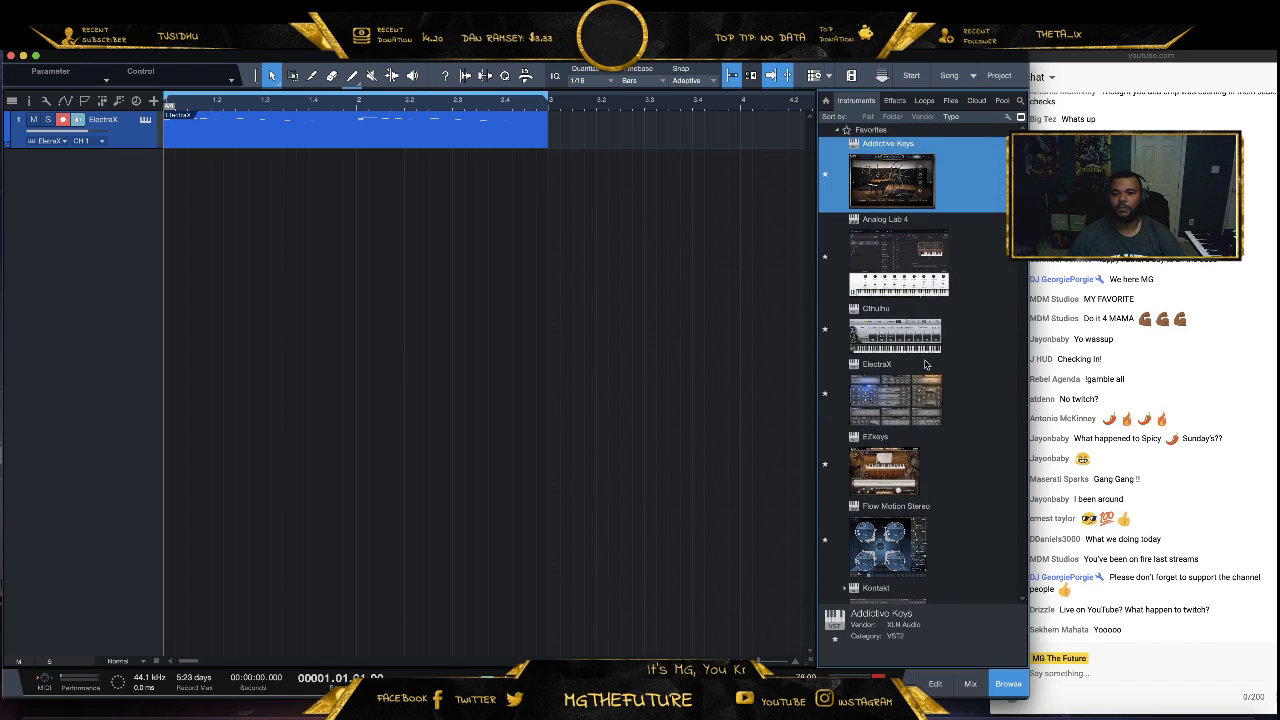
scroll(928, 355, down, 10)
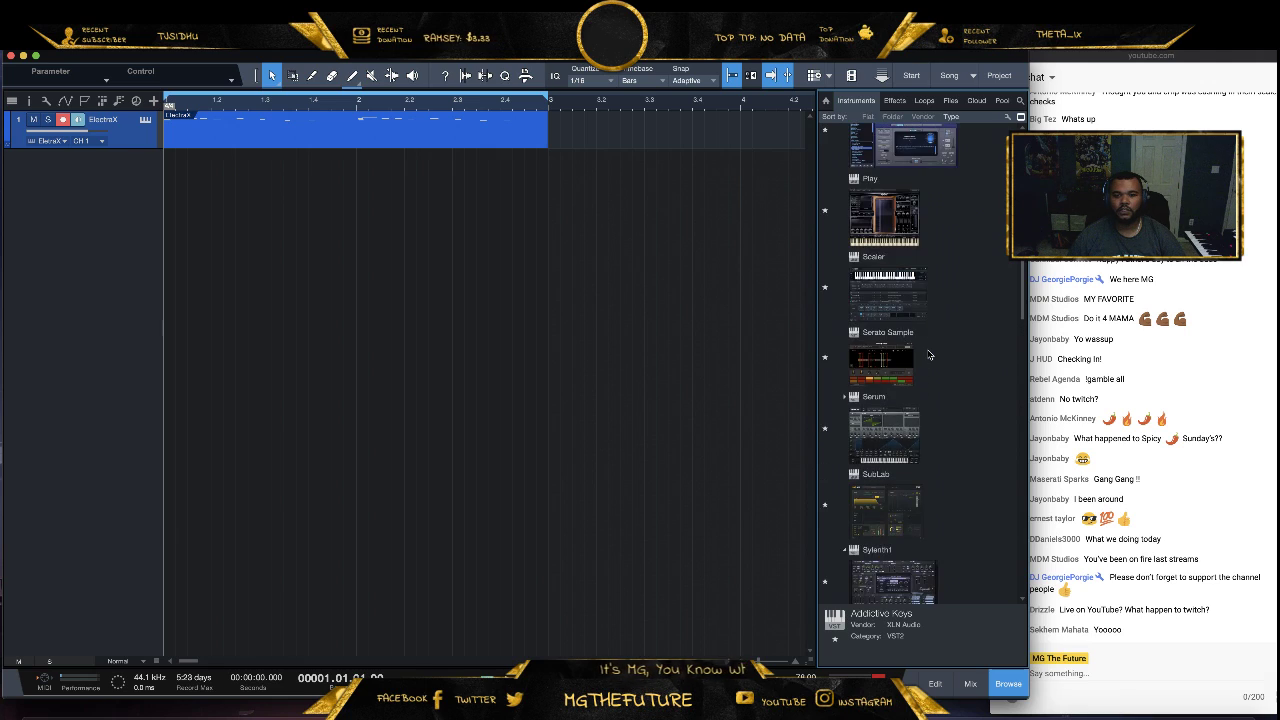
click(928, 355)
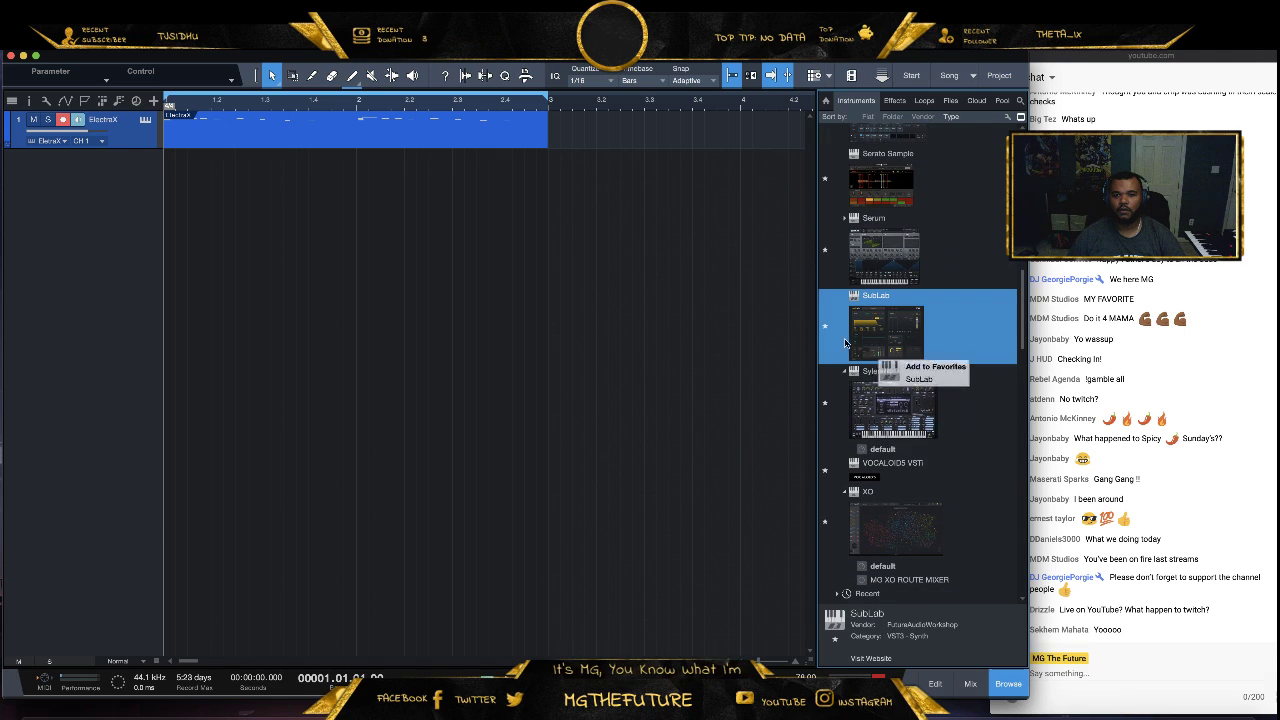
drag(884, 345, 65, 228)
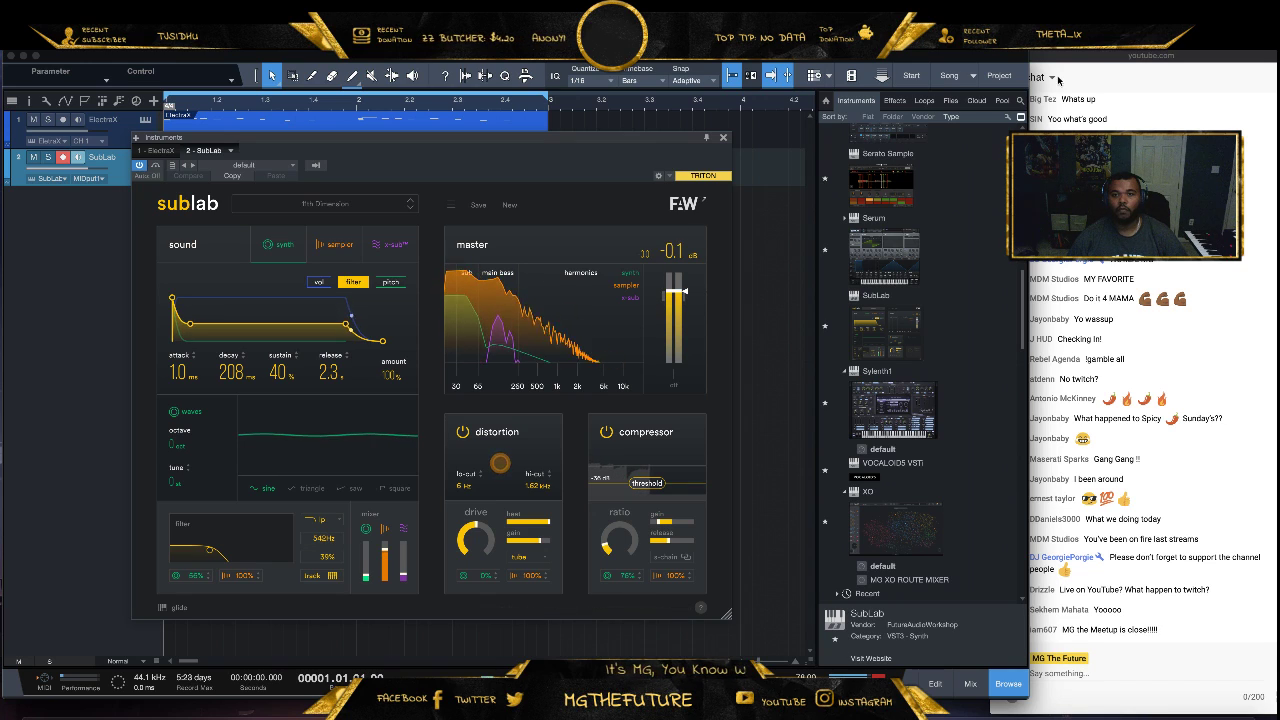
Browse the INDUSTRY KITS files to the Zaytoven Official Kit's 808s folder and pick the sample Db - Zay 808 5.wav
click(948, 100)
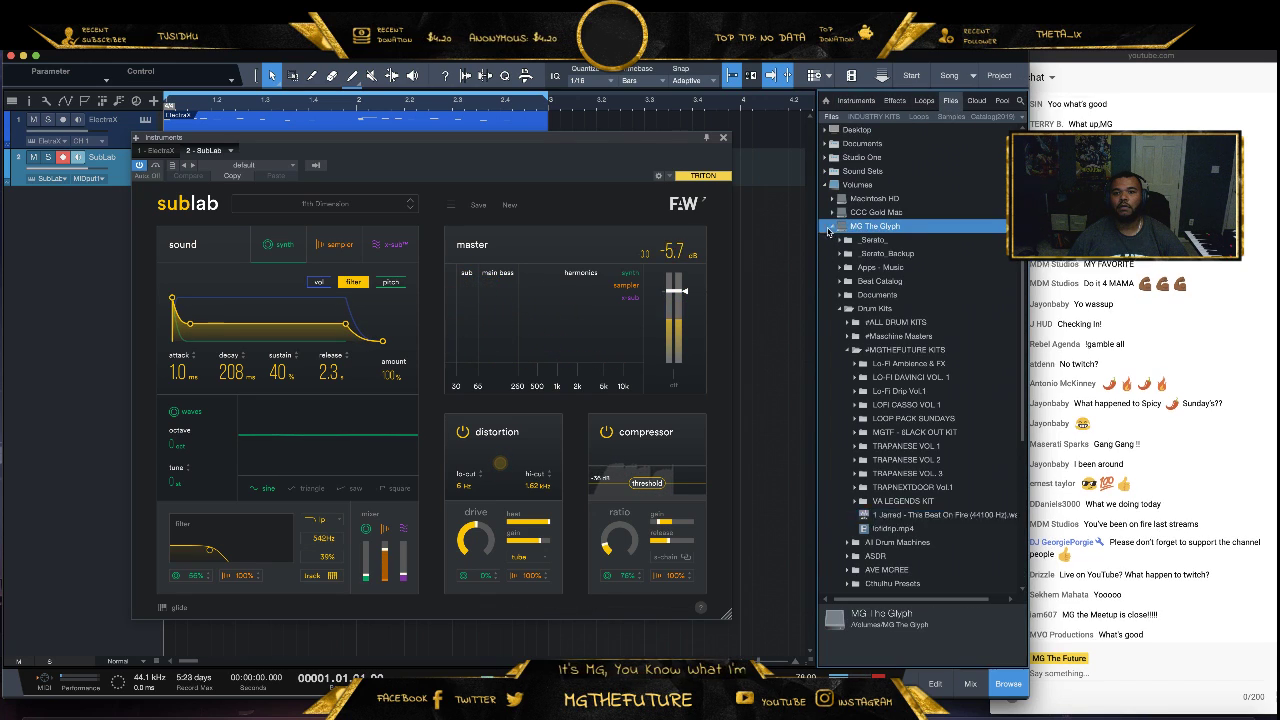
click(874, 116)
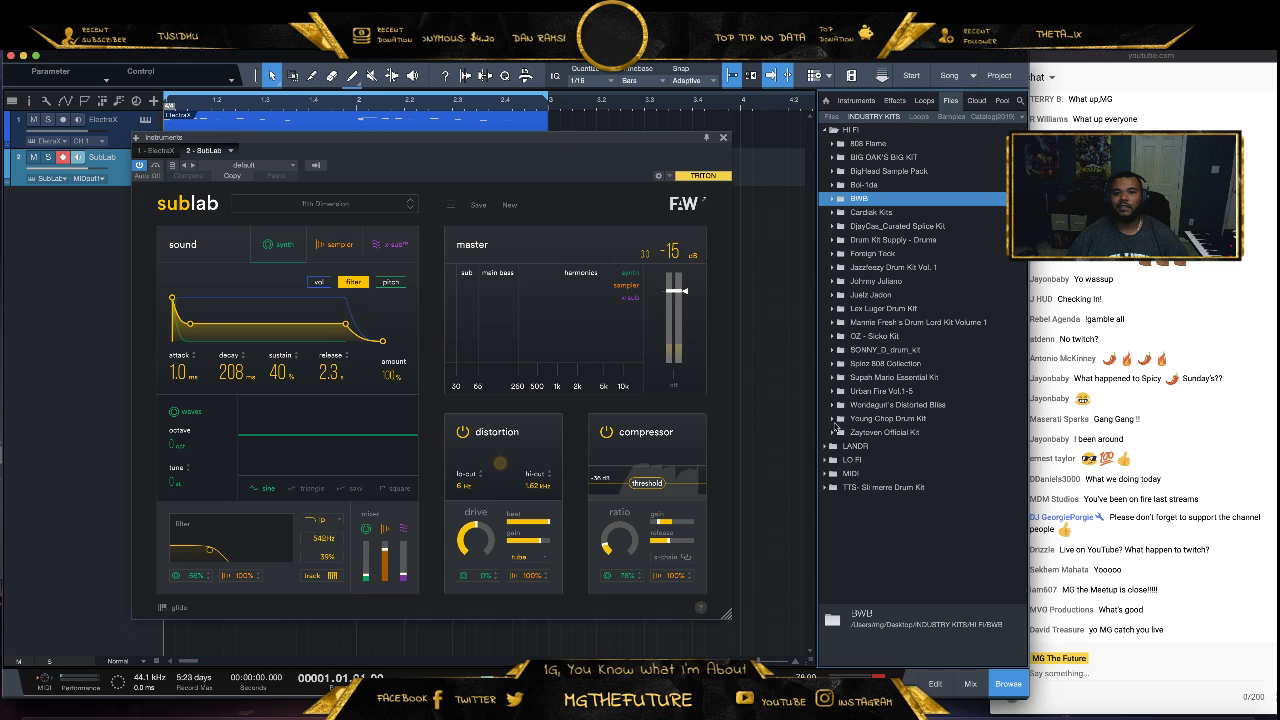
click(833, 433)
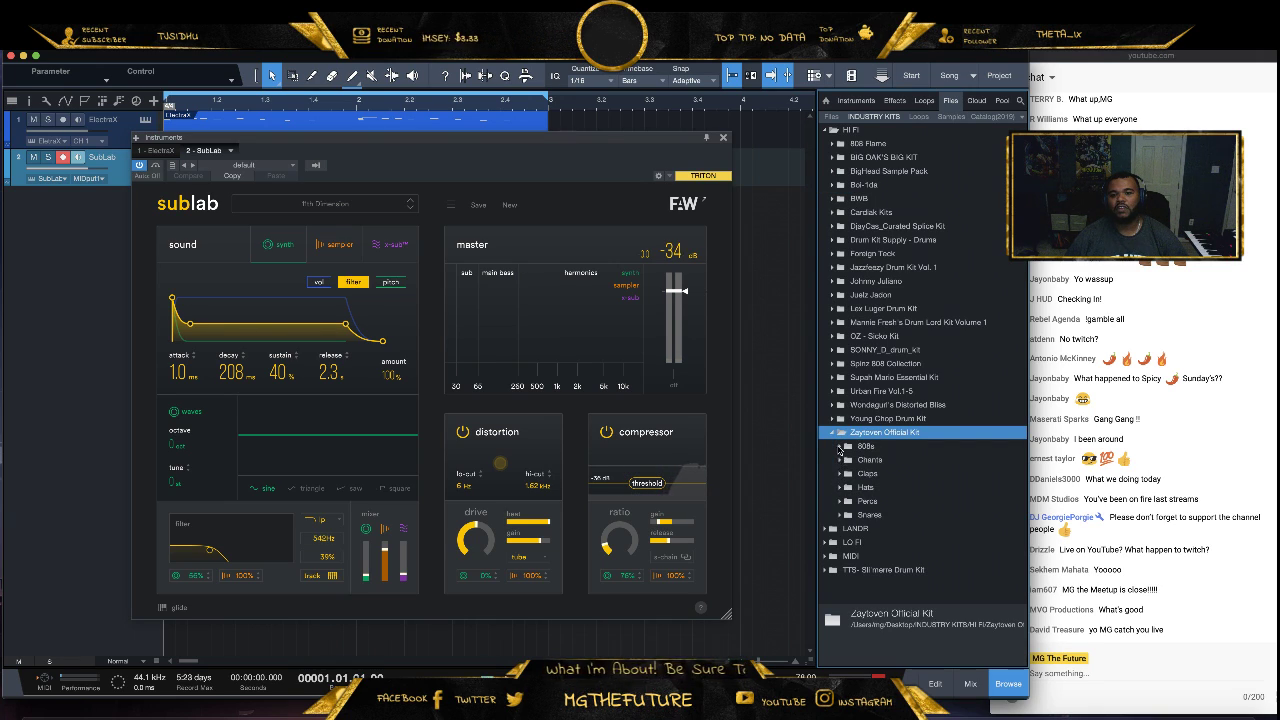
click(839, 448)
scroll(880, 460, down, 3)
click(905, 476)
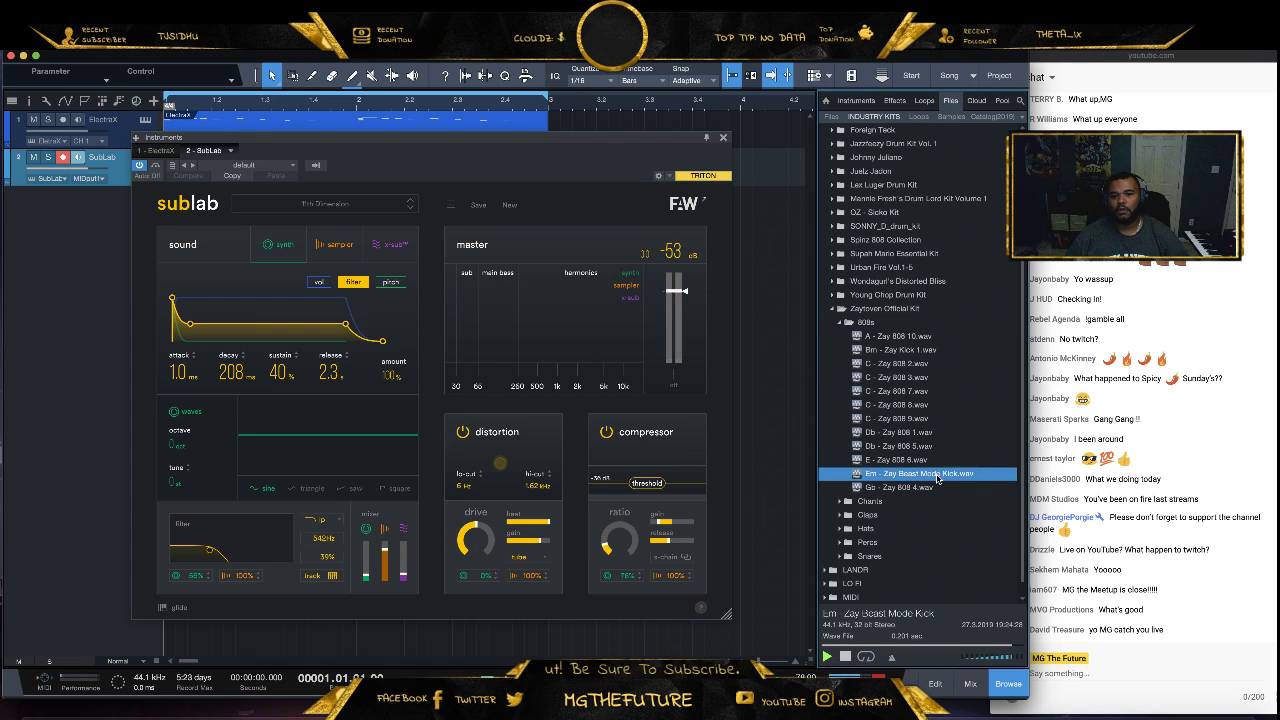
click(903, 447)
drag(916, 455, 103, 251)
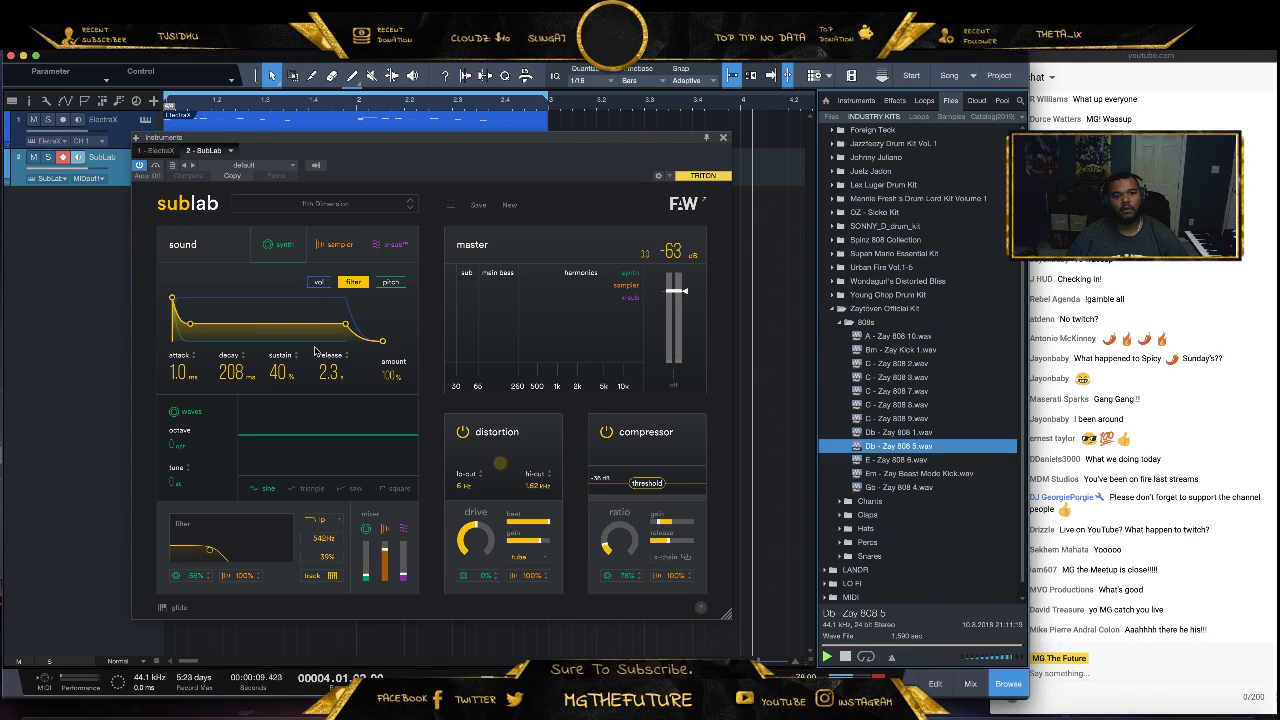
Switch SubLab to its sampler page, change the preset and load Db - Zay 808 5.wav as the sample
click(334, 244)
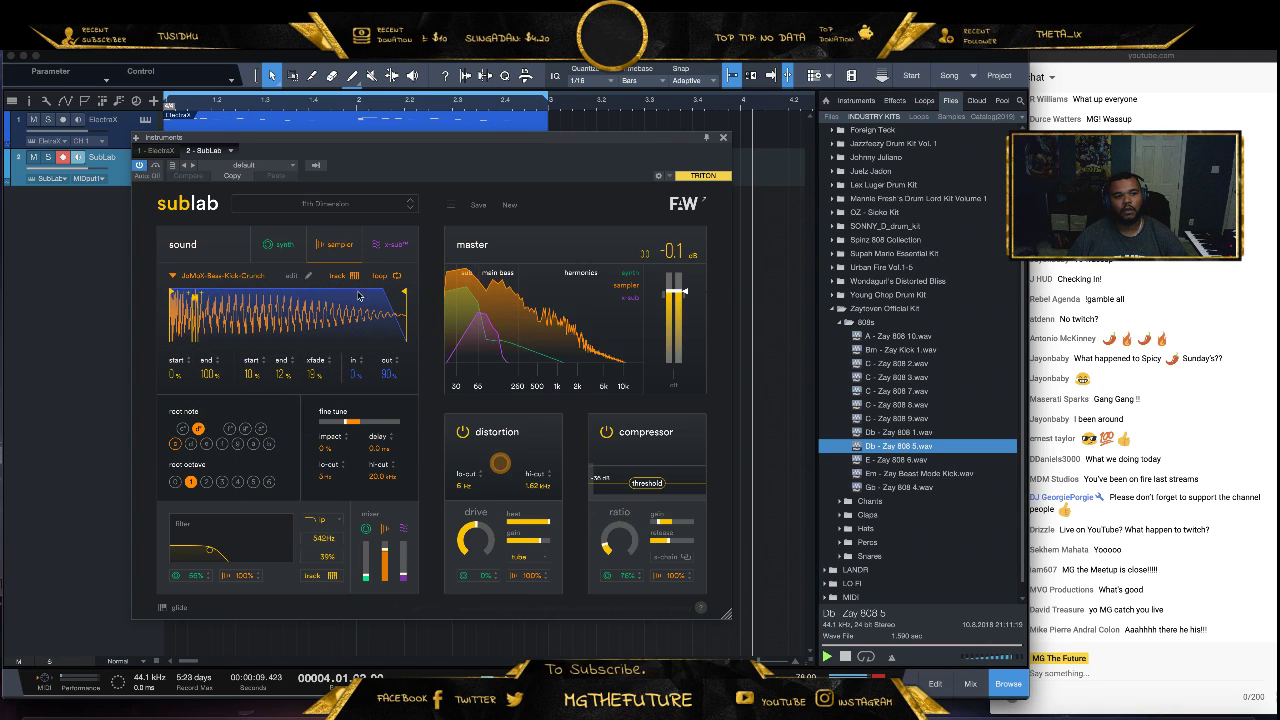
click(411, 207)
drag(898, 446, 324, 311)
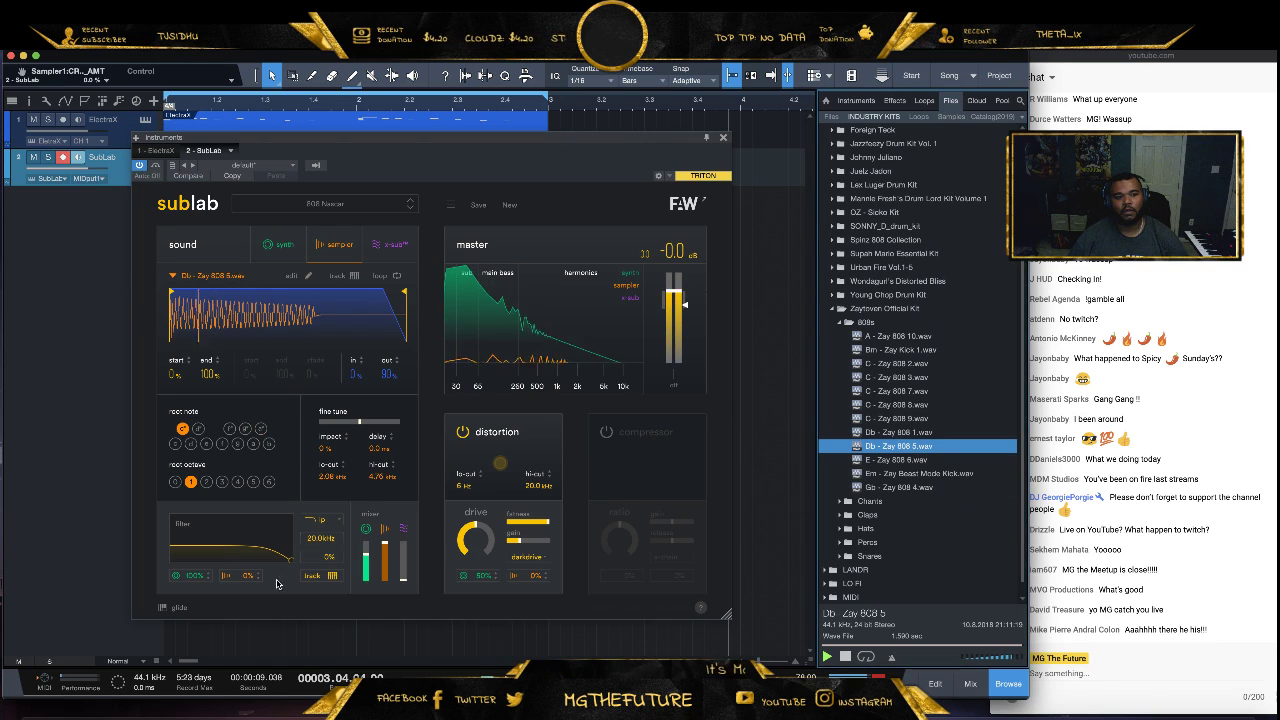
Turn on SubLab's glide with a time of 1/32, close its editor and collapse the Zaytoven kit folder
click(177, 608)
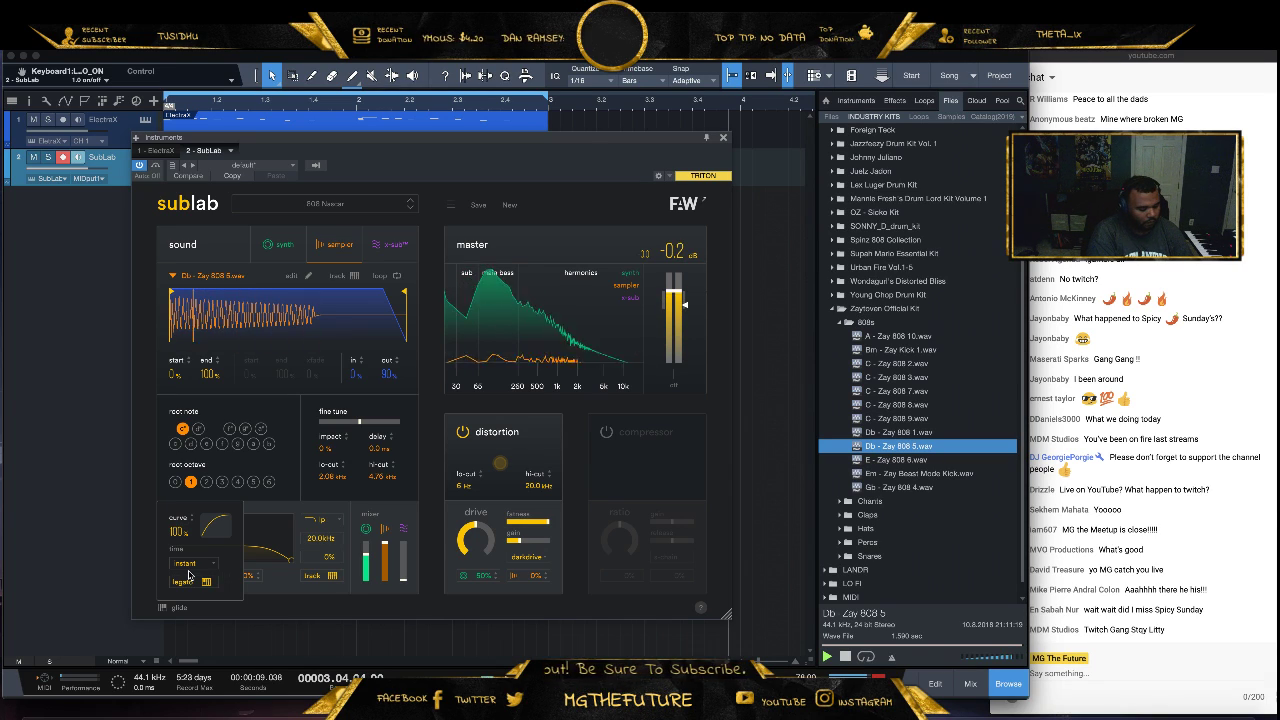
click(187, 566)
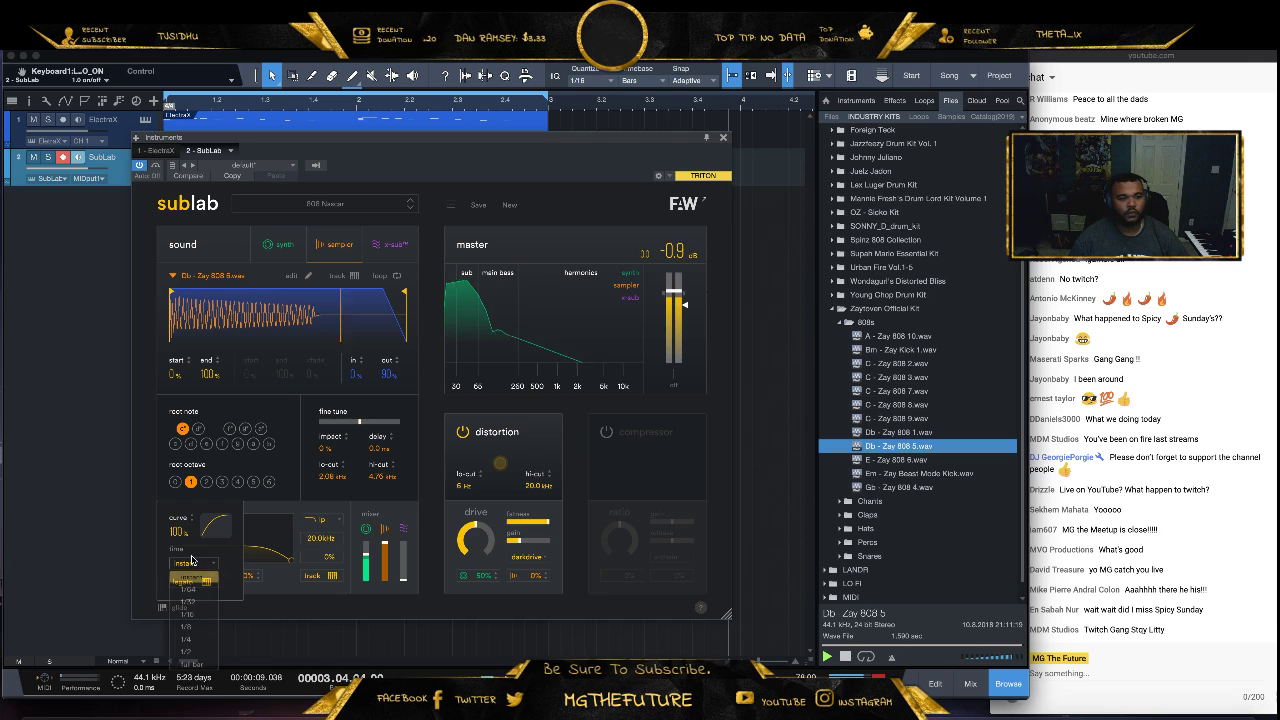
click(203, 609)
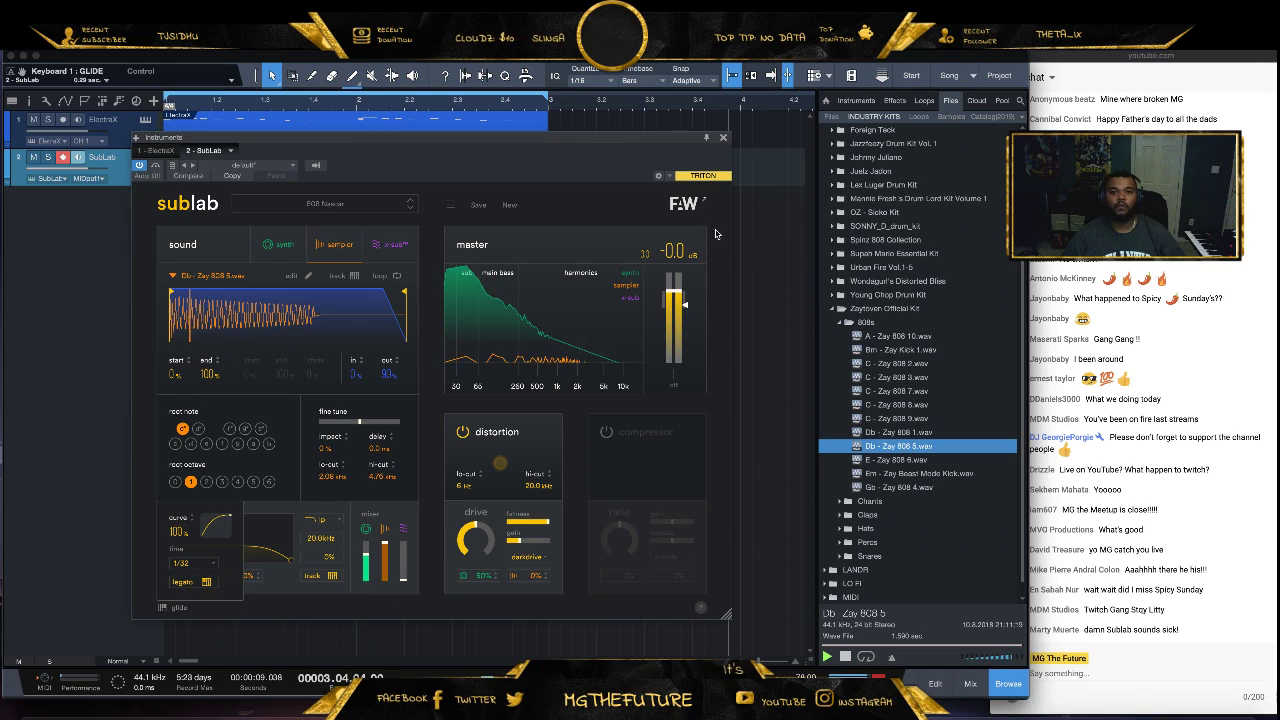
click(723, 139)
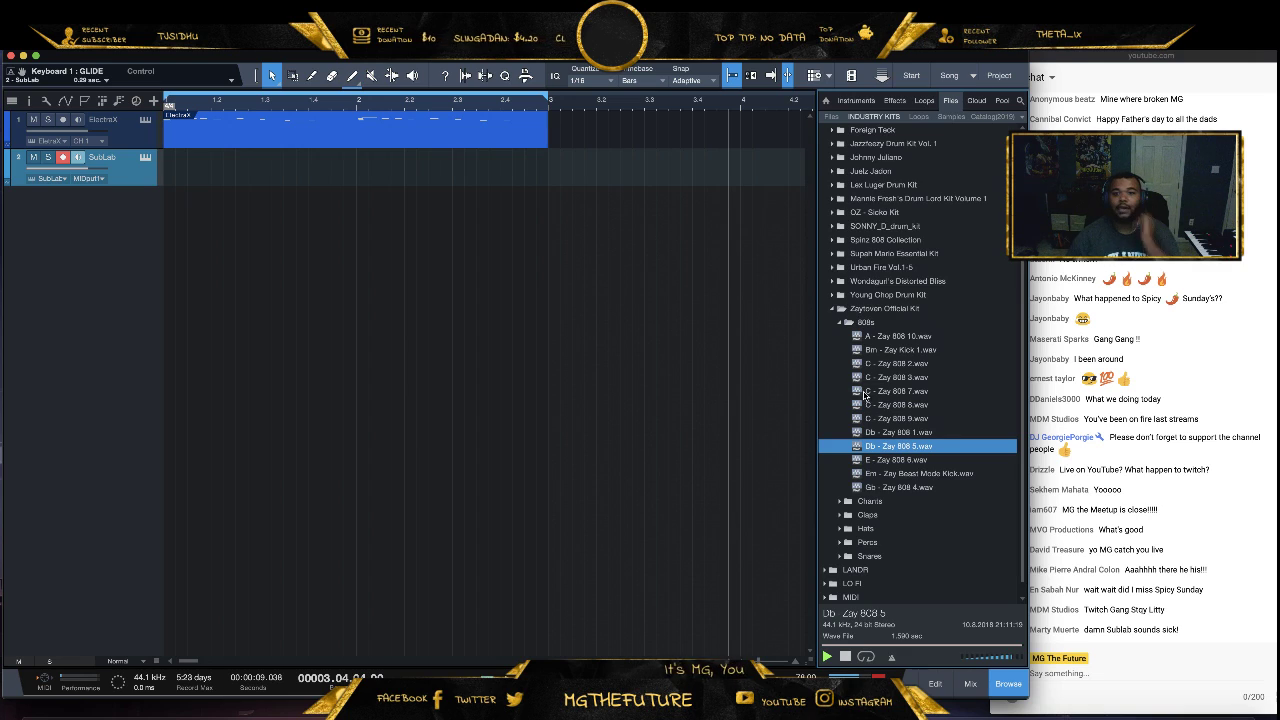
click(838, 310)
Extract the ElectraX clip's chords to the chord track and delete the extracted chord
right_click(263, 131)
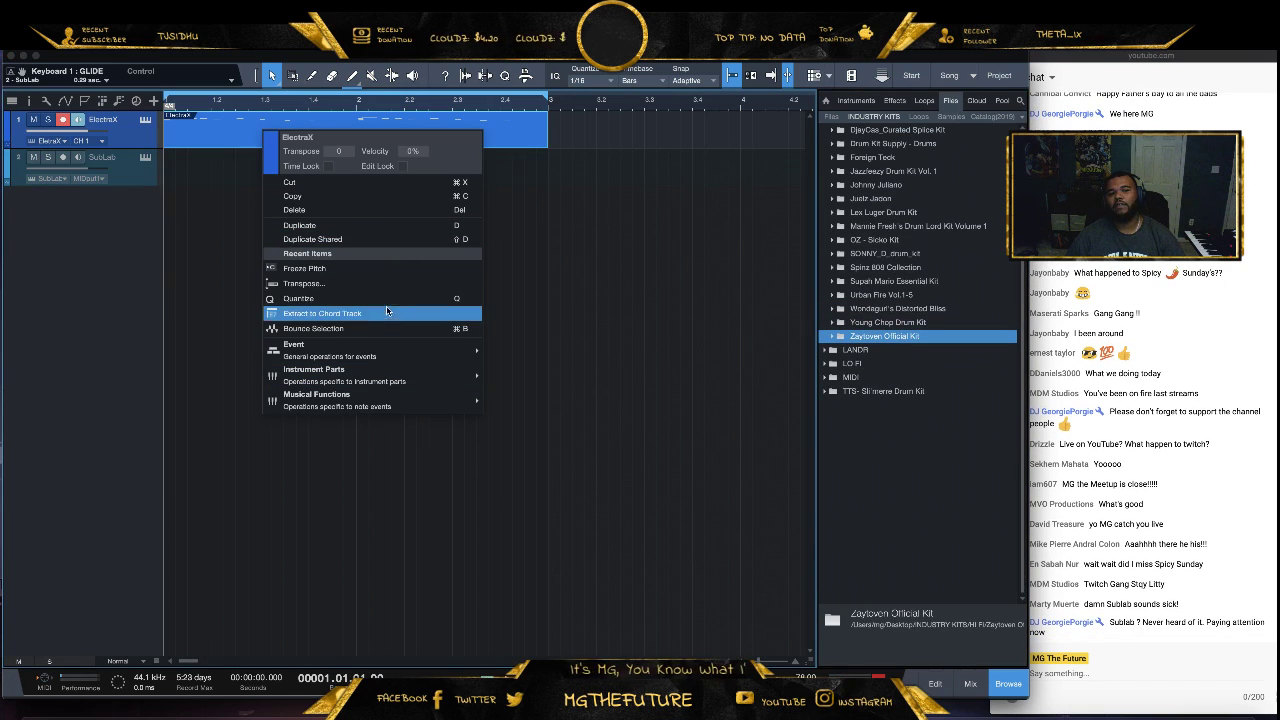
click(387, 314)
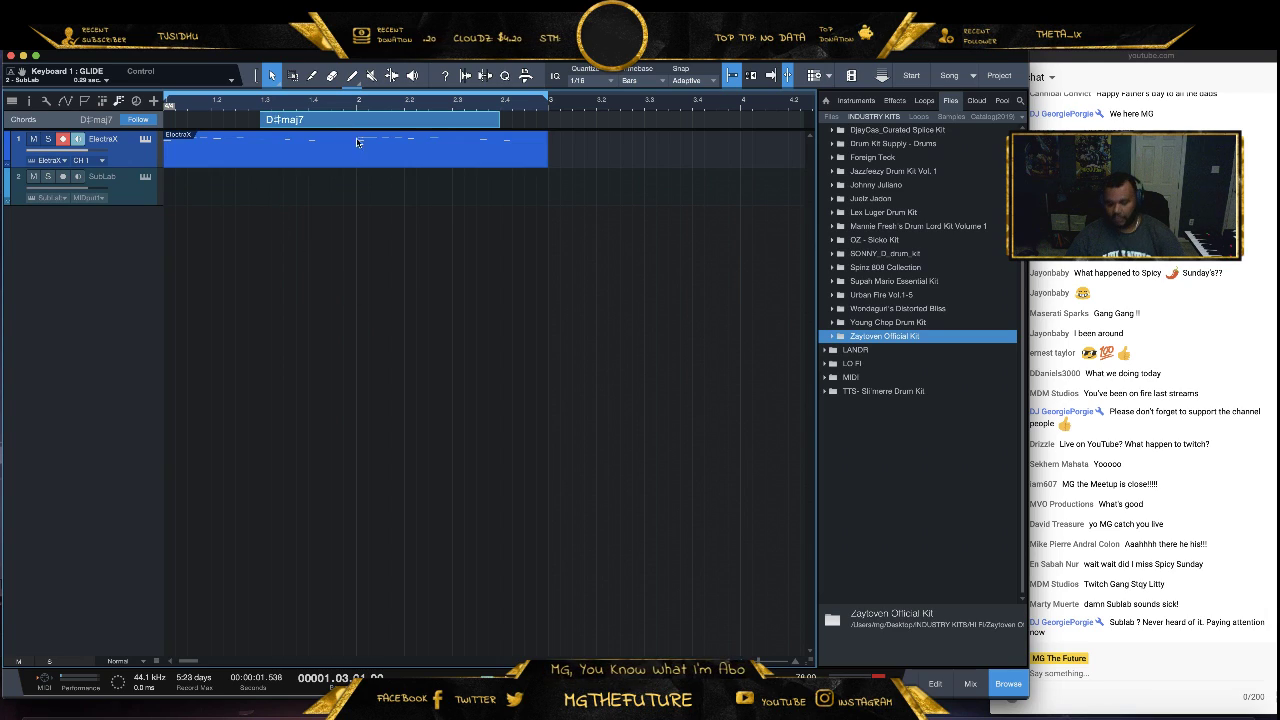
key(Delete)
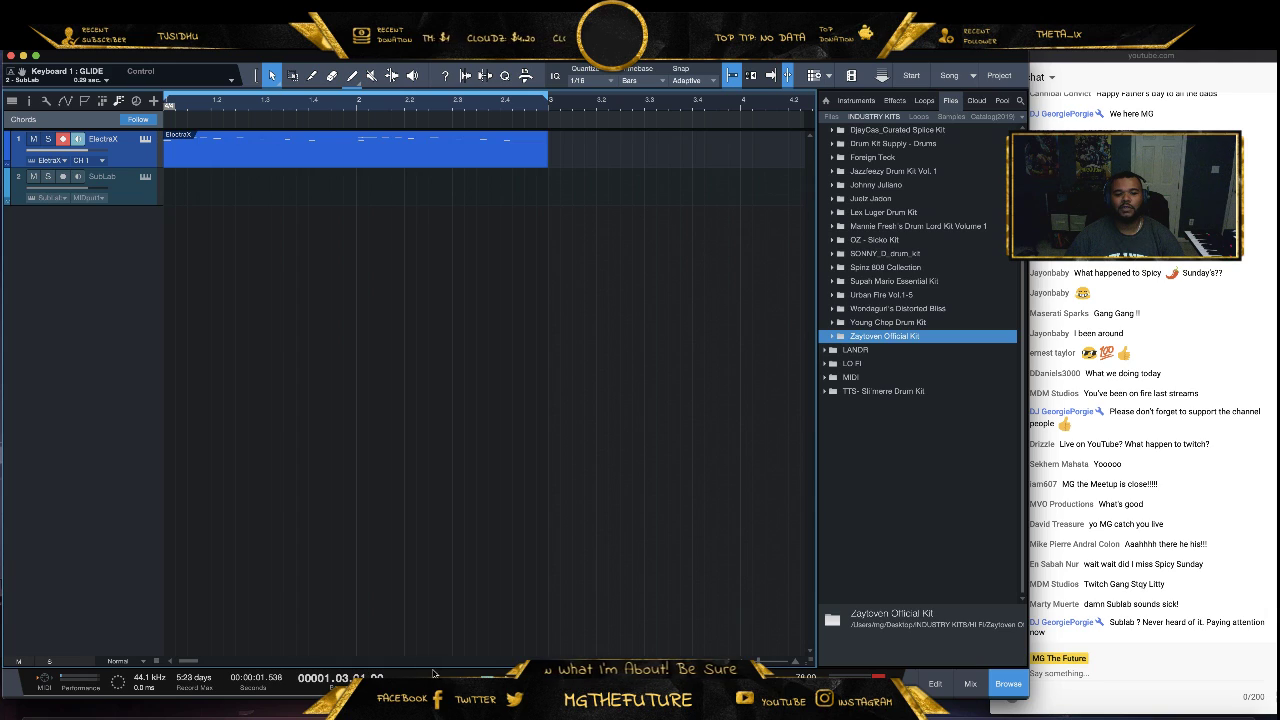
Play the melody loop from the start and switch to the SubLab track to try out an 808 line
key(space)
key(space)
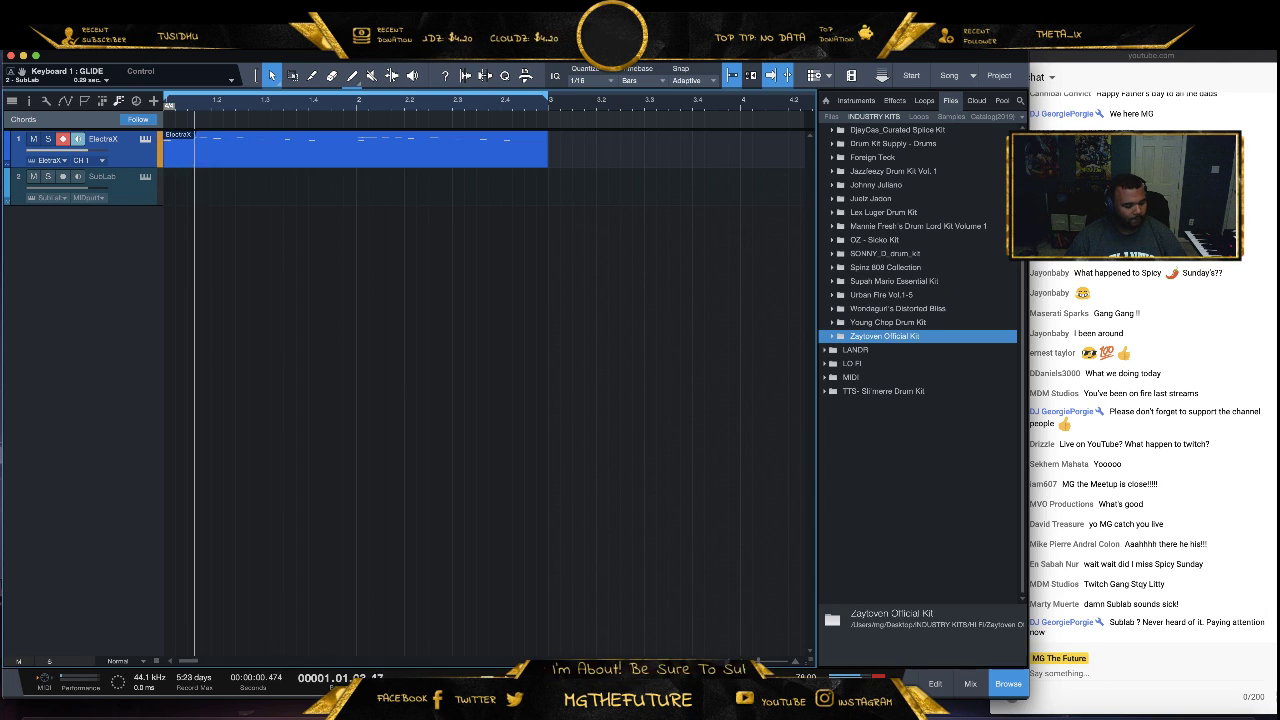
click(136, 201)
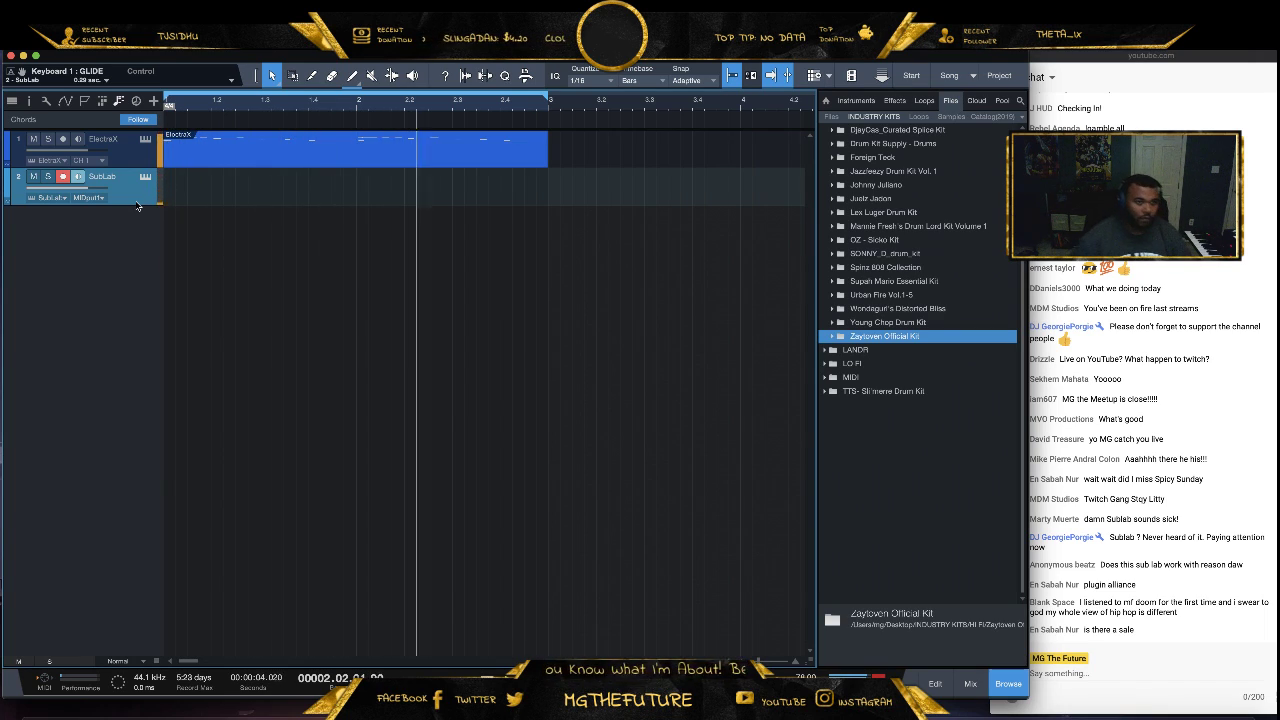
Show the input controls in the mixer and set the input gain of the ElectraX and SubLab channels to -6.0 dB
click(969, 682)
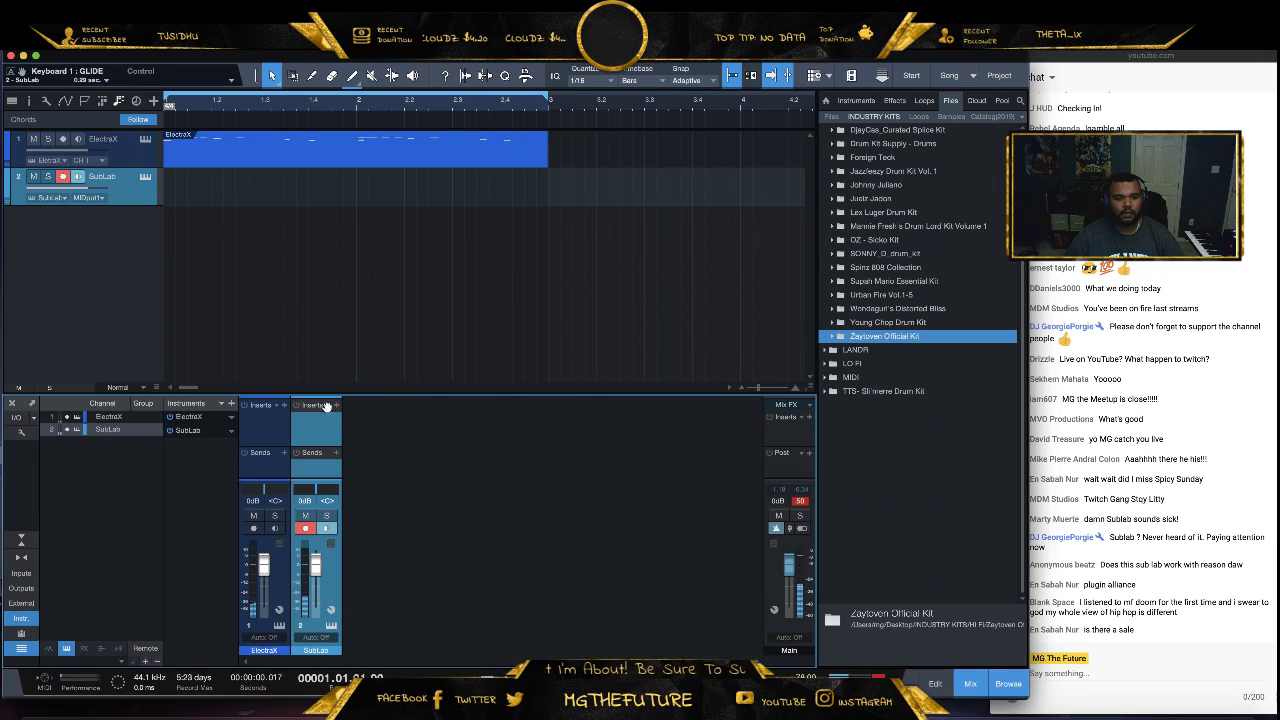
click(22, 436)
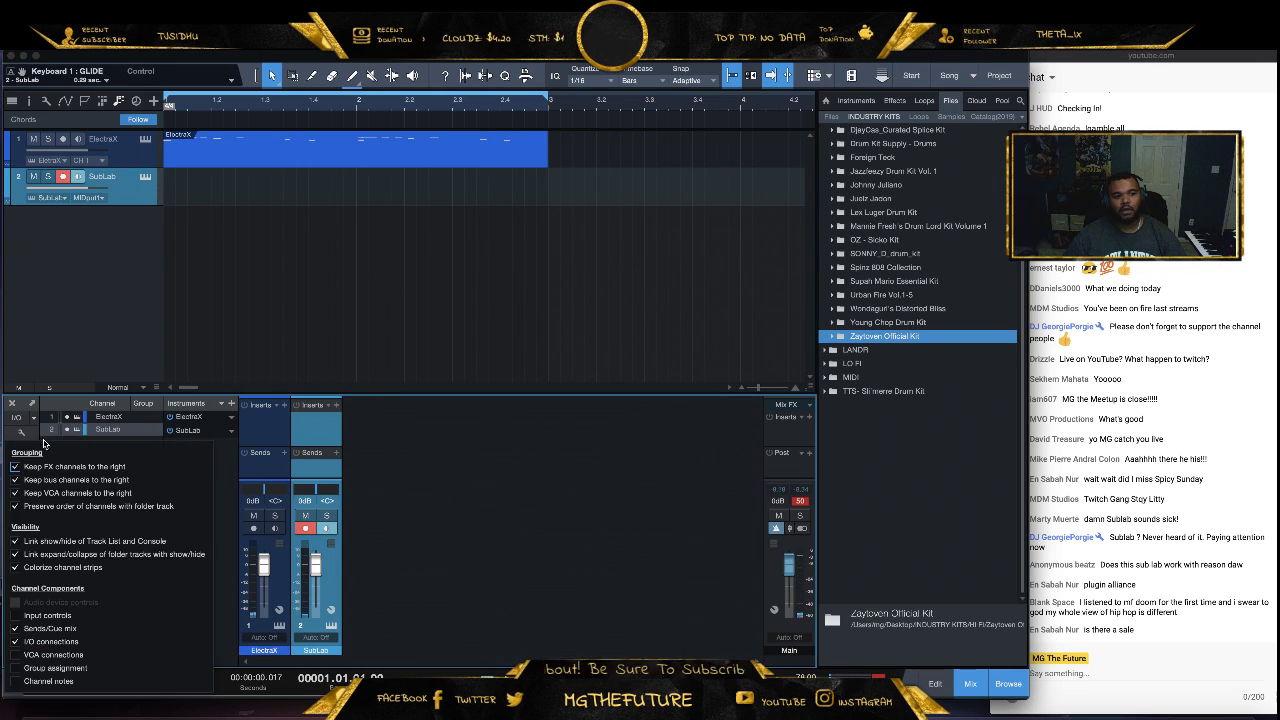
click(14, 615)
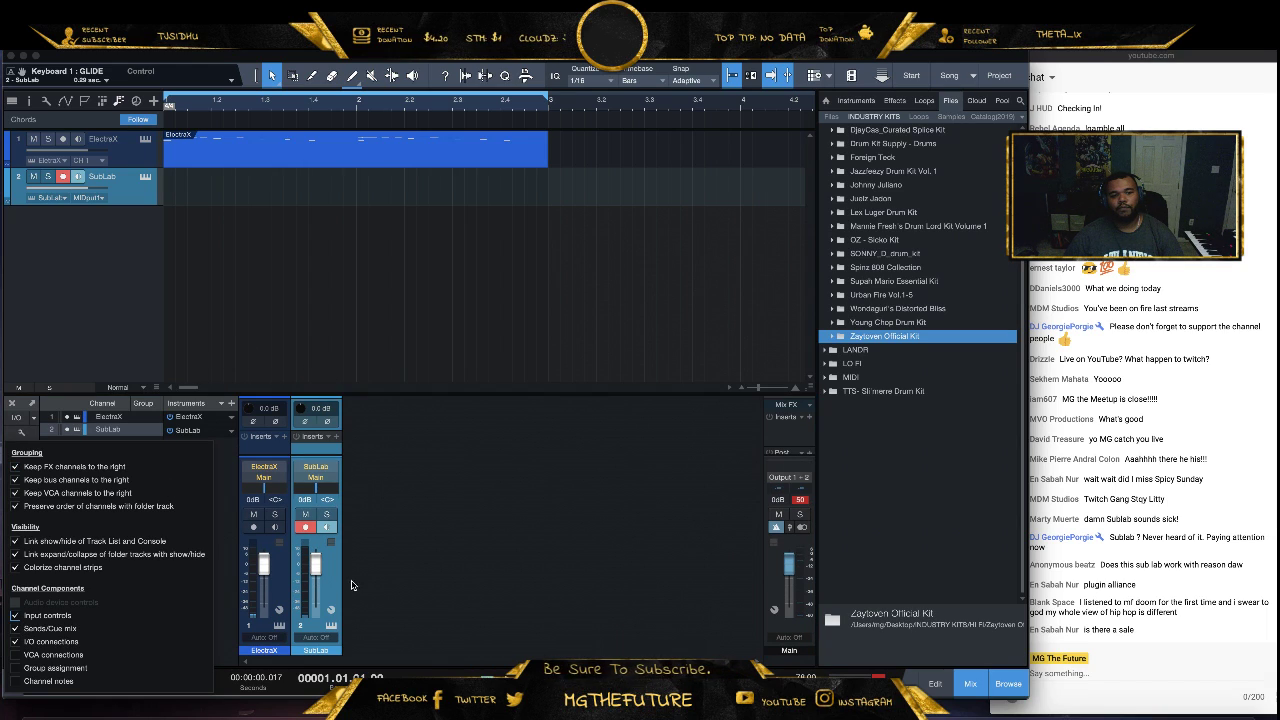
click(322, 572)
click(278, 578)
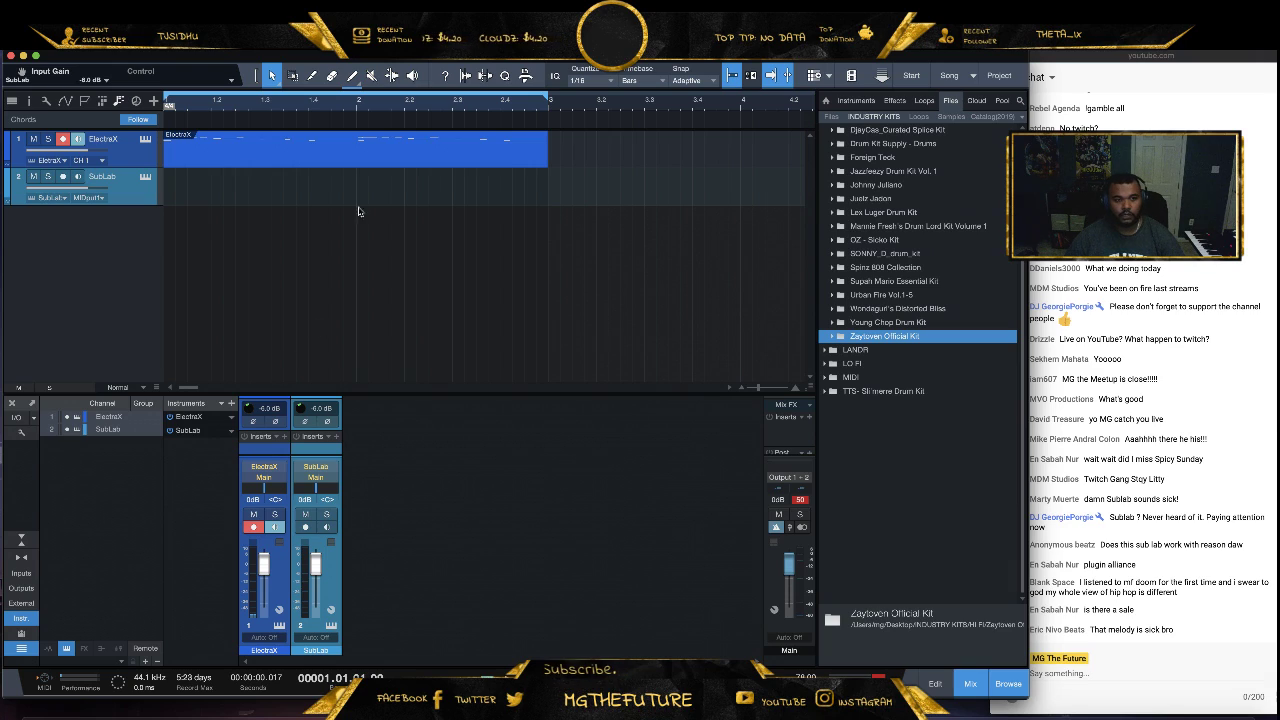
Select only the SubLab track for live input and play the loop from bar 1 to rehearse the 808 part
click(130, 150)
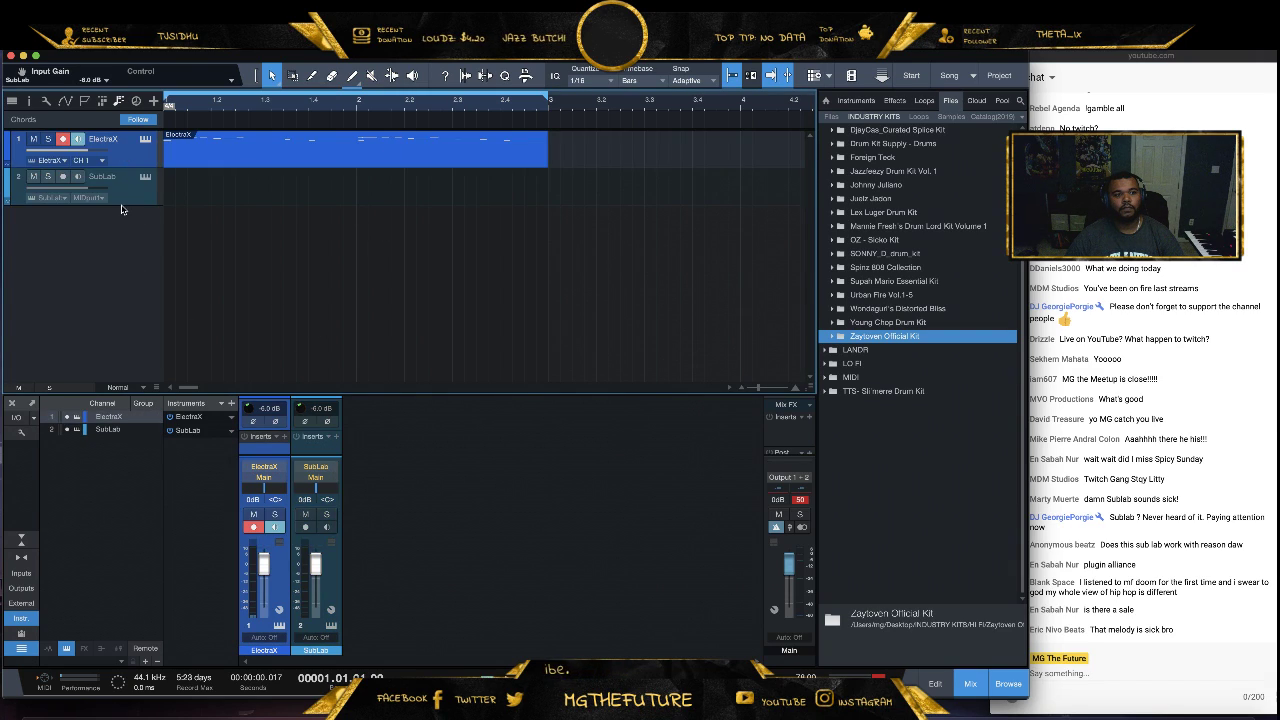
click(122, 200)
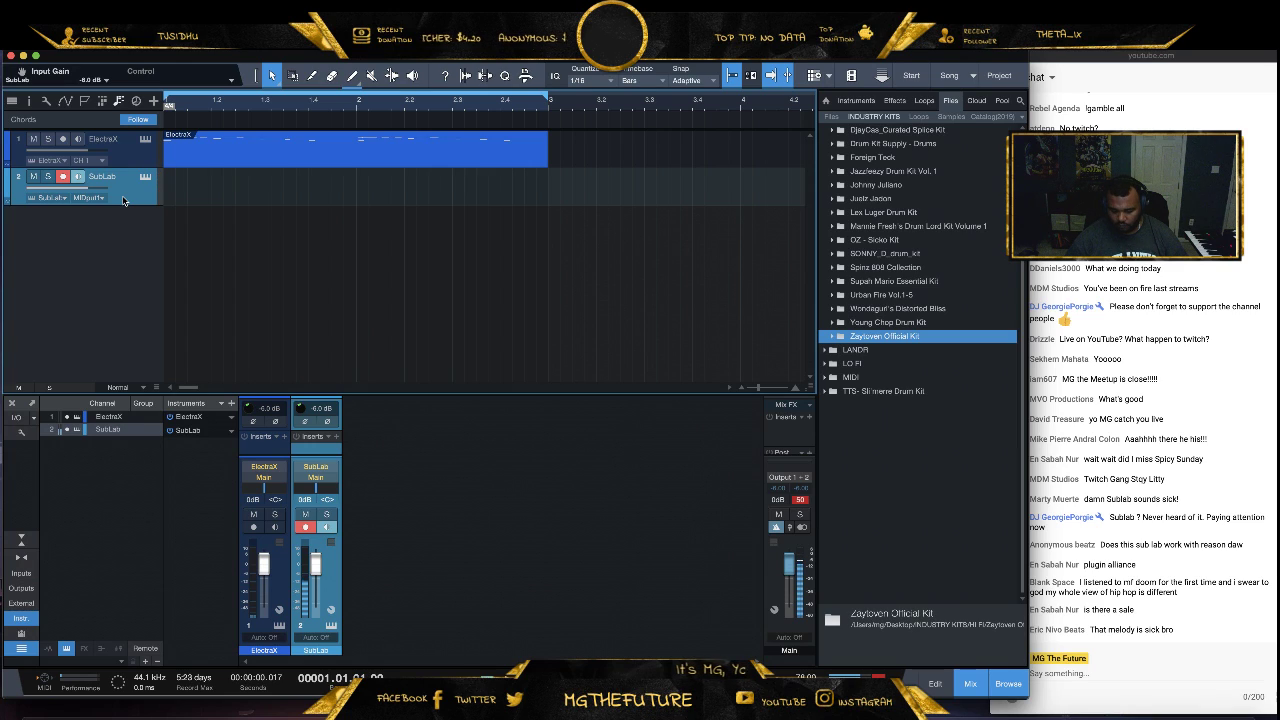
key(space)
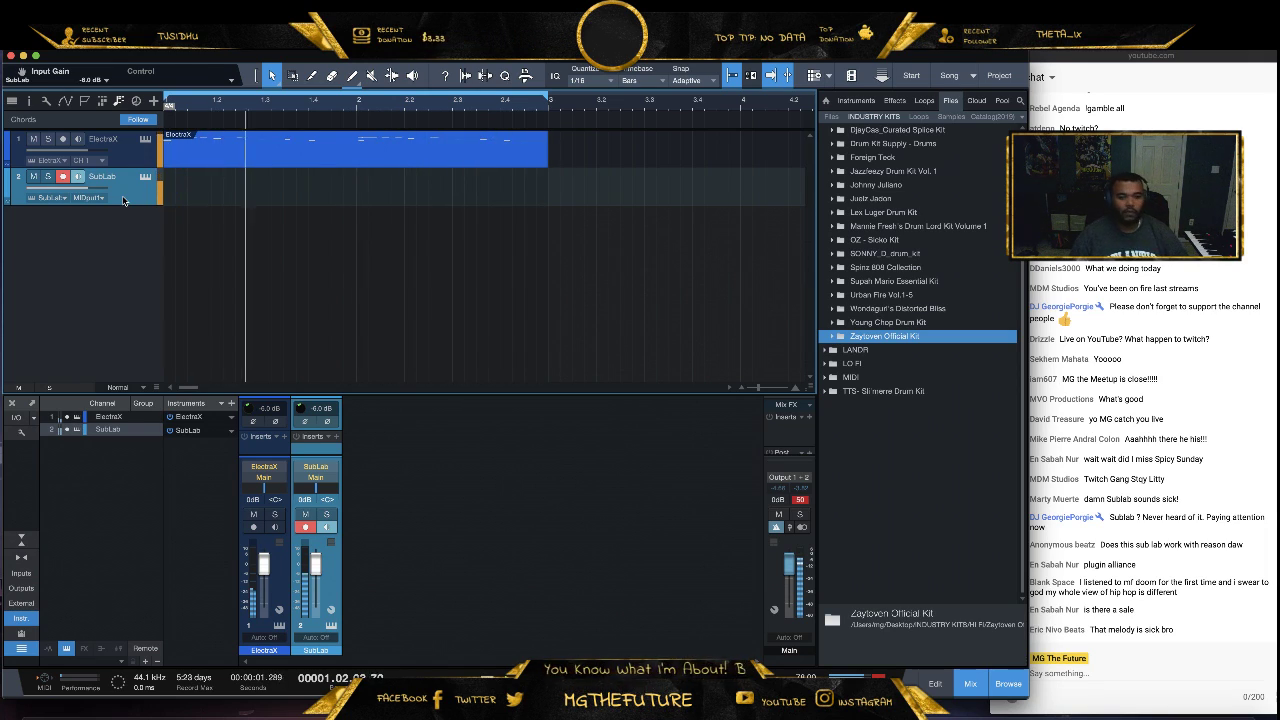
key(space)
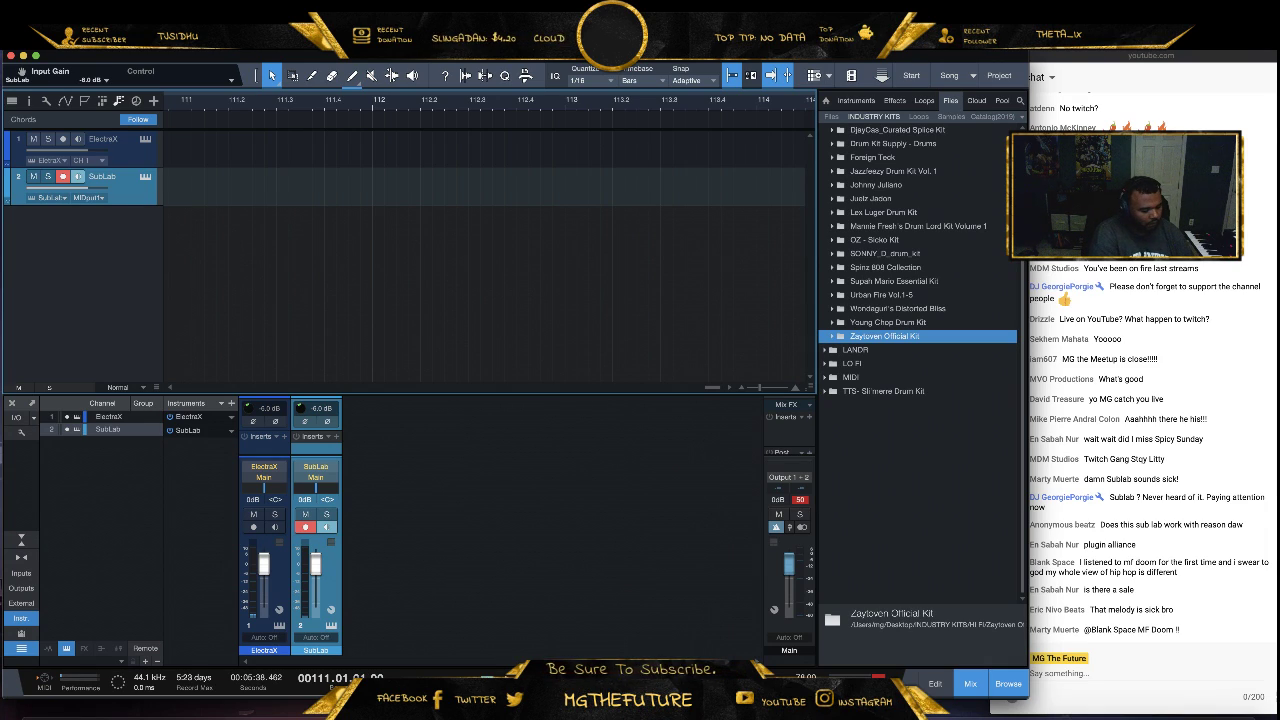
key(KP_Multiply)
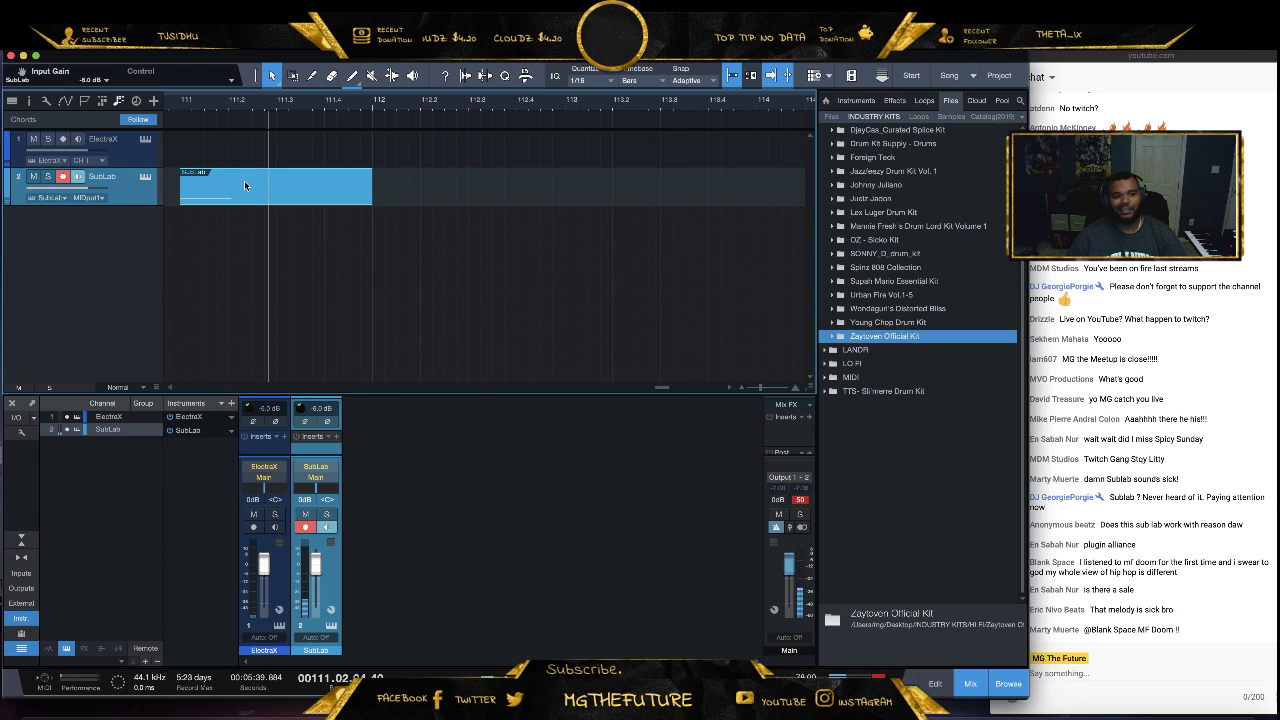
key(ctrl+z)
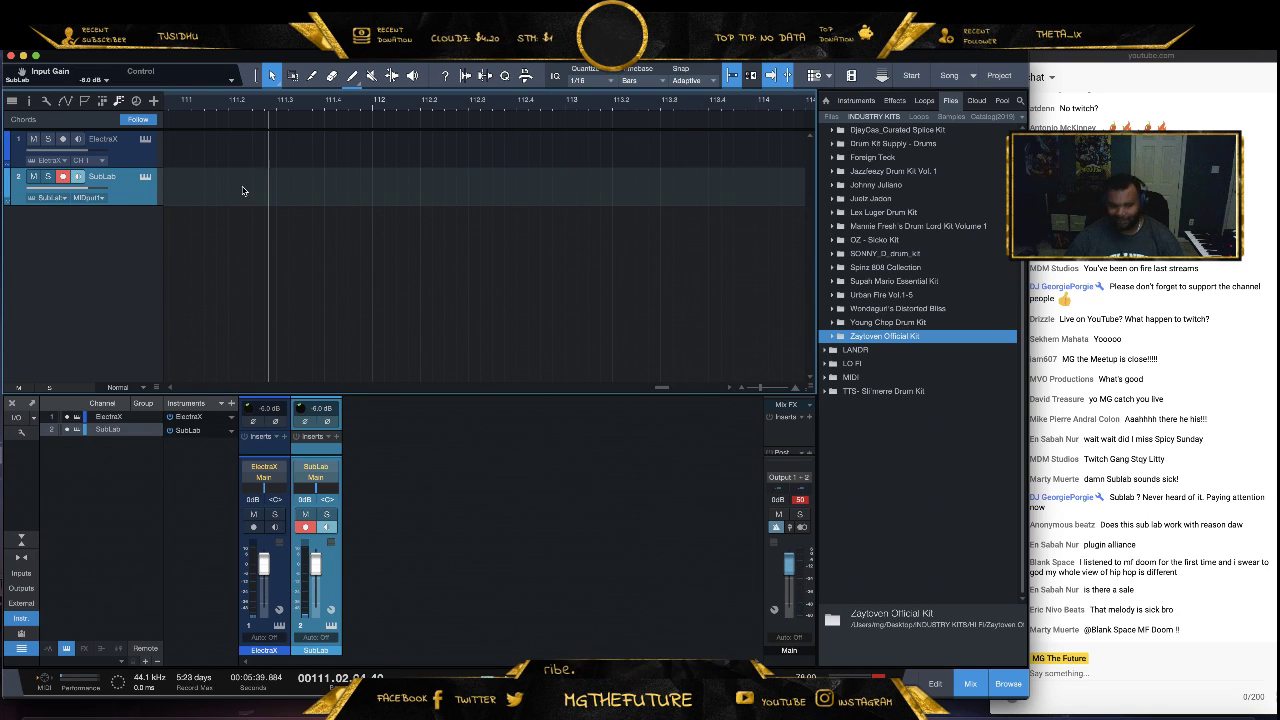
key(Home)
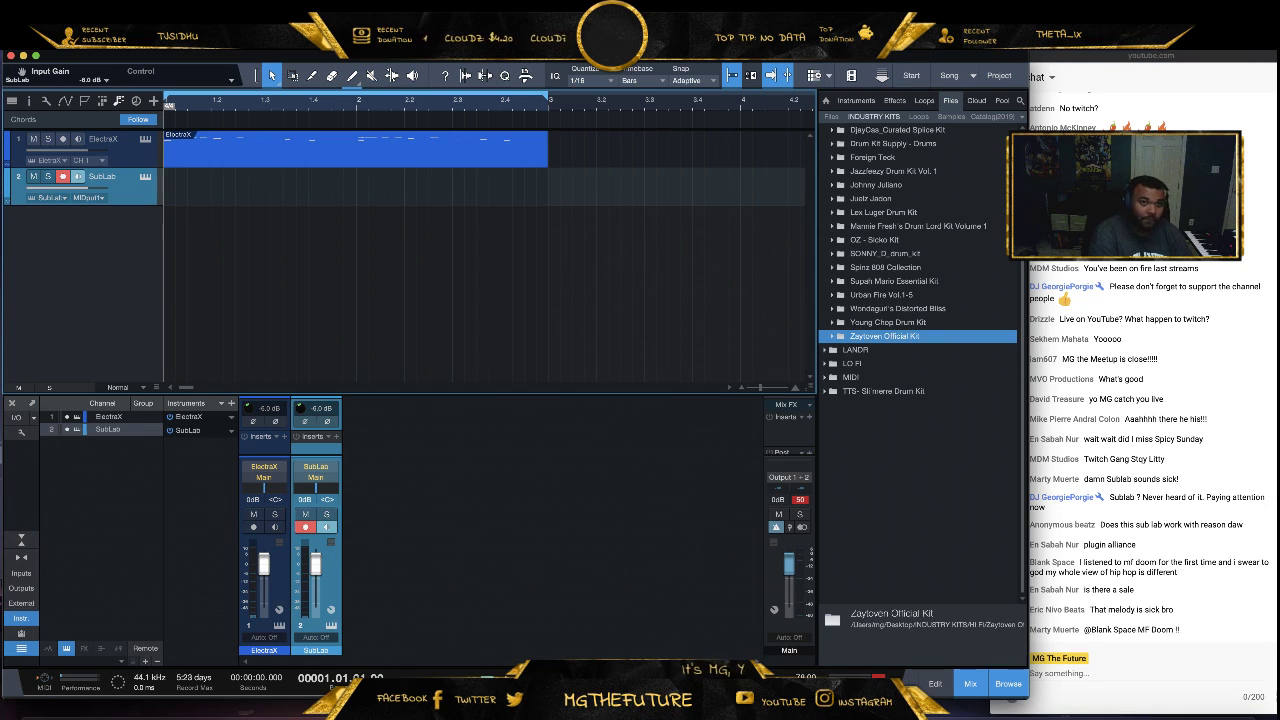
Record the 808 bass line on the SubLab track across the two-bar loop
key(KP_Multiply)
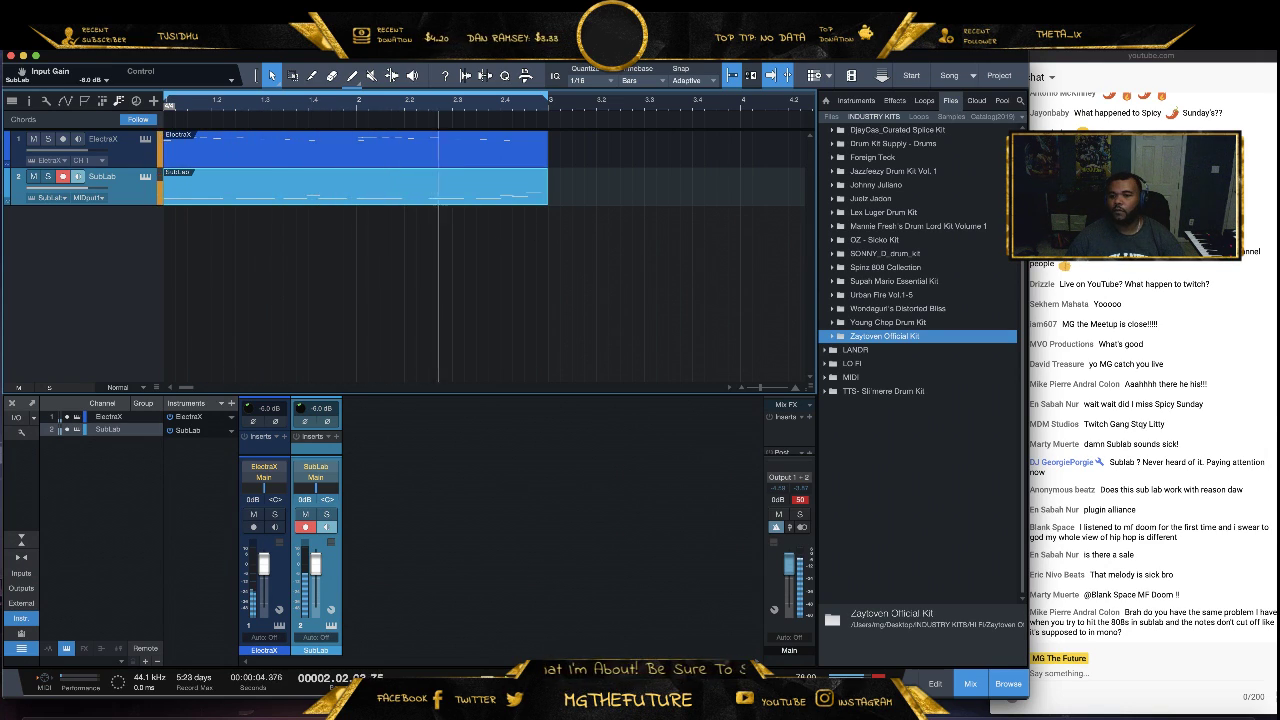
click(1156, 403)
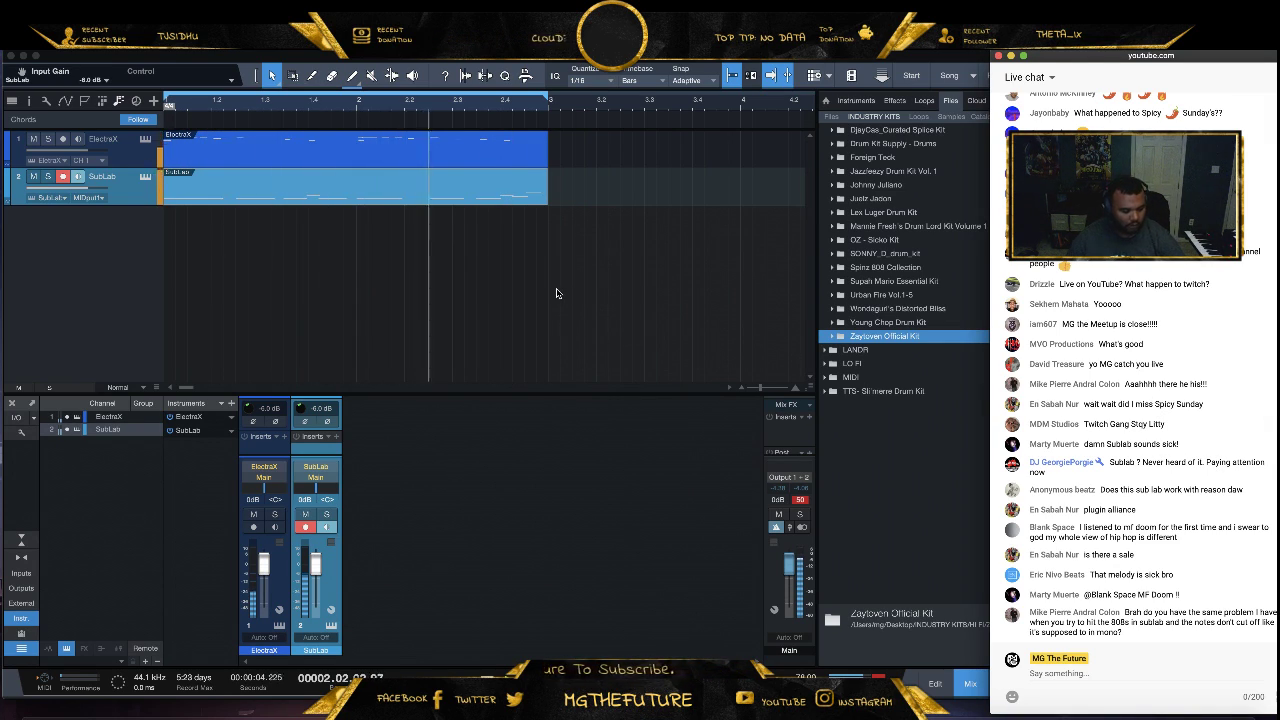
Open the recorded SubLab clip in an enlarged note editor, examine its notes across both bars, and close the editor
double_click(468, 198)
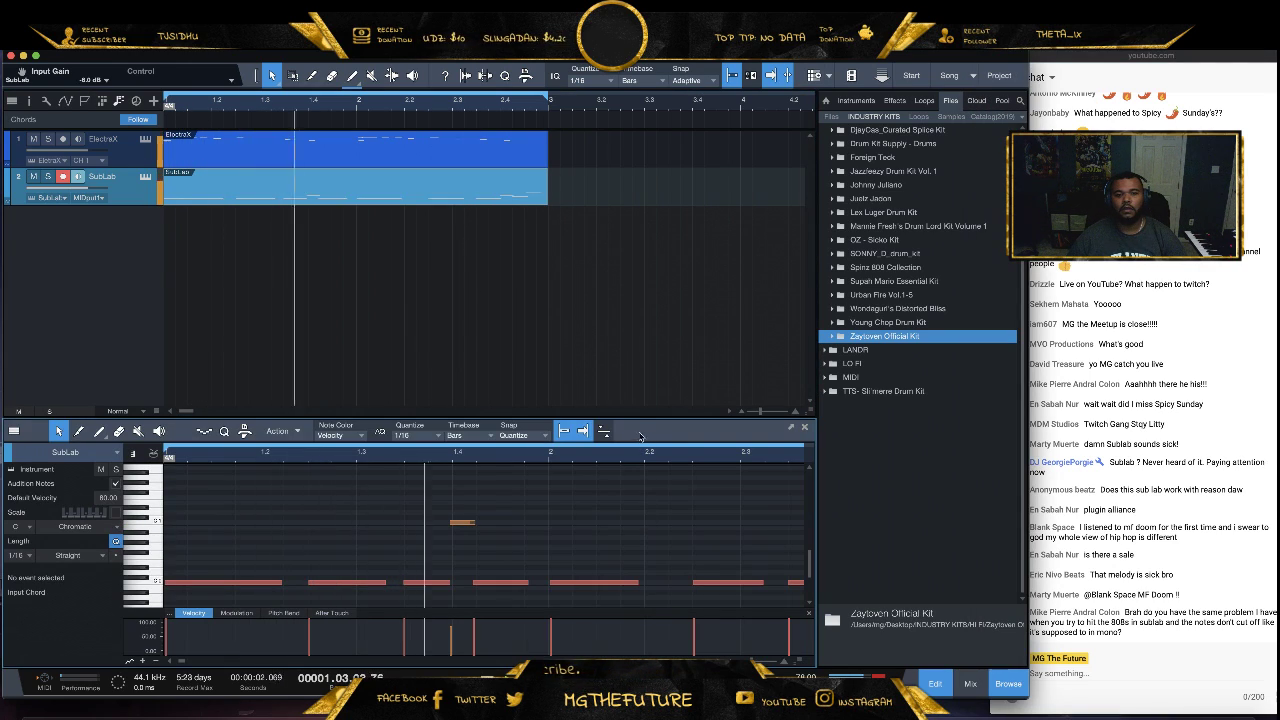
drag(638, 376, 638, 186)
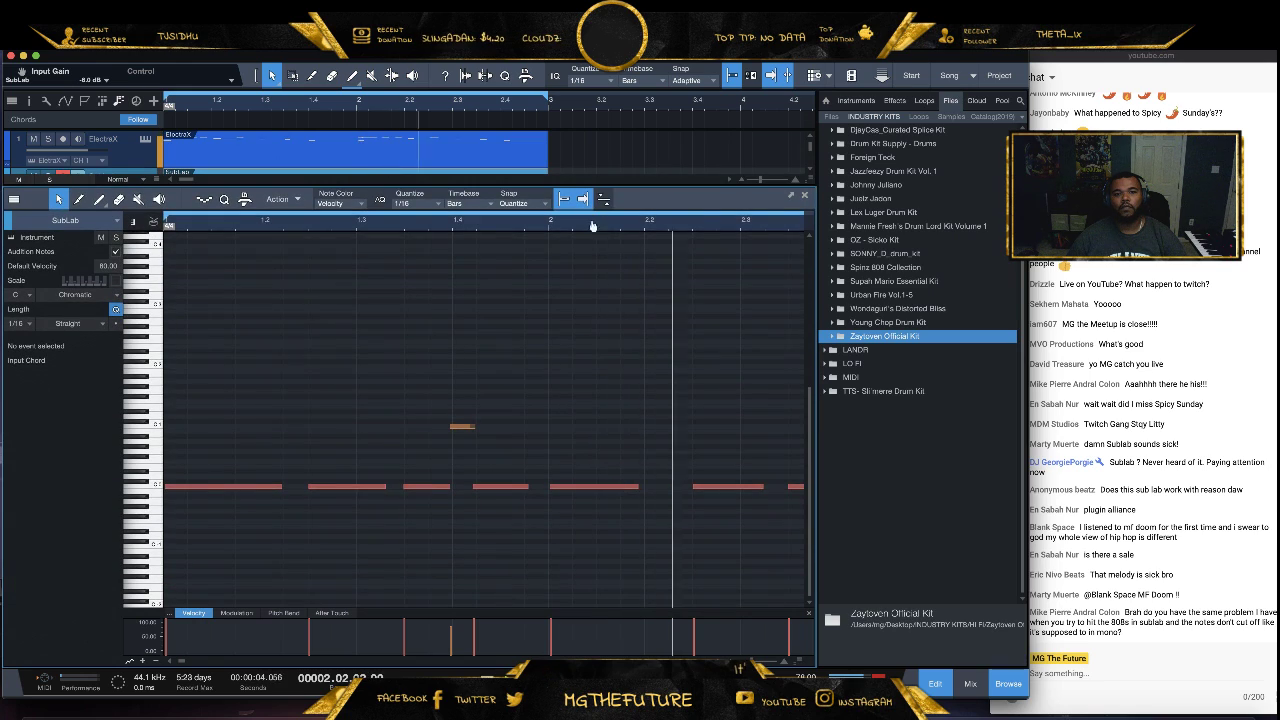
scroll(403, 571, down, 3)
drag(410, 500, 160, 476)
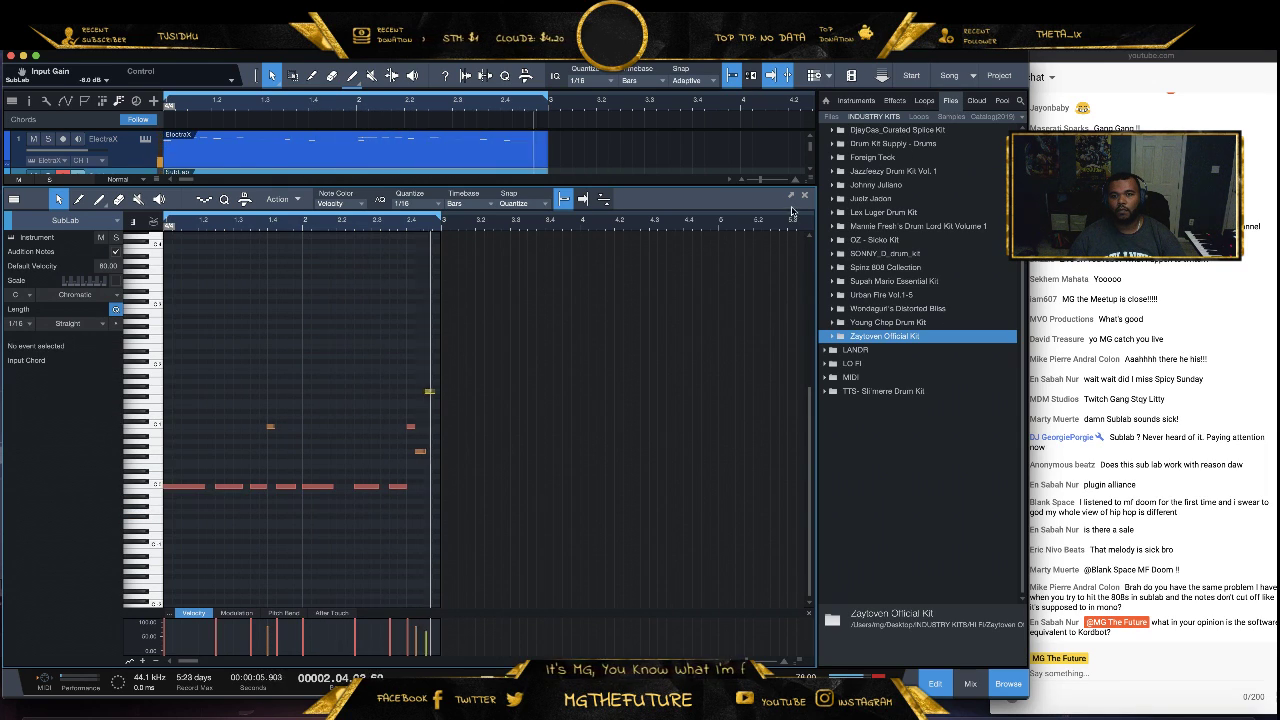
key(F2)
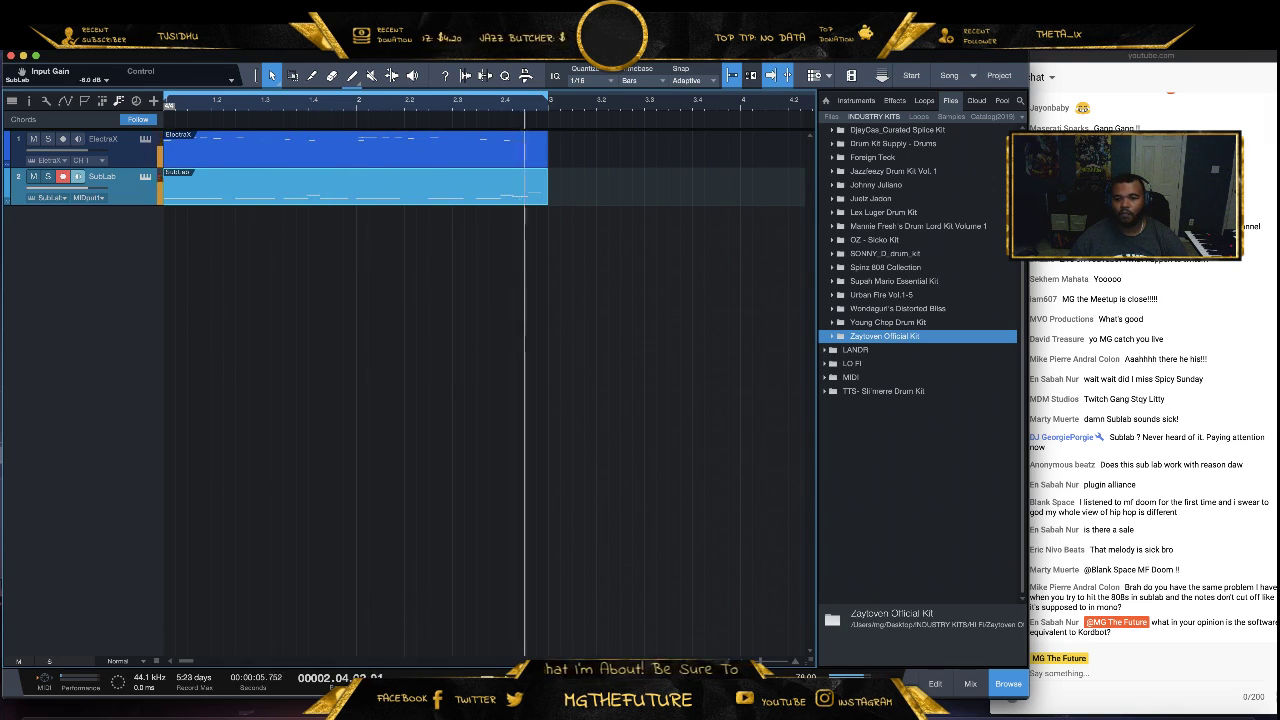
Show the mixer and lower the SubLab channel volume to -7.2 dB
click(970, 683)
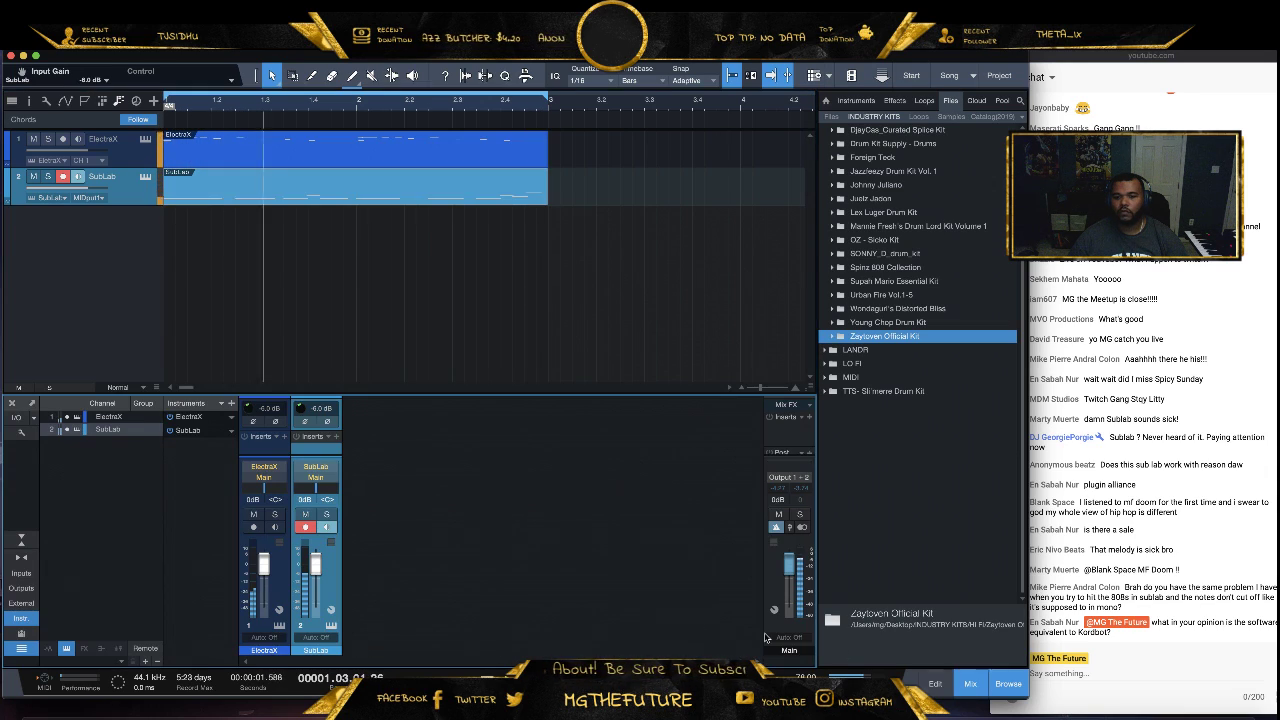
mouse_move(316, 564)
mouse_down()
mouse_move(318, 587)
mouse_move(318, 576)
mouse_up()
Find ElectraX among the instruments and add a second instance on a new track below SubLab
click(856, 100)
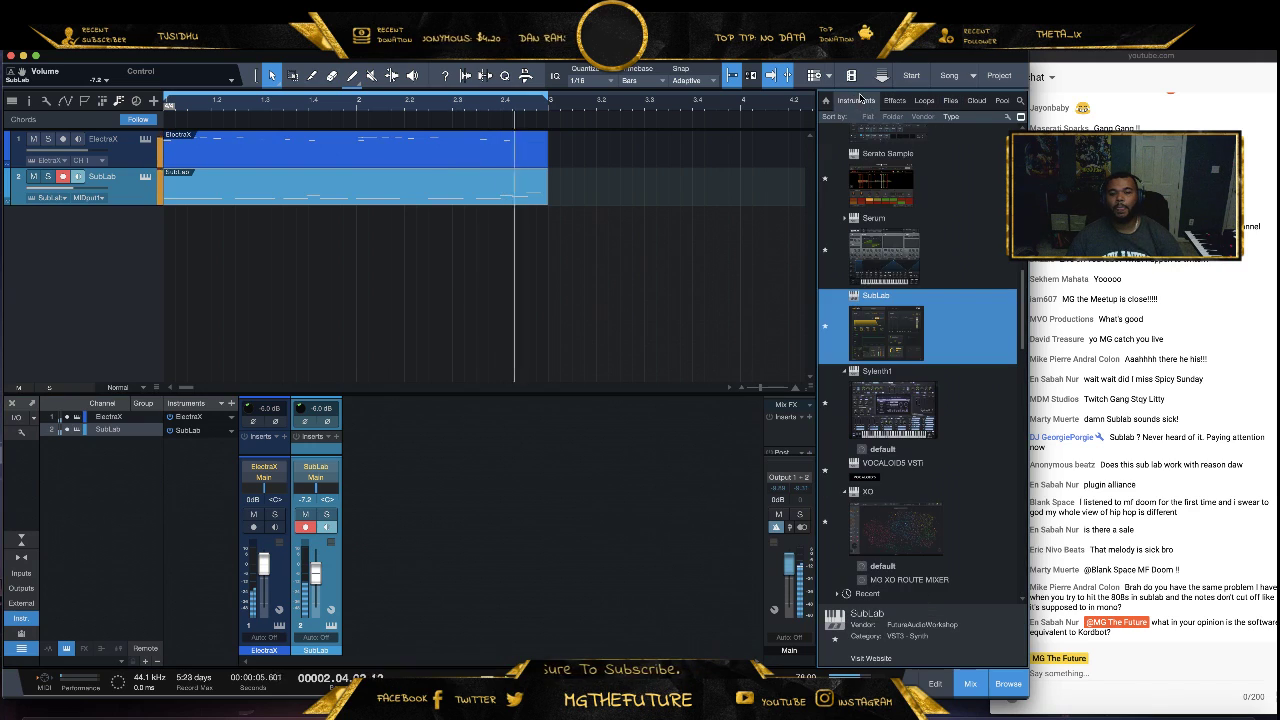
scroll(878, 366, up, 1)
scroll(878, 366, up, 10)
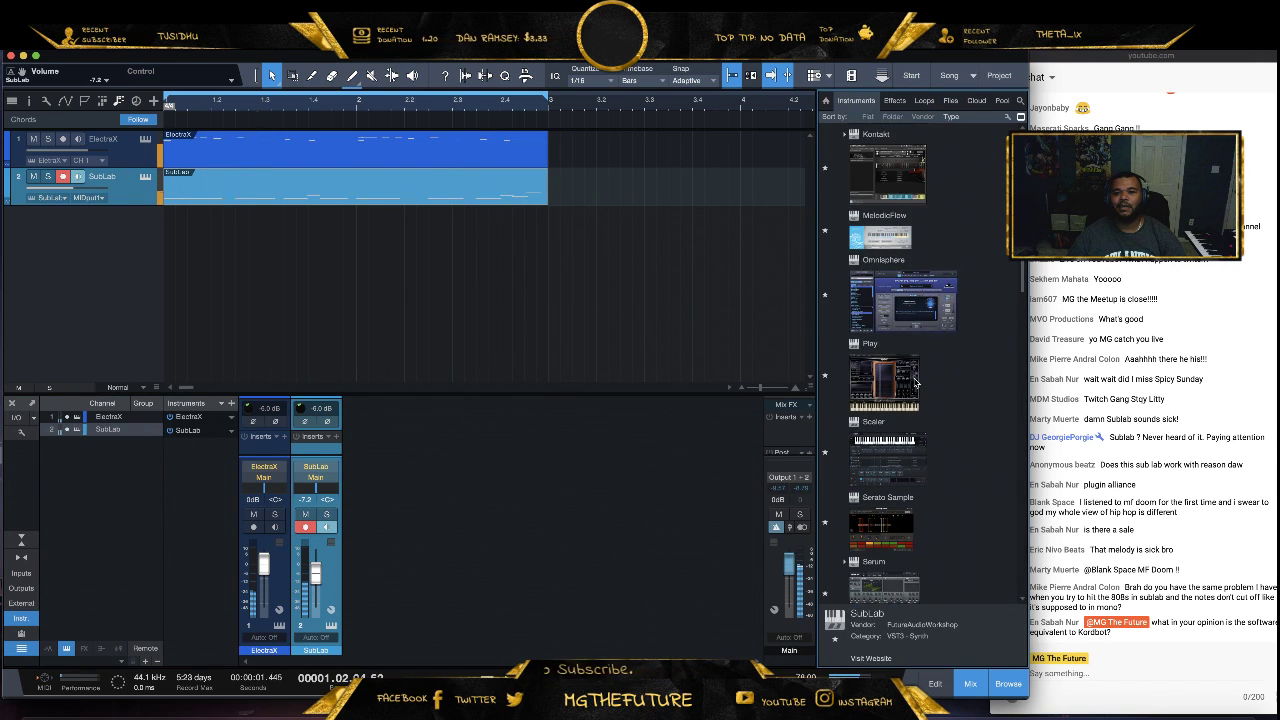
scroll(917, 340, up, 1)
drag(905, 305, 80, 274)
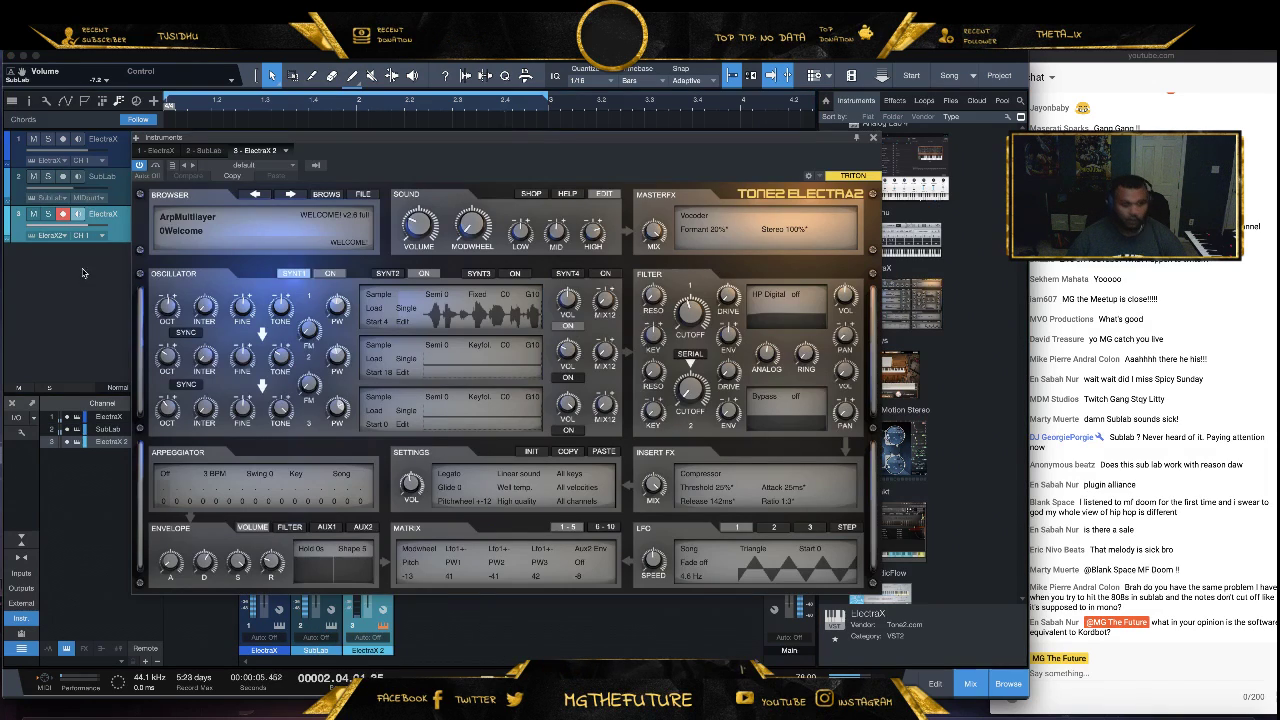
Audition lead and pad presets in the XP - TTS - Sli'merre XP bank and load PAD - NY x ATL AM on ElectraX 2
click(300, 225)
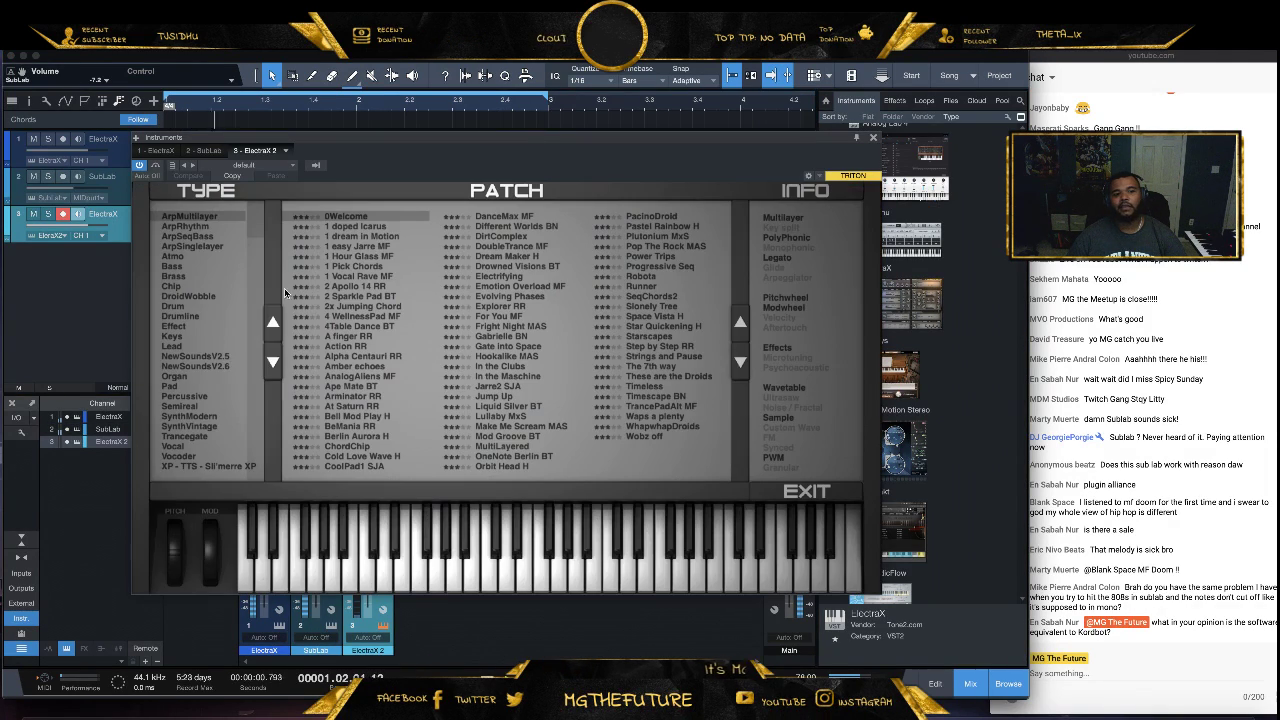
click(194, 470)
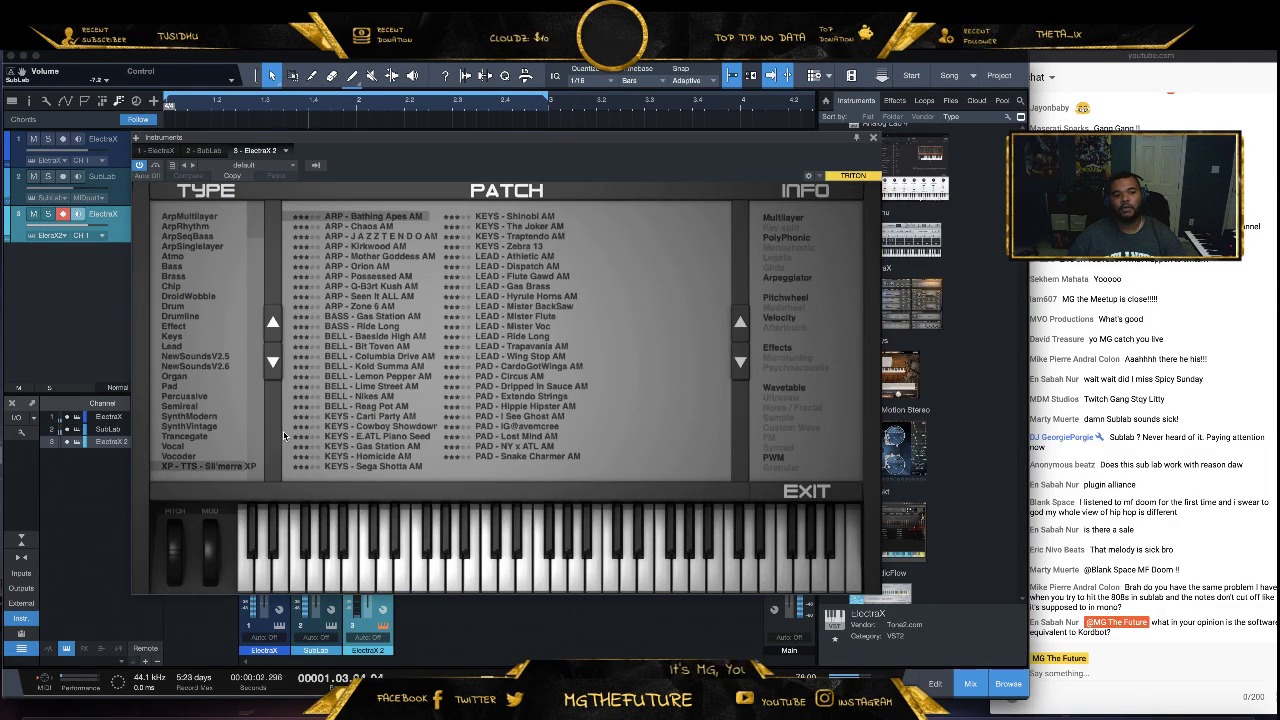
click(522, 328)
click(502, 398)
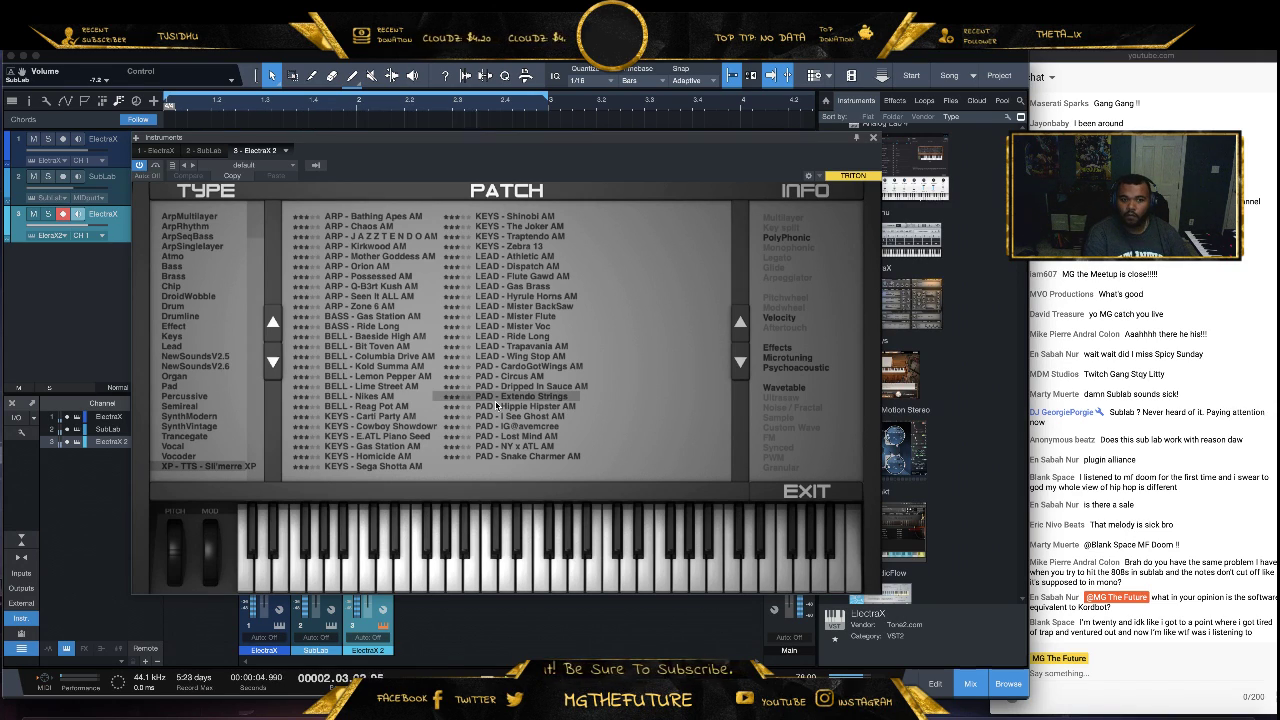
click(515, 407)
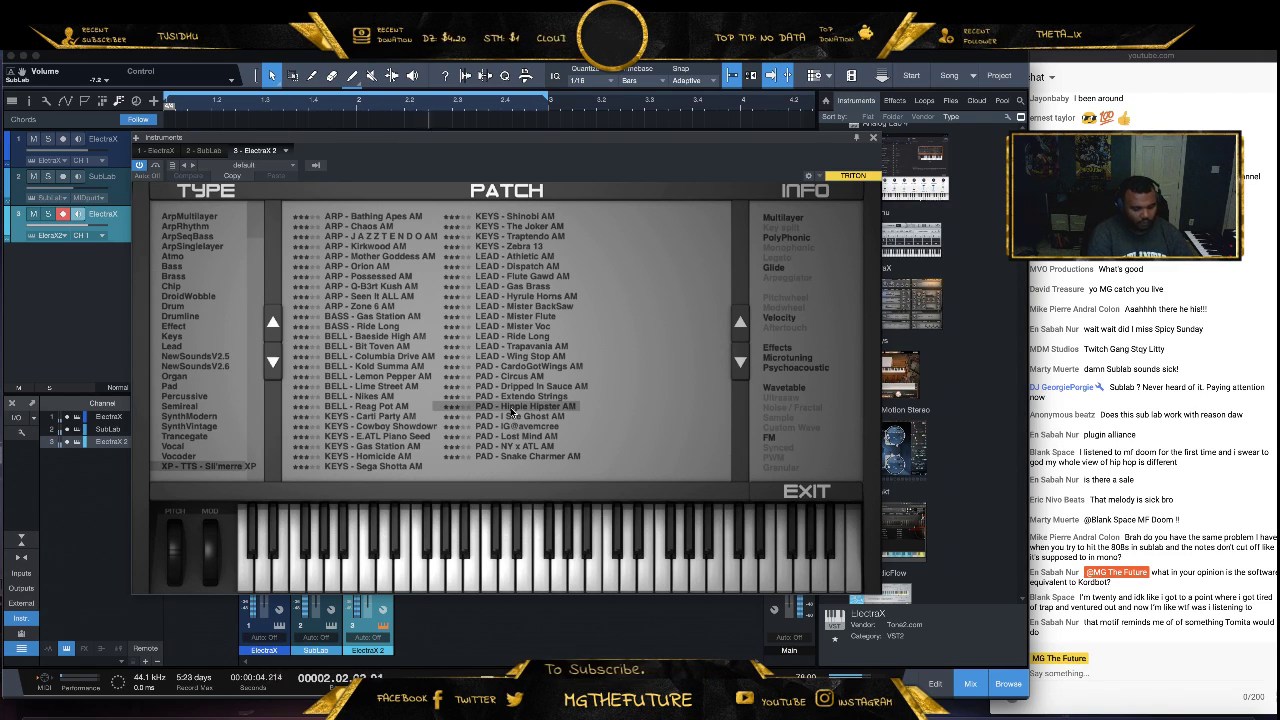
click(513, 438)
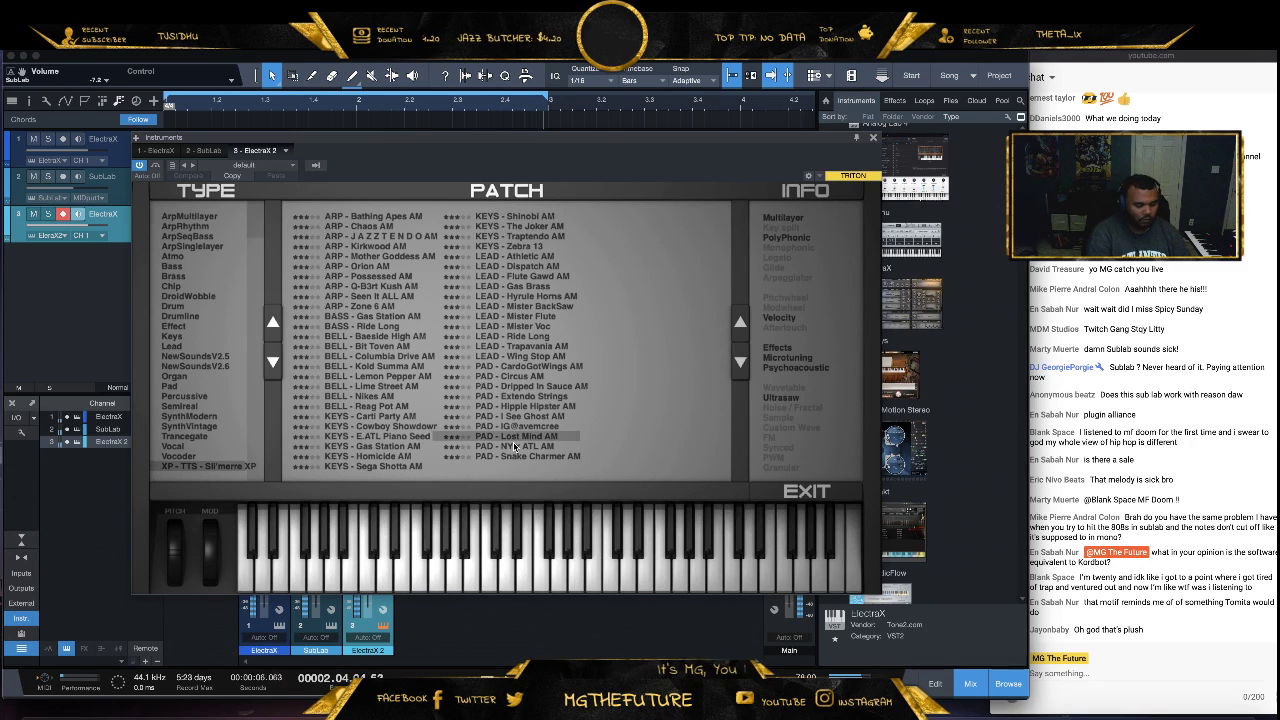
click(526, 448)
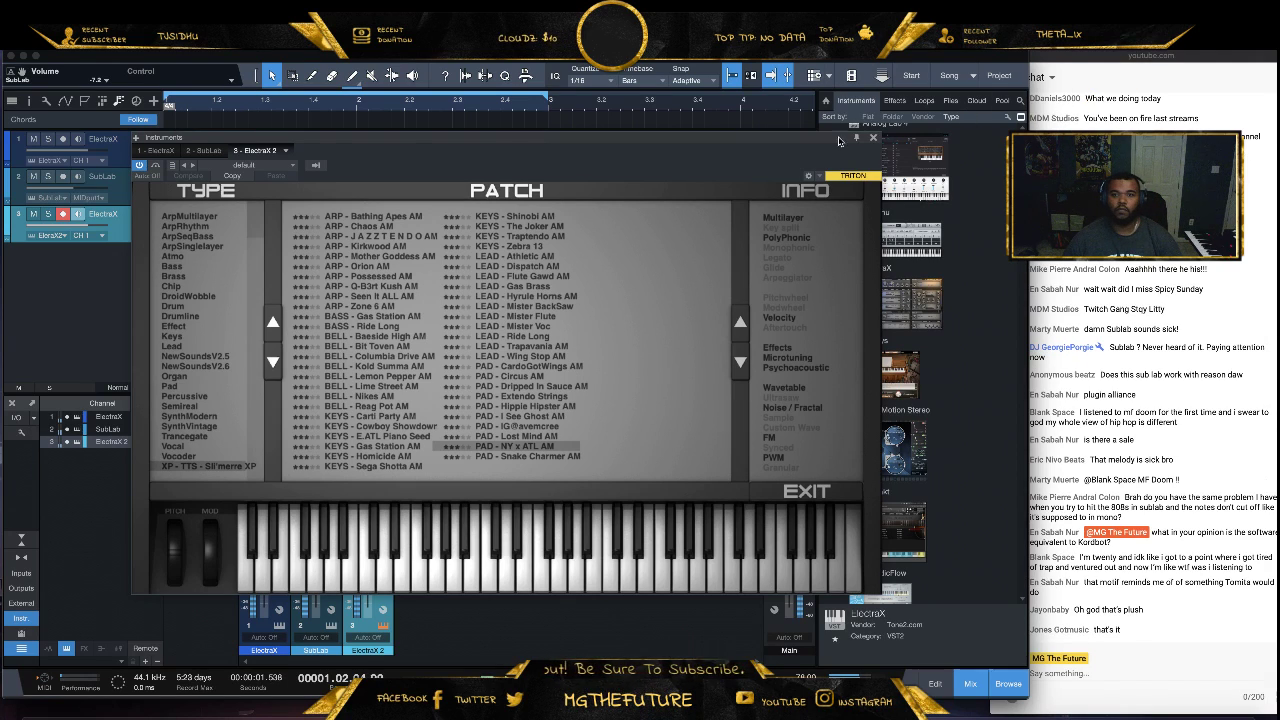
click(874, 138)
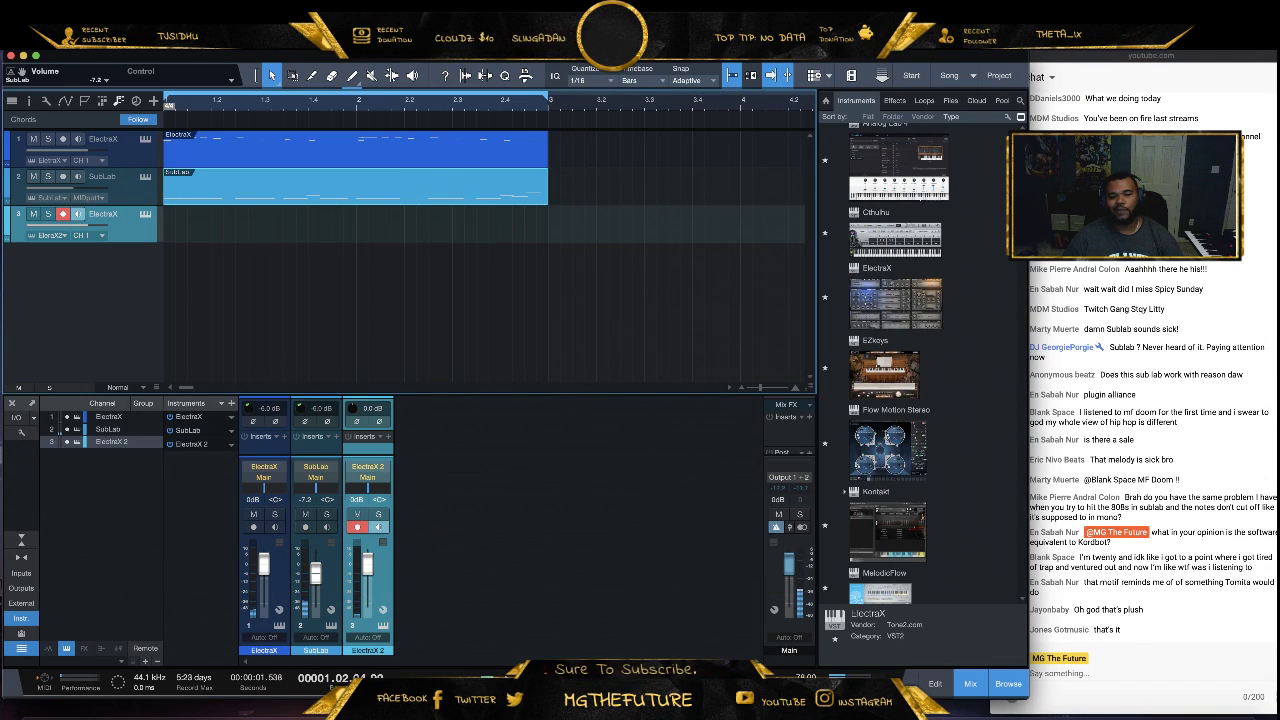
Restart from bar 1 and record a pad part on the second ElectraX track over the two-bar loop
key(space)
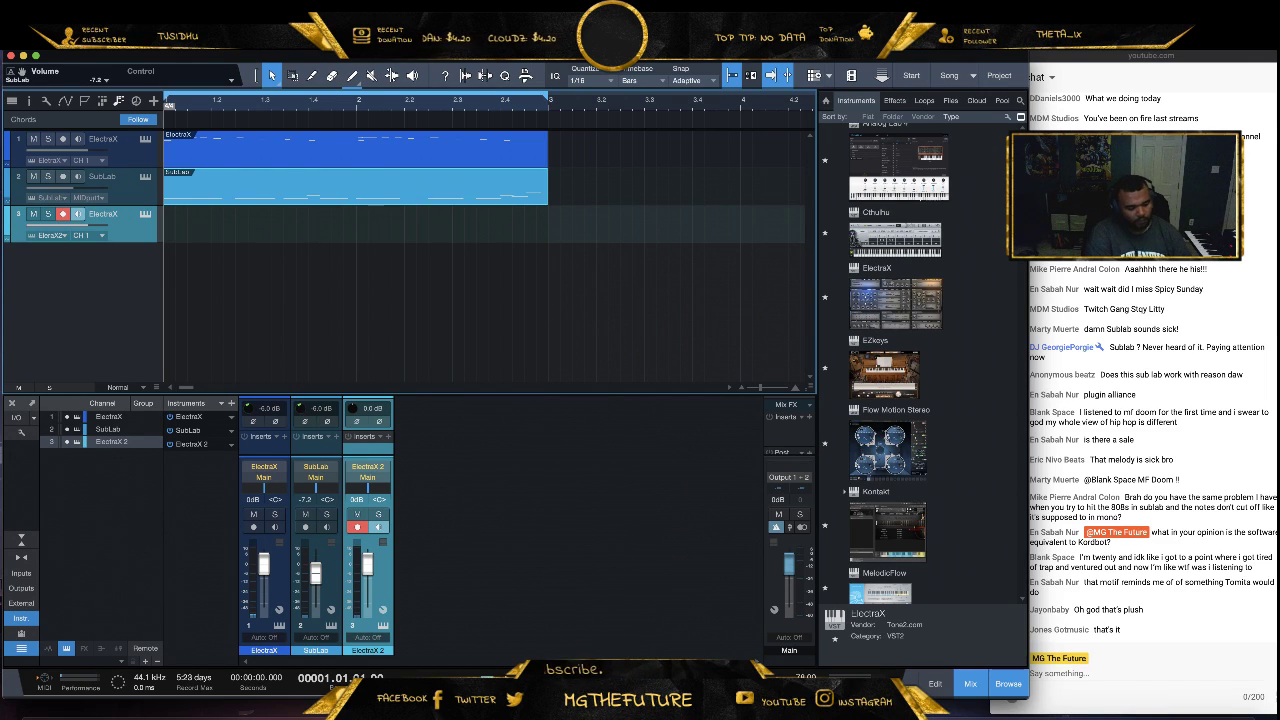
key(KP_Multiply)
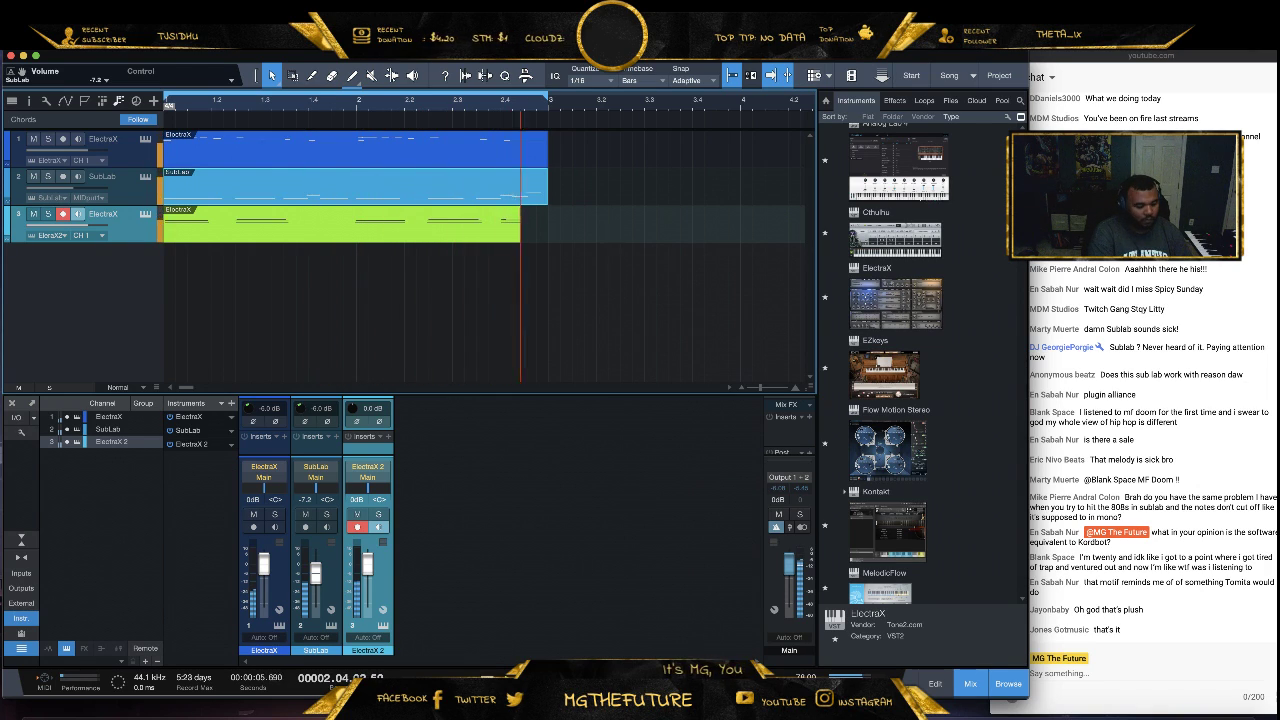
key(KP_Multiply)
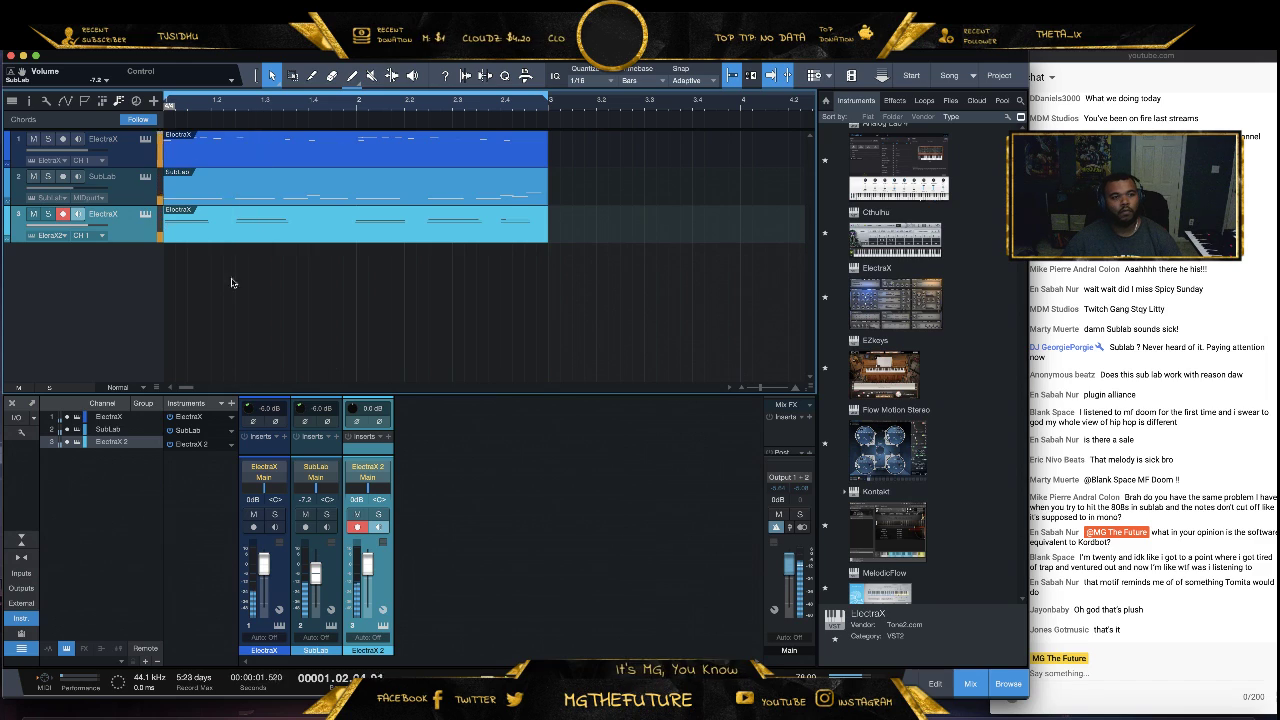
Set the input gain of the ElectraX 2 channel to -6 dB
click(370, 407)
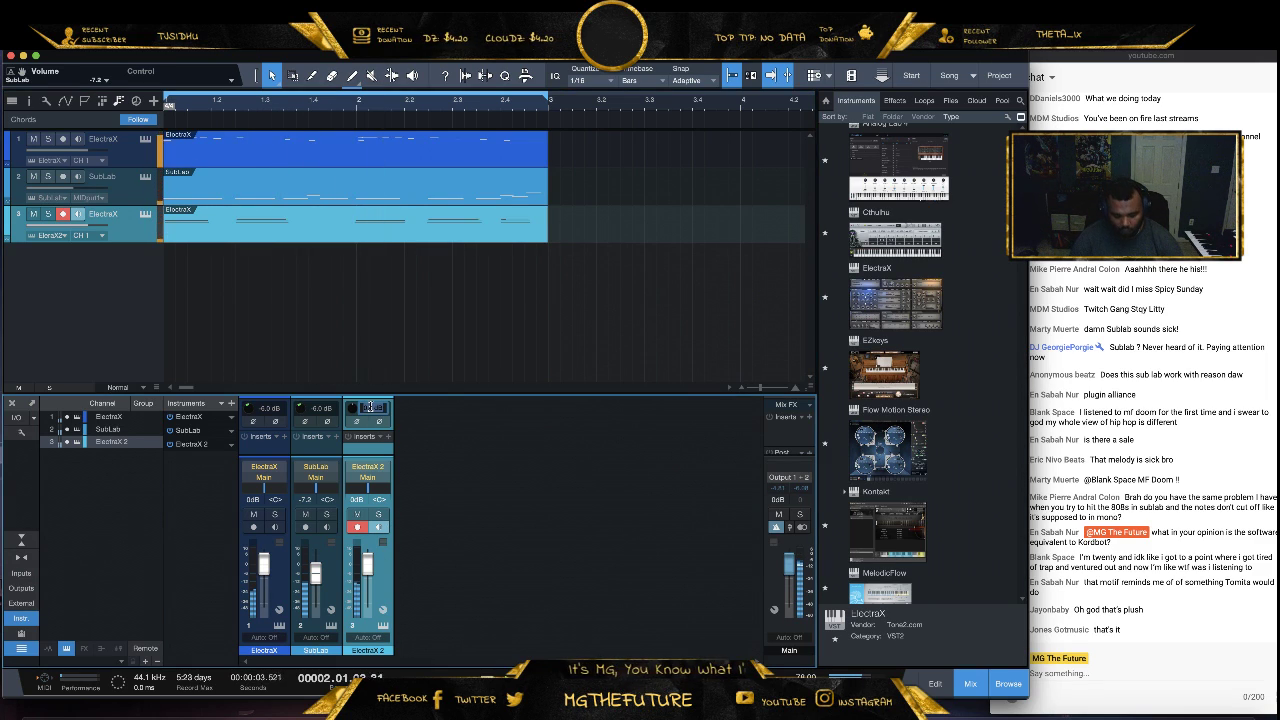
text(-6)
key(Return)
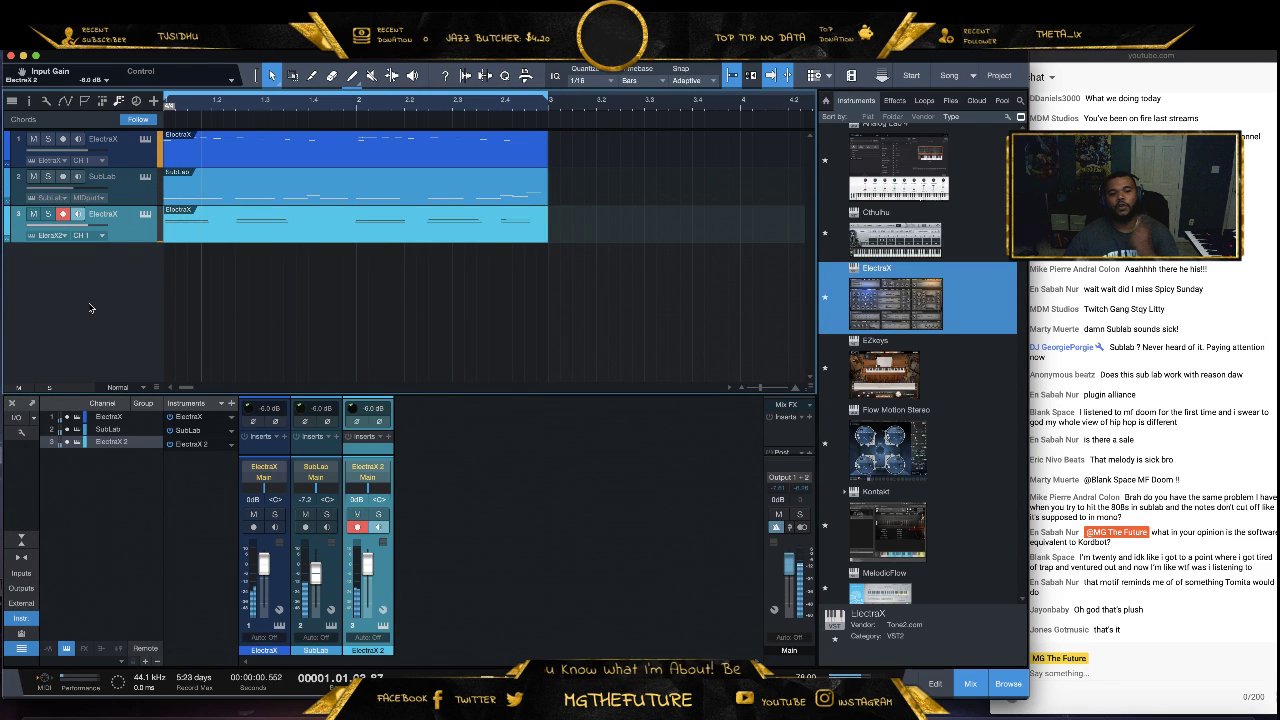
Add a third ElectraX instance on a new track and show its XP - TTS - Sli'merre XP presets
drag(90, 308, 92, 310)
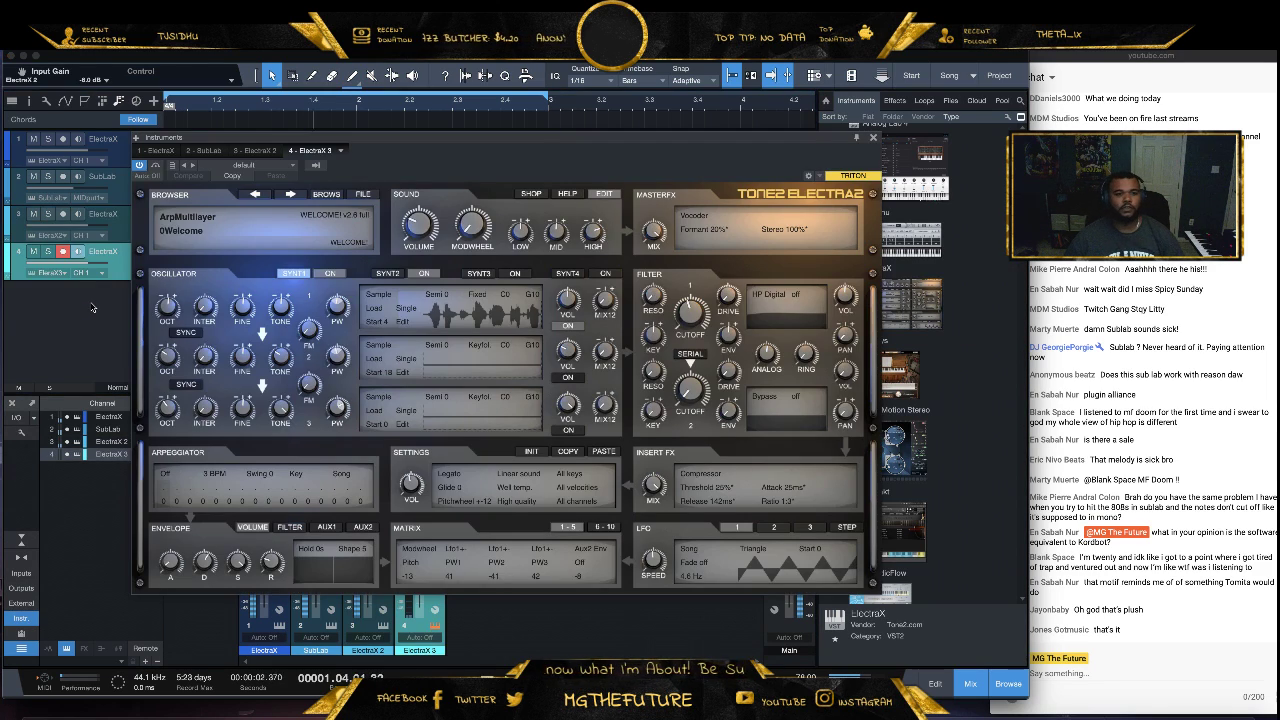
click(327, 194)
click(208, 466)
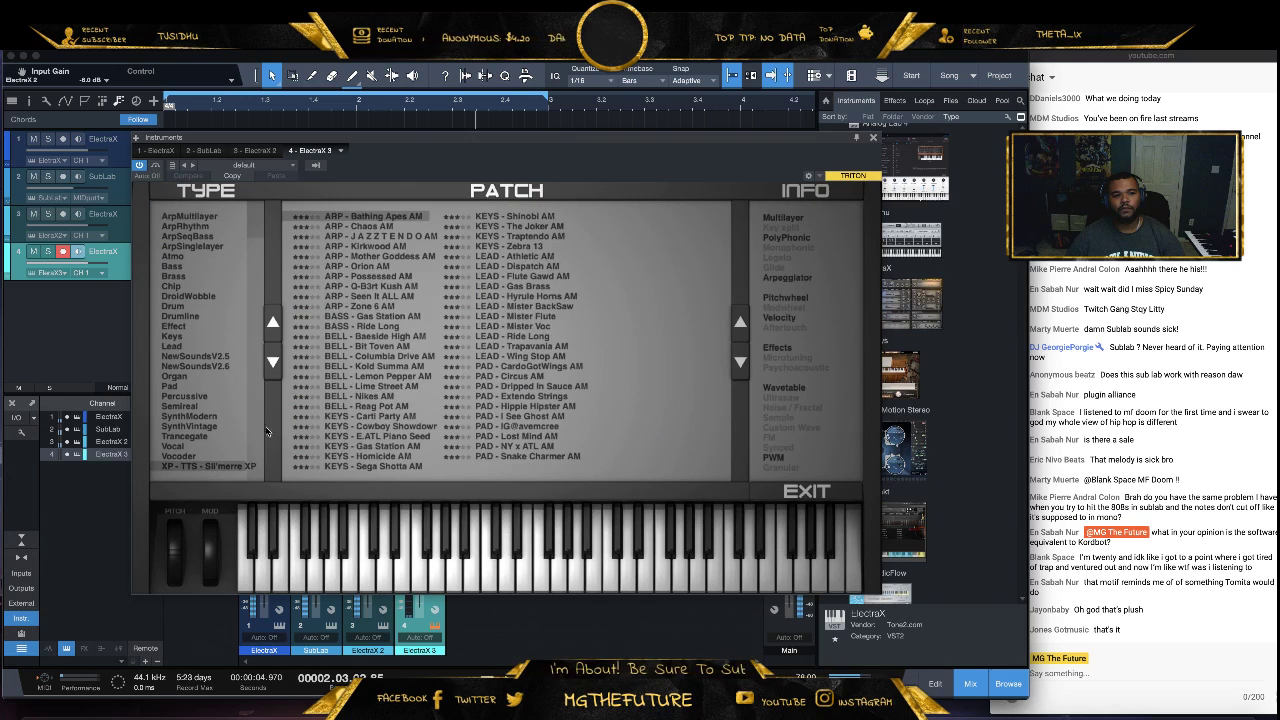
Audition bell presets such as Columbia Drive, Lemon Pepper, Nikes and Reag Pot, and load BELL - Bit Toven AM on ElectraX 3
click(380, 357)
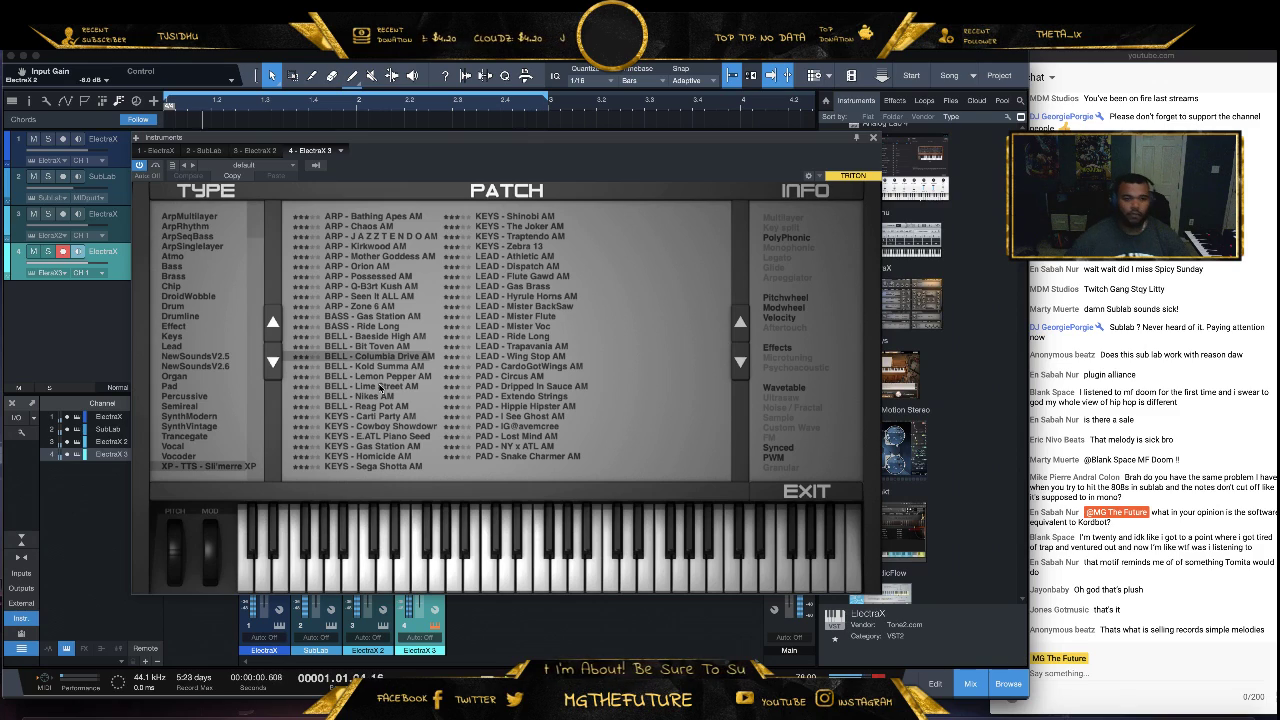
click(382, 386)
click(388, 377)
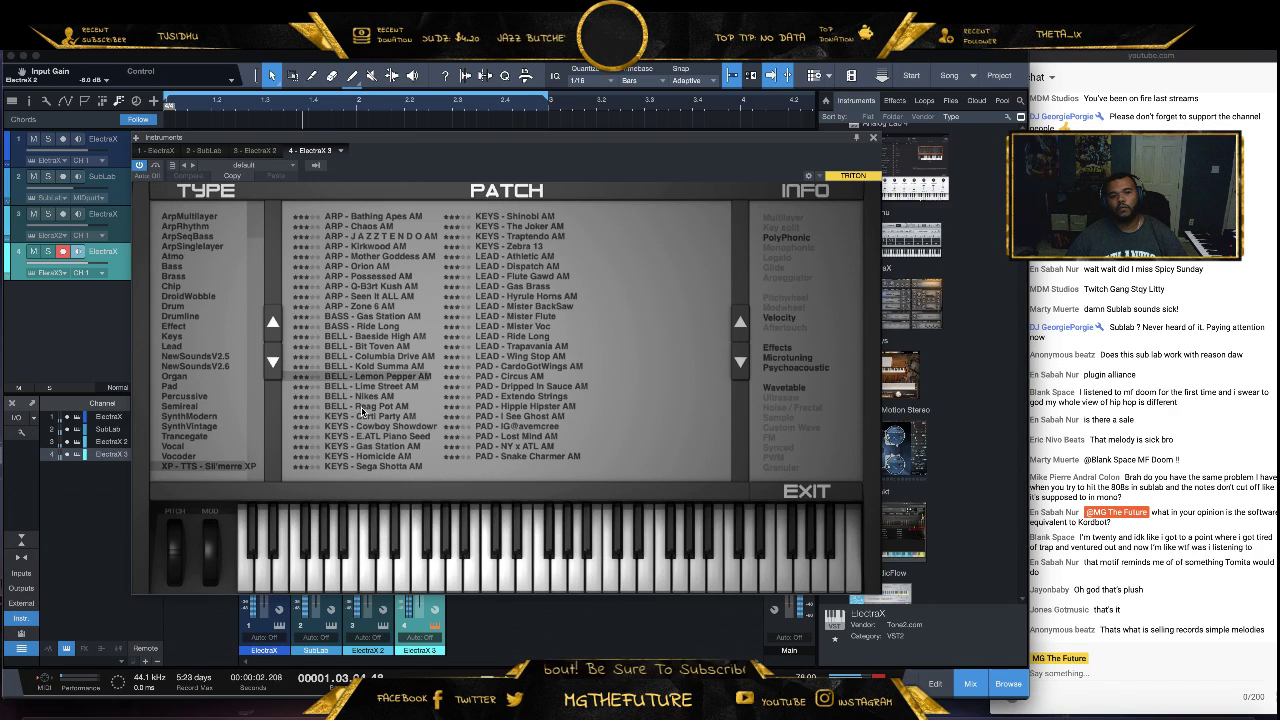
click(366, 397)
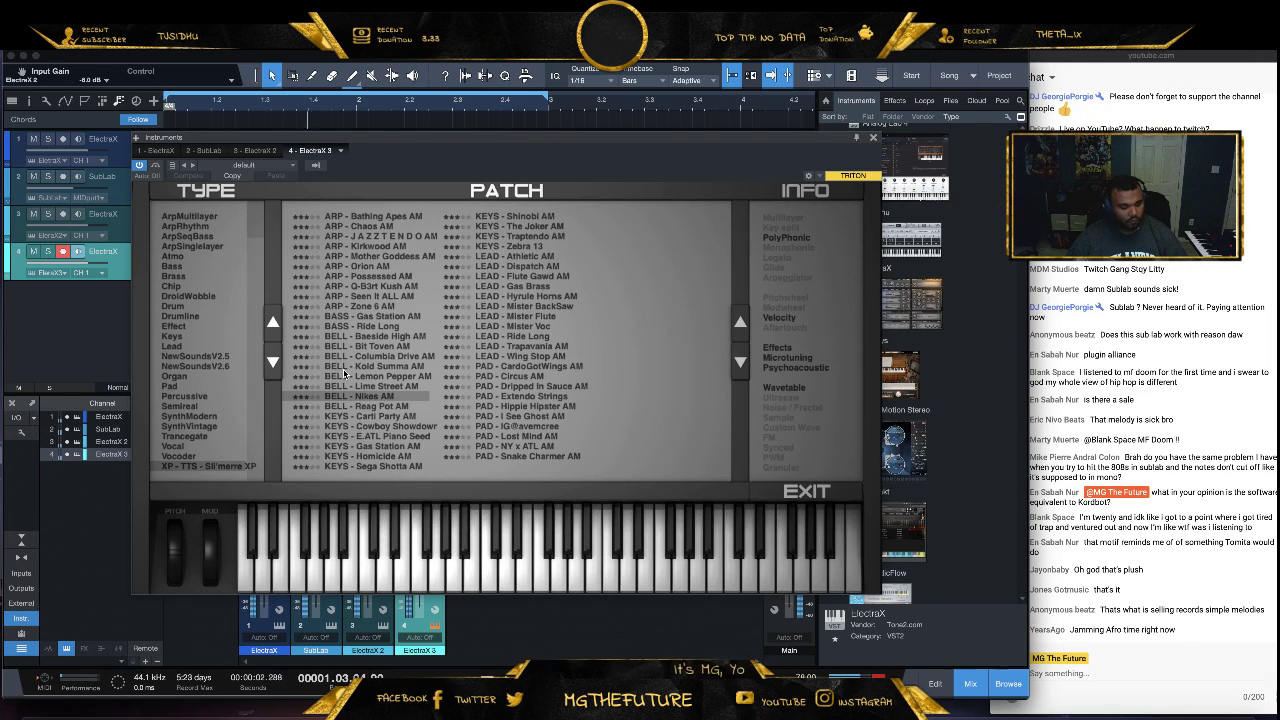
click(393, 406)
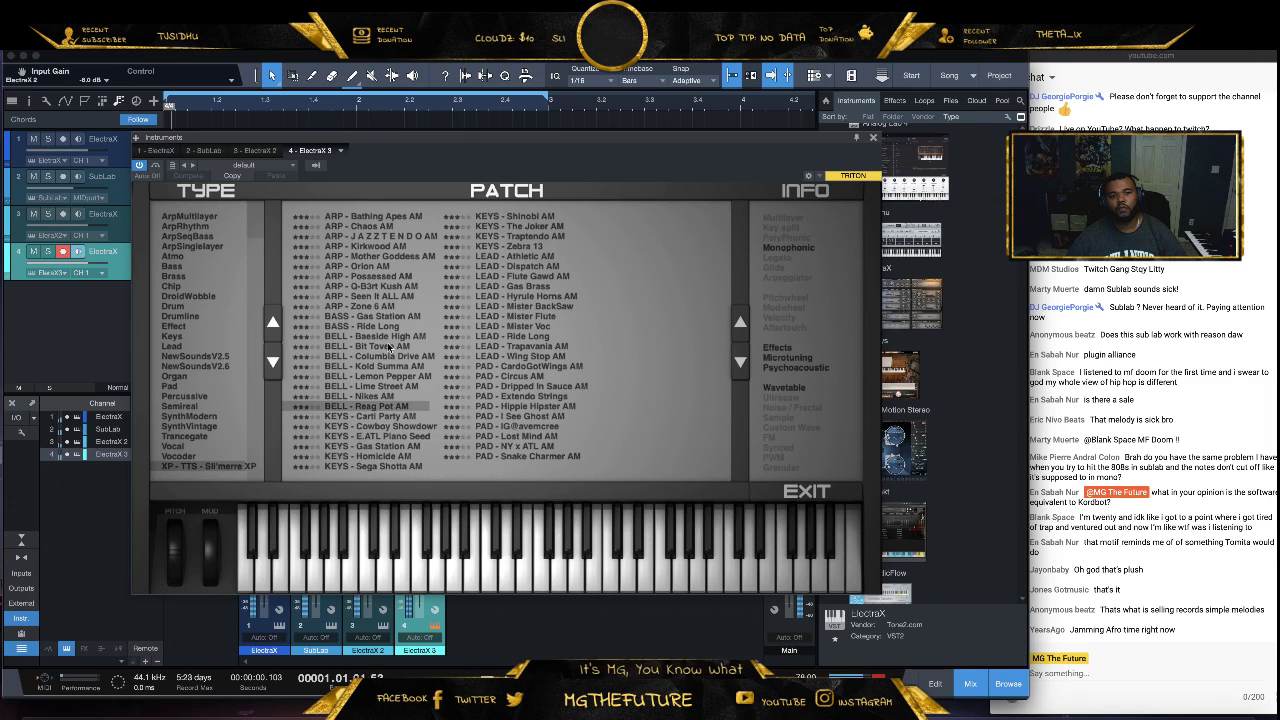
click(390, 346)
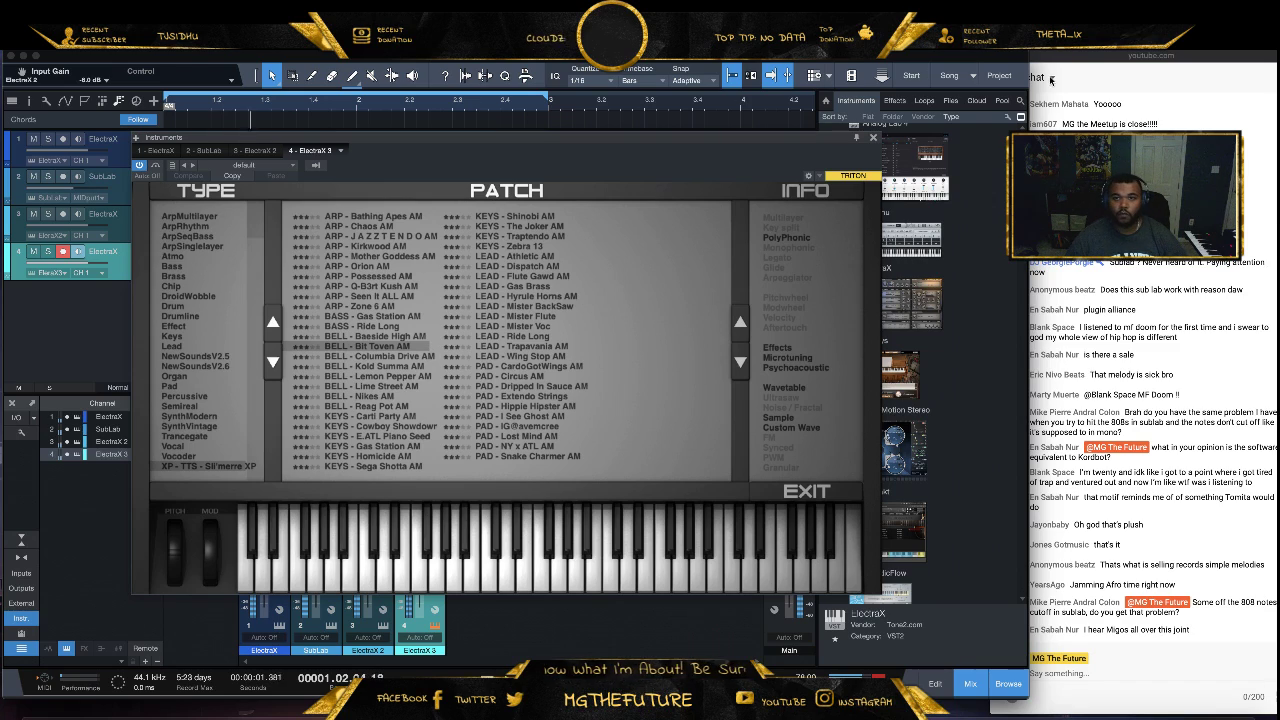
key(Escape)
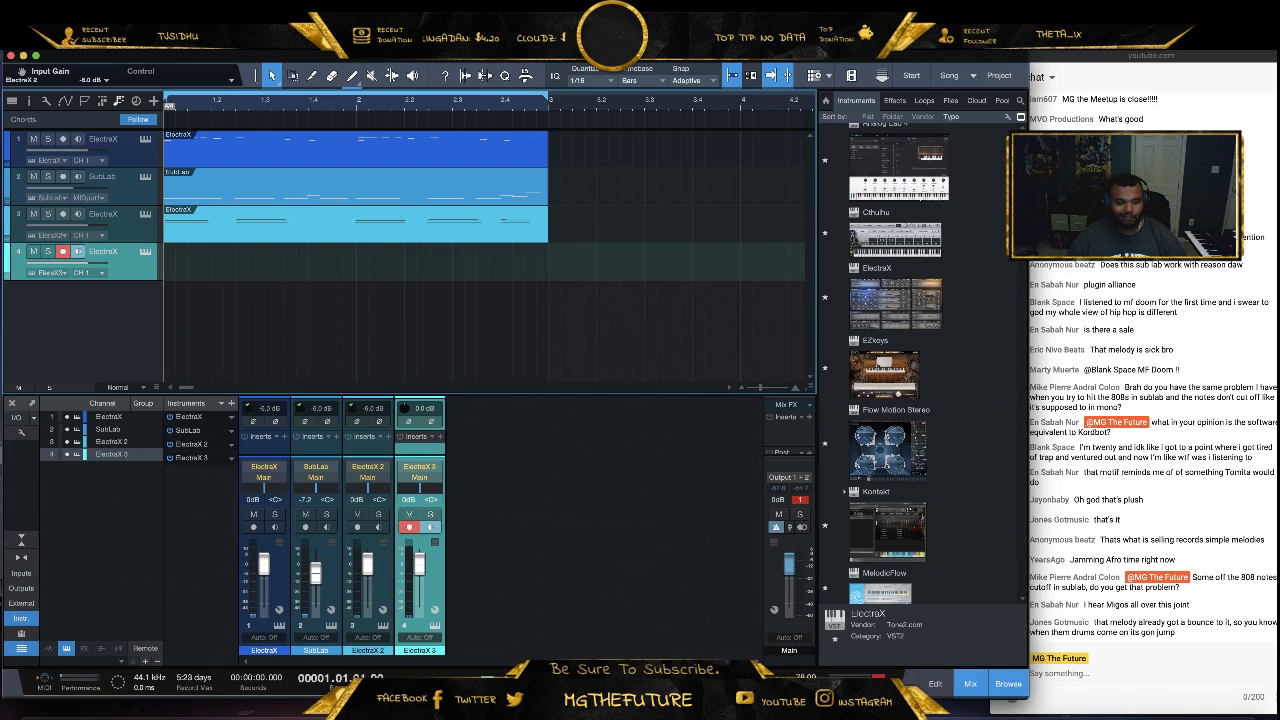
Record a bell part on the third ElectraX track and select its long notes in the note editor
key(KP_Multiply)
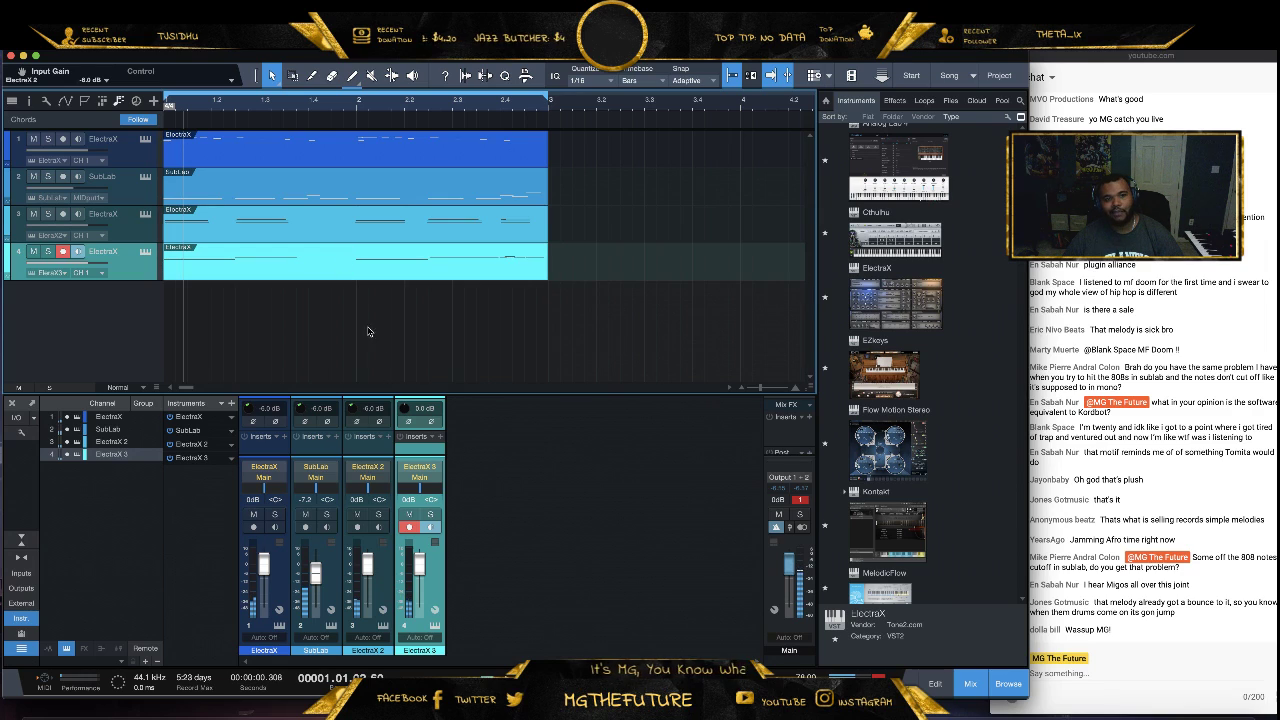
double_click(366, 262)
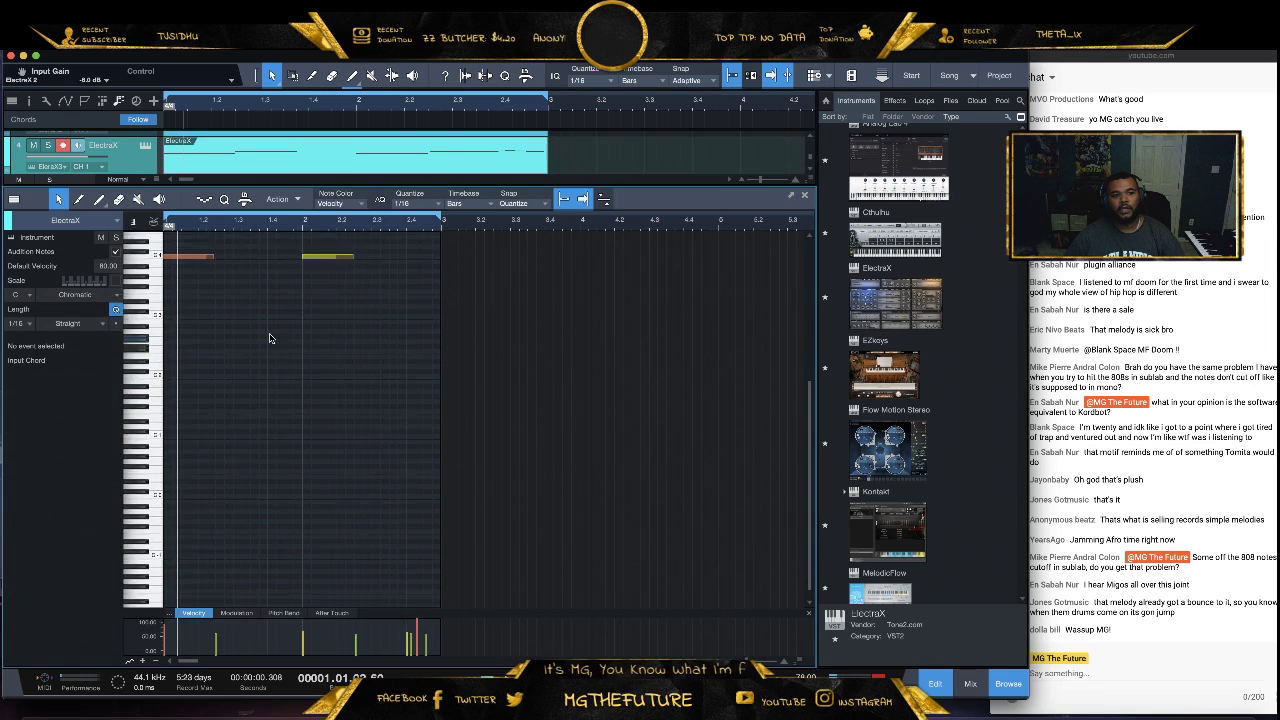
drag(390, 242, 174, 383)
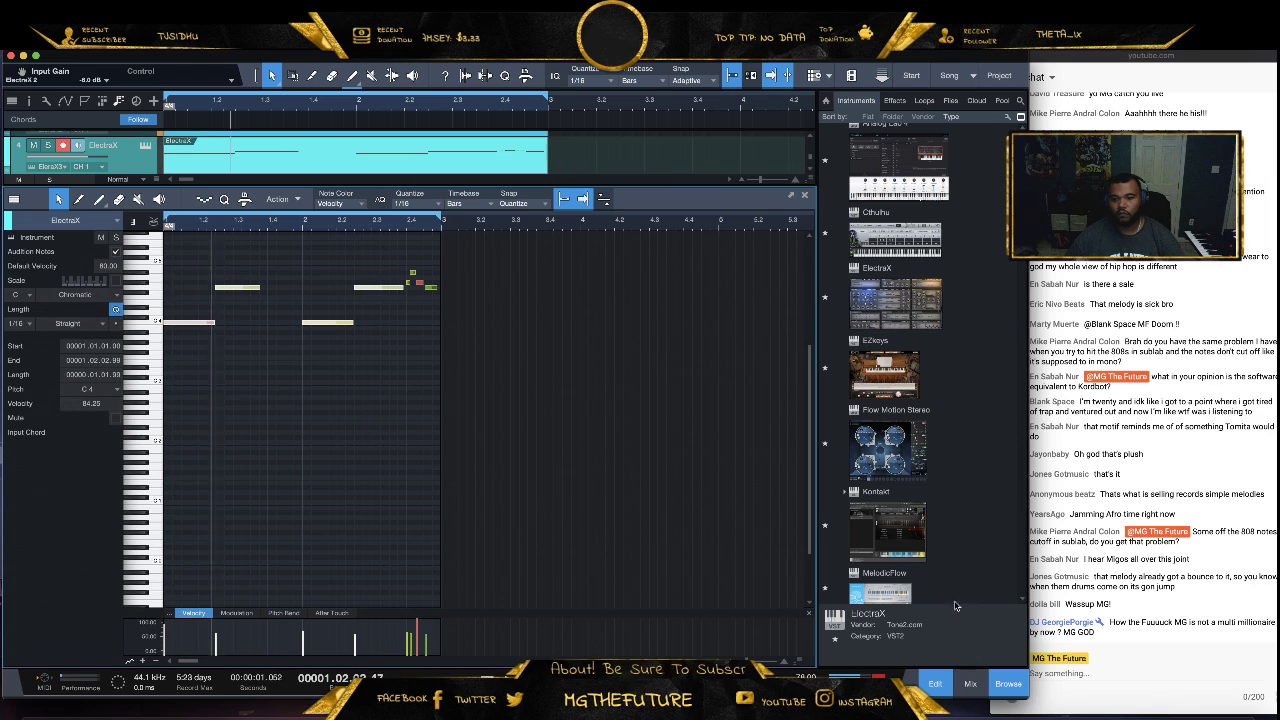
Return to the mixer and raise the SubLab channel volume to -3.4 dB
click(970, 683)
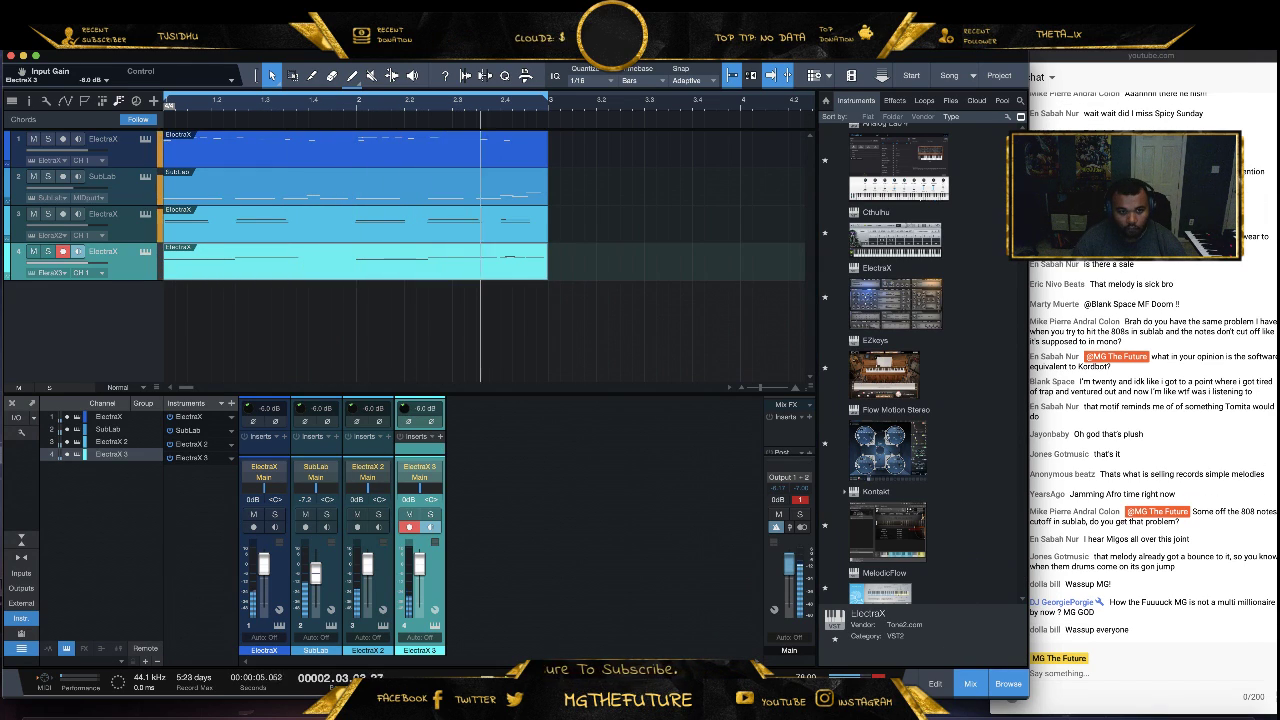
drag(315, 575, 315, 567)
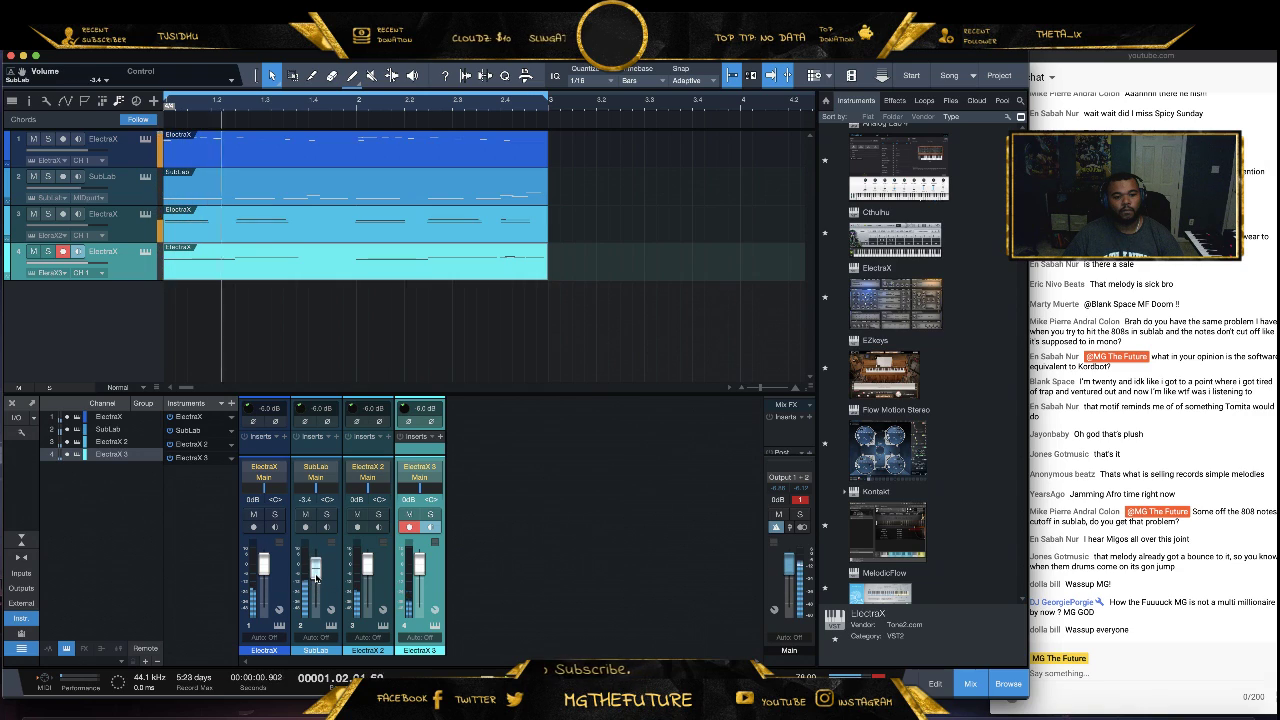
Raise the SubLab channel volume to -1.0 dB and check the SubLab instrument's settings
click(330, 625)
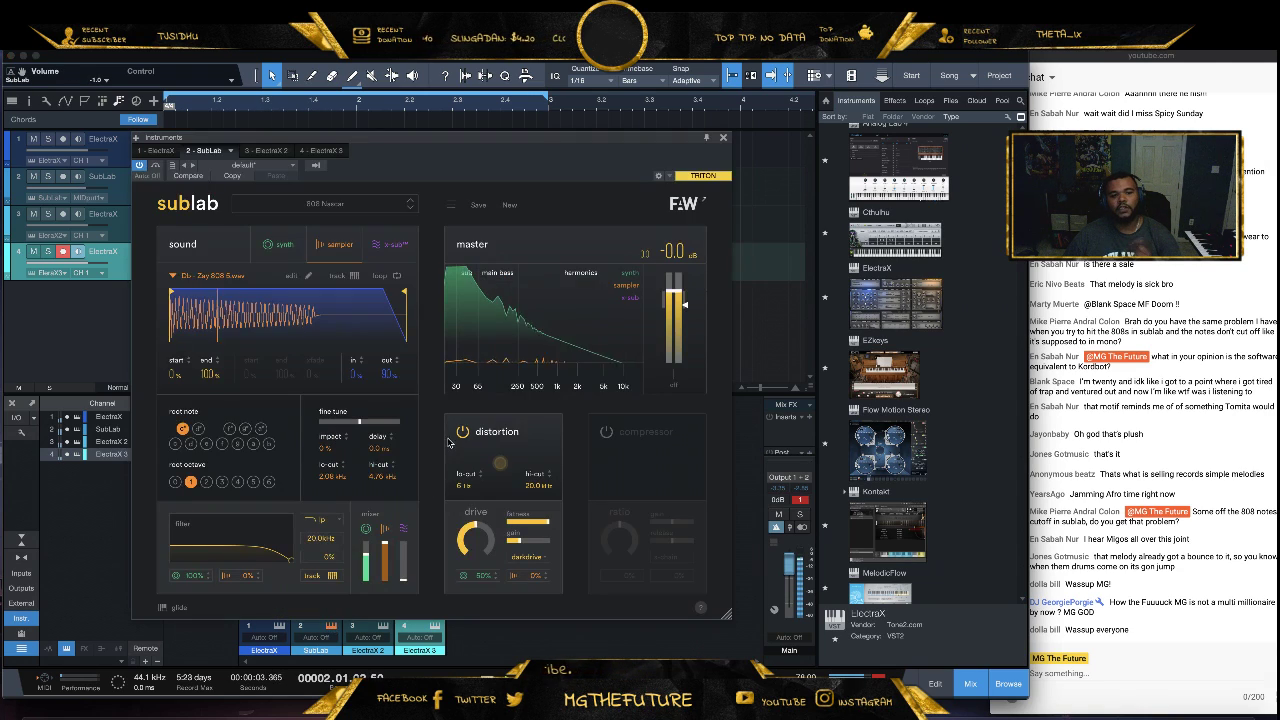
click(723, 138)
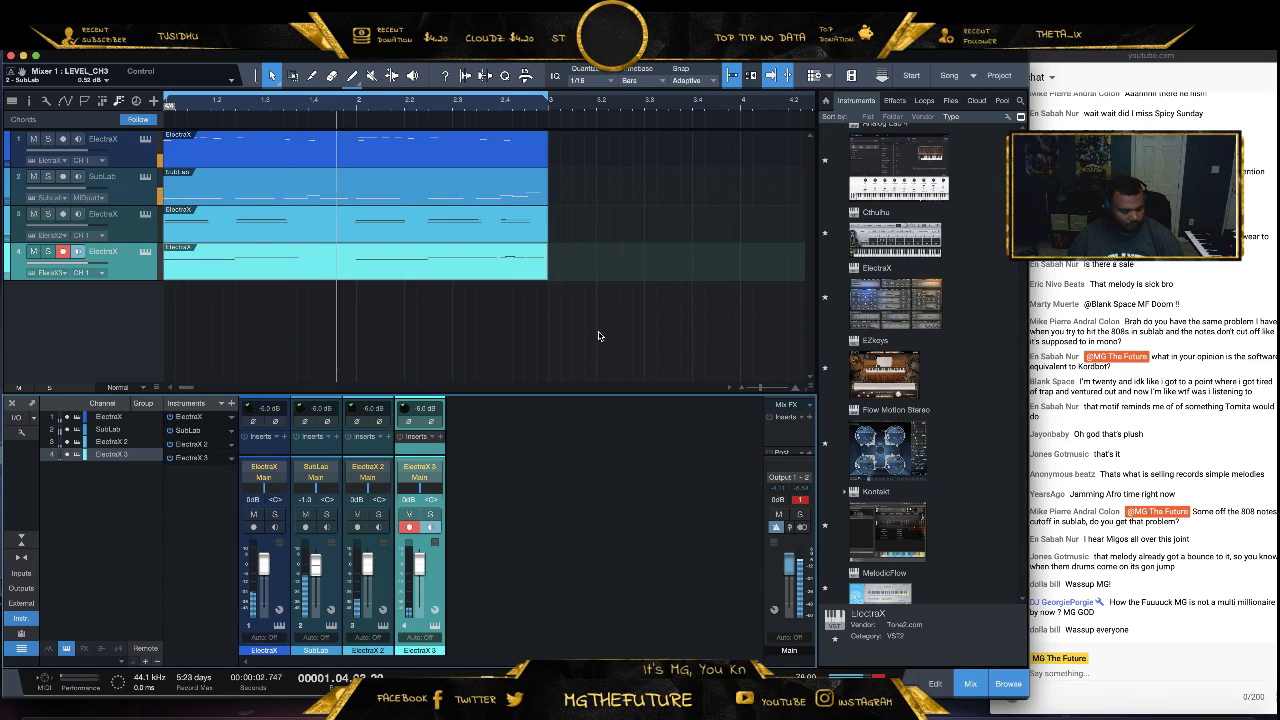
Browse the INDUSTRY KITS files to the Zaytoven Official Kit's Claps folder and audition Zay Clap 3.wav
click(950, 100)
click(831, 432)
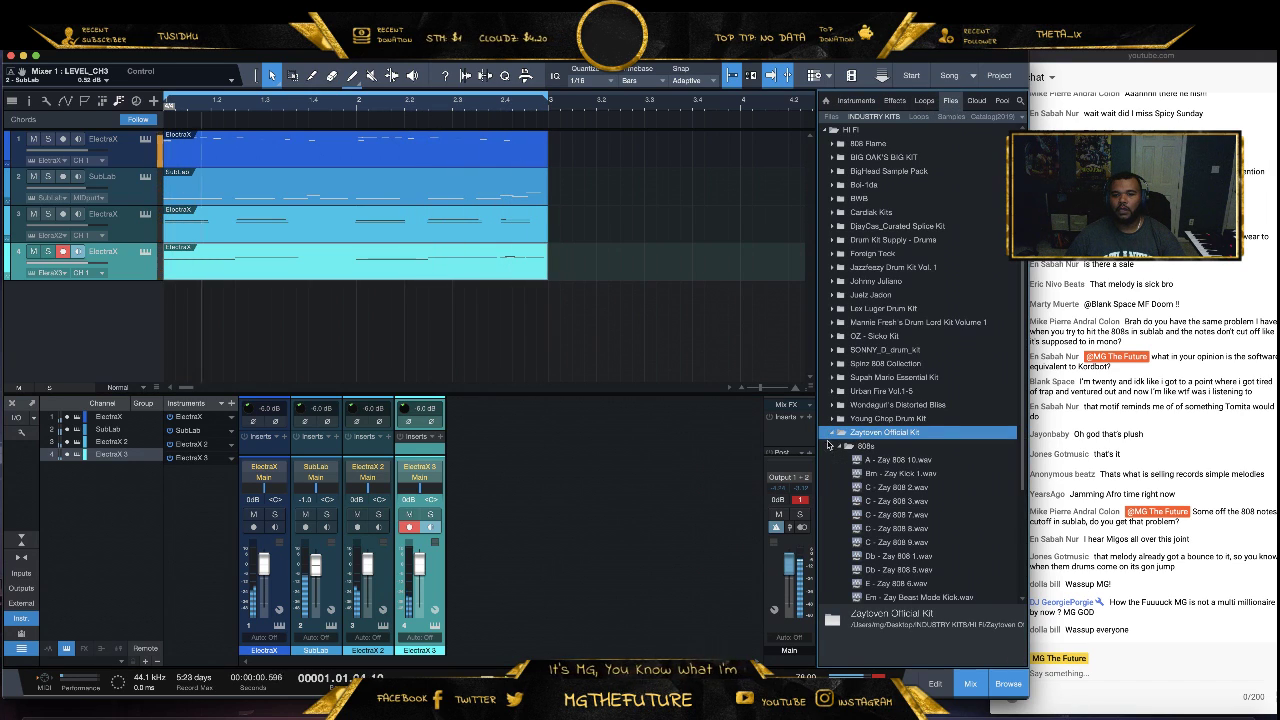
click(840, 421)
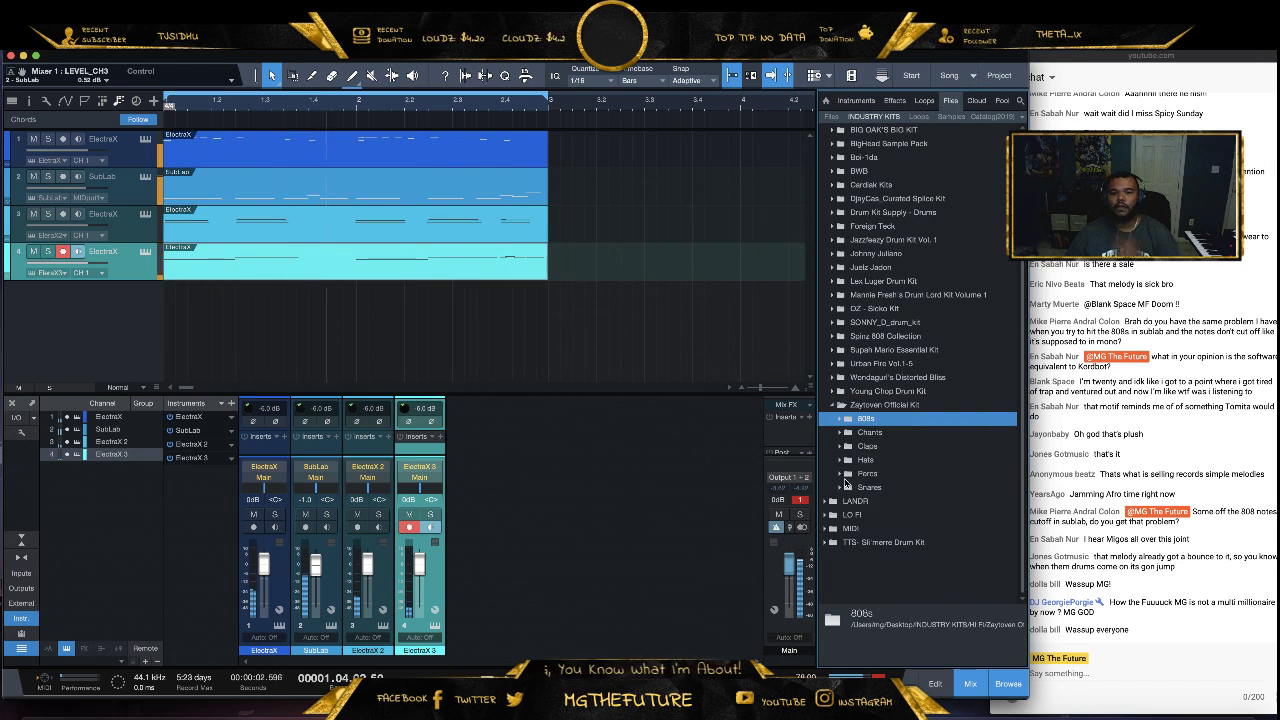
double_click(866, 446)
click(890, 487)
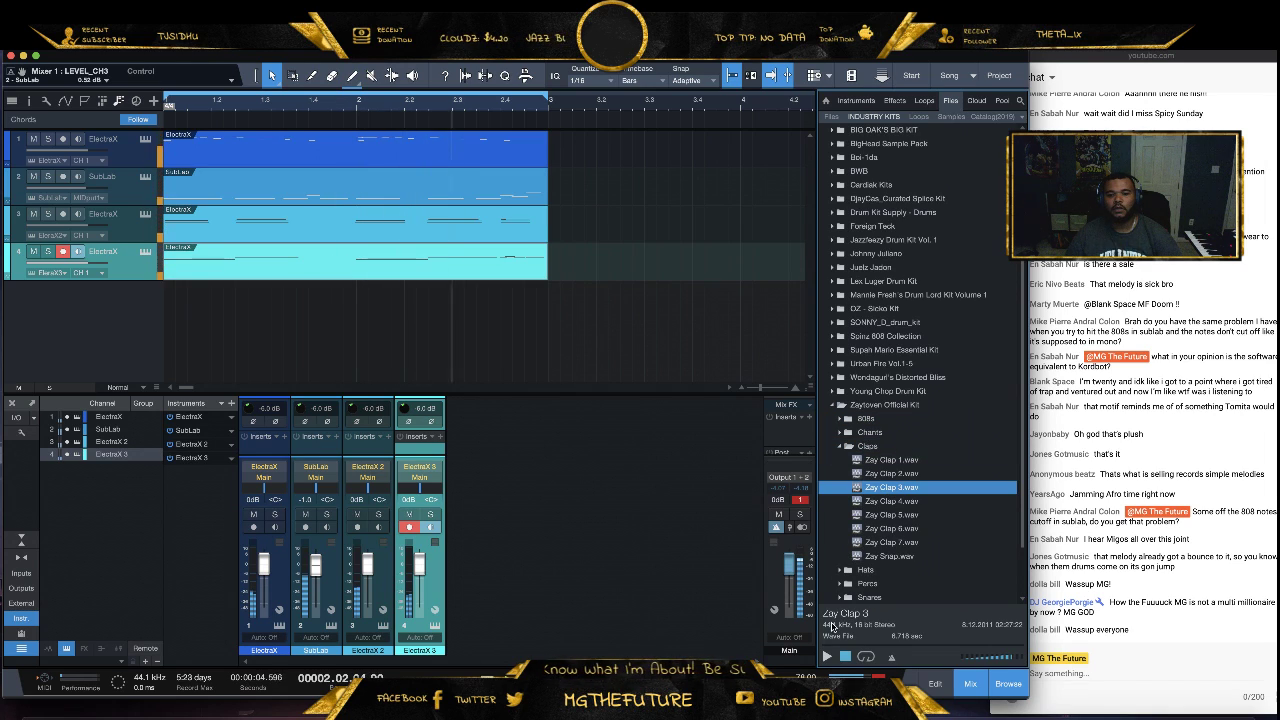
Send Zay Clap 3.wav to a new SampleOne and record a two-bar clap pattern on its track
right_click(900, 484)
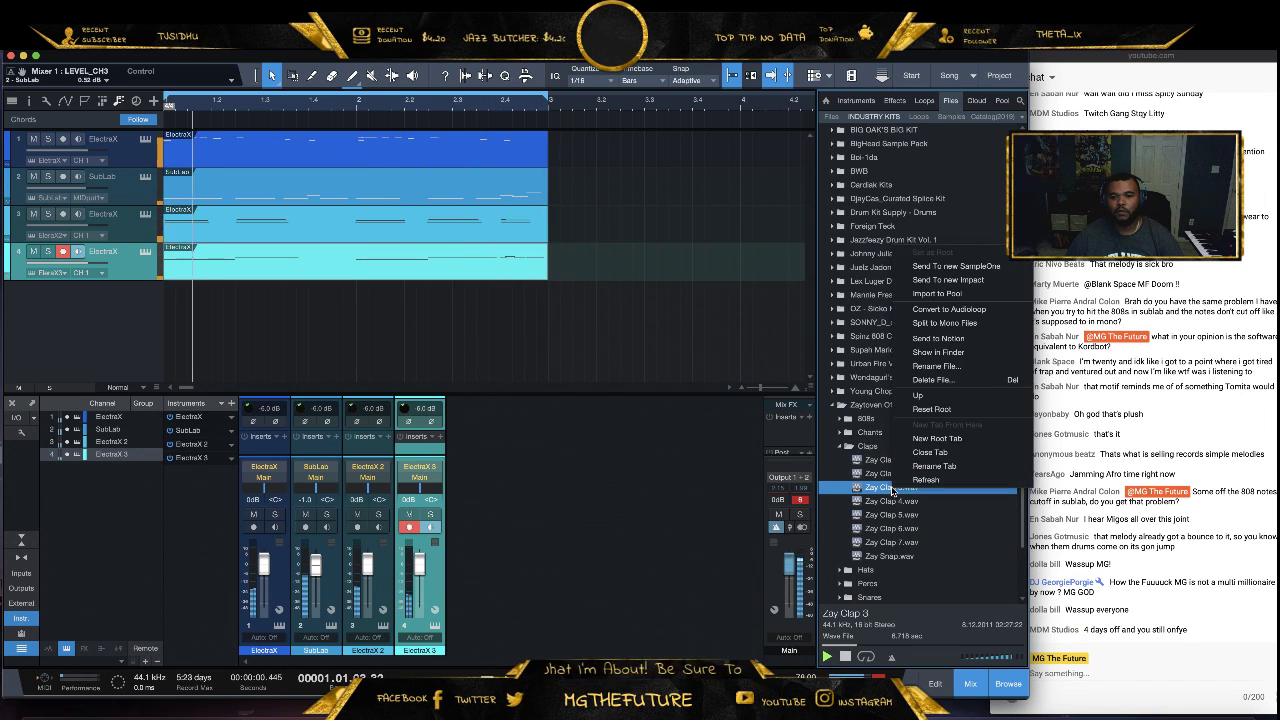
click(956, 266)
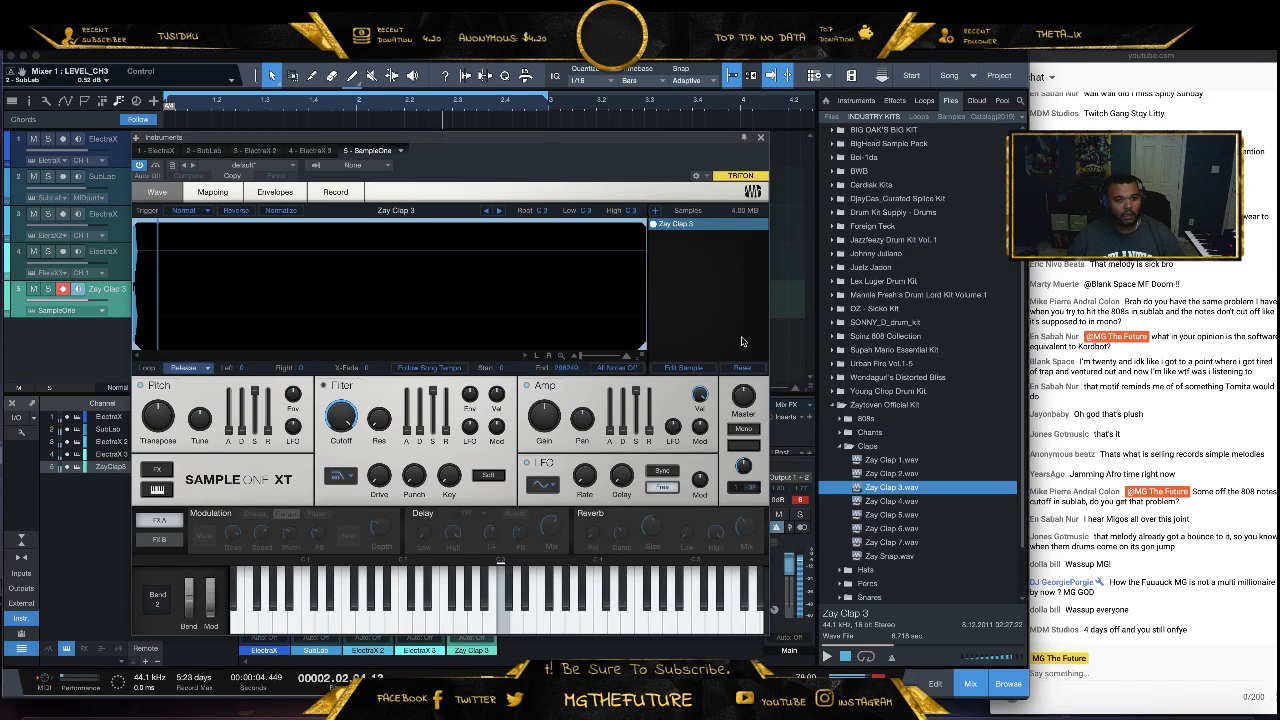
click(760, 137)
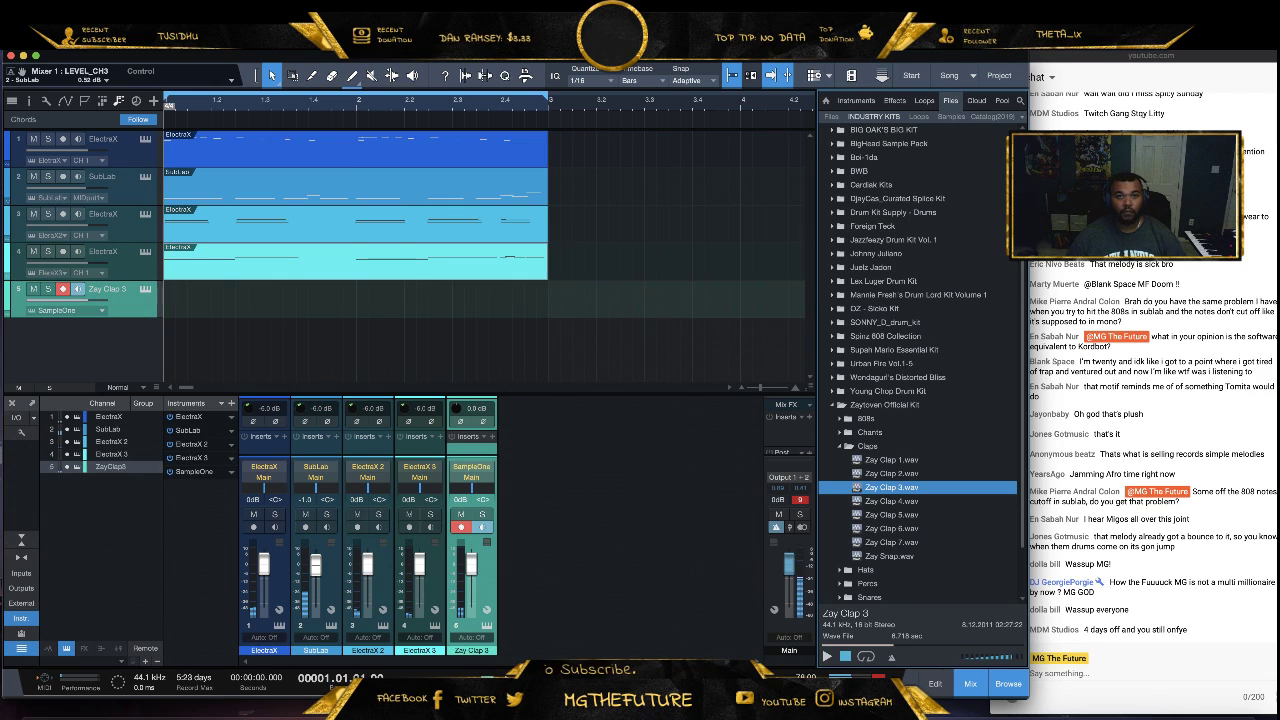
click(548, 669)
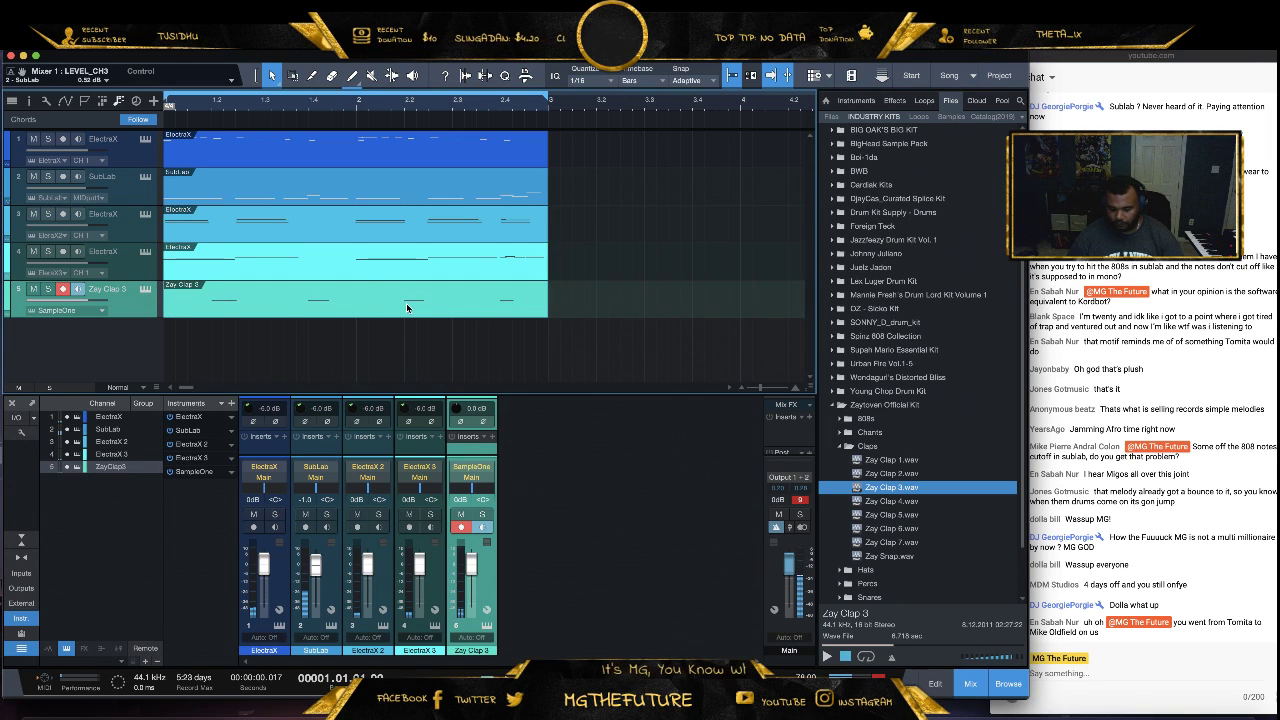
Audition the Zaytoven snares, send Zay Snare 3.wav to a new SampleOne, and trim the start of the sample slightly
click(840, 446)
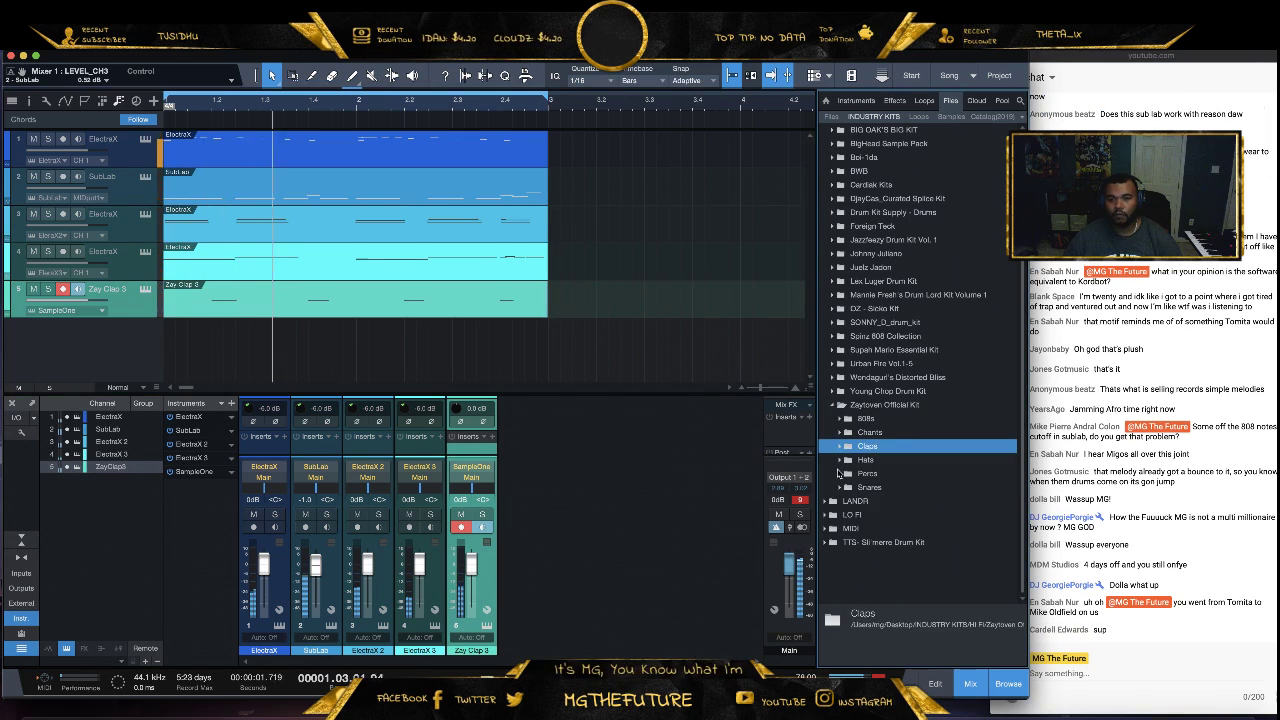
click(845, 487)
click(895, 542)
scroll(909, 524, down, 2)
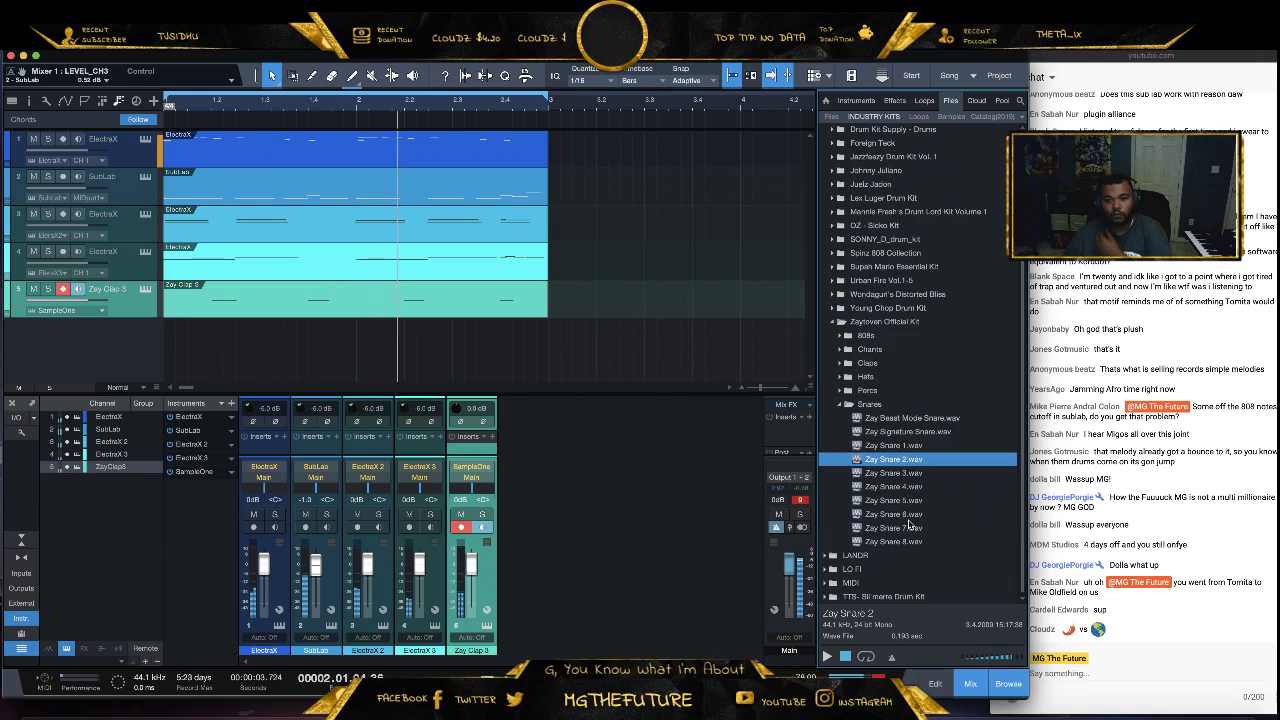
click(898, 474)
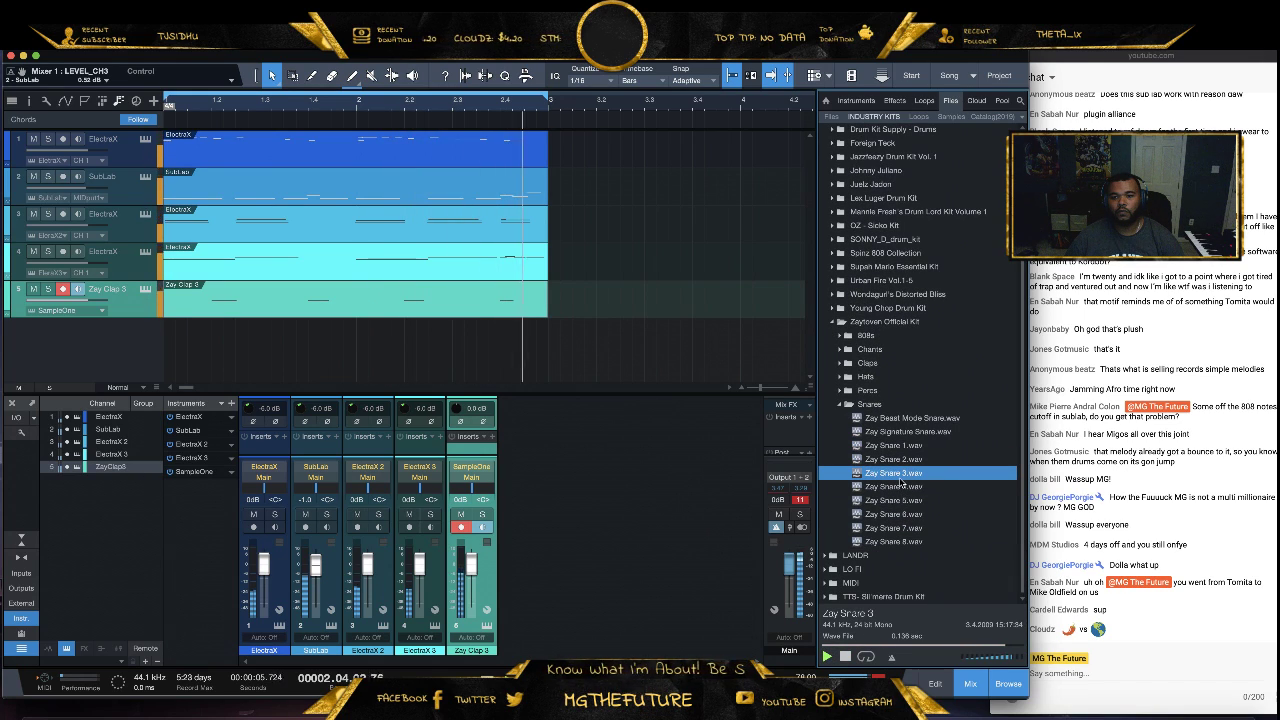
right_click(902, 482)
click(960, 492)
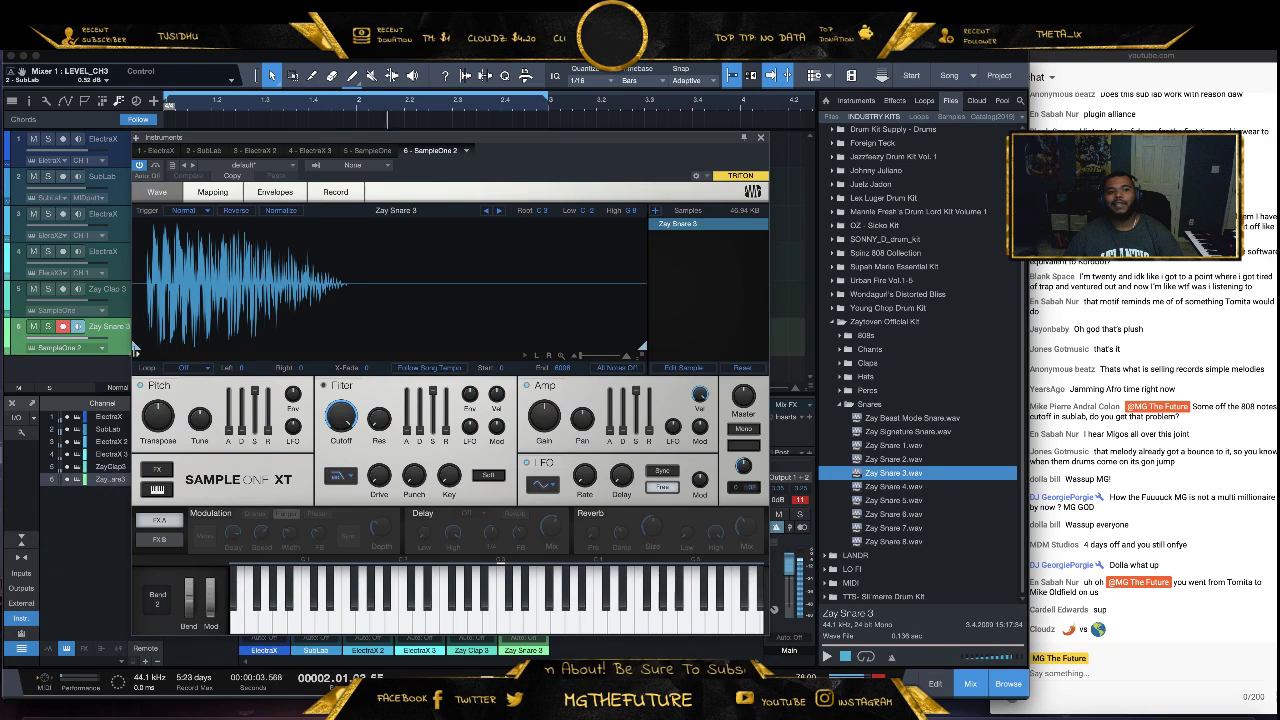
drag(135, 349, 140, 350)
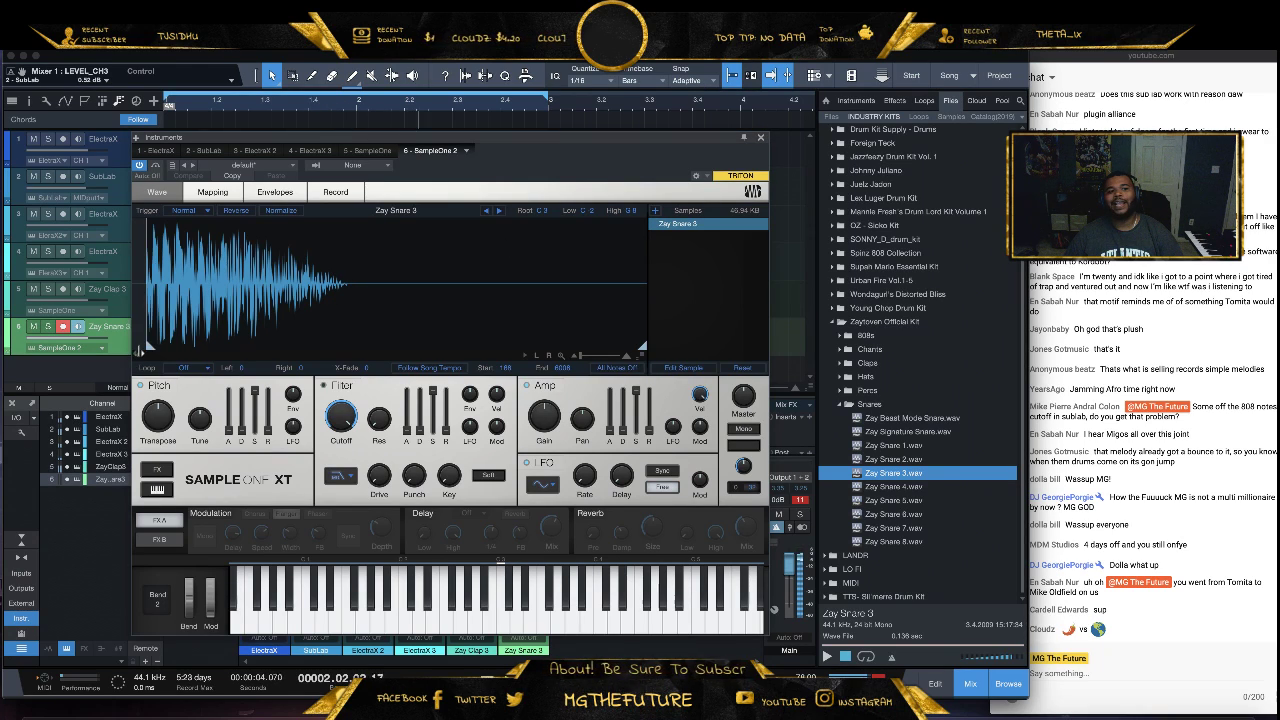
click(761, 138)
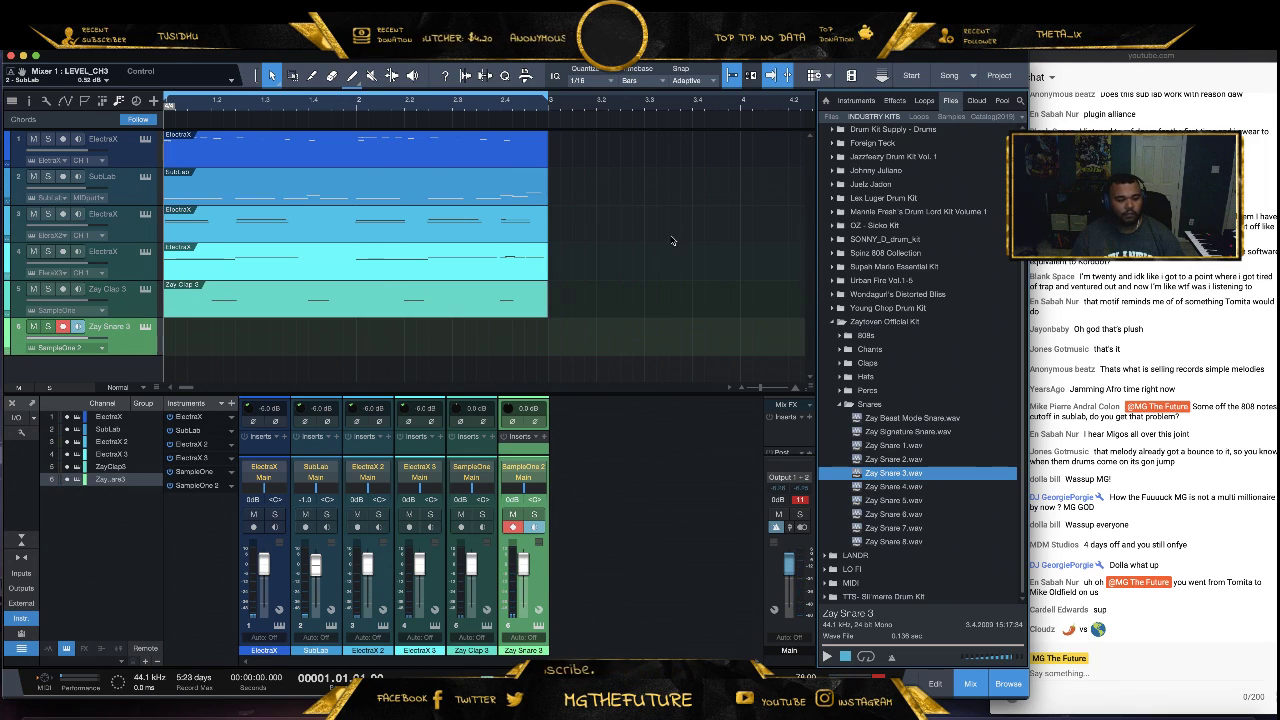
Record a two-bar snare pattern on the Zay Snare 3 track, restarting the take from the beginning
key(KP_Multiply)
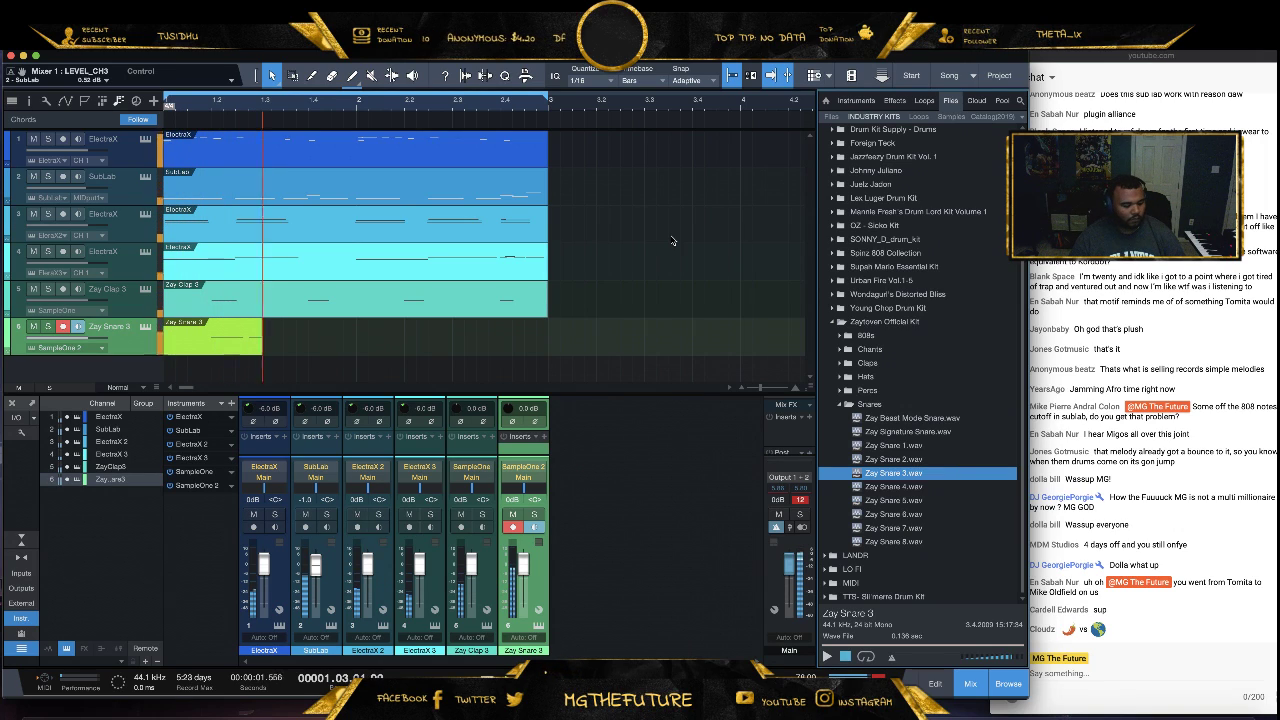
key(space)
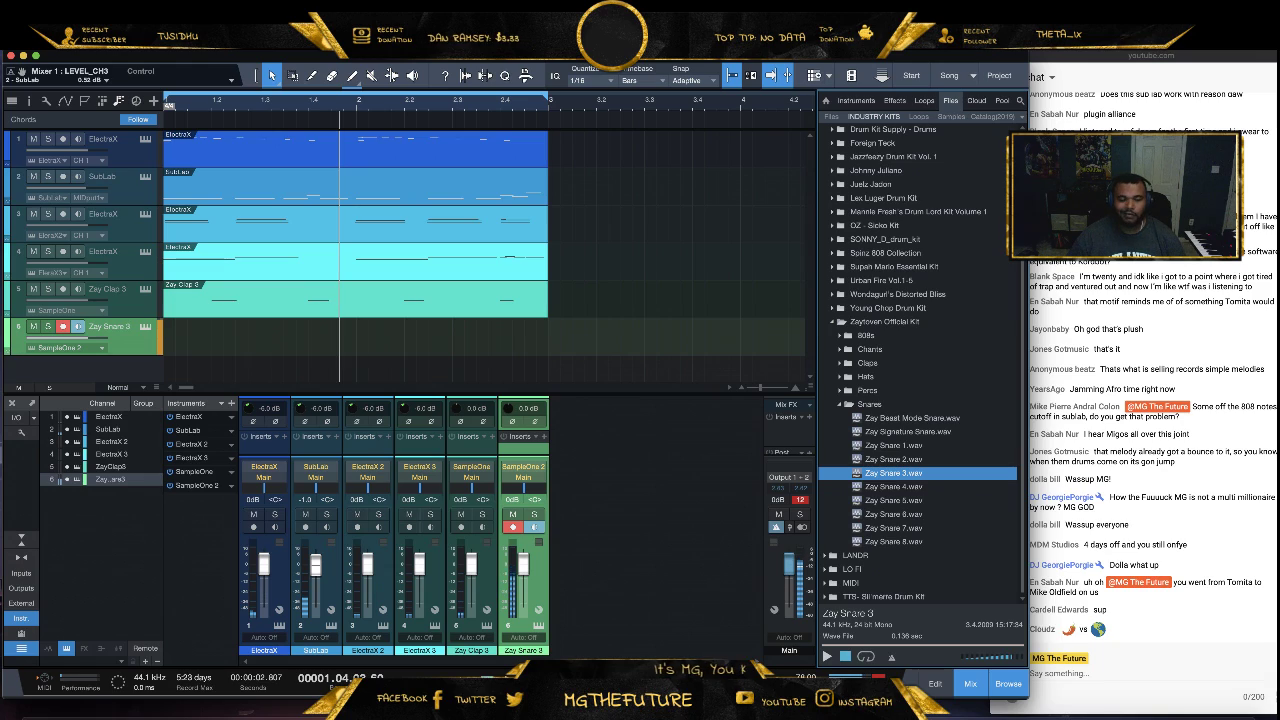
key(Home)
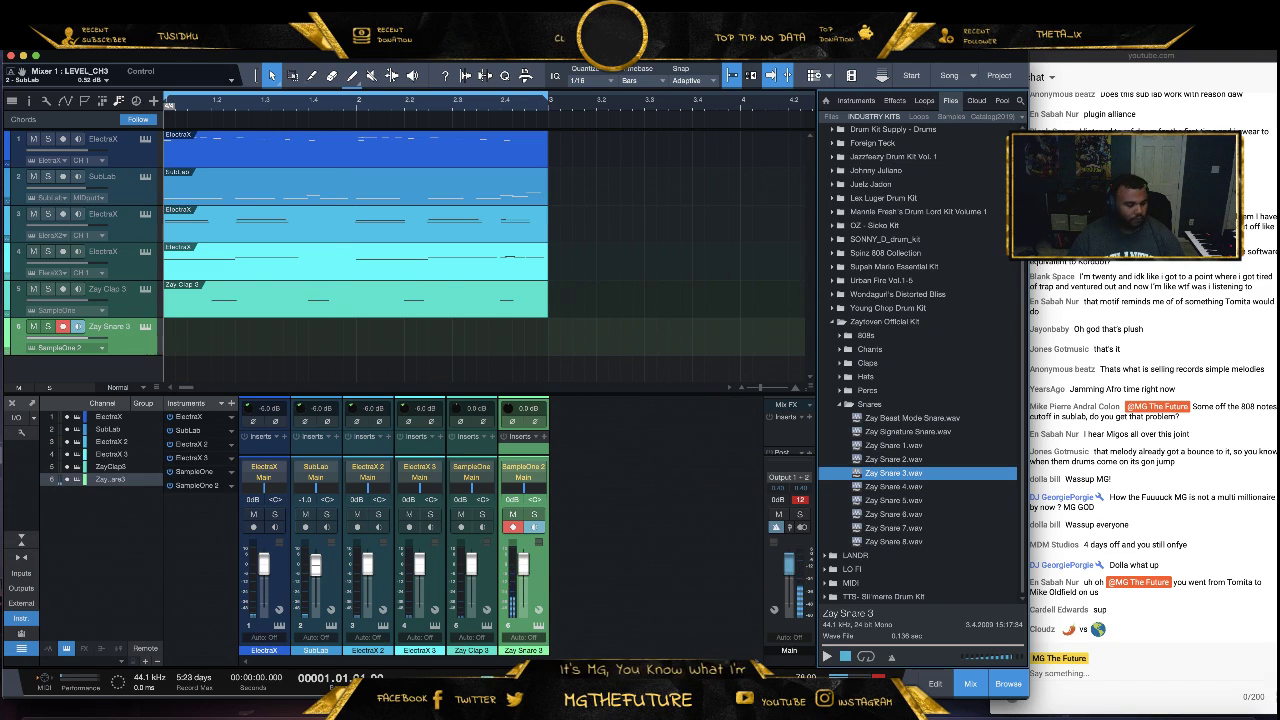
key(KP_Multiply)
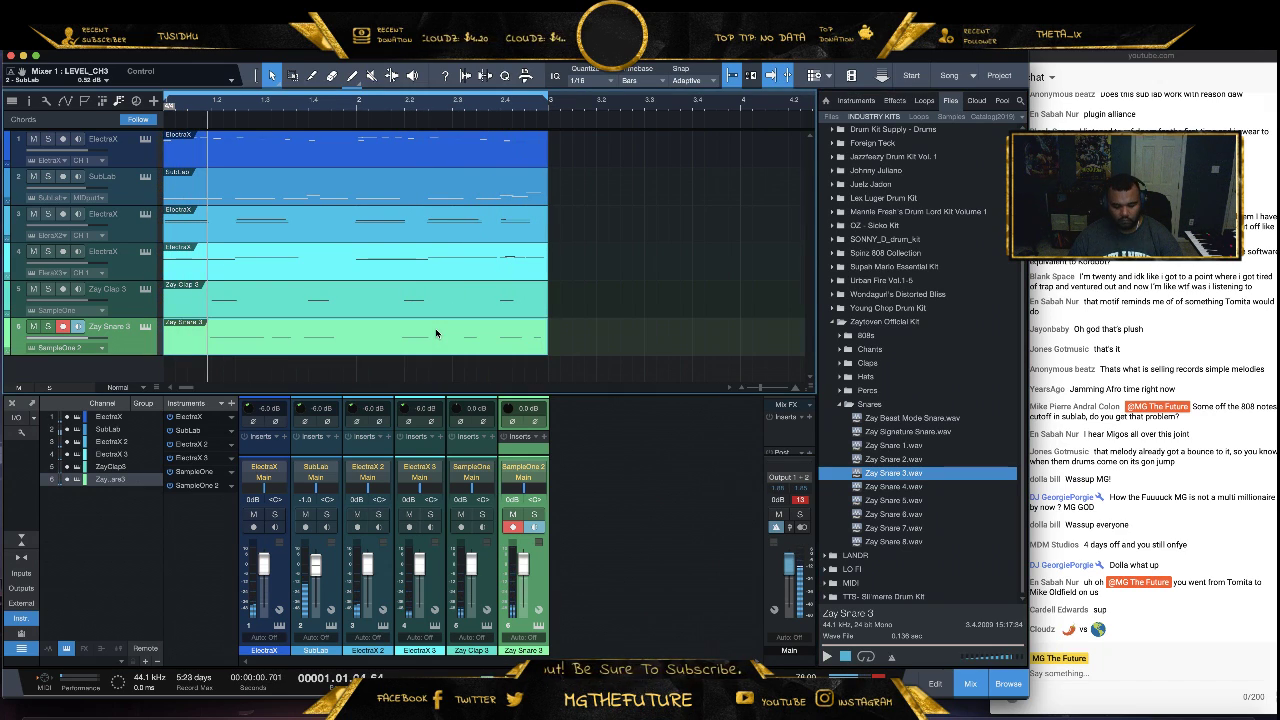
Set the amp envelope release of the Zay Snare 3 SampleOne to 84.1 ms
click(538, 625)
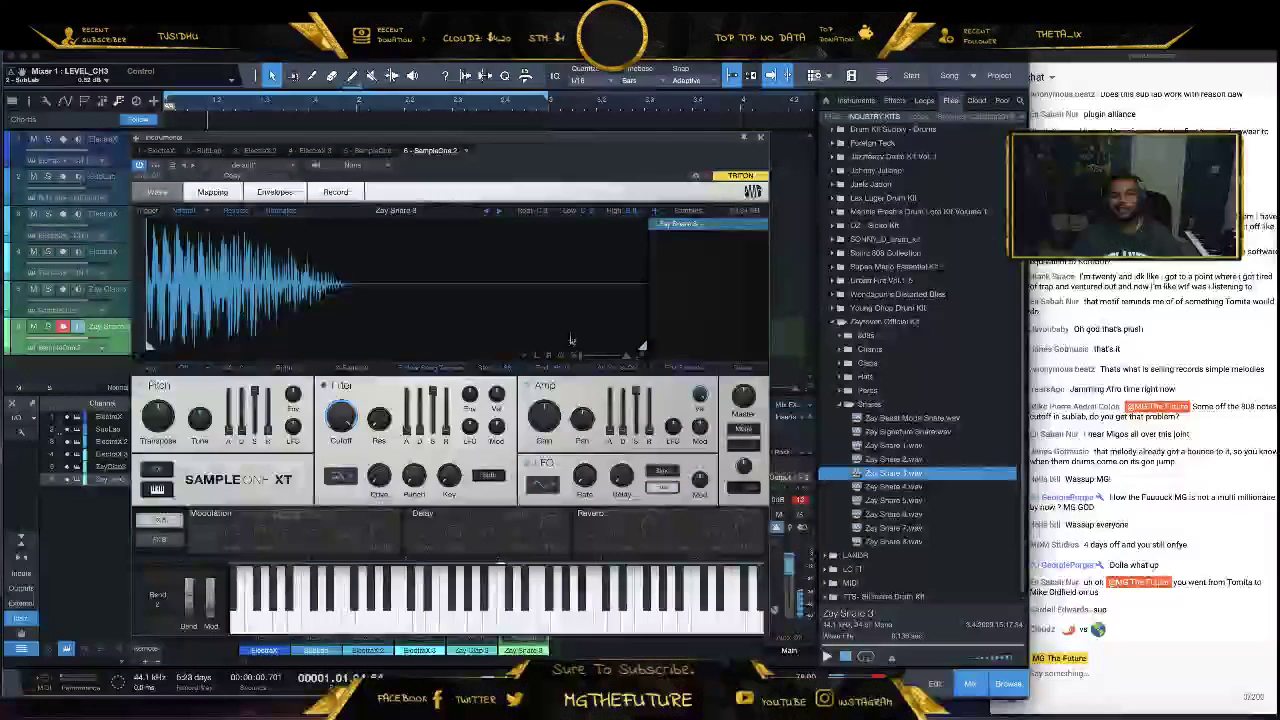
drag(650, 428, 650, 414)
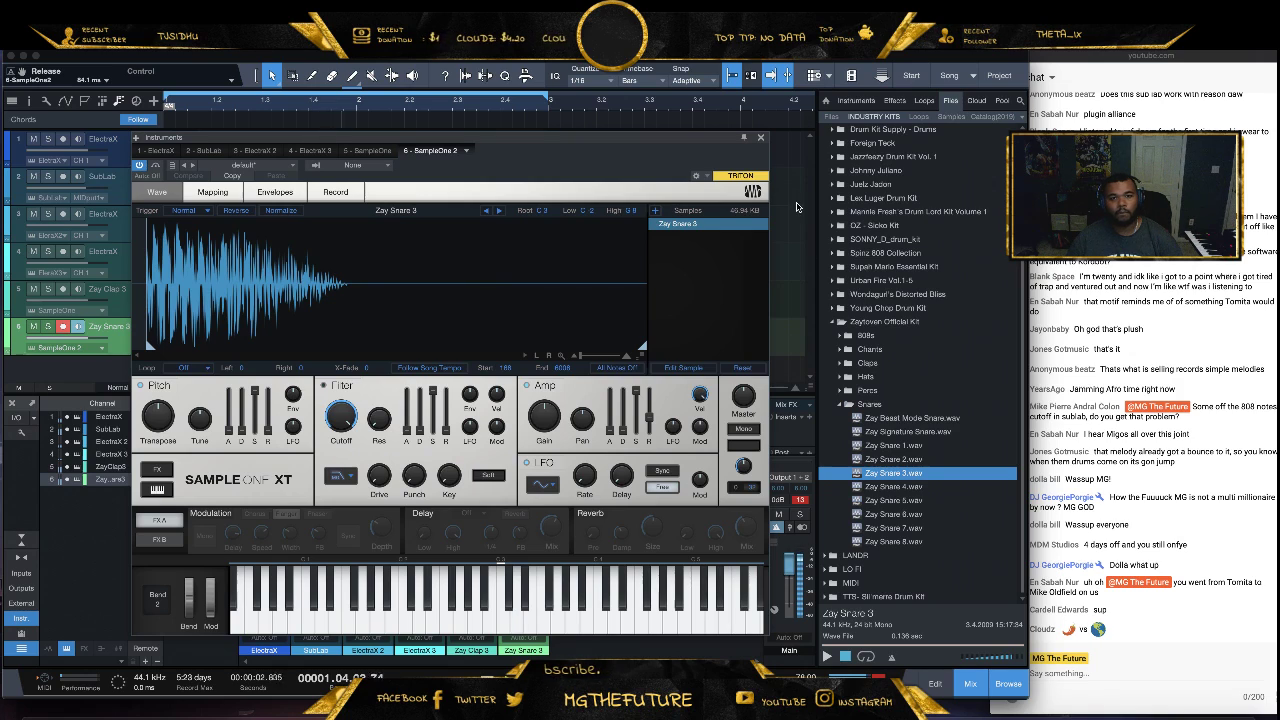
click(762, 138)
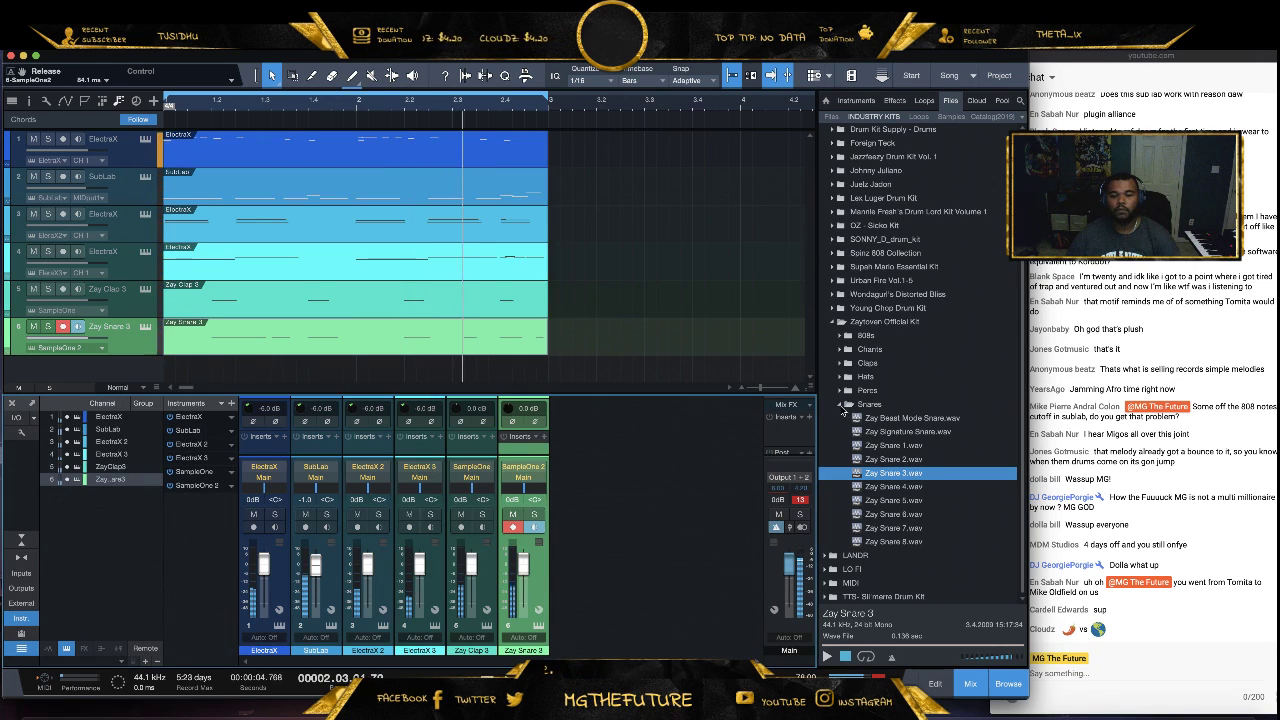
Audition Zay Rim 2, Zay Rim 1 and Zay Perc 2 in the Percs folder and send Zay Perc 2.wav to a new SampleOne
click(847, 391)
click(841, 391)
click(890, 514)
click(890, 500)
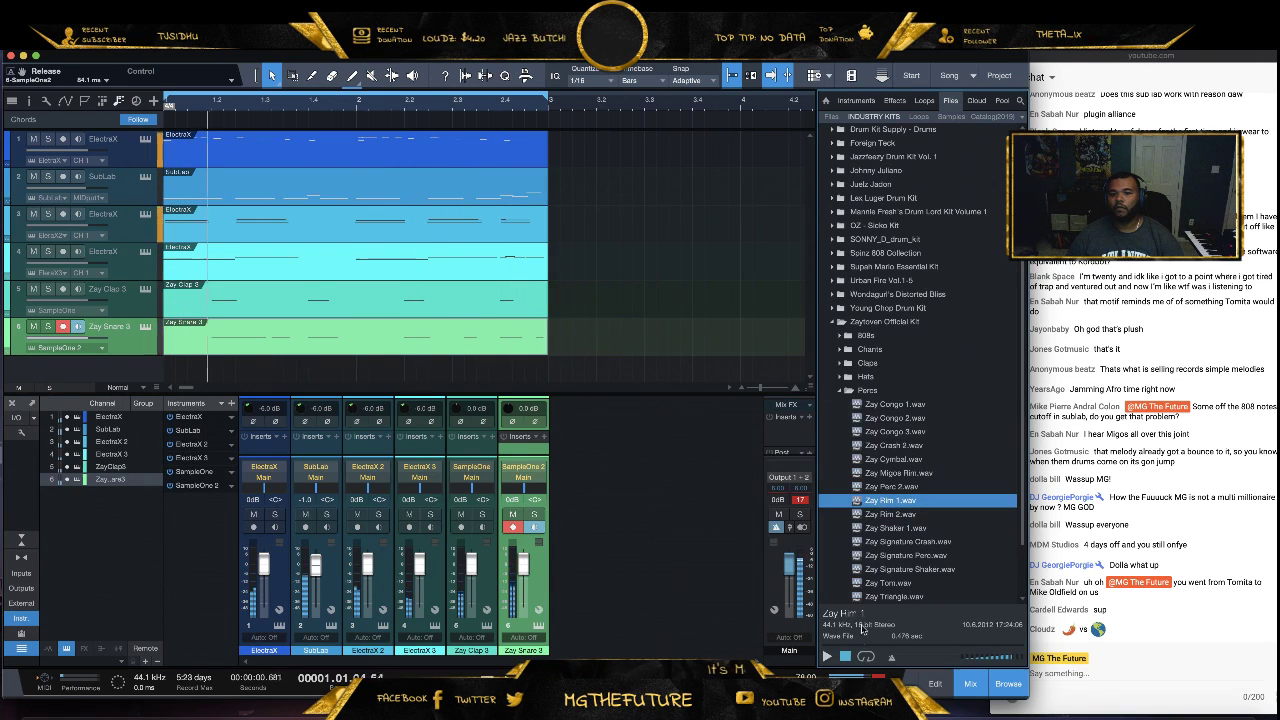
click(888, 487)
right_click(888, 487)
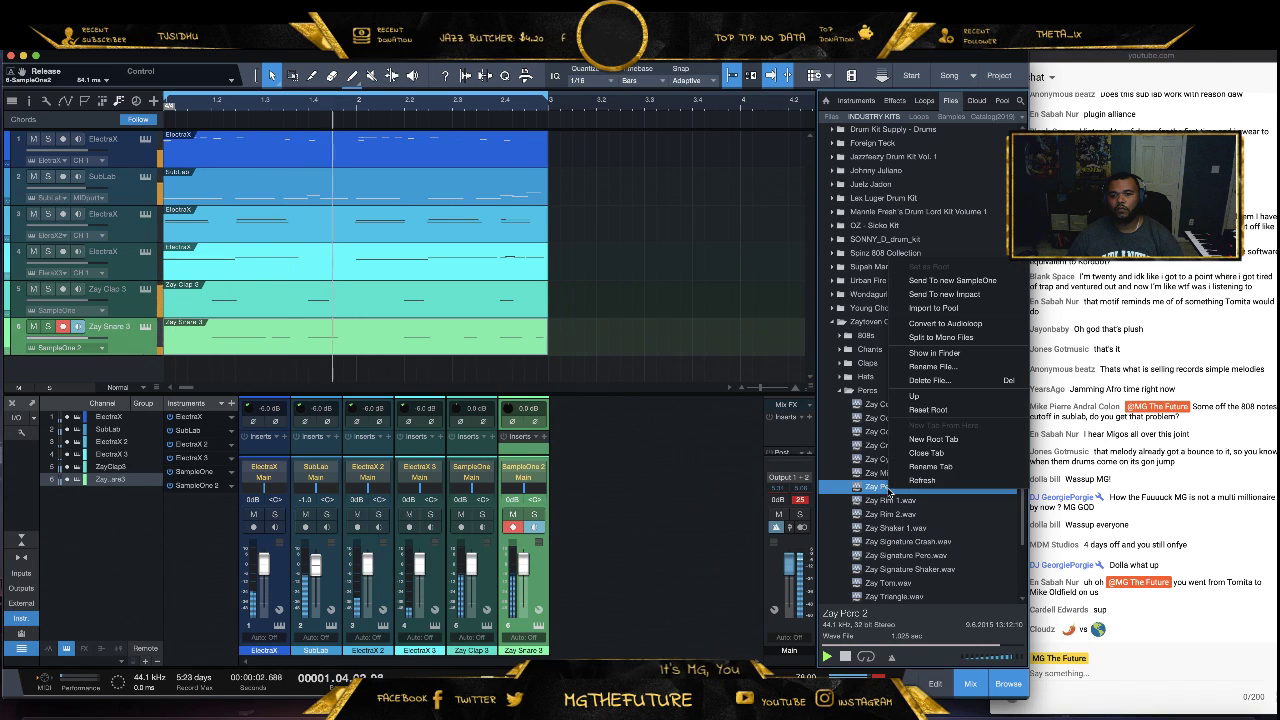
click(945, 280)
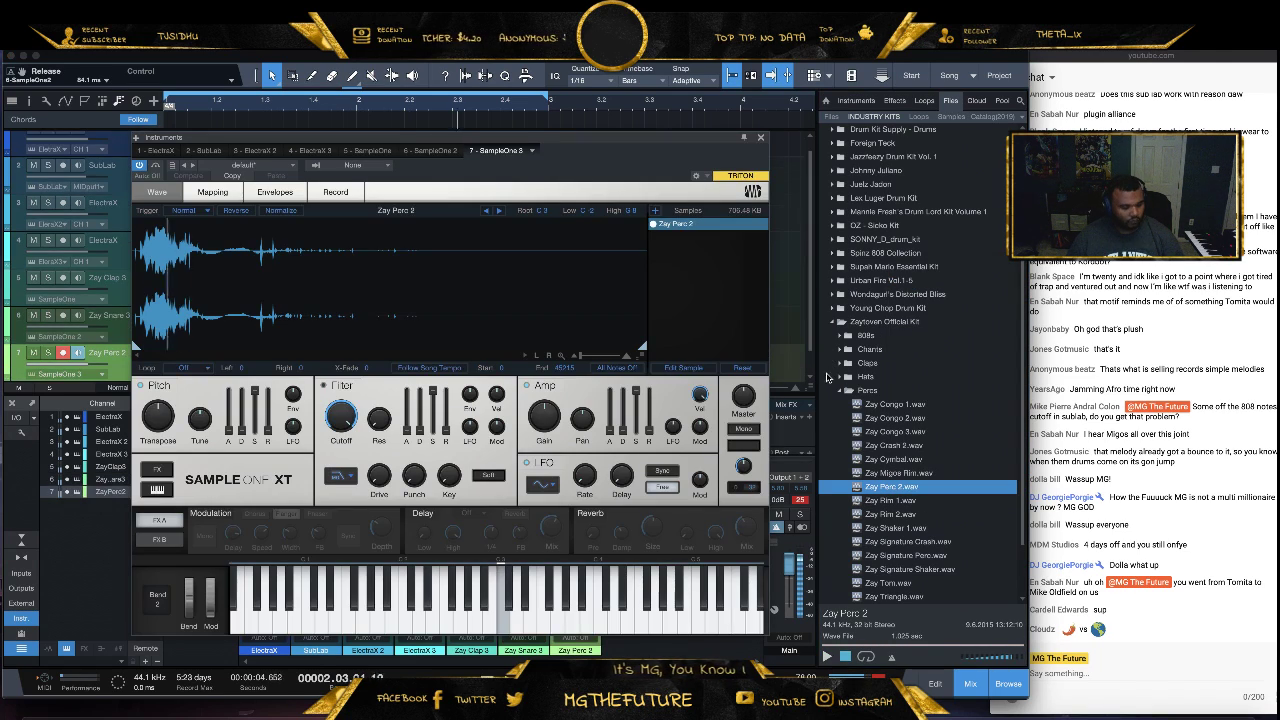
Record a sparse two-bar percussion part on the Zay Perc 2 track and disarm the track
click(760, 139)
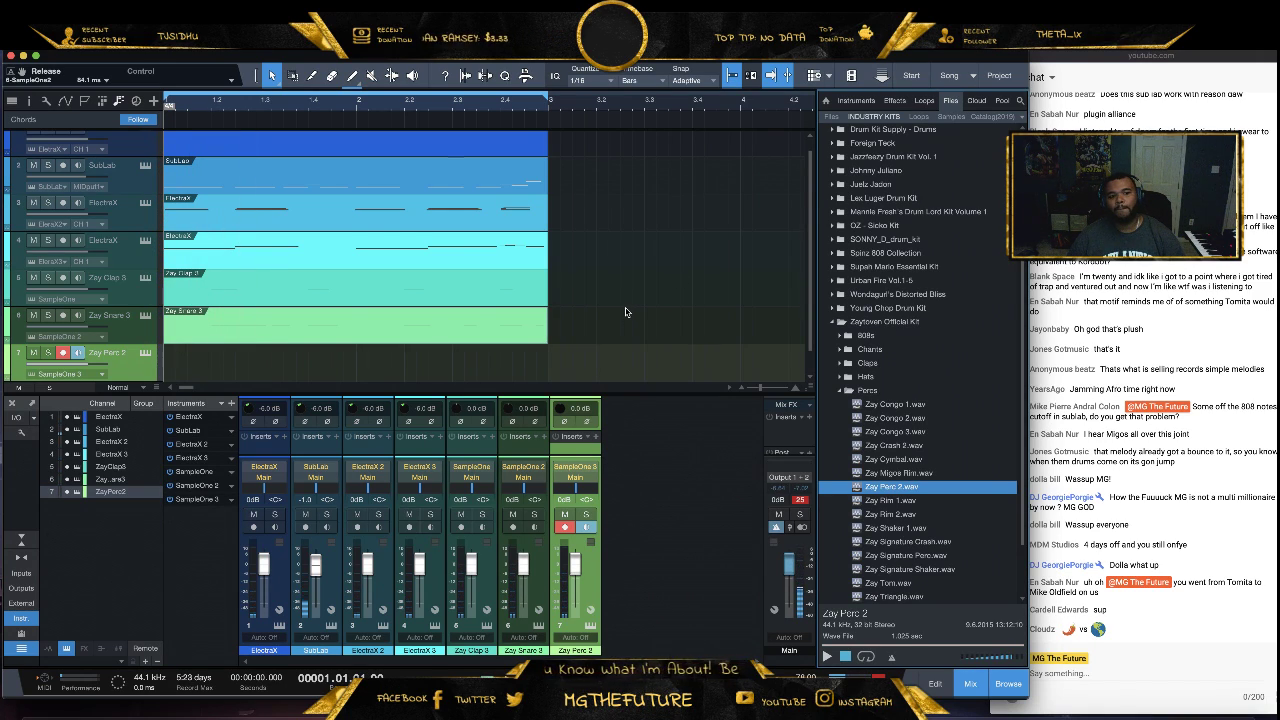
key(KP_Multiply)
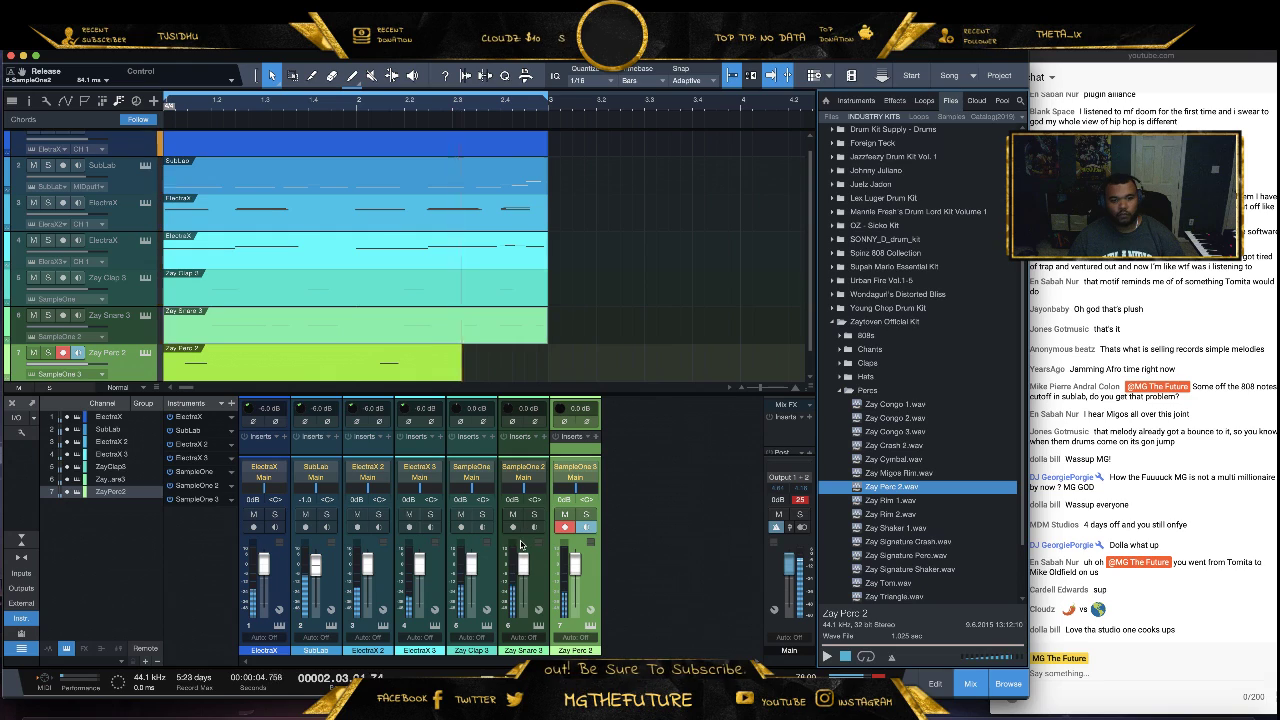
click(565, 527)
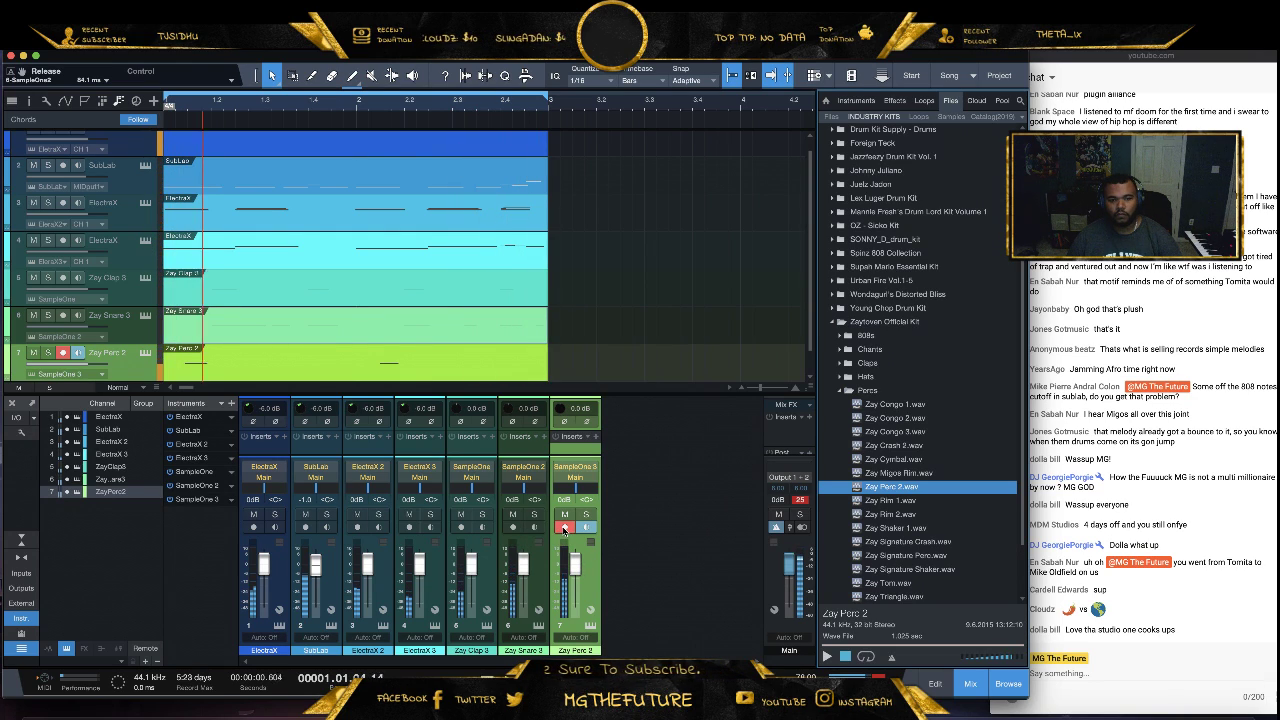
Audition Zay Open Hat 1 to 4 in the Hats folder and send Zay Open Hat 3.wav to a new SampleOne
scroll(772, 214, down, 1)
click(841, 390)
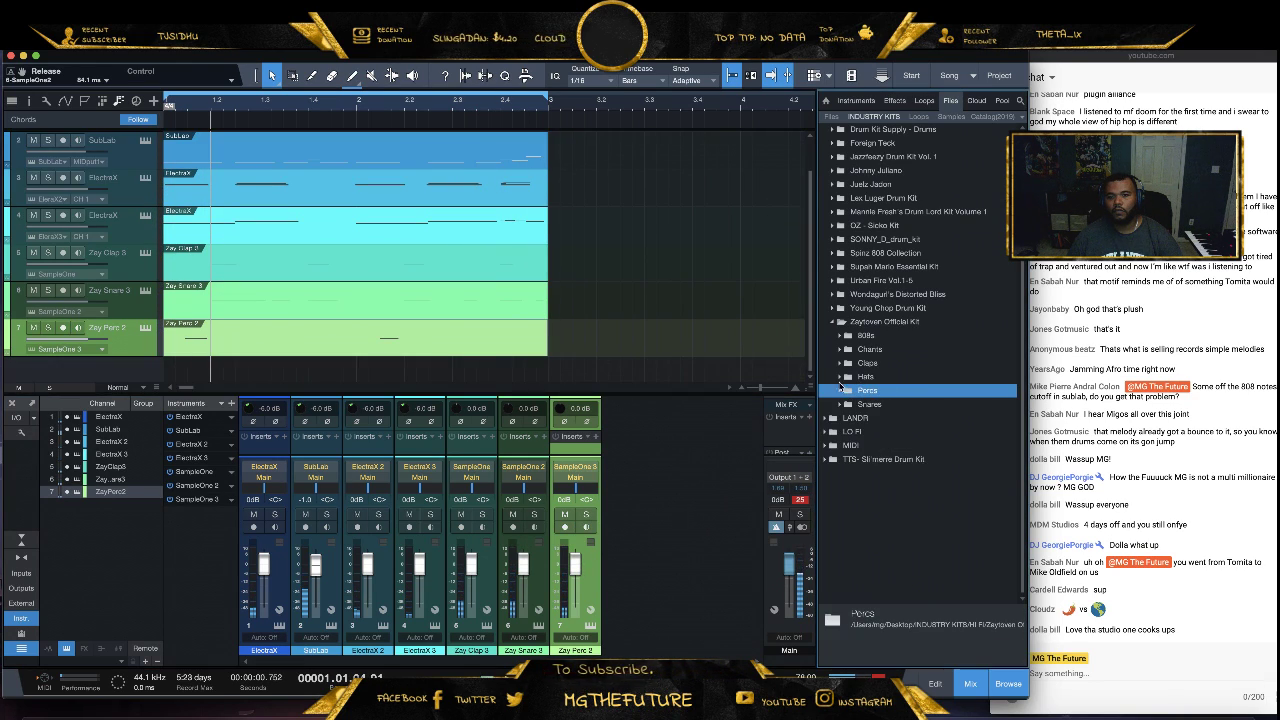
click(840, 376)
click(900, 472)
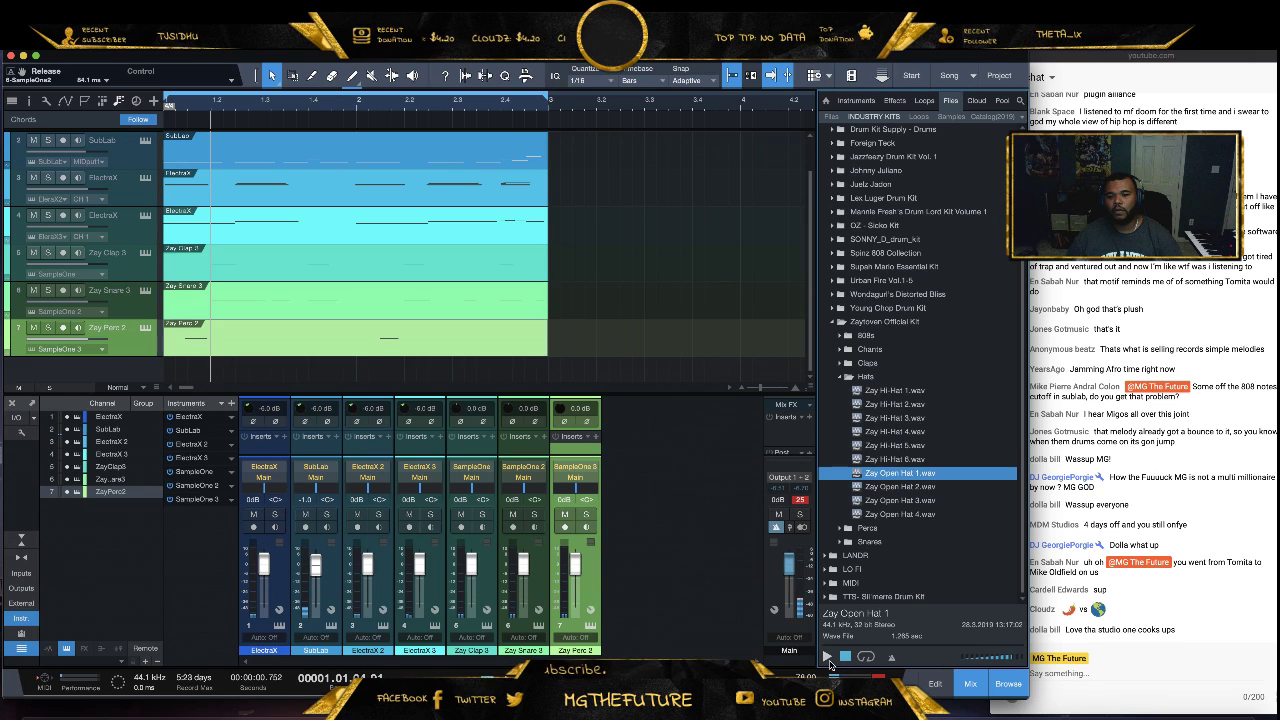
click(900, 486)
click(900, 500)
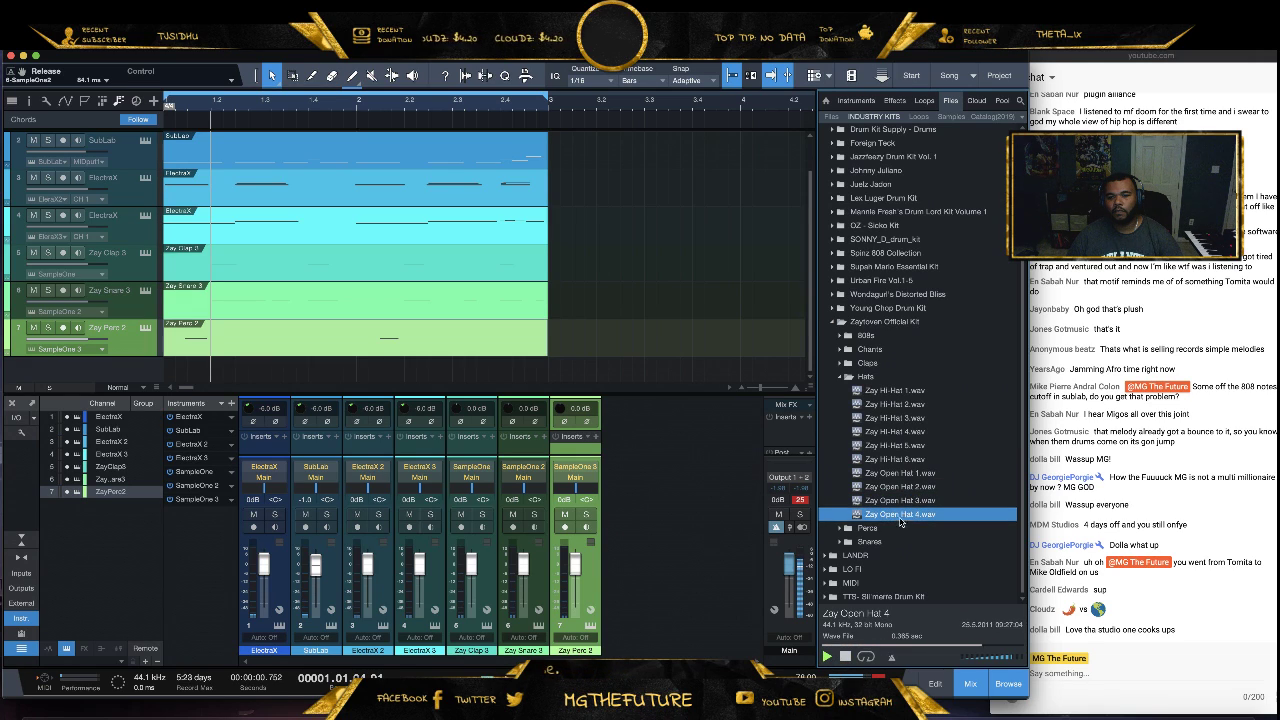
right_click(902, 505)
click(977, 298)
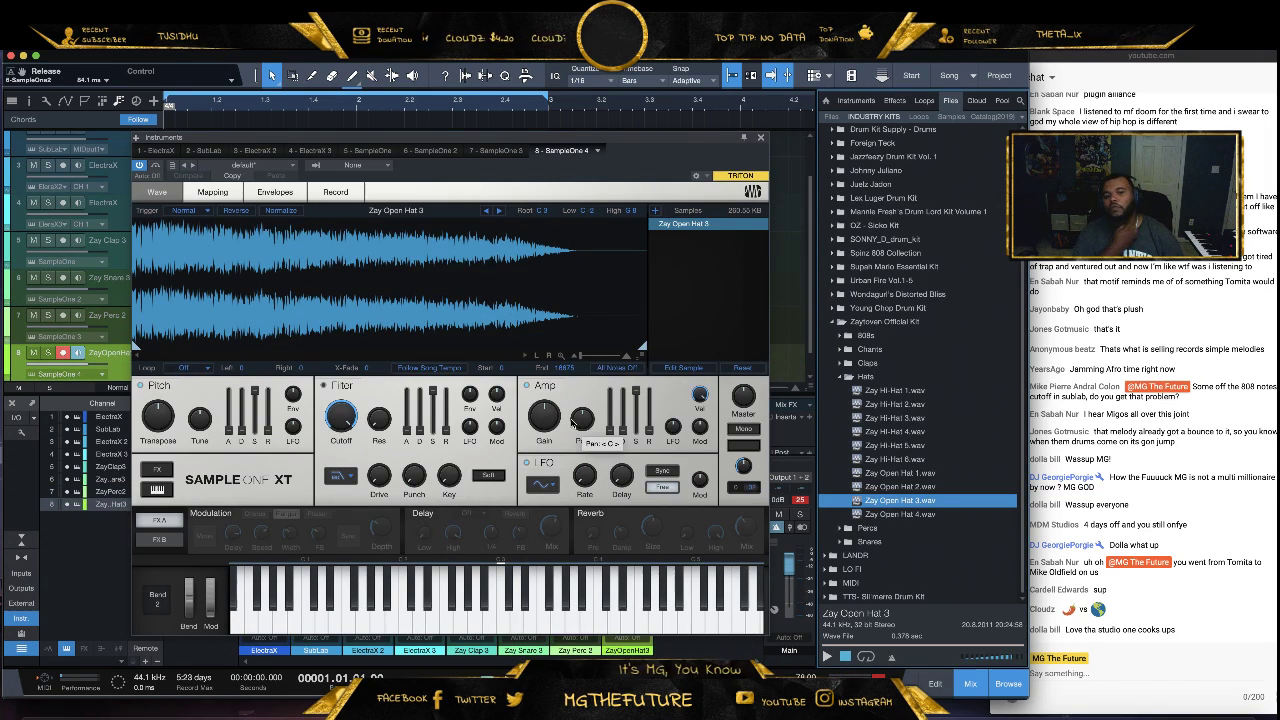
Record a two-bar open hat part on the Zay Open Hat 3 track, return to the mixer, and keep that track selected
key(space)
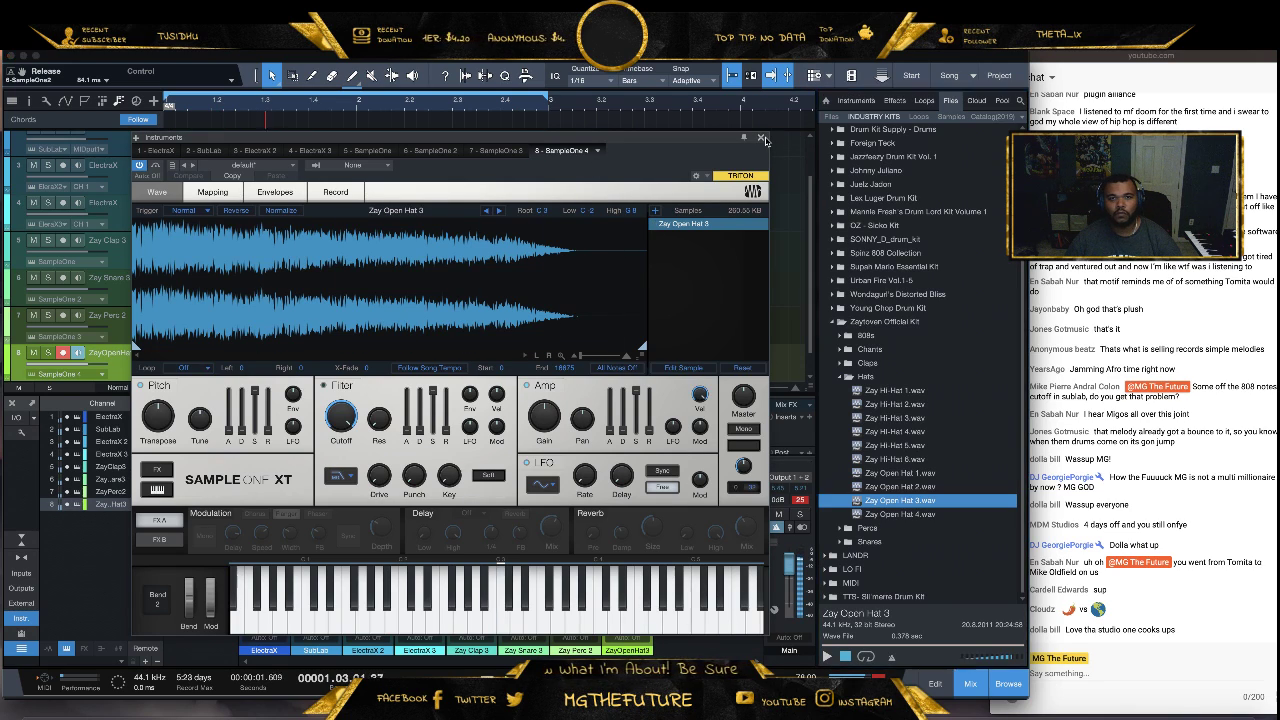
key(F3)
key(Up)
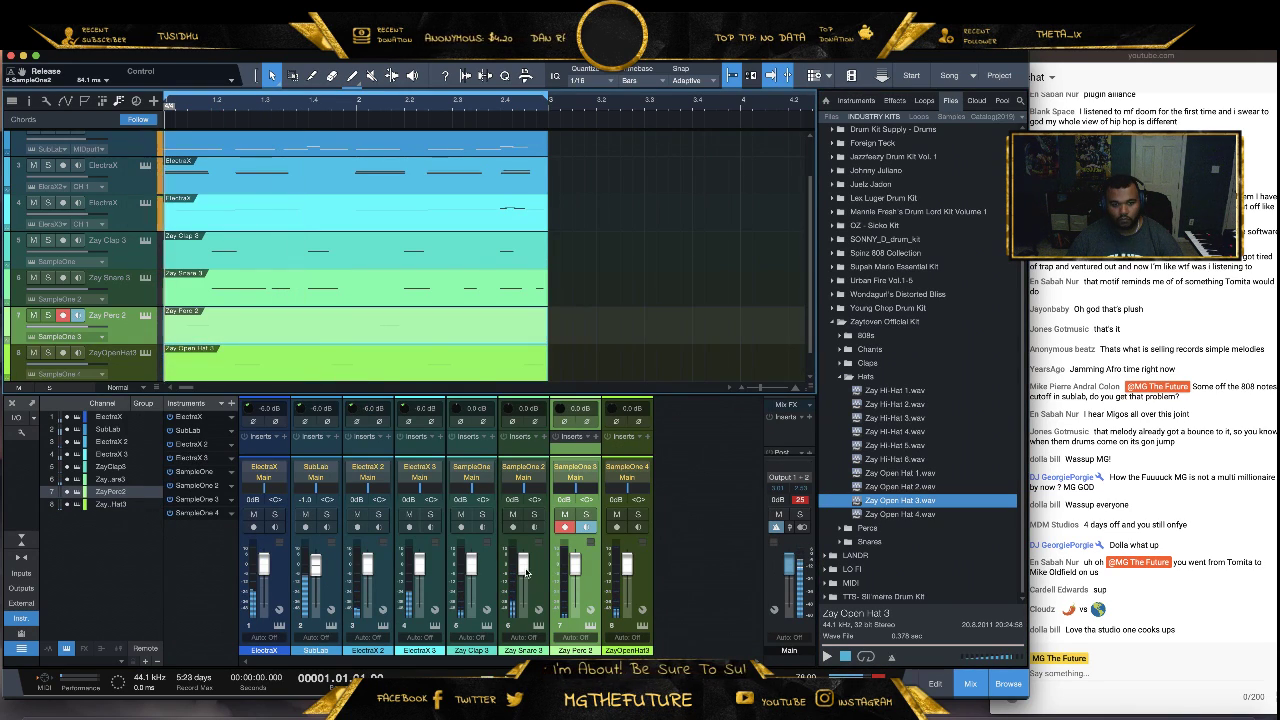
key(Down)
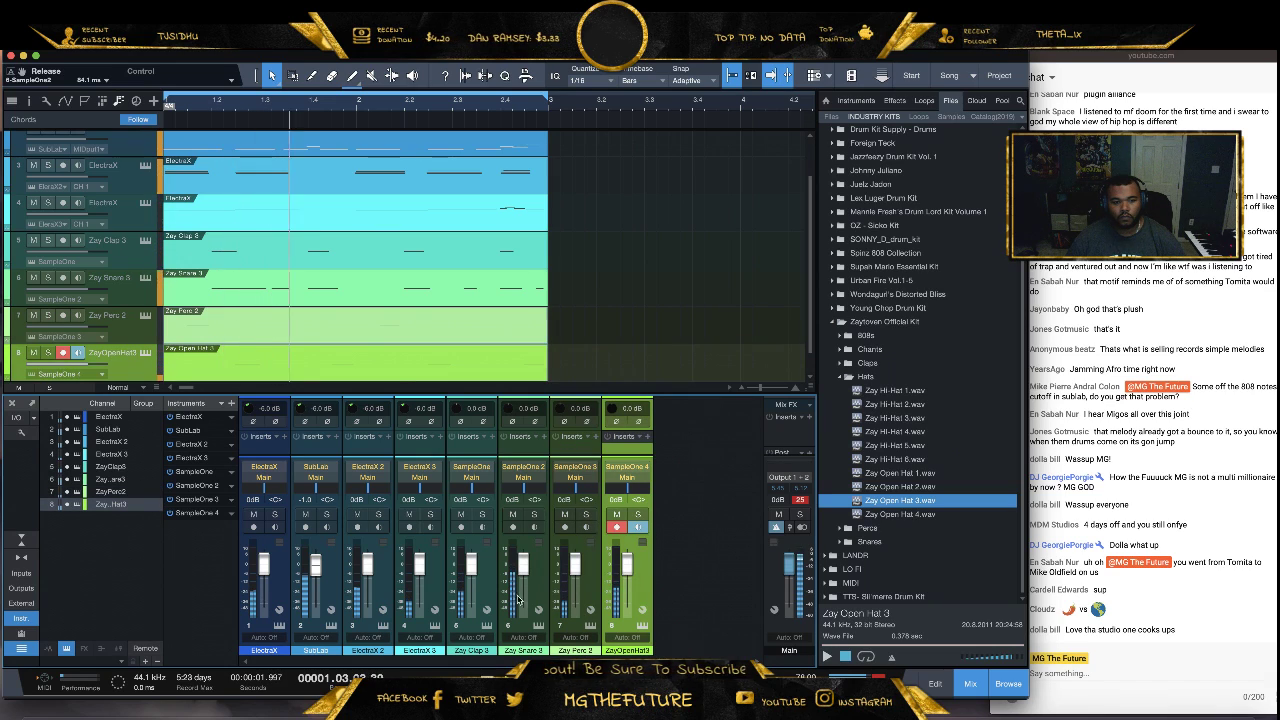
Select the Zay Clap 3 through Zay Open Hat 3 channels together in the mixer and colour them purple
shift+click(490, 590)
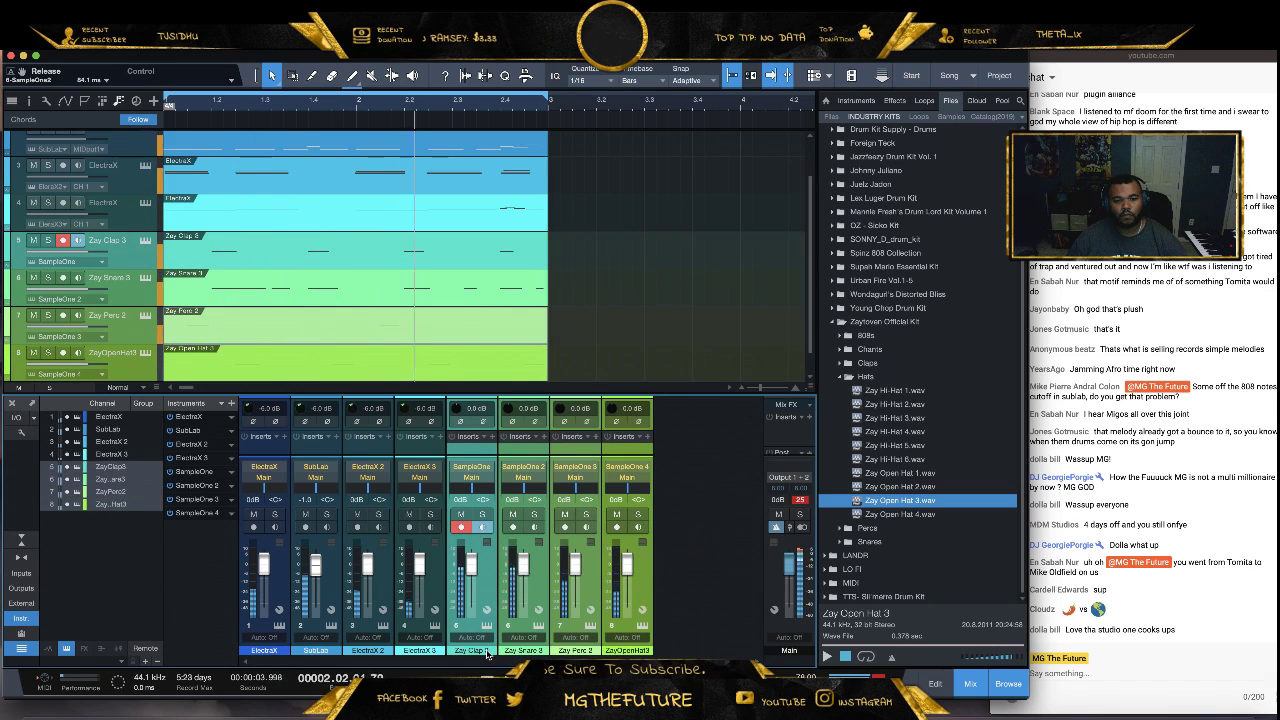
click(510, 650)
click(604, 569)
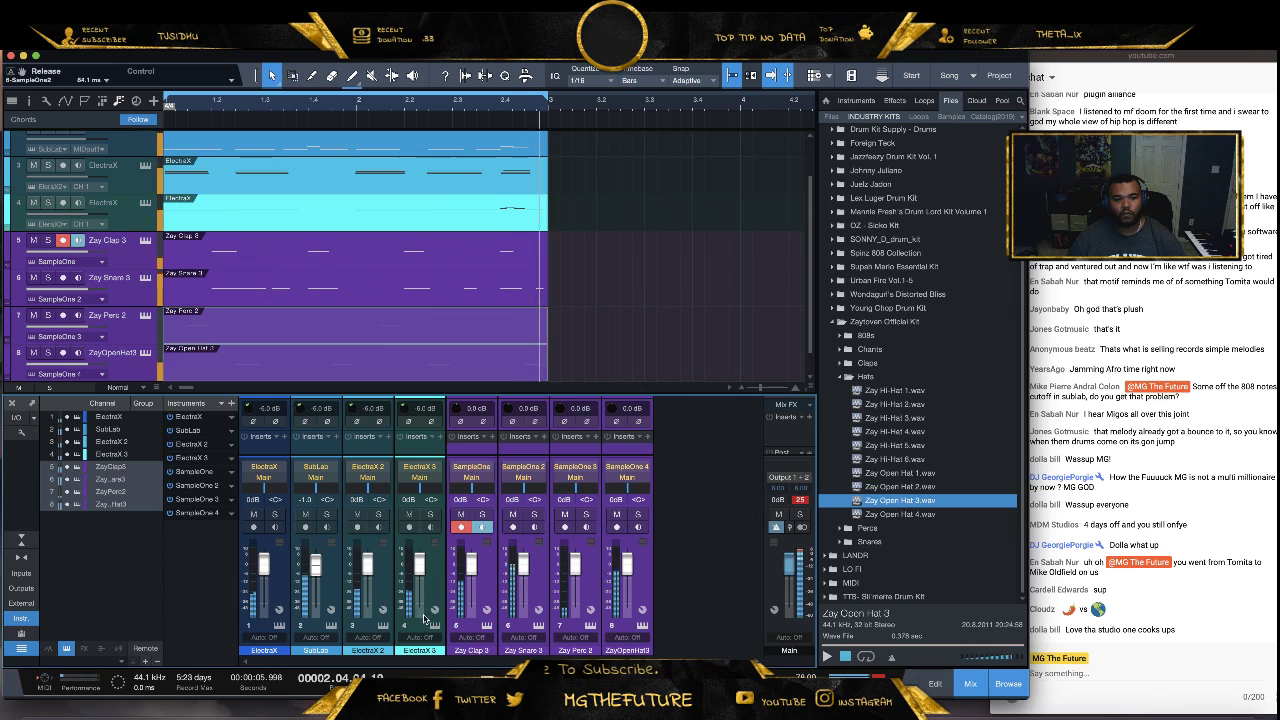
Move the SubLab channel behind the three ElectraX channels and colour it orange
key(Up)
drag(315, 650, 448, 657)
click(437, 654)
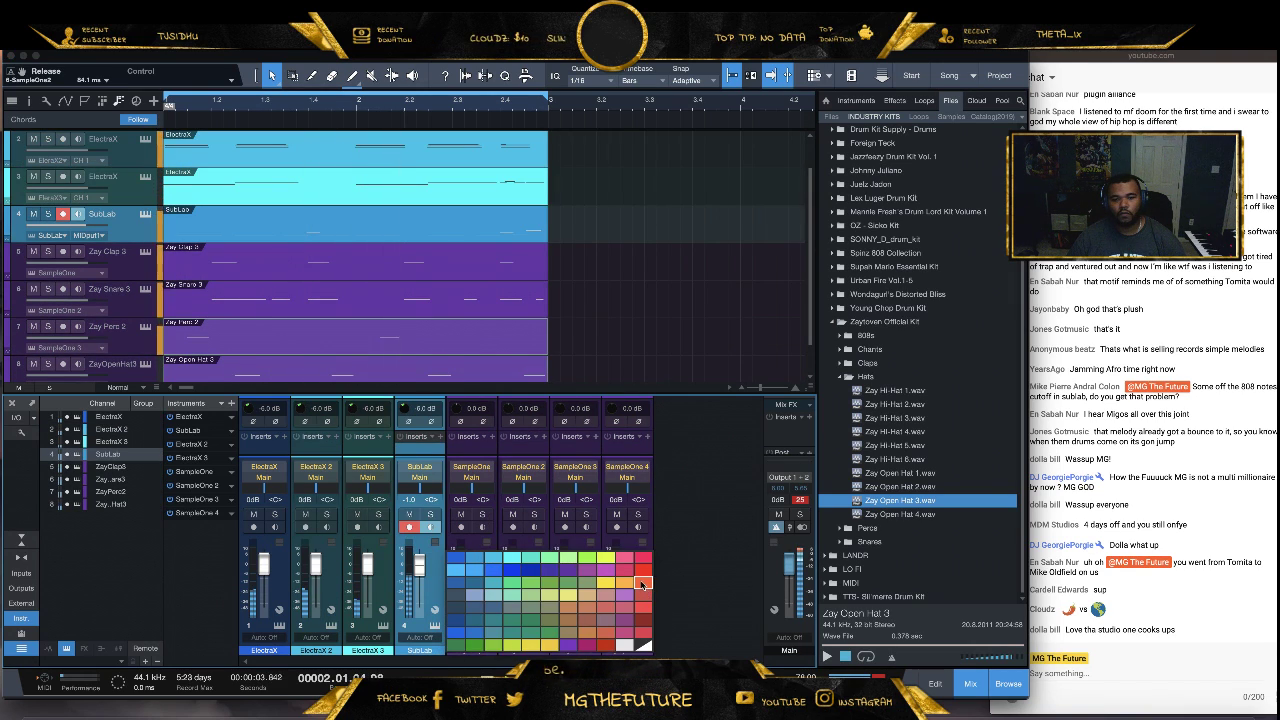
click(440, 585)
Select the three ElectraX channels together and give them all the same turquoise colour
click(388, 593)
click(273, 597)
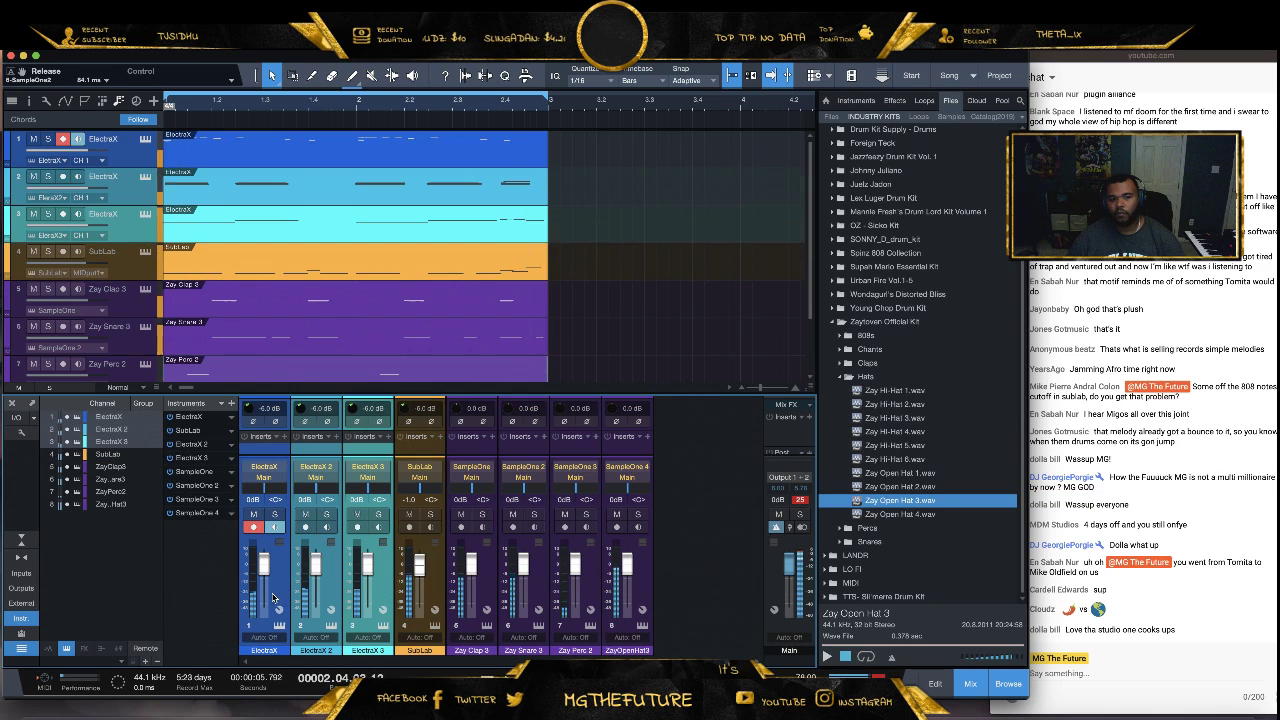
click(371, 651)
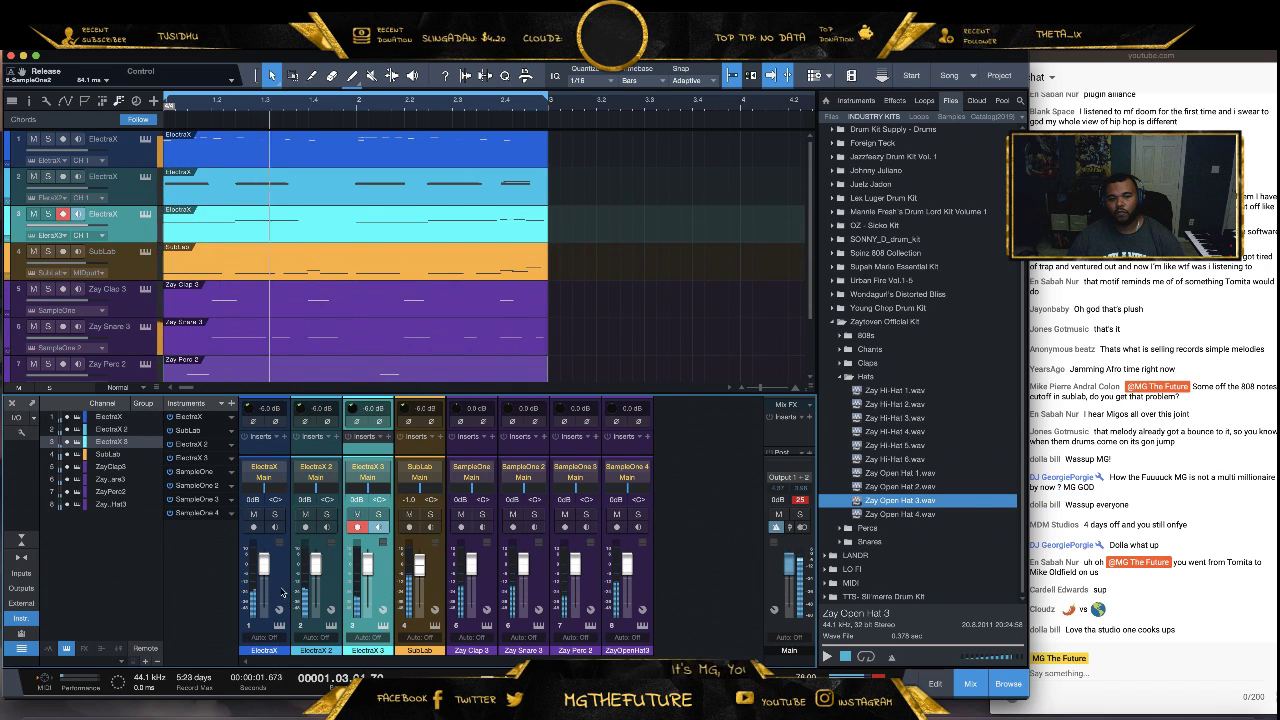
shift+click(283, 648)
click(370, 651)
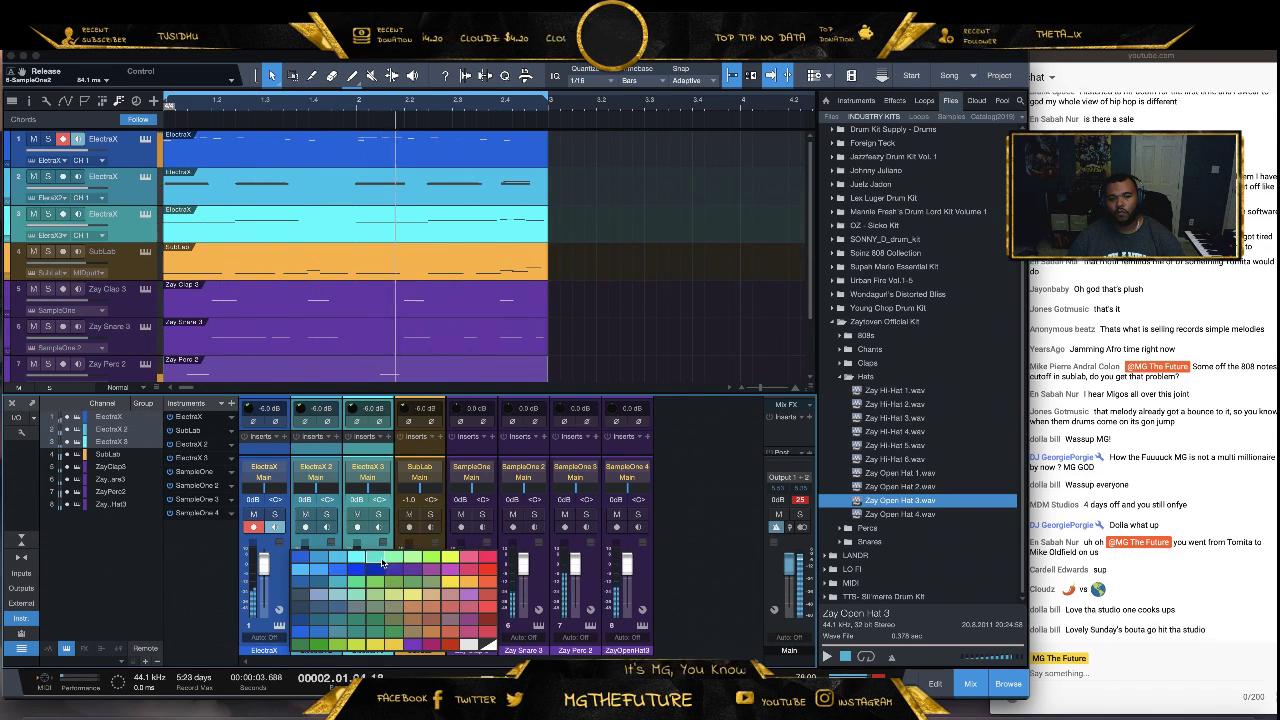
click(375, 563)
Set the input gain of the four Zay drum channels to -6 dB, and bring the live chat window forward
click(480, 590)
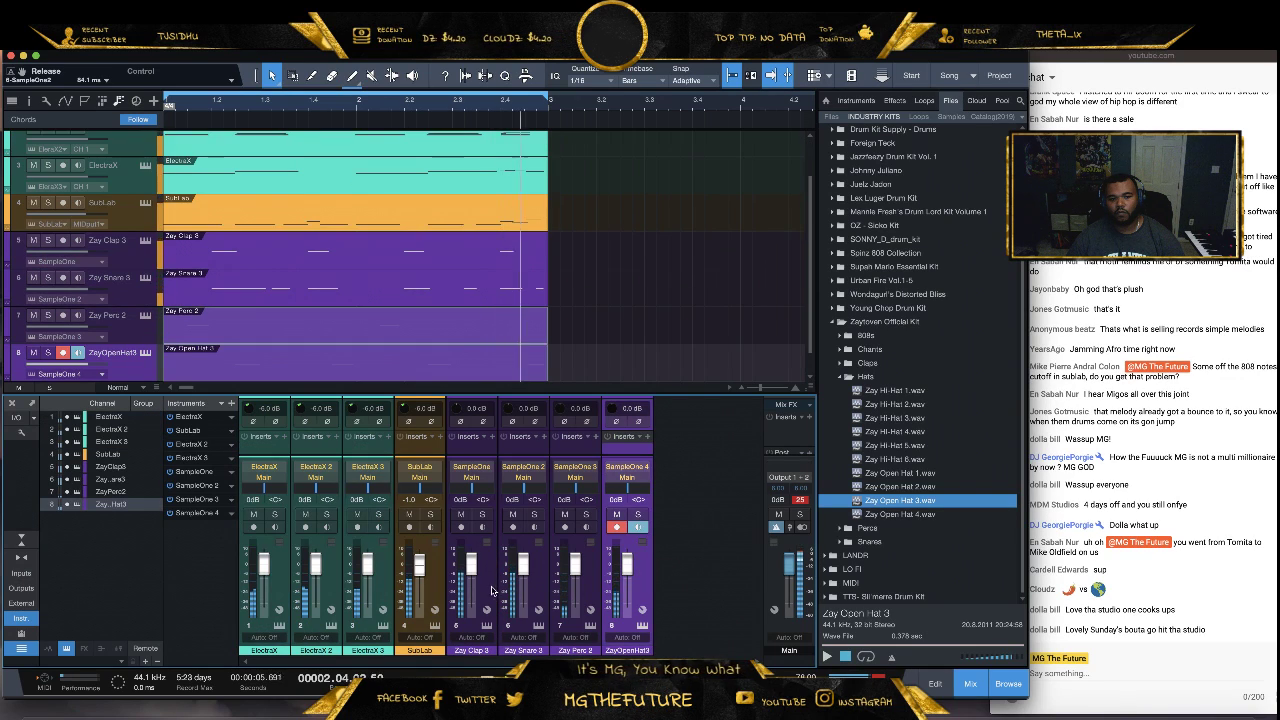
click(476, 408)
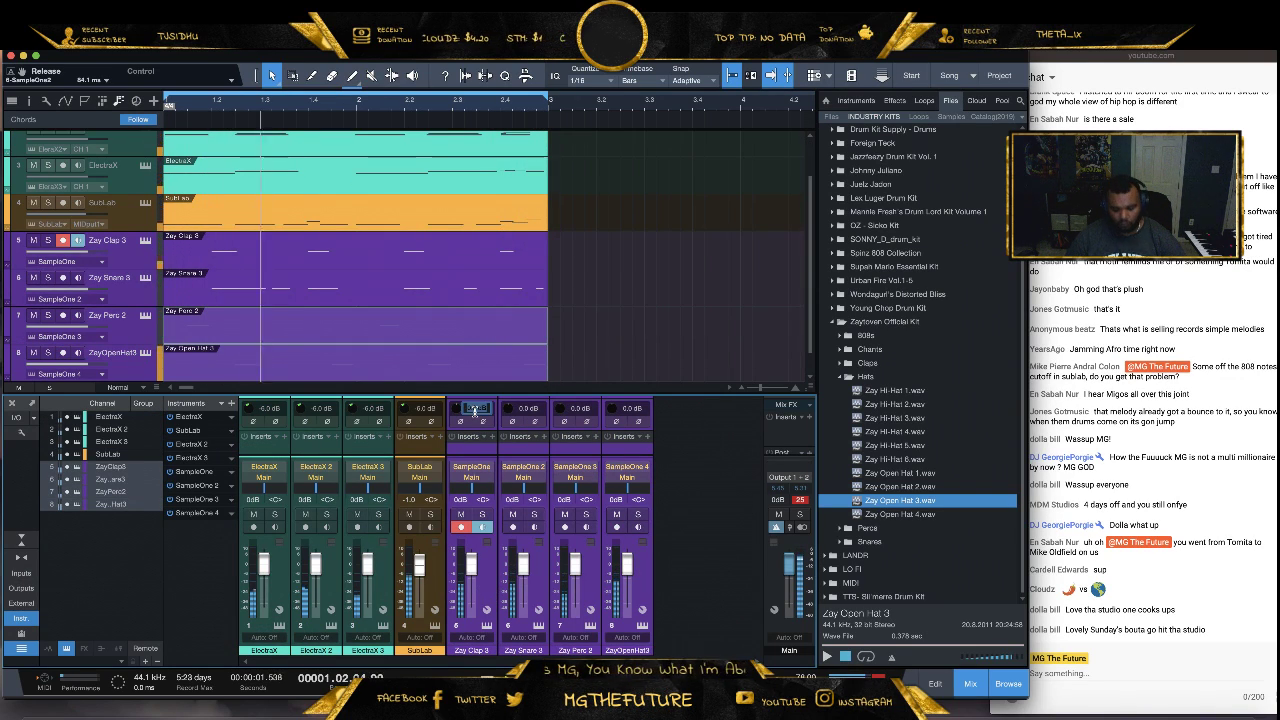
click(1211, 117)
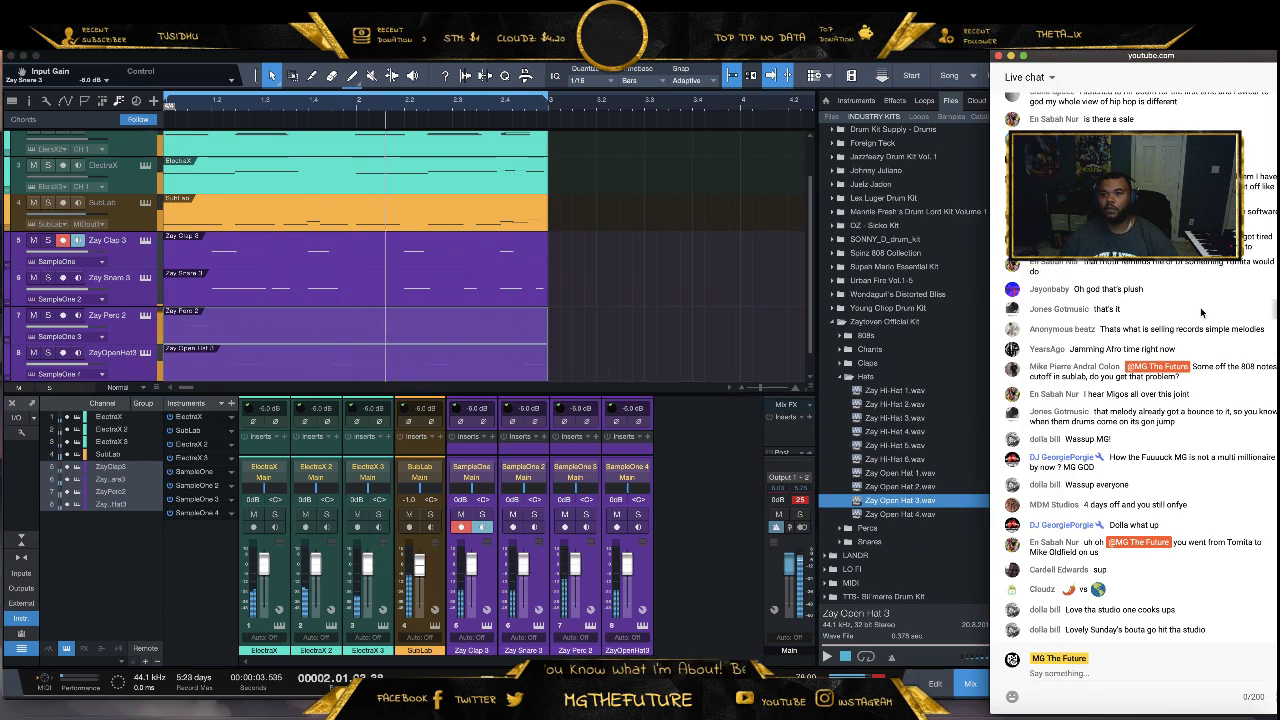
double_click(1216, 60)
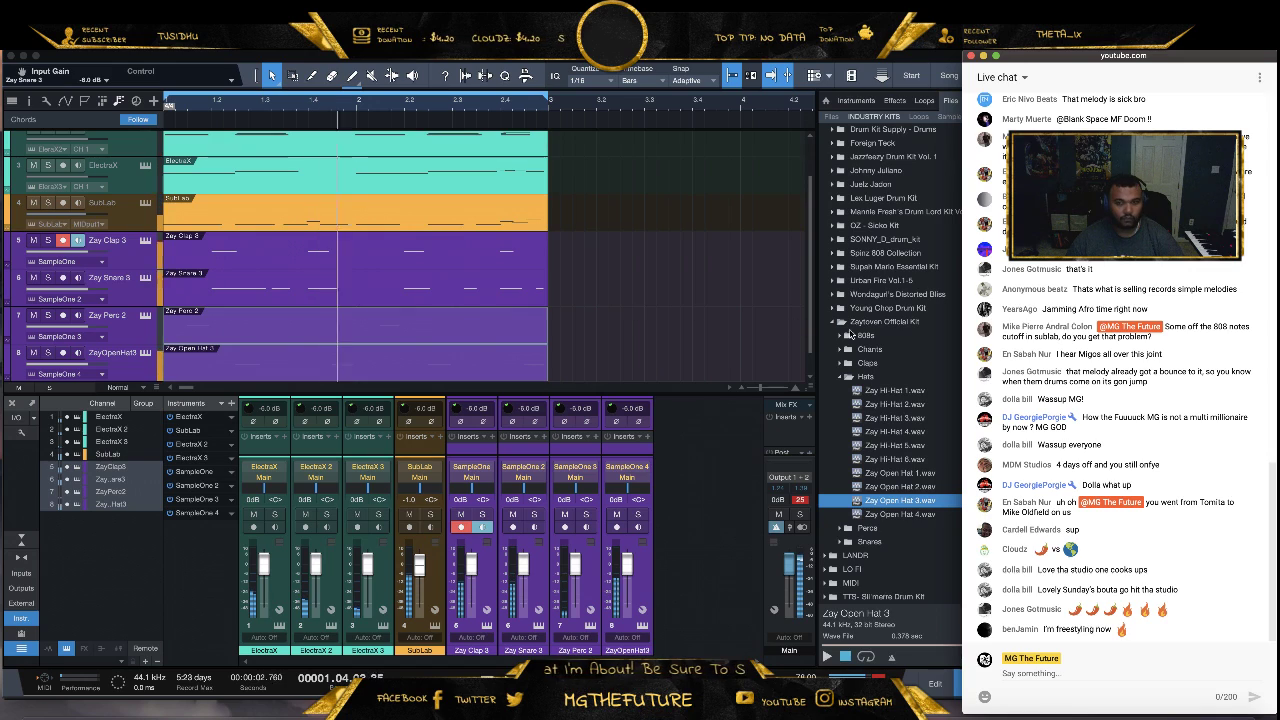
Return to the song, keep the grouped drum faders at 0 dB, and lower only the Zay Open Hat 3 channel's volume to -6.3 dB
click(880, 445)
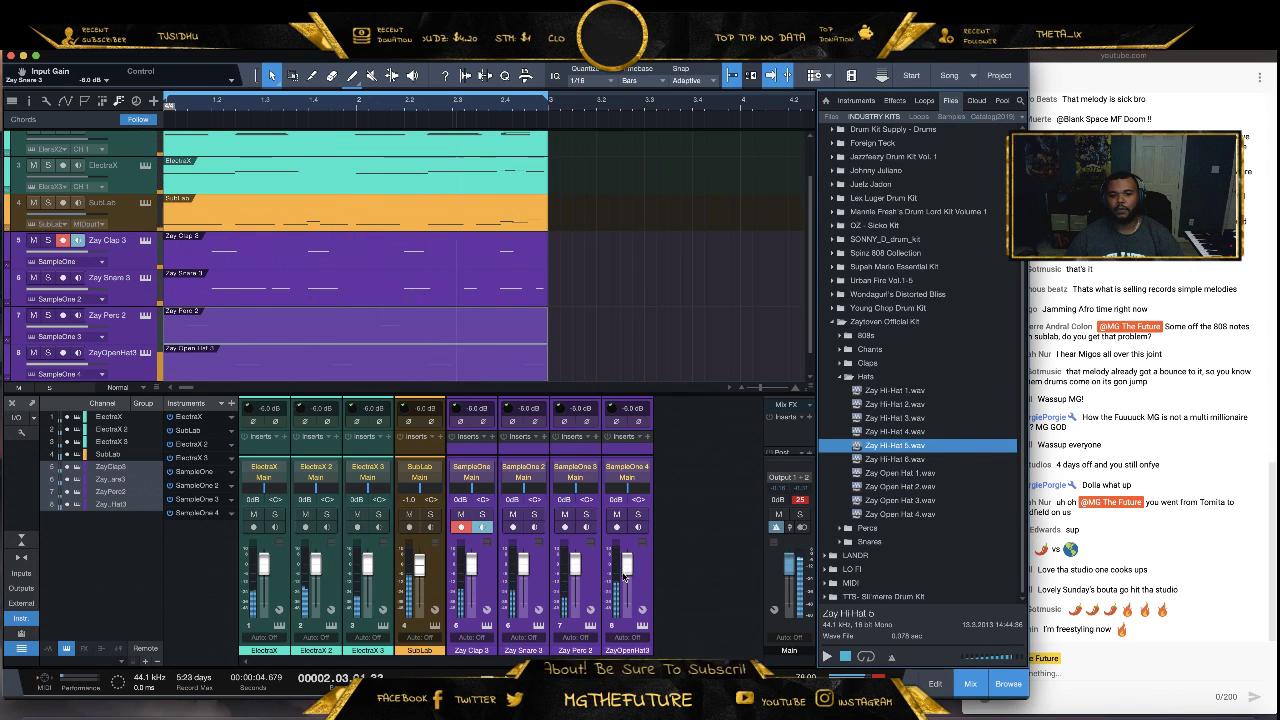
drag(624, 577, 630, 572)
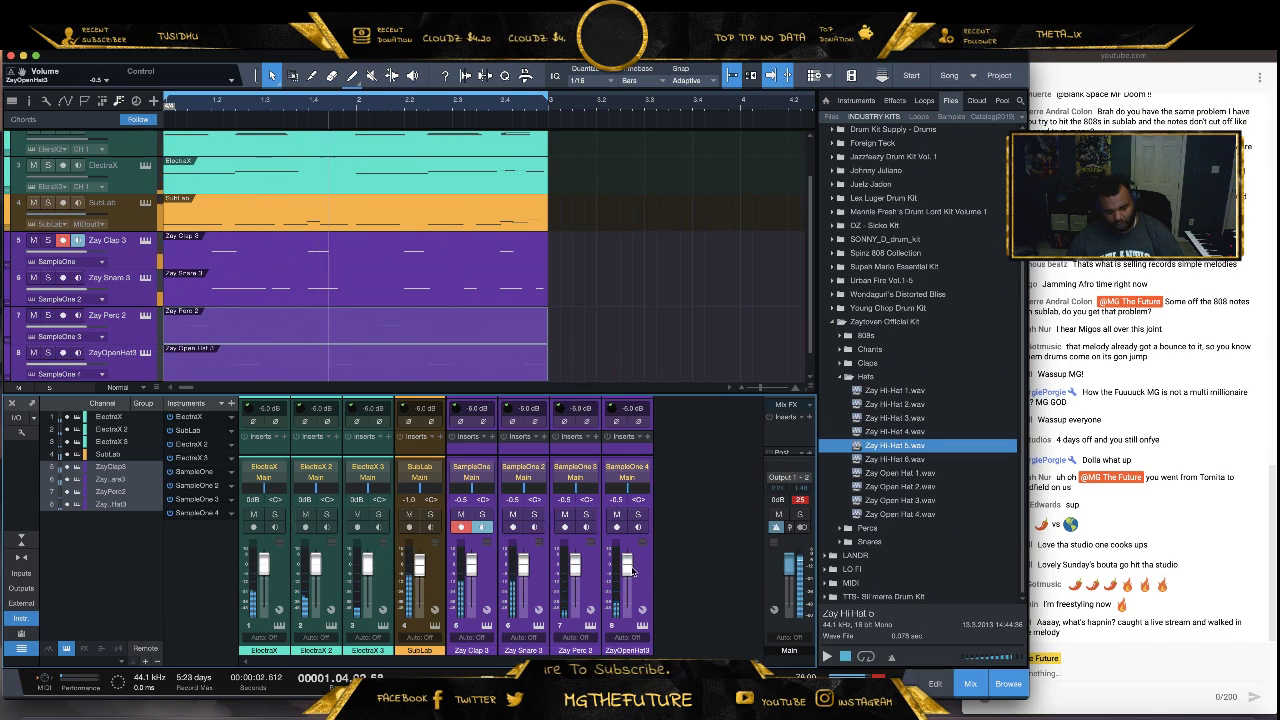
click(585, 597)
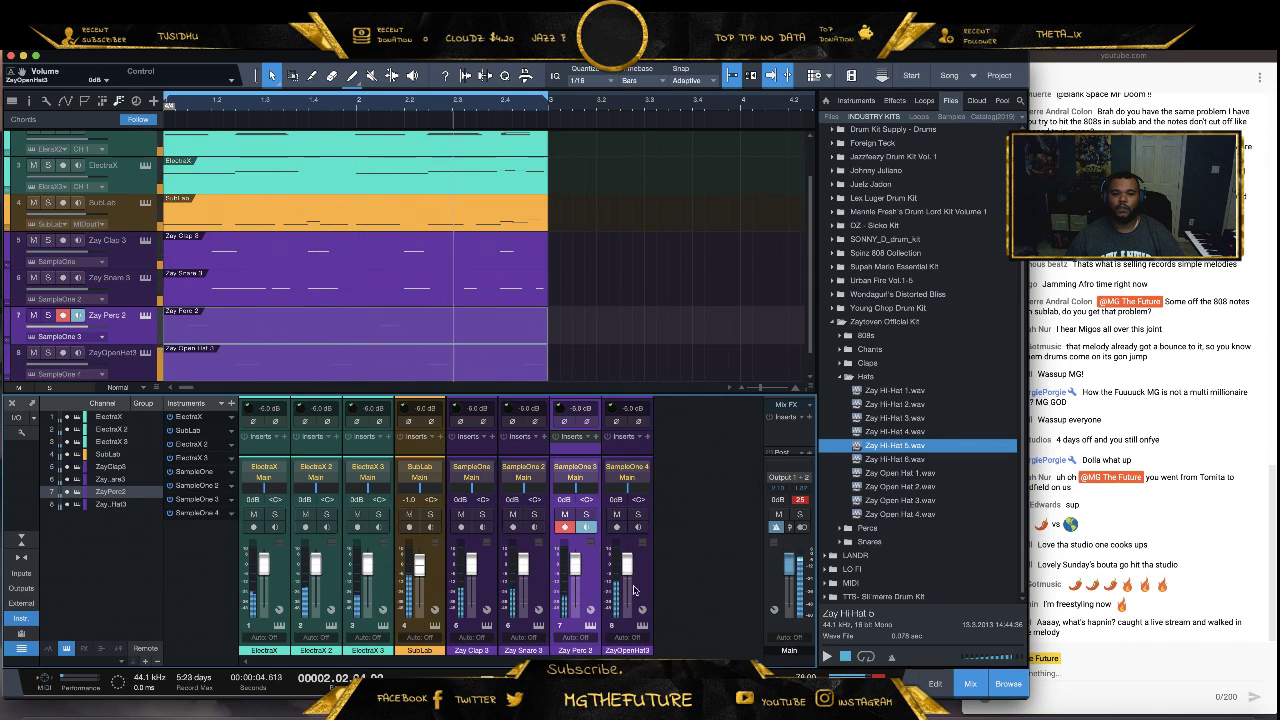
click(614, 600)
drag(627, 566, 628, 588)
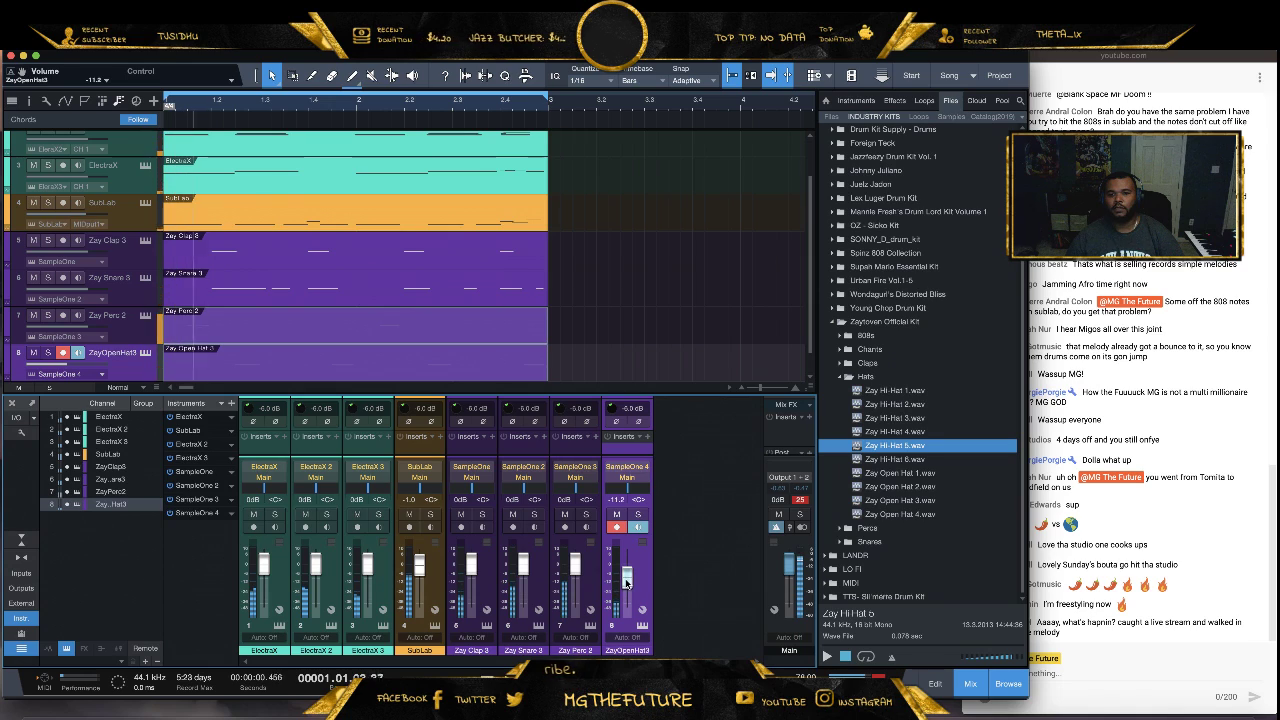
Audition Zay Hi-Hat 3 and Zay Hi-Hat 4 in the Hats folder and send Zay Hi-Hat 4.wav to a new SampleOne
click(891, 418)
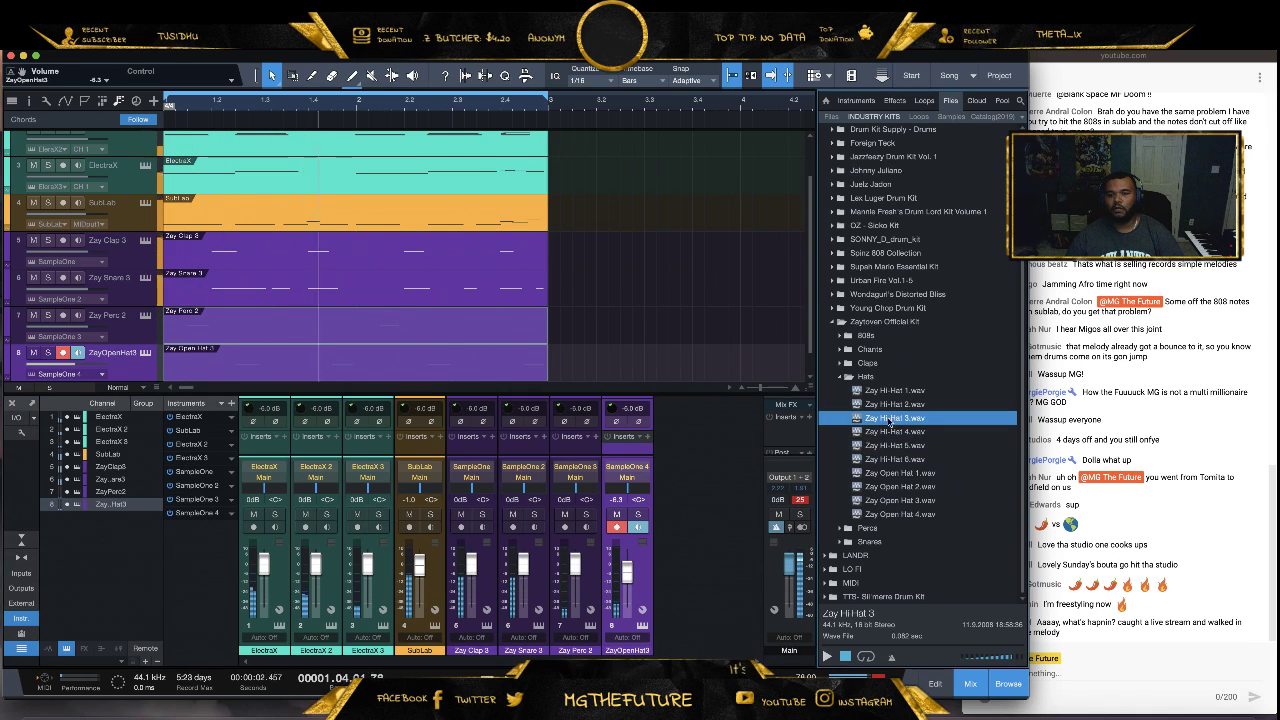
click(828, 657)
click(914, 434)
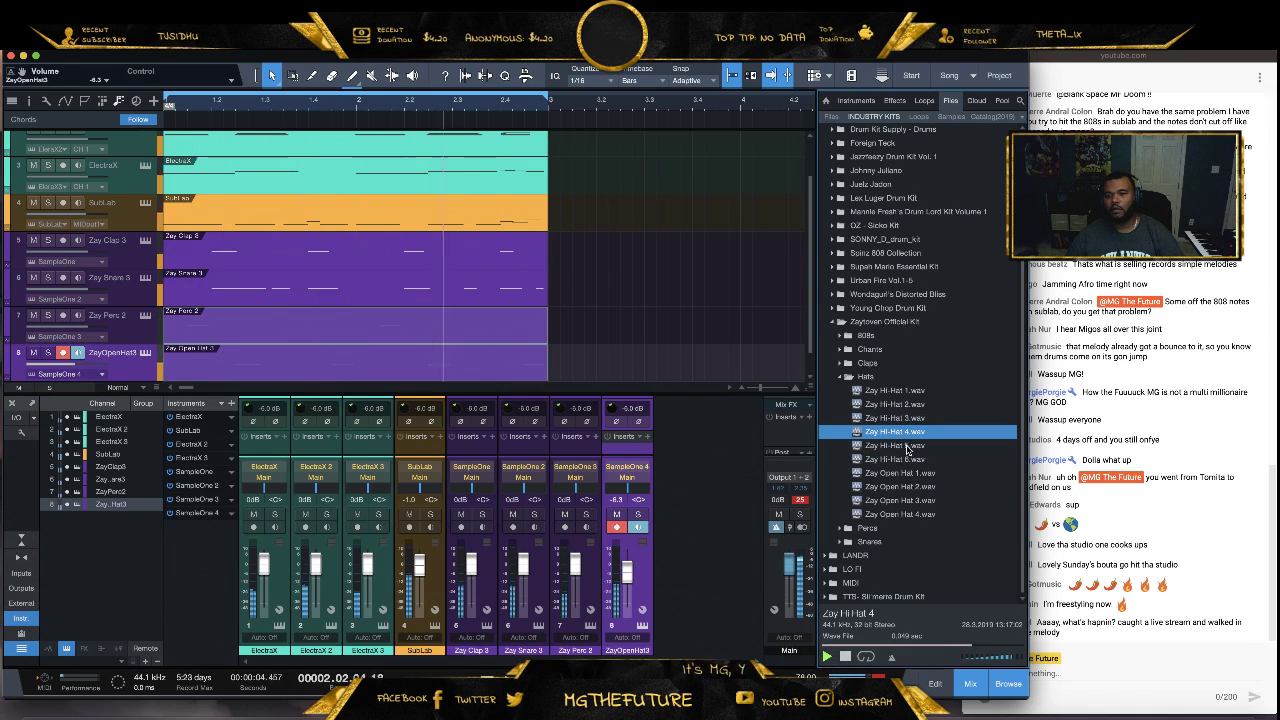
right_click(912, 433)
click(951, 456)
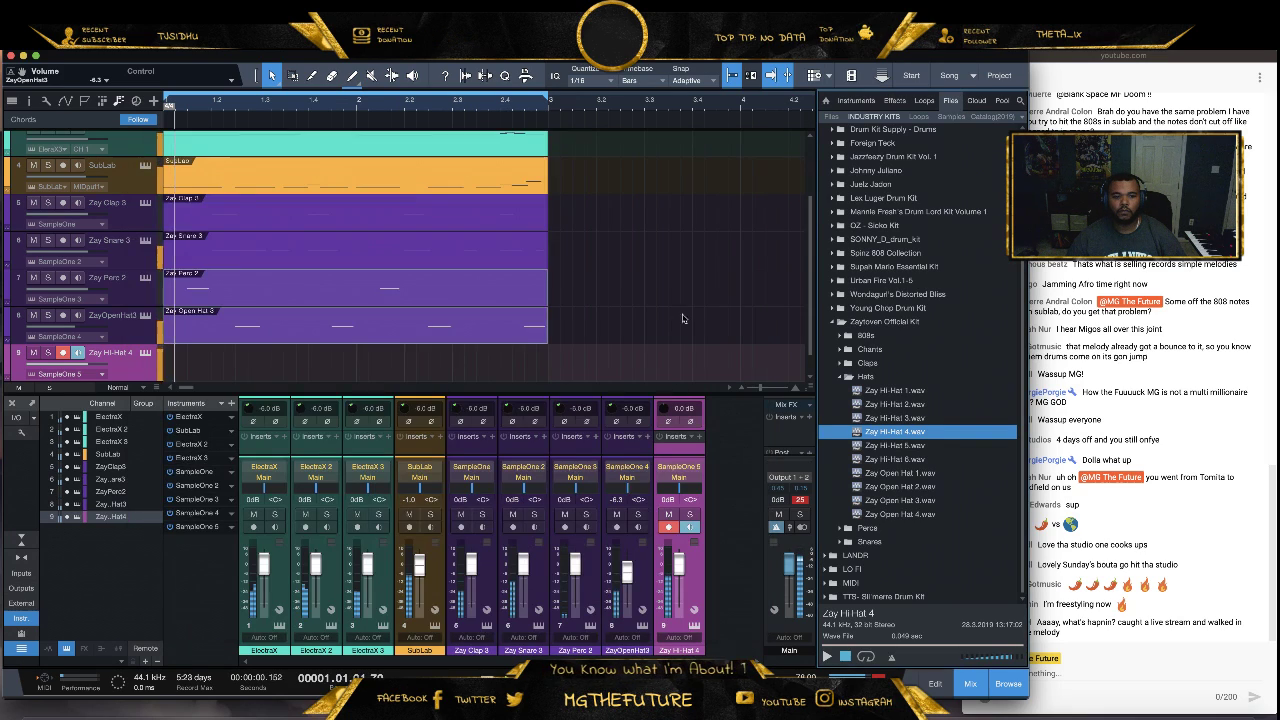
Record a two-bar hi-hat pattern on the Zay Hi-Hat 4 track
click(760, 137)
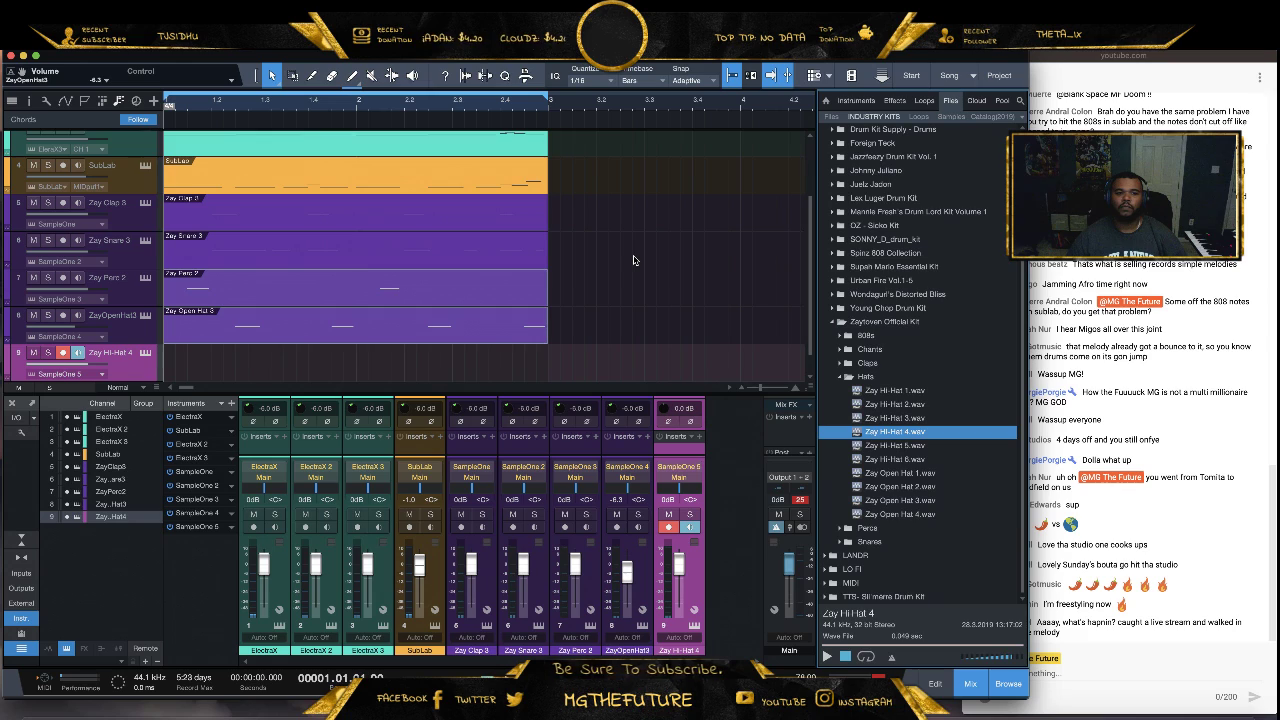
key(KP_Multiply)
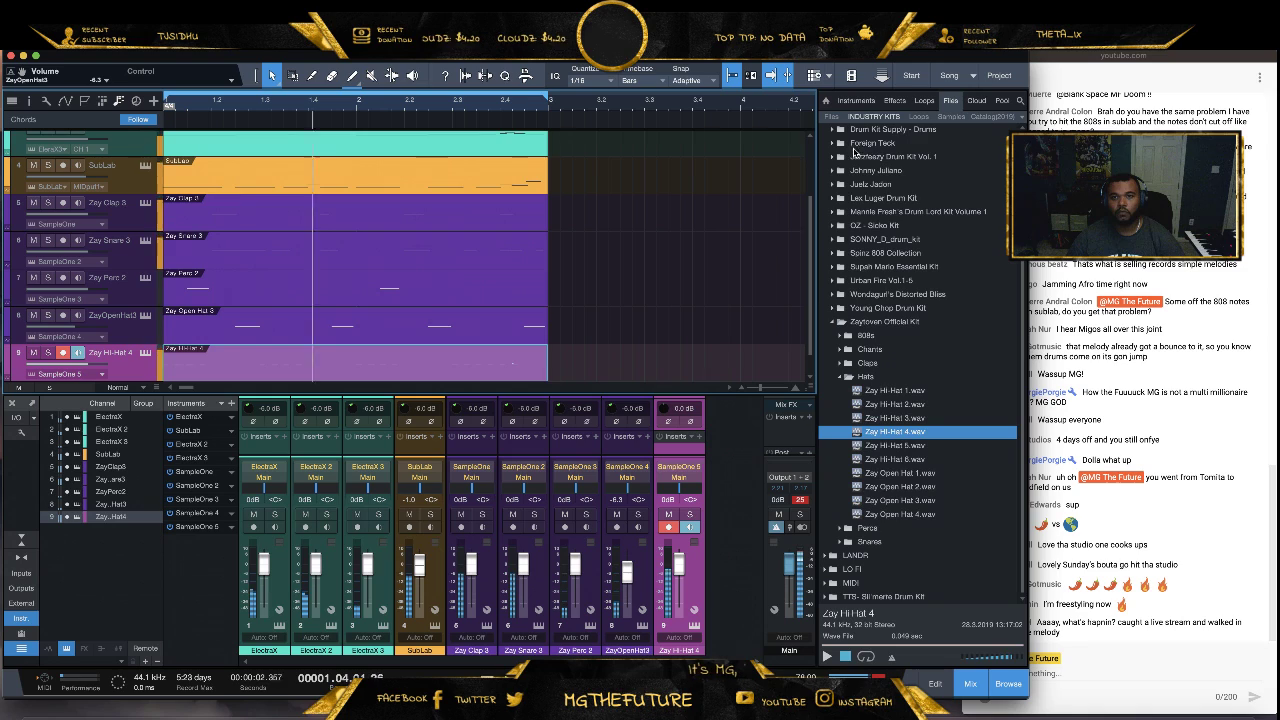
Collapse the Zaytoven Official Kit and open the BWB WAV 6 HI ROLL HAT folder inside BWB THE WAV 6
key(Left)
key(Left)
key(Left)
key(Left)
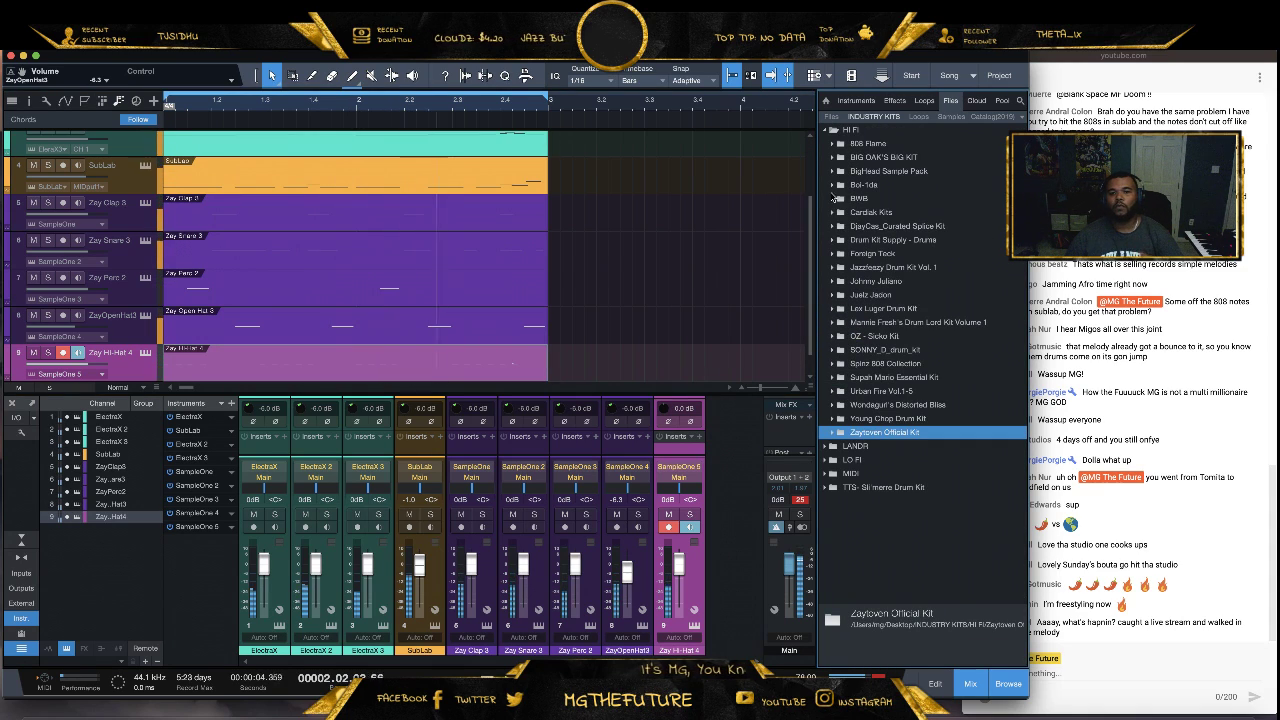
click(832, 196)
key(Right)
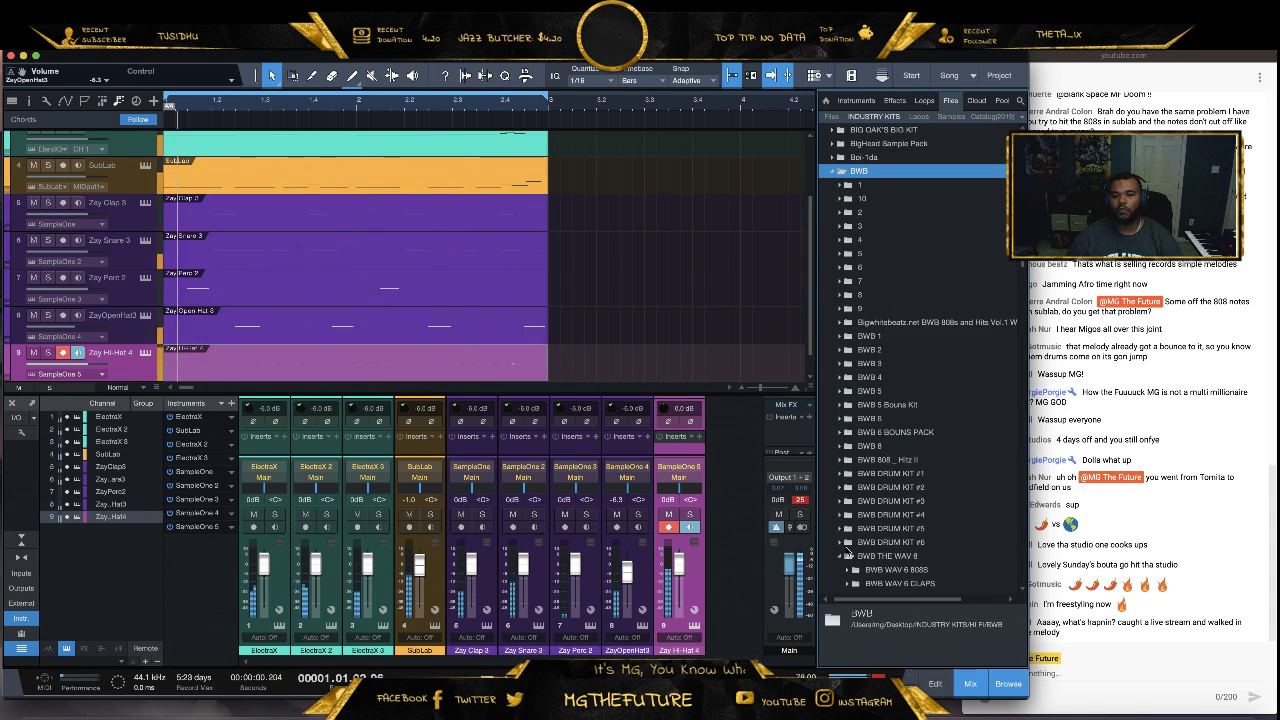
click(846, 563)
key(Down)
key(Down)
key(Right)
key(Down)
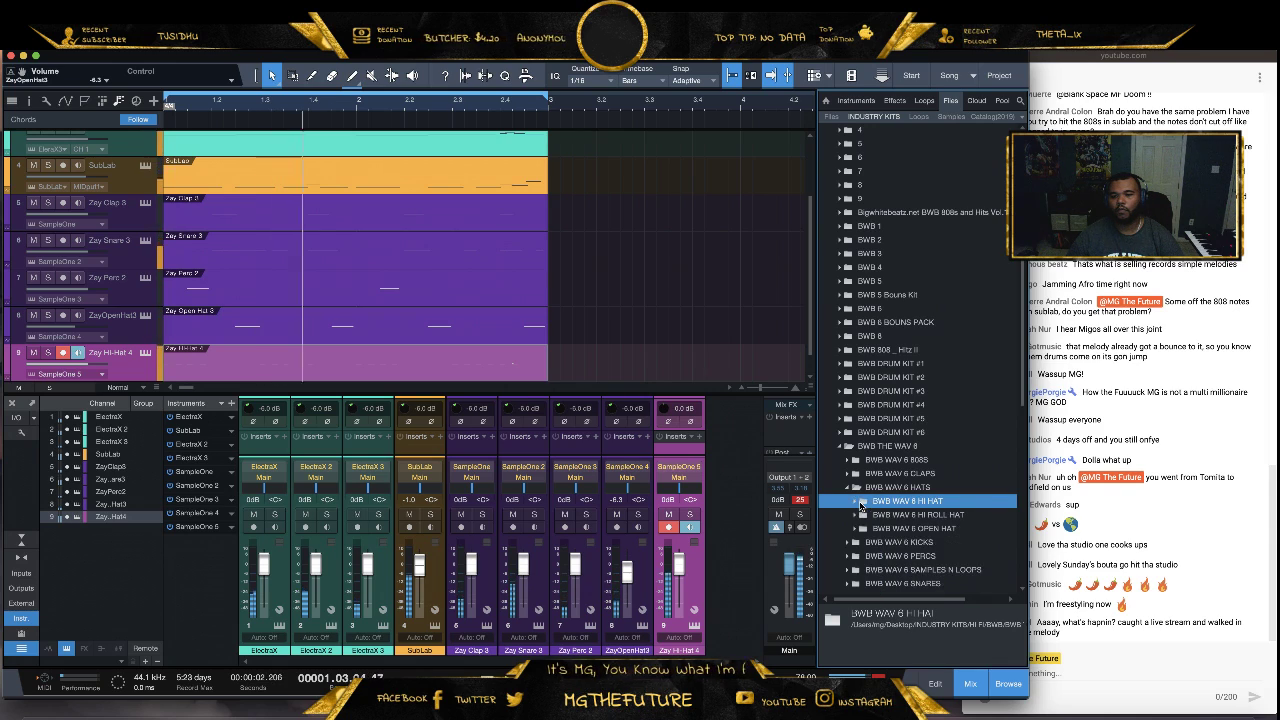
key(Down)
key(Right)
Audition BWB WAV 6 ROLL HAT (13).wav and place it at beat 1.4 on a new audio track below Zay Hi-Hat 4
key(Down)
key(Down)
key(Down)
key(Down)
key(Down)
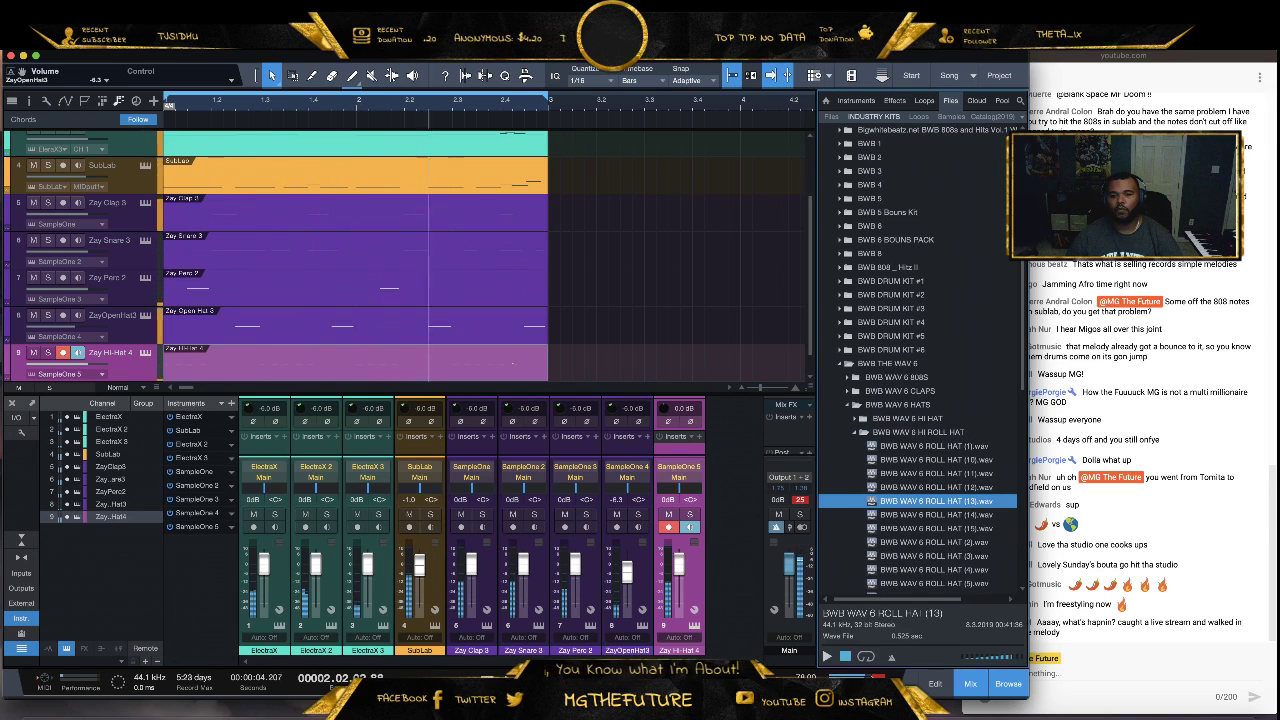
click(826, 657)
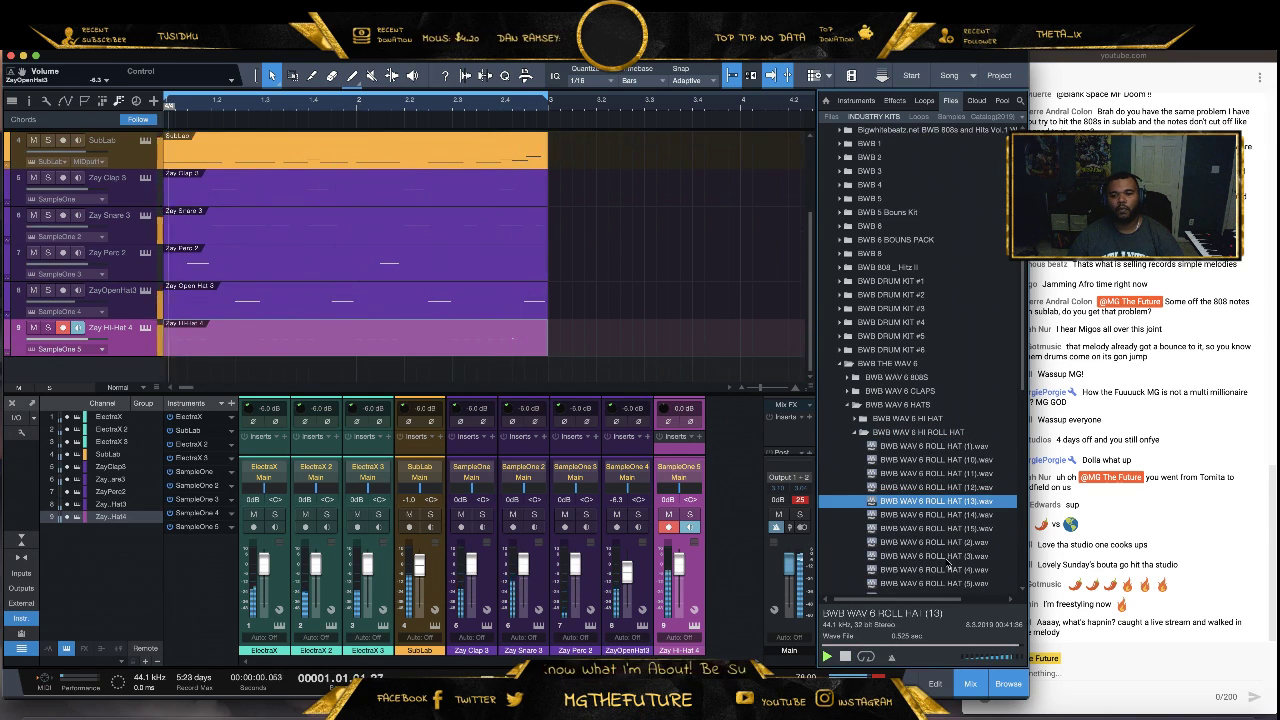
drag(953, 500, 312, 368)
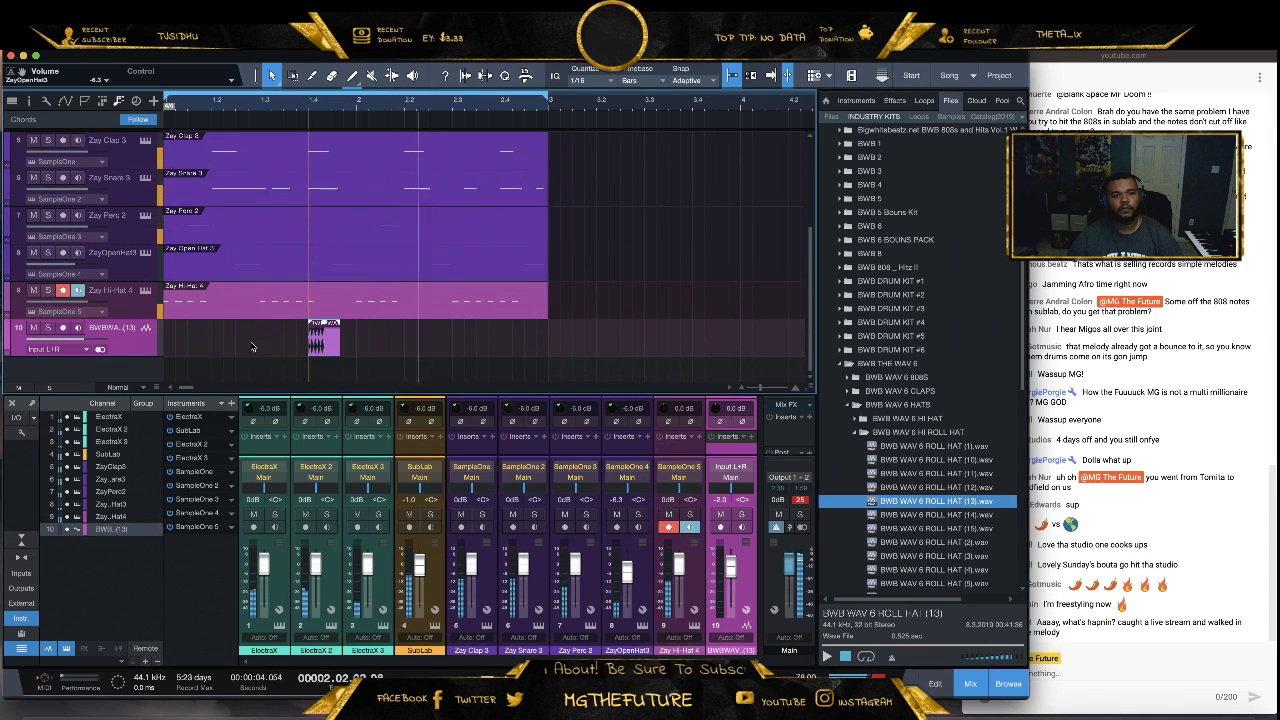
Try BWB WAV 6 ROLL HAT (3).wav at beat 2.4 on the roll hat track, and remove that clip
click(915, 556)
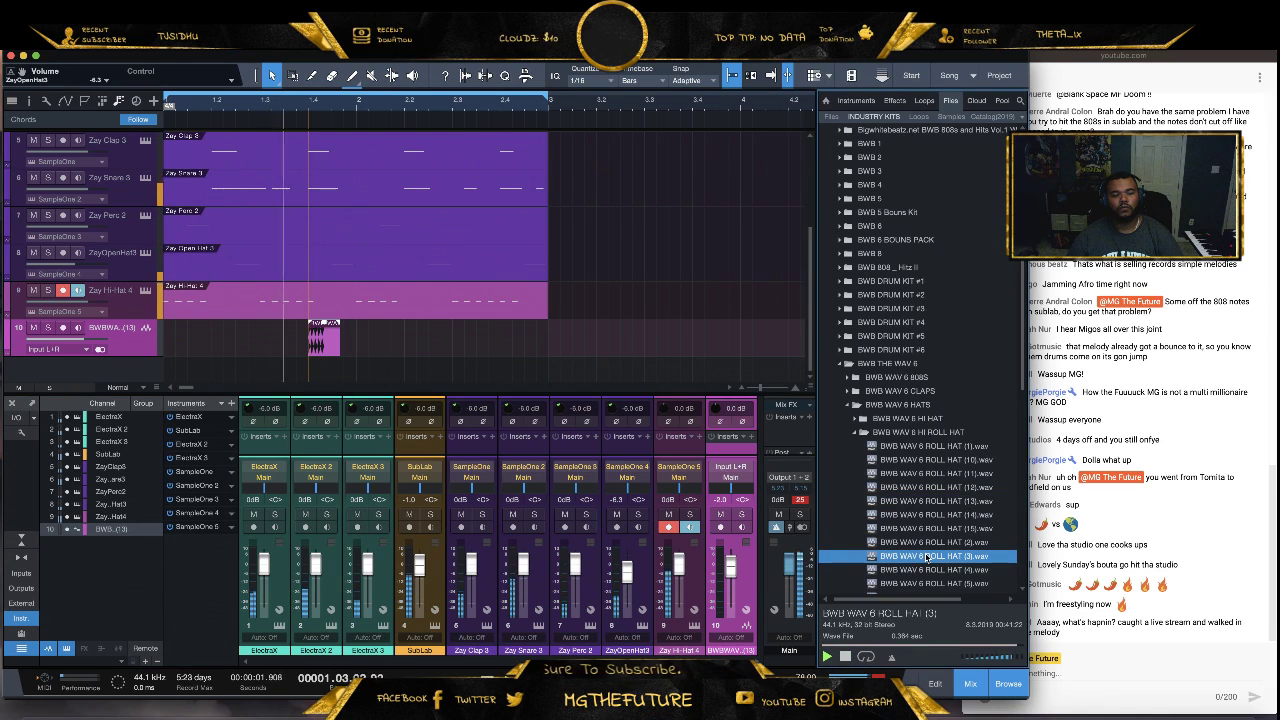
drag(927, 557, 524, 342)
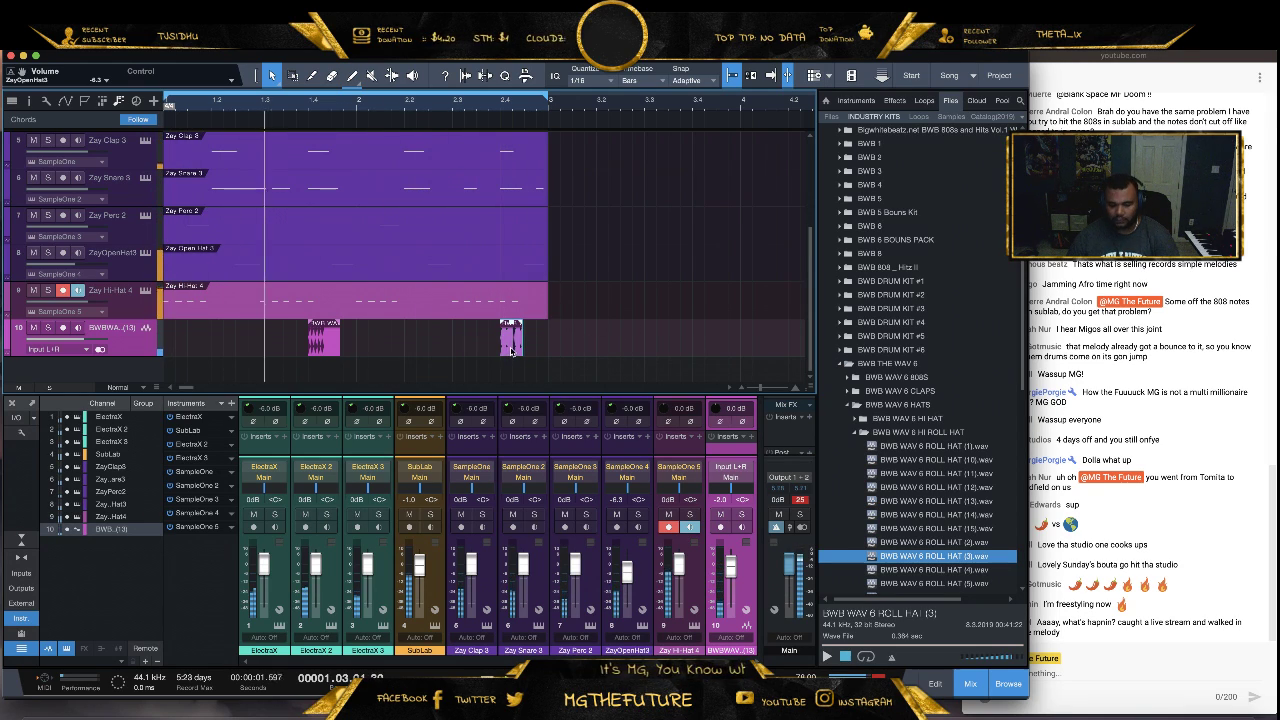
drag(510, 352, 318, 352)
Audition BWB WAV 6 ROLL HAT (4).wav and place it at beat 2.4 on the roll hat audio track
click(935, 569)
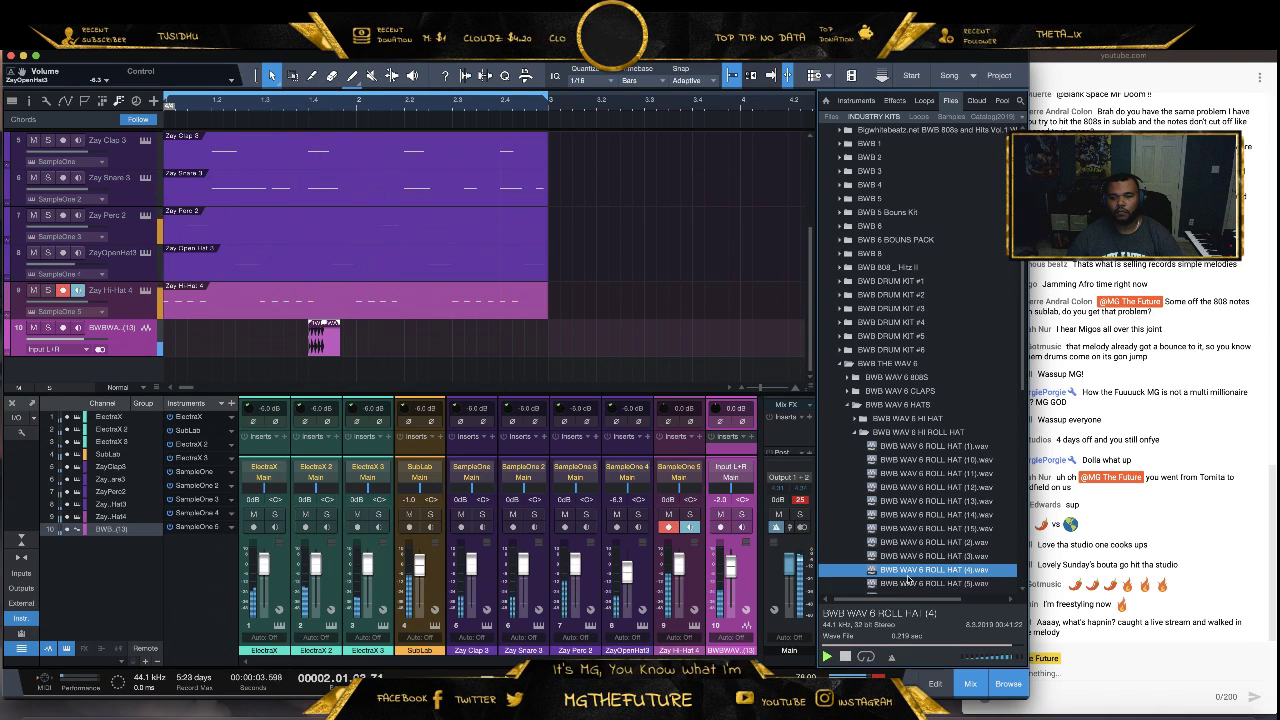
drag(922, 570, 518, 333)
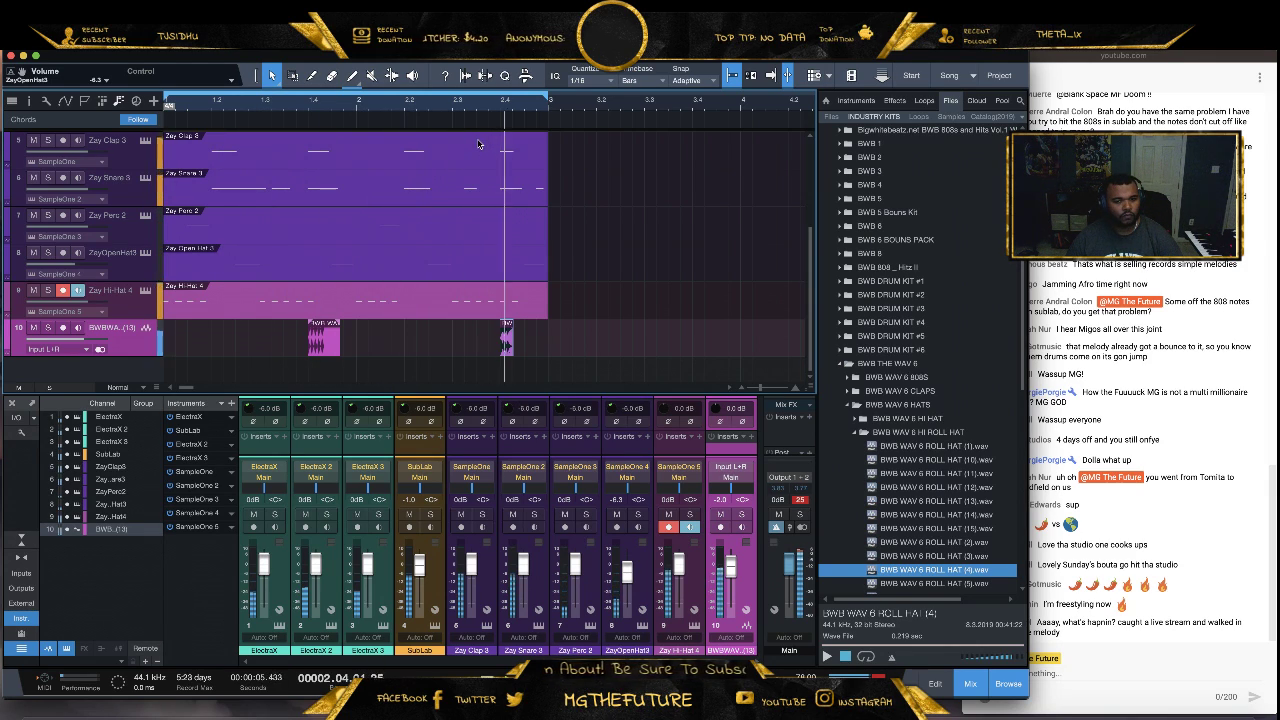
Select the Zay Hi-Hat 4 and roll hat channels together and set their input gain to -6 dB
click(693, 587)
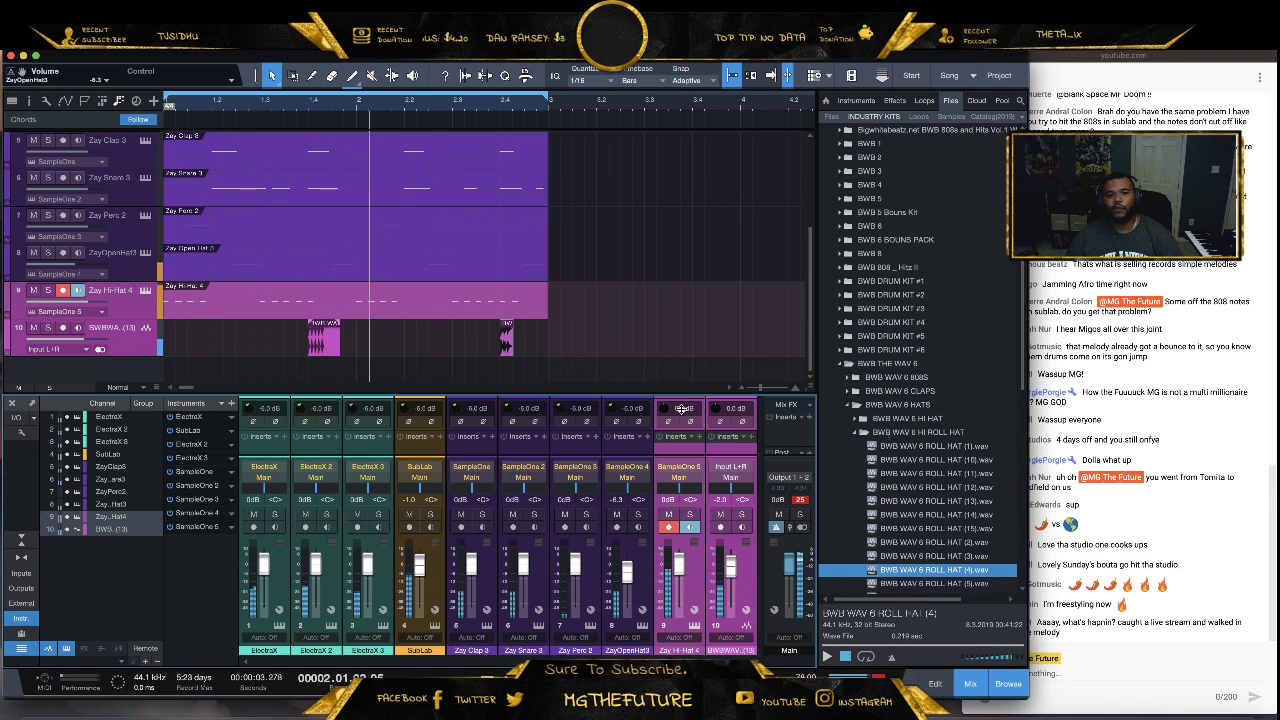
click(681, 408)
key(Return)
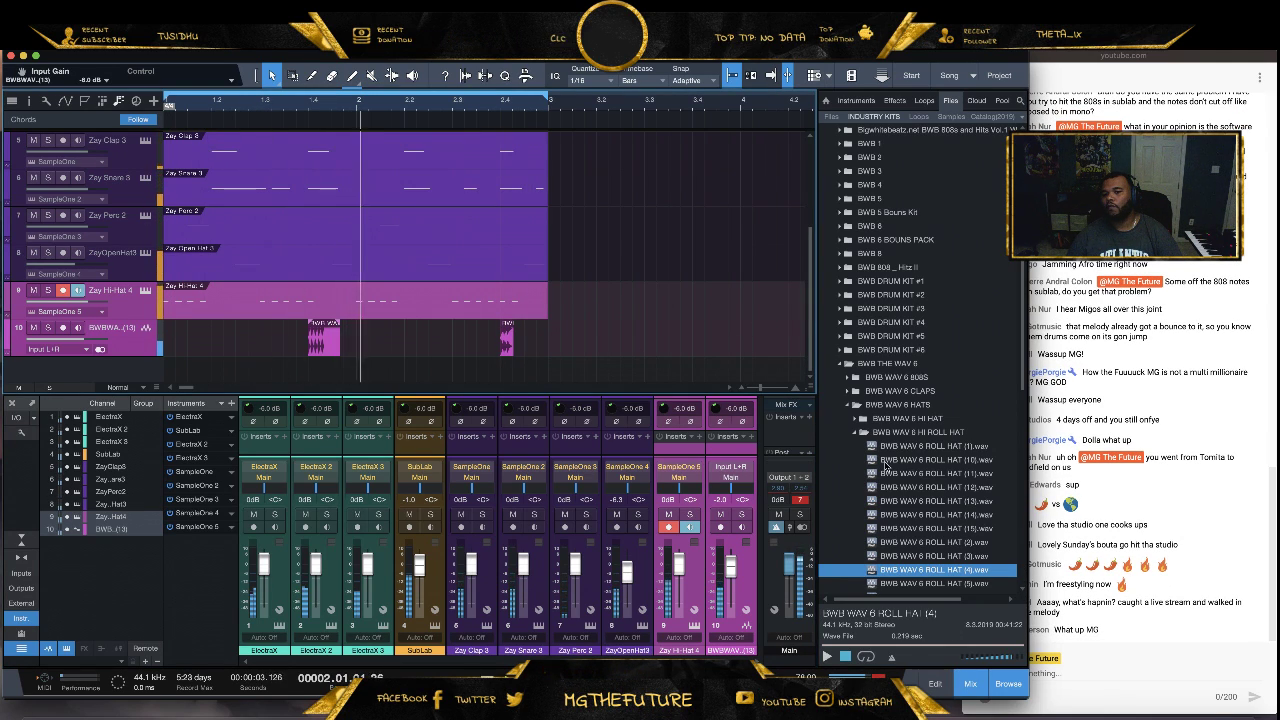
Collapse the BWB THE WAV 6 folder and reopen the Zaytoven Official Kit
key(Left)
key(Left)
key(Left)
key(Left)
key(Left)
key(Left)
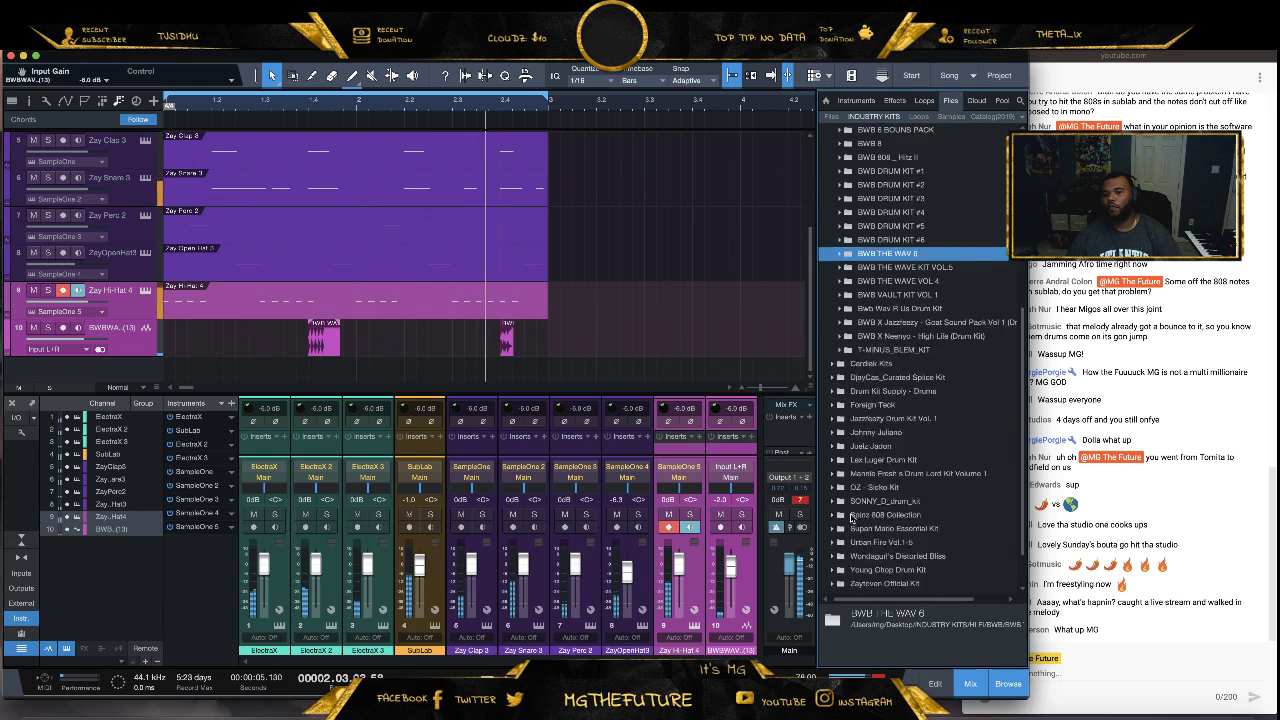
scroll(851, 517, down, 2)
click(840, 533)
key(Right)
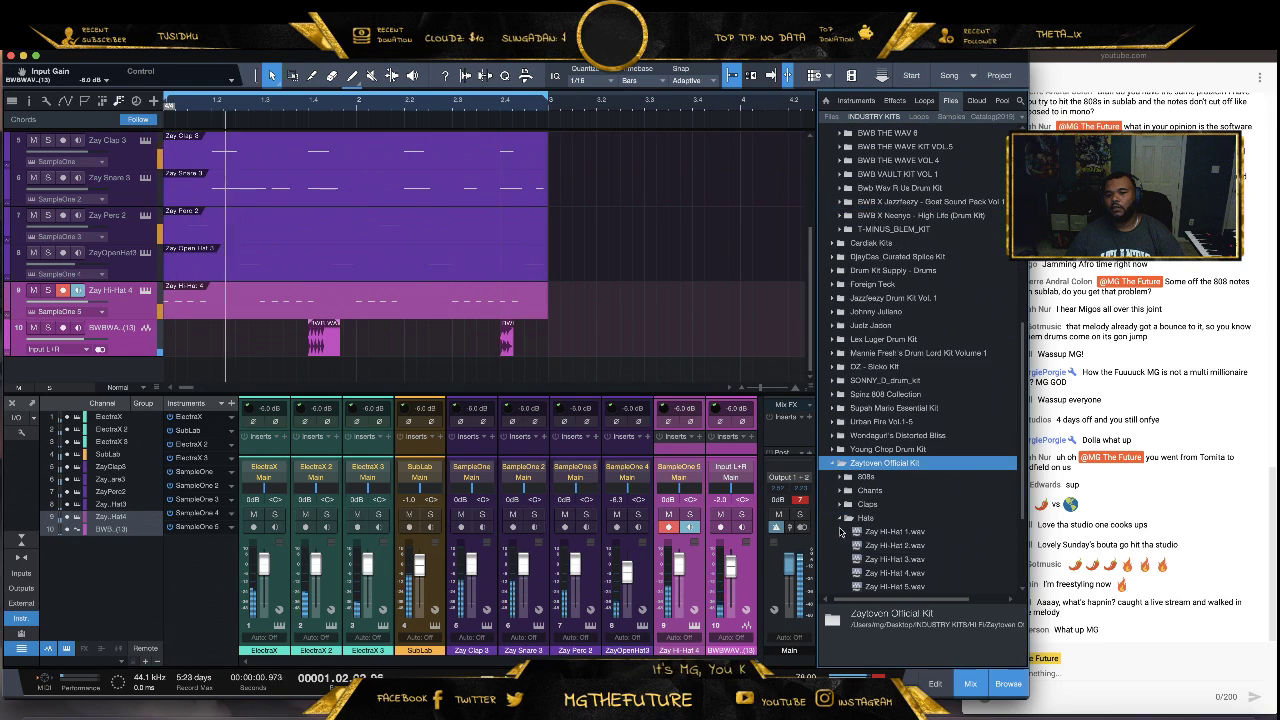
Open the Chants folder of the Zaytoven Official Kit and audition Zay Signature Ahh.wav and Zay Signature Chant.wav
key(Down)
key(Down)
key(Right)
click(850, 516)
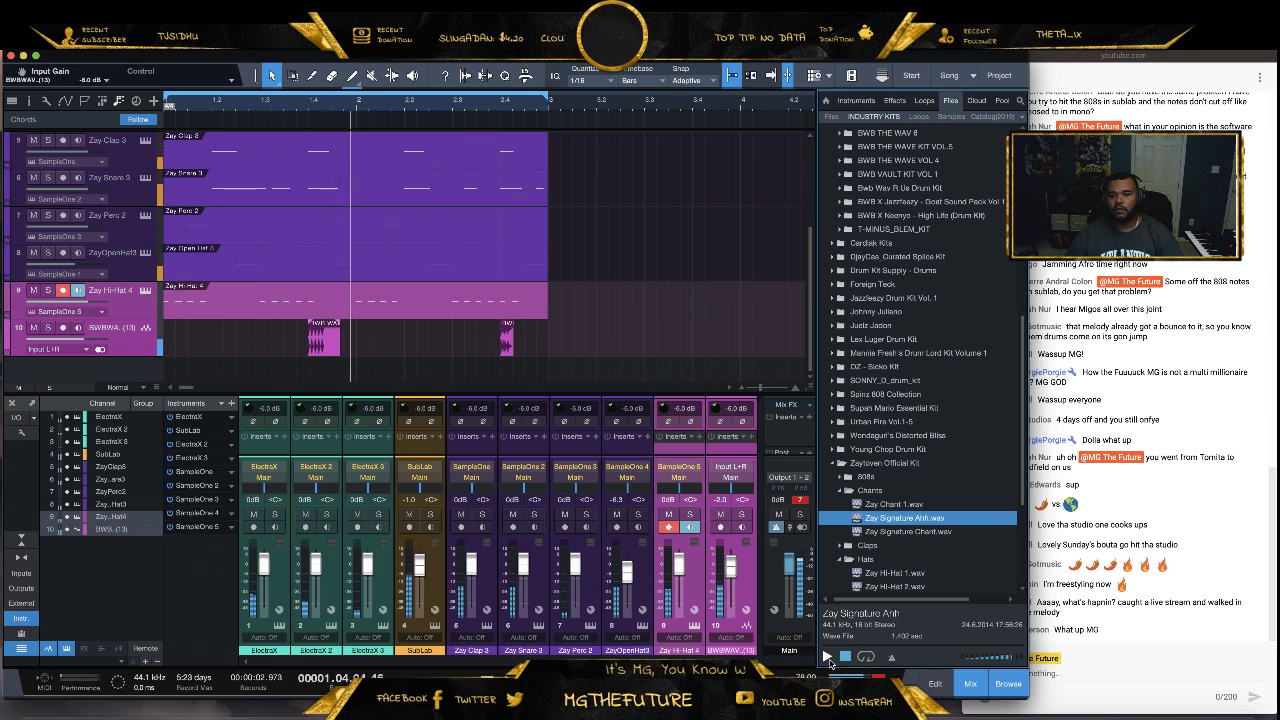
click(897, 532)
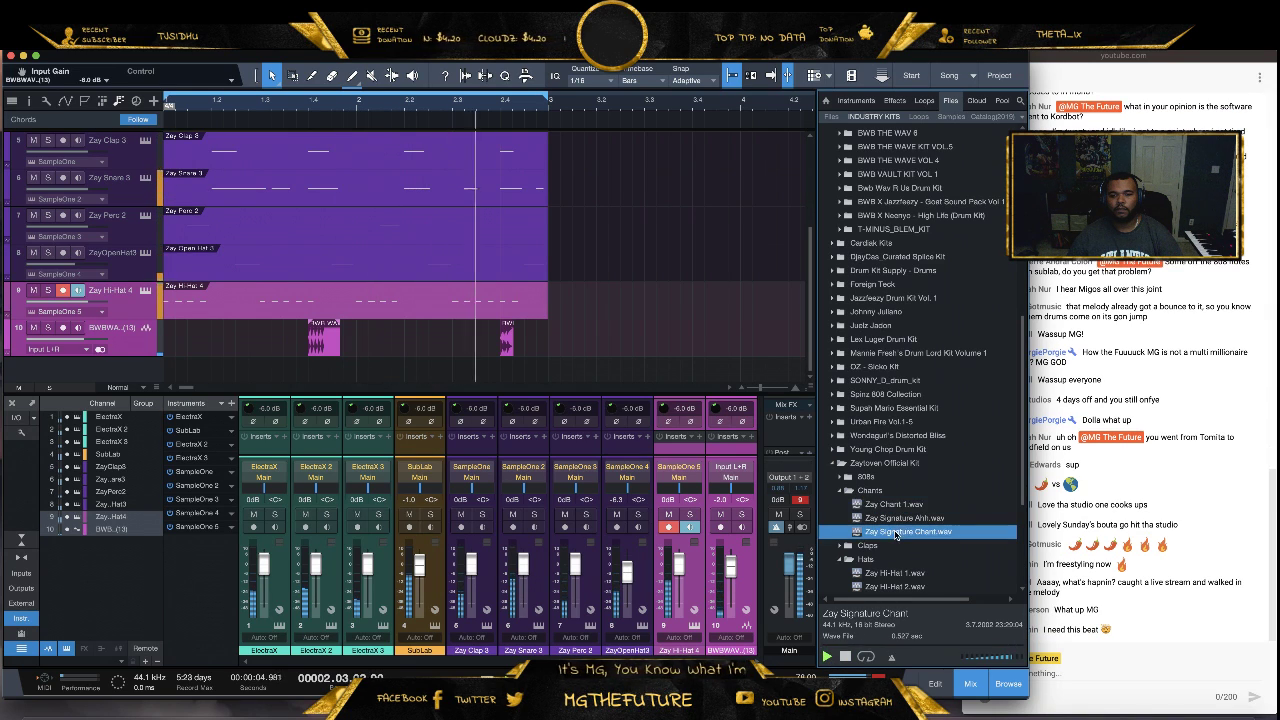
Load Zay Signature Chant.wav into a new SampleOne track and record a chant part over the two-bar loop
right_click(910, 535)
click(1007, 316)
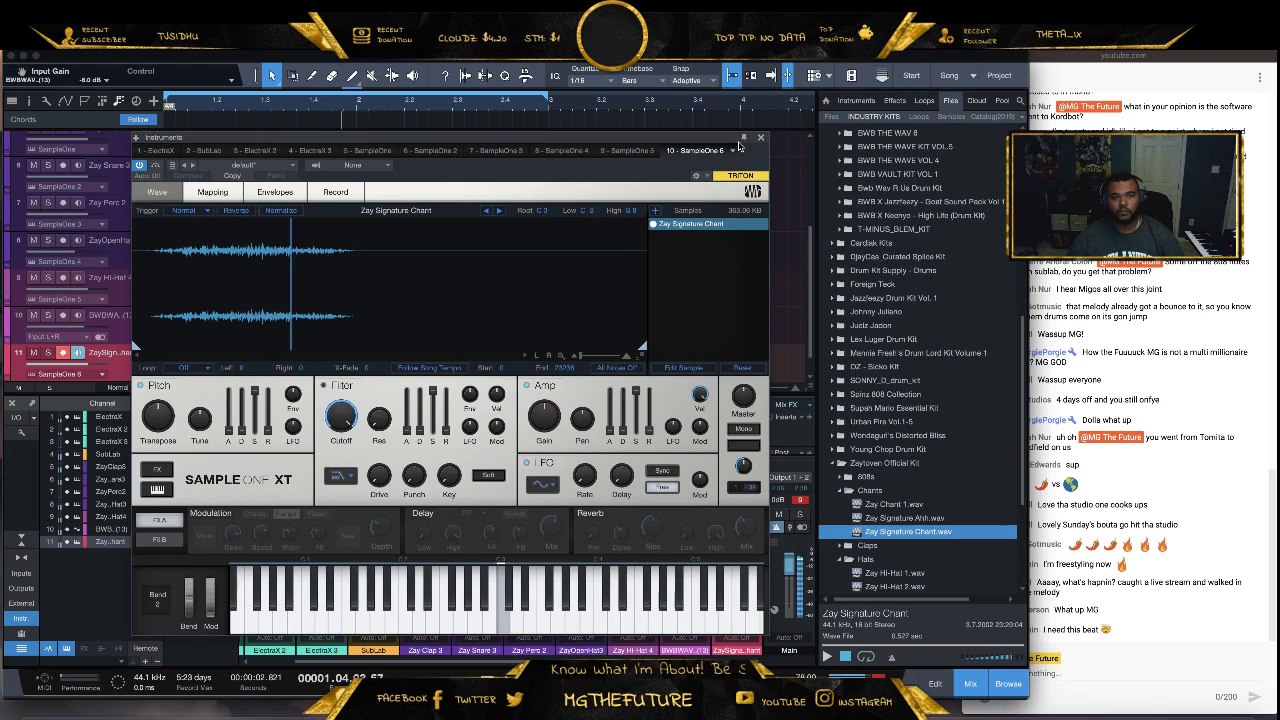
click(760, 137)
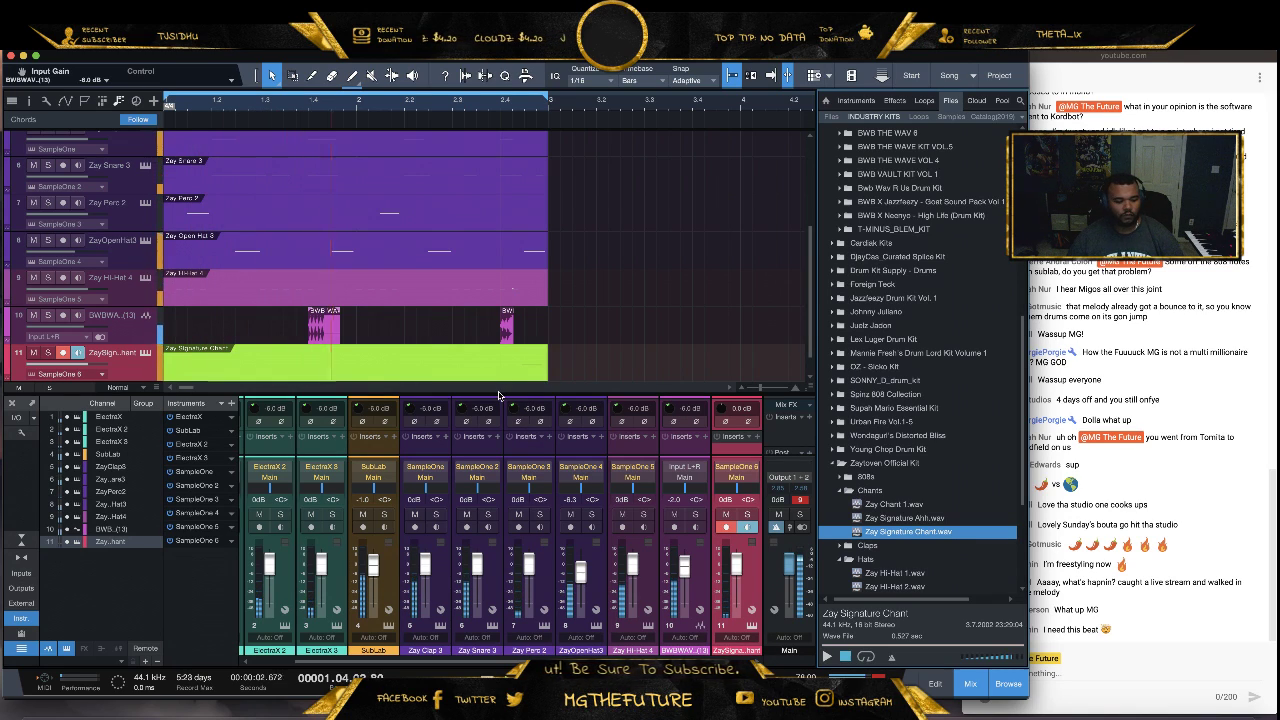
click(578, 680)
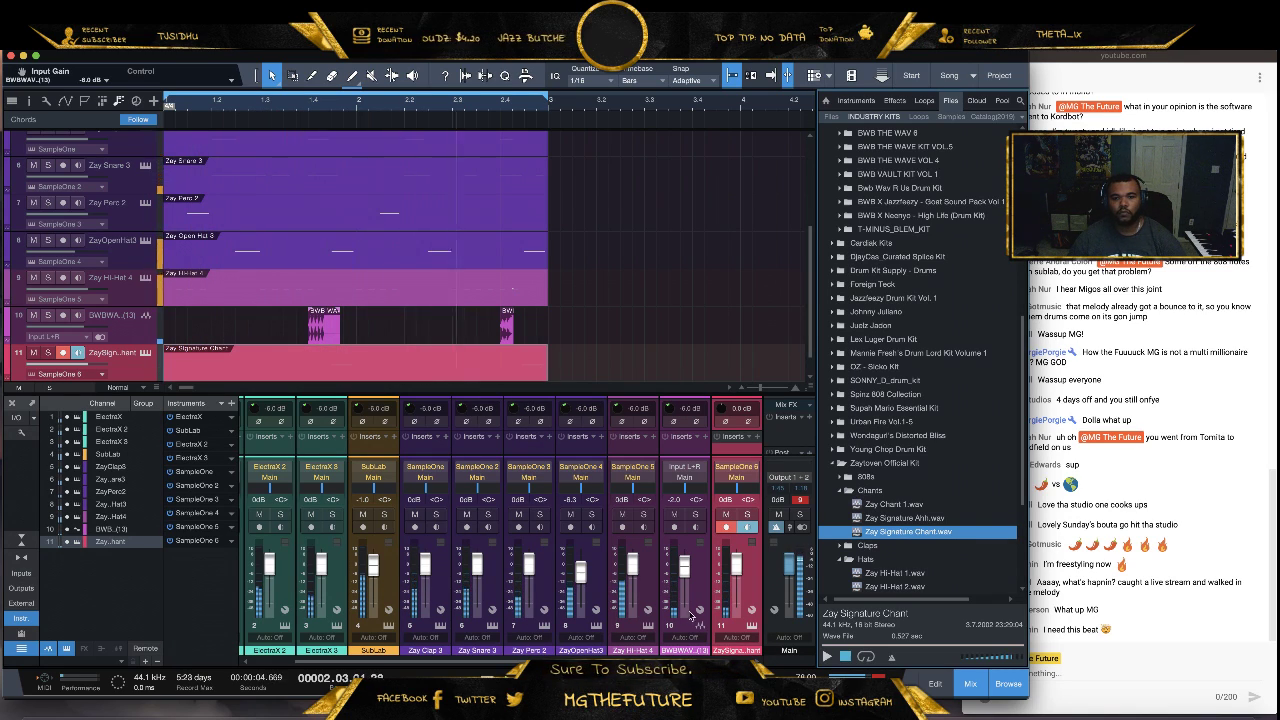
Collapse the kit's Chants and Hats folders, open Snares, and audition Zay Beast Mode Snare.wav and Zay Signature Snare.wav
click(841, 490)
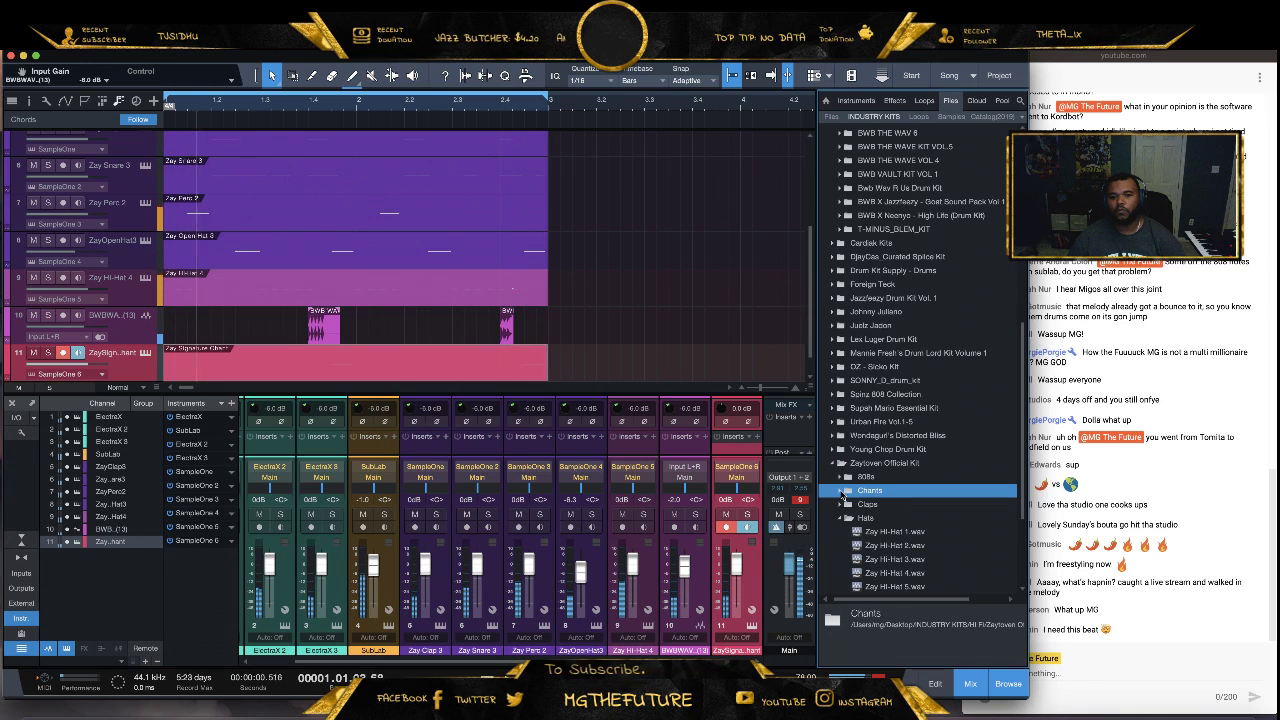
double_click(845, 504)
double_click(845, 531)
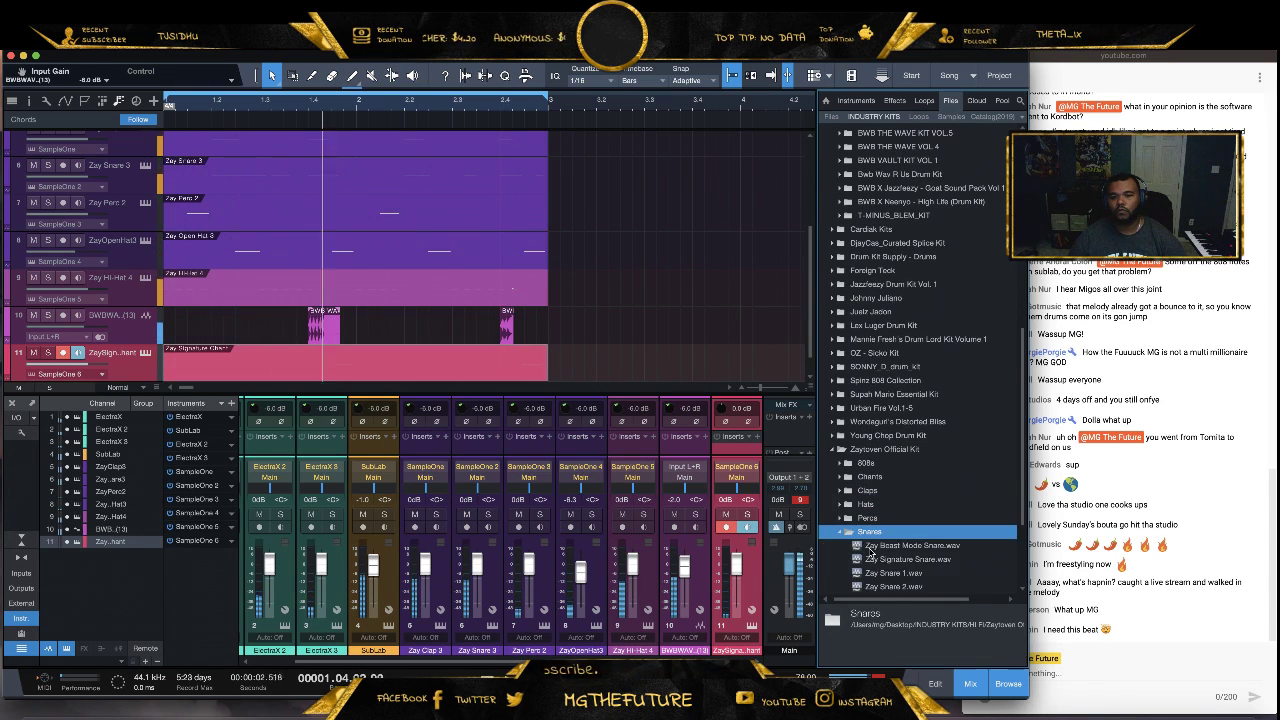
key(Down)
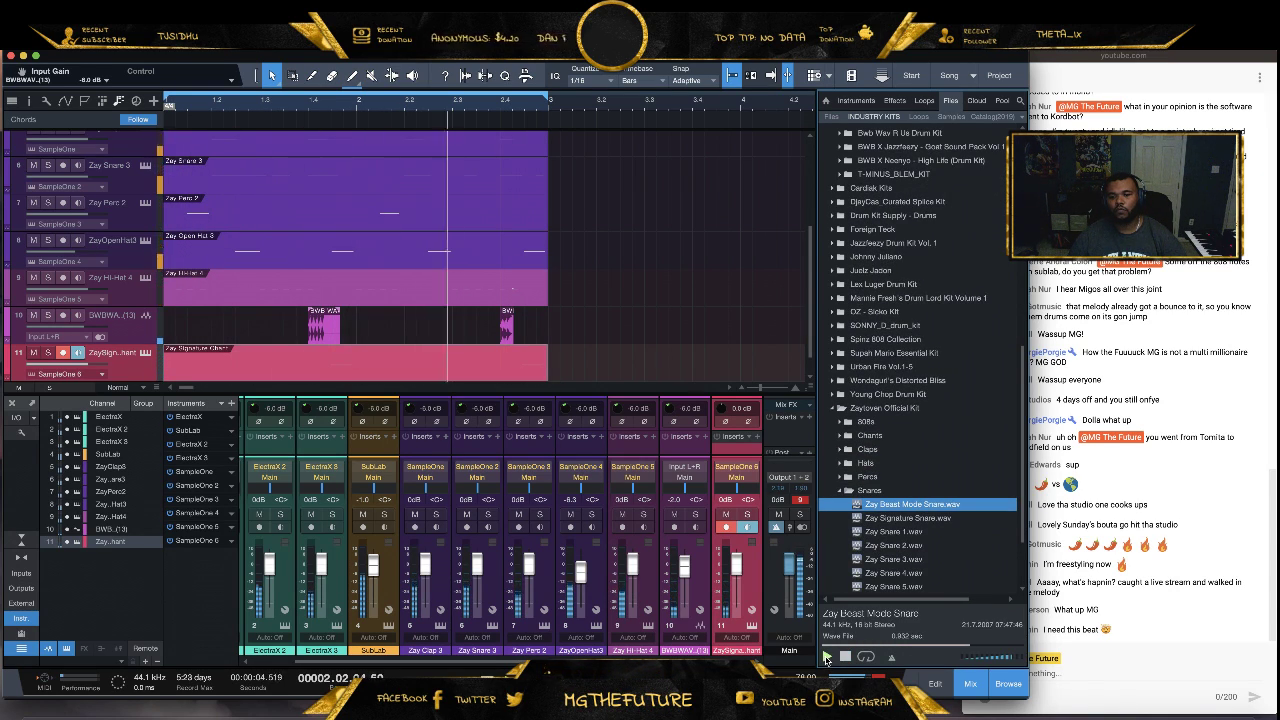
key(Down)
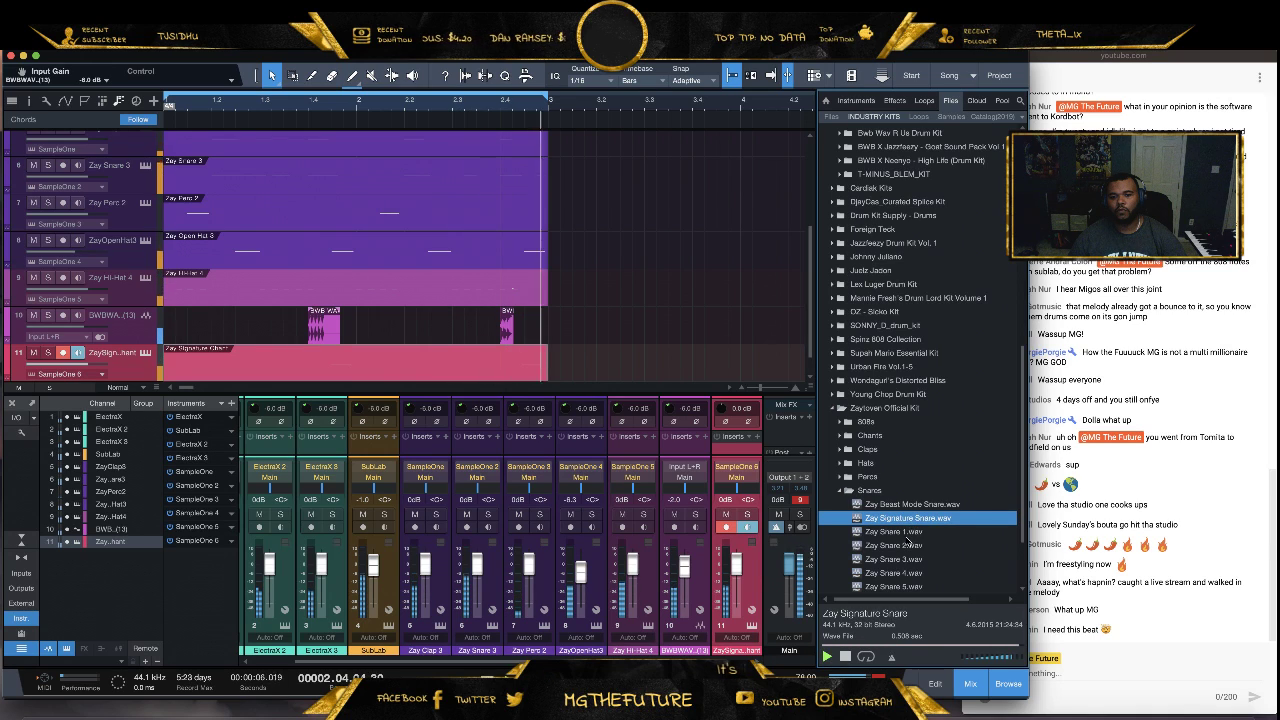
Load Zay Signature Snare.wav into a new SampleOne track and record two hits near the end of bar 2
right_click(914, 520)
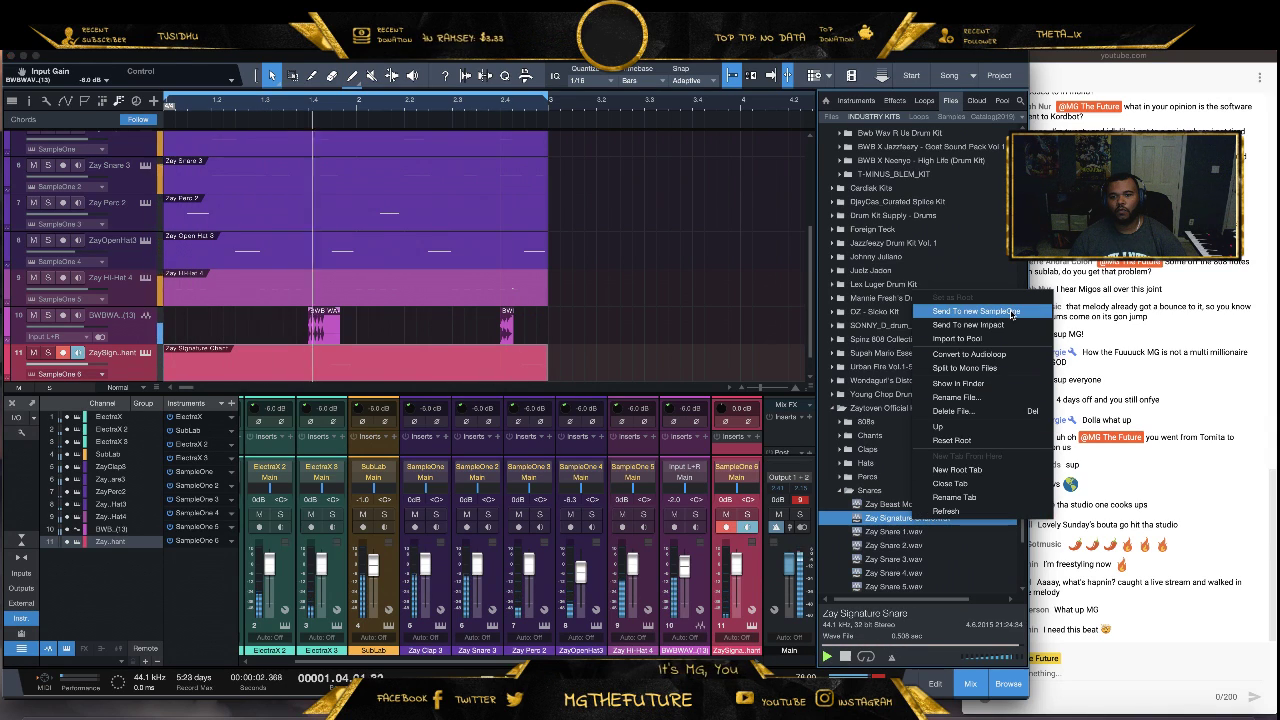
click(1005, 313)
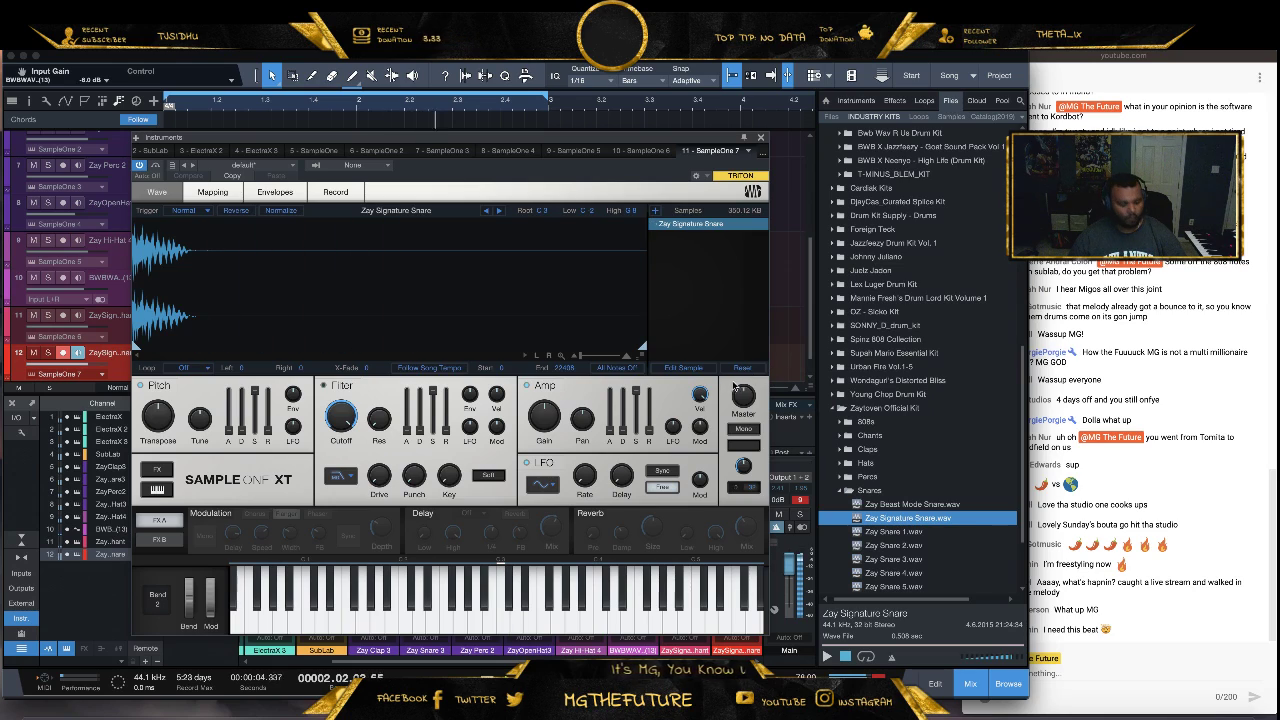
click(760, 138)
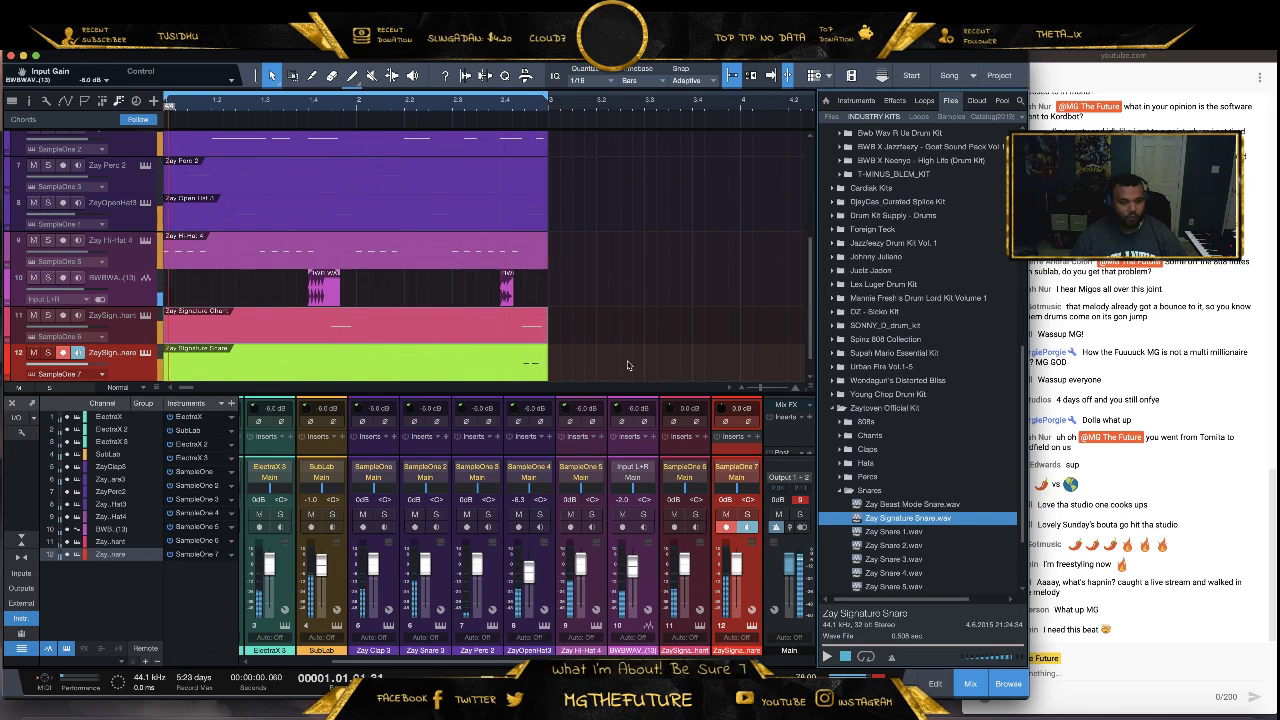
Tighten the two Zay Signature Snare notes in beat 2.4, duplicate them into a four-note roll, and ramp their velocities upward
double_click(515, 372)
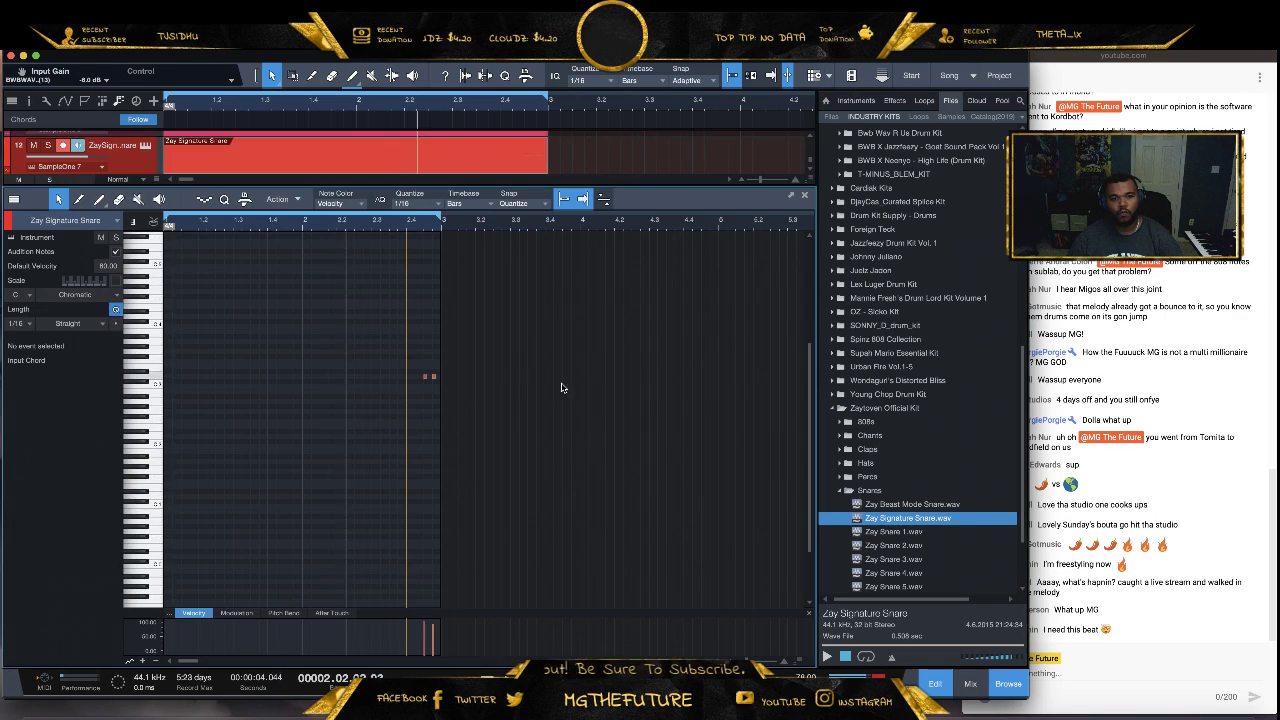
scroll(424, 272, up, 2)
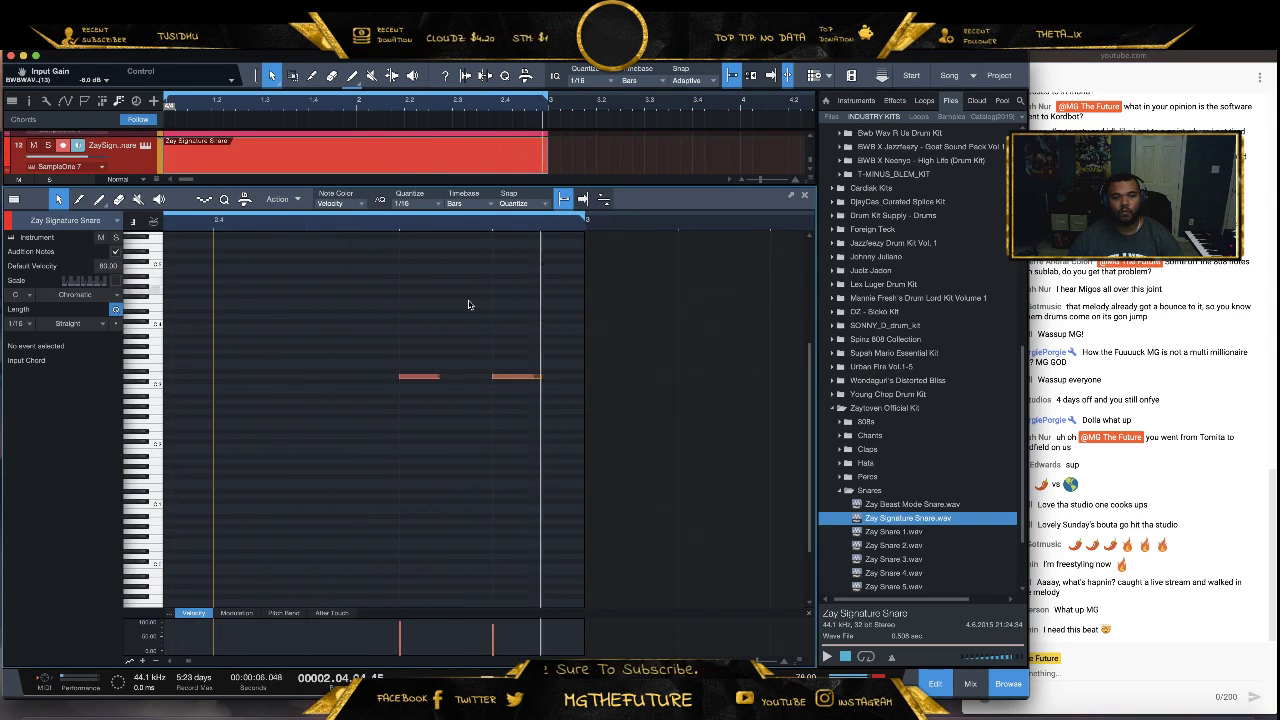
mouse_move(500, 376)
mouse_down()
mouse_move(452, 378)
mouse_move(372, 417)
mouse_move(378, 350)
mouse_up()
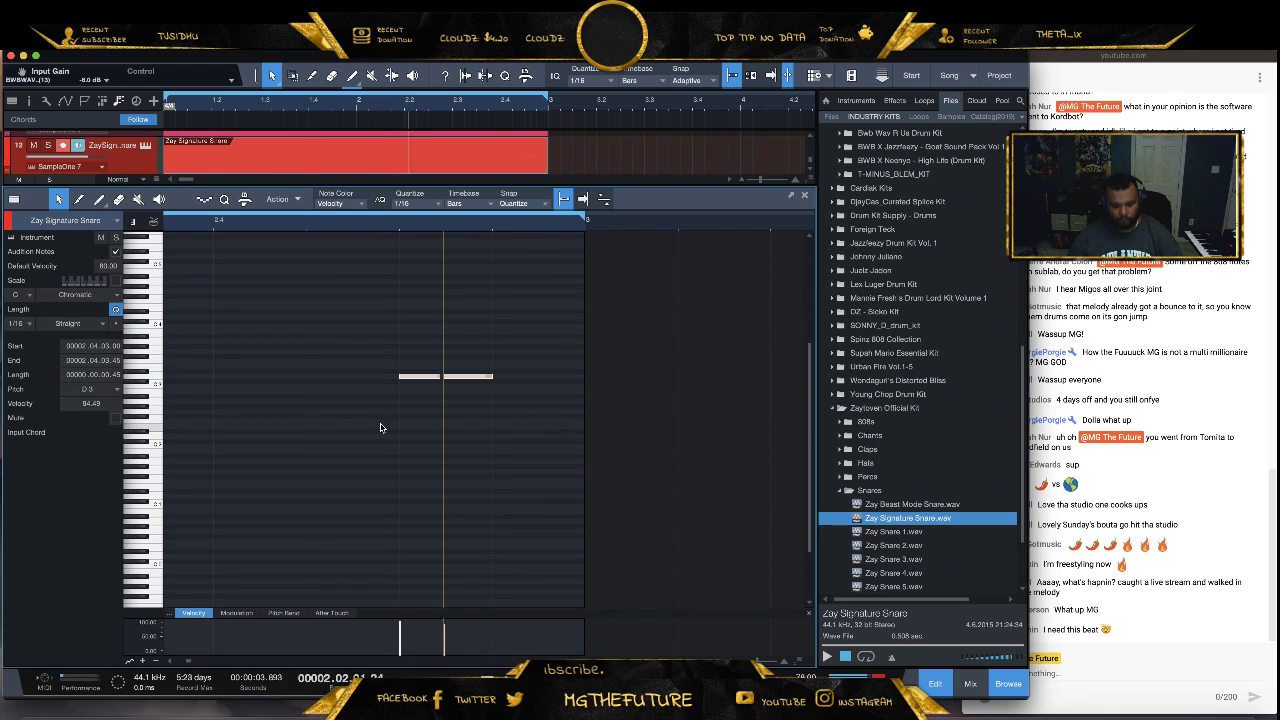
key(ctrl+d)
key(ctrl+d)
drag(507, 375, 509, 380)
click(509, 443)
mouse_move(398, 653)
mouse_down()
mouse_move(494, 634)
mouse_move(493, 650)
mouse_move(583, 643)
mouse_move(480, 629)
mouse_move(445, 654)
mouse_move(491, 632)
mouse_up()
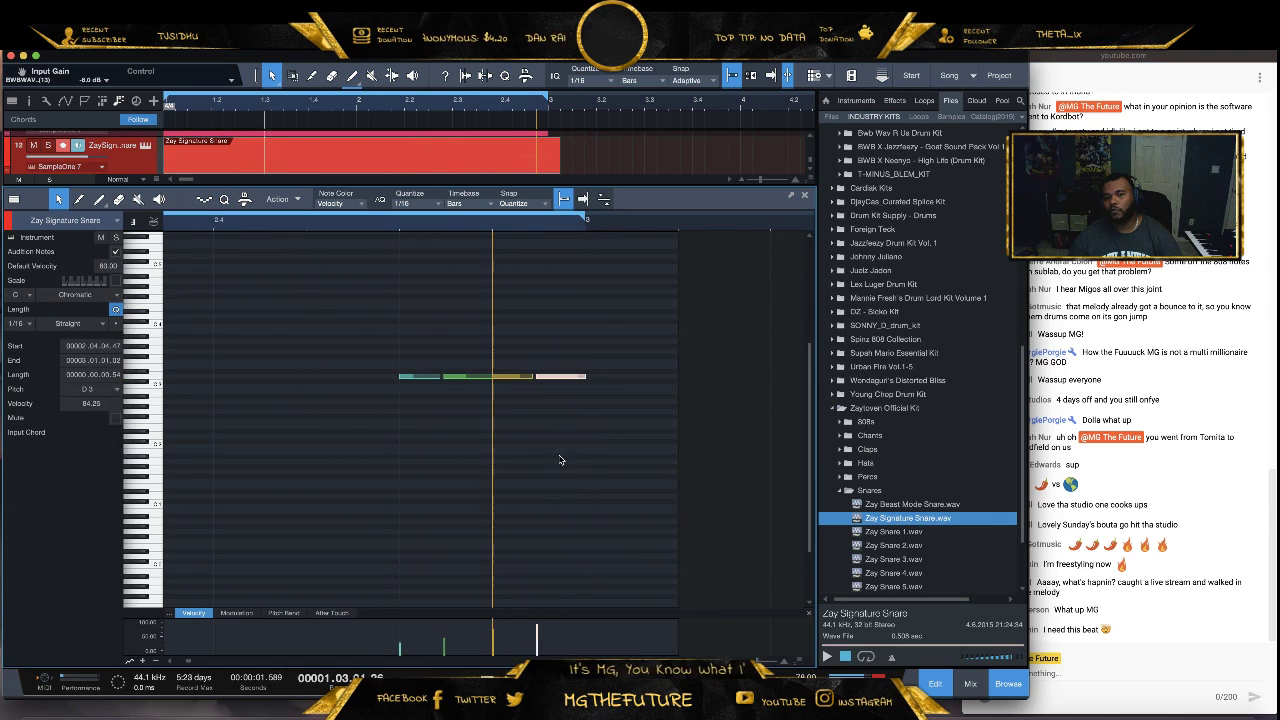
Delete the last note of the snare roll and trim the Zay Signature Snare part to end at bar 3
click(570, 376)
key(Delete)
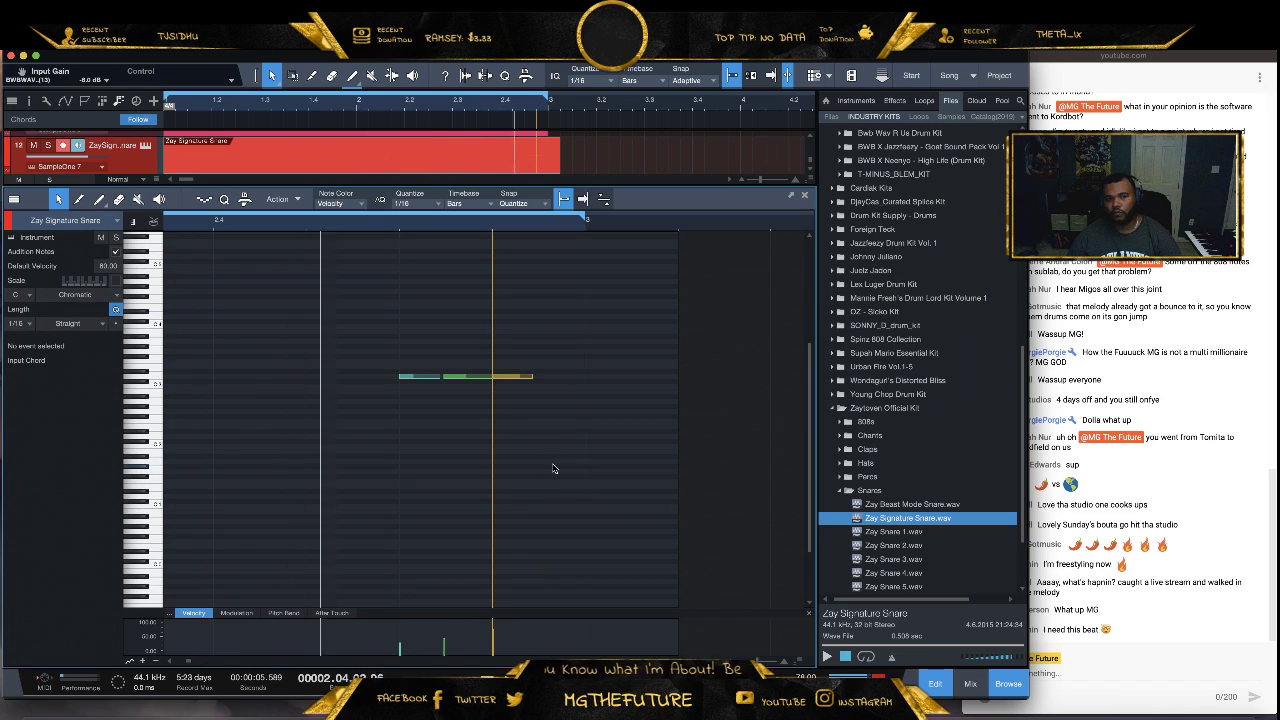
click(806, 200)
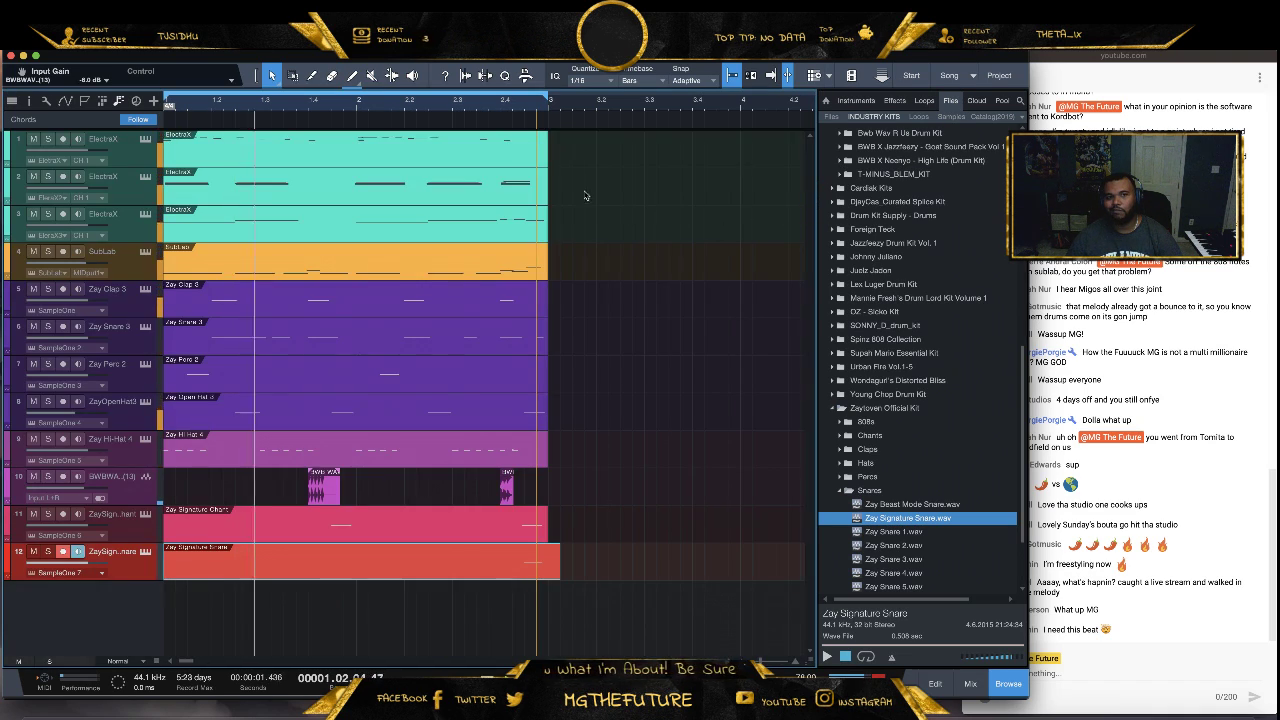
drag(557, 568, 548, 568)
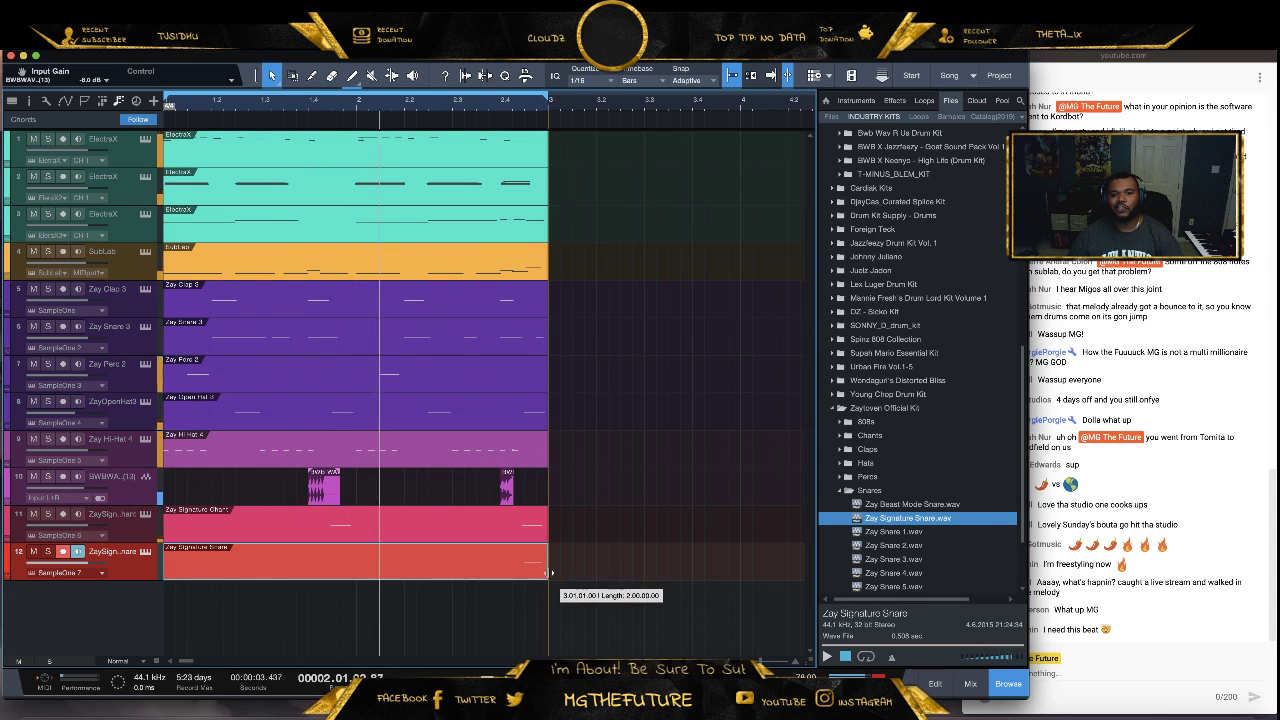
Add another ElectraX instrument on a new track above SubLab and open its XP - TTS - Sli'merre XP patch bank
click(856, 100)
drag(895, 300, 112, 246)
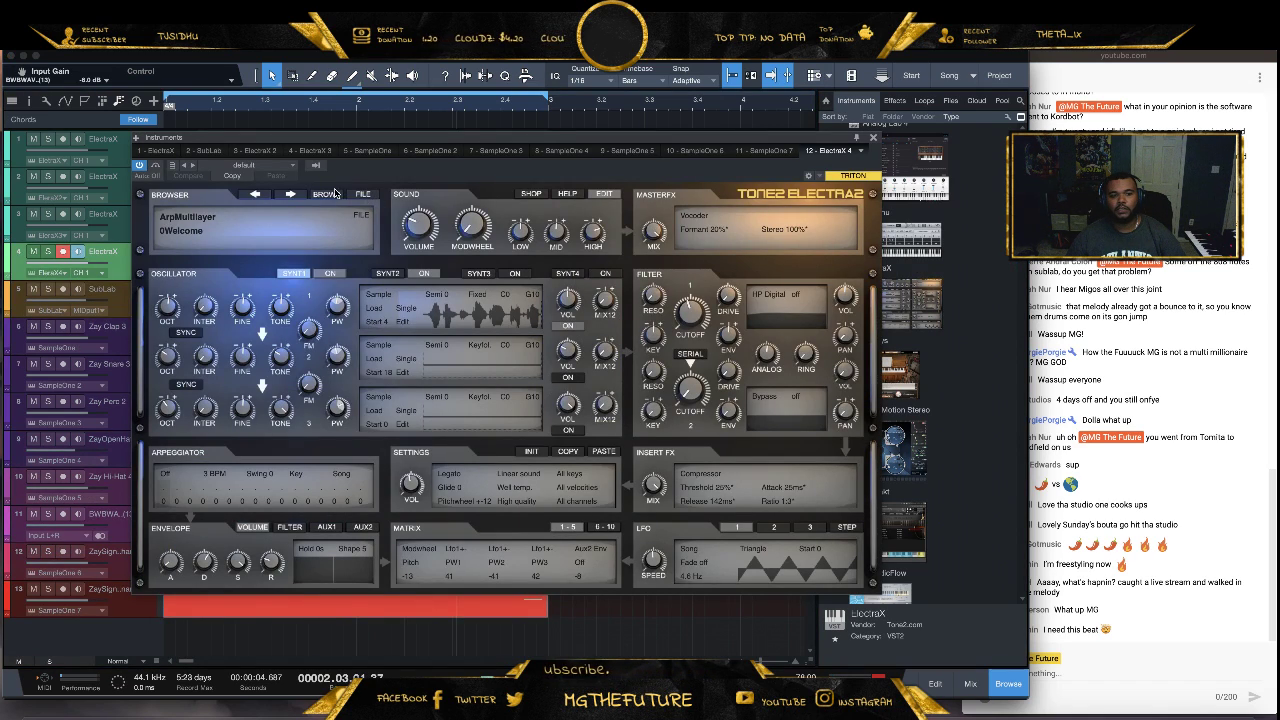
click(333, 194)
click(210, 467)
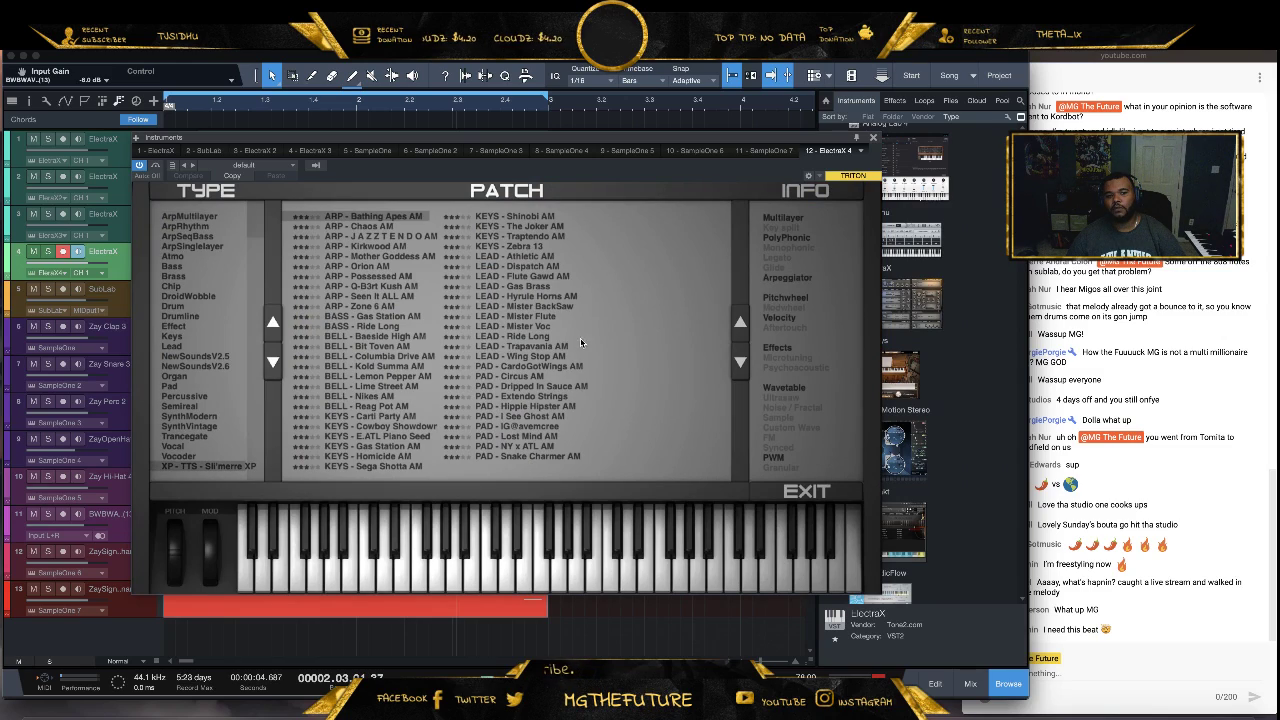
Audition the LEAD patches Mister Flute, Hyrule Horns AM and Gas Brass, and load LEAD - Flute Gawd AM
click(522, 318)
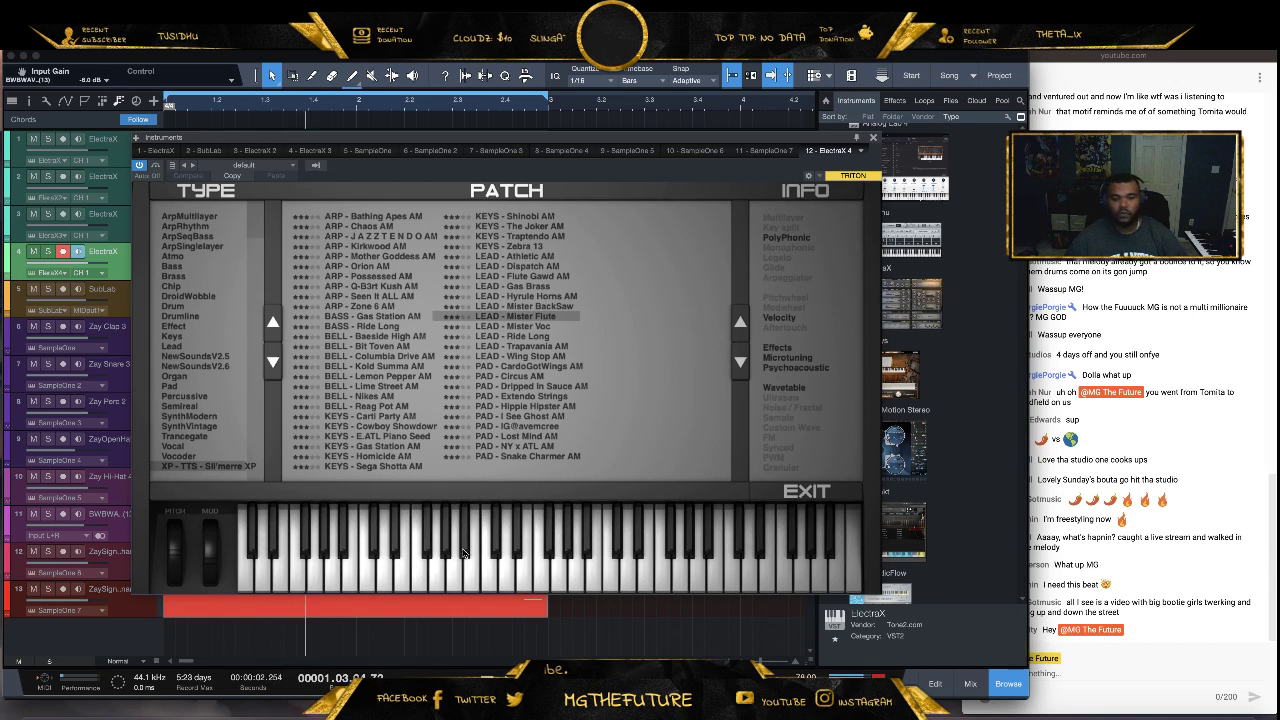
click(536, 298)
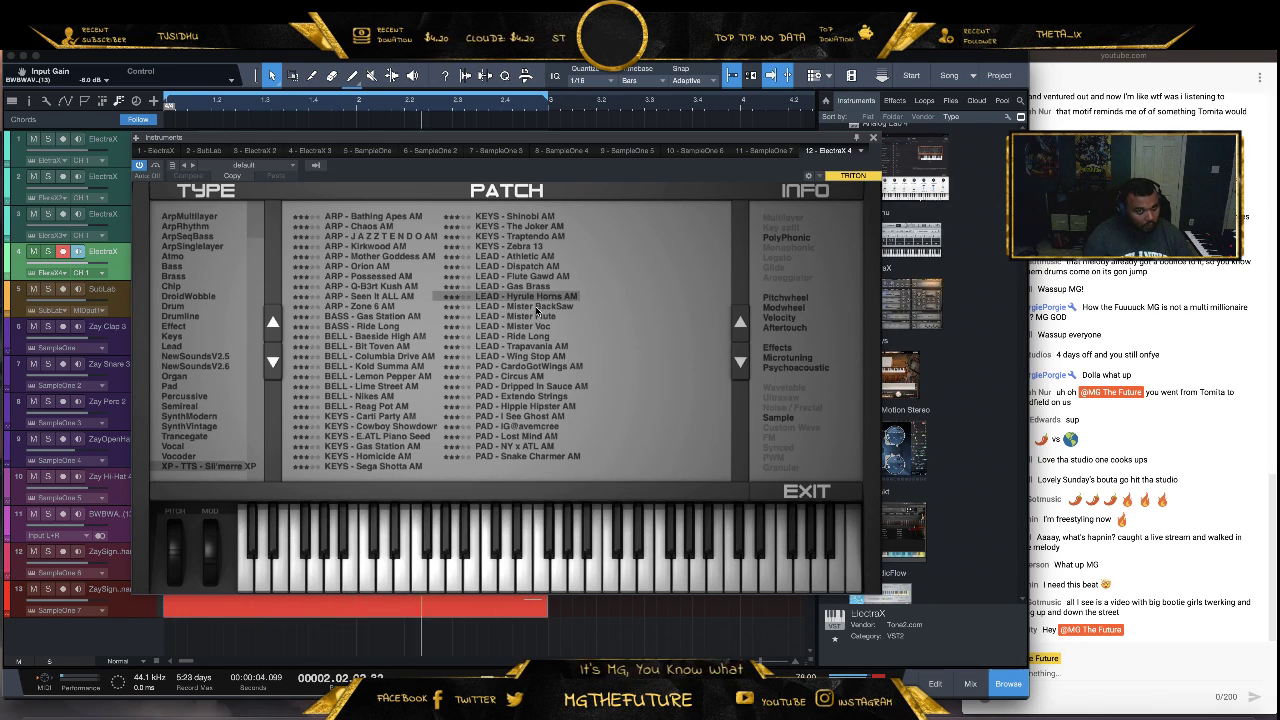
click(543, 286)
click(543, 277)
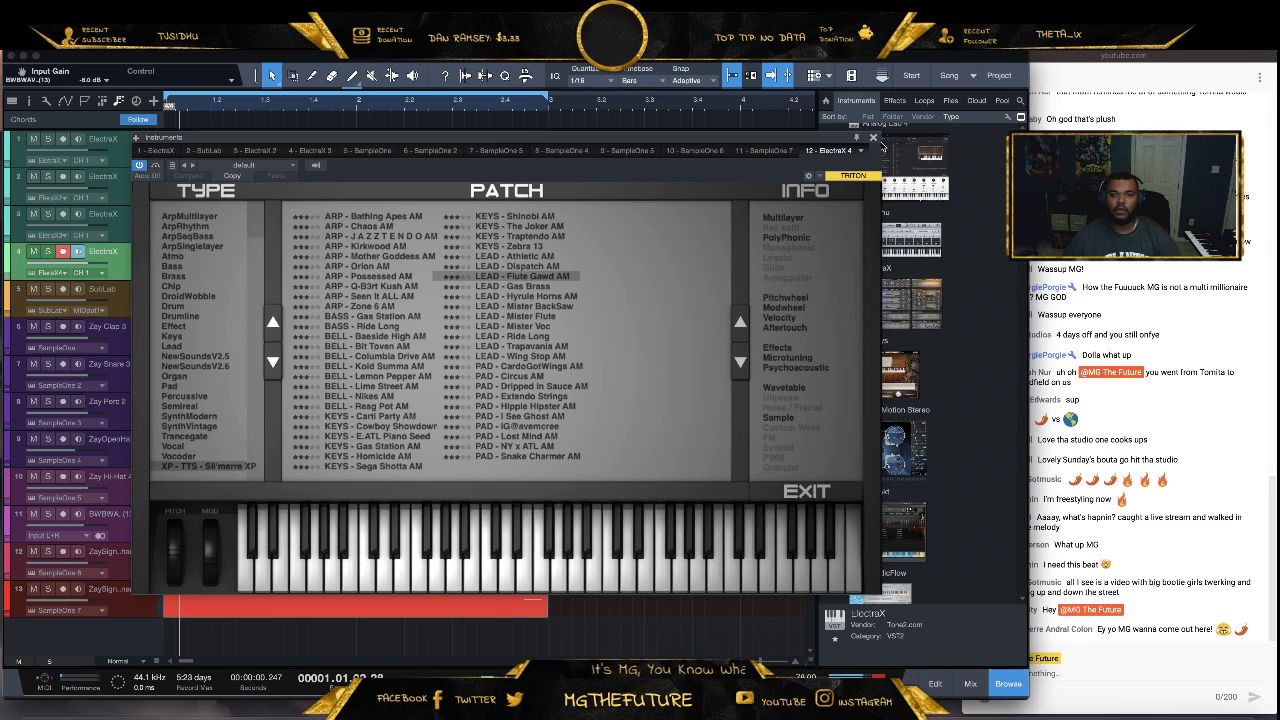
Close the instrument window and record a two-bar flute melody on the new ElectraX track from the song start
click(875, 139)
key(Home)
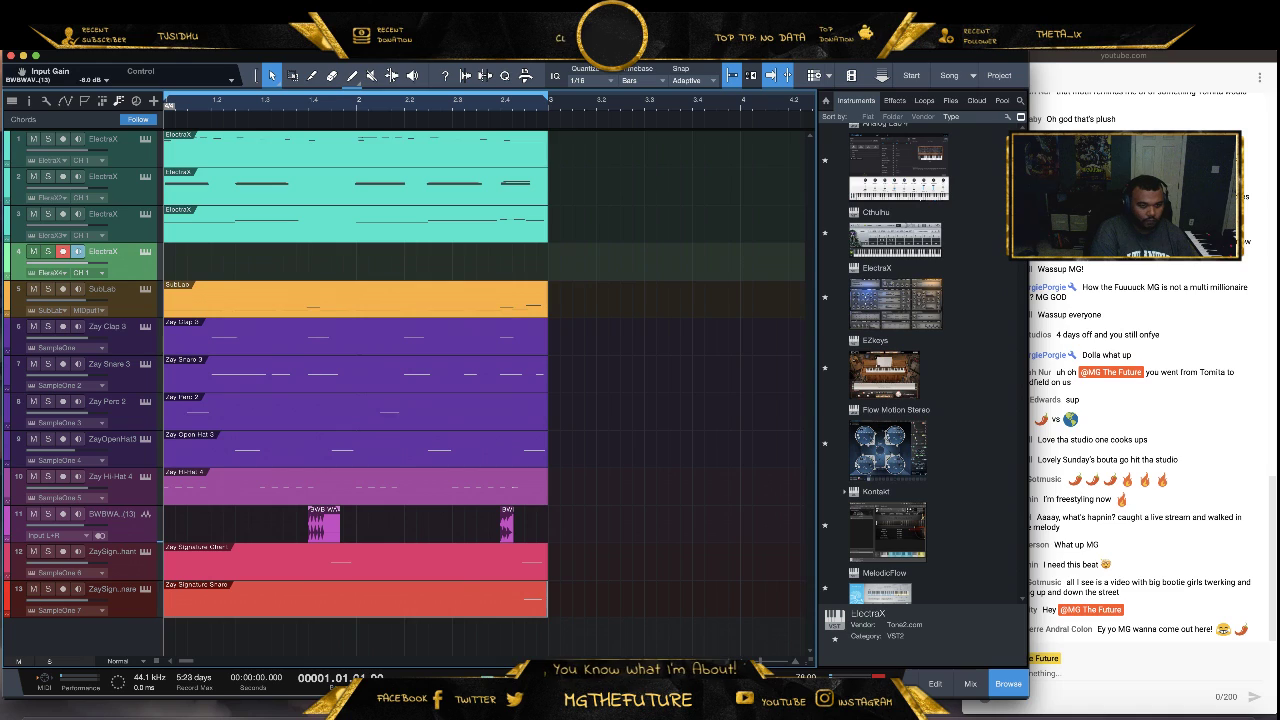
key(KP_Multiply)
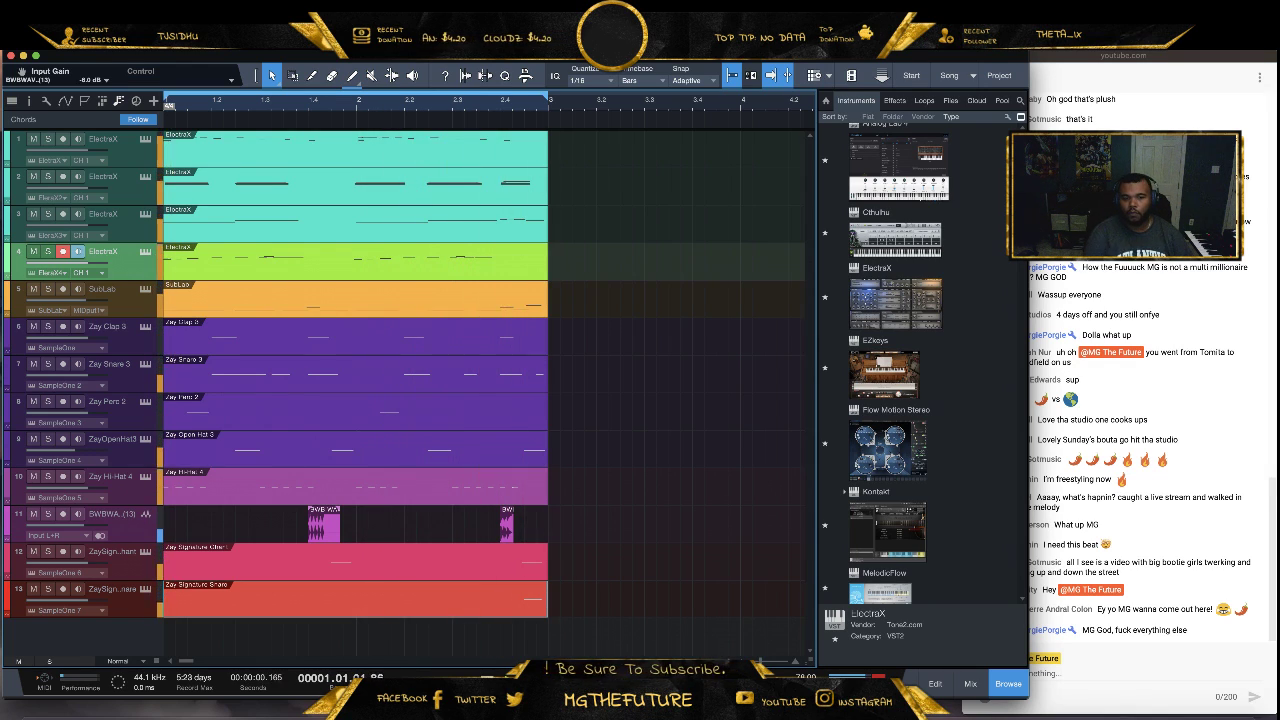
Open the new ElectraX melody in the note editor and quantize the selected notes in bars 1 and 2 to the 1/16 grid
double_click(285, 260)
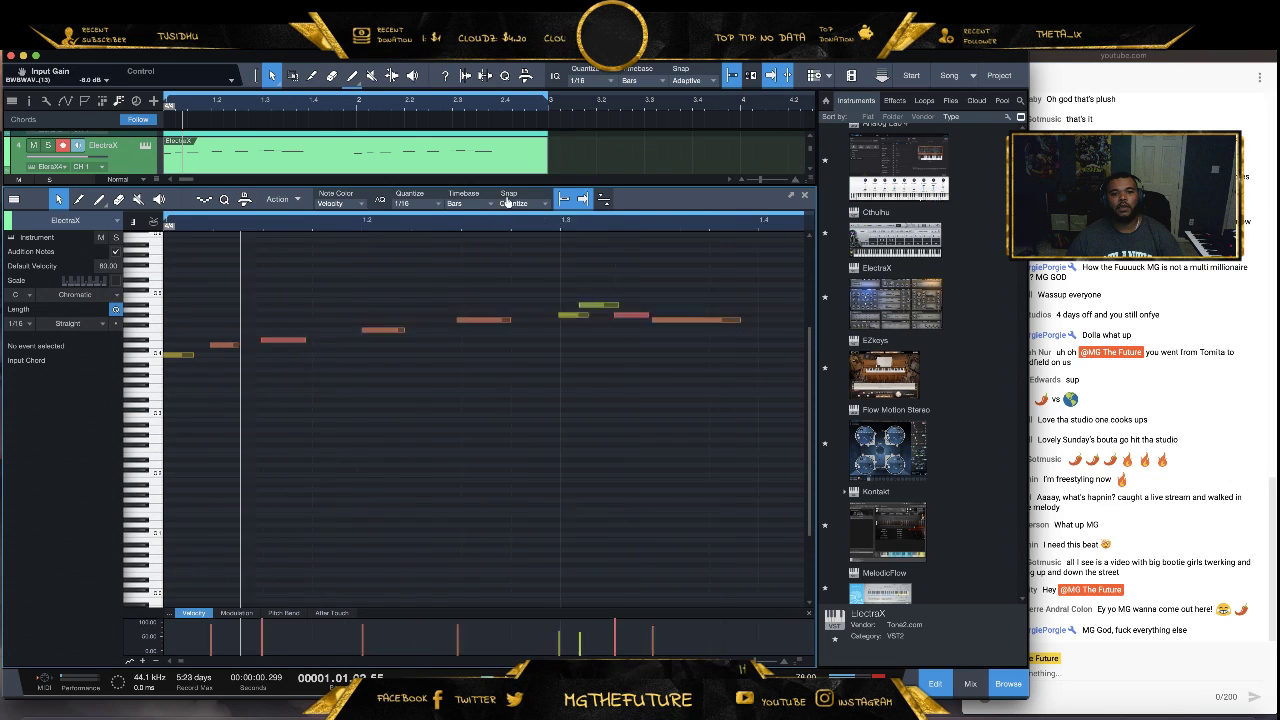
scroll(508, 222, down, 3)
drag(474, 307, 421, 340)
drag(332, 302, 81, 437)
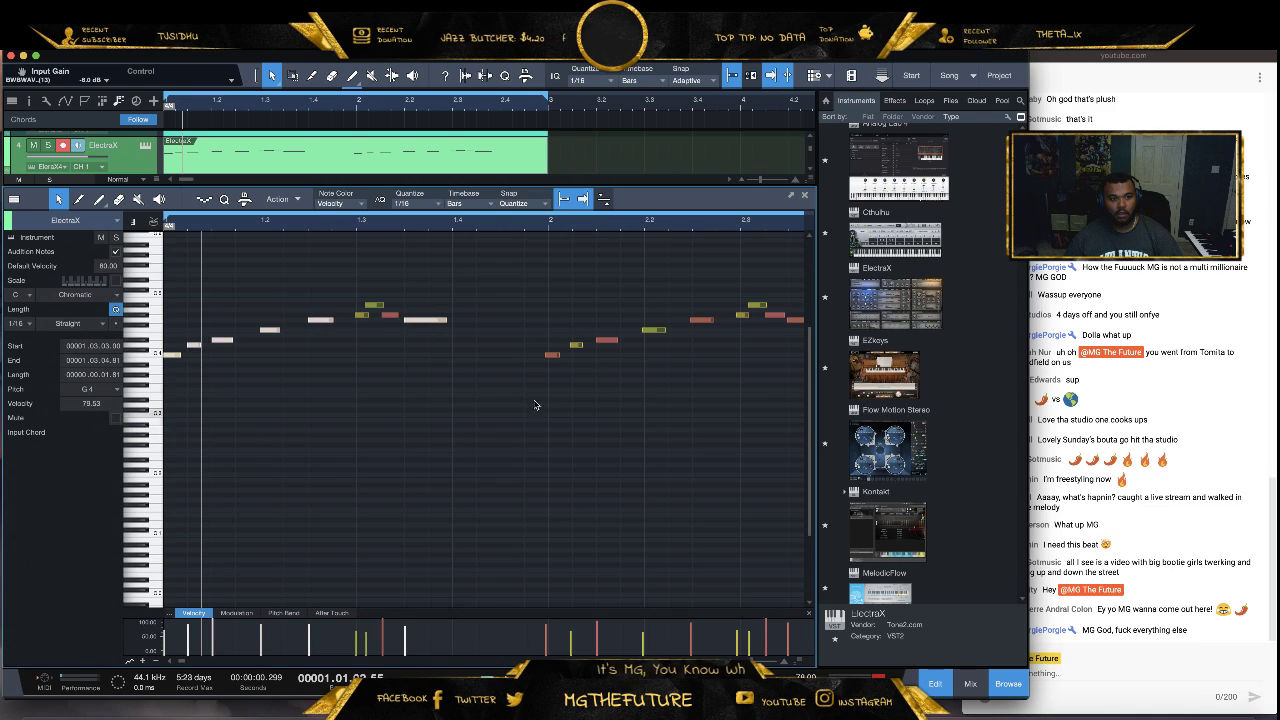
click(545, 348)
drag(548, 262, 712, 434)
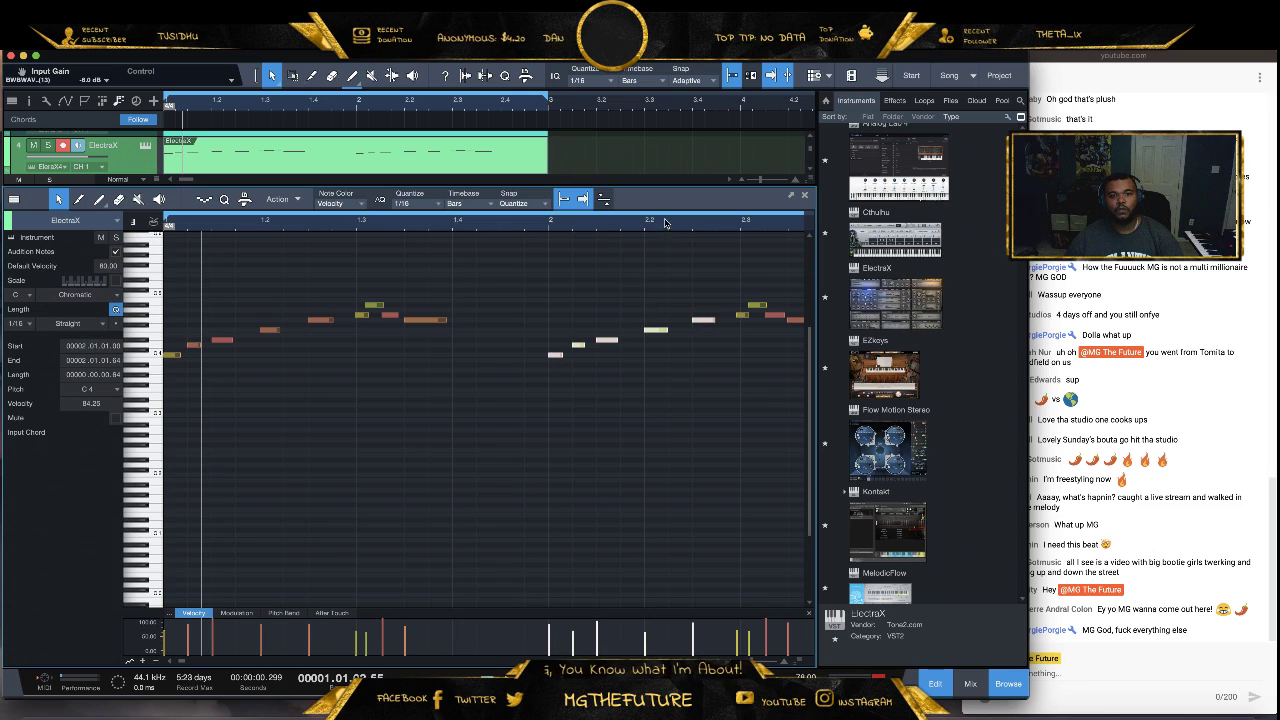
scroll(665, 222, down, 2)
click(595, 320)
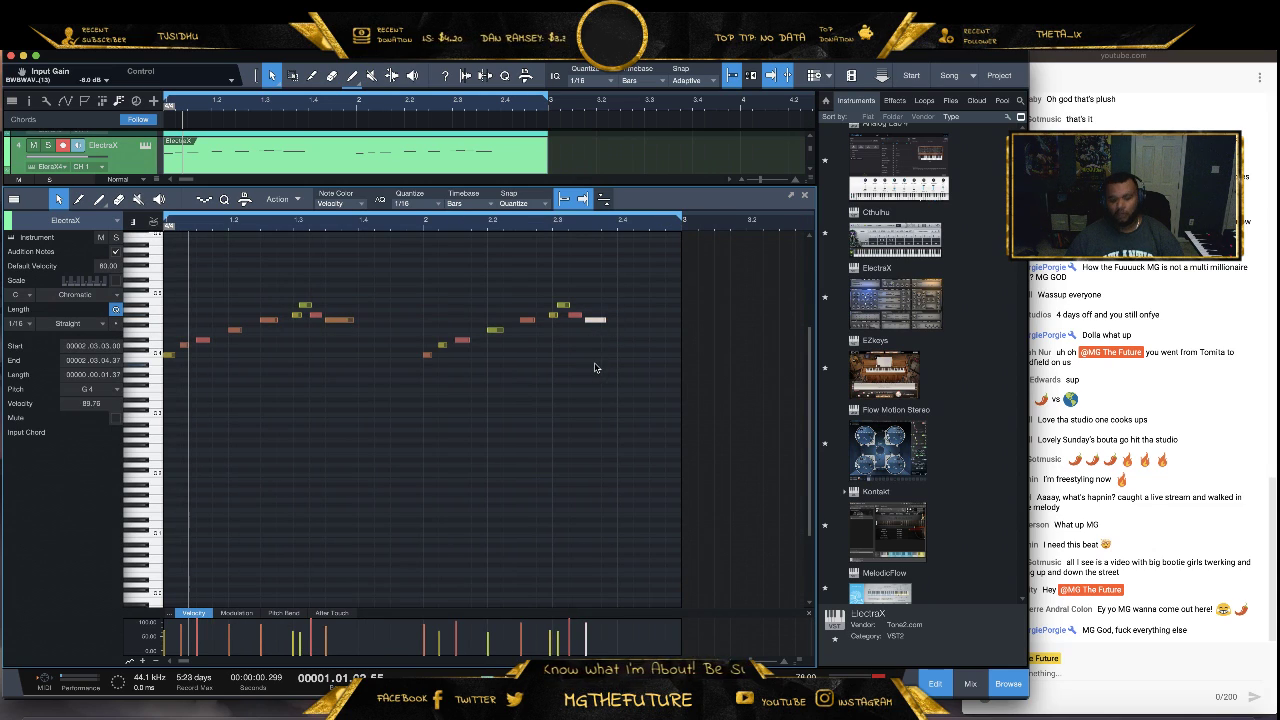
Overdub two more notes at the end of bar 1 in the ElectraX melody and close the note editor
key(space)
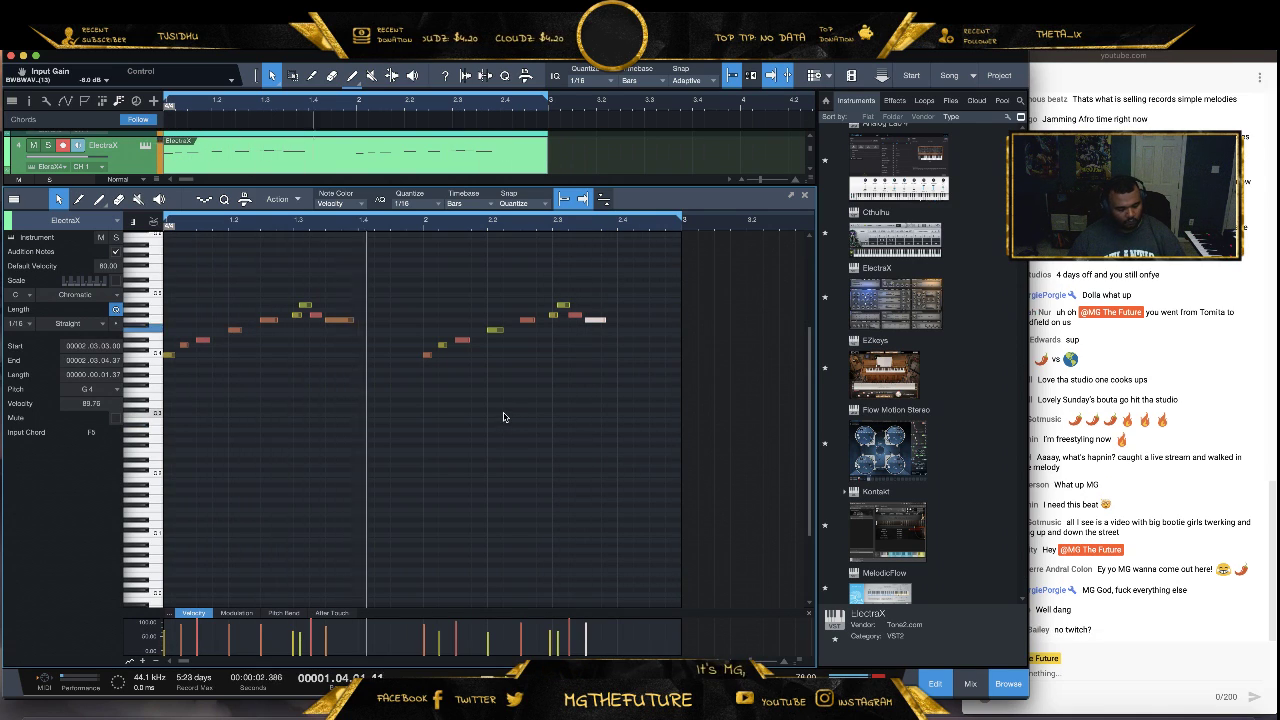
click(654, 432)
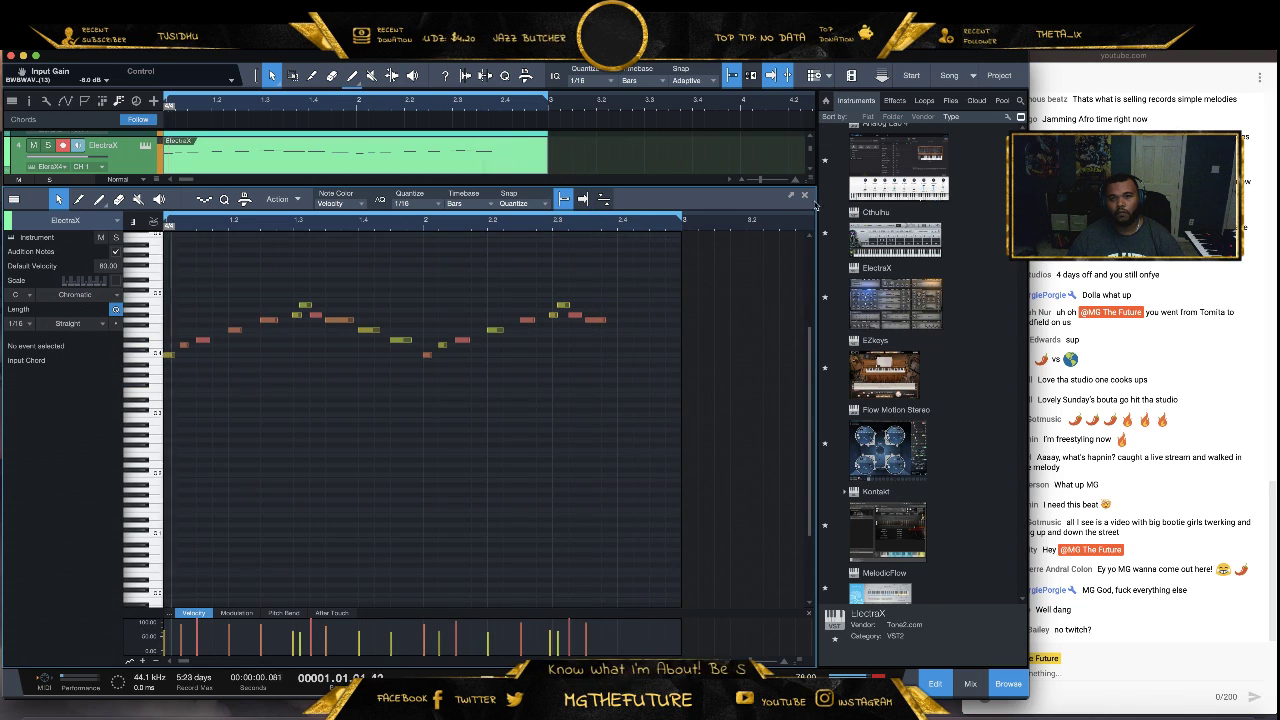
click(935, 683)
Show the mixer and set the ElectraX 4 channel's input gain to -6 dB
click(969, 684)
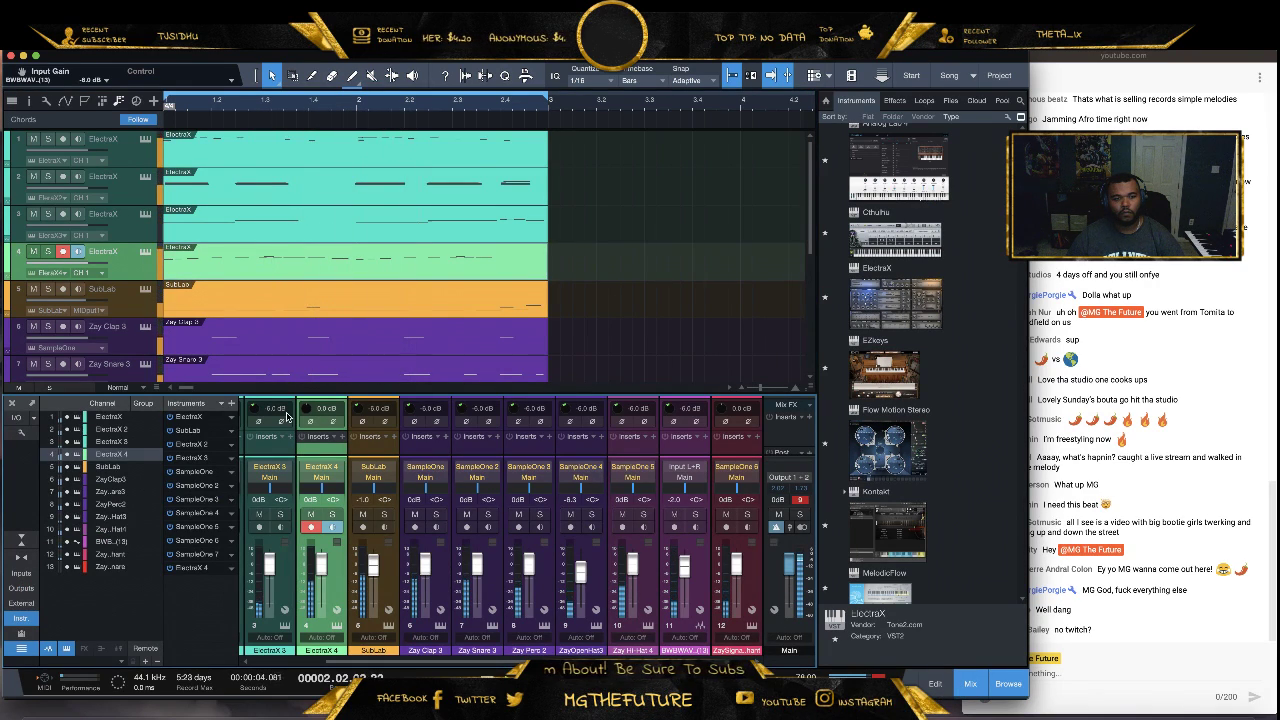
click(326, 408)
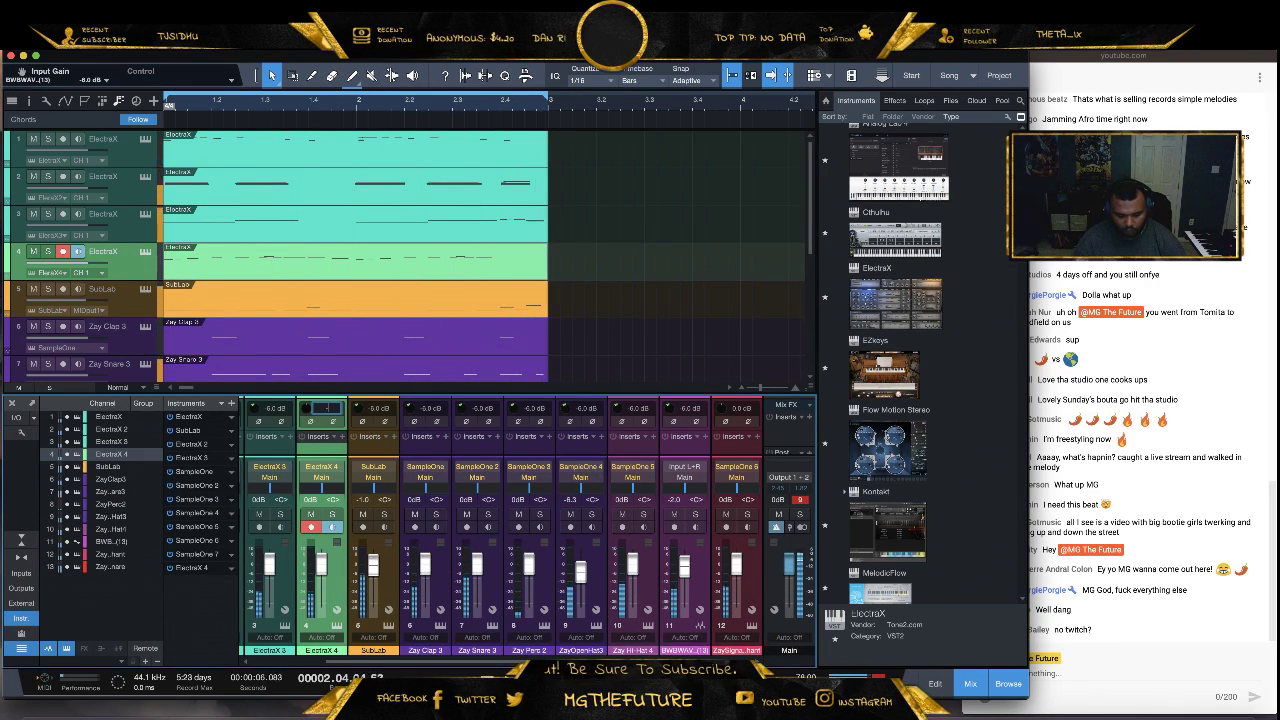
key(Return)
scroll(651, 655, right, 2)
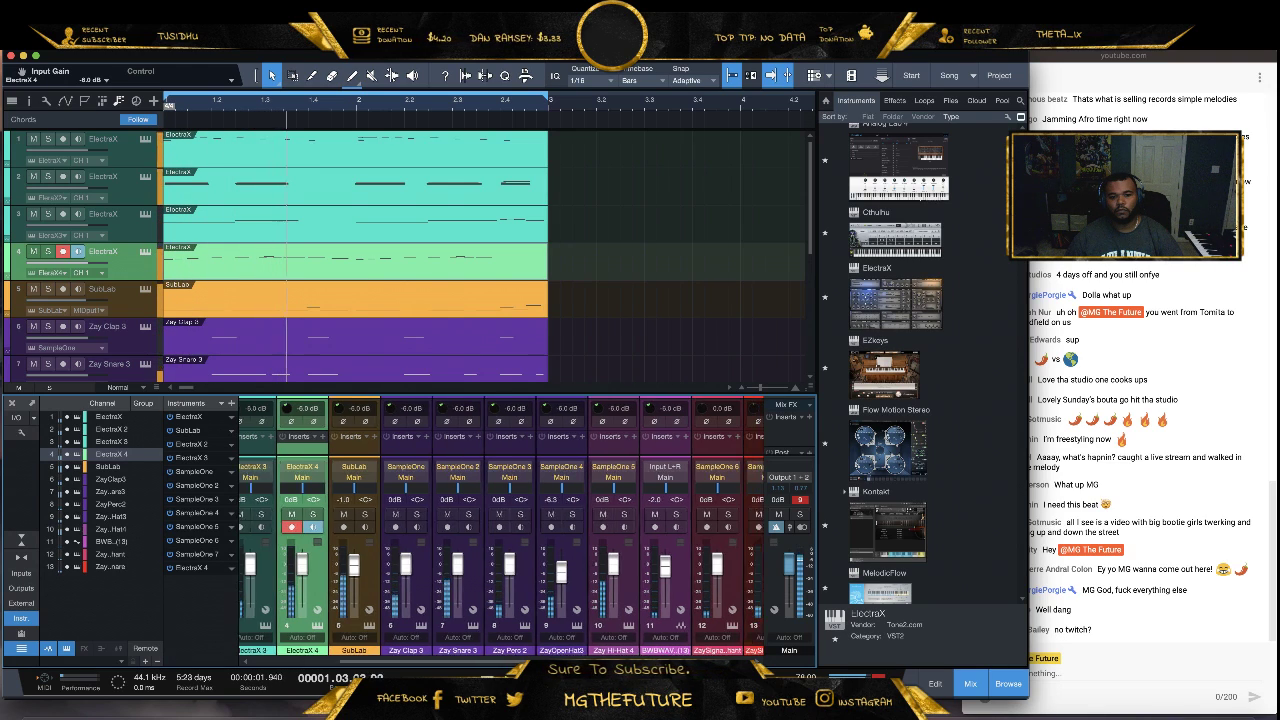
Set the input gain of the Zay Signature Chant and Snare channels to -6 dB and hide the mixer
click(752, 585)
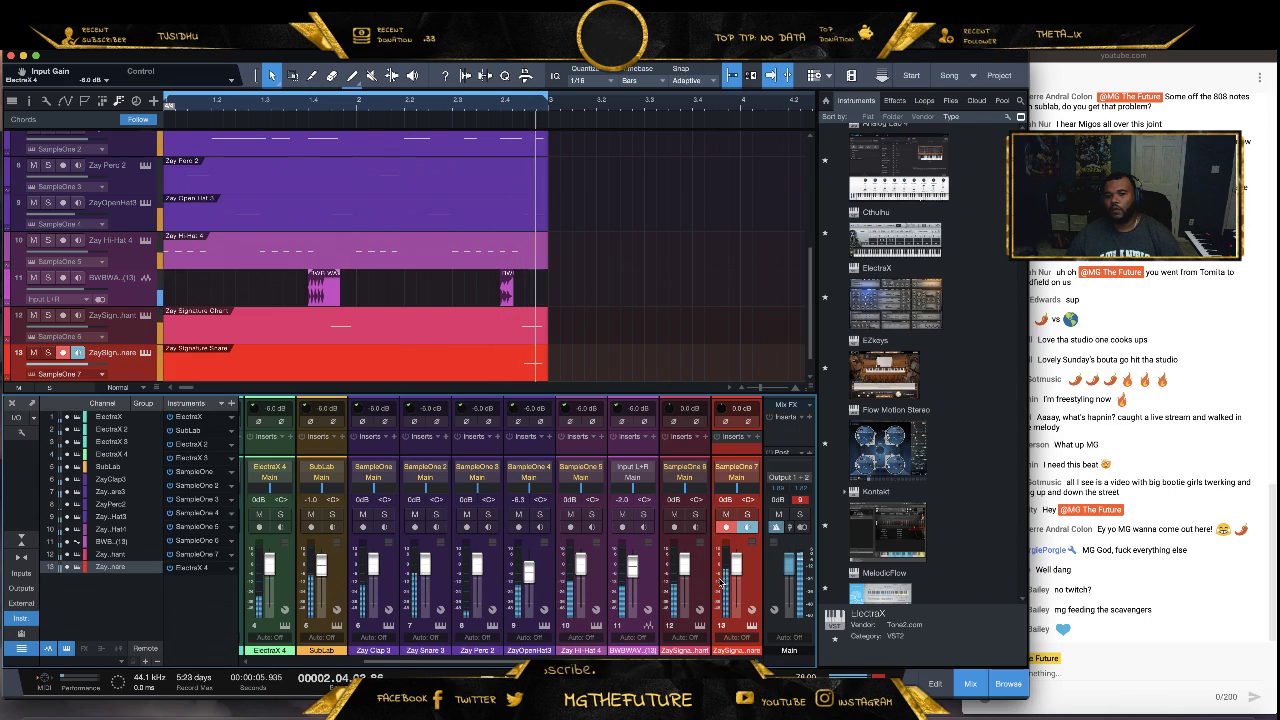
click(683, 470)
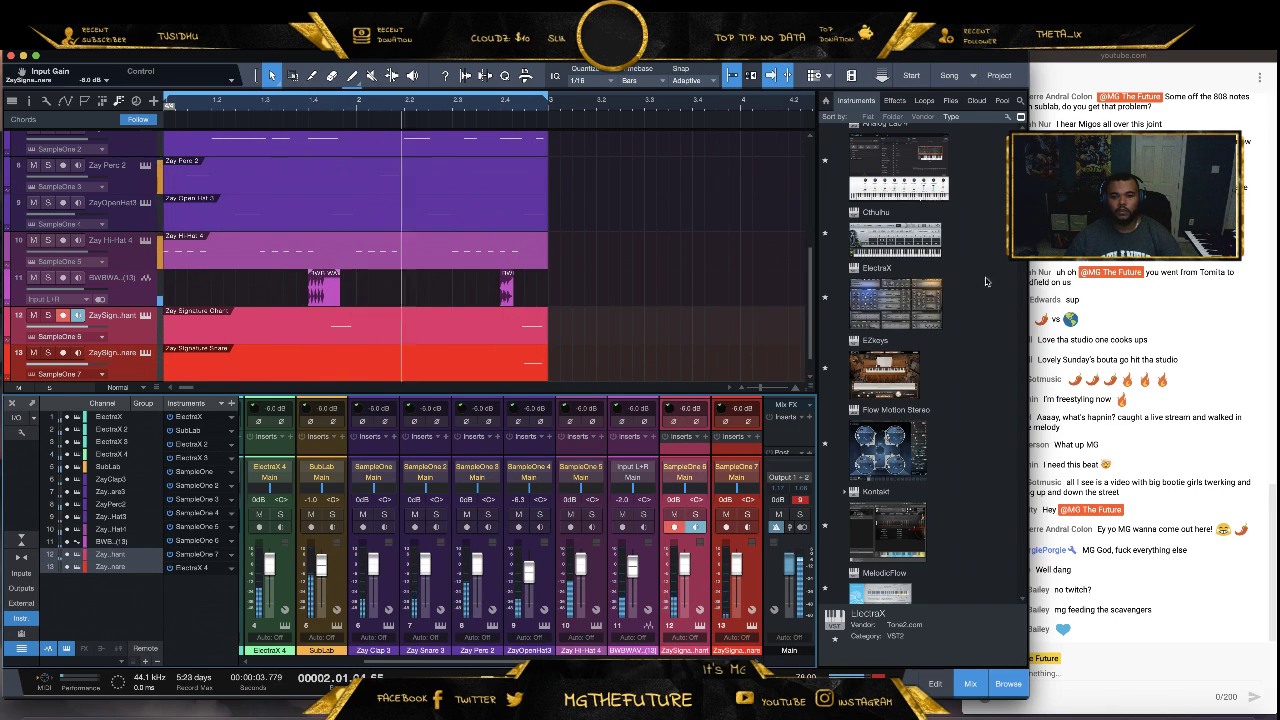
click(970, 683)
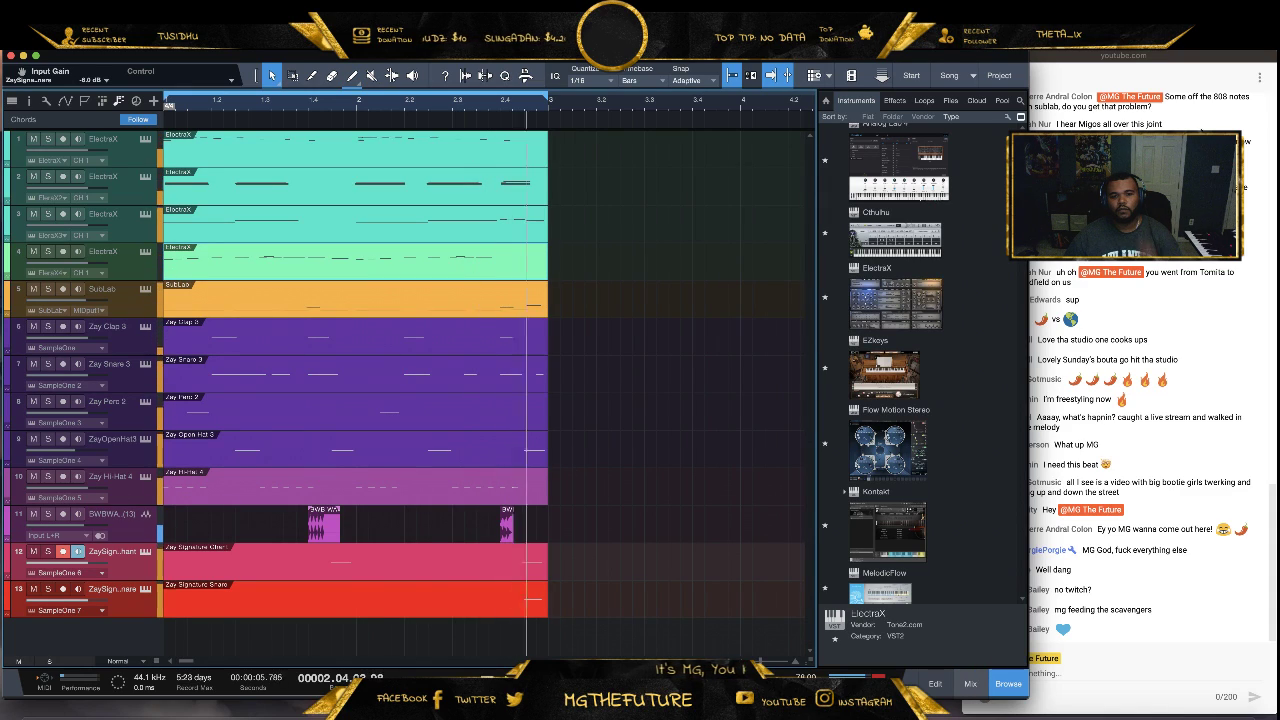
Add another ElectraX instrument track and audition the patches E.ATL Piano Seed, Mother Goddess AM and Possessed AM from its patch browser
drag(895, 300, 133, 317)
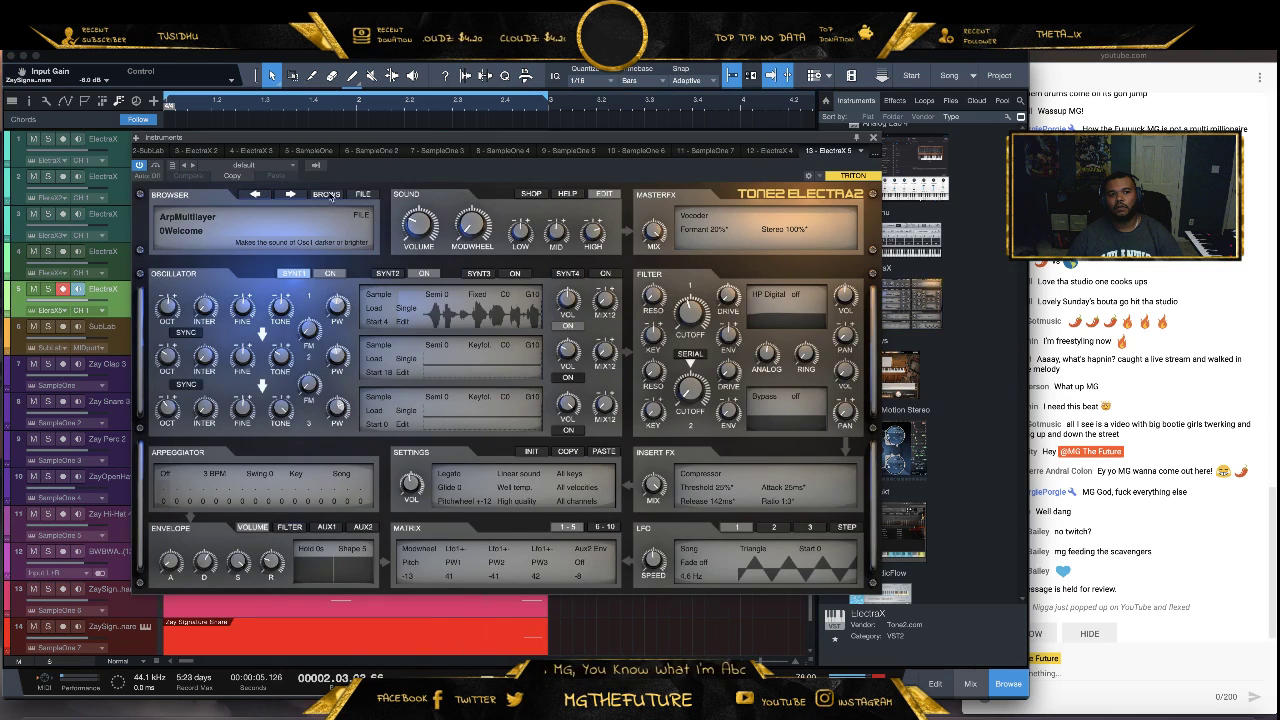
click(327, 194)
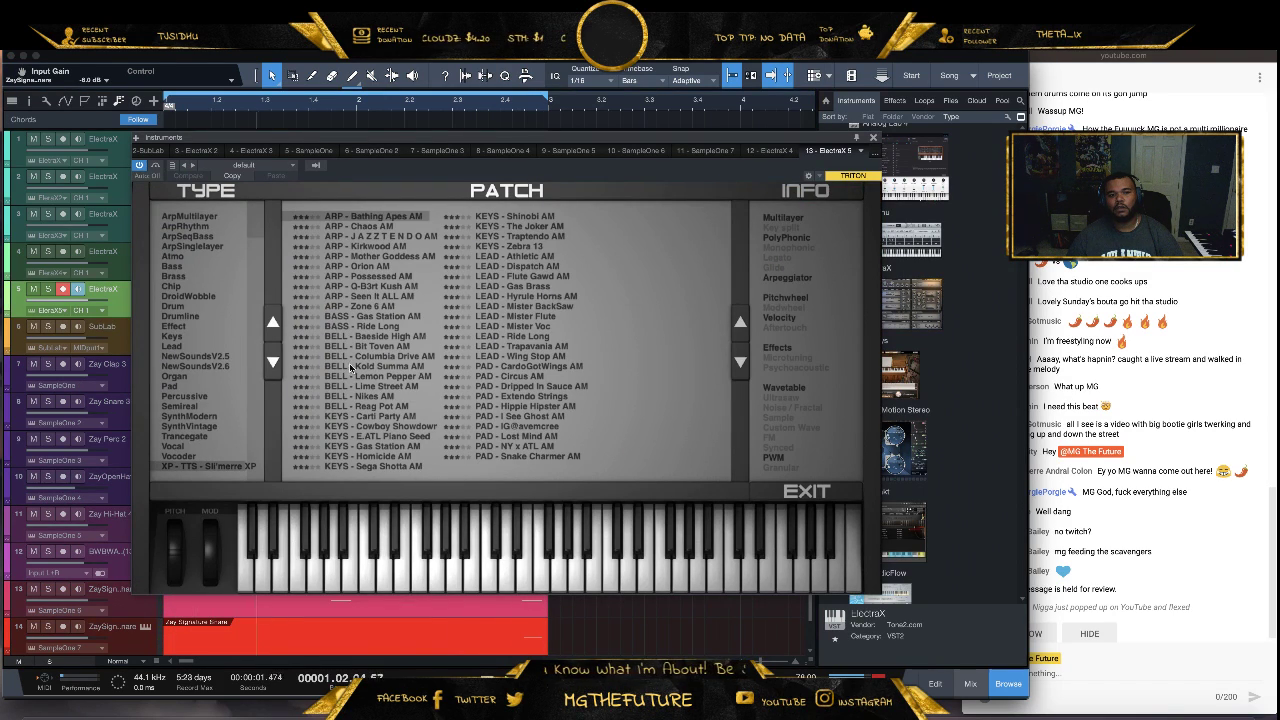
click(391, 438)
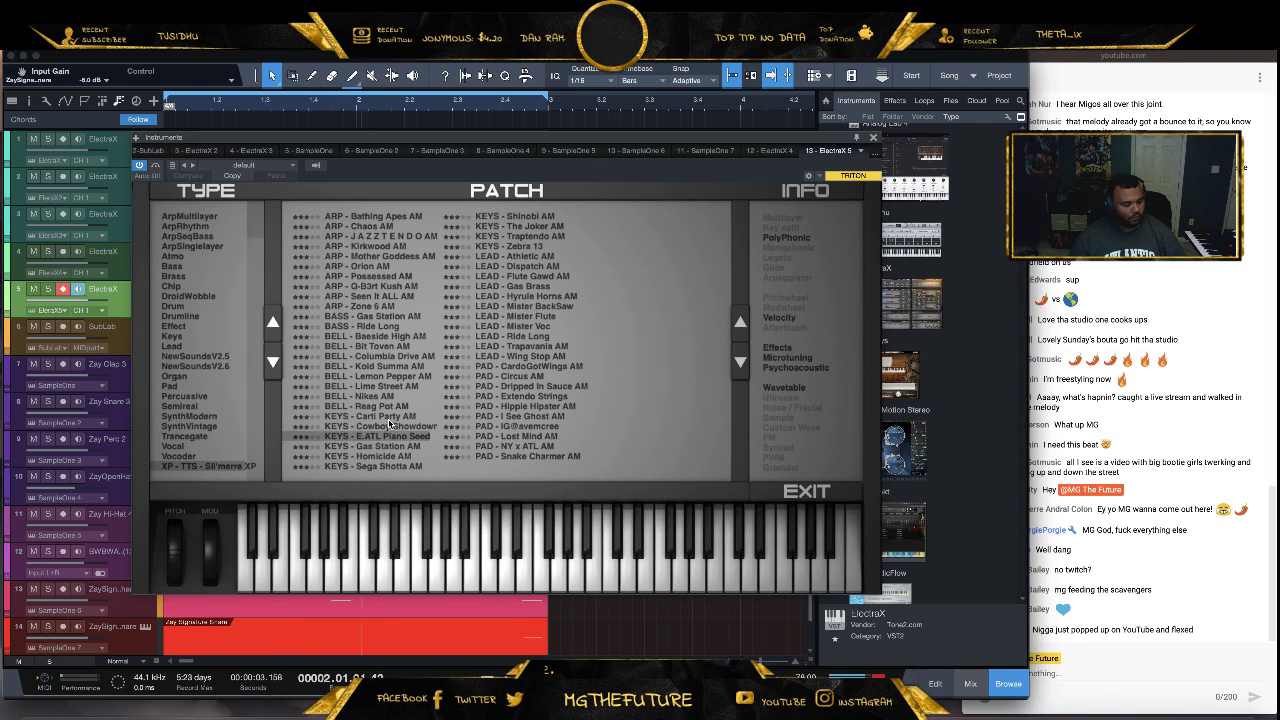
click(365, 257)
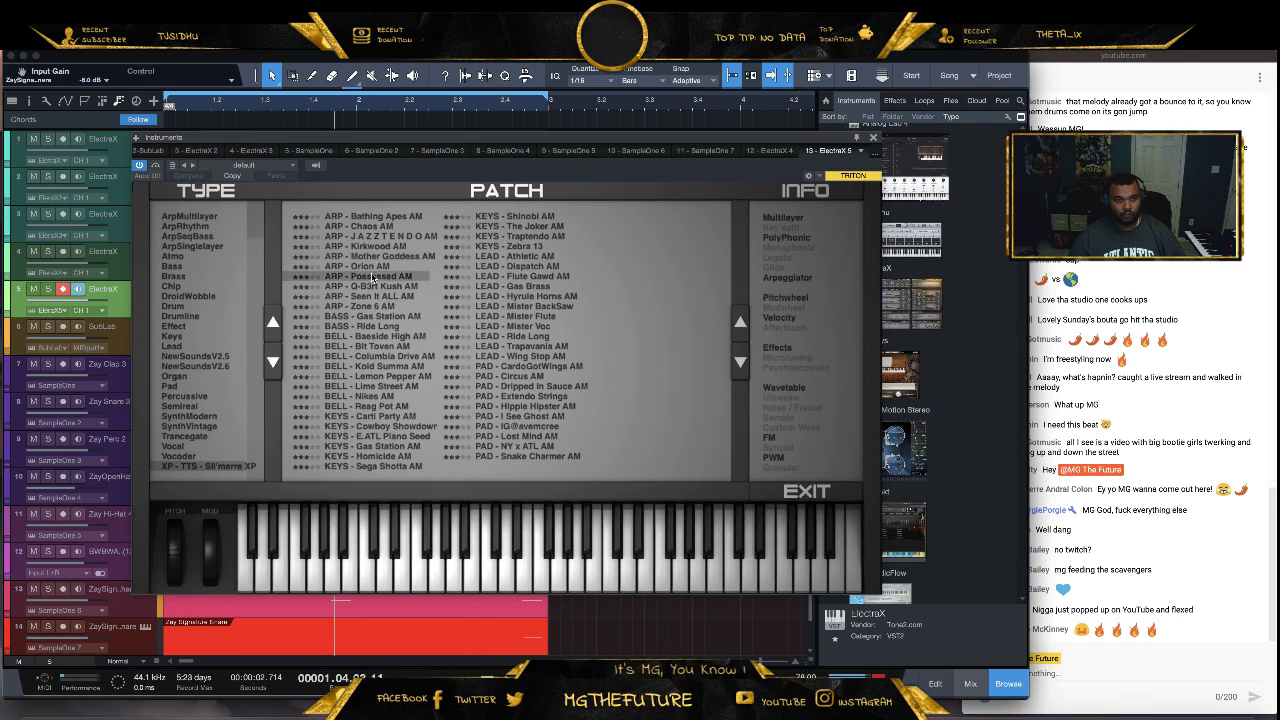
click(370, 277)
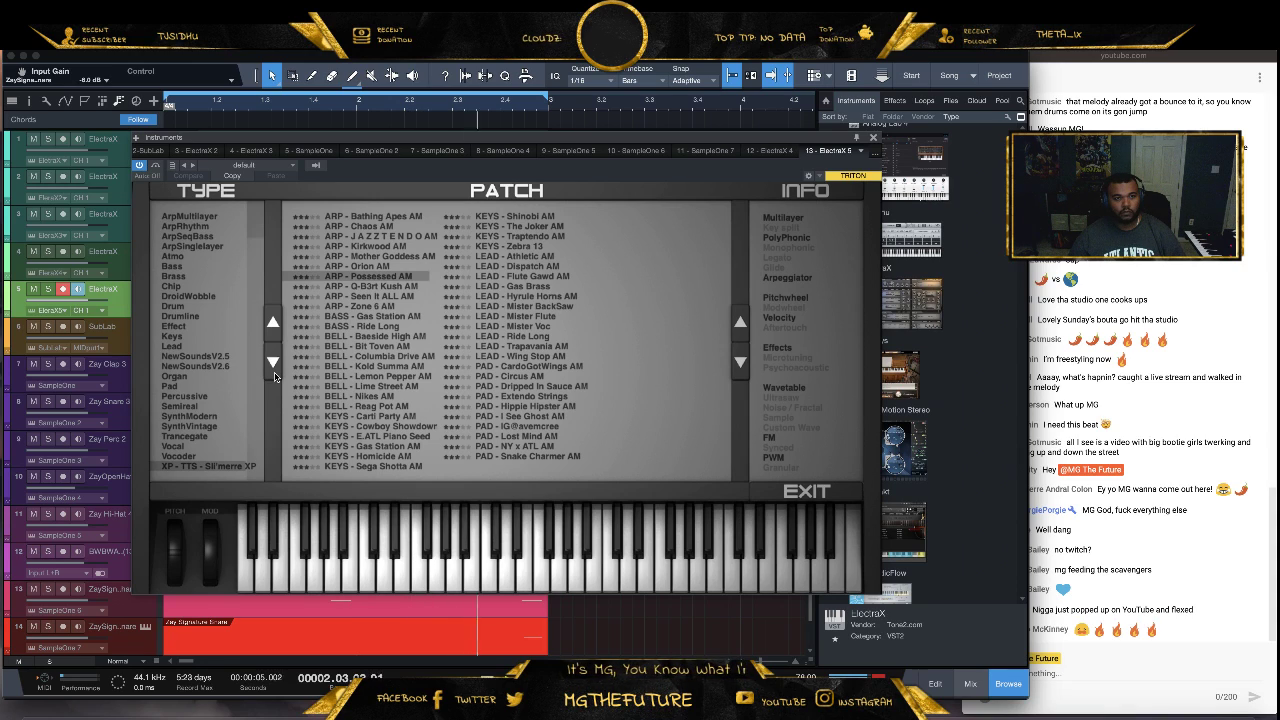
Audition the ARP patches China Town Gang, HeadCase AM, Nose Blower AM and On Acid AM in the XP1 - ABSTRACT ART bank
click(273, 370)
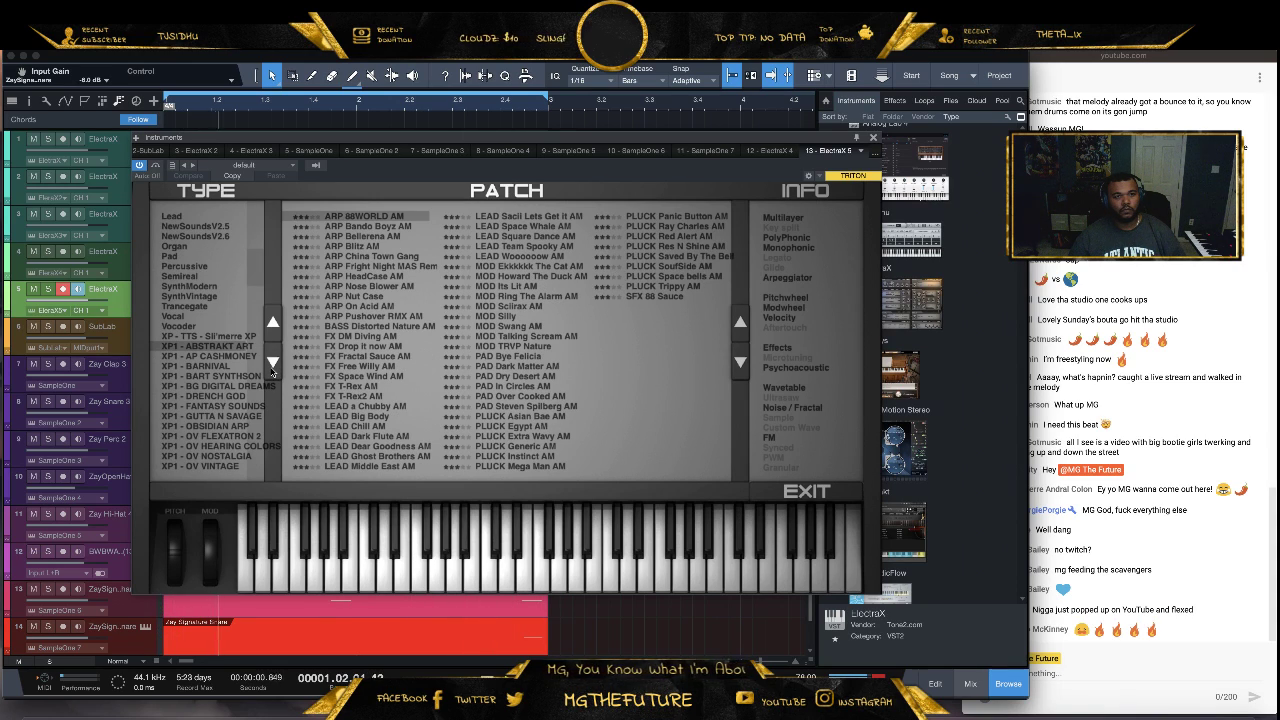
click(378, 260)
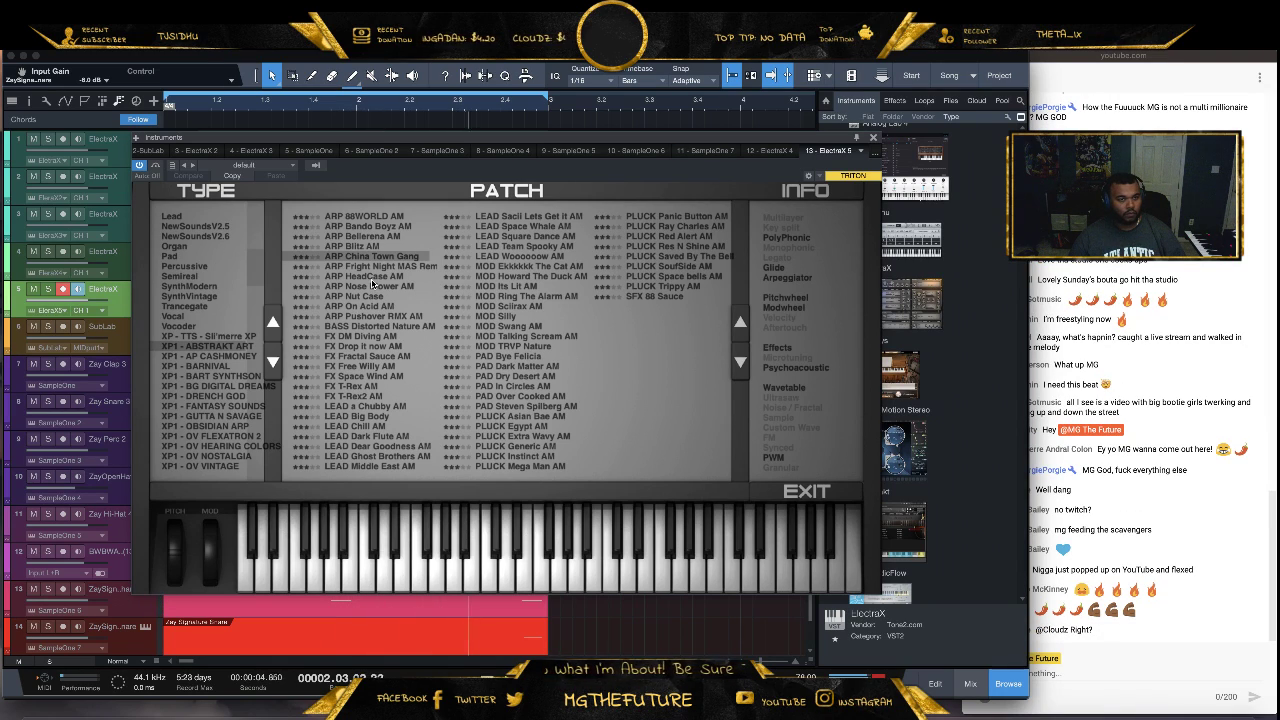
click(371, 277)
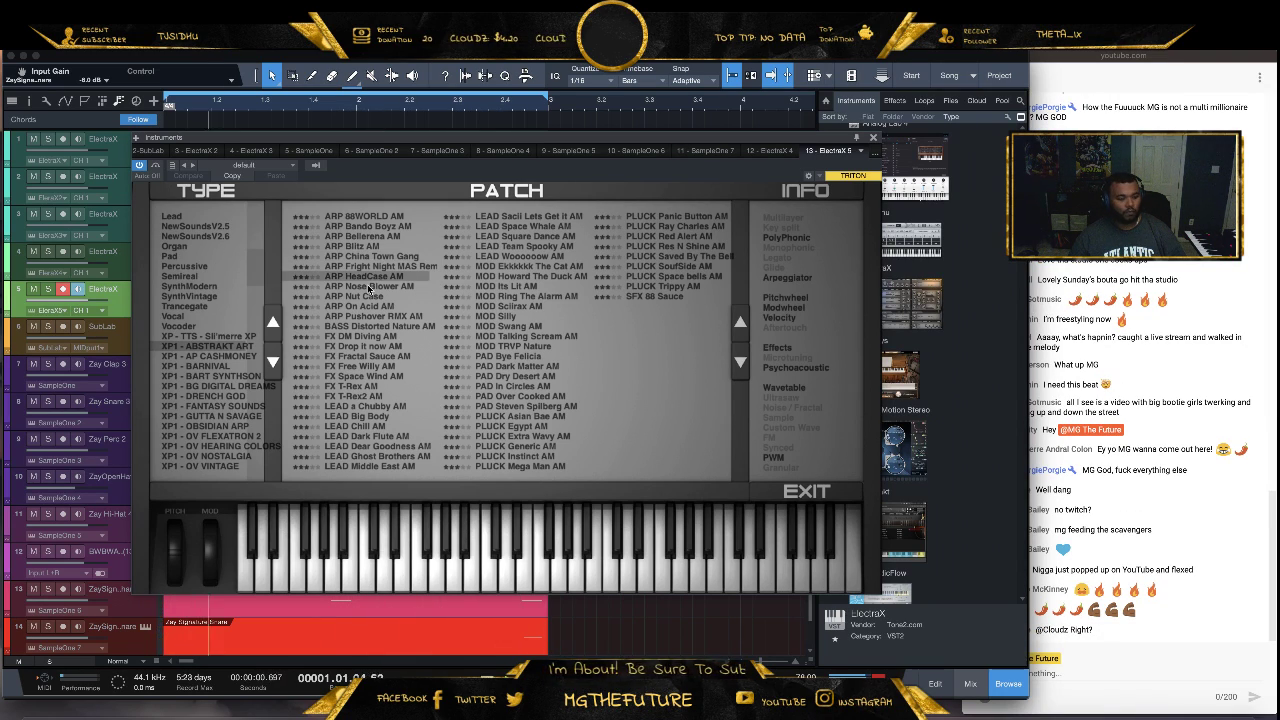
click(369, 287)
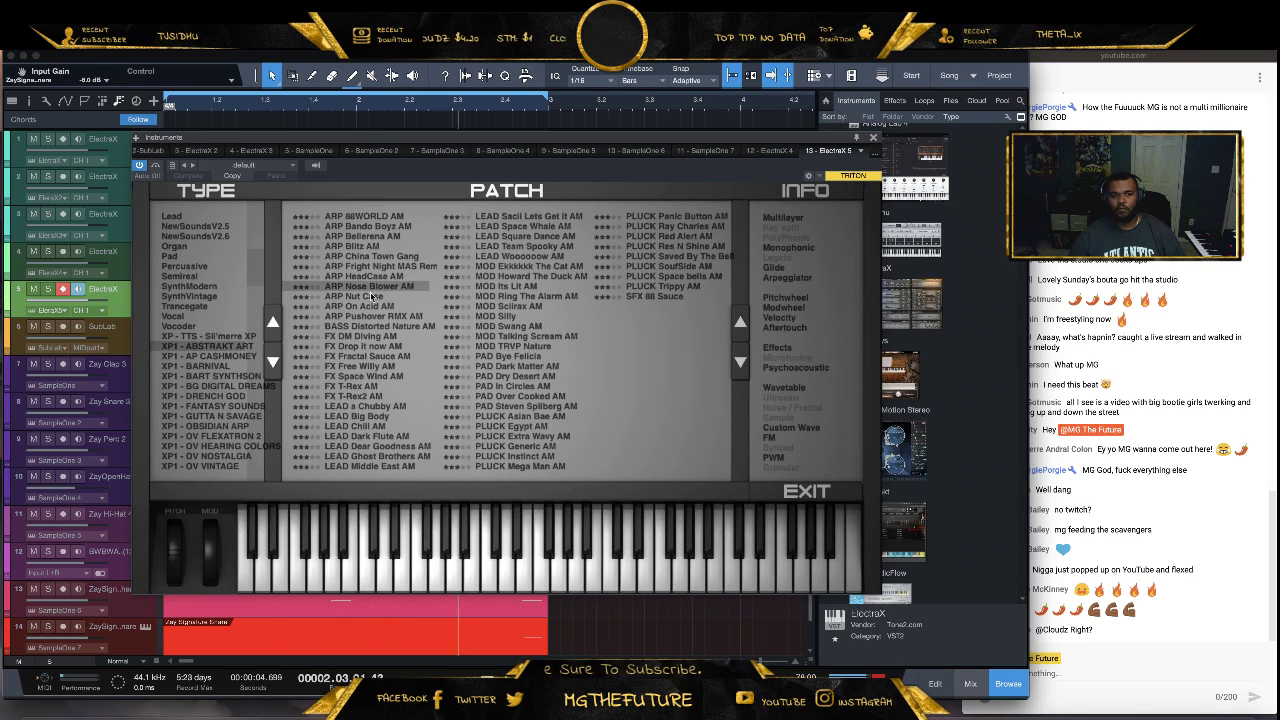
click(366, 307)
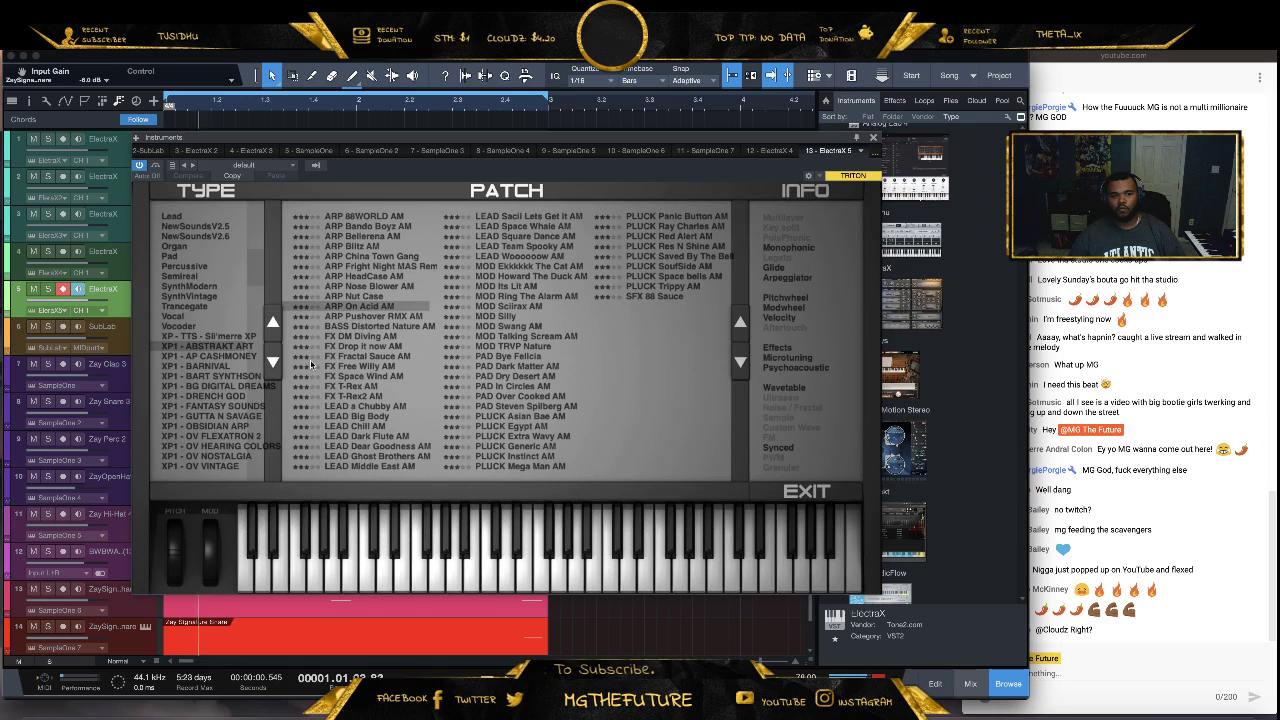
Load the patch ARP - DiamondRain from the XP1 - OV FLEXATRON 2 bank and close the instrument window
click(200, 437)
click(368, 246)
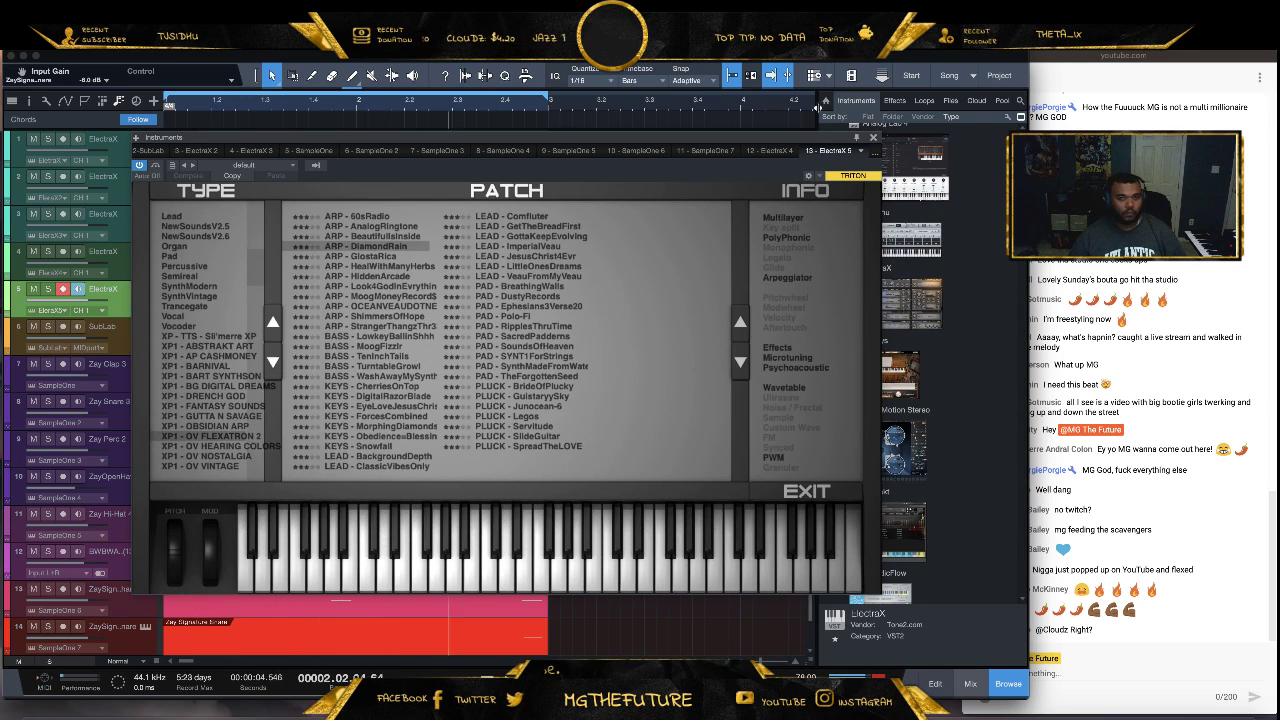
click(873, 137)
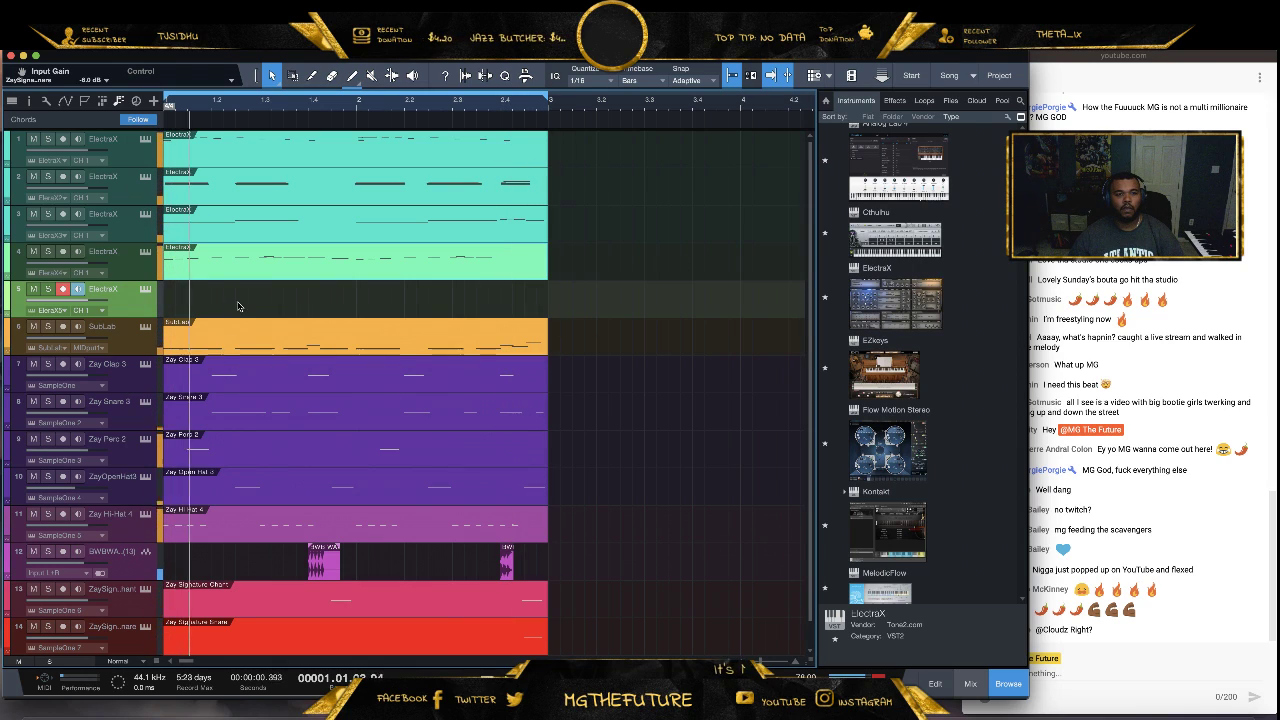
Copy the chord part from the second ElectraX track to the new ElectraX track and open the copy in the note editor
click(263, 190)
drag(263, 190, 247, 305)
key(F2)
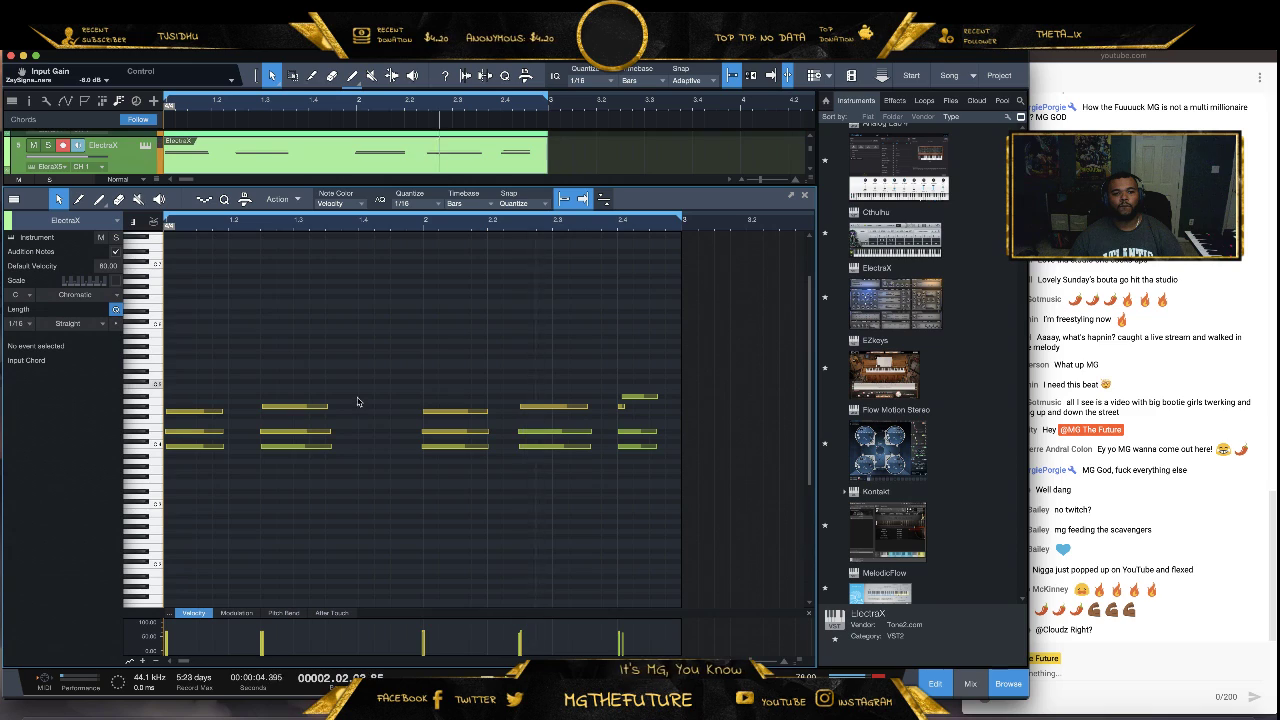
Delete the last group of chord notes, on beat 2.4, from the copied ElectraX part
mouse_move(620, 406)
mouse_down()
mouse_move(596, 410)
mouse_move(620, 408)
mouse_up()
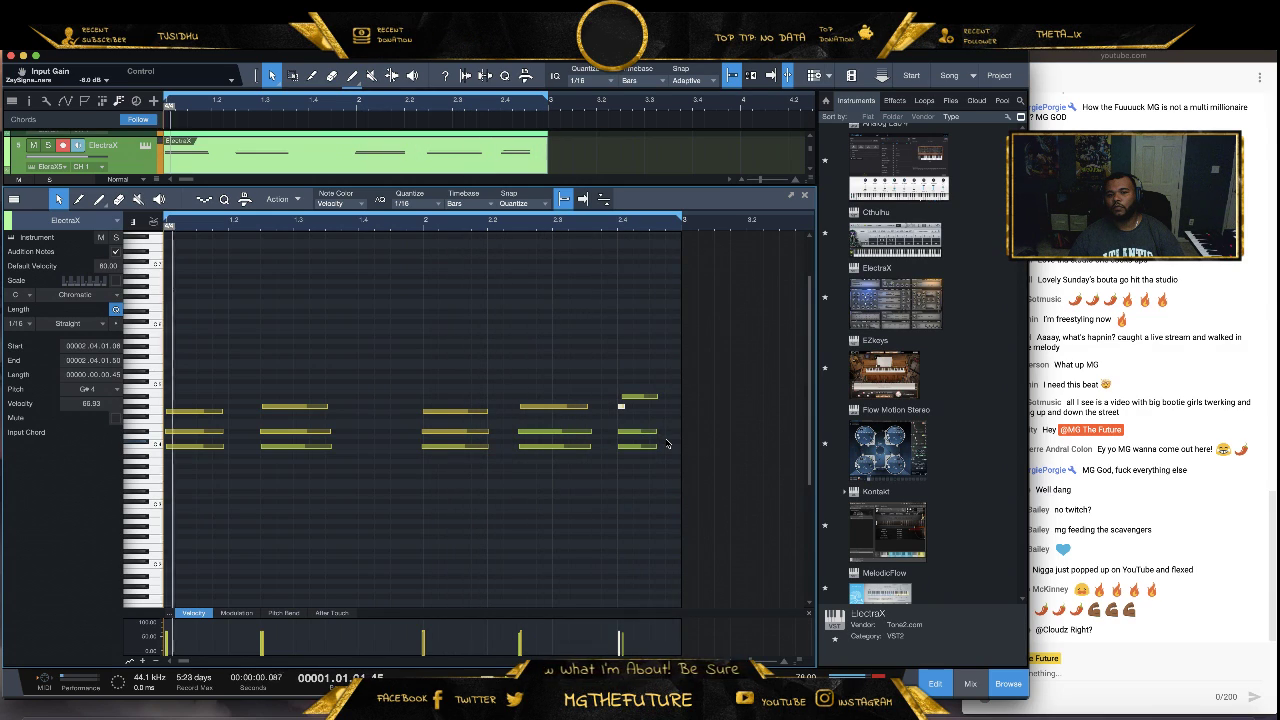
drag(616, 374, 688, 516)
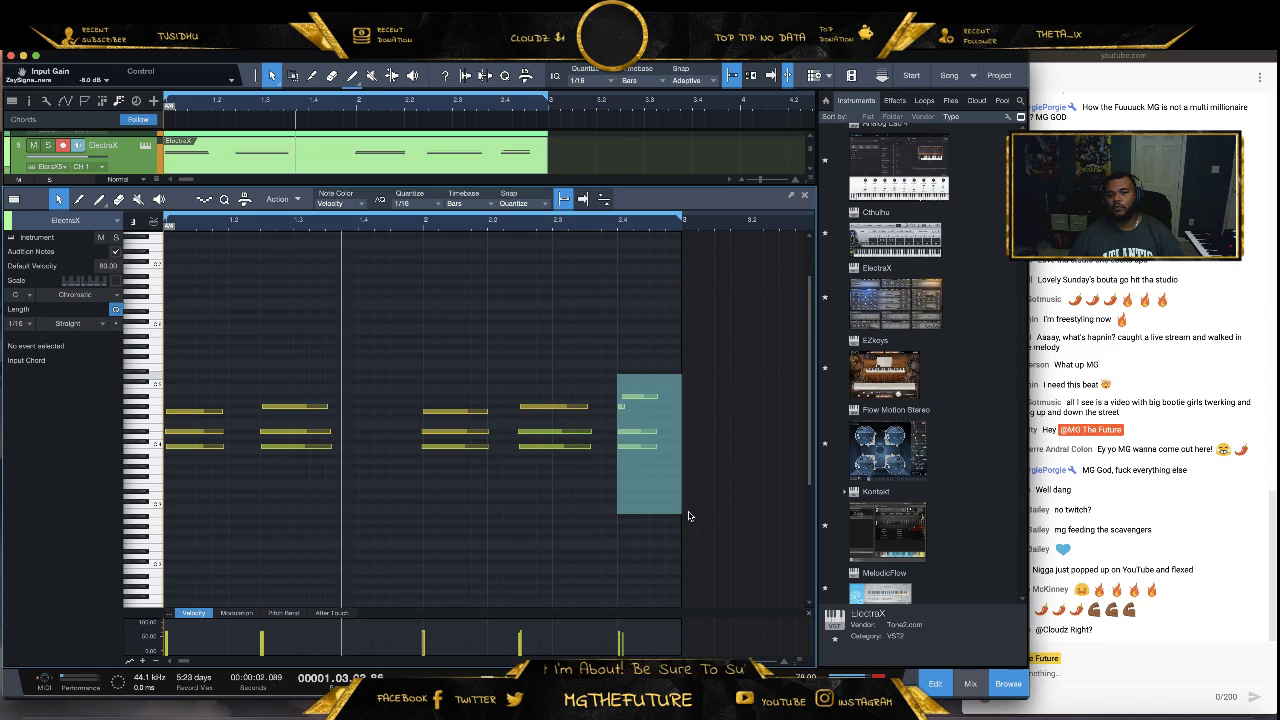
key(Delete)
Lengthen all remaining chord notes to about one and a half beats, transpose them down one octave and close the note editor
drag(634, 334, 271, 518)
drag(222, 446, 266, 447)
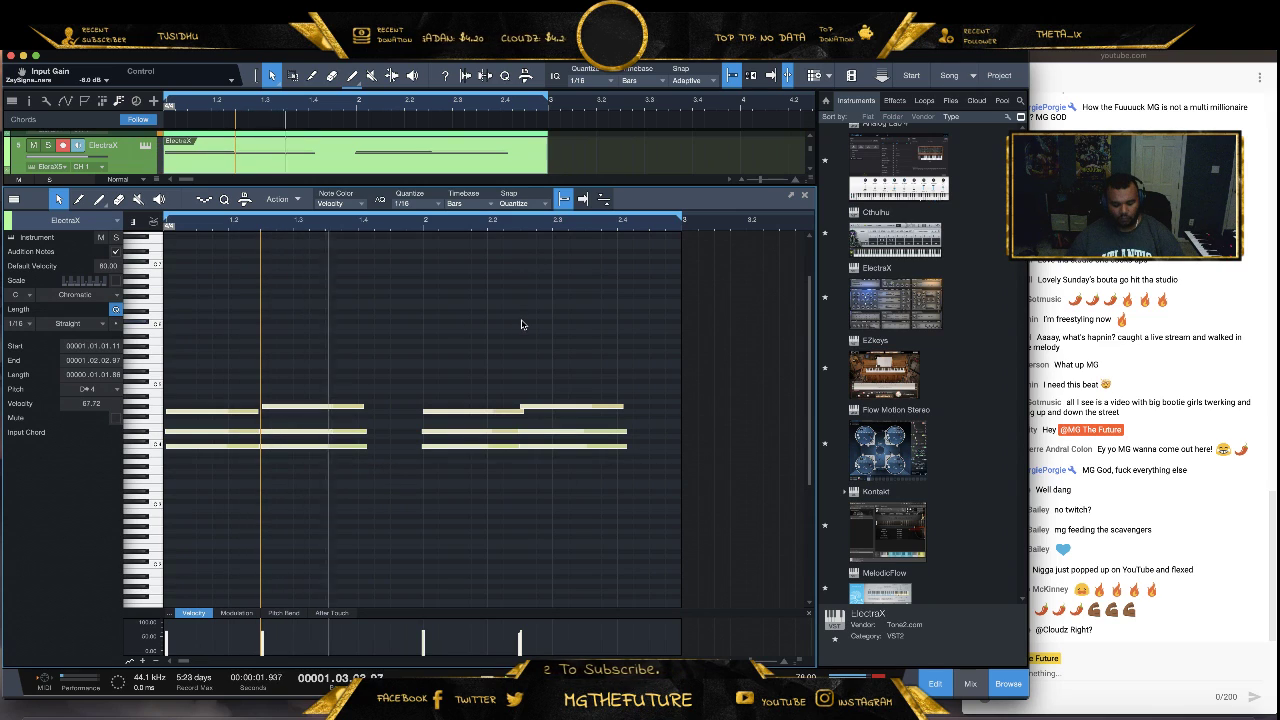
key(shift+Down)
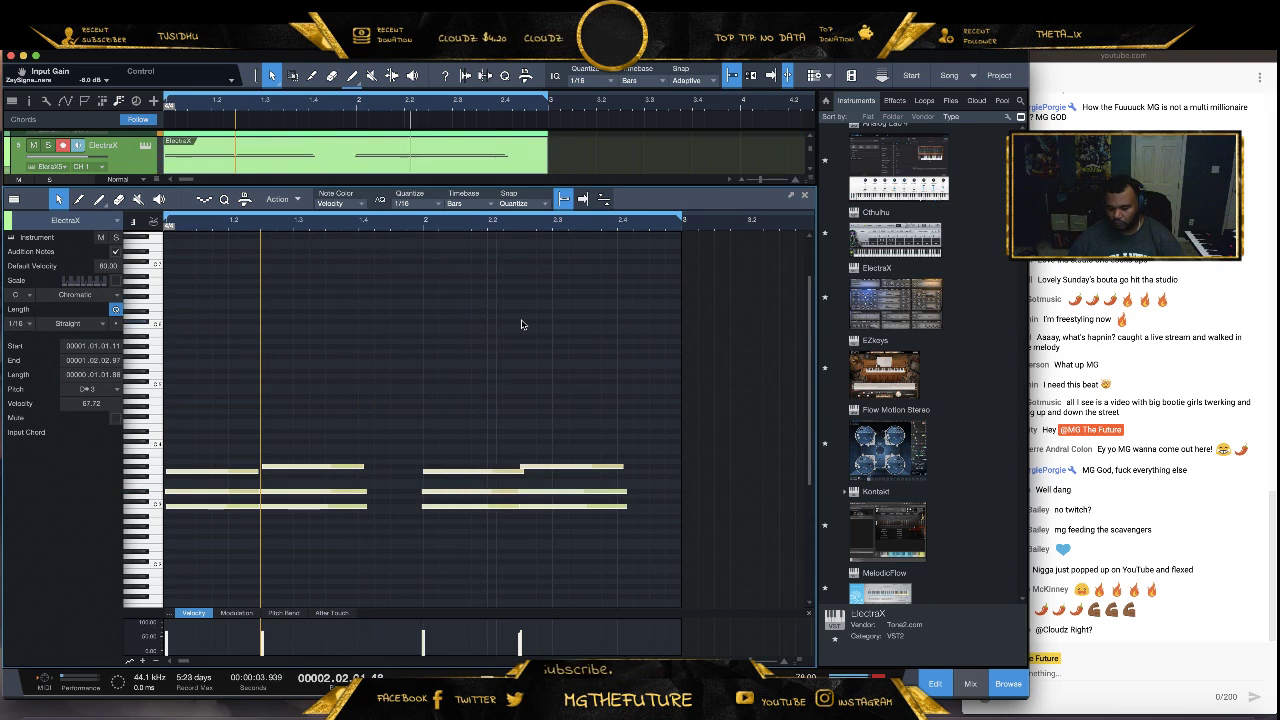
click(806, 199)
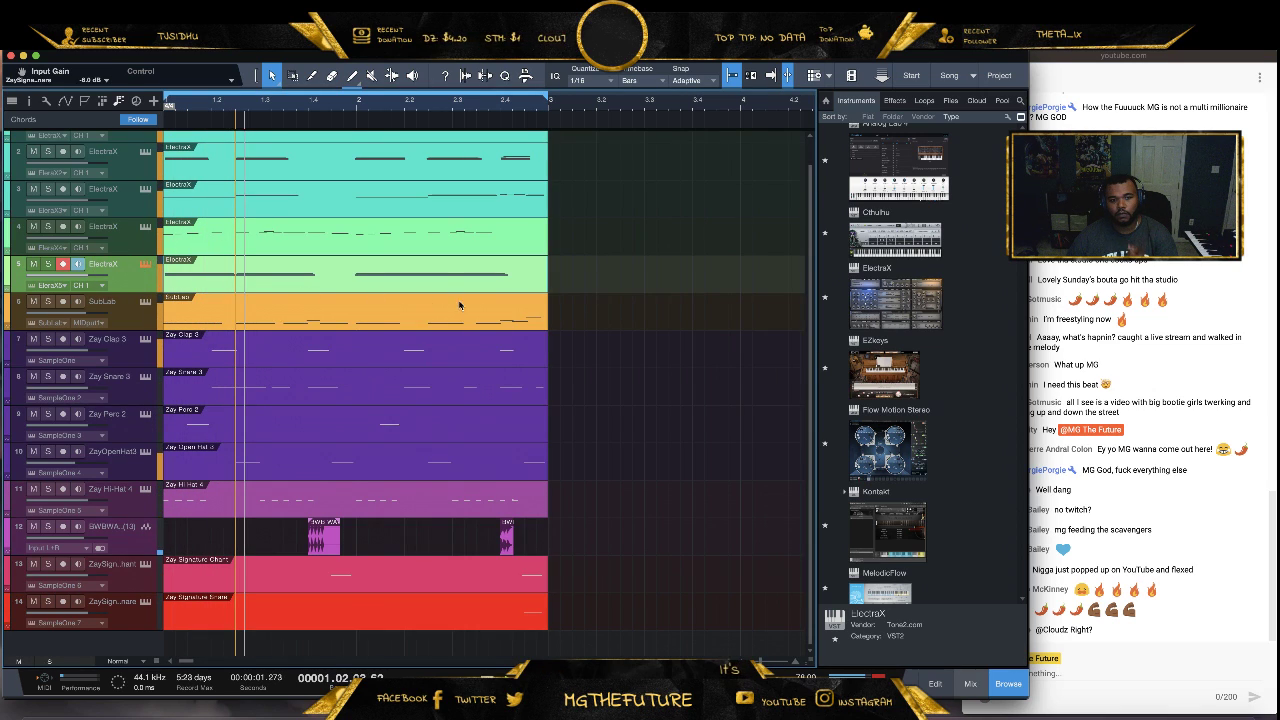
Open the new ElectraX and audition the ARP patches from GlostaRica through StrangerThangzThr3 in the XP1 - OV FLEXATRON 2 bank
key(F11)
click(205, 235)
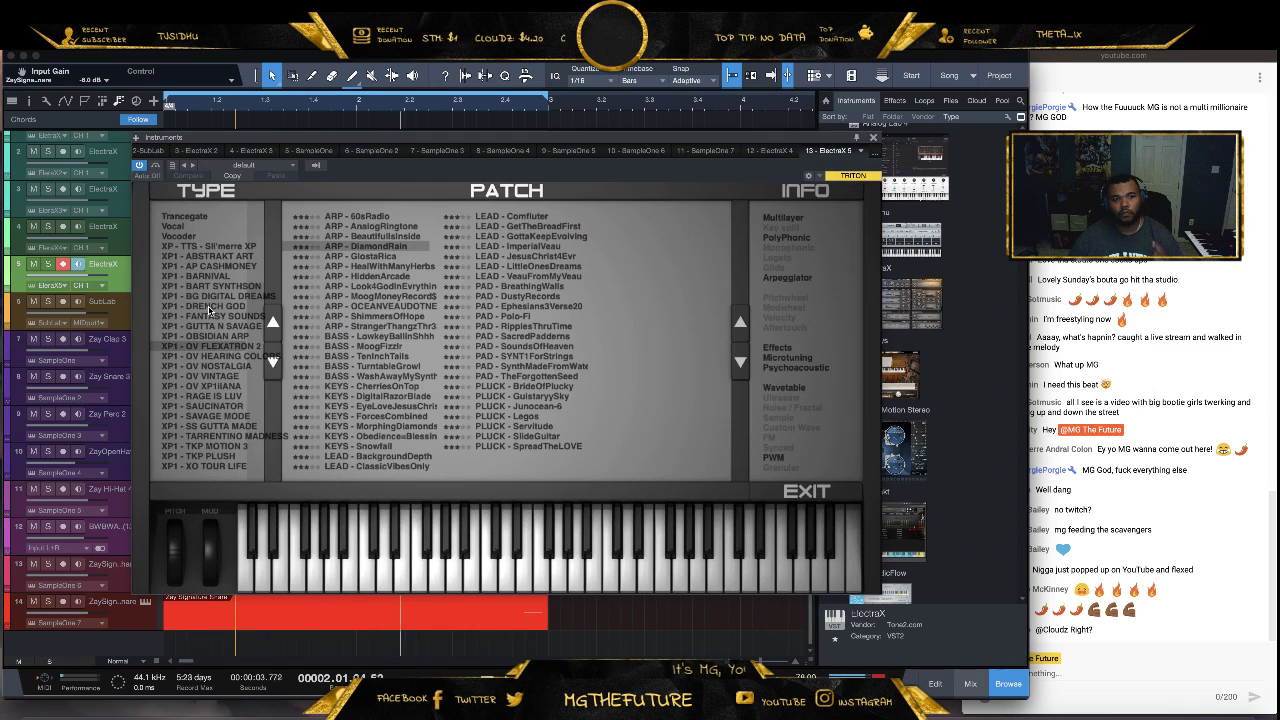
click(380, 257)
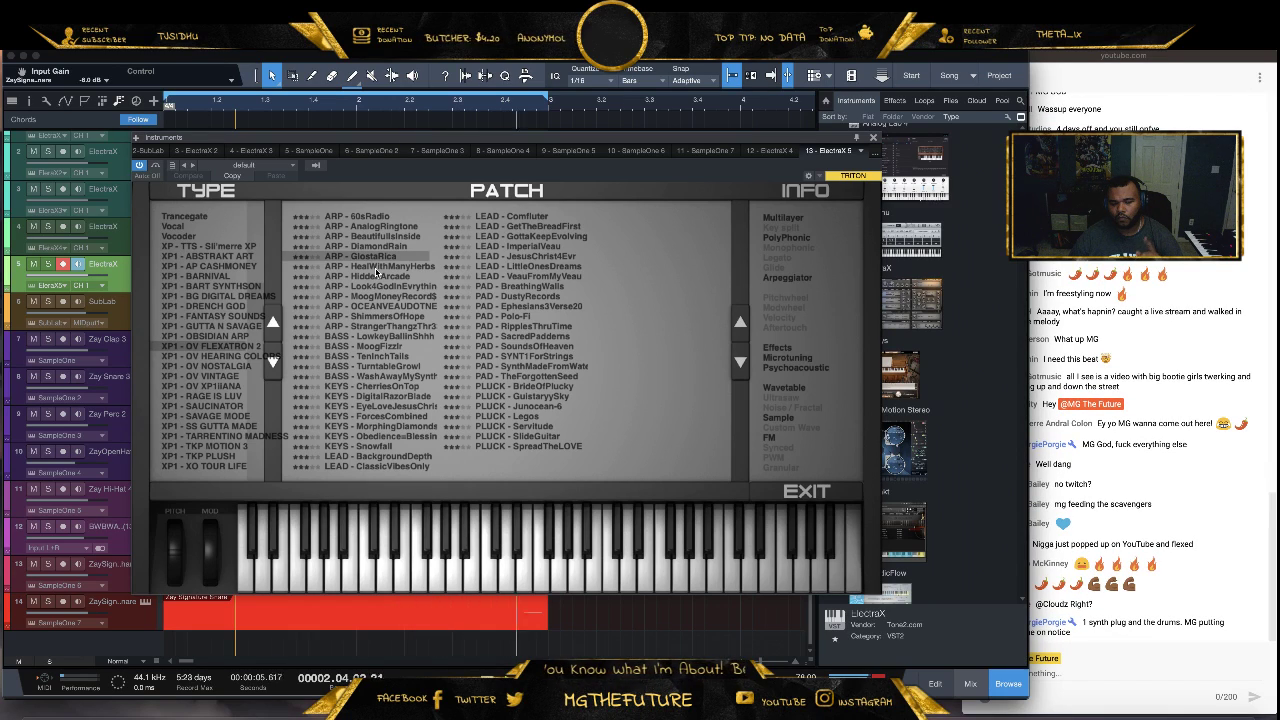
click(371, 266)
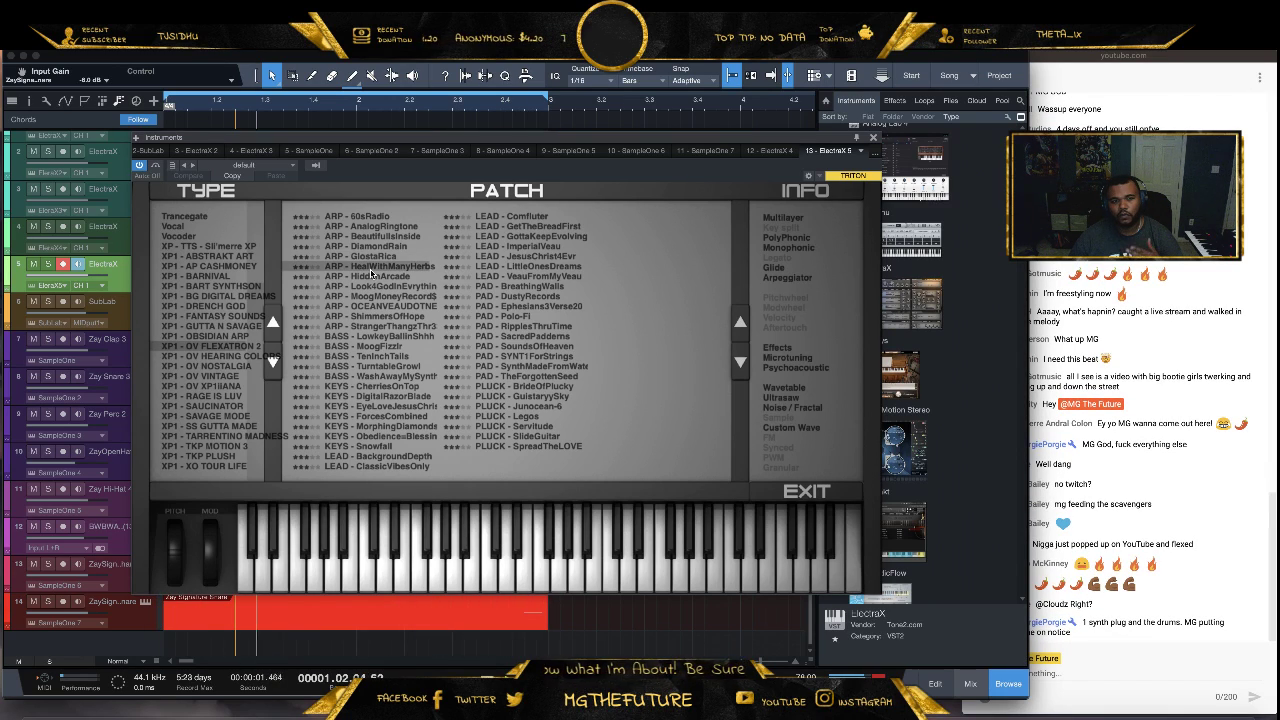
click(373, 277)
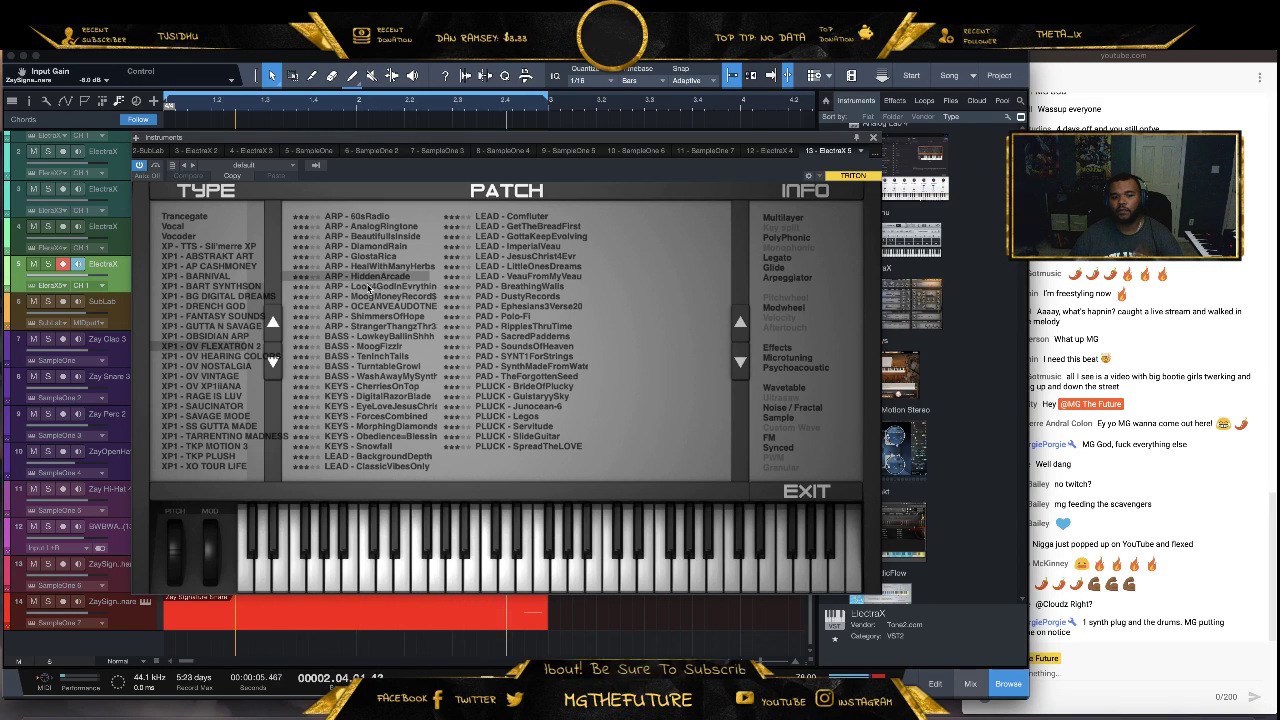
click(368, 288)
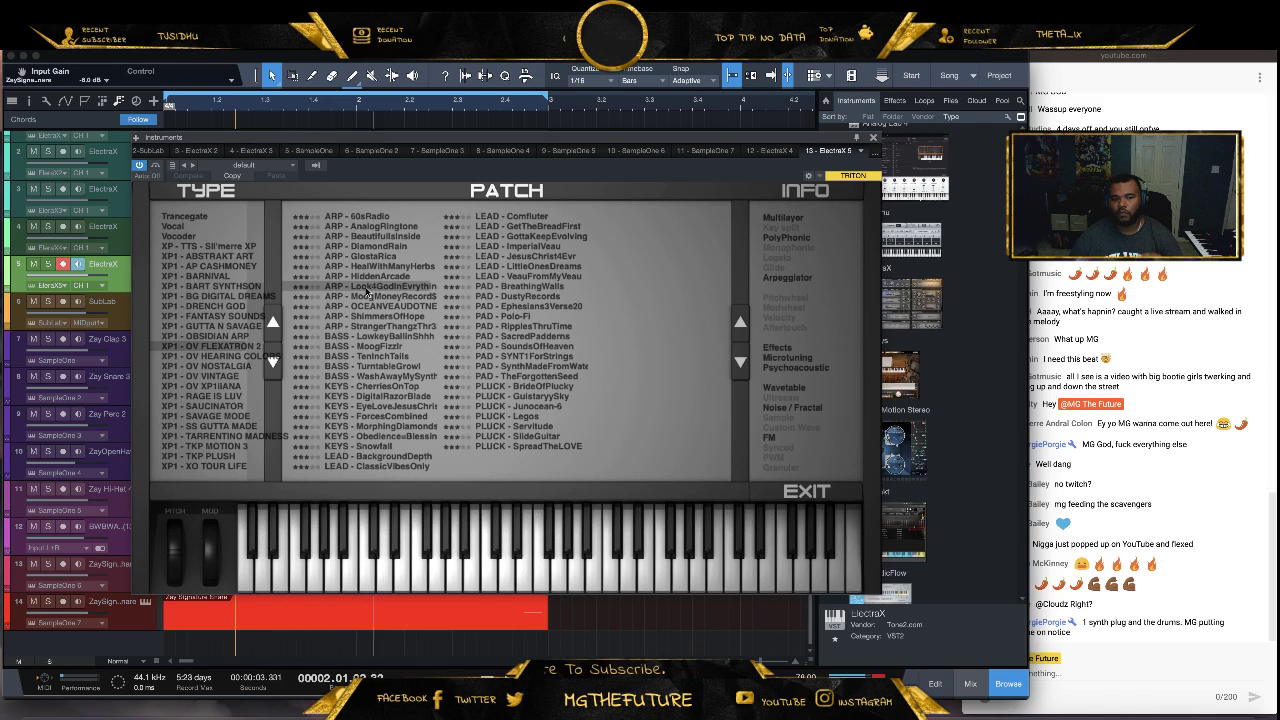
click(369, 299)
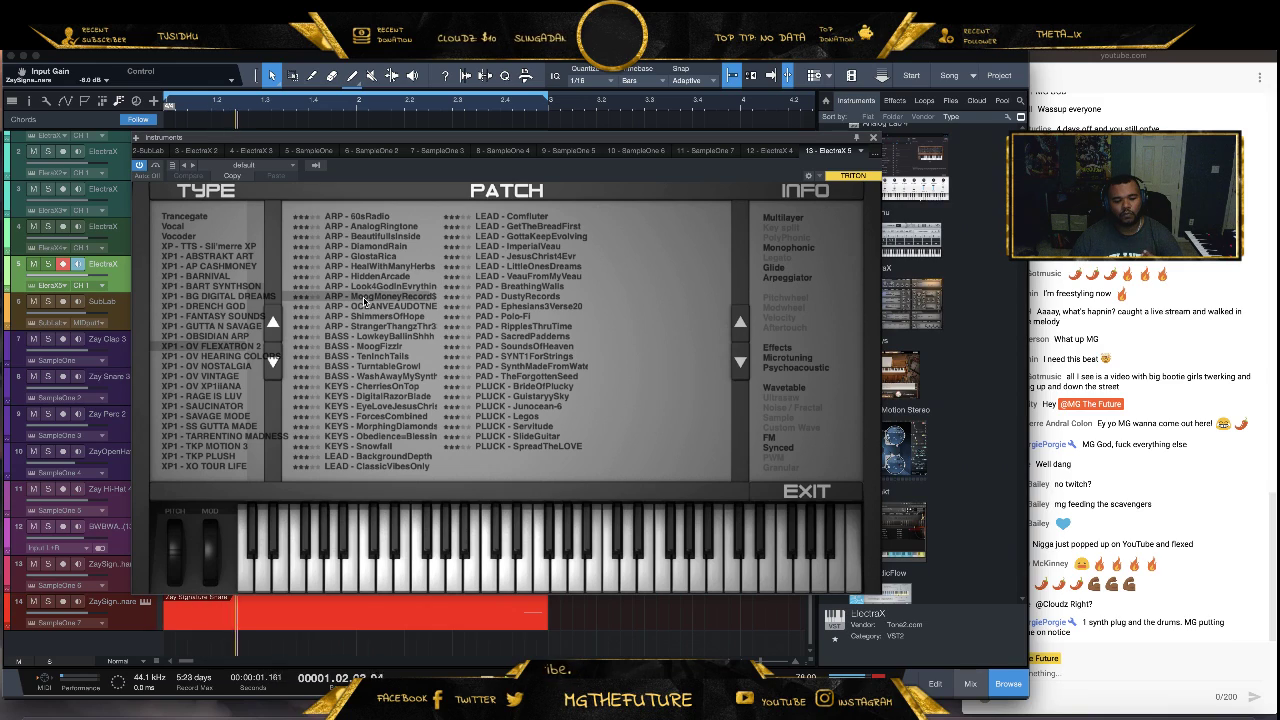
click(367, 308)
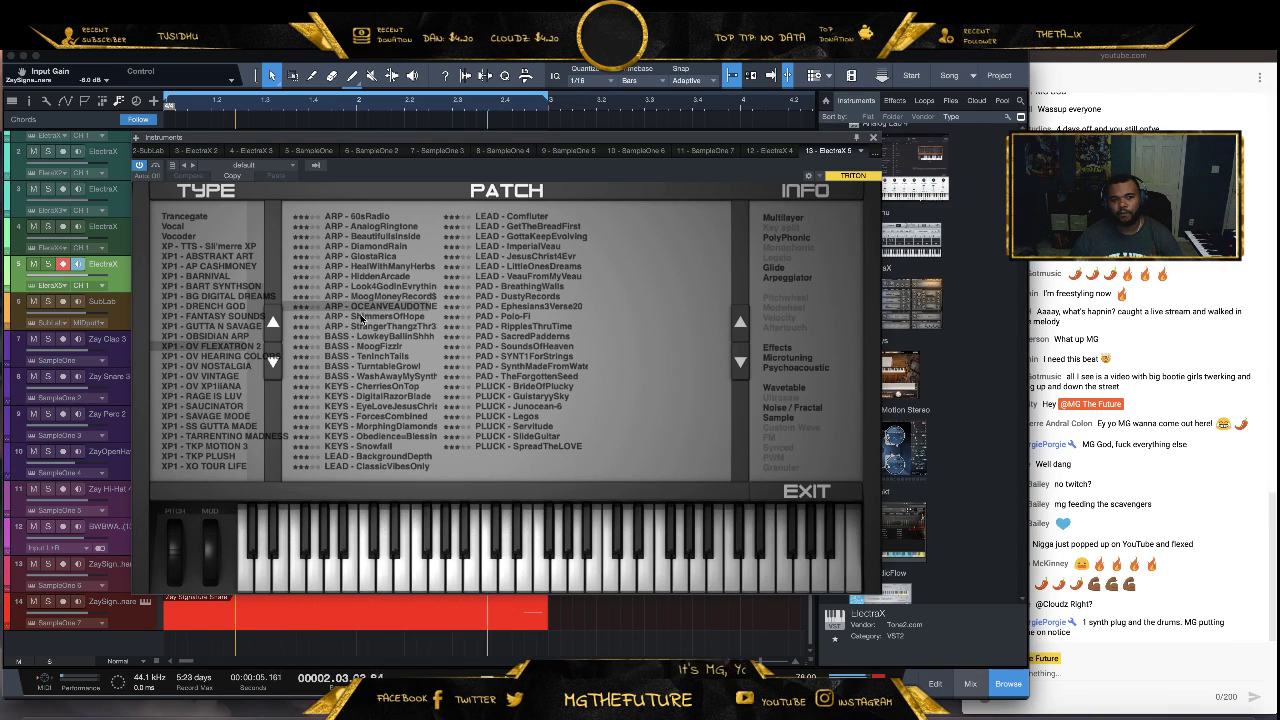
click(360, 318)
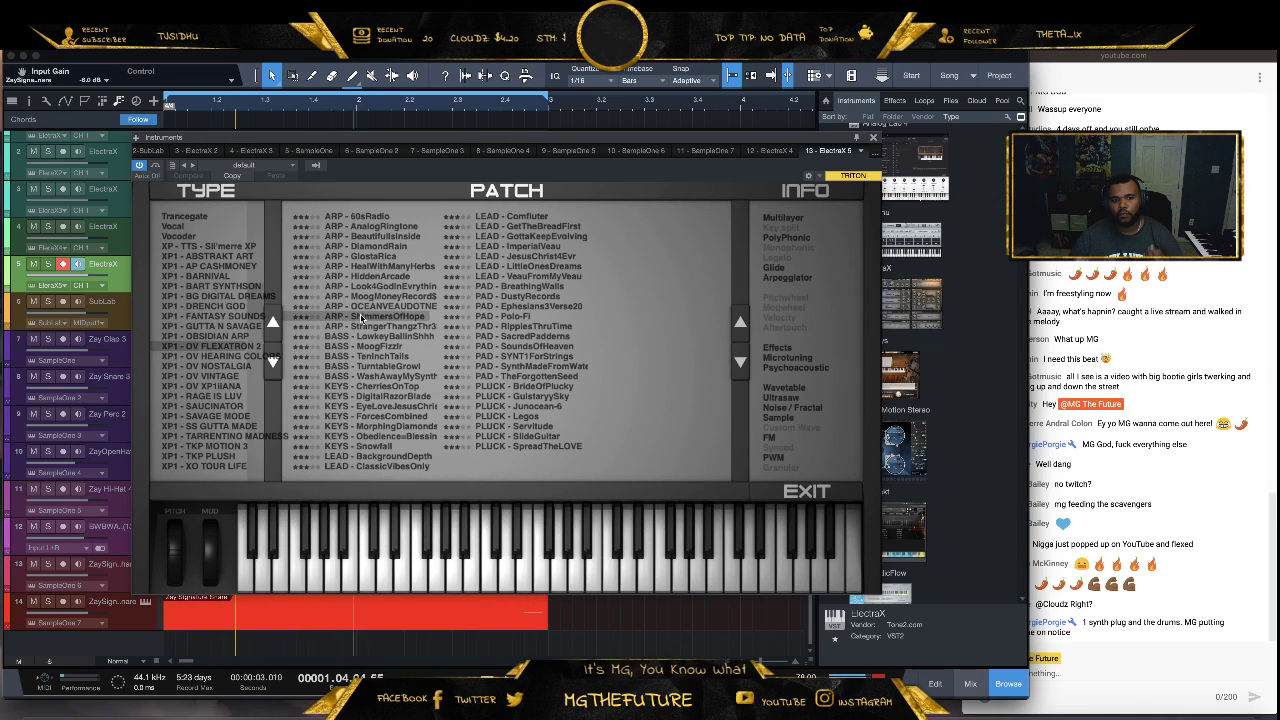
click(364, 328)
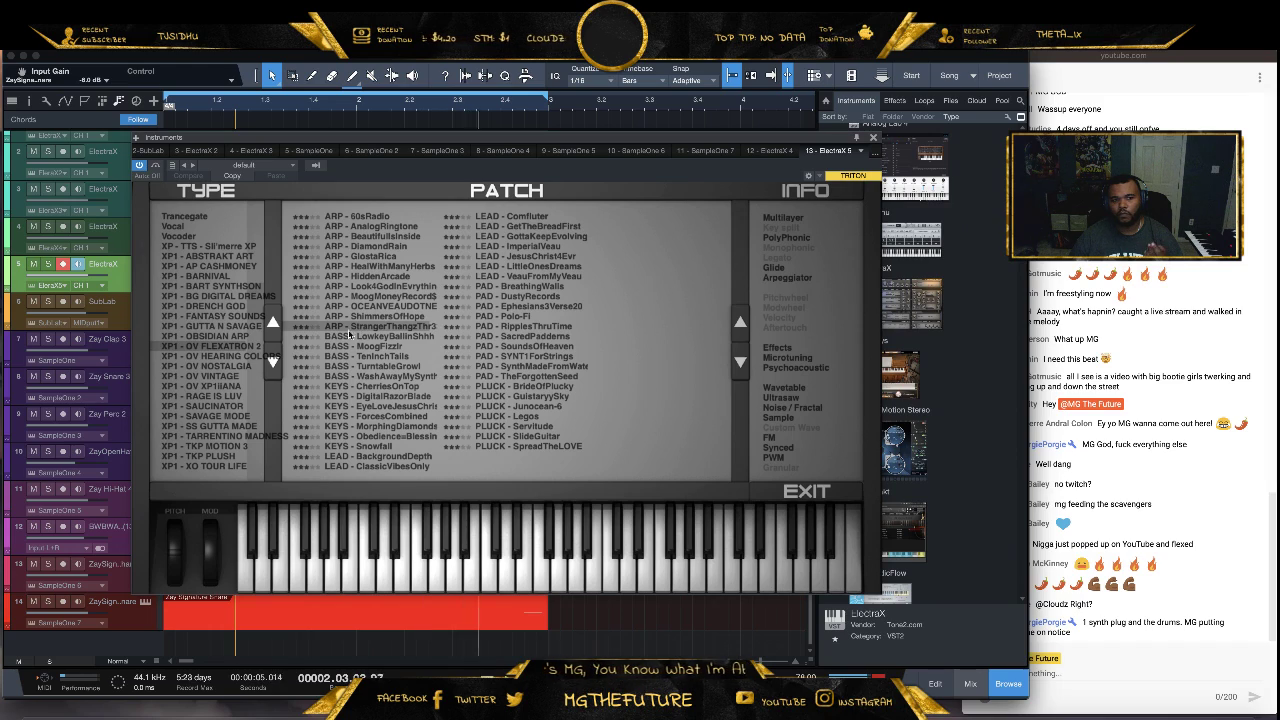
Try PracticeWutUPreach, load ARP - ReinventYourself from the XP1 - OV HEARING COLORS bank, and close the instrument window
scroll(343, 296, down, 1)
click(381, 258)
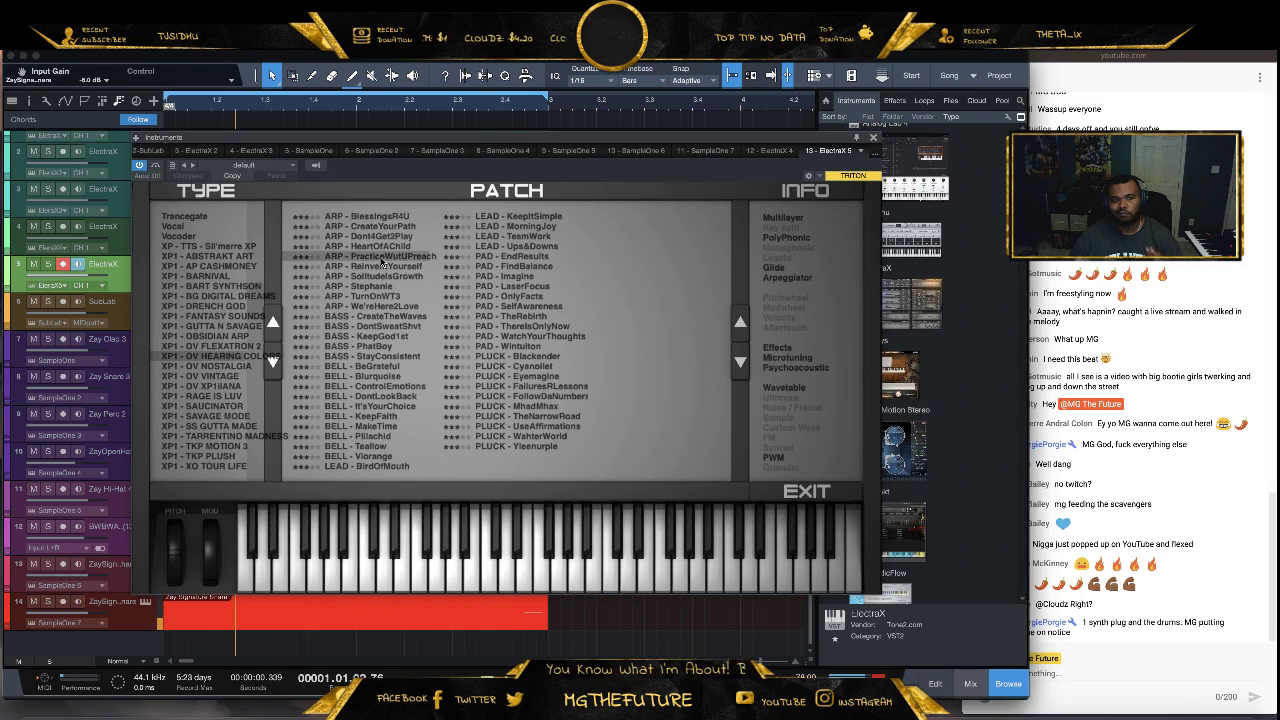
click(365, 268)
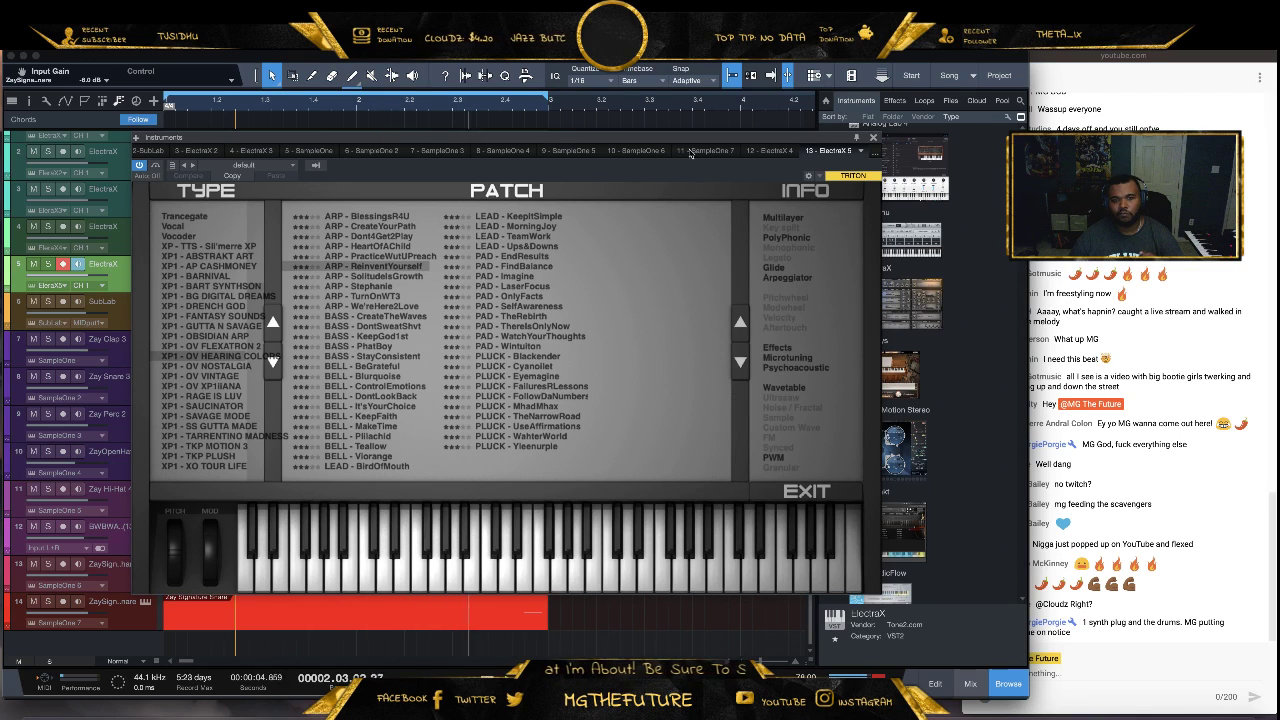
click(874, 138)
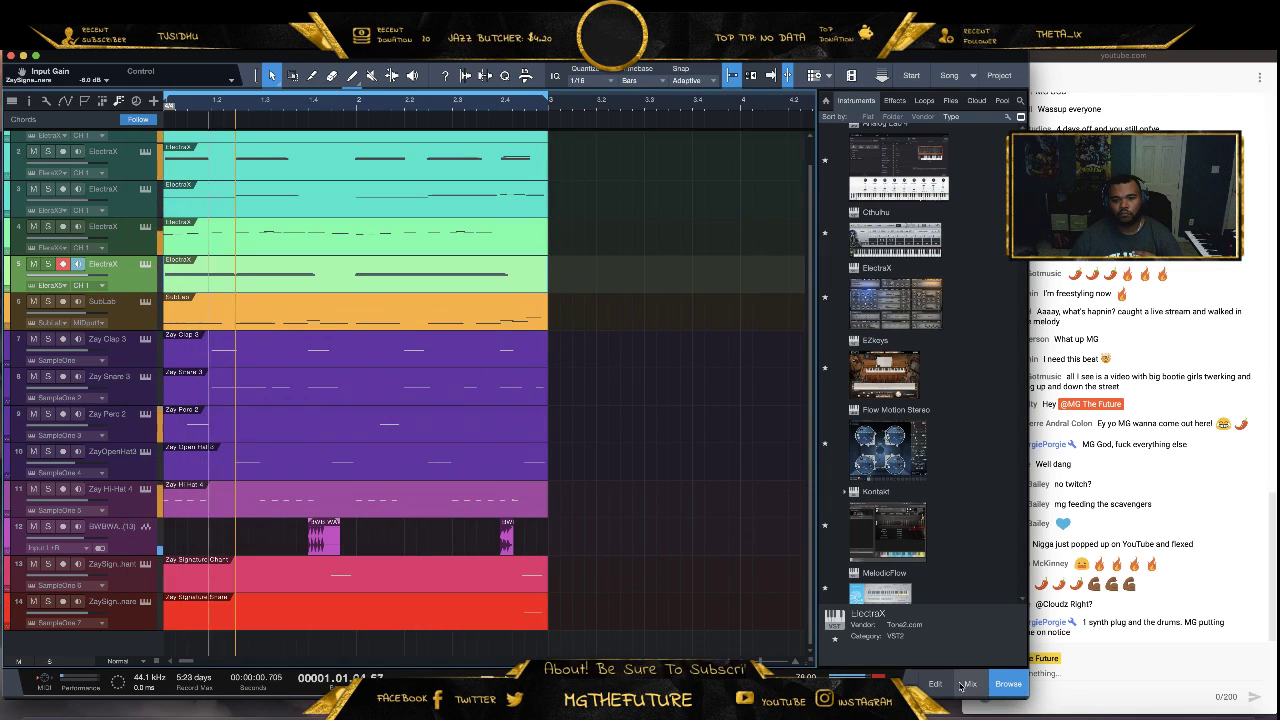
Show the mixer and set the ElectraX 5 channel's input gain to -6 dB
click(970, 683)
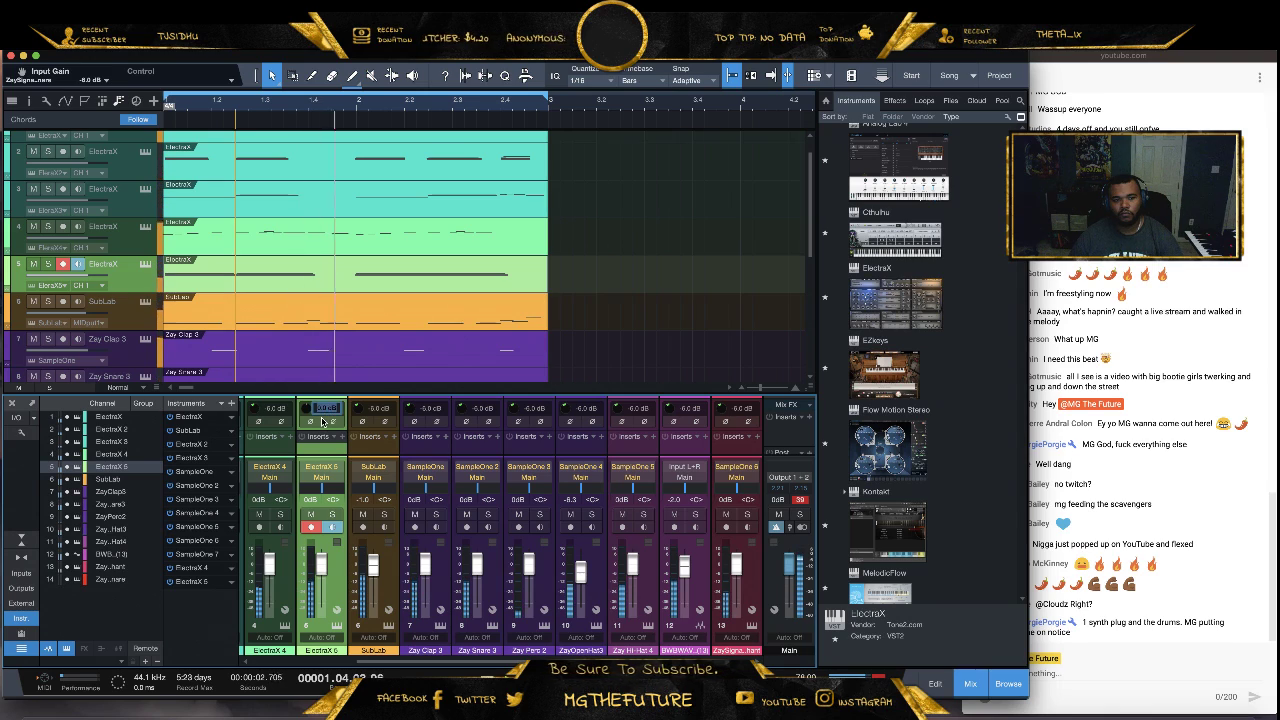
double_click(326, 408)
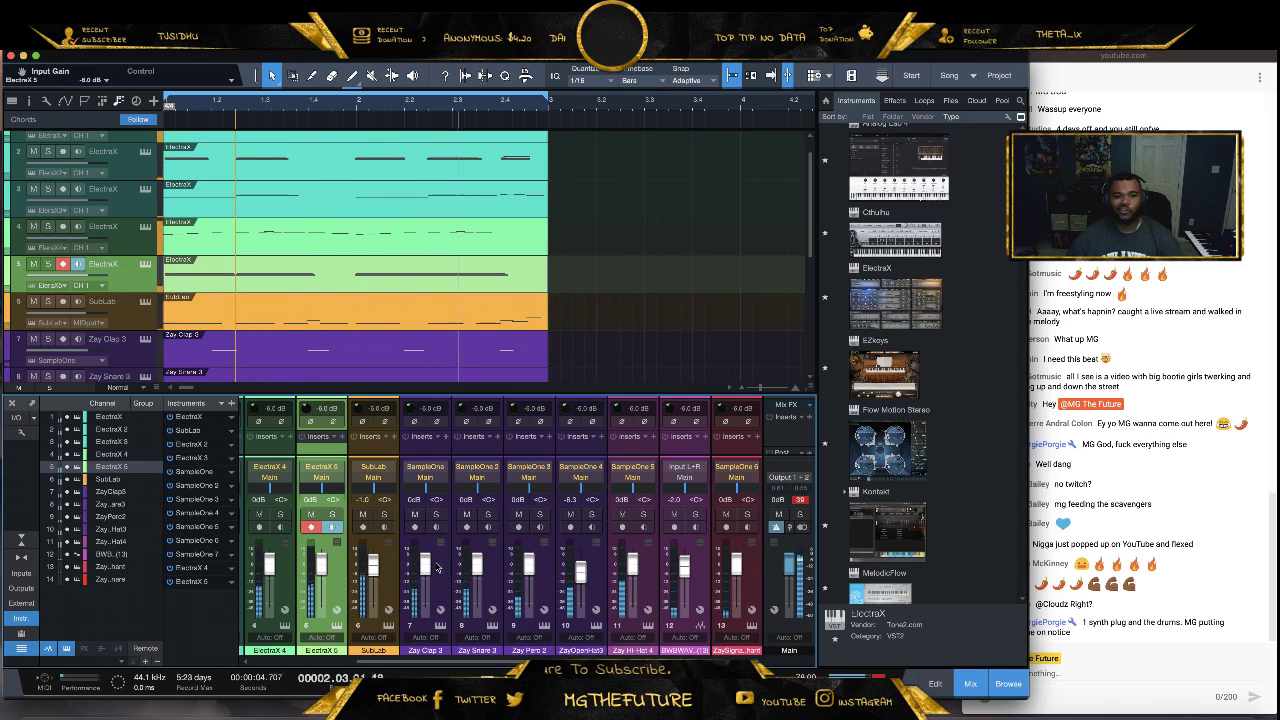
Color all five ElectraX channels blue in the mixer
click(174, 653)
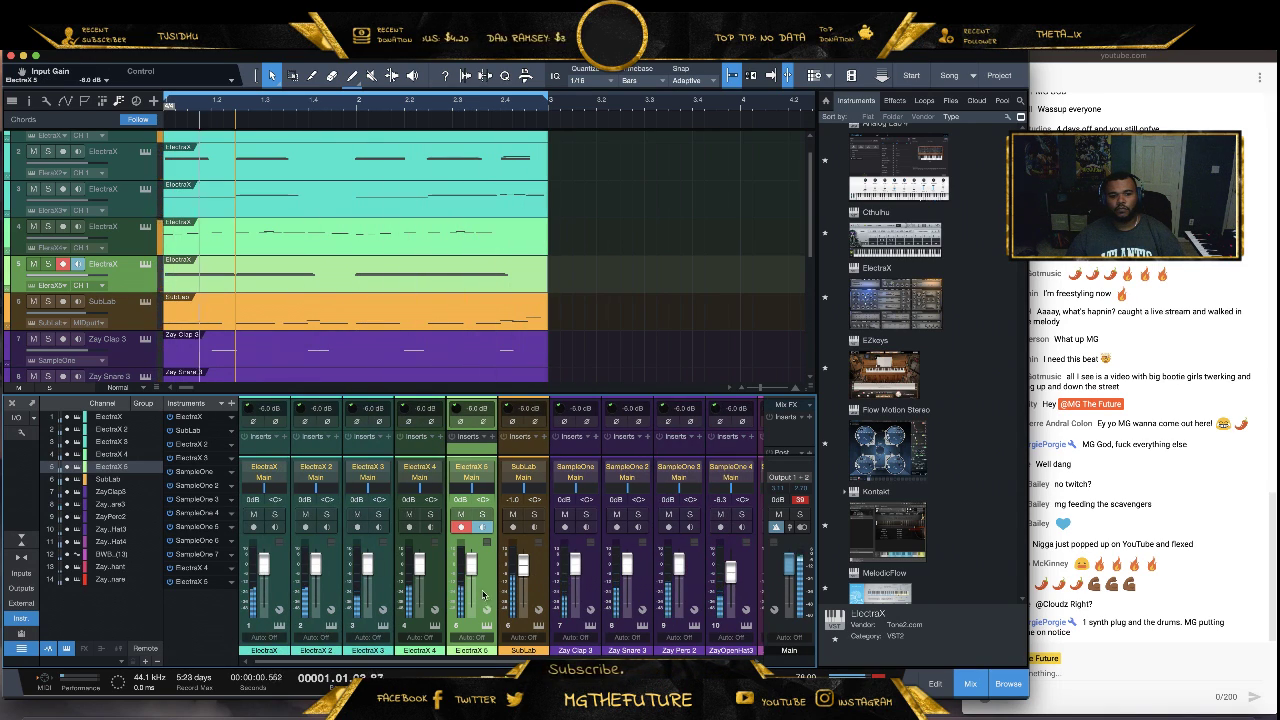
click(284, 588)
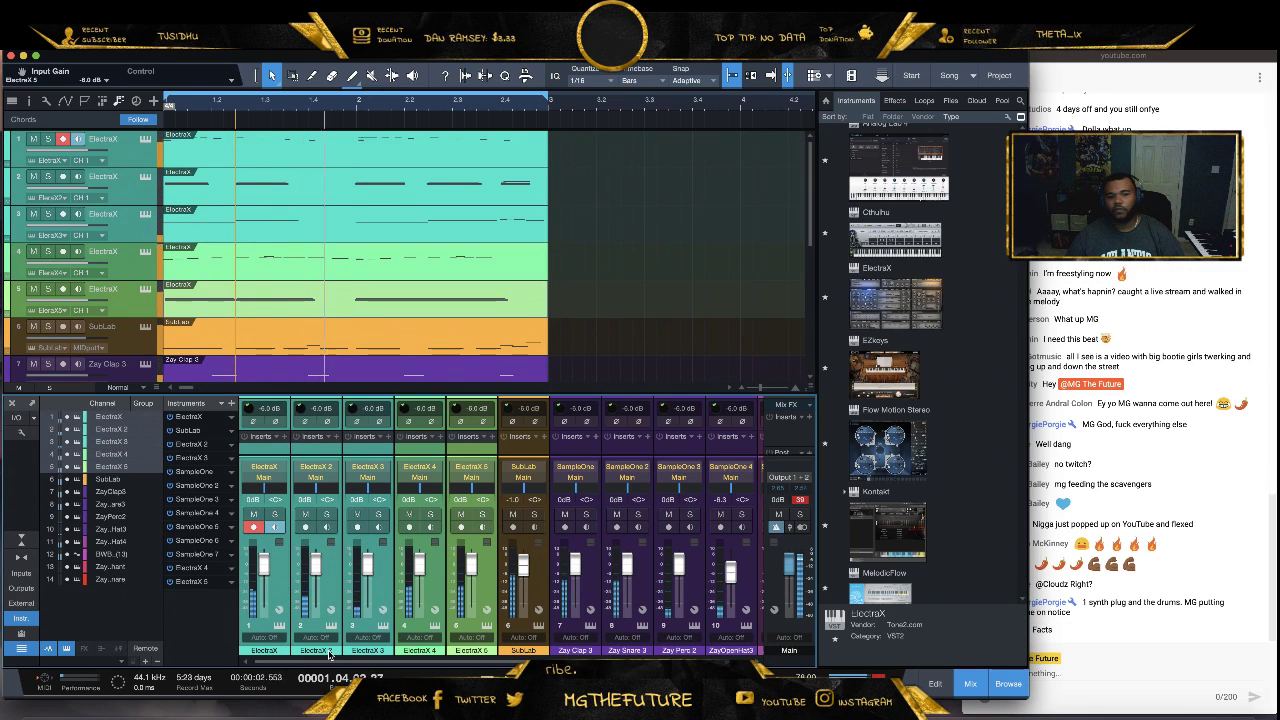
click(345, 552)
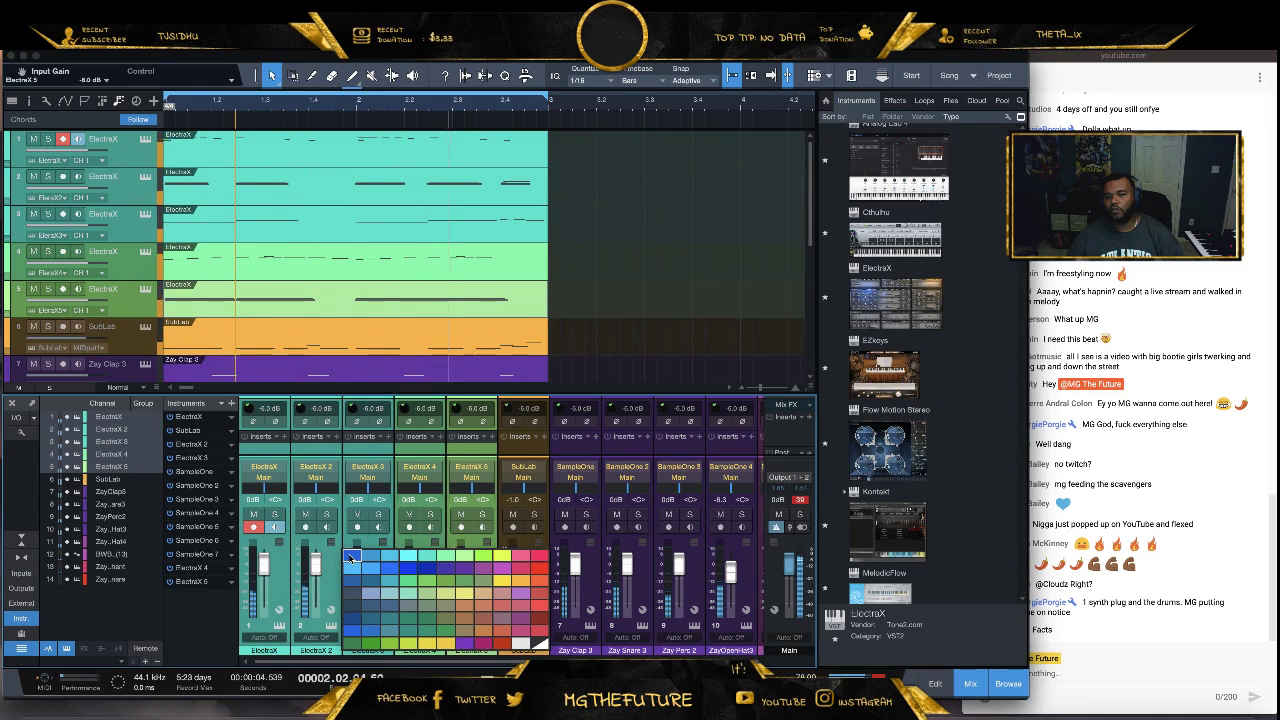
click(430, 568)
Change the SubLab channel's color to red
click(545, 596)
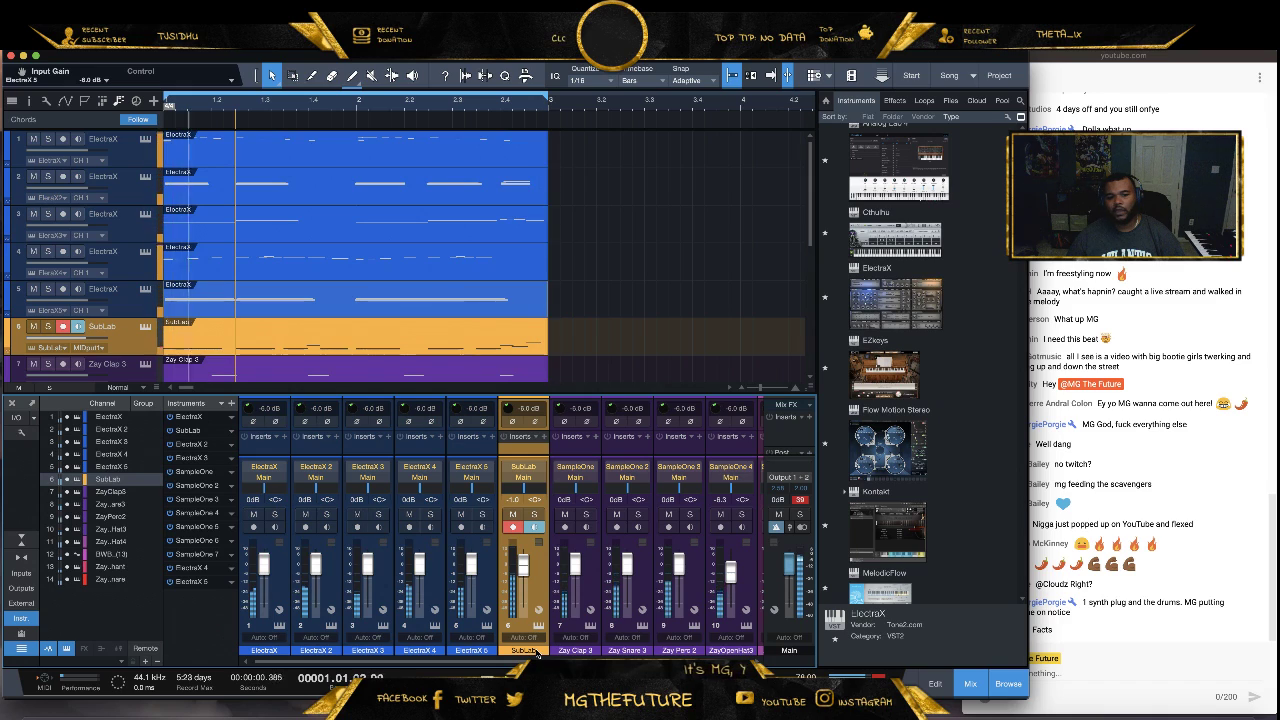
click(546, 549)
click(738, 572)
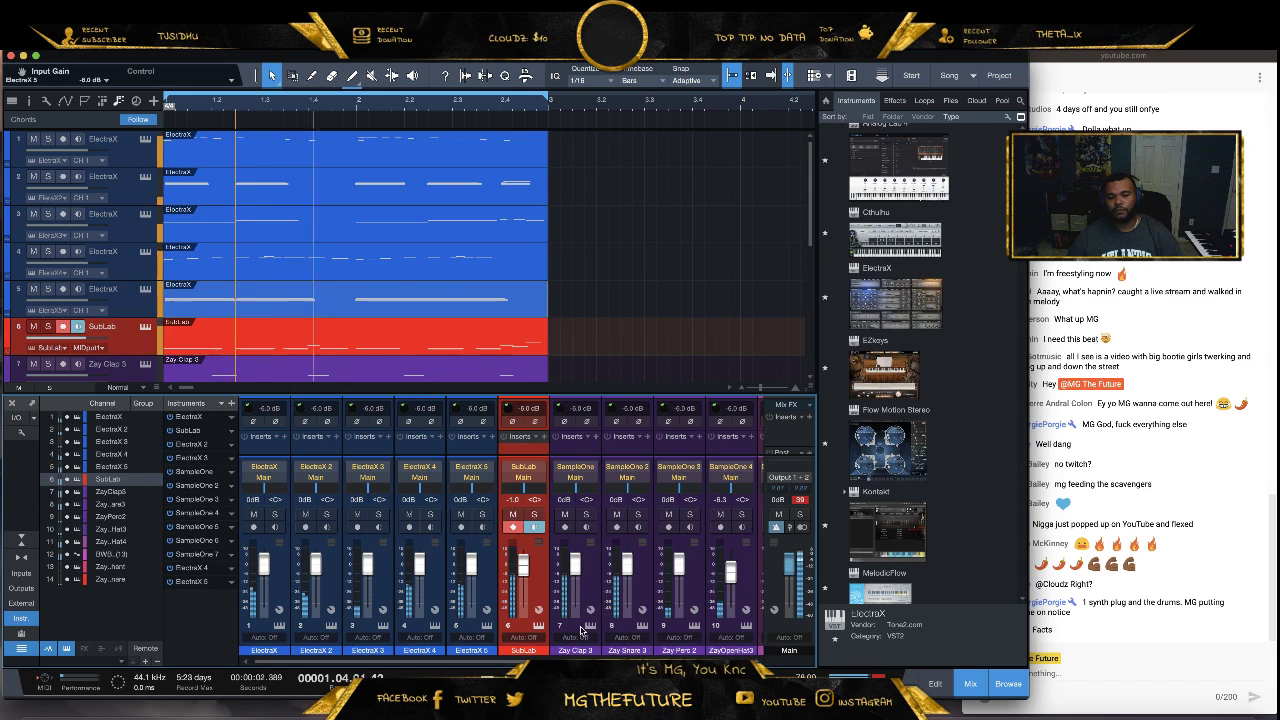
Check the live chat and hide the instrument browser to widen the mixer
scroll(500, 560, right, 3)
scroll(520, 540, right, 2)
click(1264, 590)
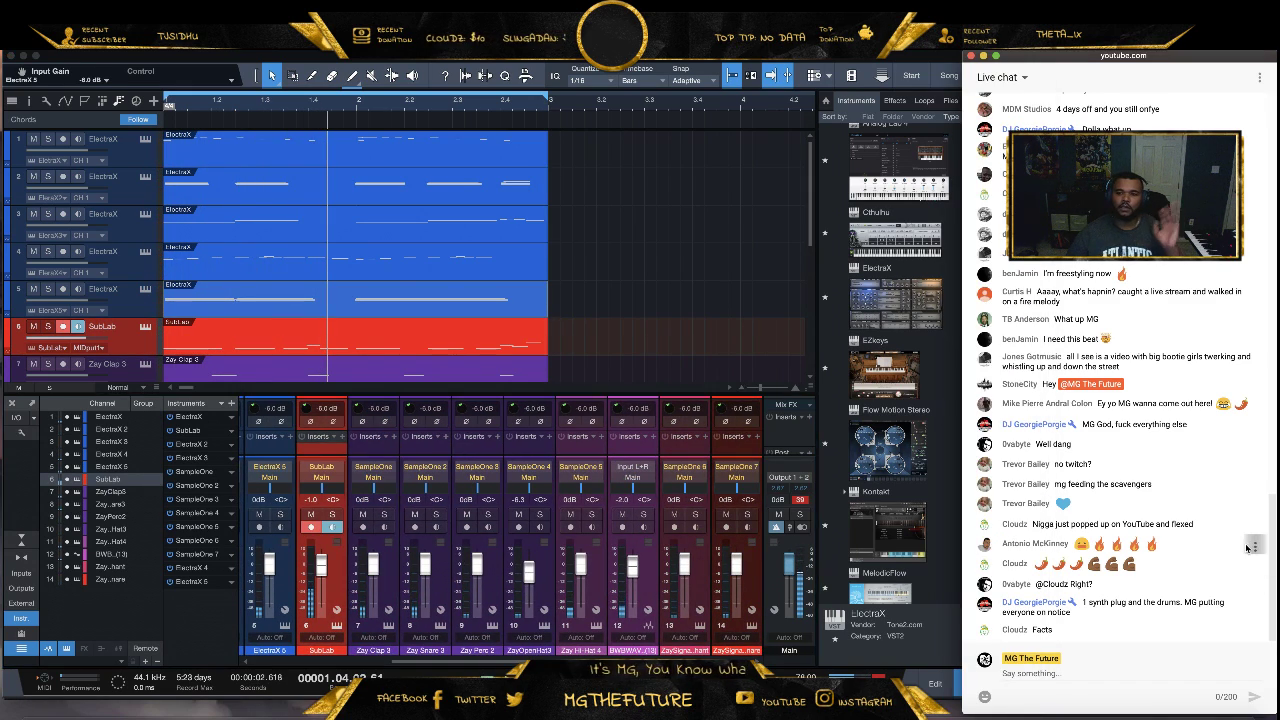
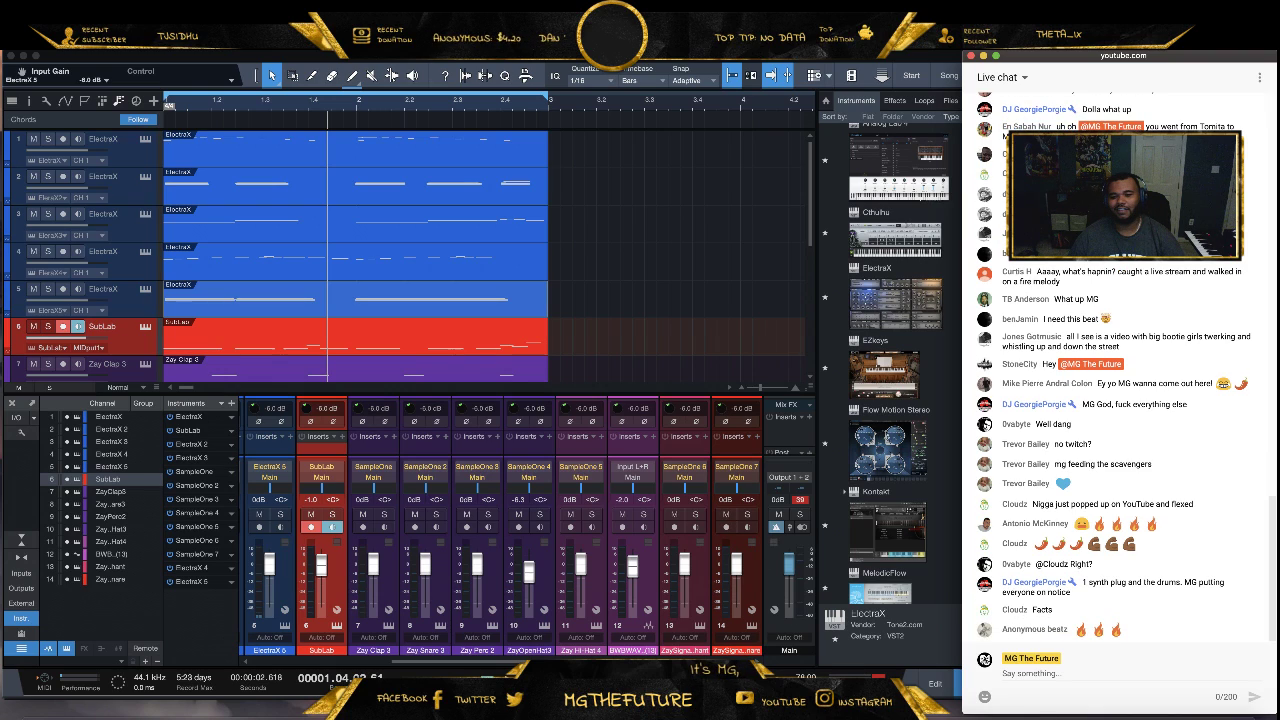
click(840, 652)
click(1000, 686)
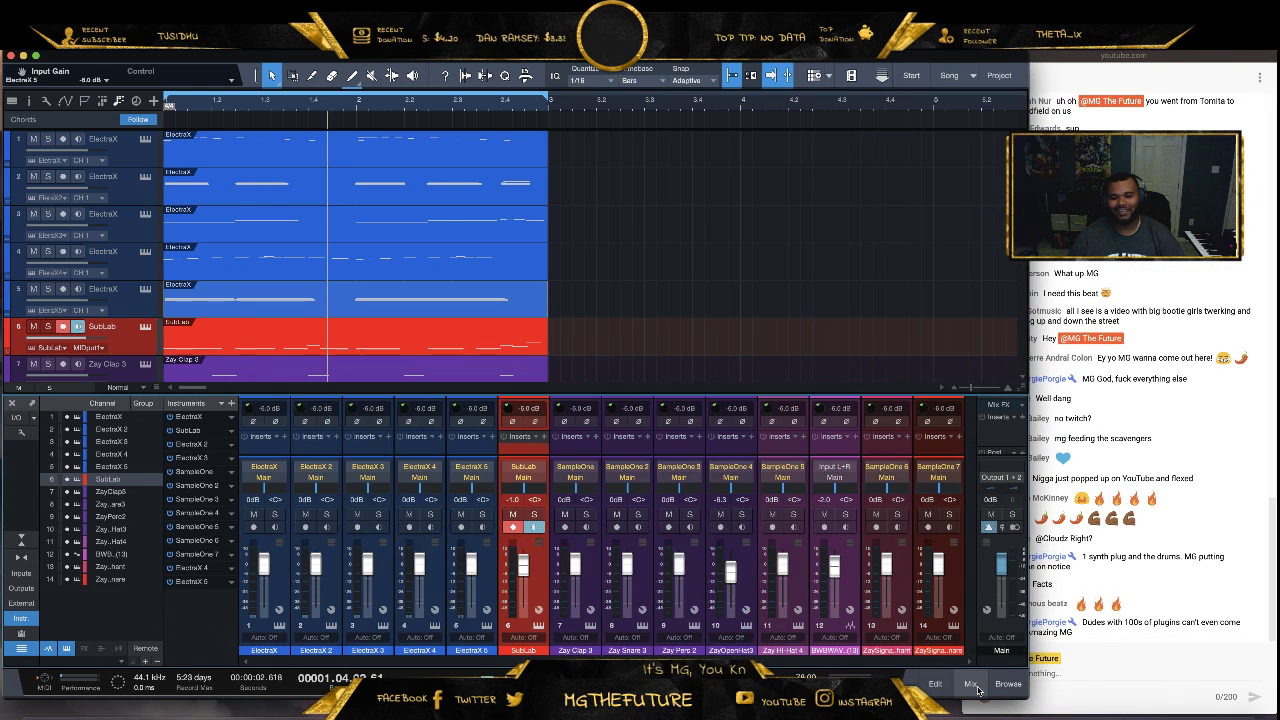
click(970, 684)
click(970, 684)
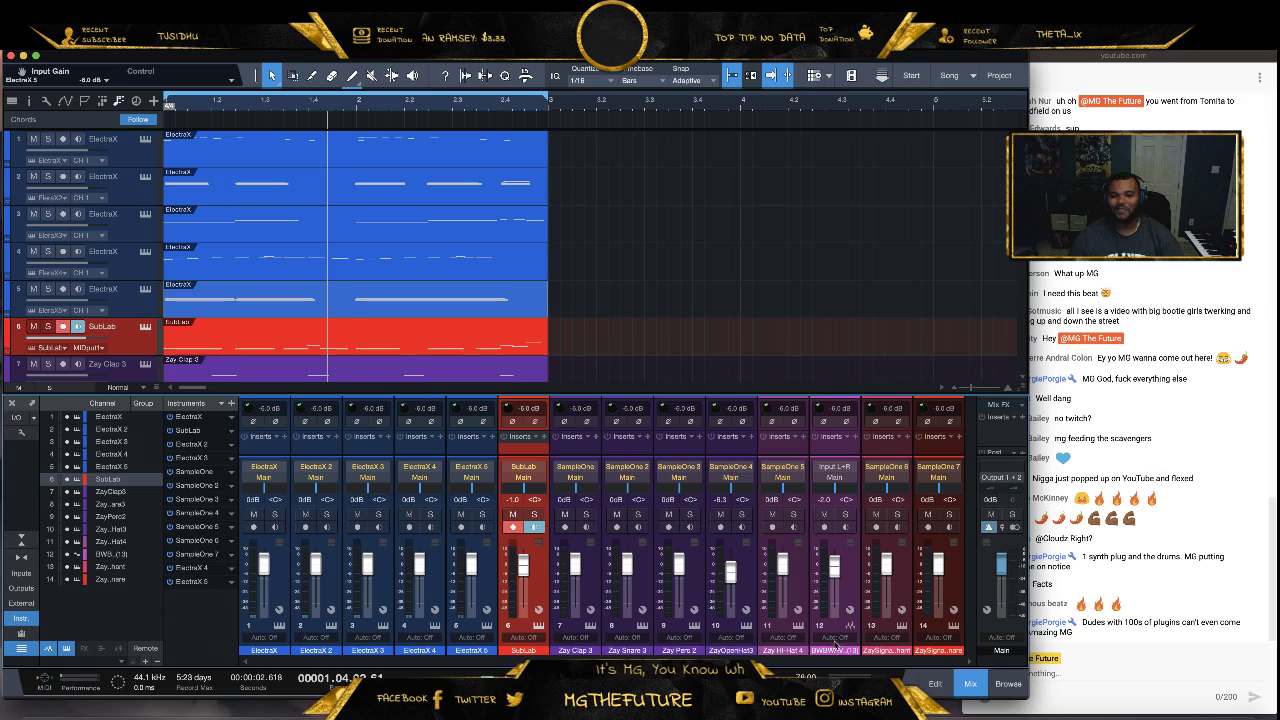
Try to give all drum channels from Zay Clap 3 to Zay Signature Snare one shared color
click(953, 610)
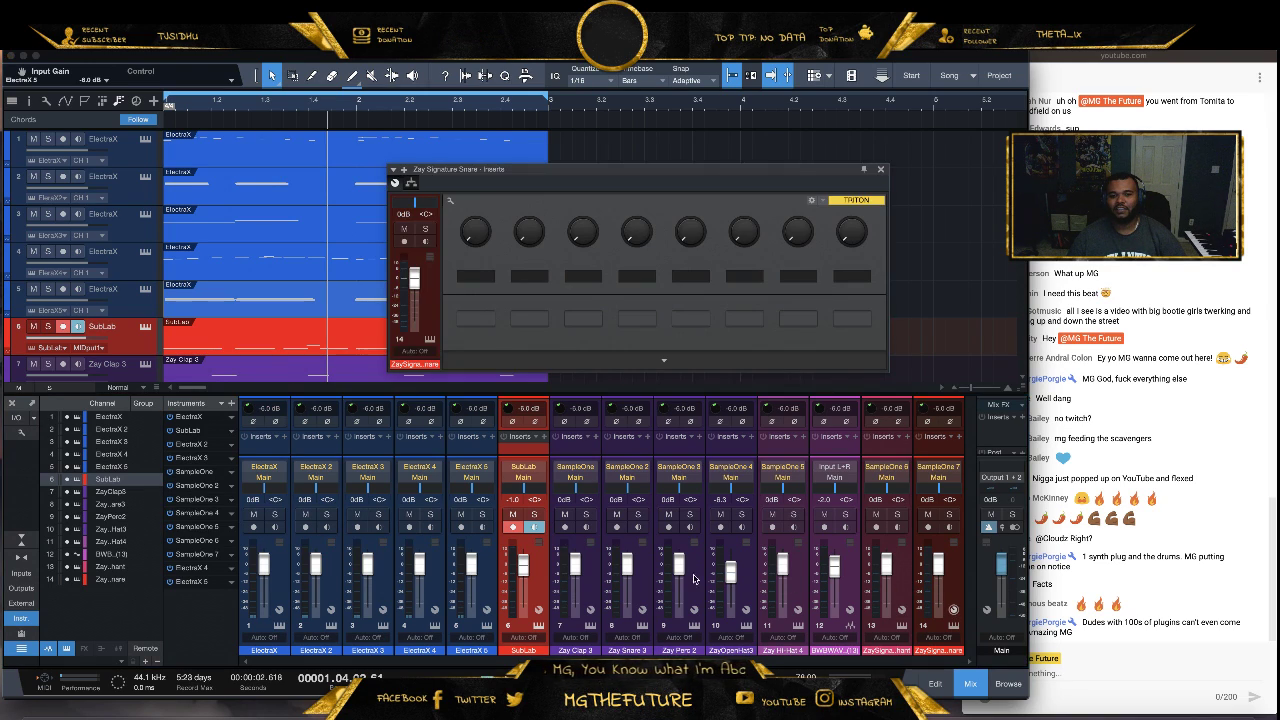
click(879, 170)
click(950, 593)
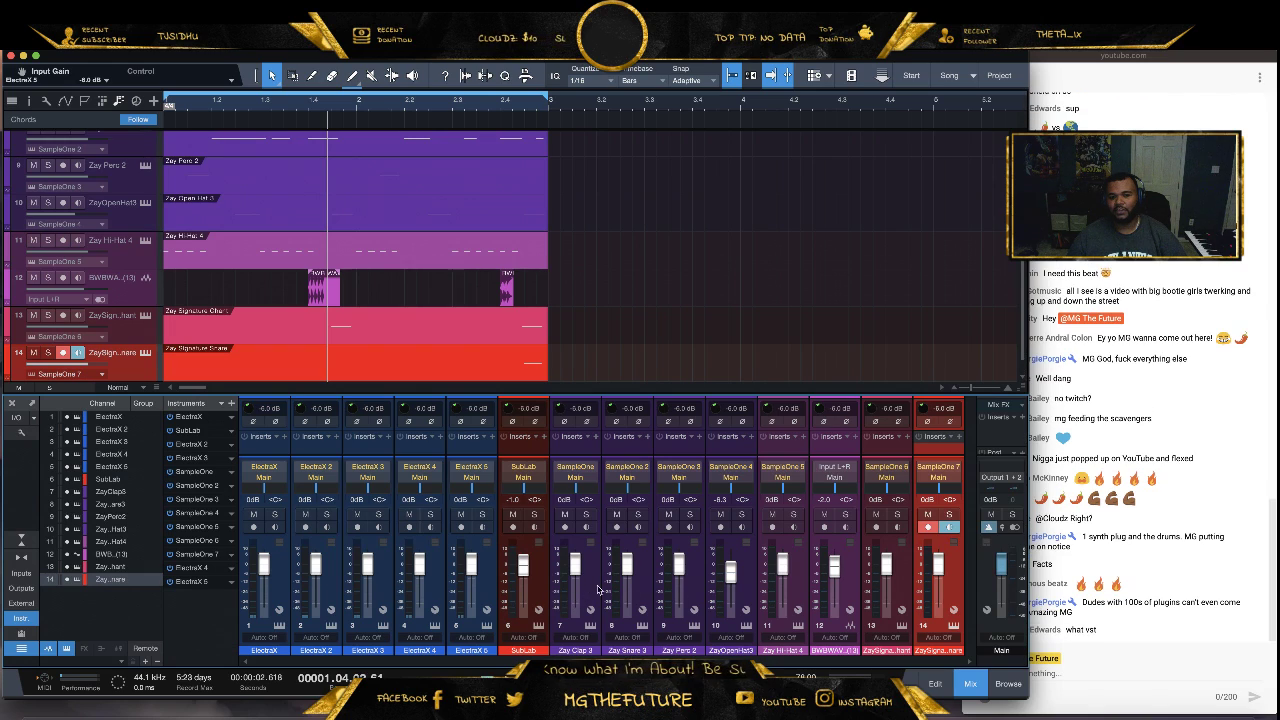
shift+click(580, 640)
click(644, 652)
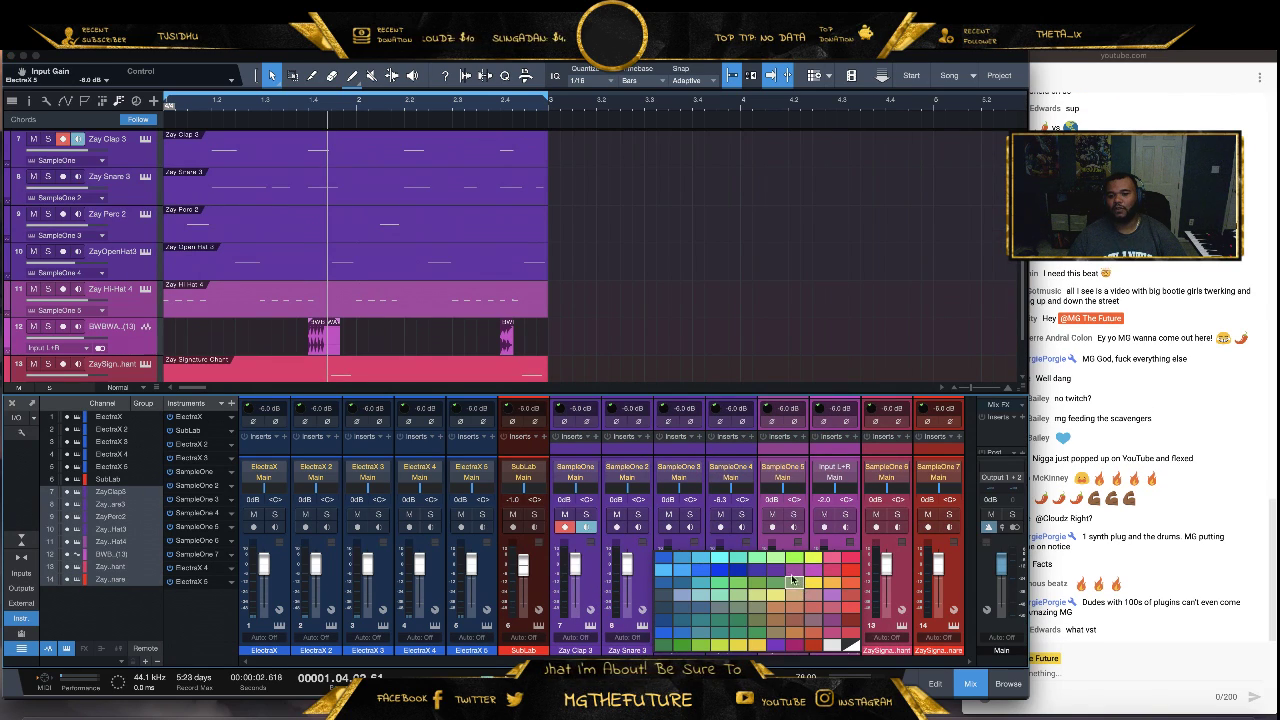
click(781, 575)
Color the channels from Zay Hi-Hat 4 through Zay Signature Snare purple like the other drums
click(960, 596)
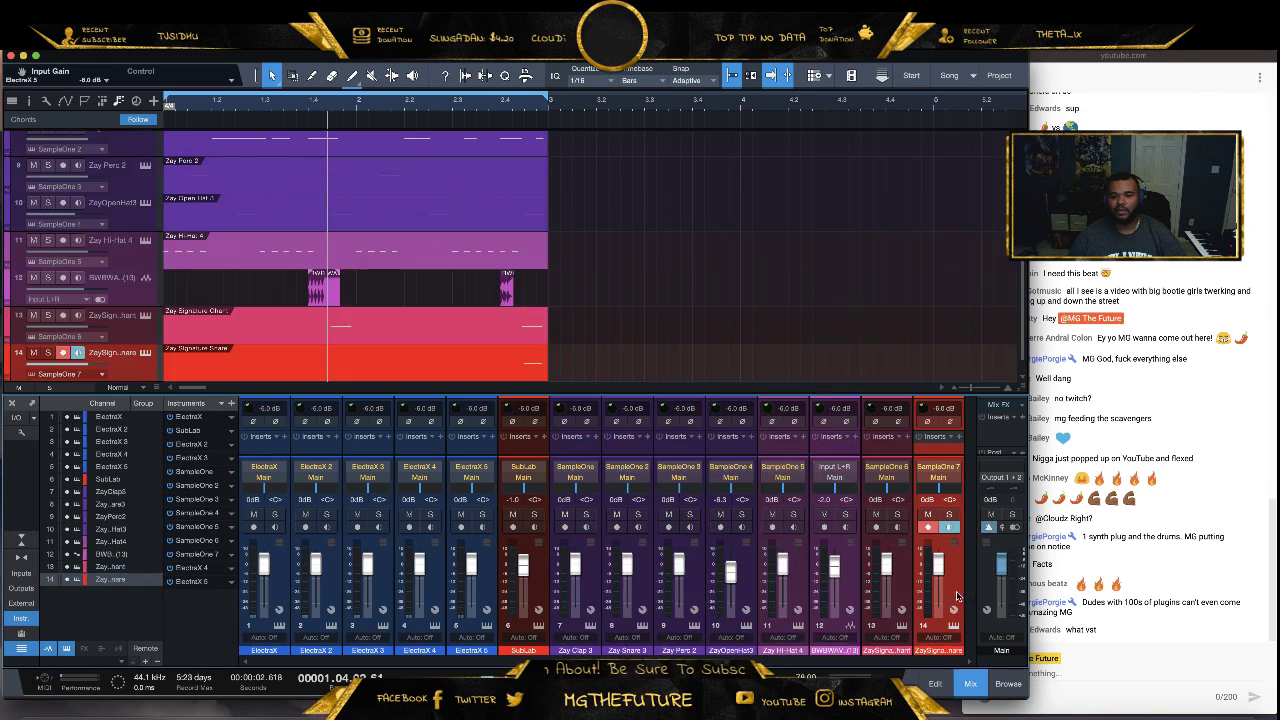
shift+click(801, 594)
click(800, 651)
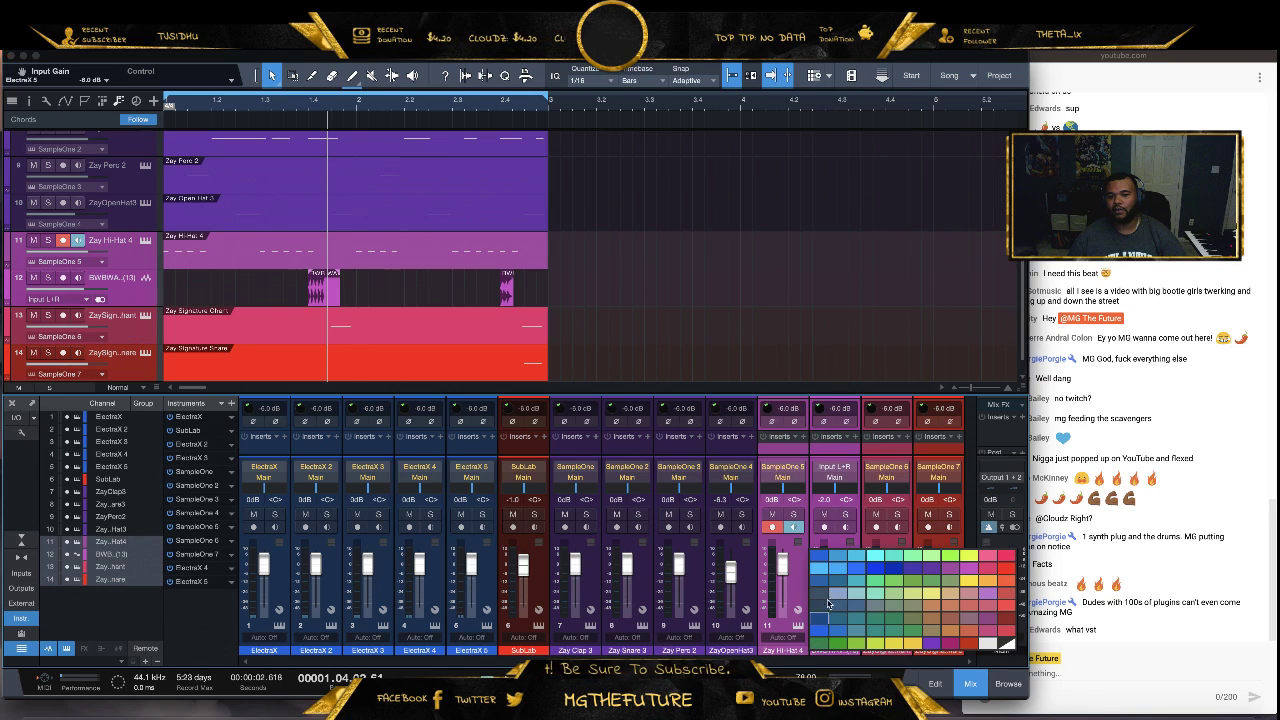
click(932, 574)
Route the channels from Zay Clap 3 through Zay Signature Snare to a new bus
click(957, 565)
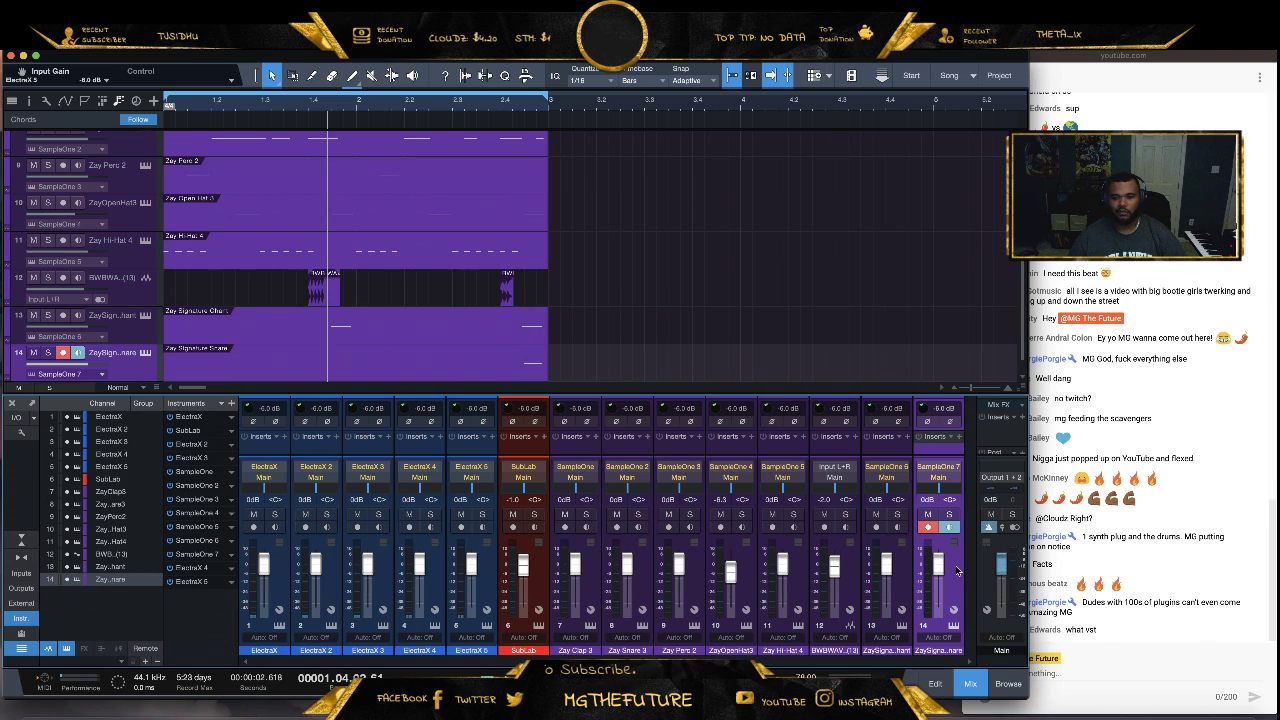
shift+click(597, 593)
right_click(597, 593)
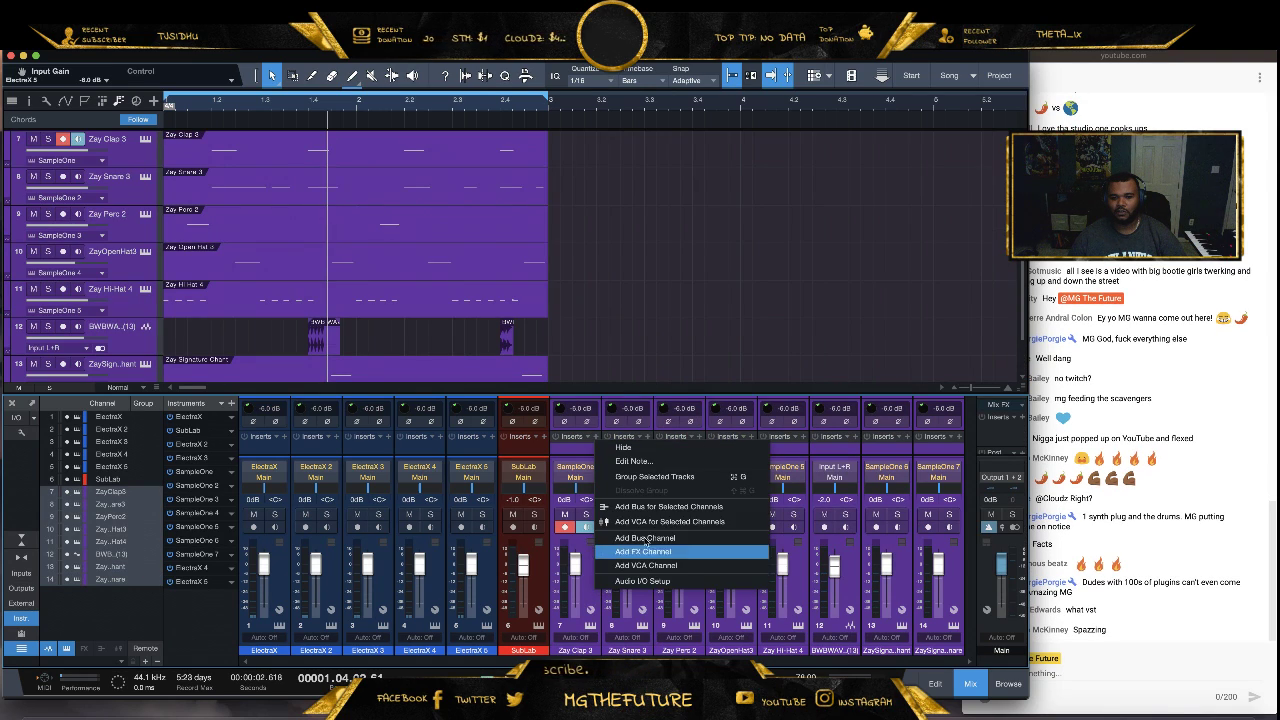
click(668, 507)
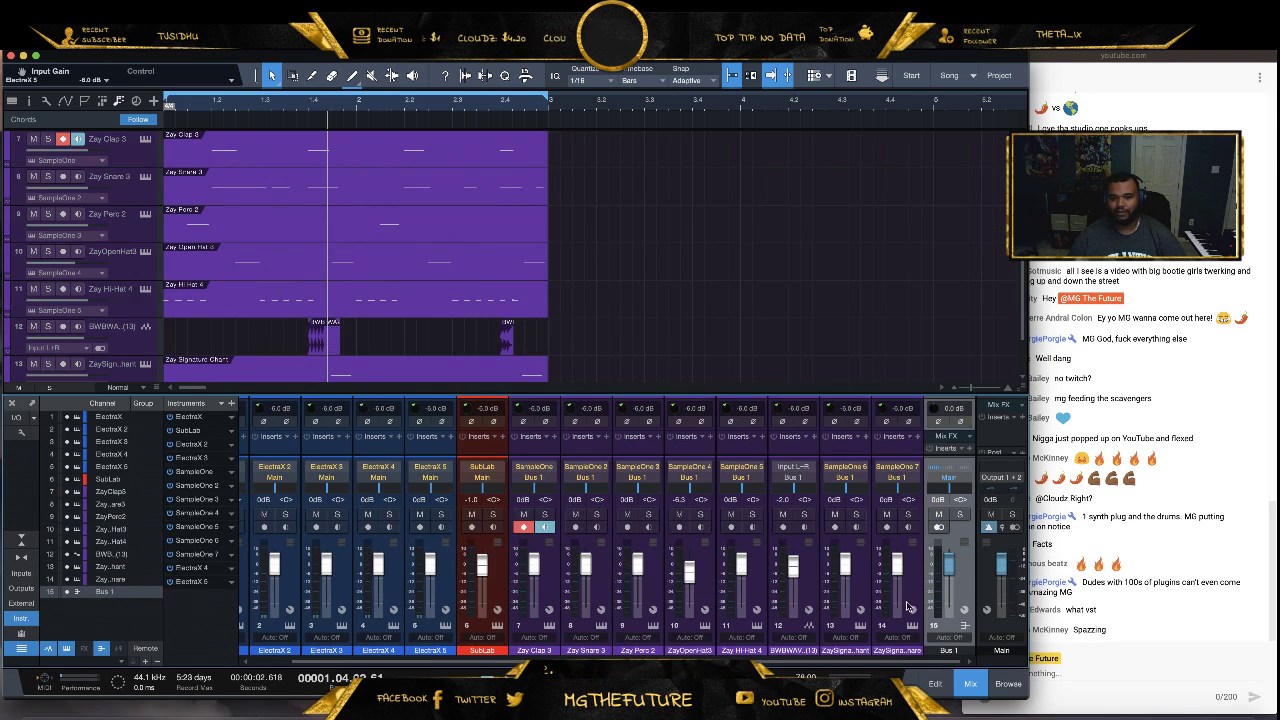
Rename the new bus DRM BUS, start playback and mute the bus
double_click(950, 651)
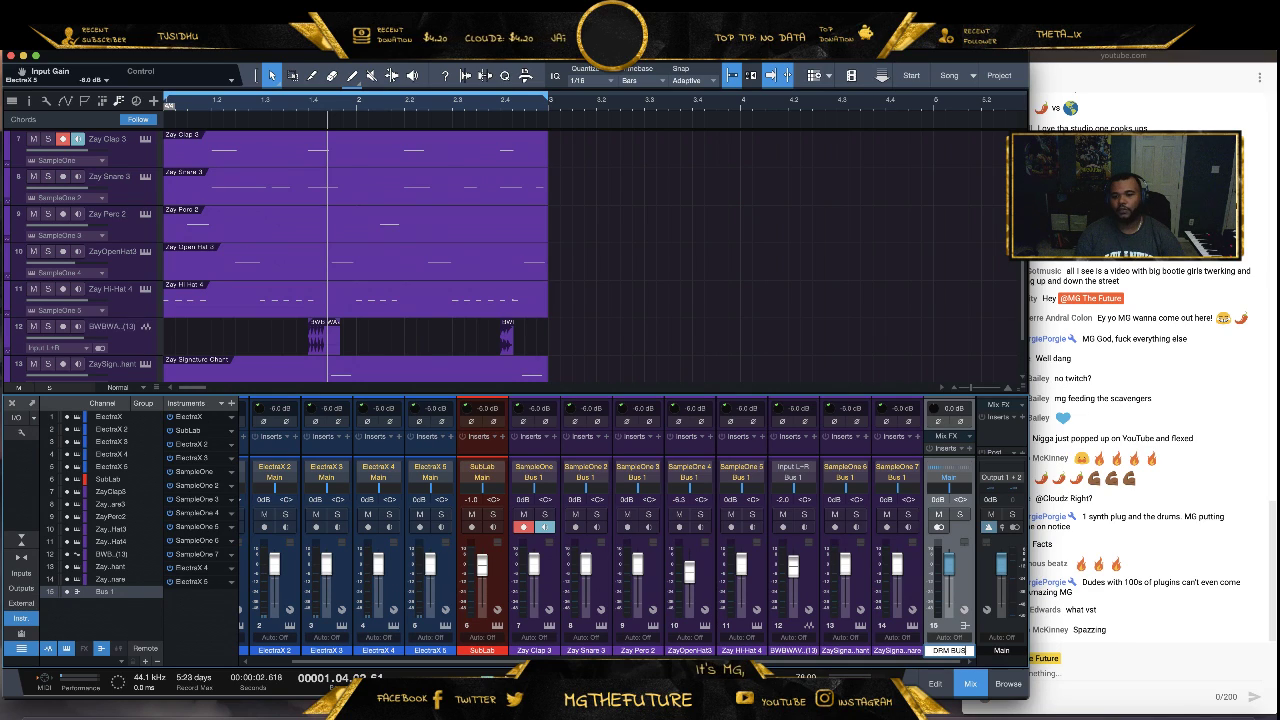
text(DRM BUS)
key(Return)
key(space)
click(938, 514)
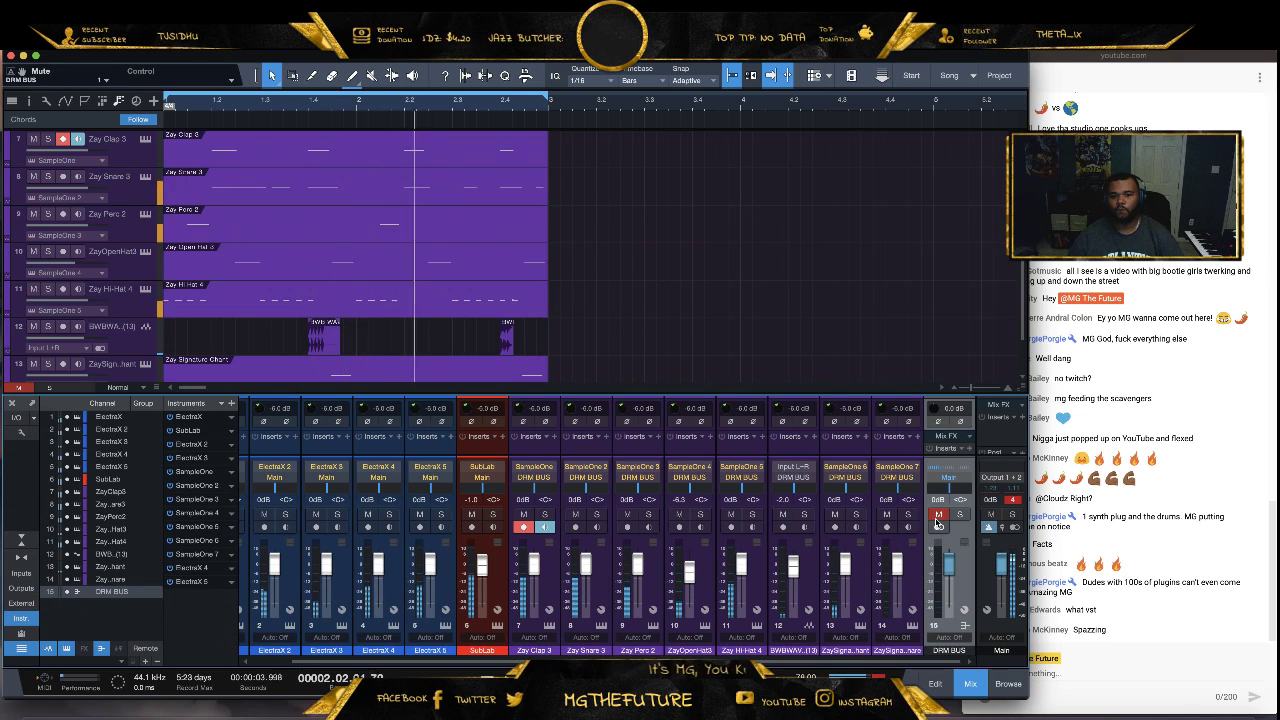
Move the SubLab channel behind the last drum channel and mute it
scroll(600, 560, left, 1)
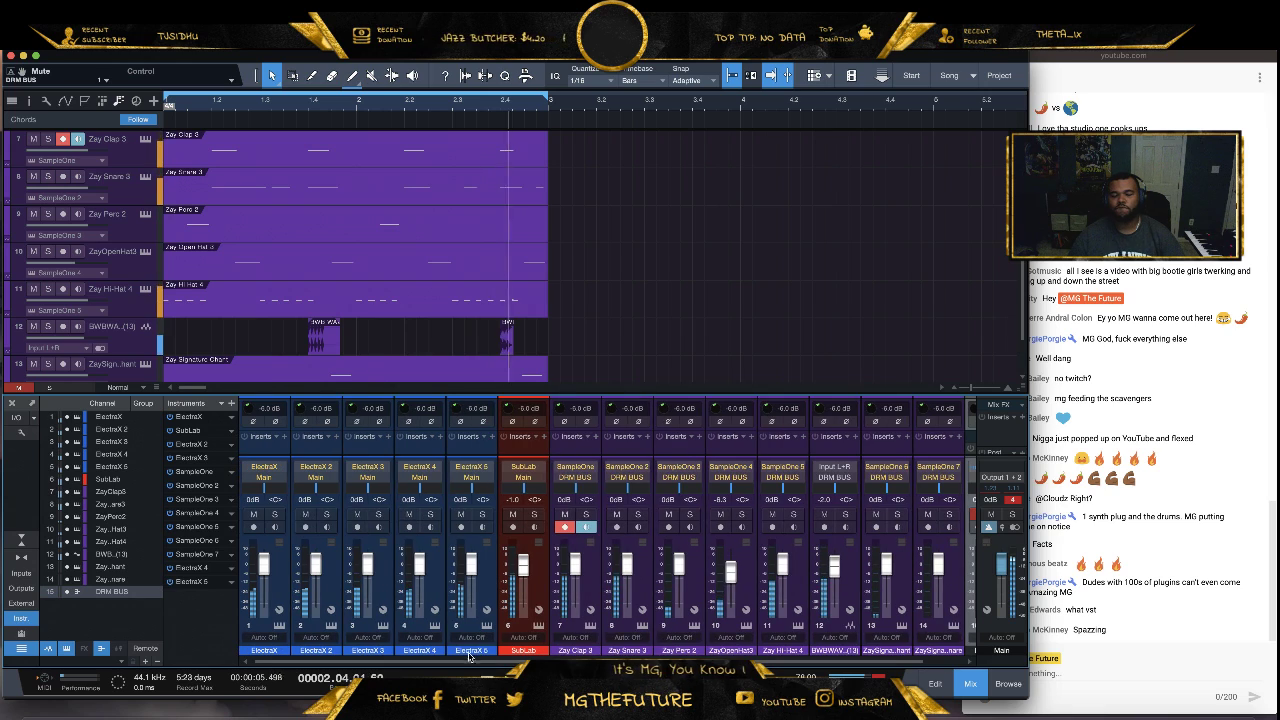
click(530, 580)
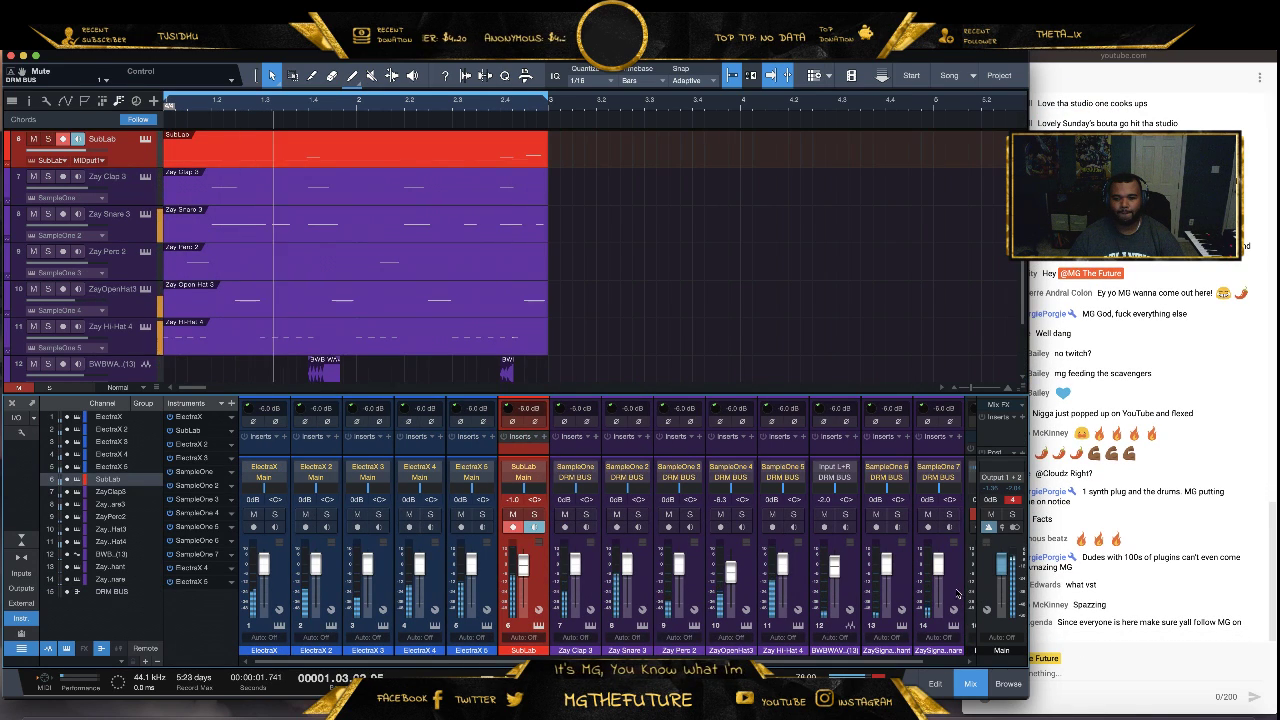
drag(958, 594, 958, 594)
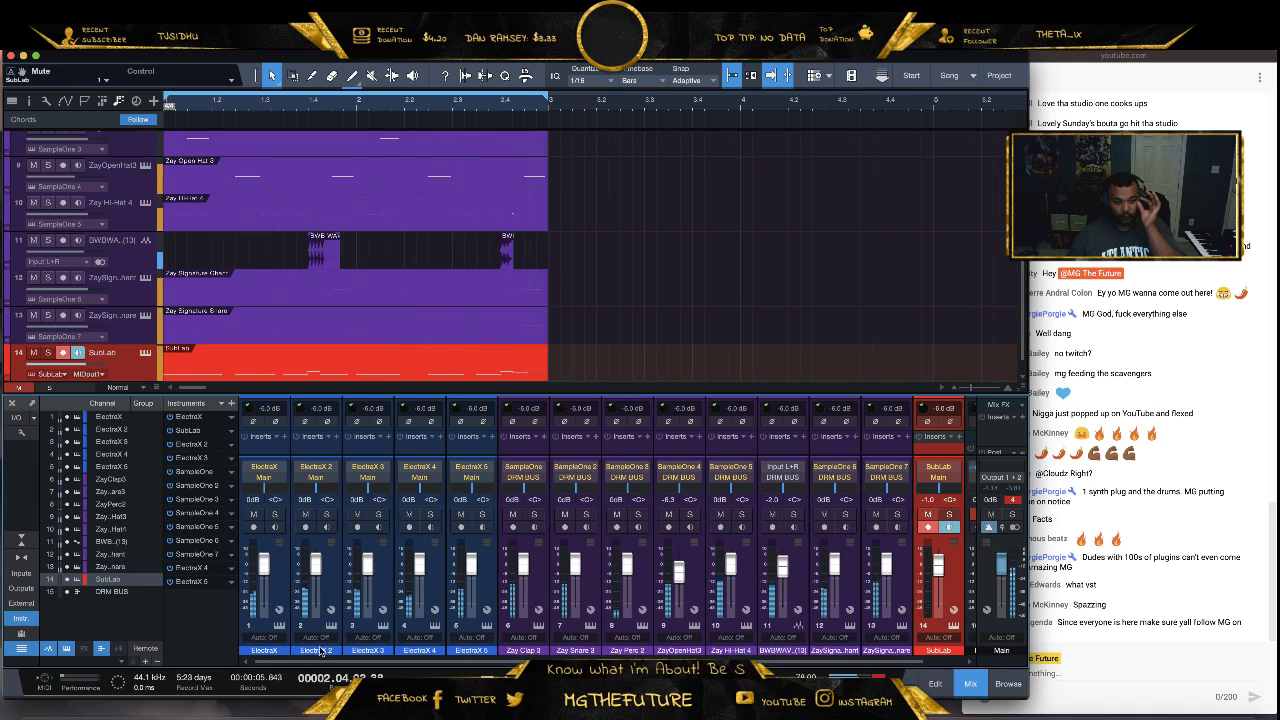
Pull the volume faders of ElectraX 2, 3, 4 and 5 all the way down
drag(316, 565, 316, 608)
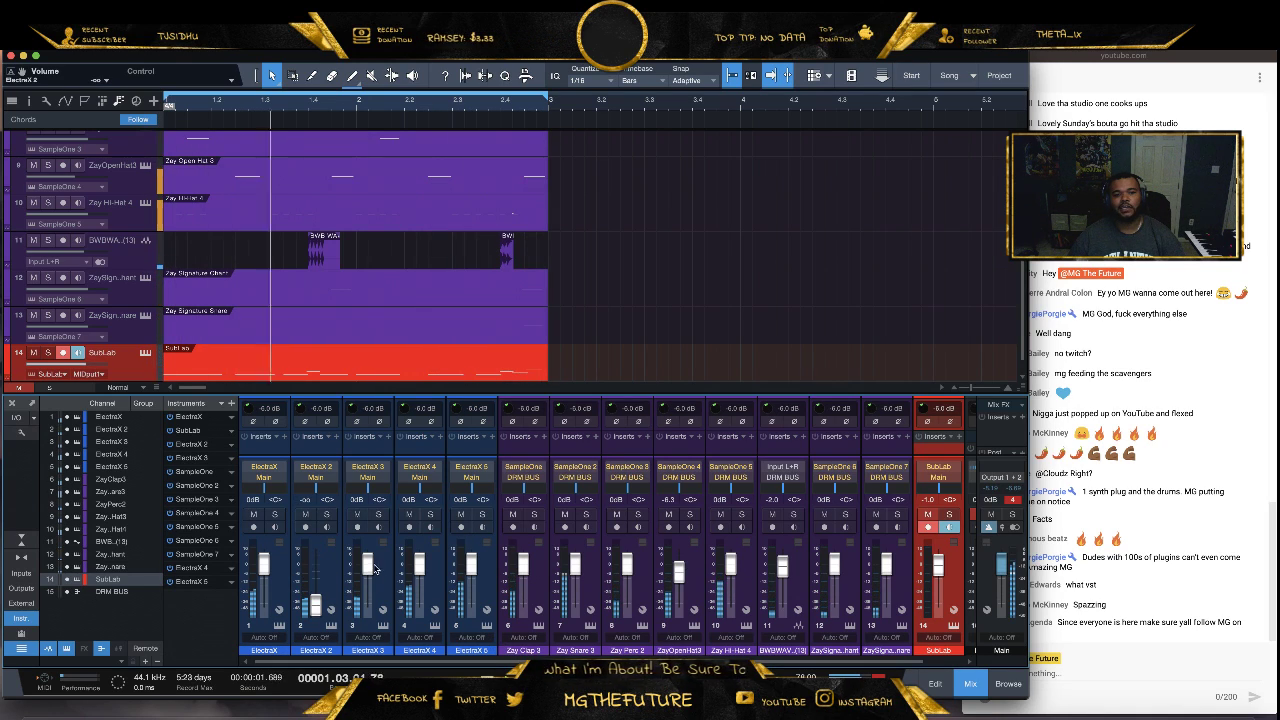
drag(368, 565, 368, 605)
drag(419, 565, 419, 605)
drag(471, 565, 471, 604)
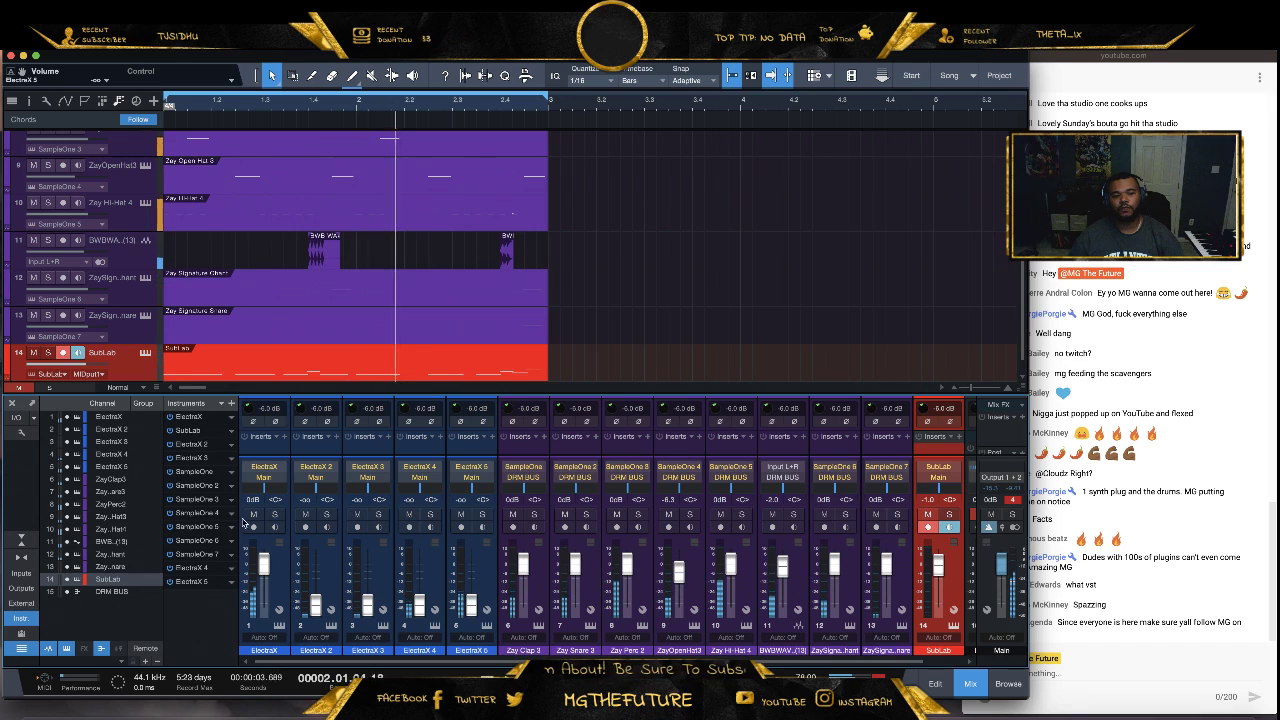
Rename the first ElectraX channel KEYS
click(268, 651)
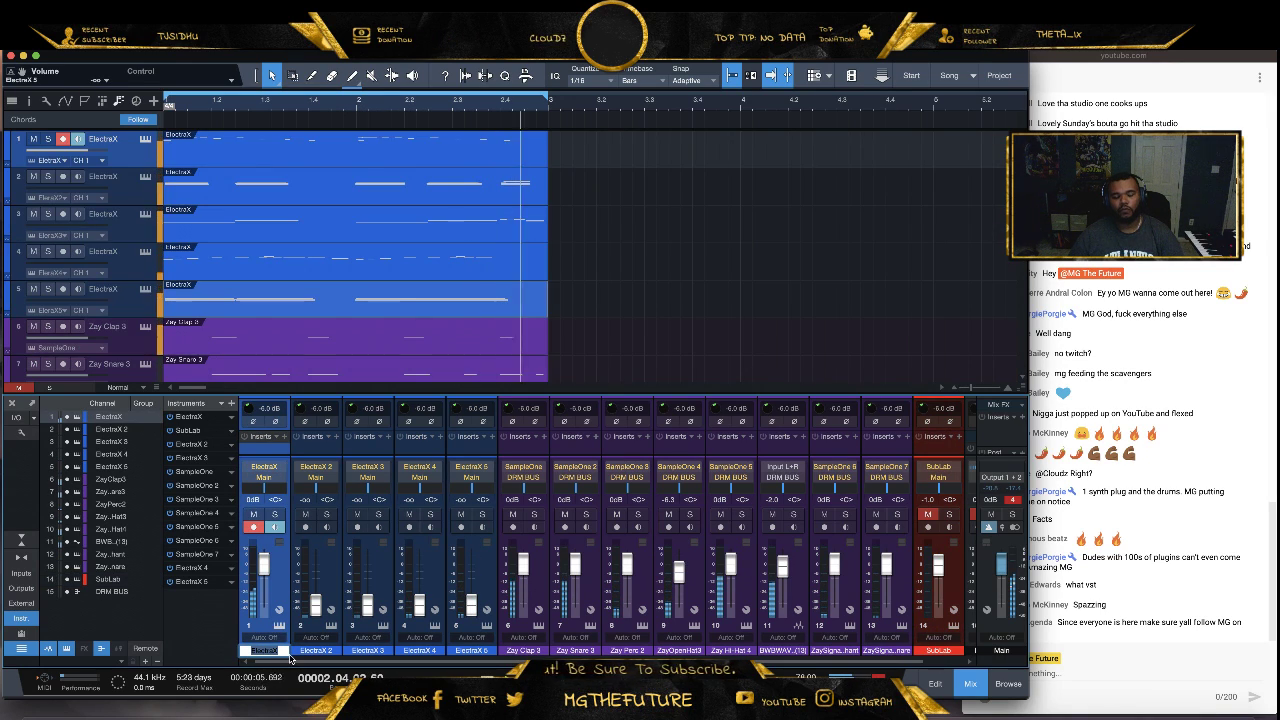
text(KEYS)
key(Return)
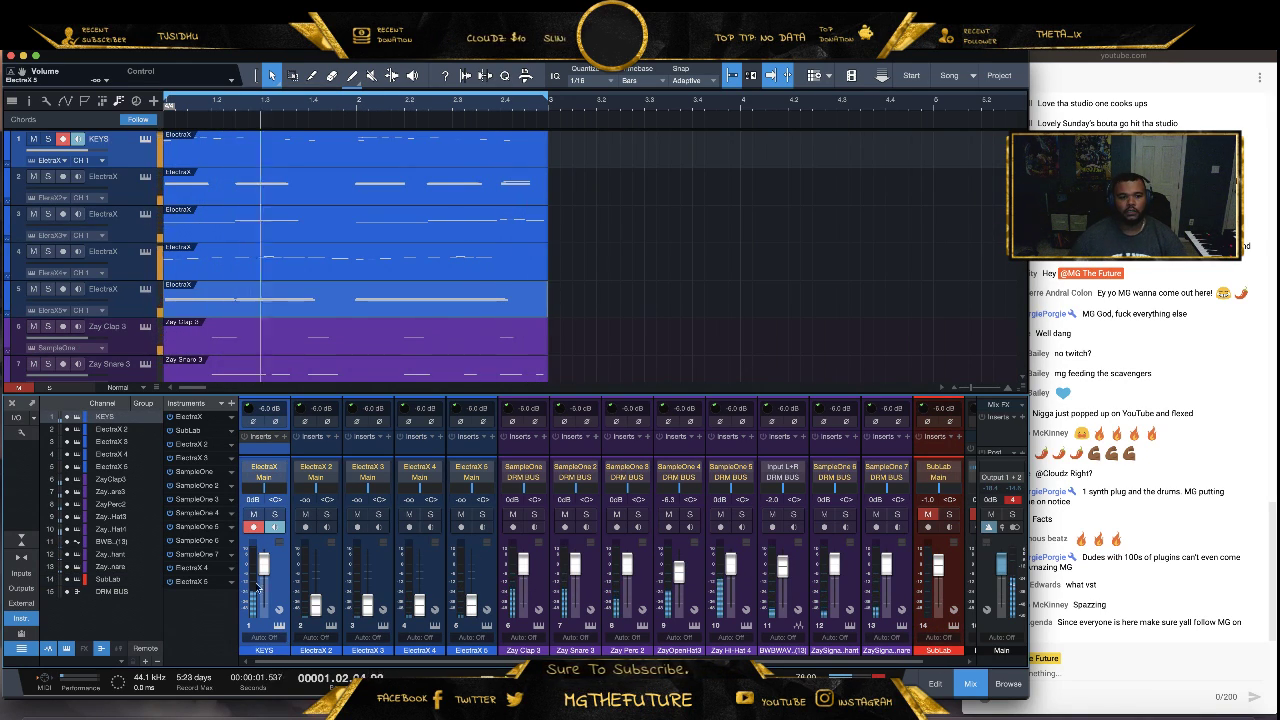
Reset the ElectraX 2 volume to 0 dB and rename the channel PAD
alt+click(315, 605)
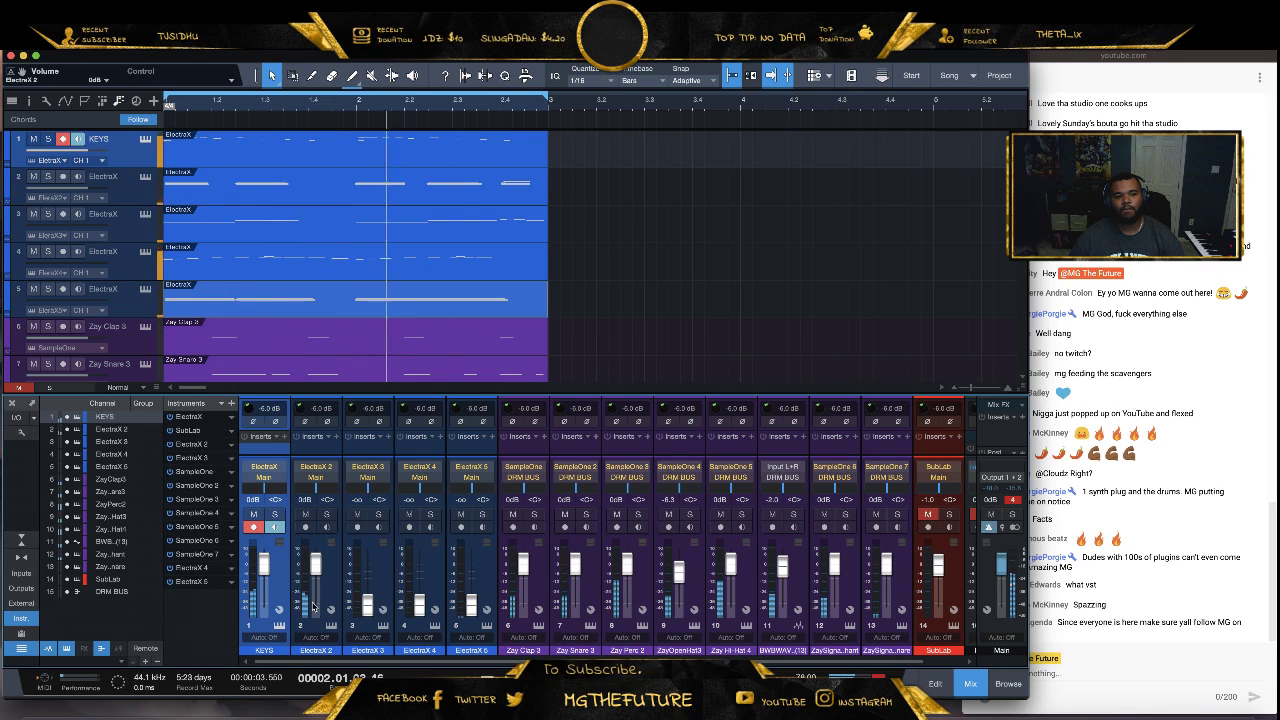
double_click(320, 650)
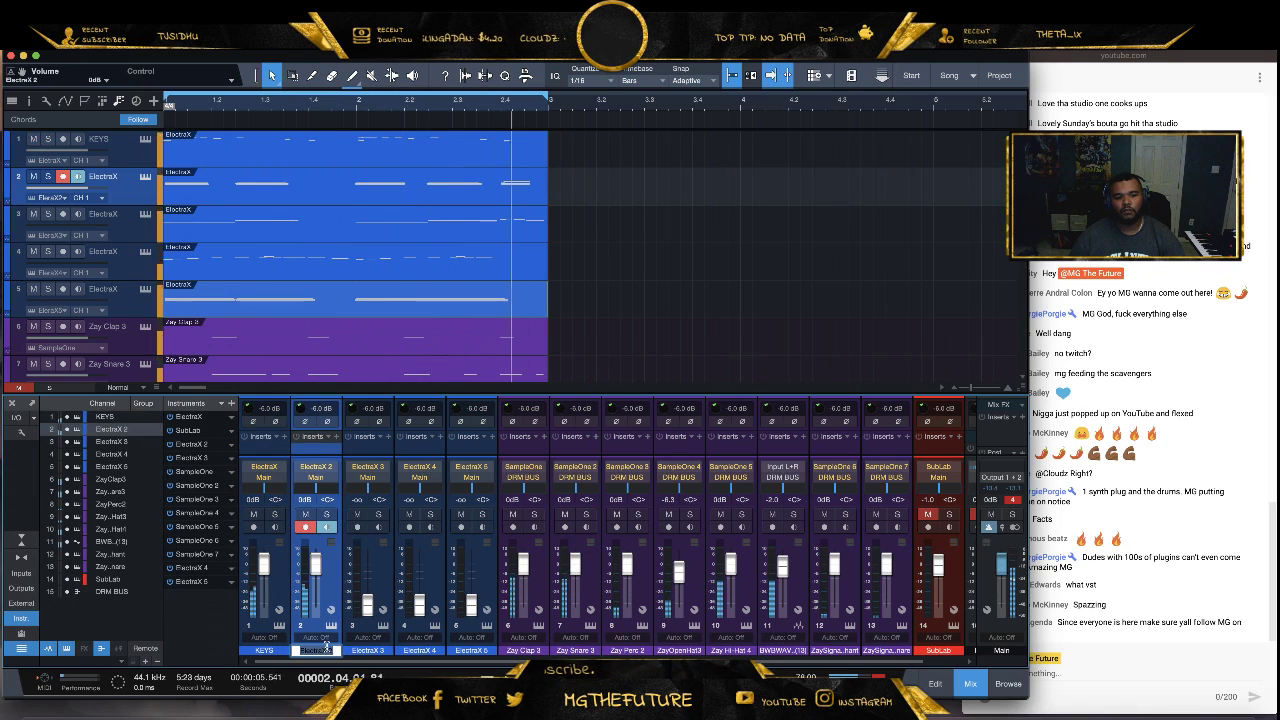
text(PAD)
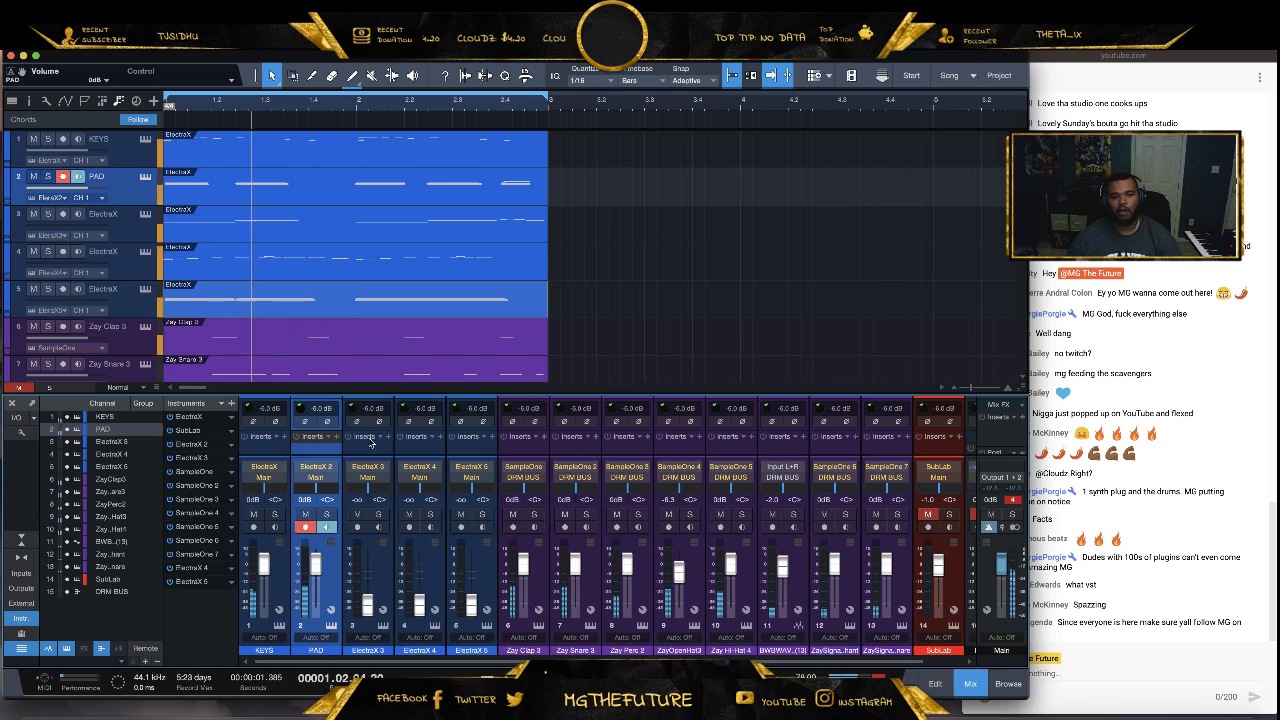
Solo ElectraX 3, reset its volume to 0 dB and rename the channel BELL
click(378, 514)
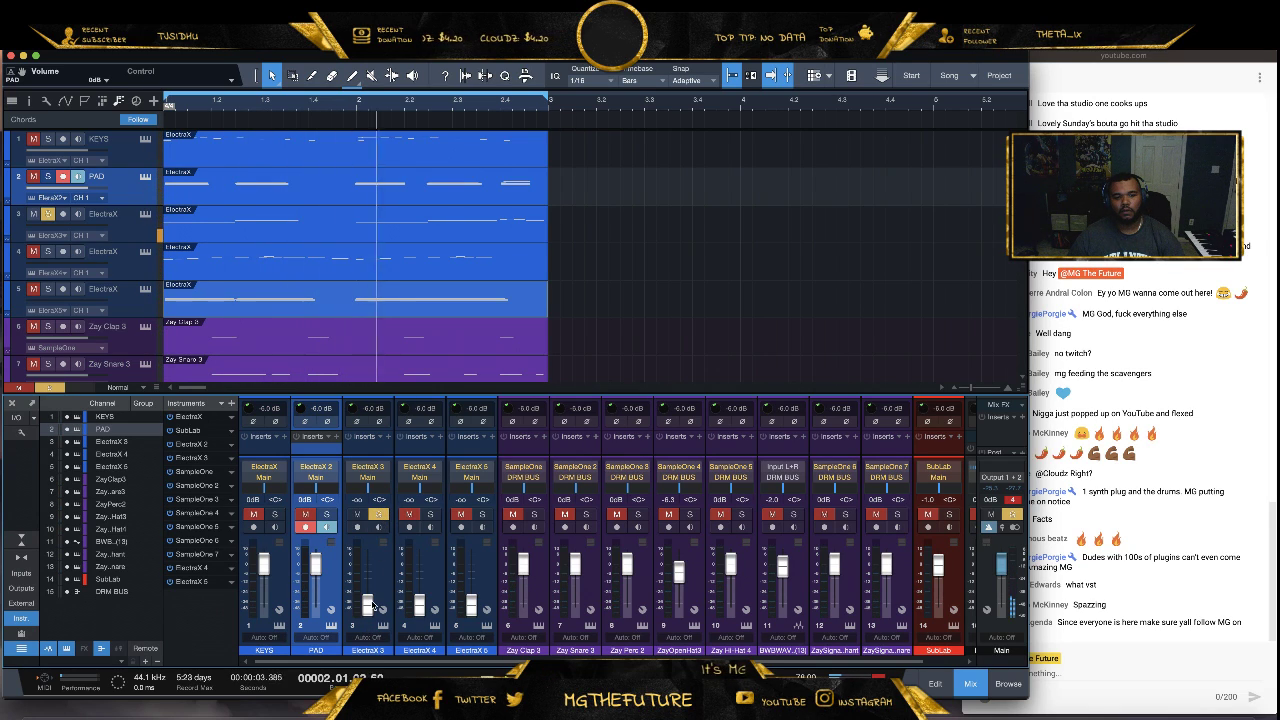
double_click(377, 651)
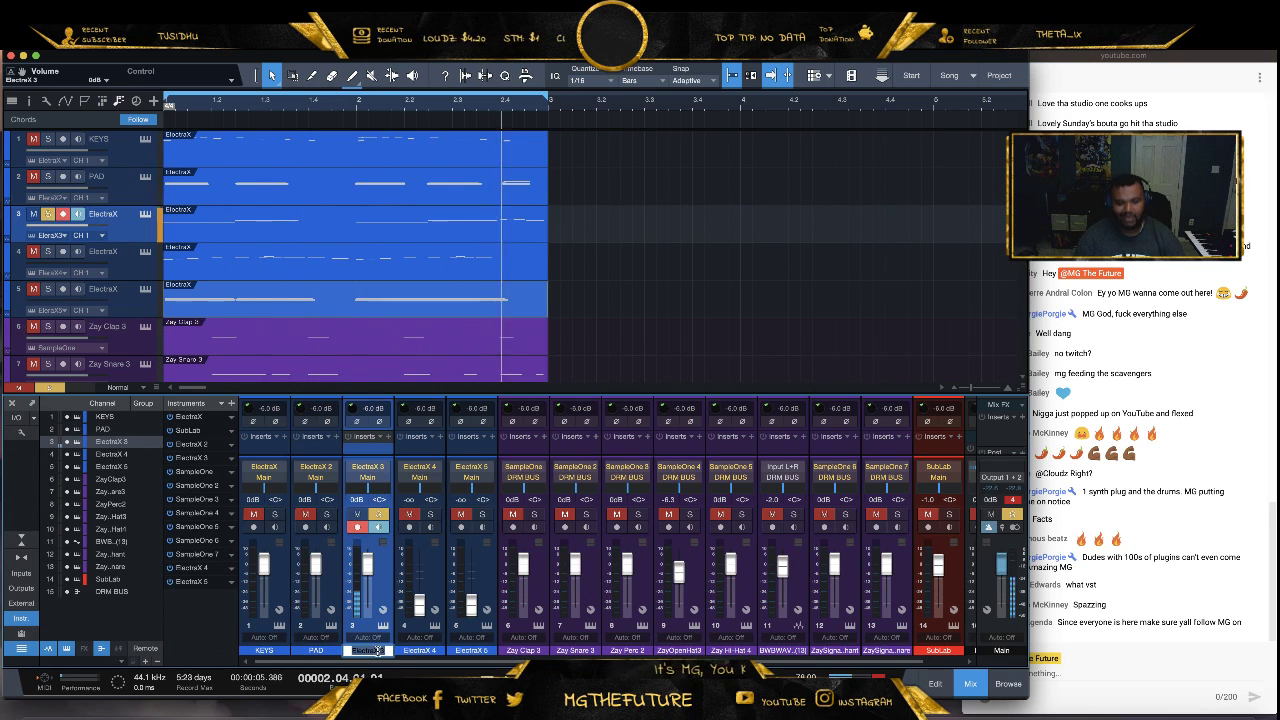
text(BELL)
key(Return)
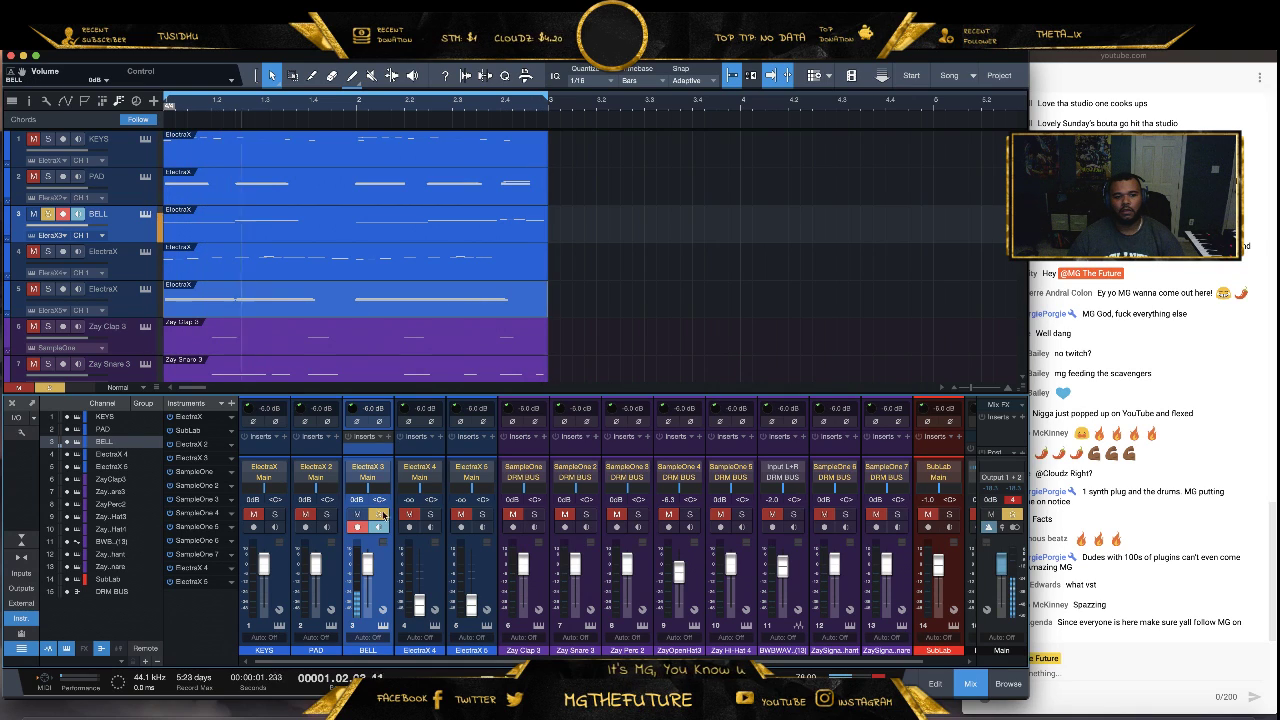
Solo ElectraX 4 instead of BELL, reset its volume to 0 dB and rename it FLUTE
click(416, 604)
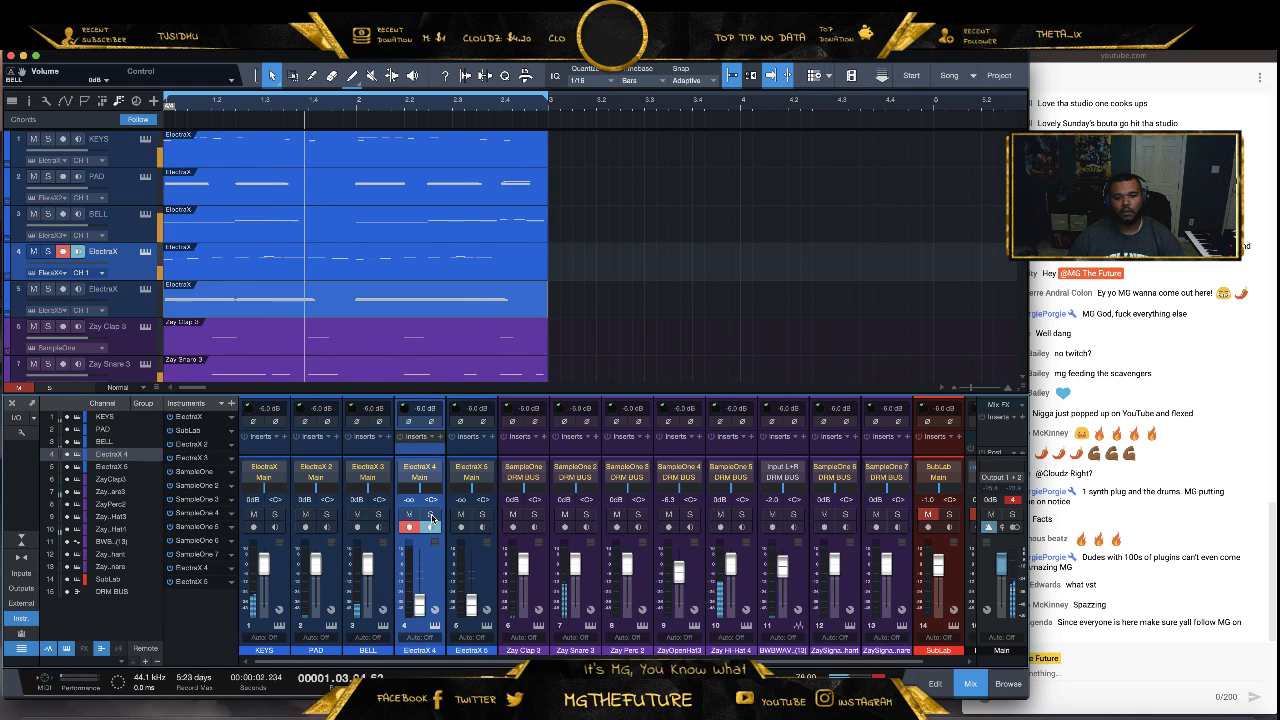
double_click(427, 651)
text(FLUTE)
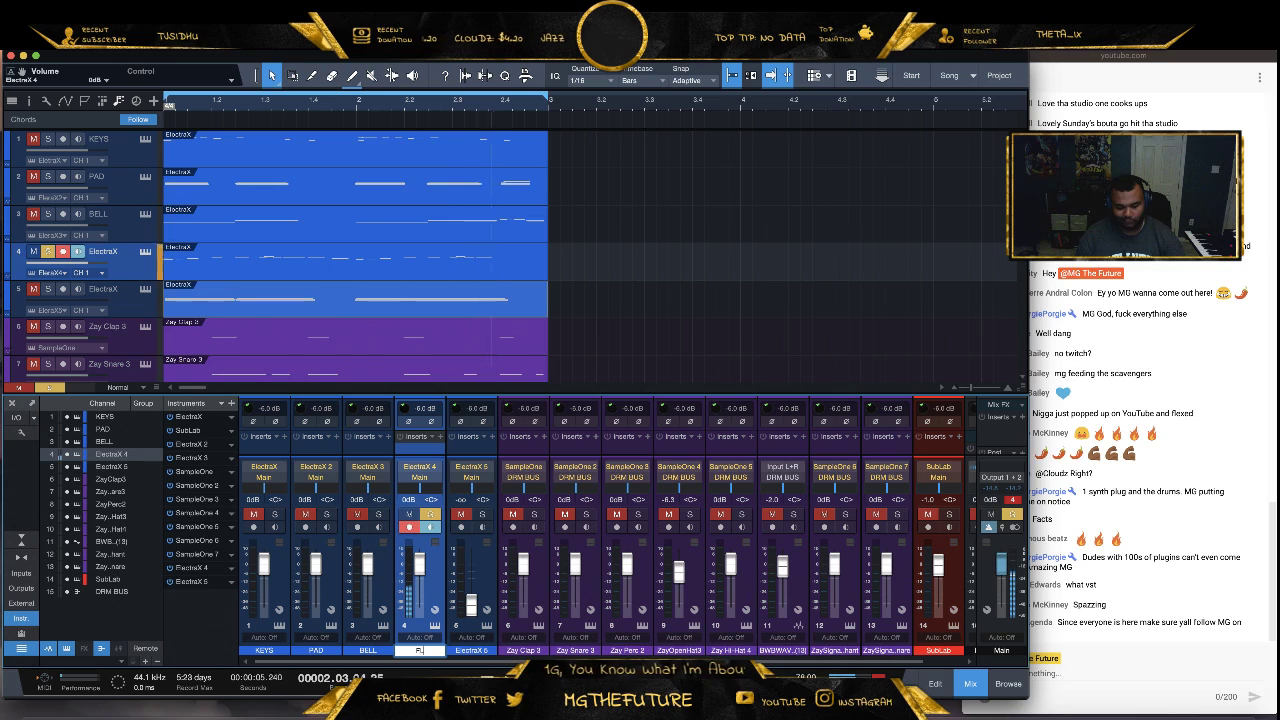
key(Return)
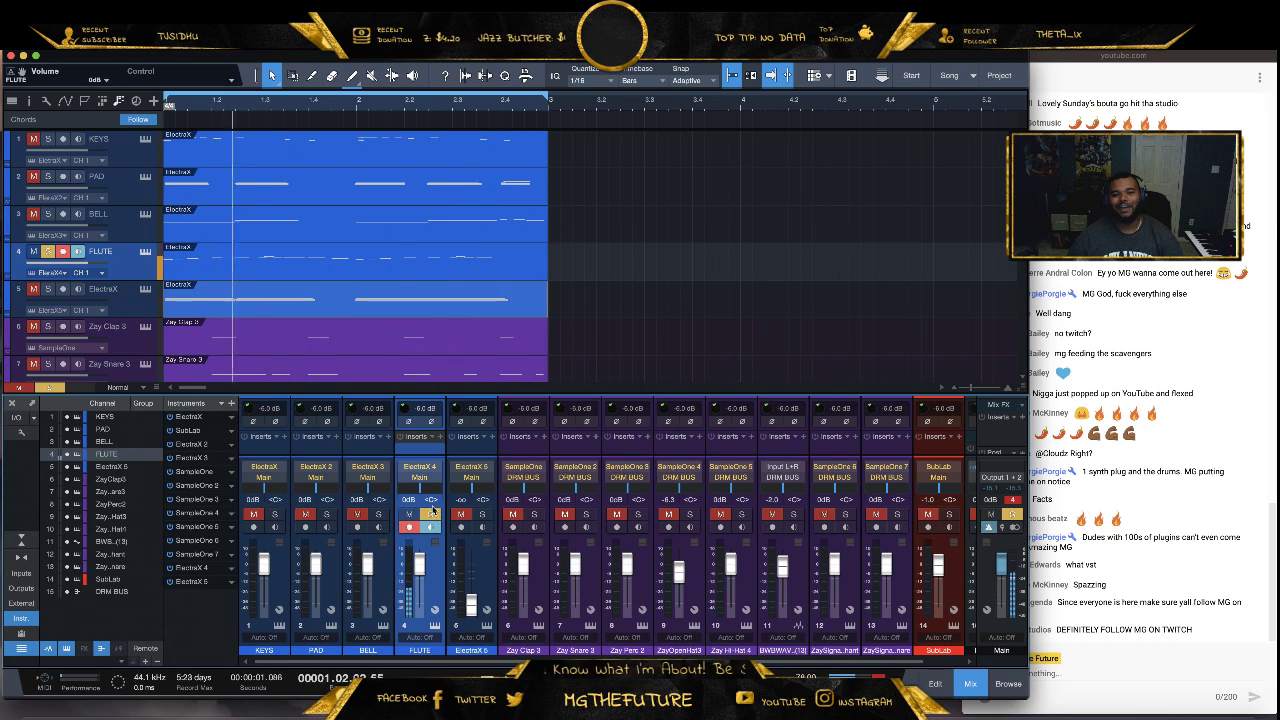
Solo ElectraX 5 instead of FLUTE, reset its volume to 0 dB, rename it ARP and clear its solo
click(430, 514)
click(482, 514)
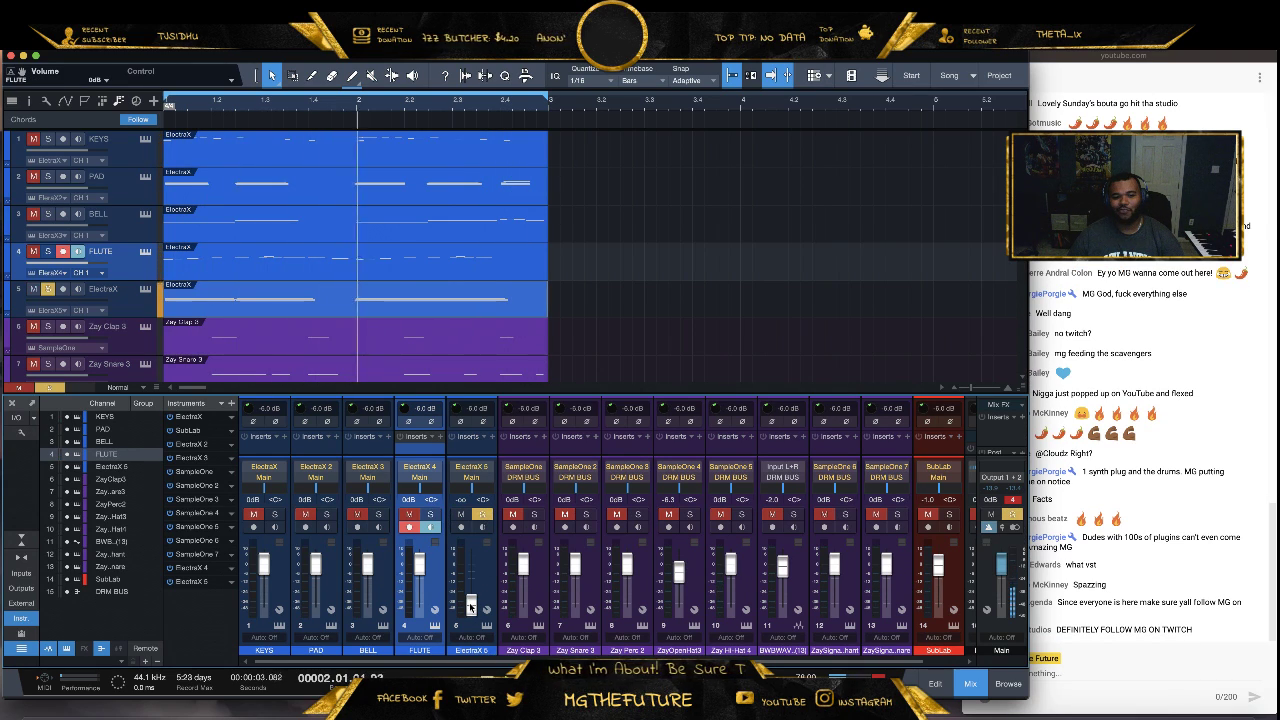
double_click(488, 651)
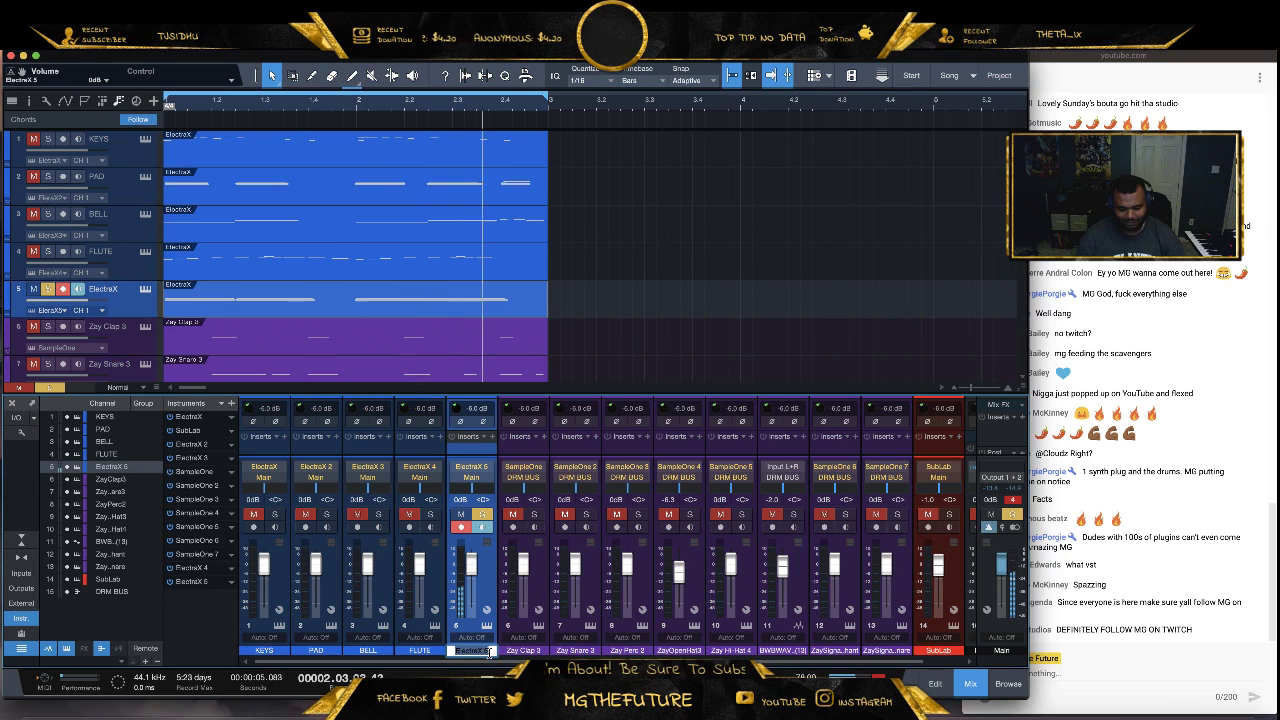
text(ARP)
key(Return)
click(482, 514)
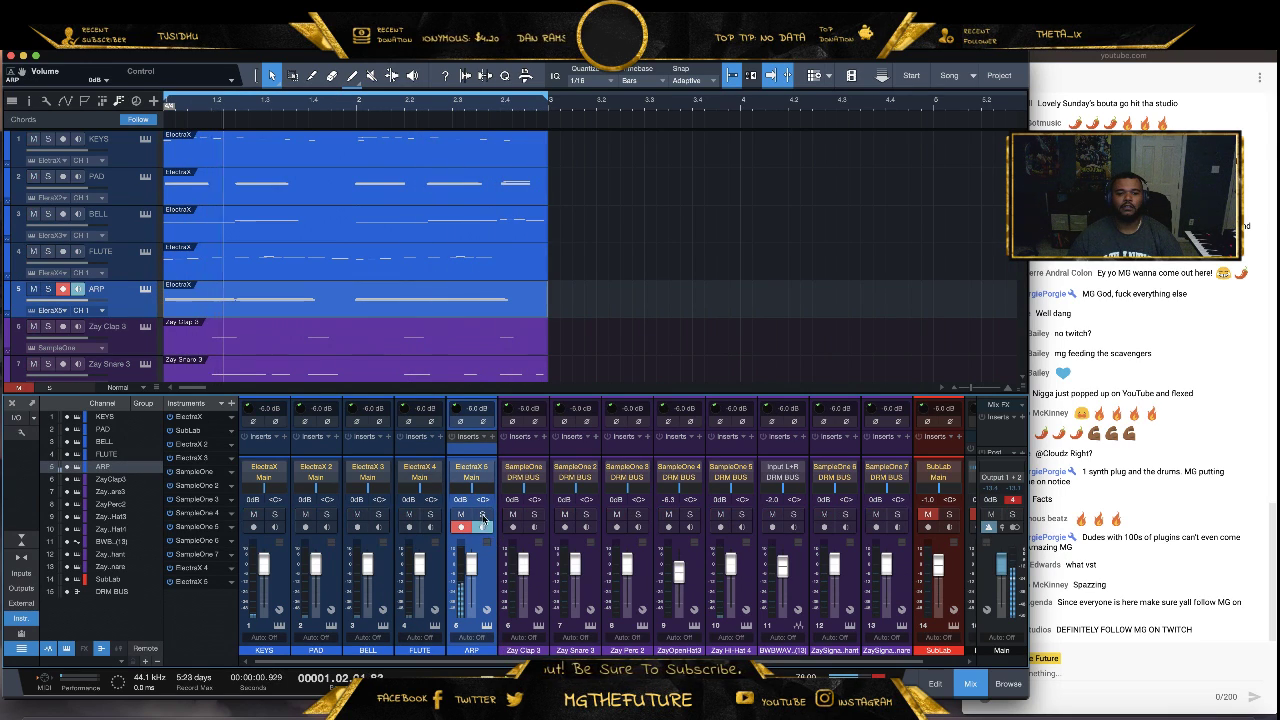
Route the five channels KEYS through ARP to a new bus and name it KEYS BUS
shift+click(284, 590)
right_click(282, 437)
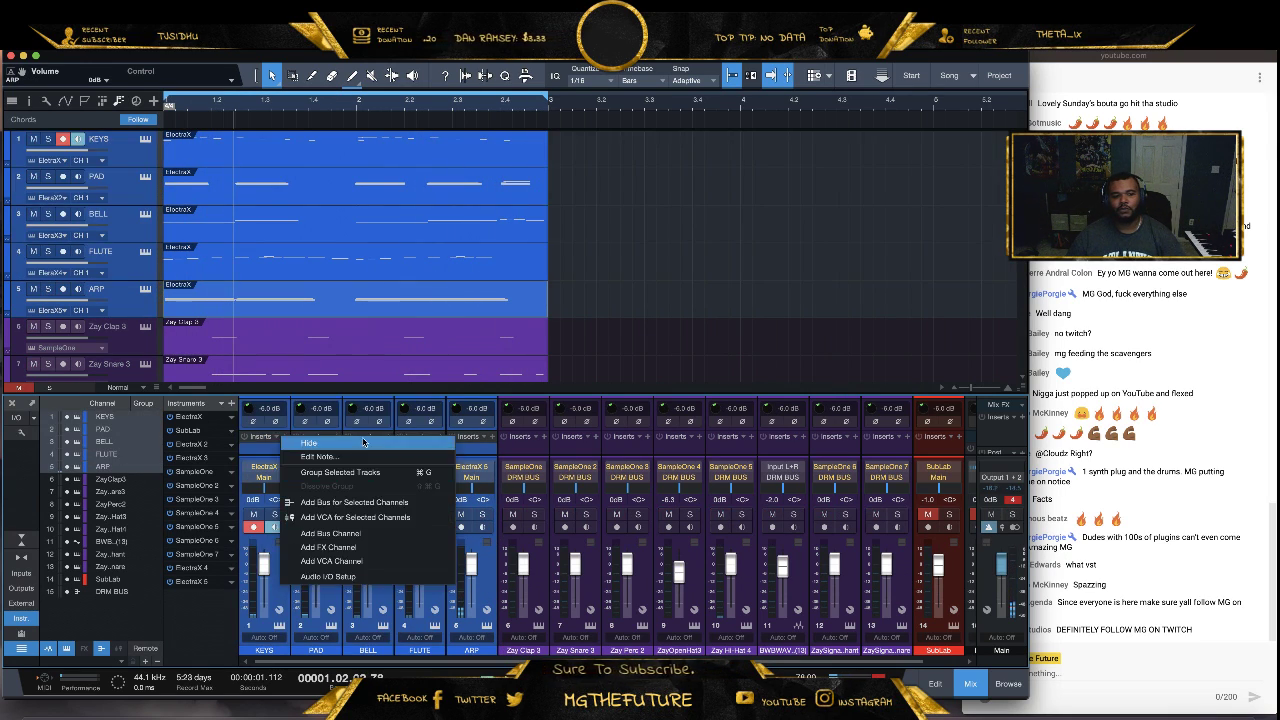
click(378, 500)
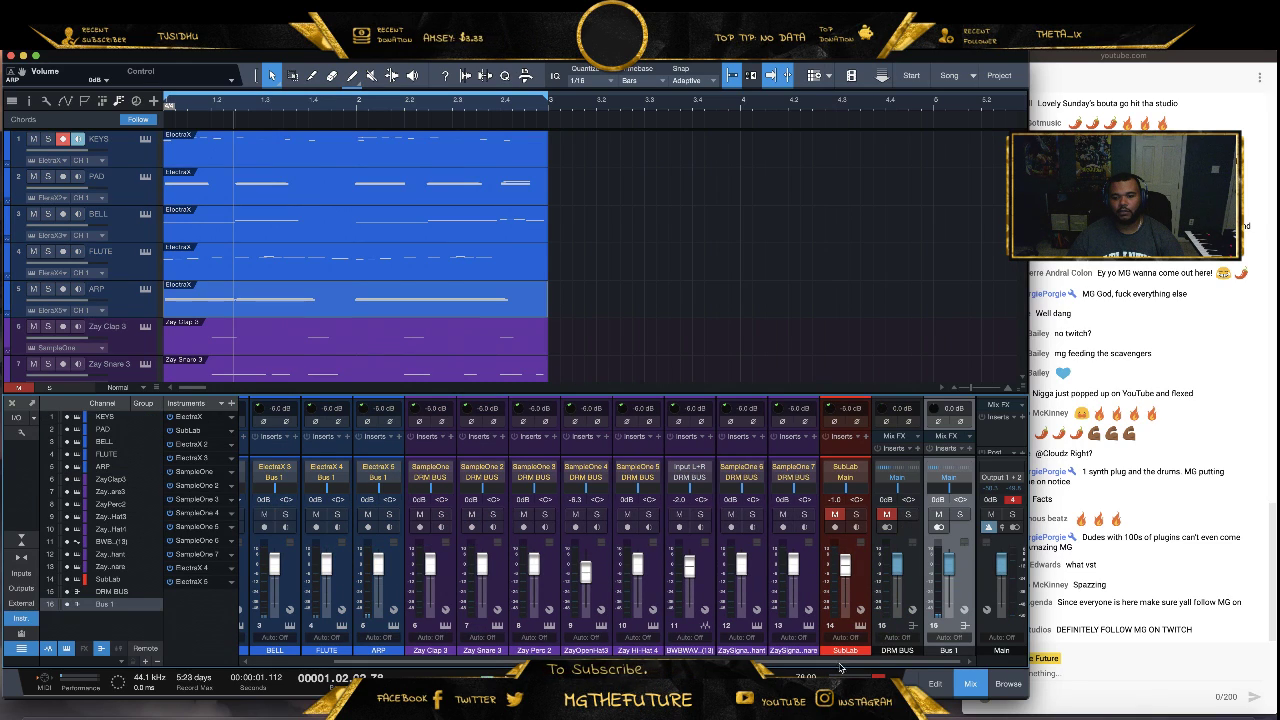
double_click(950, 650)
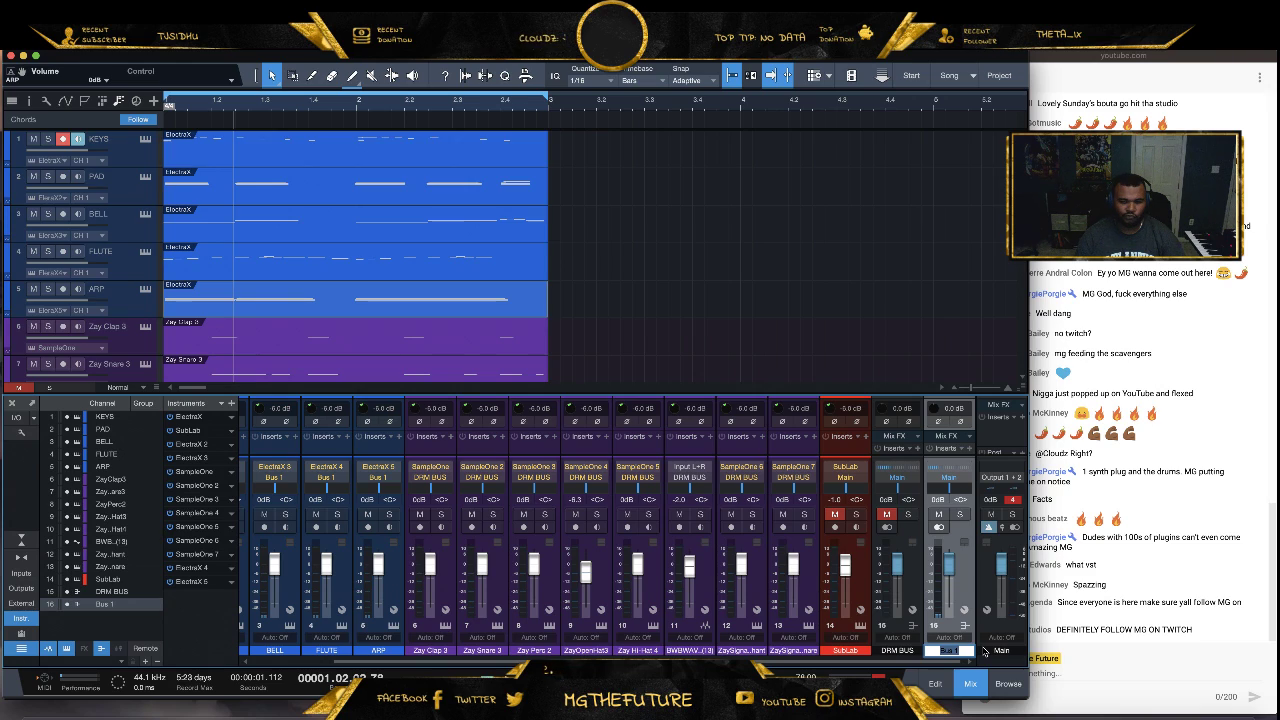
text(KEY)
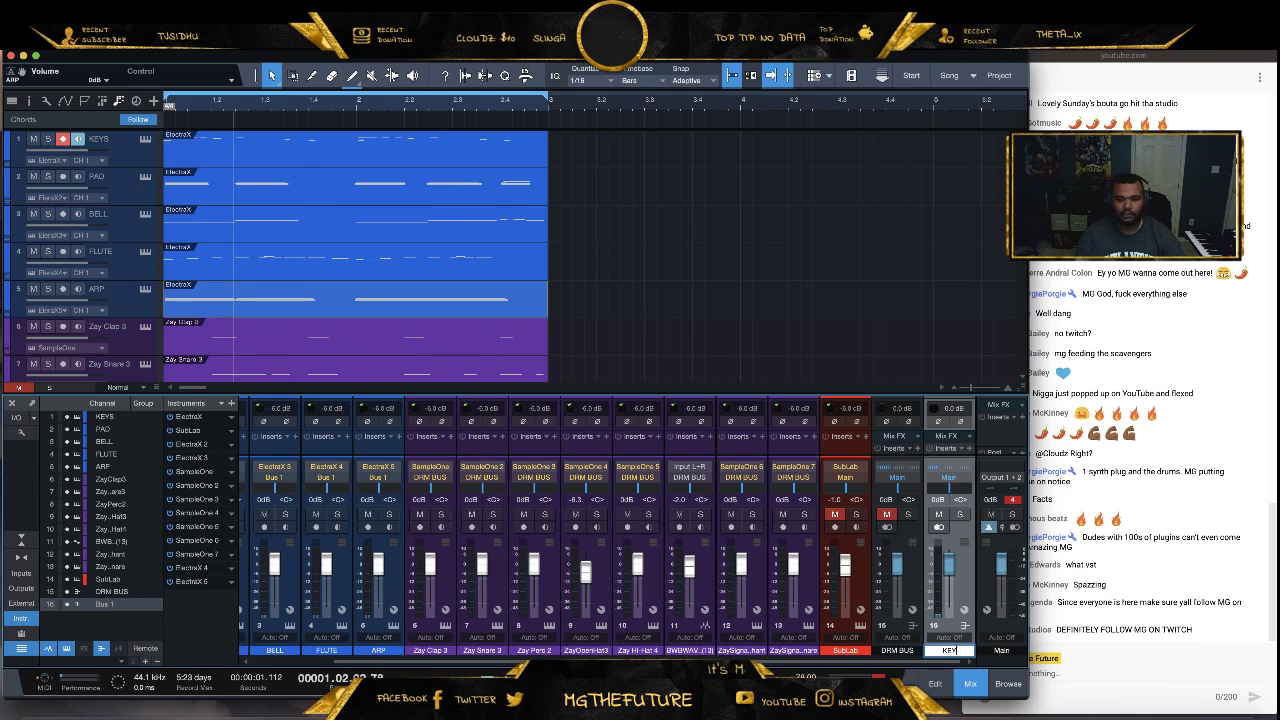
text(S BUS)
key(Return)
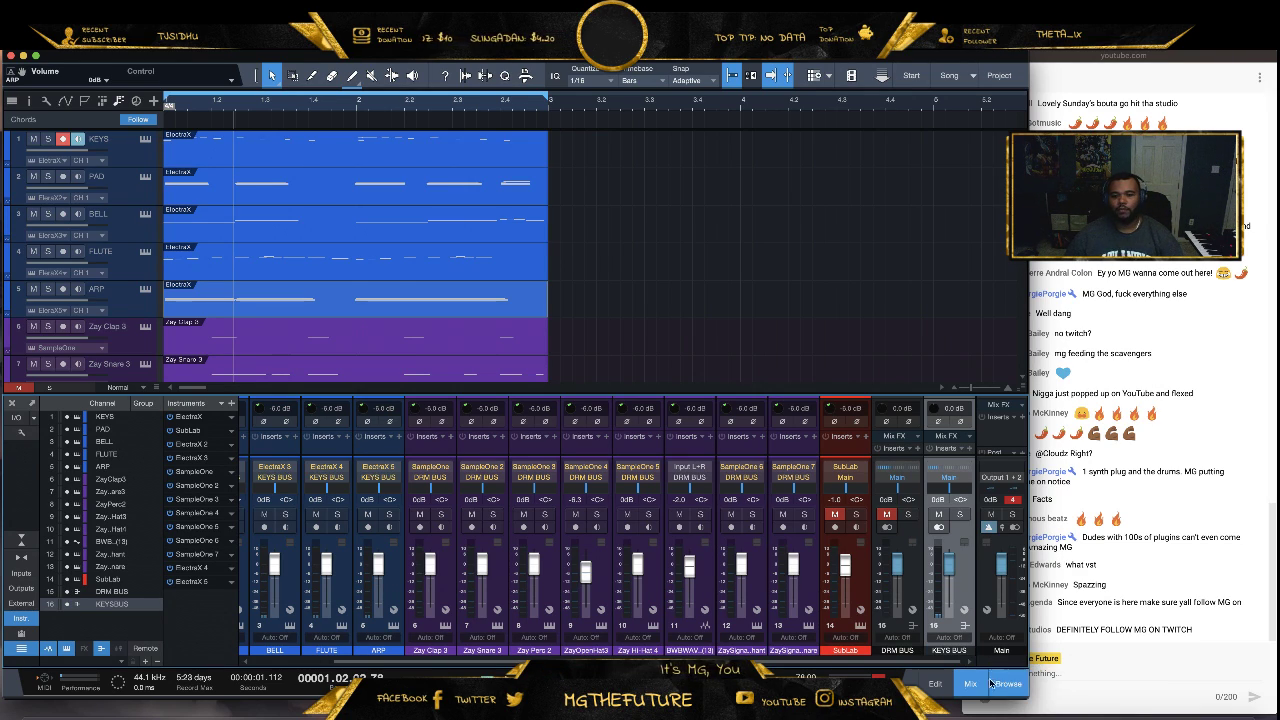
Insert the Neutron 3 effect on all five channels from KEYS to ARP and close its preset manager and plug-in window
click(1008, 684)
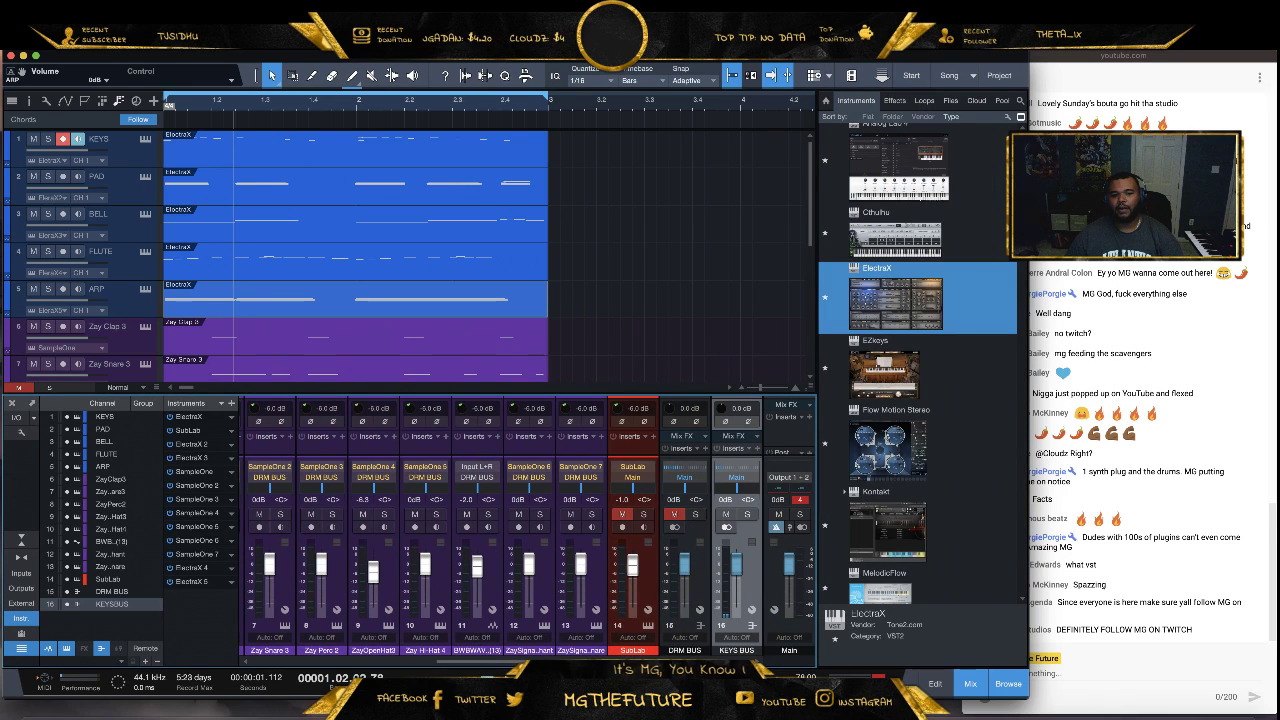
drag(300, 661, 228, 648)
click(471, 650)
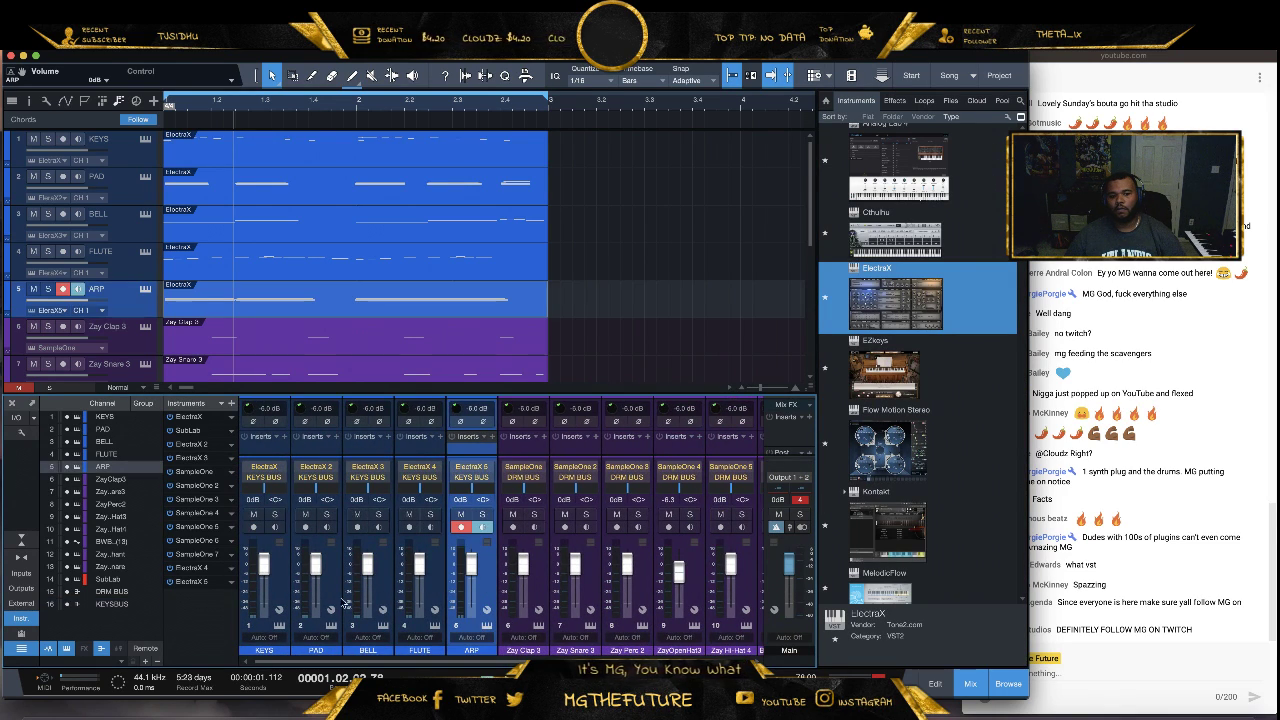
shift+click(276, 596)
click(894, 100)
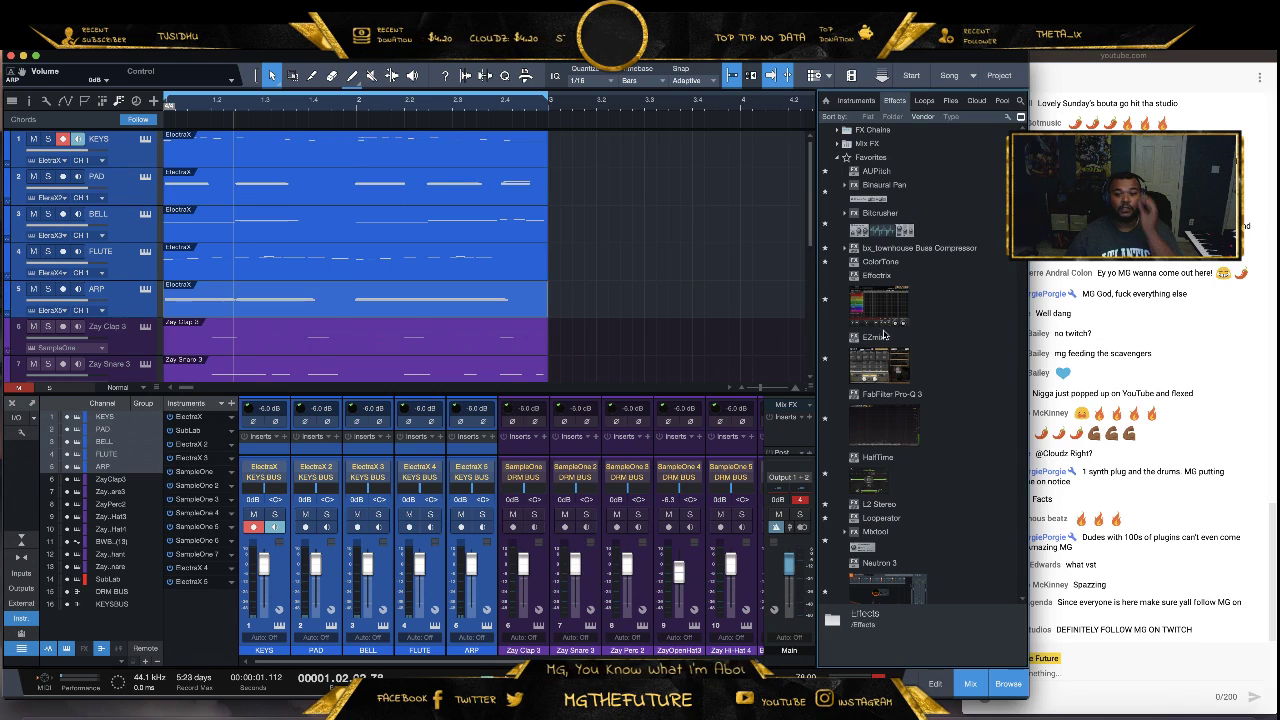
scroll(884, 336, down, 5)
drag(880, 425, 535, 457)
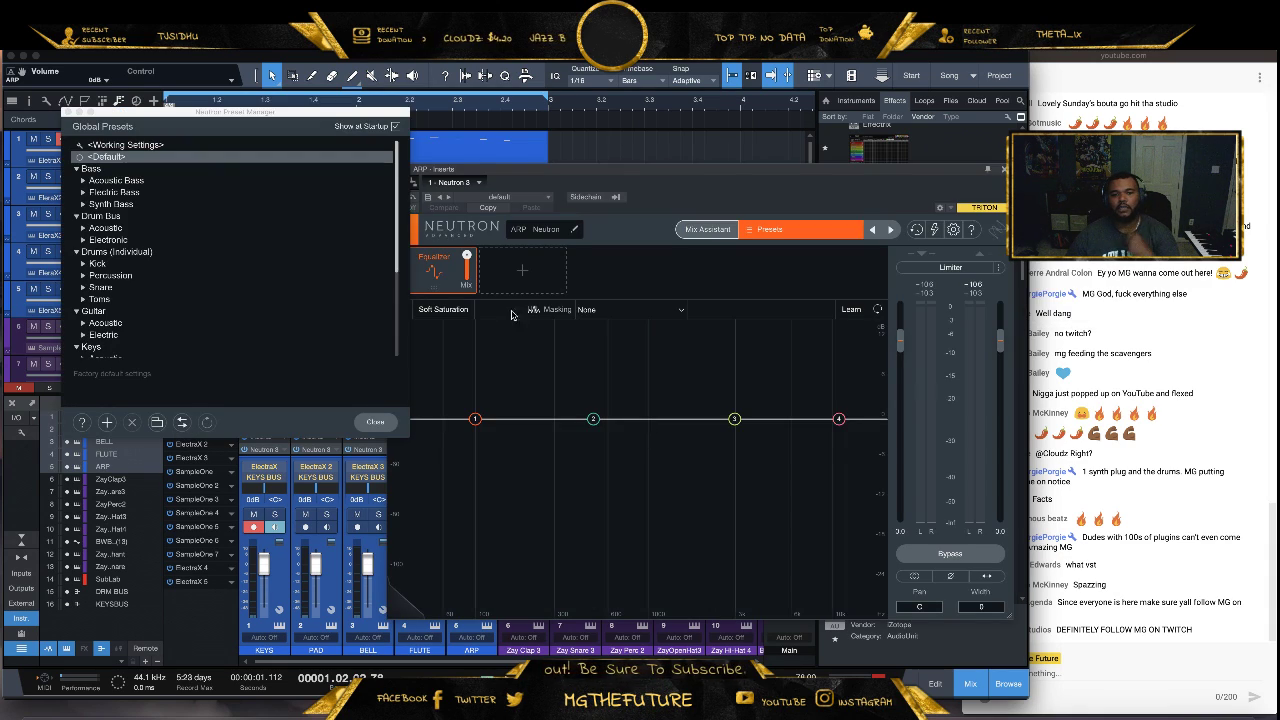
click(67, 112)
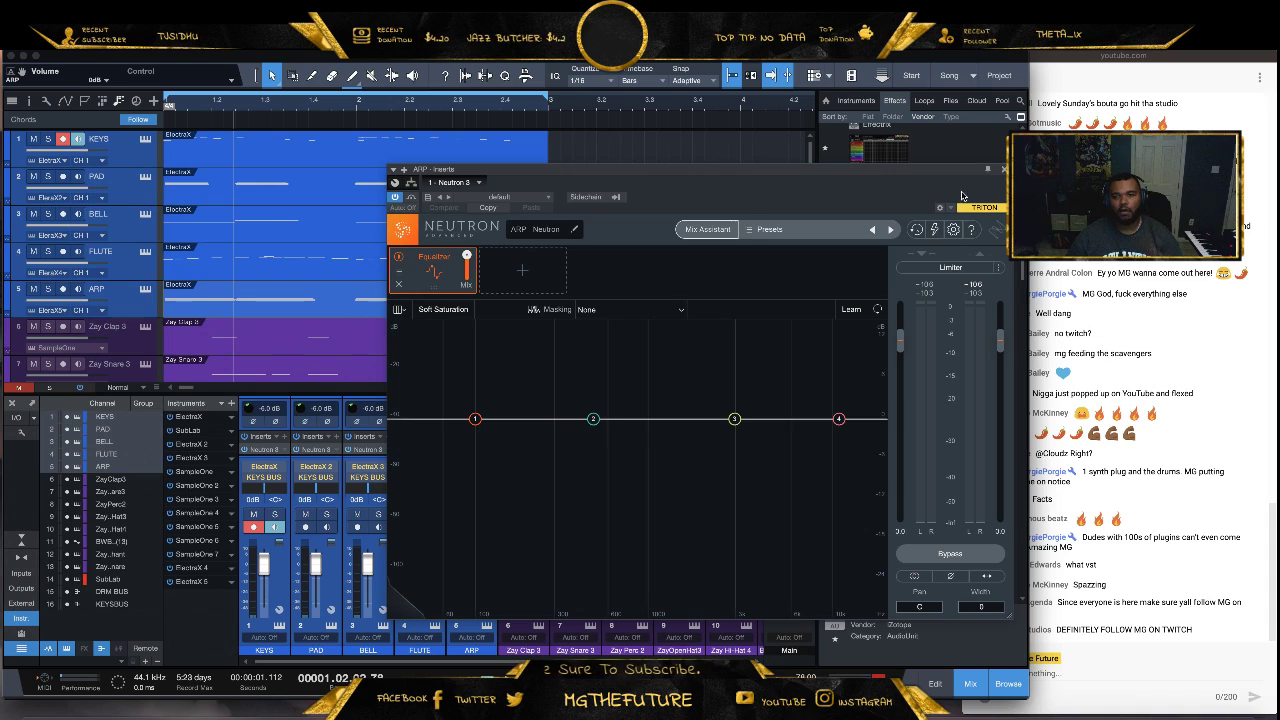
click(1004, 169)
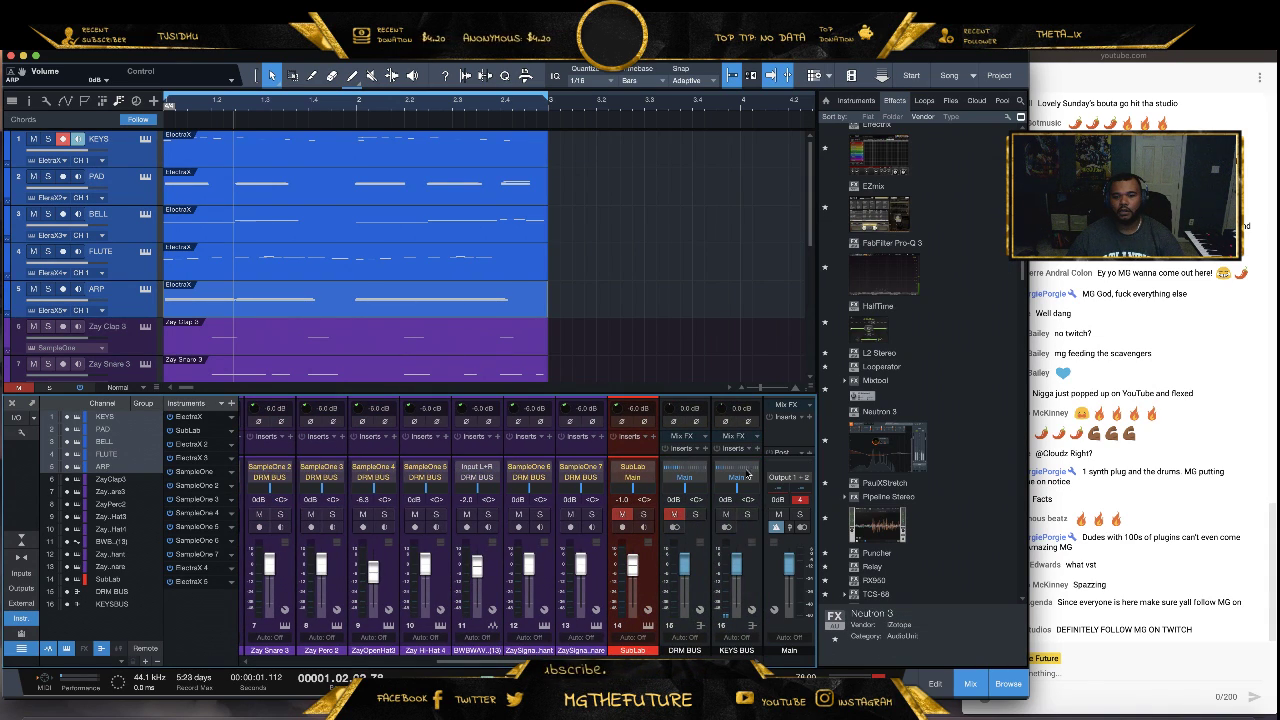
Enlarge the mixer and insert iZotope's Neutron 3 Visual Mixer on the KEYS BUS
drag(736, 397, 743, 233)
scroll(935, 455, down, 5)
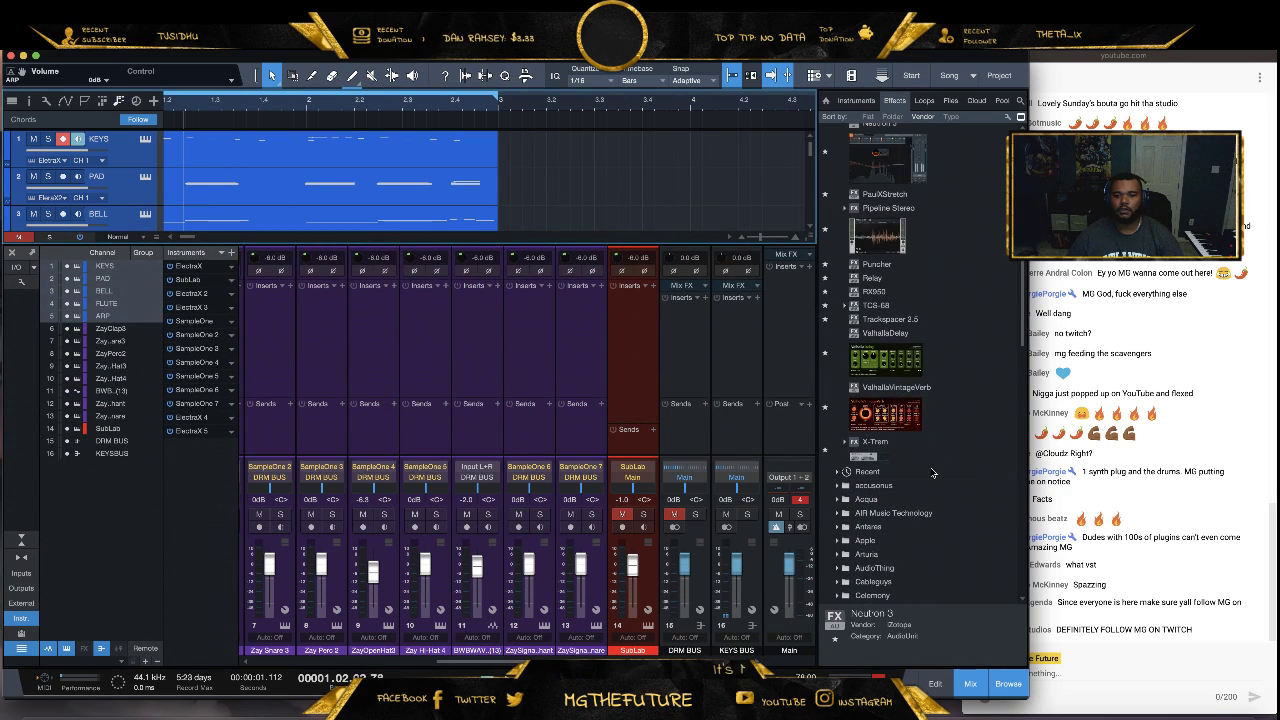
scroll(928, 473, up, 1)
scroll(926, 473, down, 12)
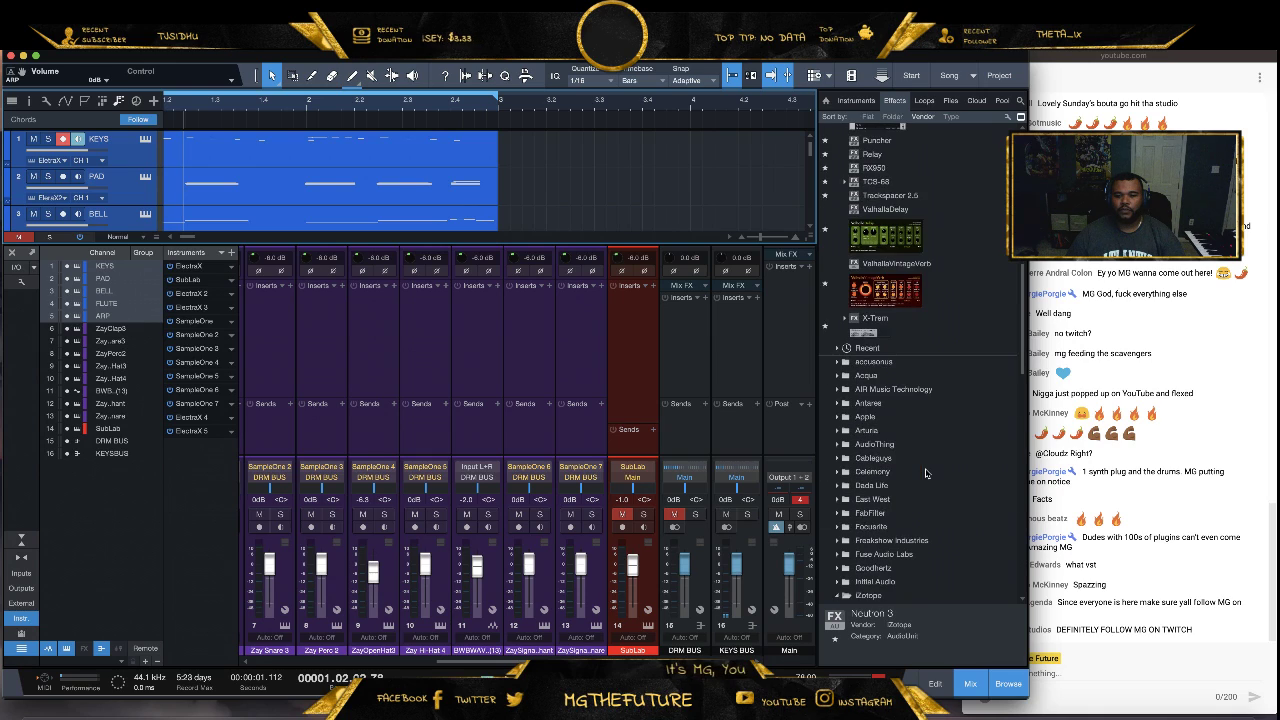
drag(926, 475, 776, 440)
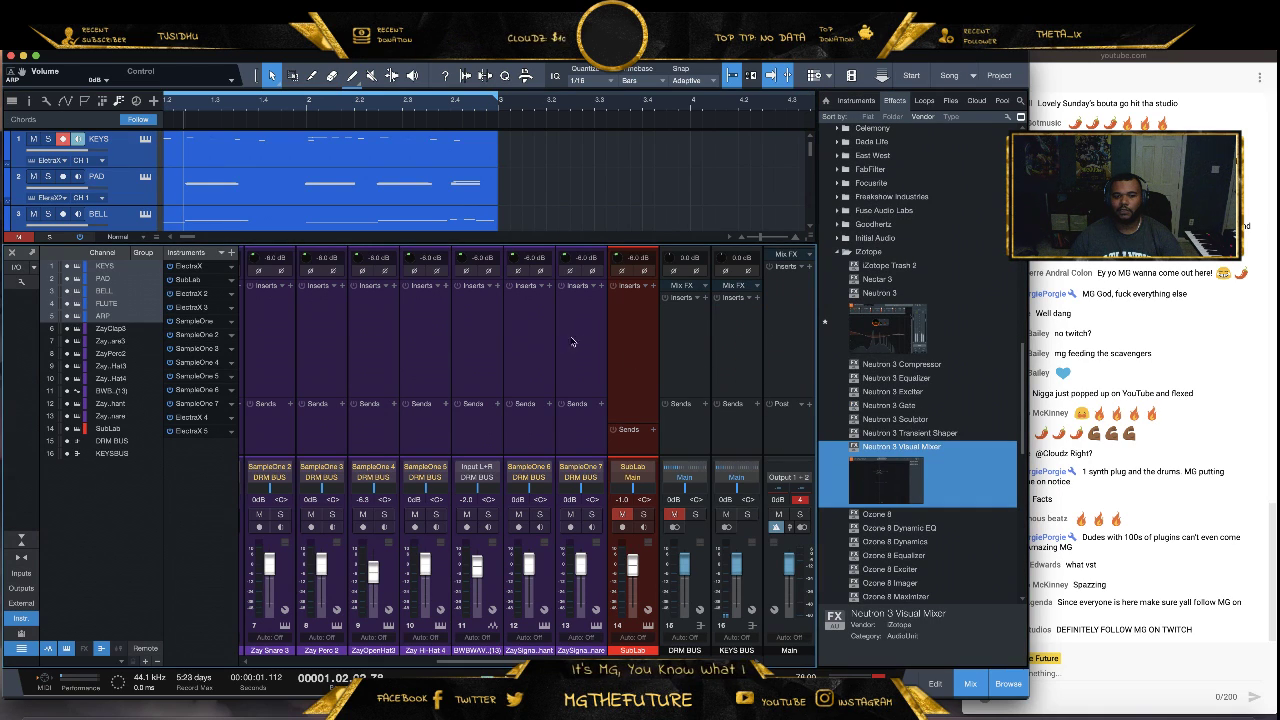
Start Mix Assistant listening with ARP, BELL, FLUTE, KEYS and PAD included and FLUTE as the focus
click(648, 230)
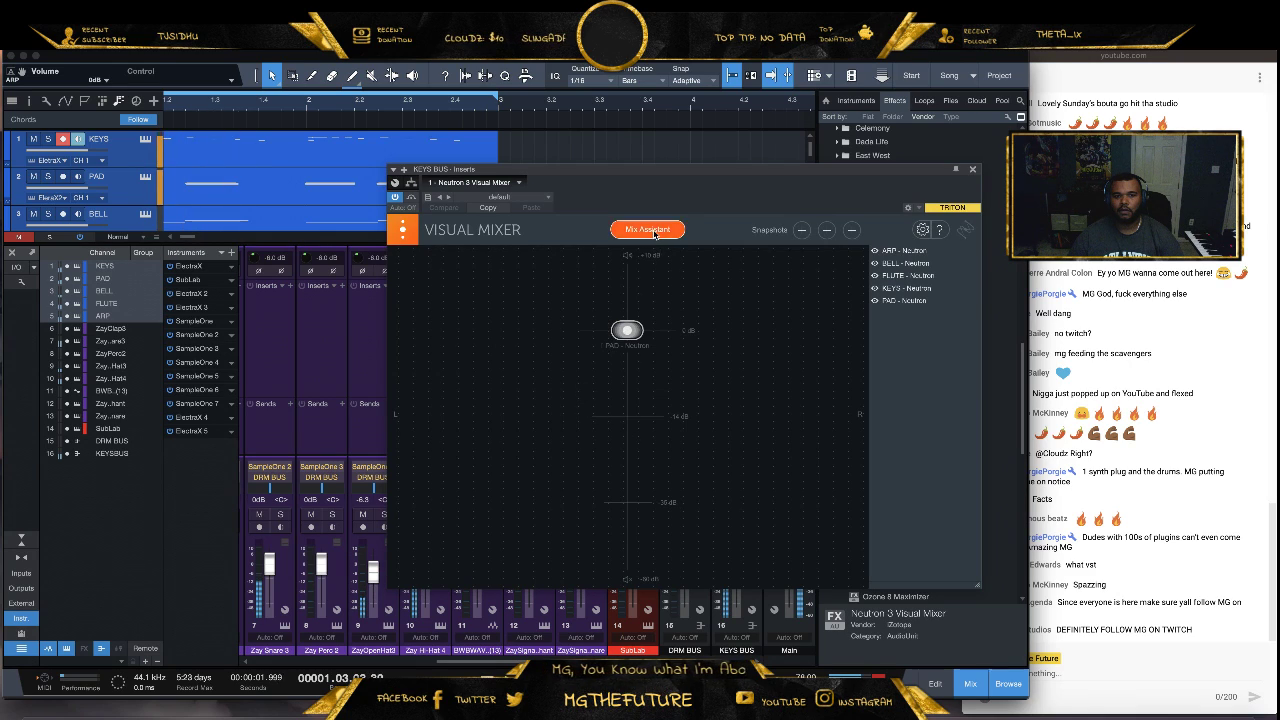
click(681, 548)
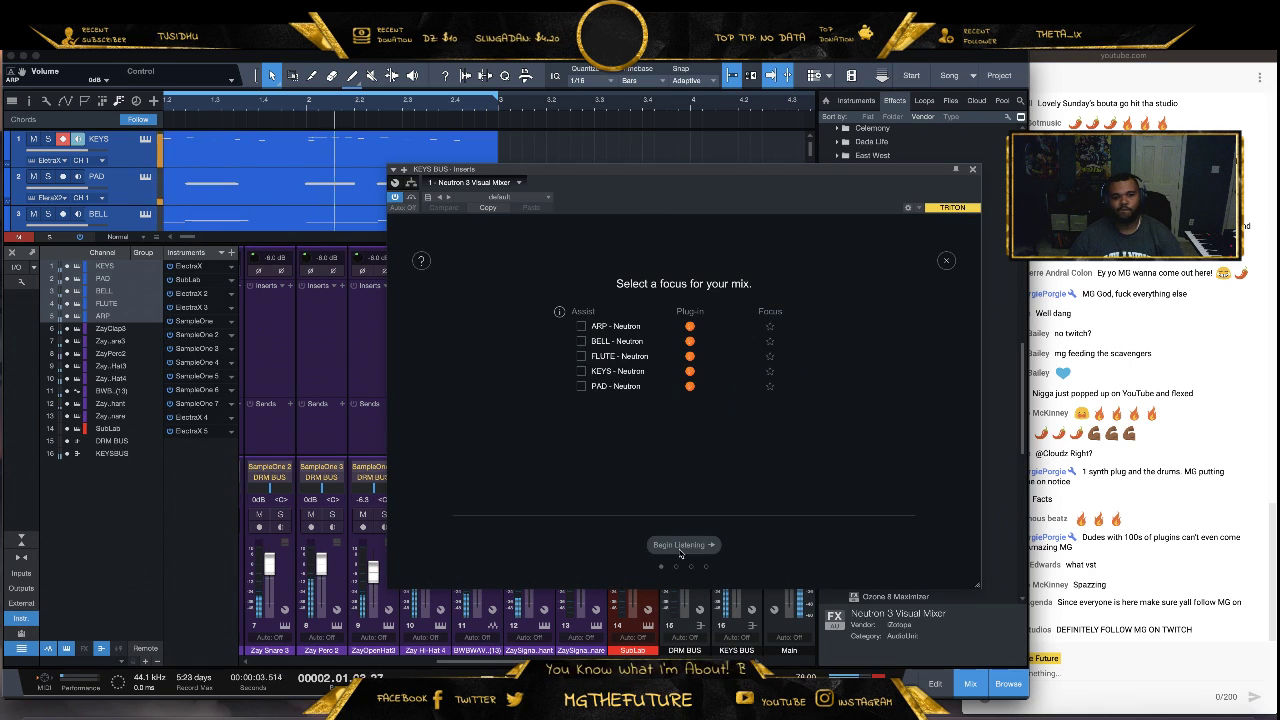
click(581, 357)
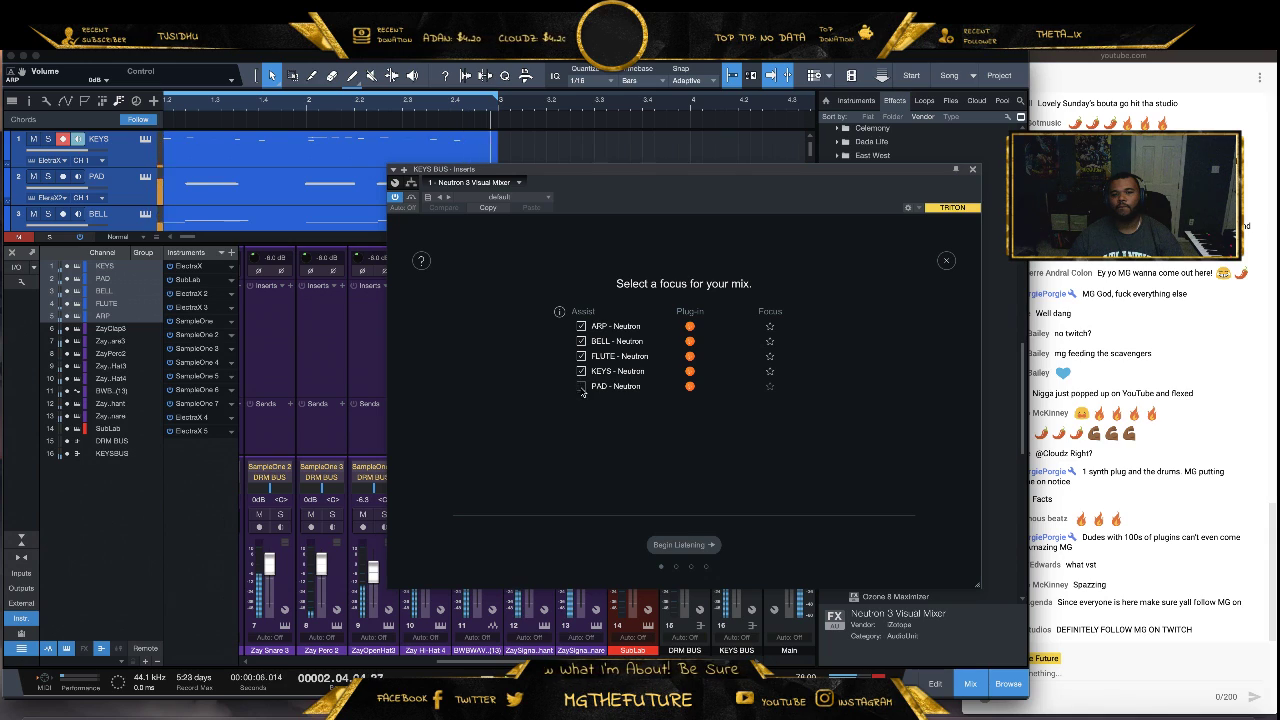
click(582, 388)
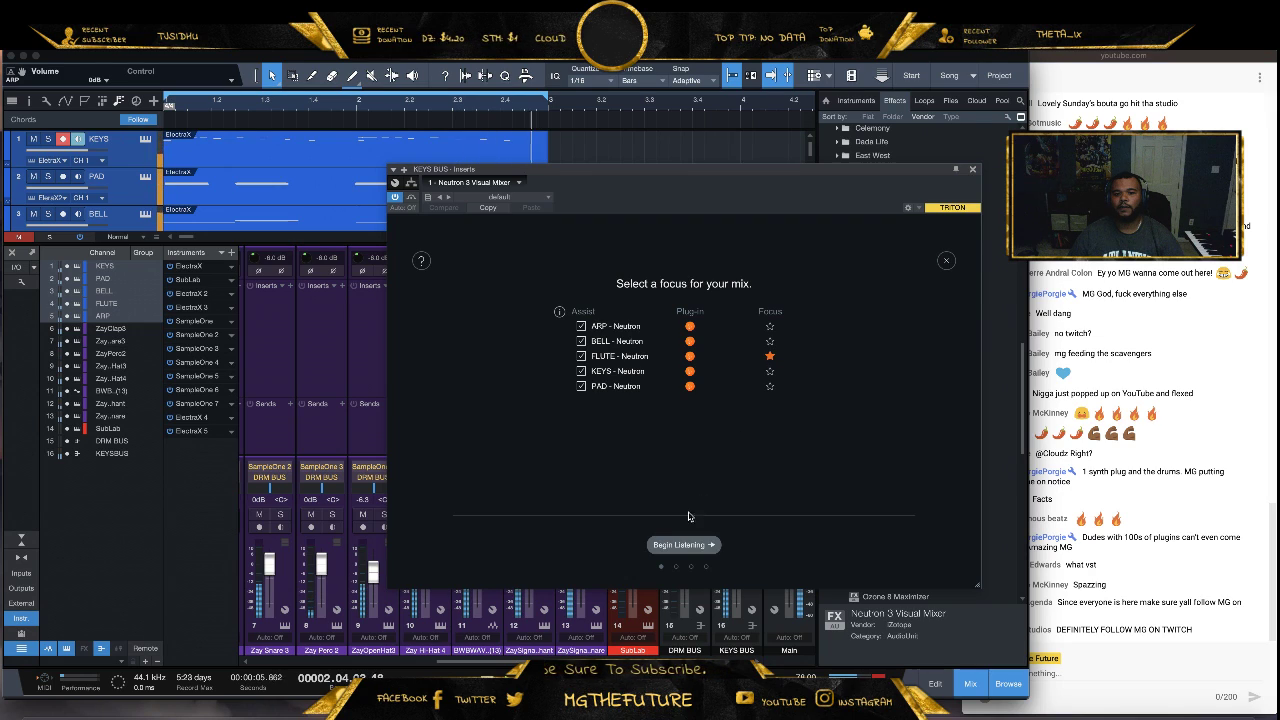
click(680, 544)
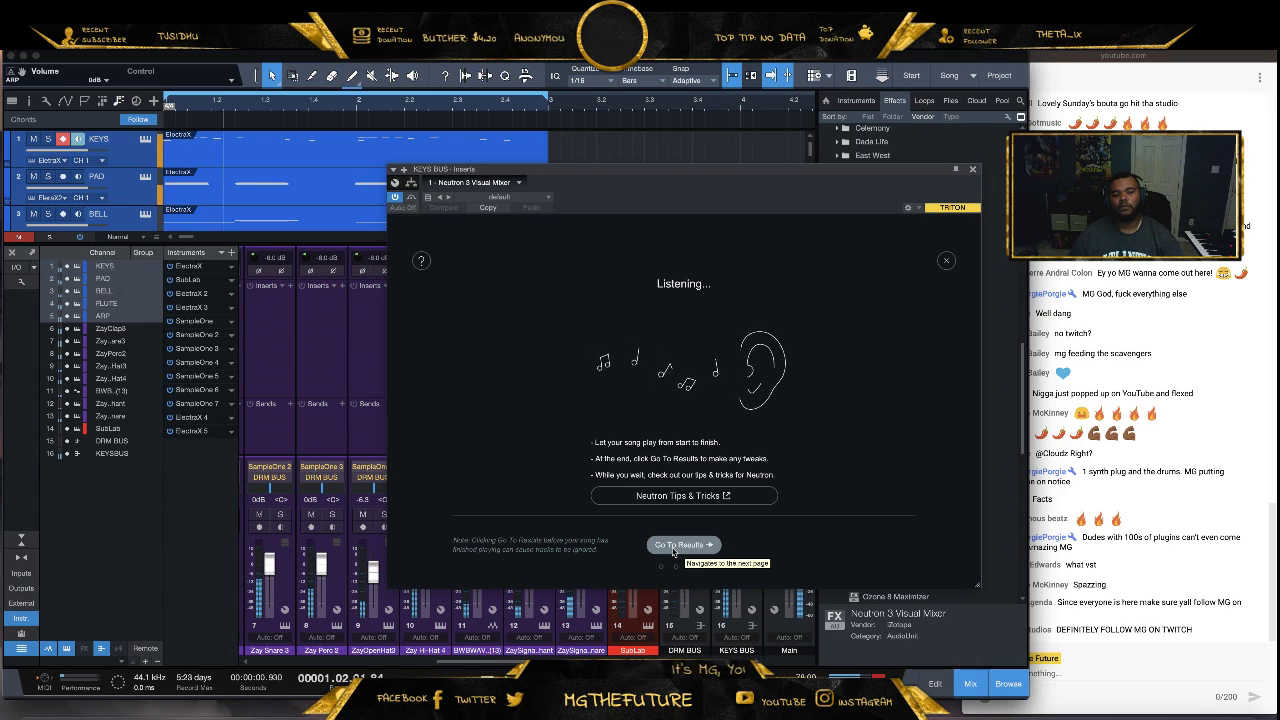
Review the Mix Assistant results and track classification, and accept the suggested levels
click(673, 548)
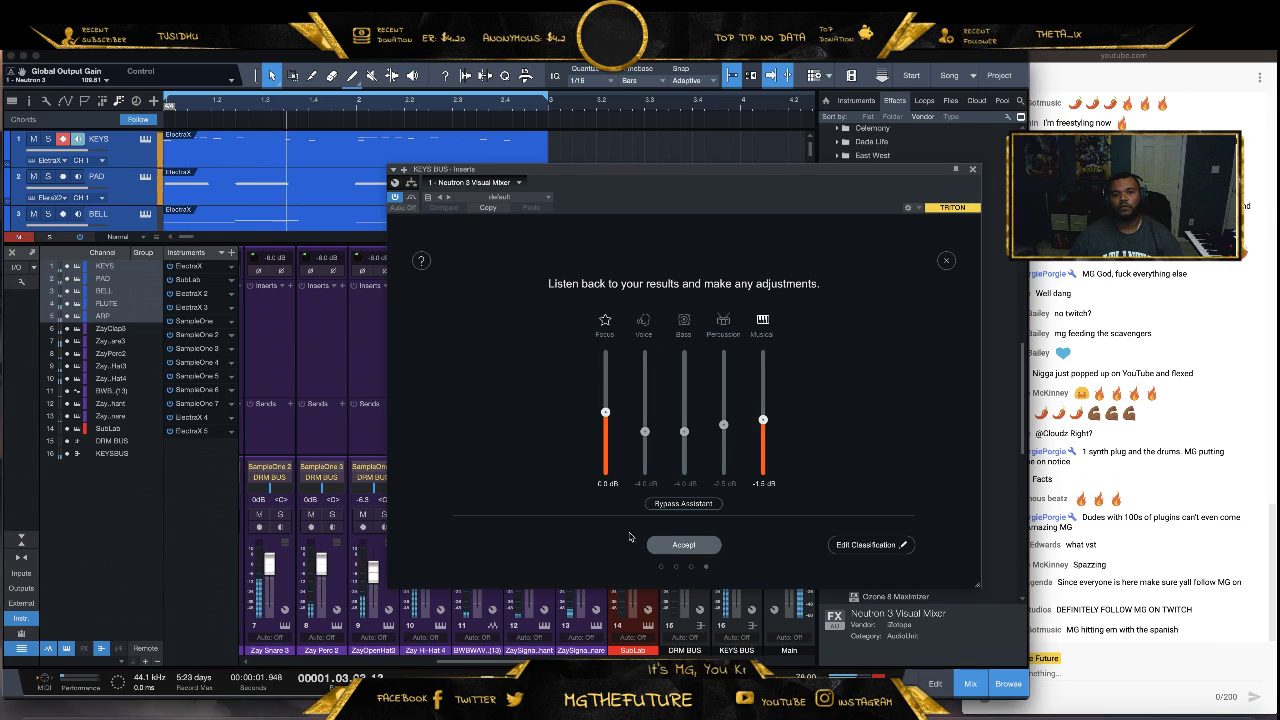
click(858, 549)
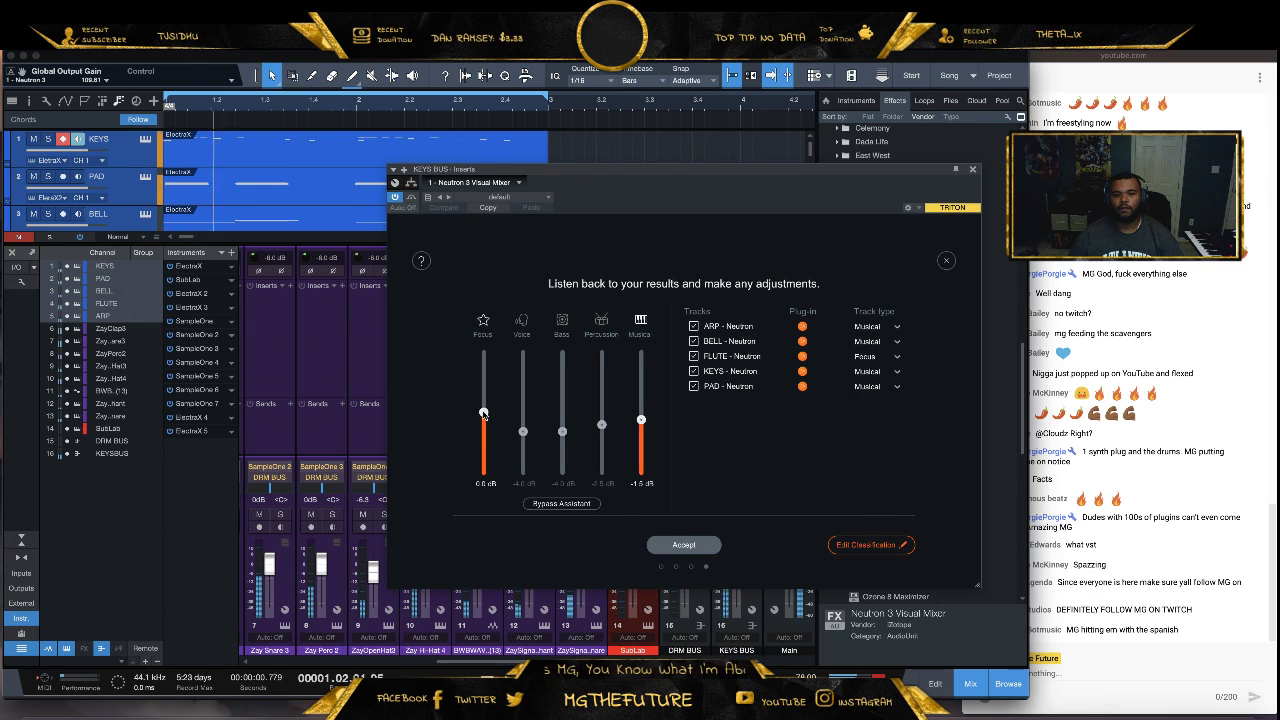
click(683, 544)
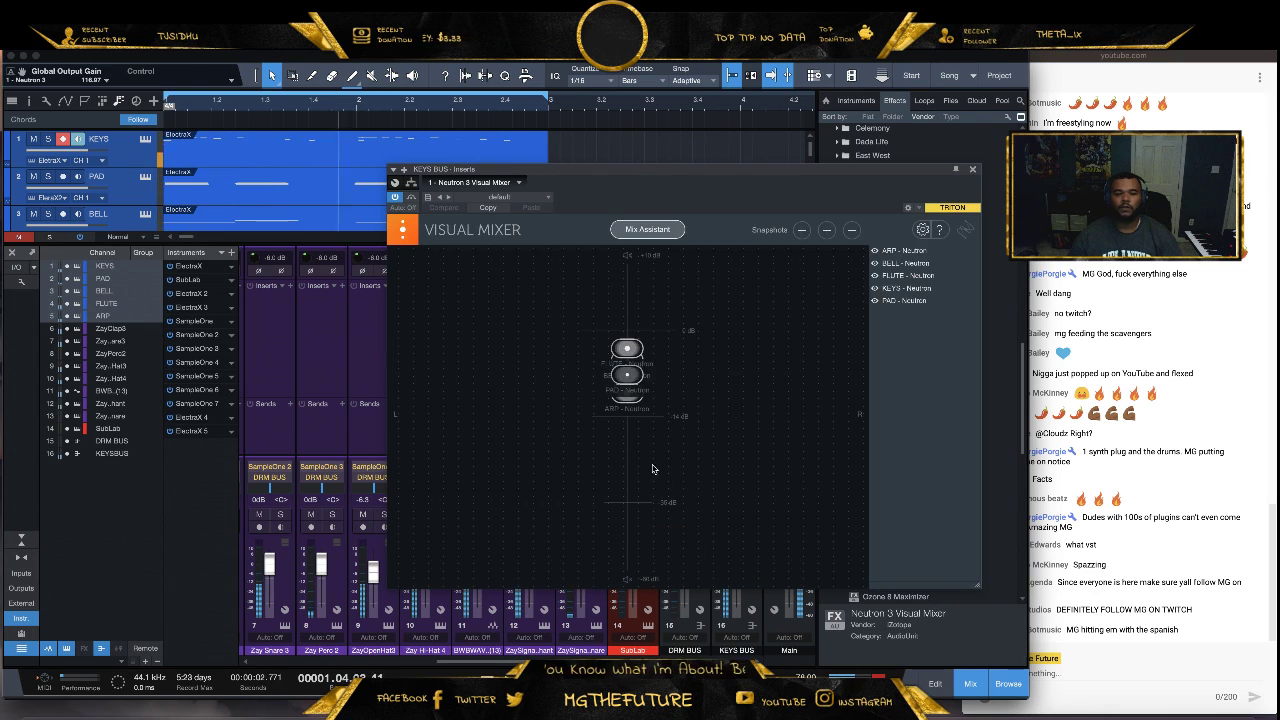
Show only ARP in the Visual Mixer, lower it to about -11.7 dB and widen its stereo width to 200
click(875, 262)
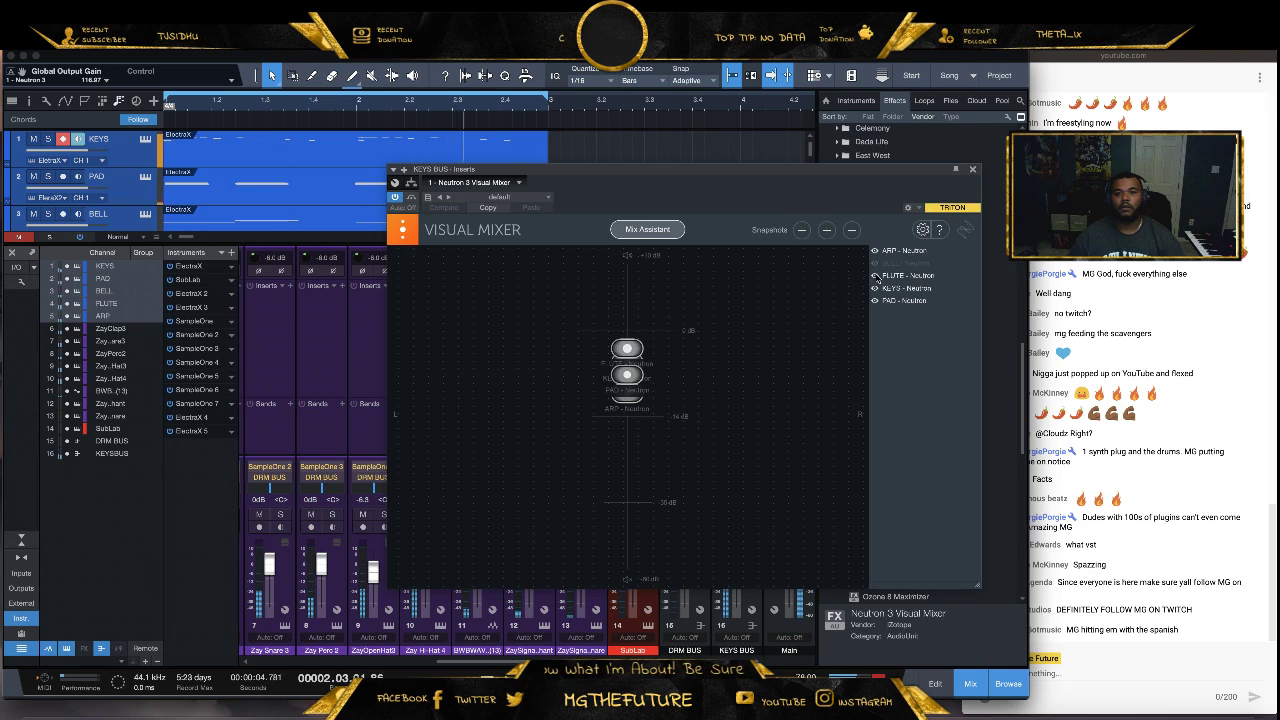
click(875, 275)
click(875, 288)
click(875, 300)
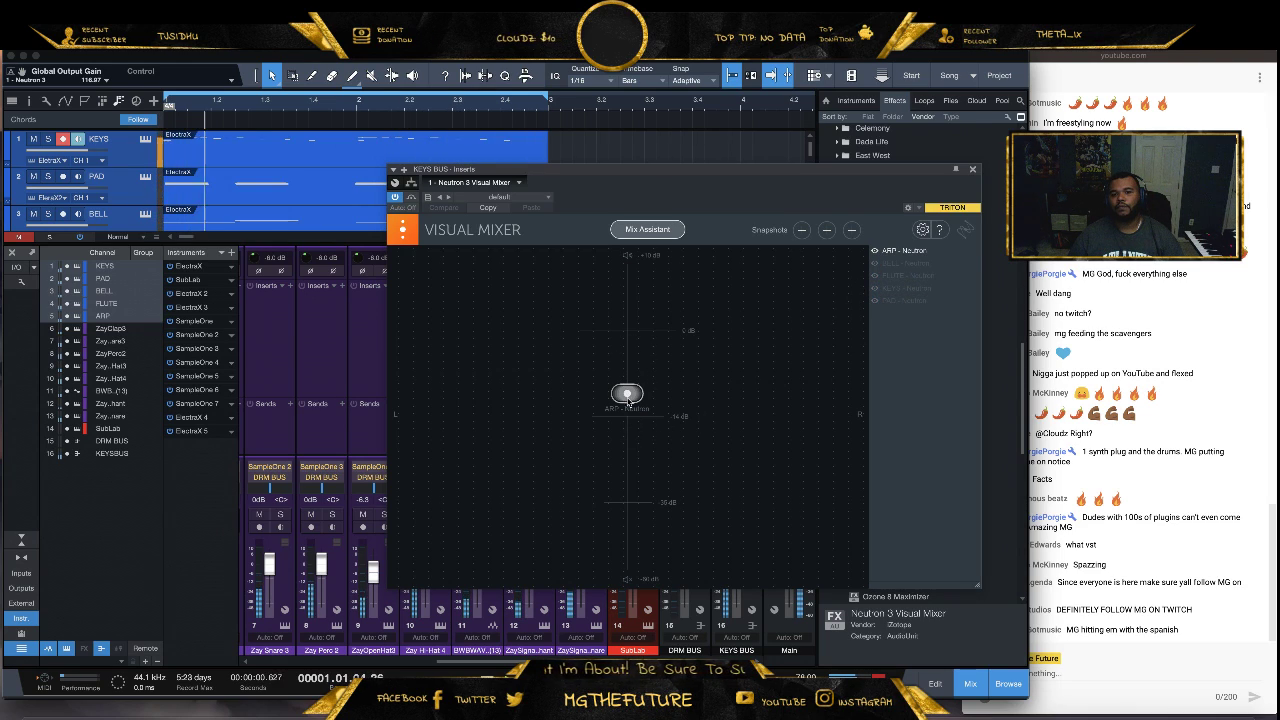
drag(627, 395, 589, 406)
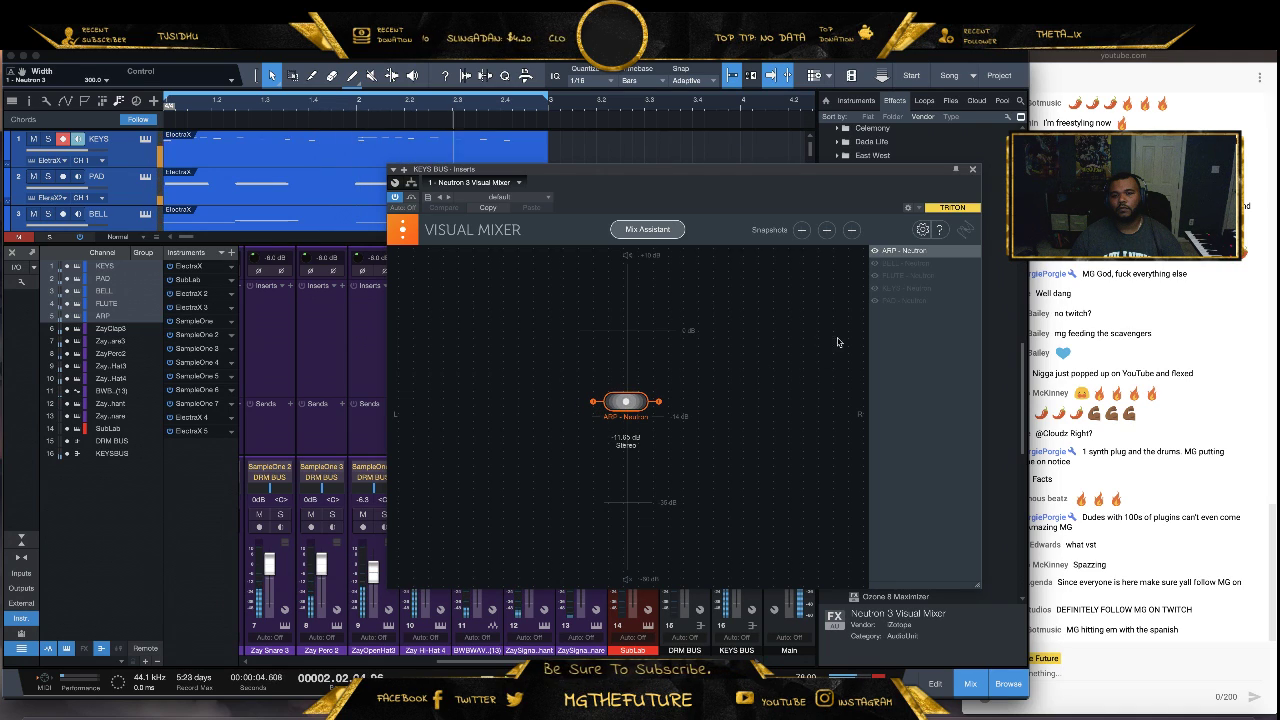
Show BELL in place of ARP and pan it left at about -5.6 dB
click(875, 250)
click(875, 262)
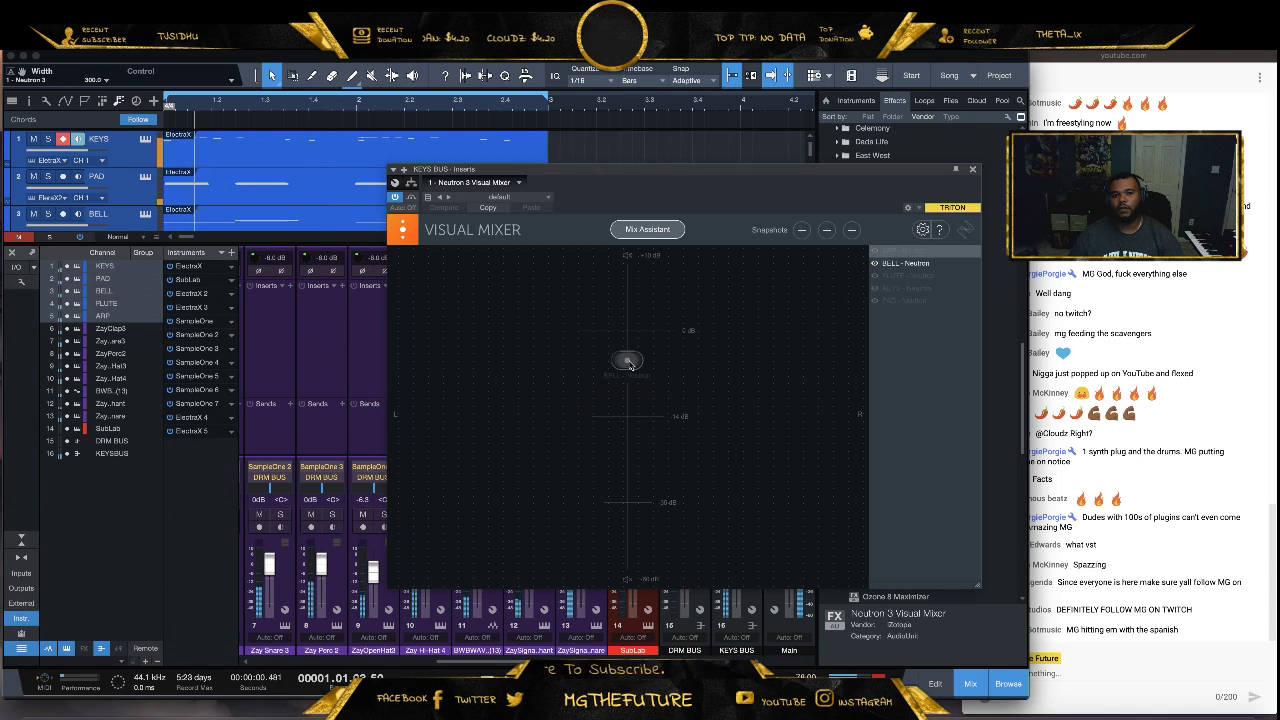
drag(629, 365, 585, 368)
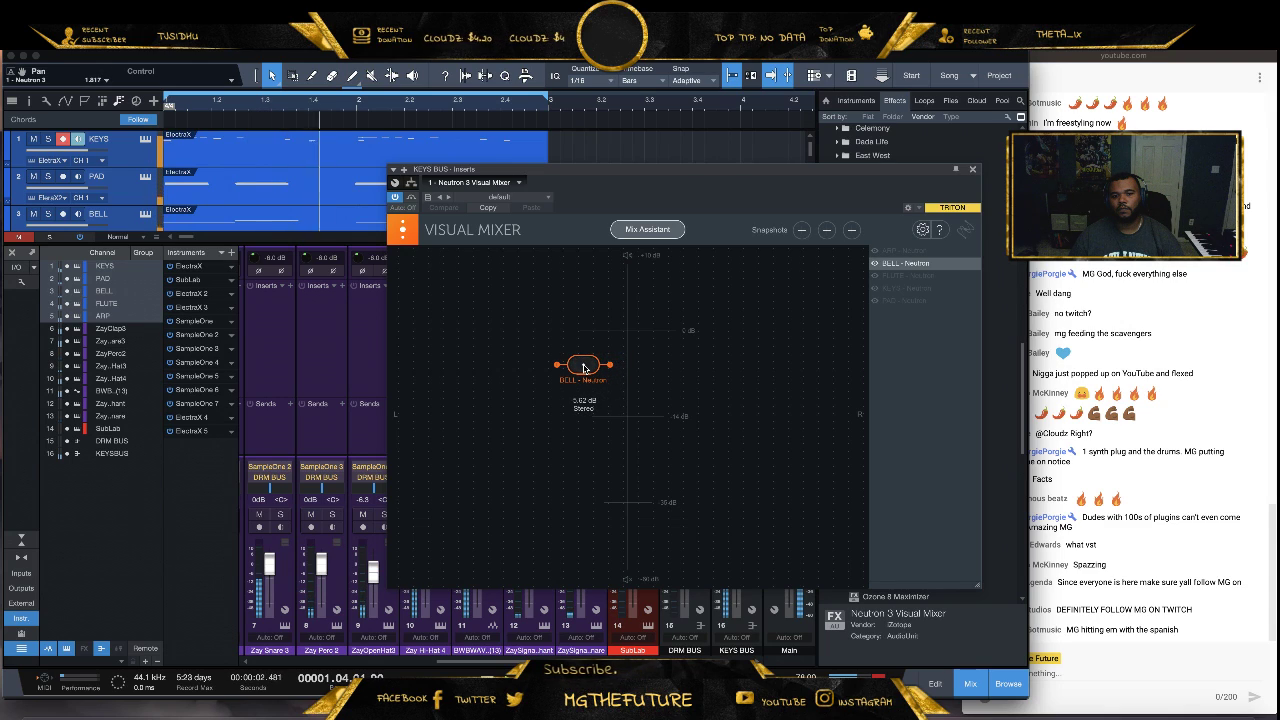
Show FLUTE in place of BELL and pan it right at about -3.1 dB
click(875, 262)
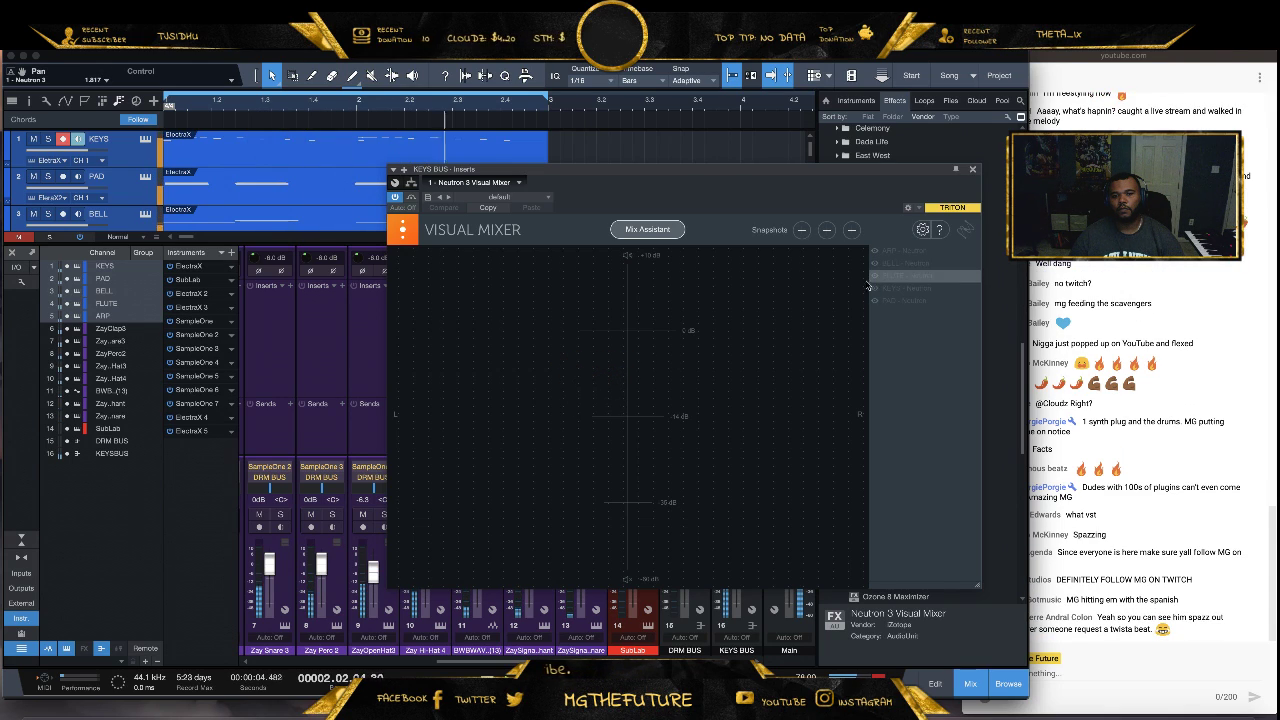
click(876, 275)
drag(630, 352, 673, 352)
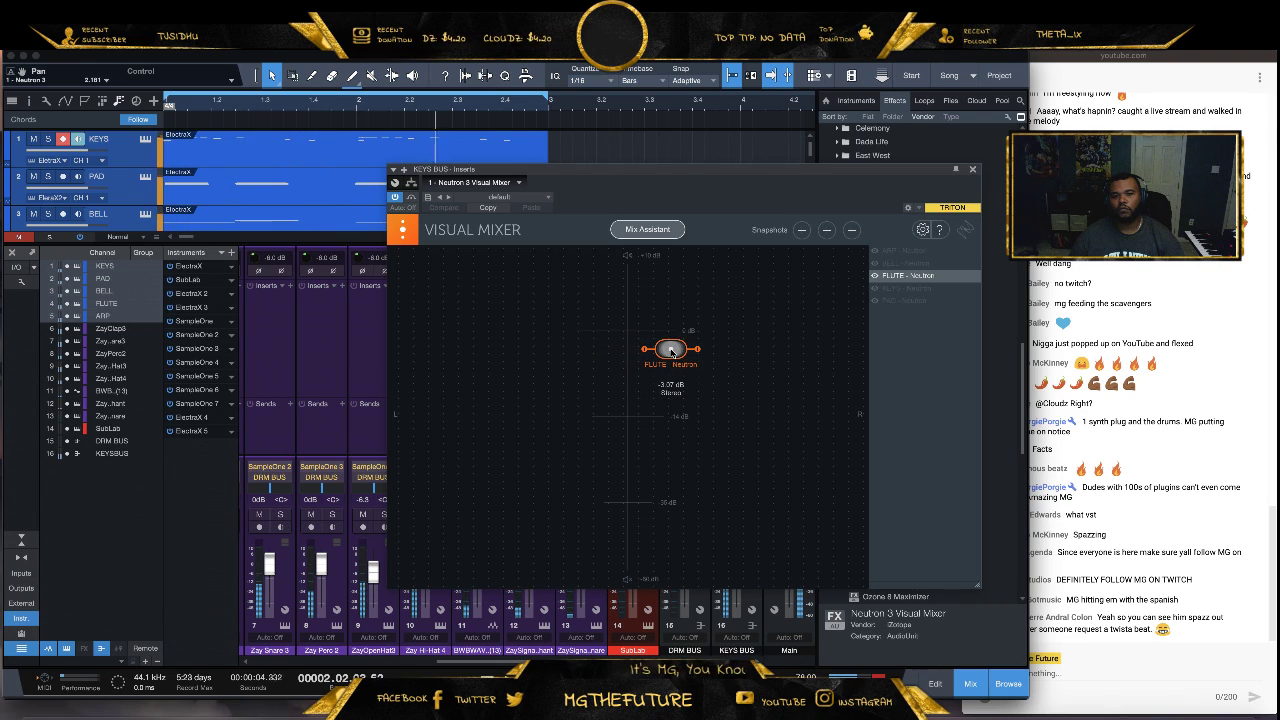
Show KEYS in place of FLUTE, raise it to about -2.9 dB while keeping it centred, and hide it
click(875, 278)
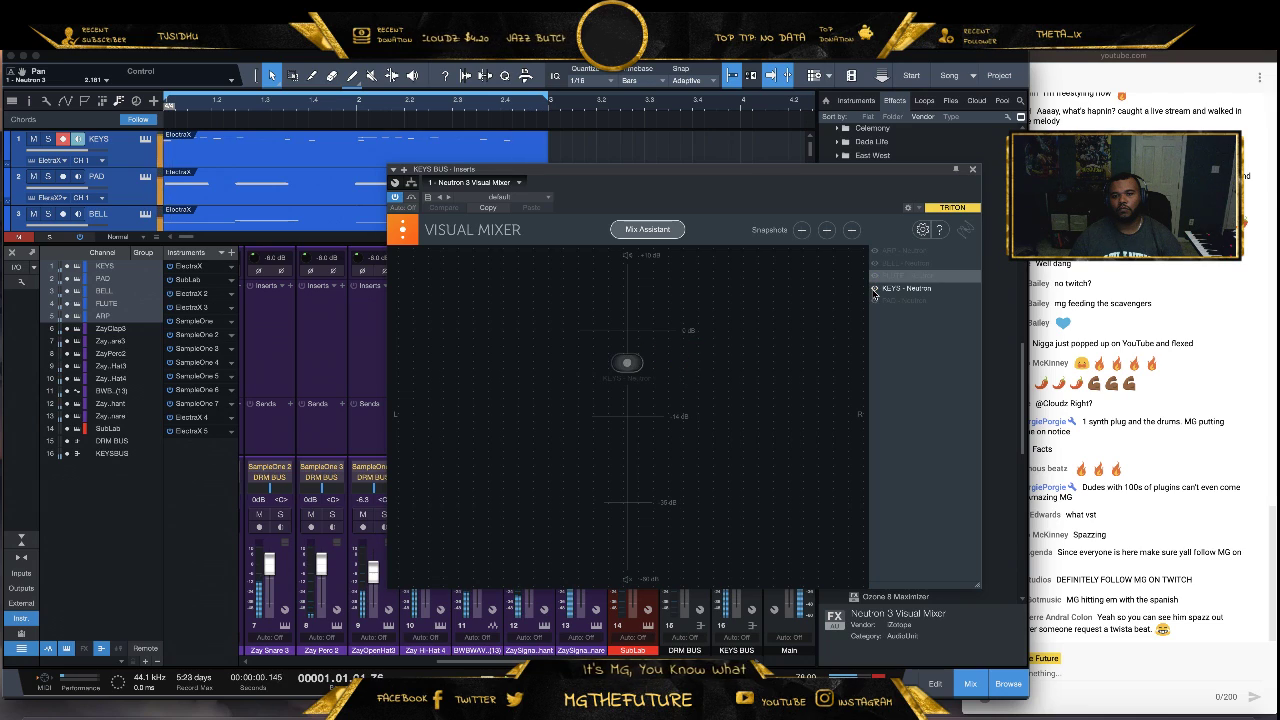
drag(628, 364, 628, 350)
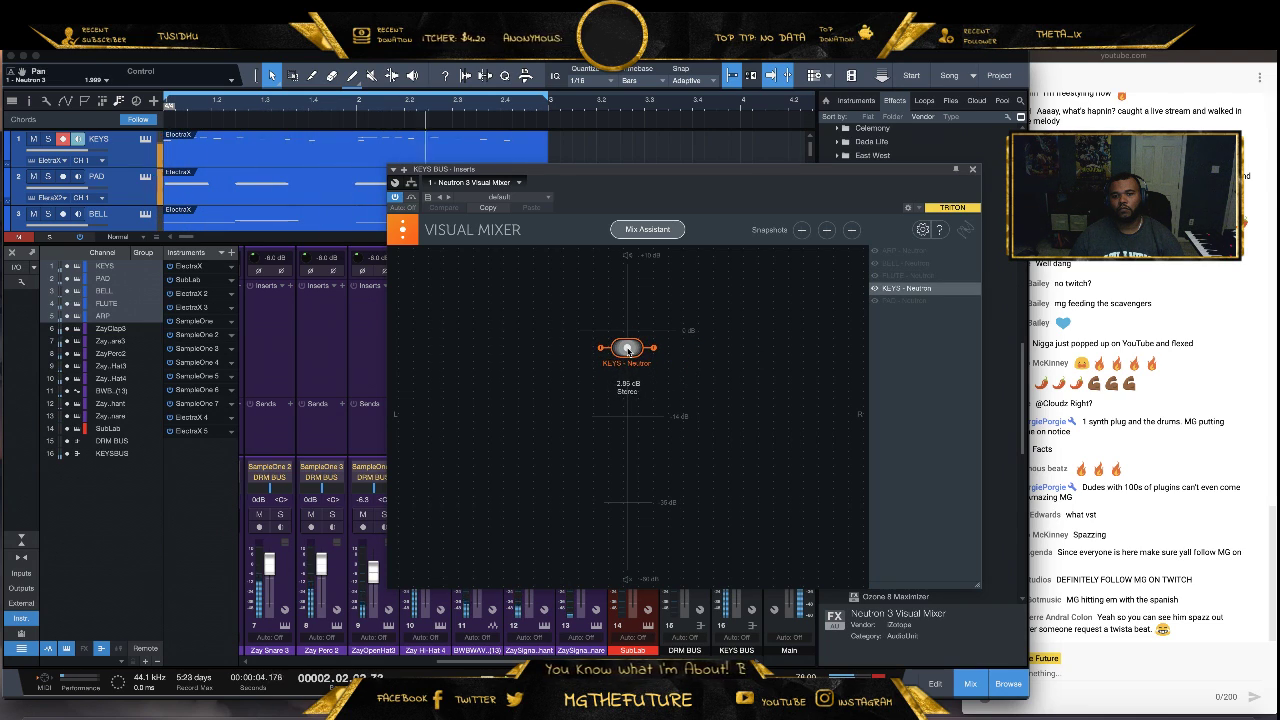
click(875, 289)
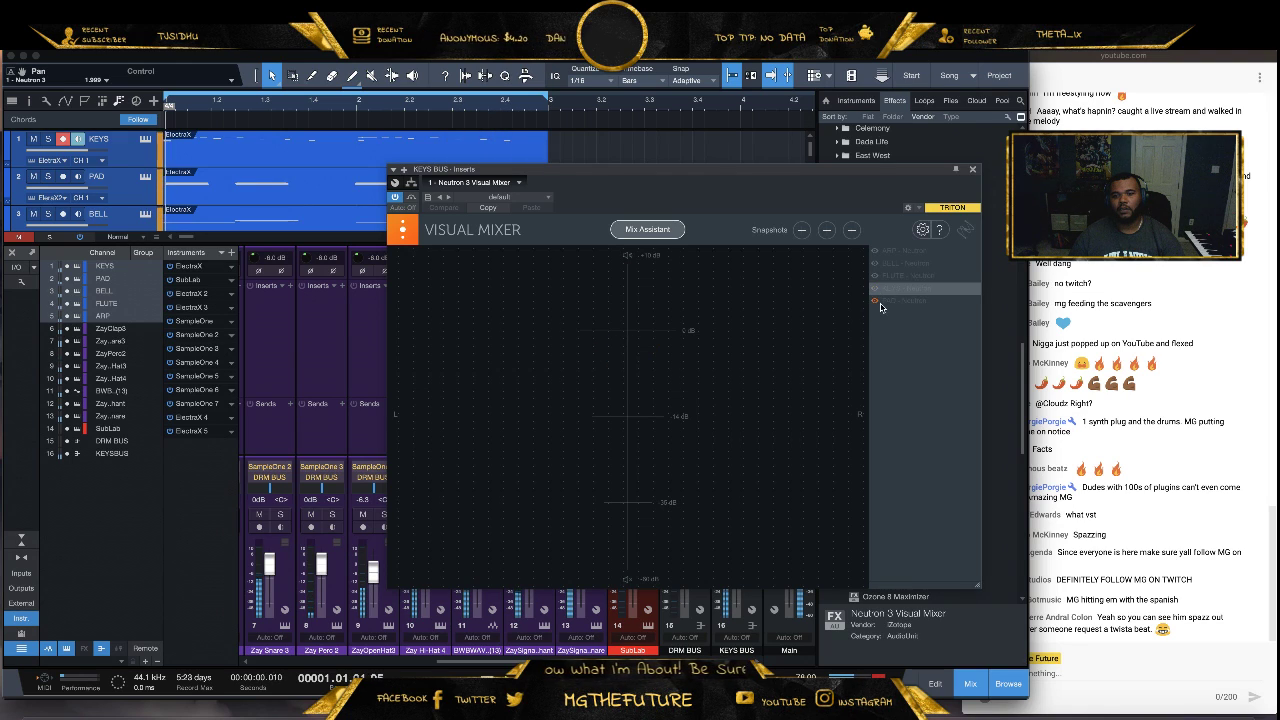
Show PAD in the centre of the Visual Mixer, lower and widen it, and bring ARP back centred below it at about -10.1 dB
click(630, 376)
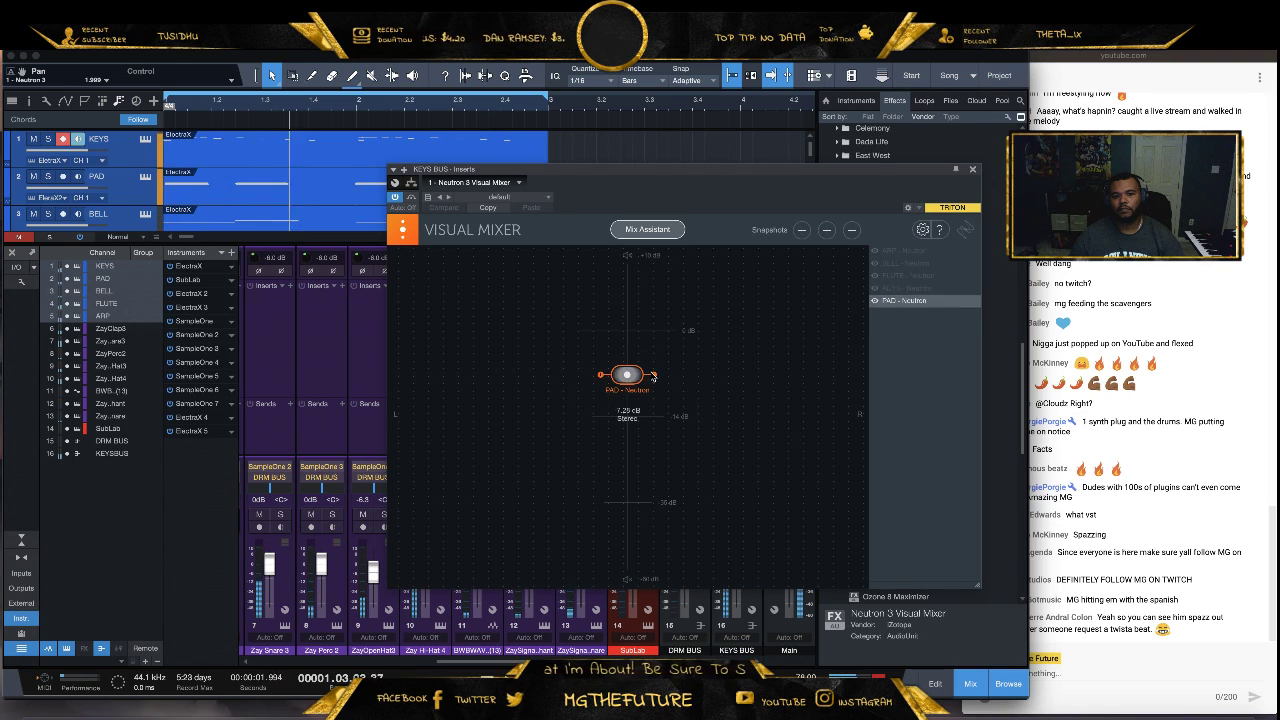
mouse_move(630, 382)
mouse_down()
mouse_move(629, 352)
mouse_move(628, 395)
mouse_move(629, 383)
mouse_up()
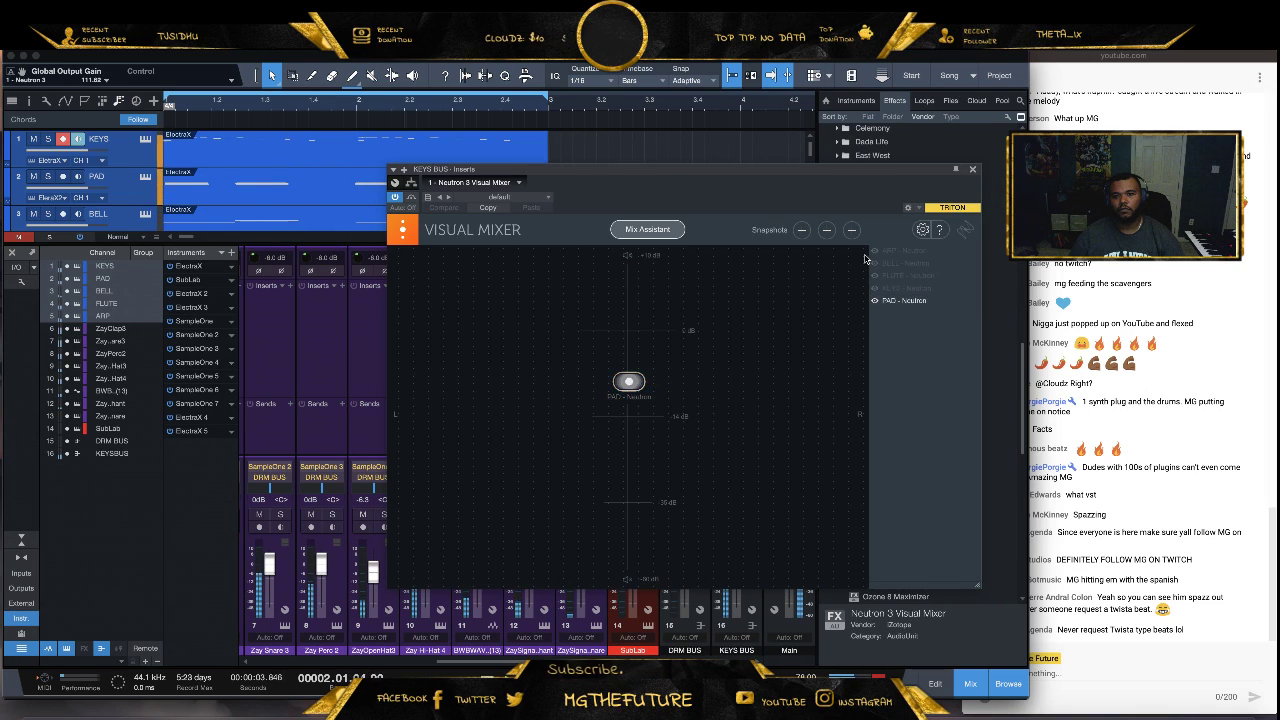
drag(638, 406, 624, 412)
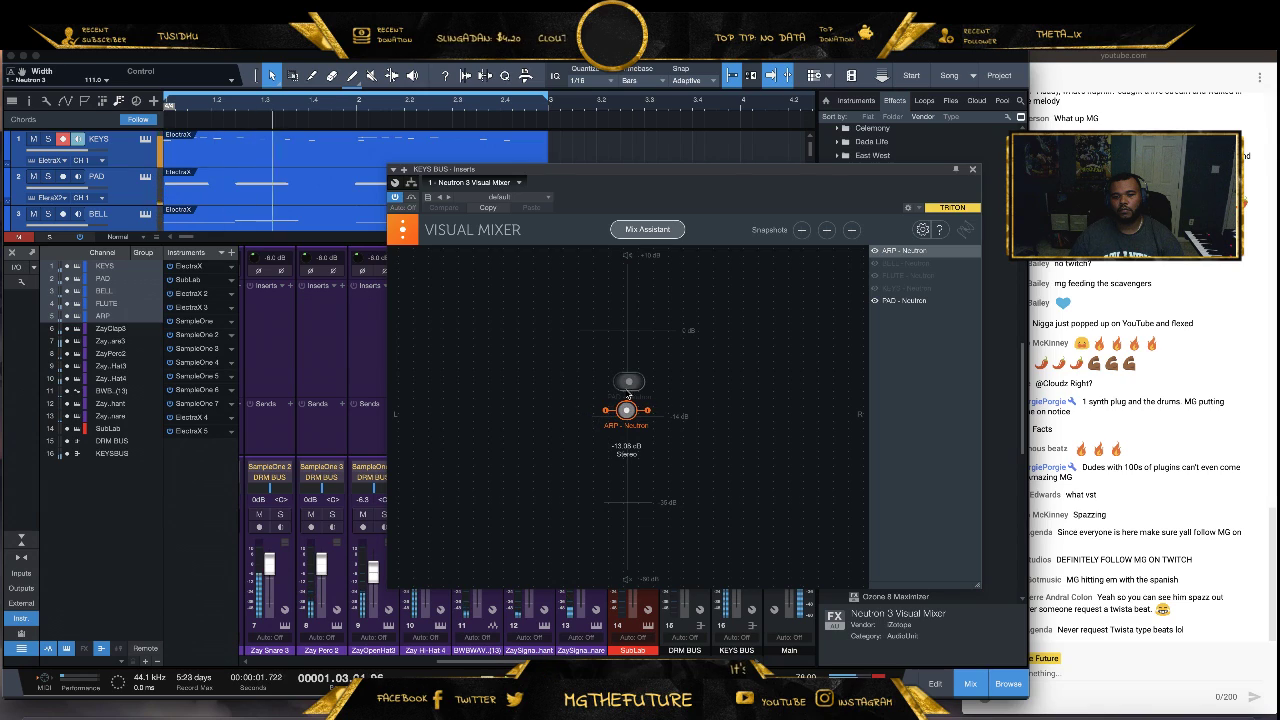
click(622, 383)
drag(604, 383, 628, 403)
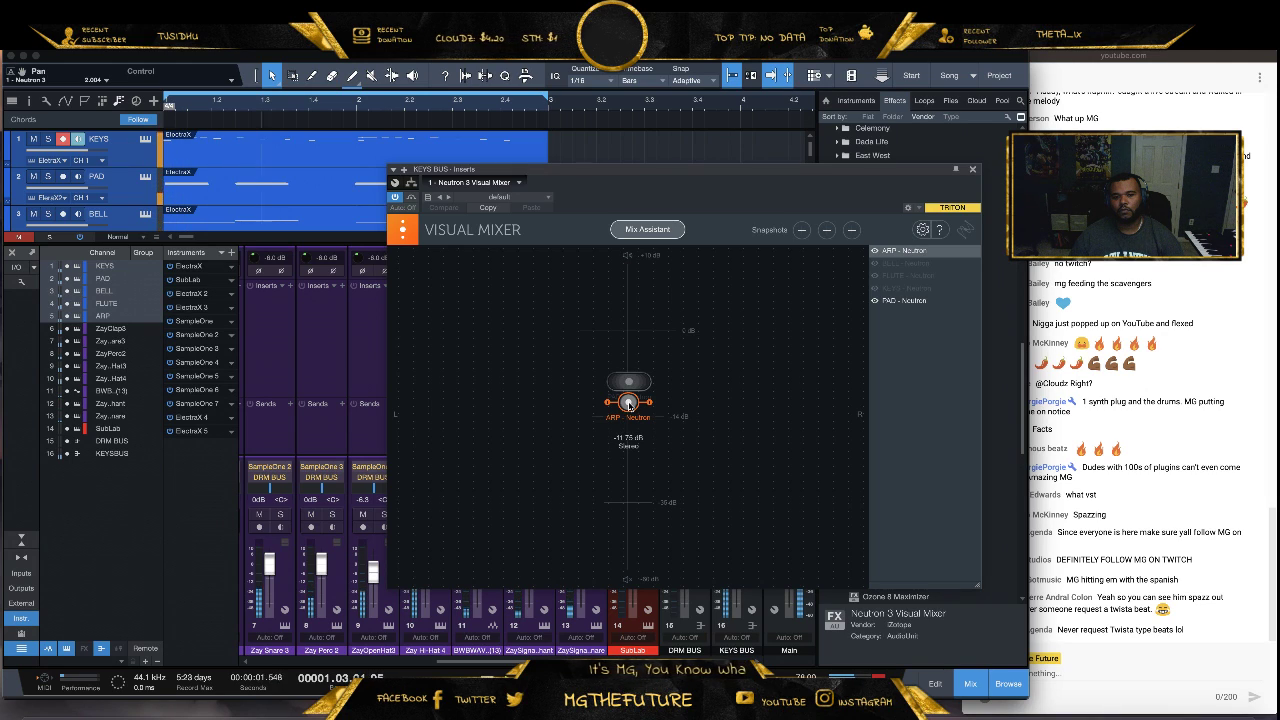
drag(628, 404, 629, 393)
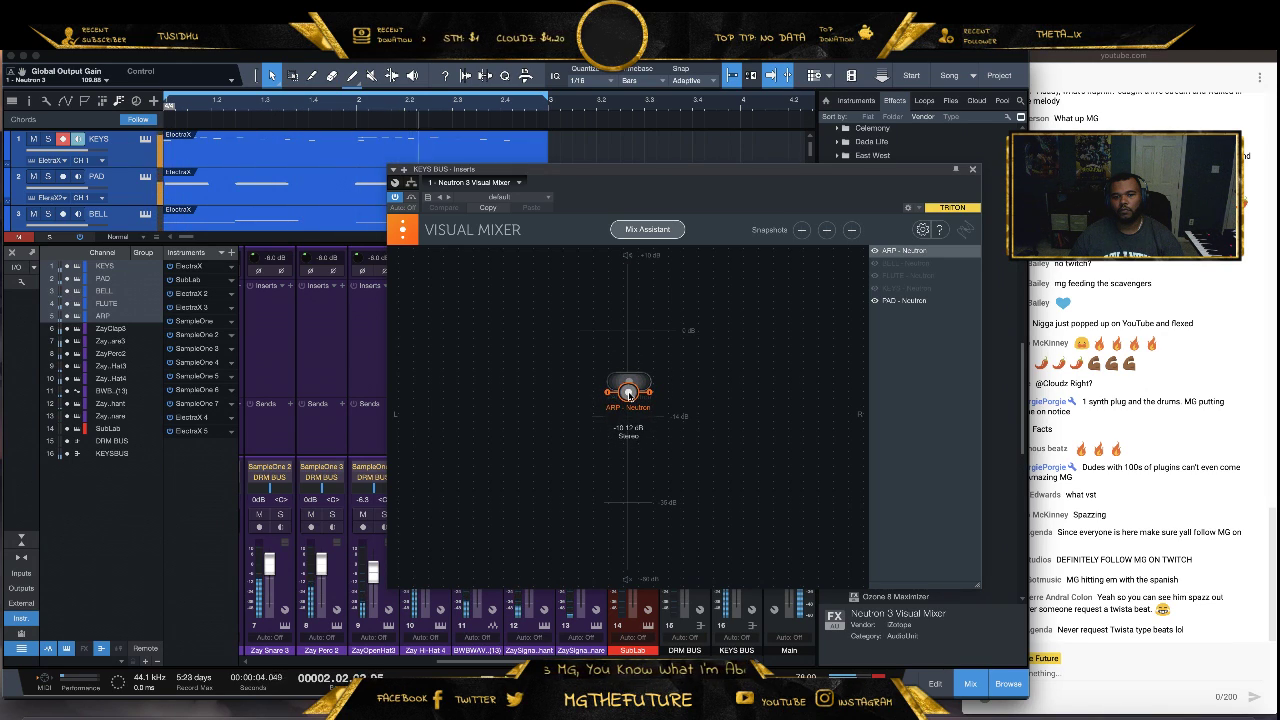
click(972, 171)
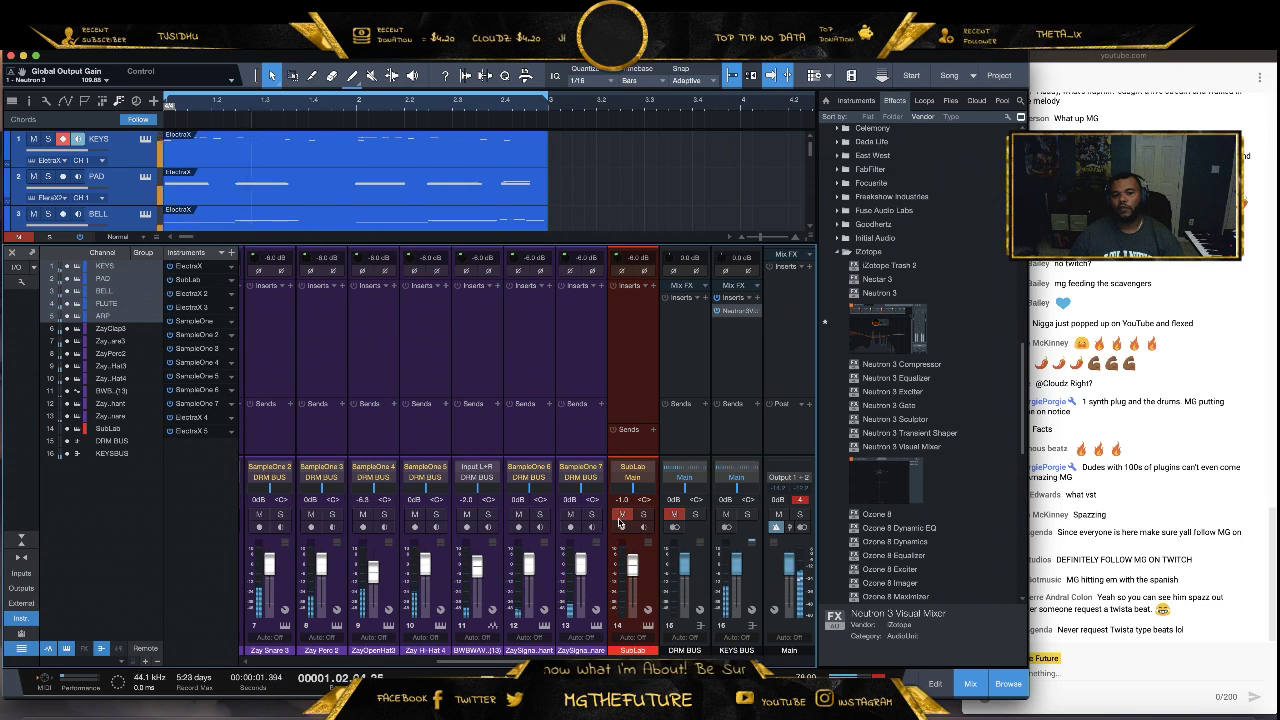
Unmute SubLab at about -0.9 dB and unmute the DRM BUS
click(621, 515)
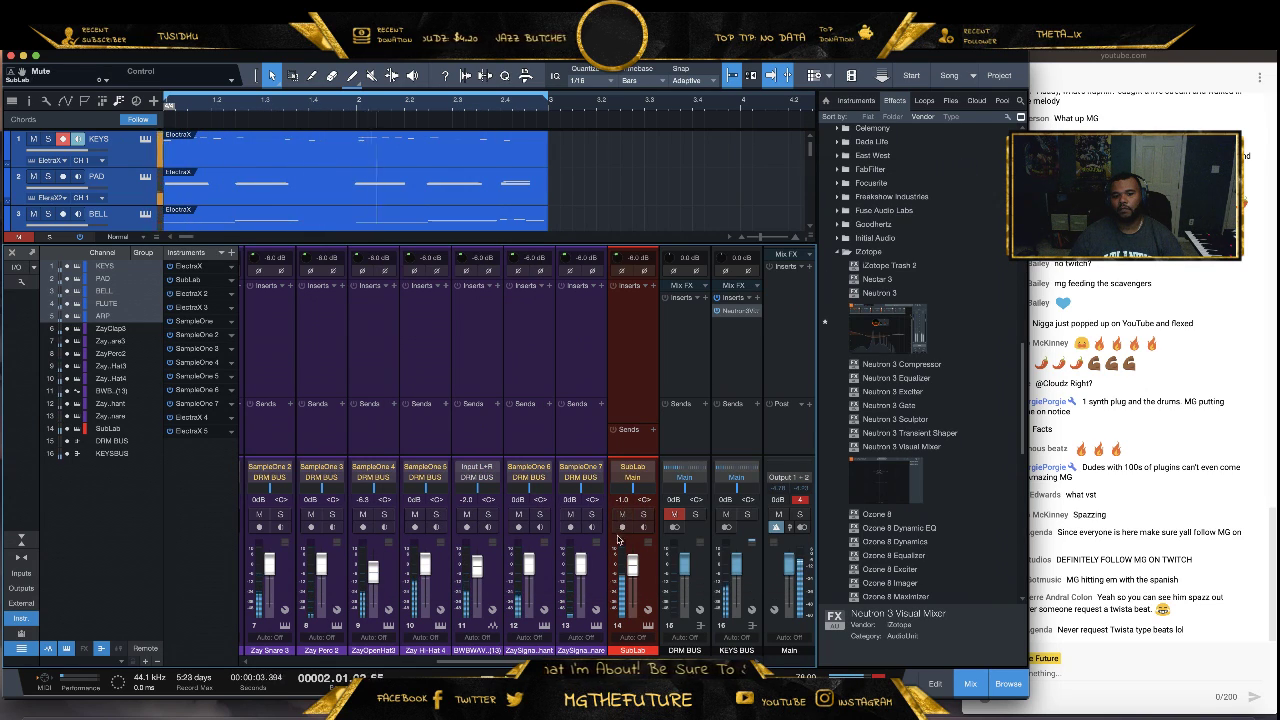
drag(632, 559, 632, 563)
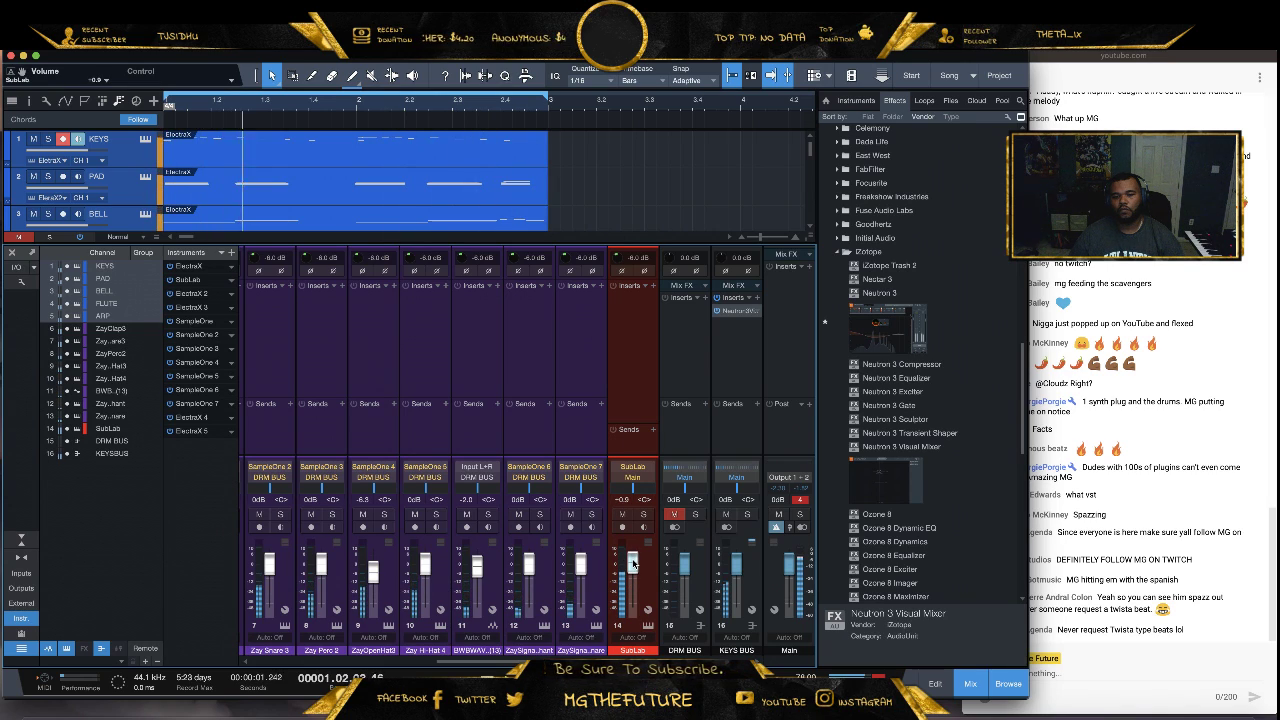
click(674, 514)
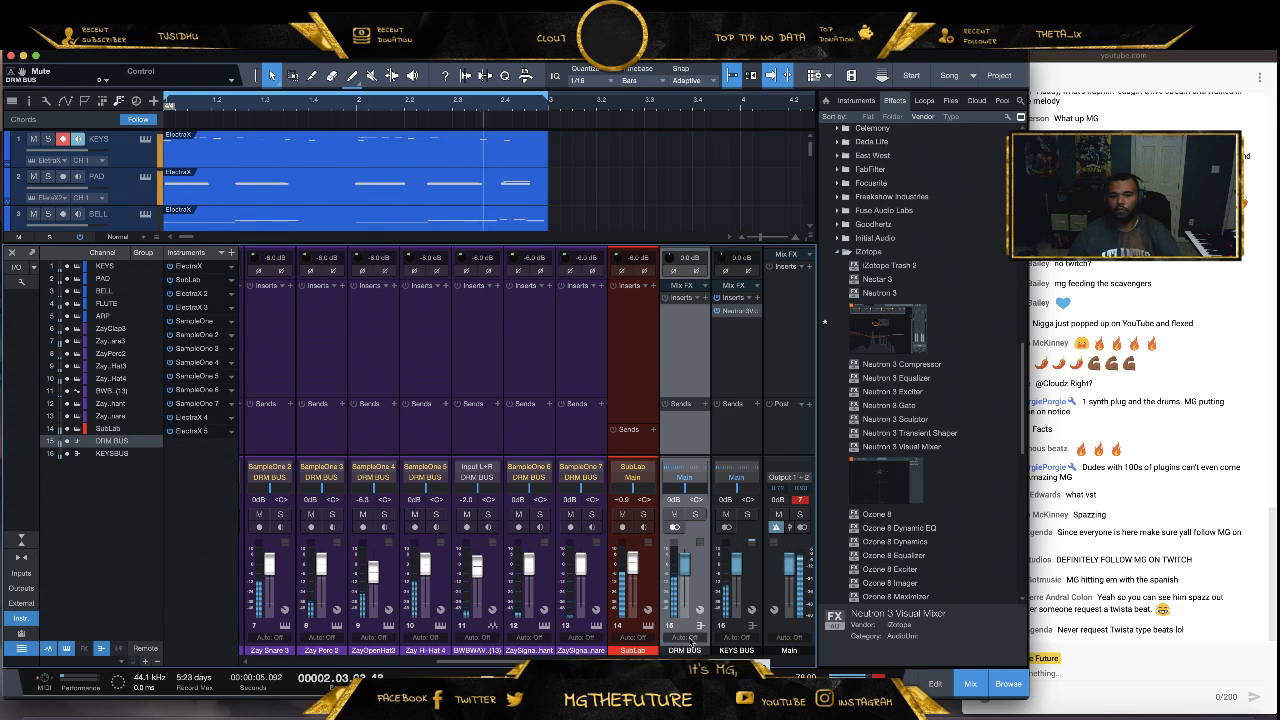
Mute KEYS BUS and SubLab, and pull both signature channels, the open hat, Zay Perc 2 and Zay Snare 3 down to silence
click(727, 514)
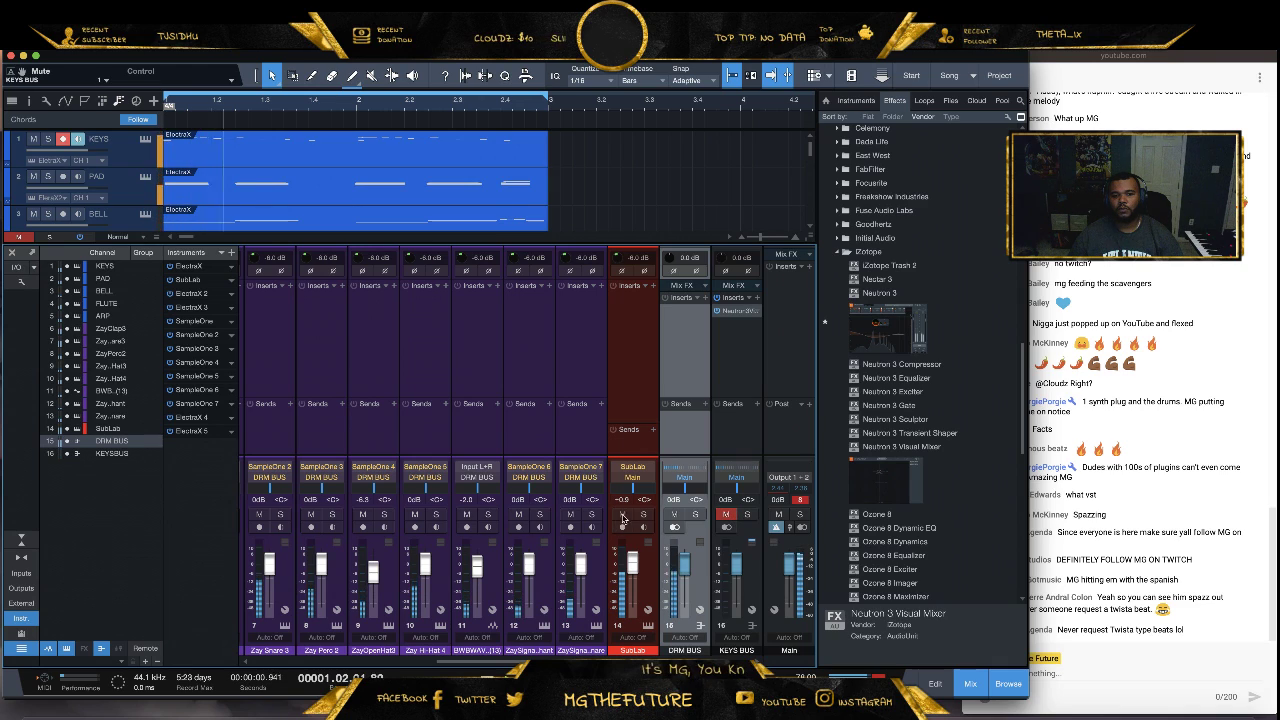
click(622, 515)
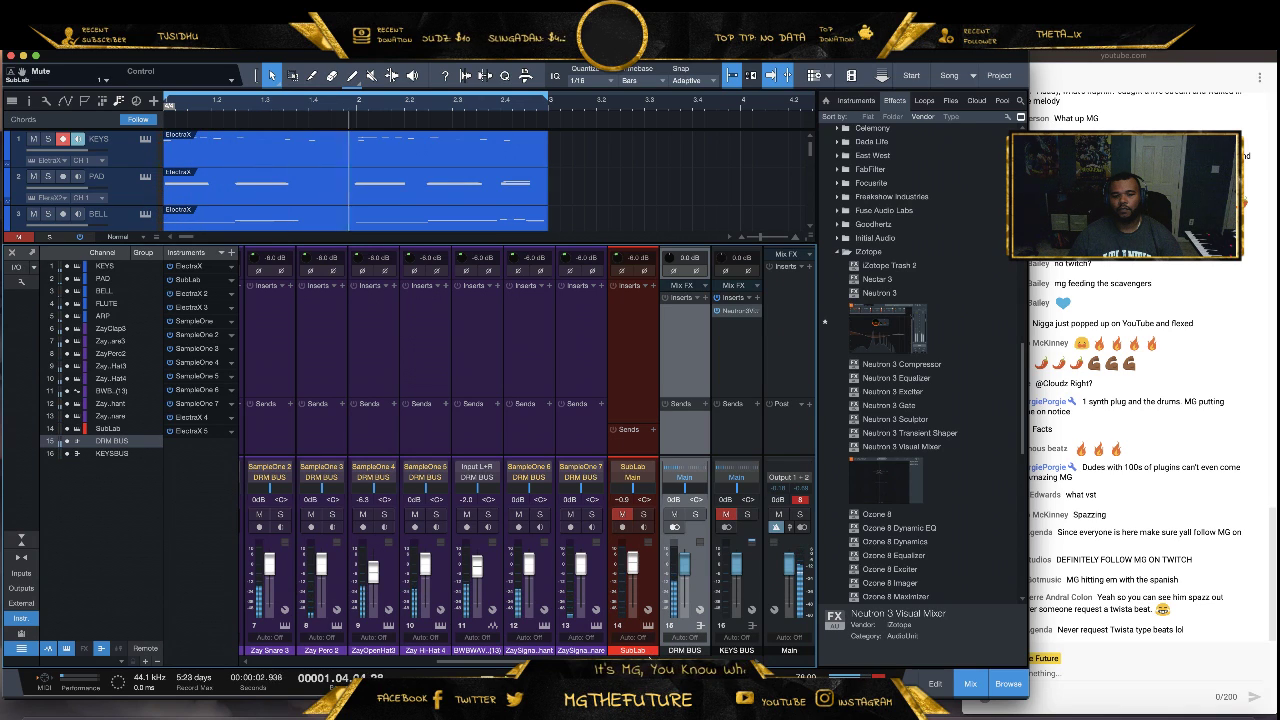
scroll(607, 585, left, 5)
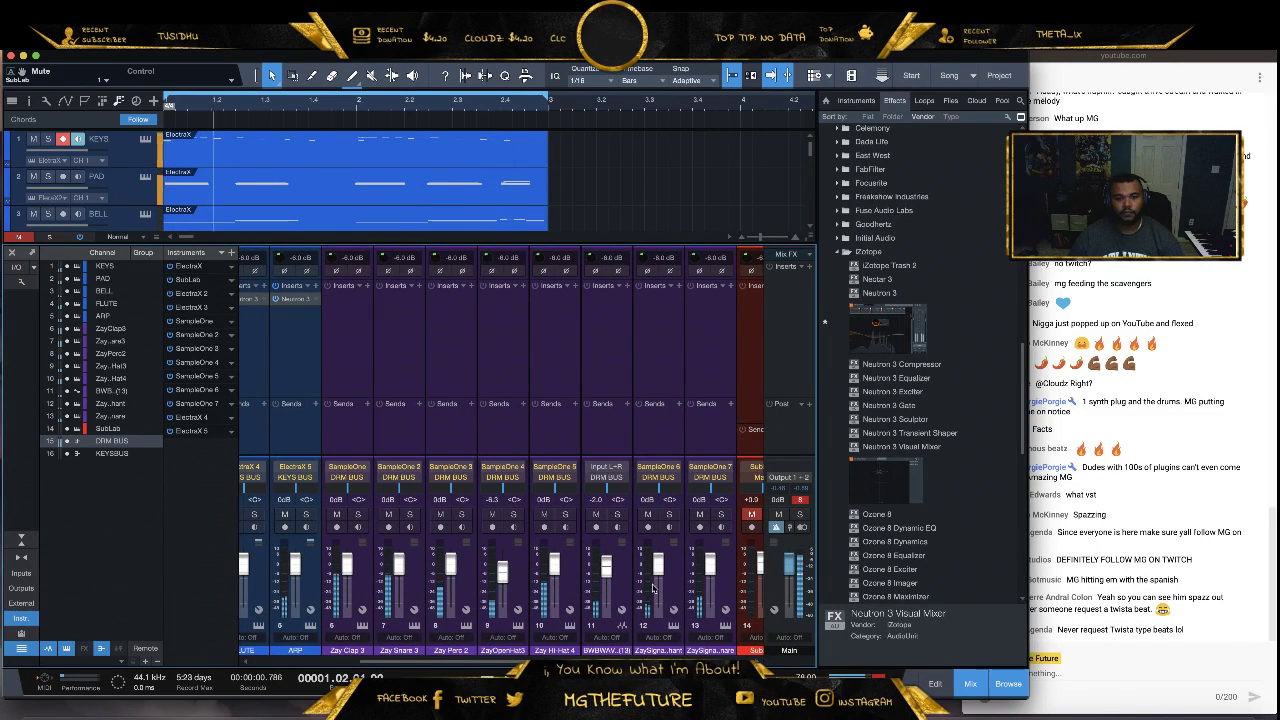
drag(658, 565, 658, 605)
drag(710, 565, 710, 605)
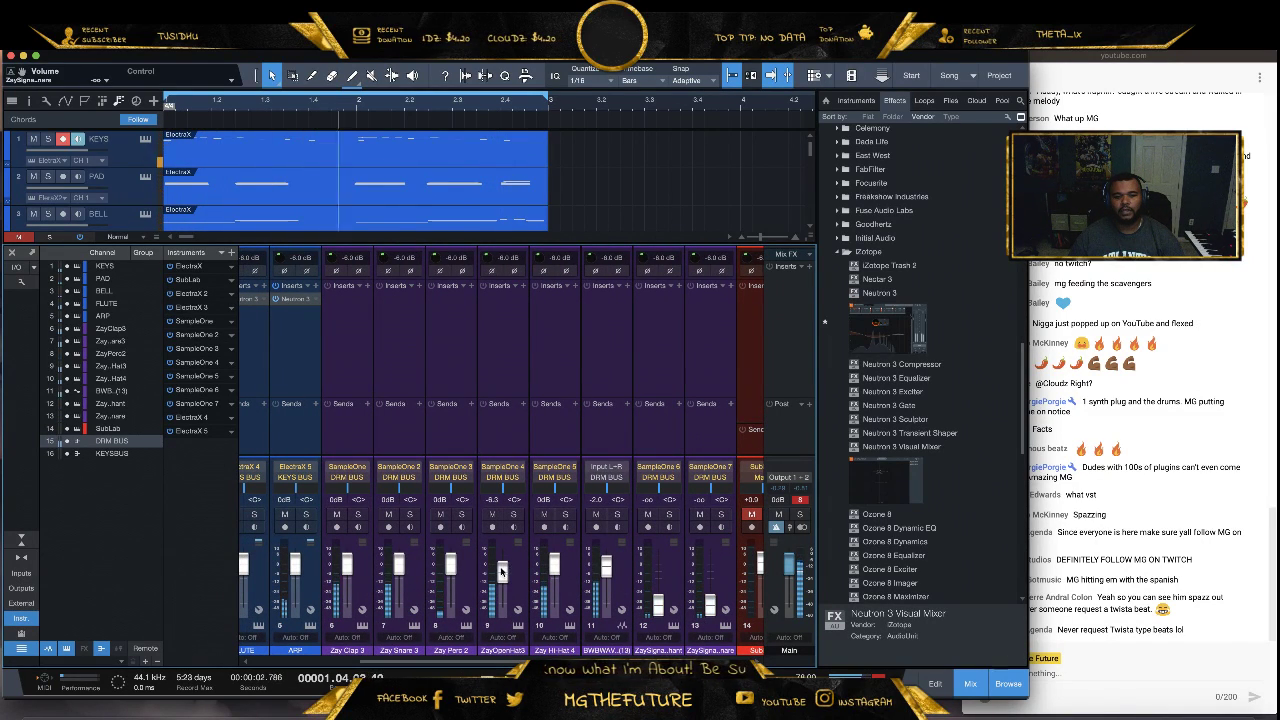
drag(502, 568, 502, 605)
drag(451, 563, 451, 605)
drag(398, 566, 398, 605)
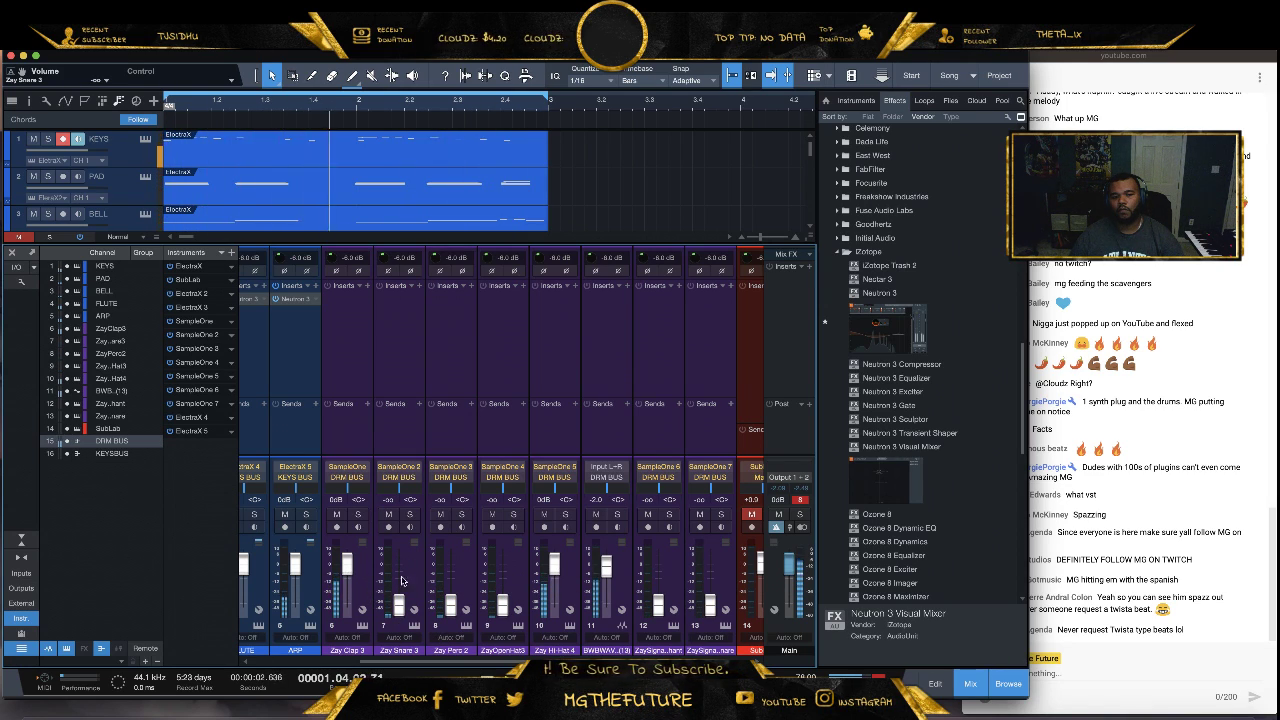
Select the Zay Hi-Hat 4 and channel 11 audio track together and lower them to about -9.6 and -11.6 dB
click(626, 583)
ctrl+click(555, 566)
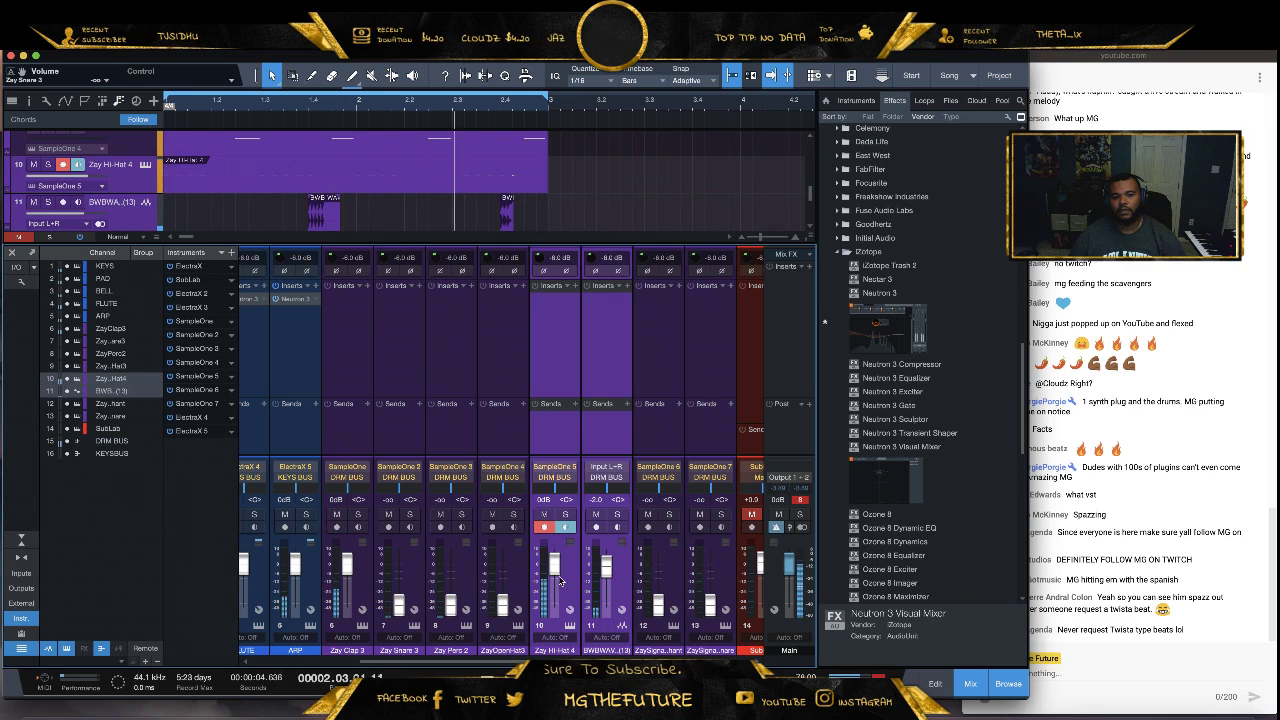
drag(555, 566, 556, 582)
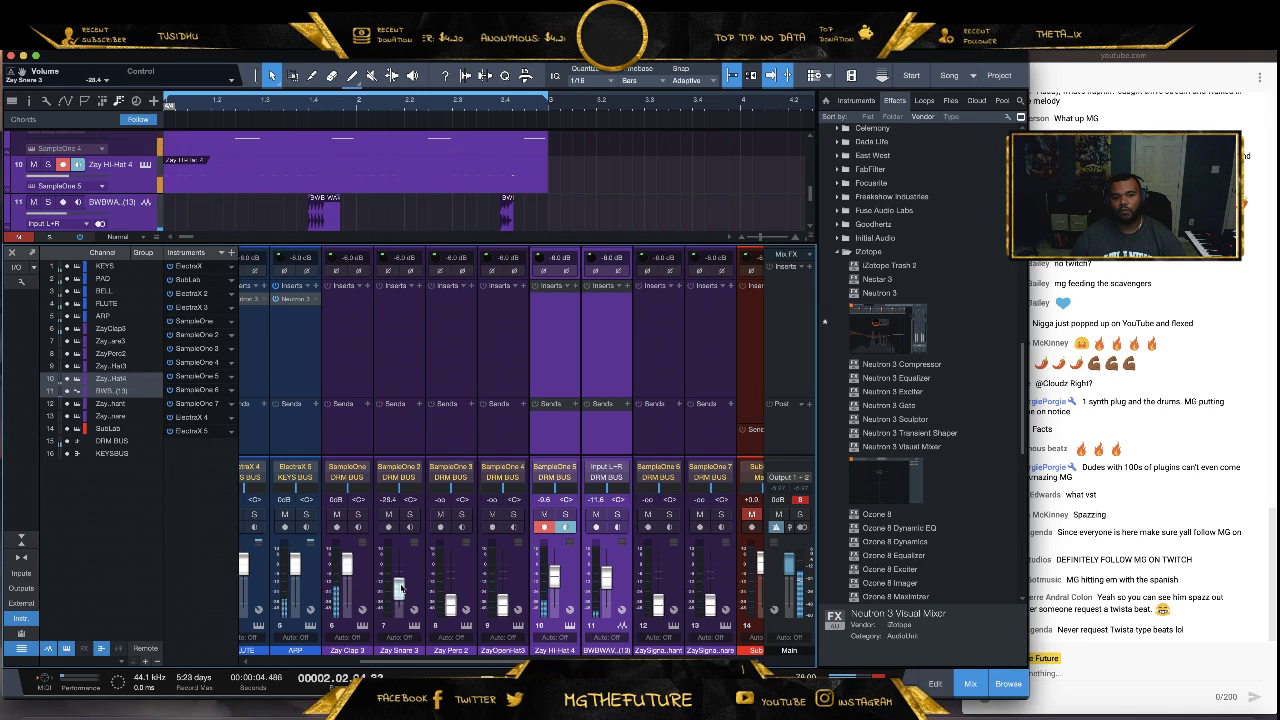
Bring Zay Snare 3 up to about -5.8 dB and Zay Perc 2 up to about -6.8 dB, panning the perc to L38
drag(400, 604, 398, 572)
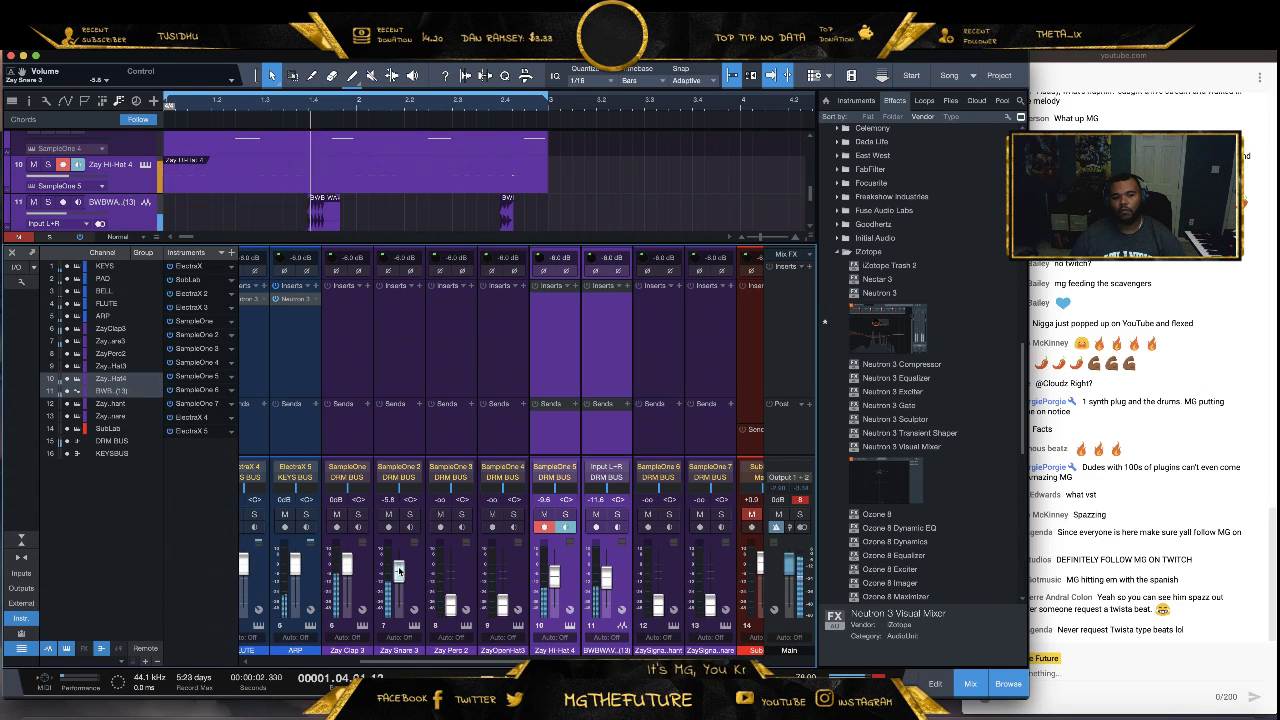
drag(450, 606, 448, 583)
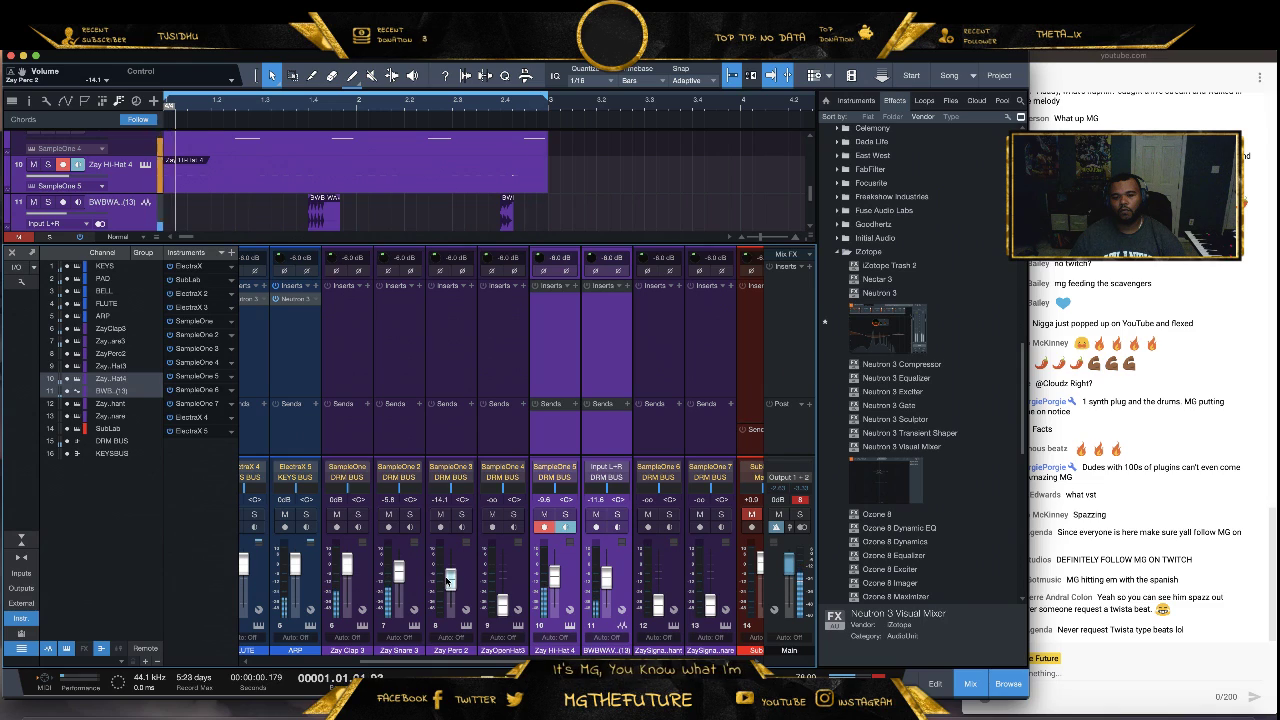
drag(450, 580, 450, 574)
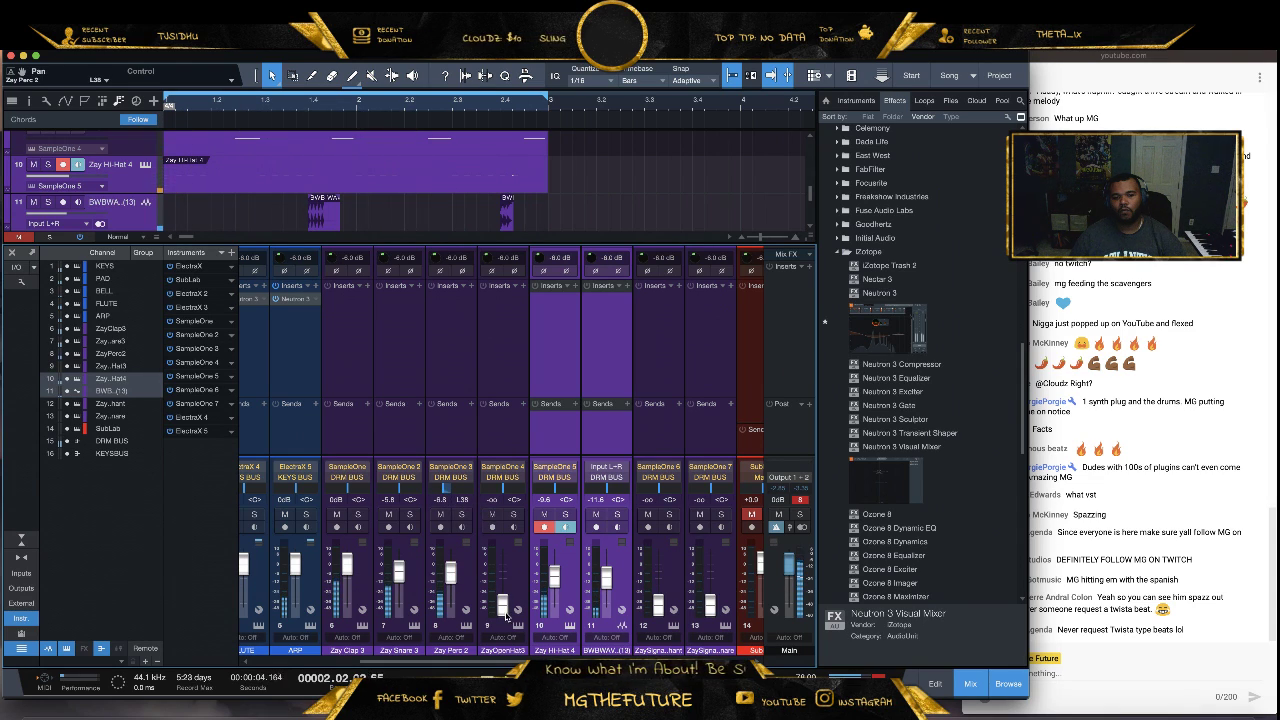
Set the open hat to about -10.2 dB at R41, and the signature chant and snare to -1.5 dB at L74 and R26
mouse_move(502, 606)
mouse_down()
mouse_move(503, 568)
mouse_move(504, 588)
mouse_up()
scroll(504, 580, up, 4)
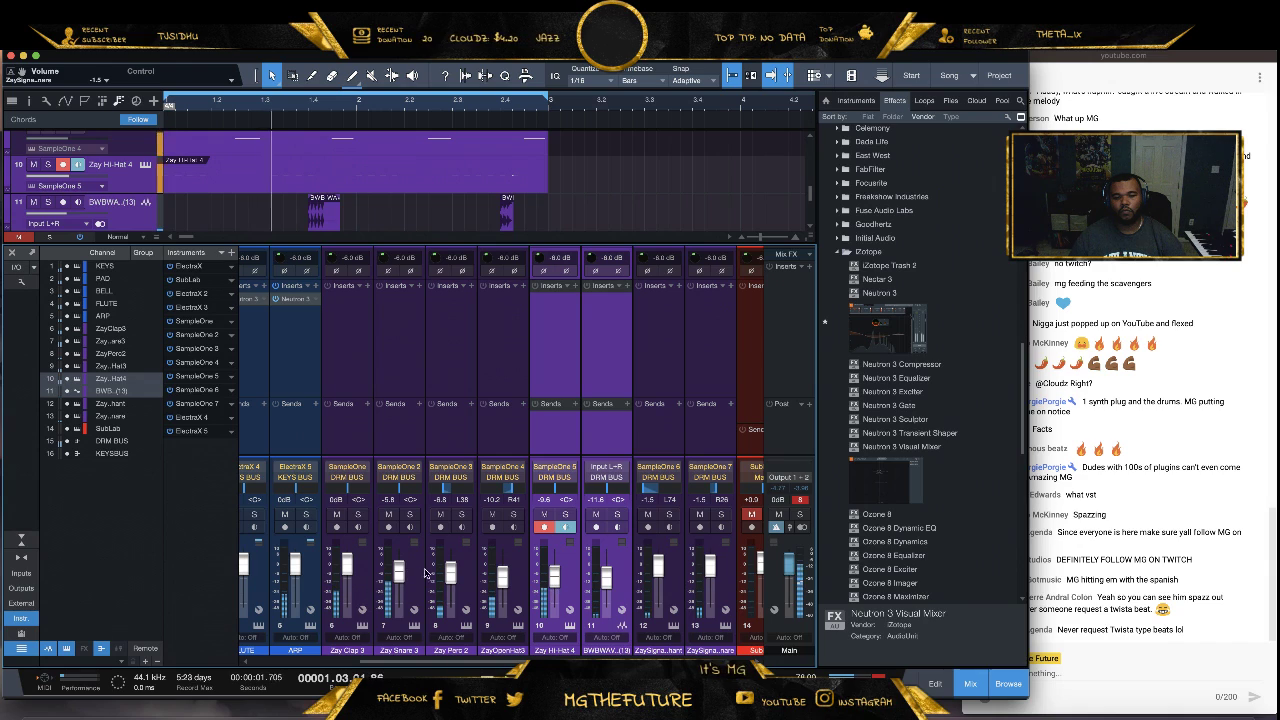
Raise the selected Hi-Hat 4 and channel 11 pair to about -5.3 and -7.3 dB, and set Zay Snare 3 to about -7.7 dB
click(614, 591)
shift+click(556, 580)
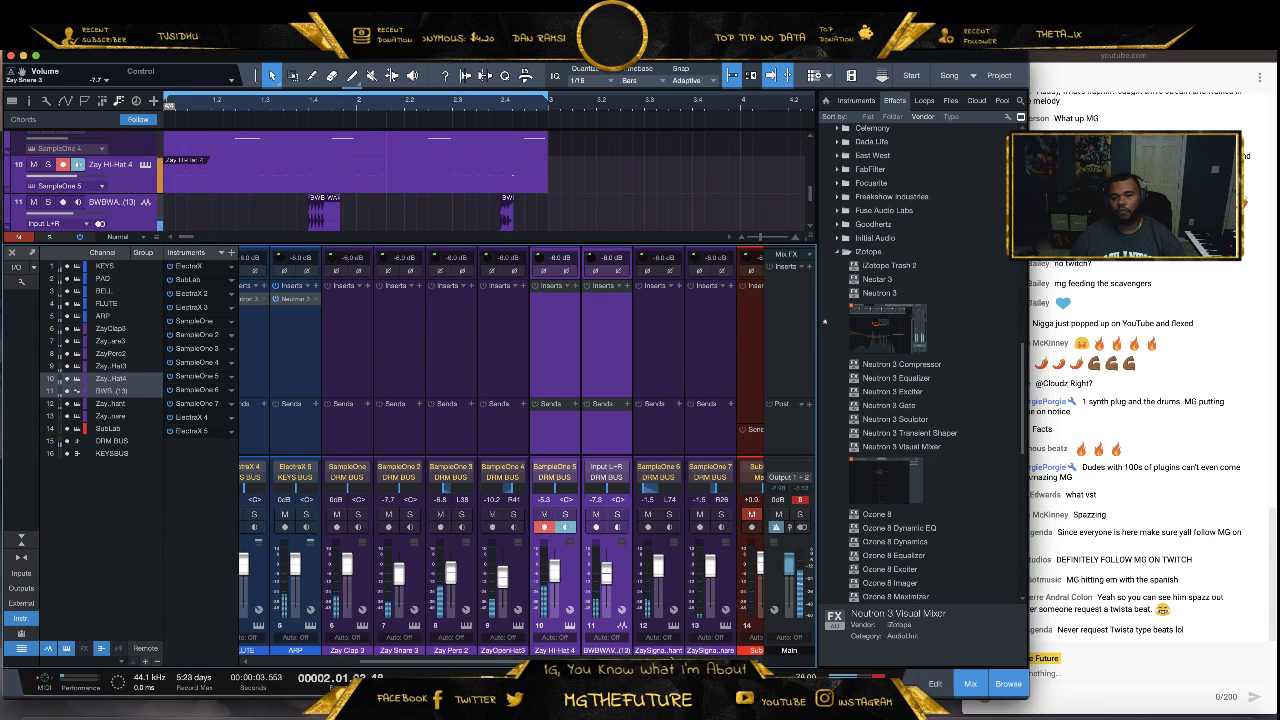
Lower channel 11 alone to about -15 dB, and bring back SubLab at about -4.8 dB and KEYS BUS at about -4.4 dB
drag(480, 661, 814, 662)
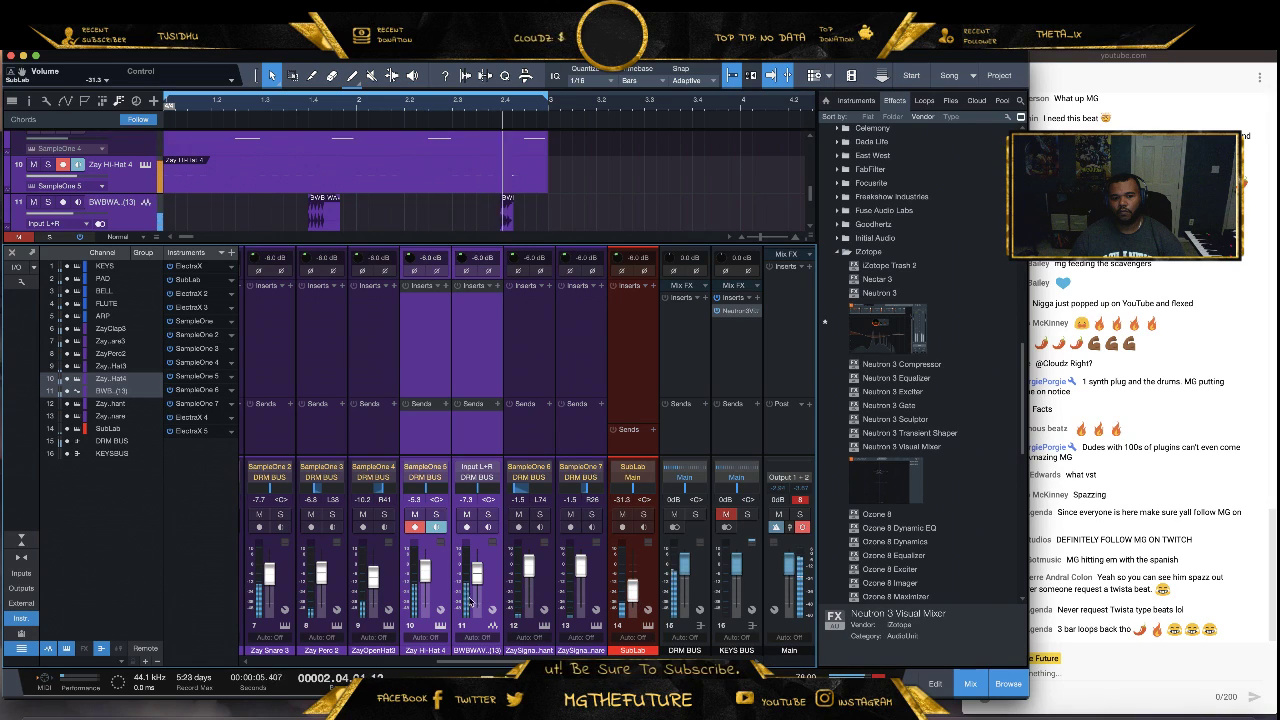
click(515, 593)
click(493, 593)
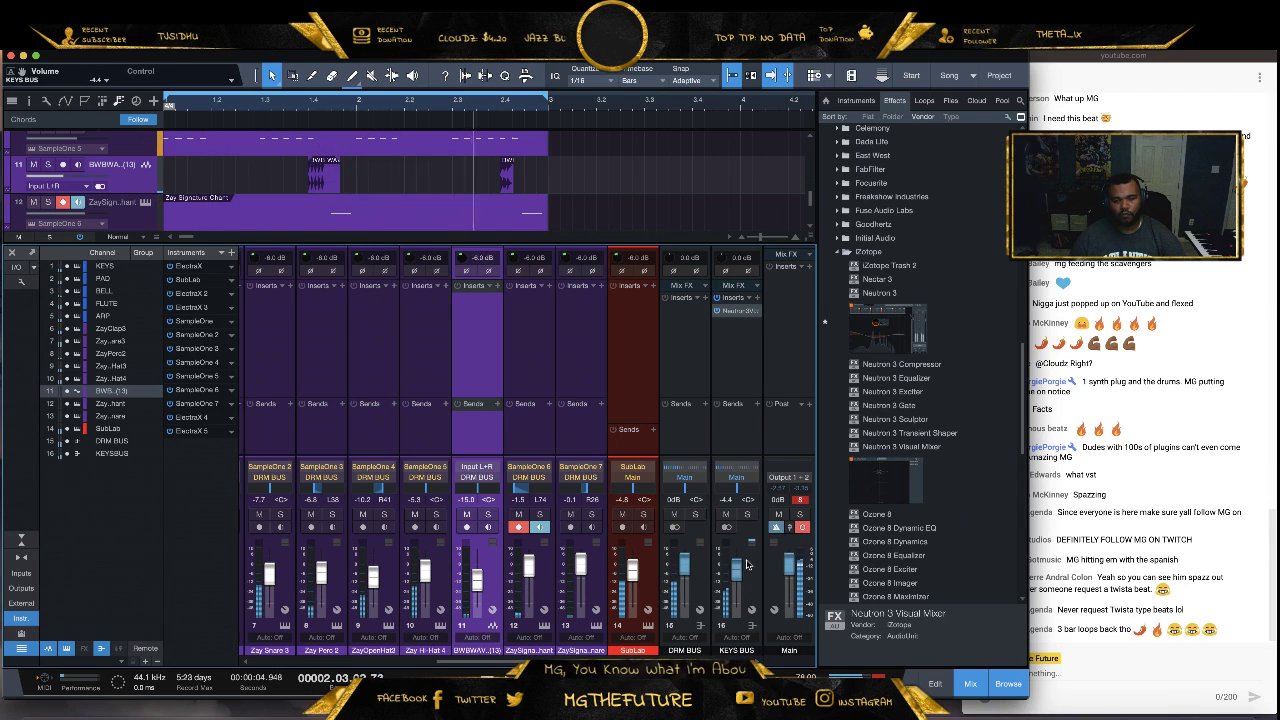
Insert FabFilter Pro-Q 3 on the KEYS BUS with a raised Tilt Shelf band, and lower the bus to about -5.8 dB
click(763, 311)
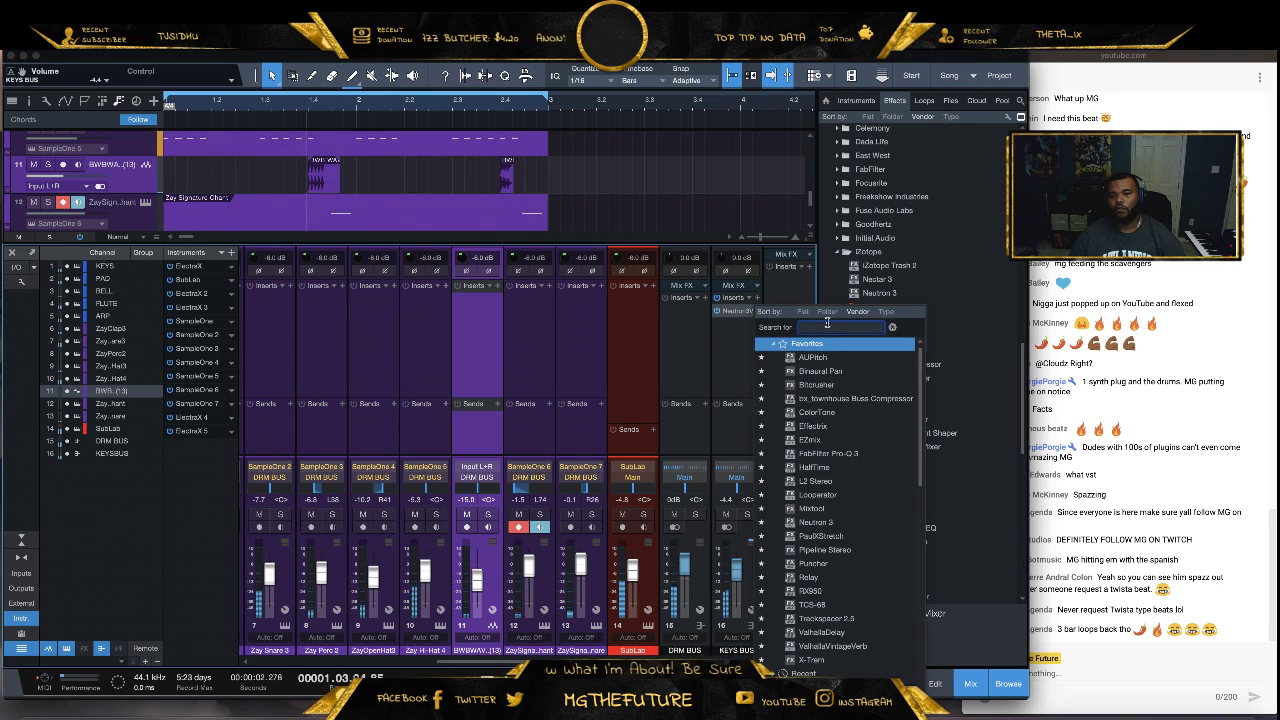
click(829, 453)
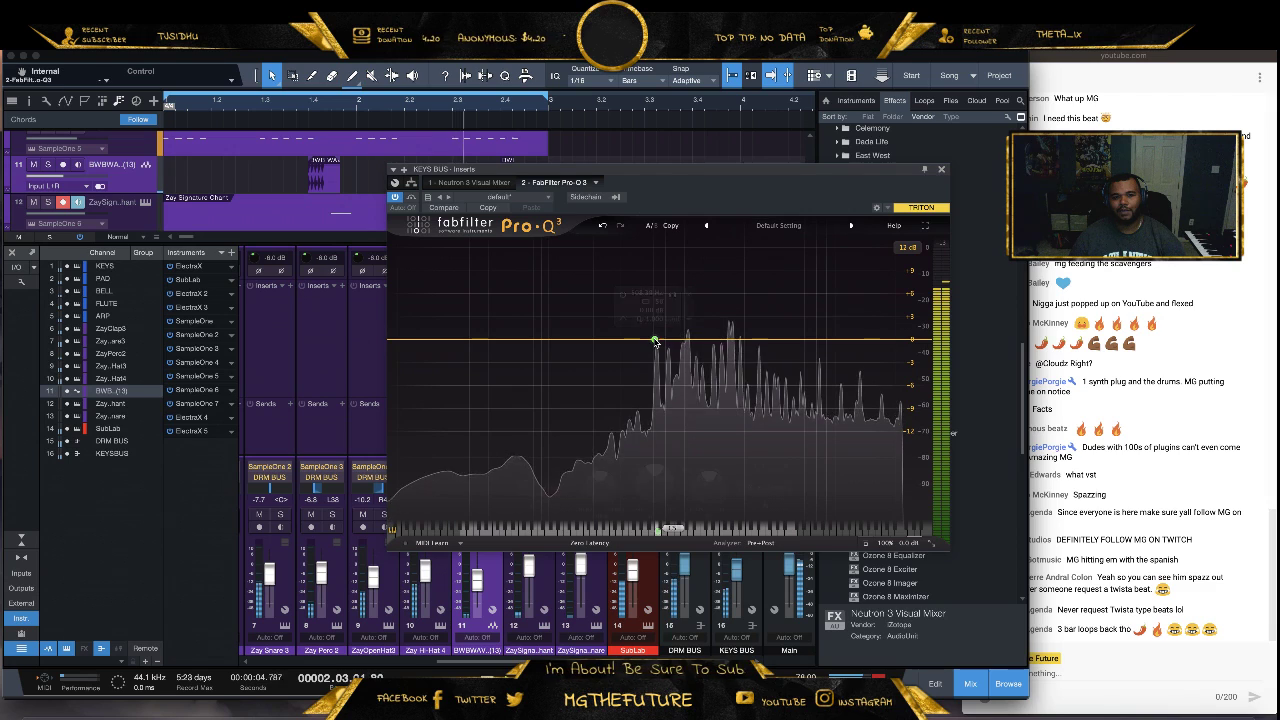
click(656, 340)
click(549, 487)
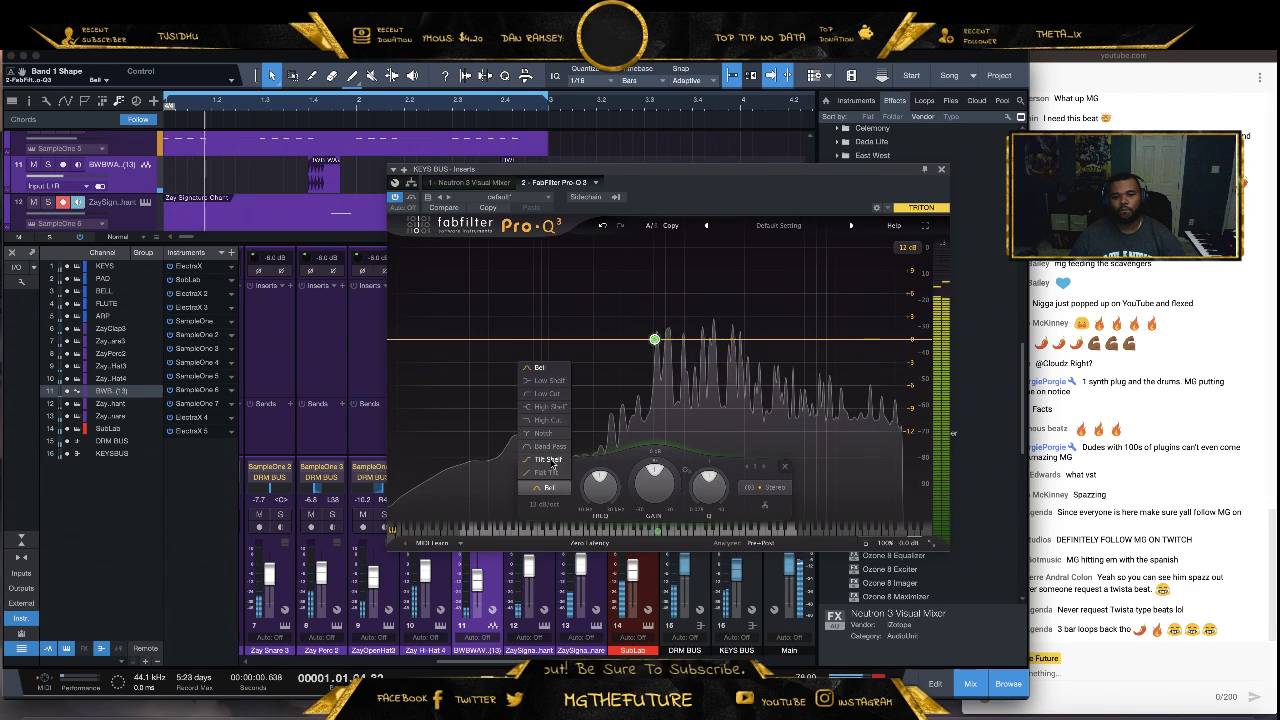
click(548, 459)
drag(654, 340, 624, 297)
click(941, 171)
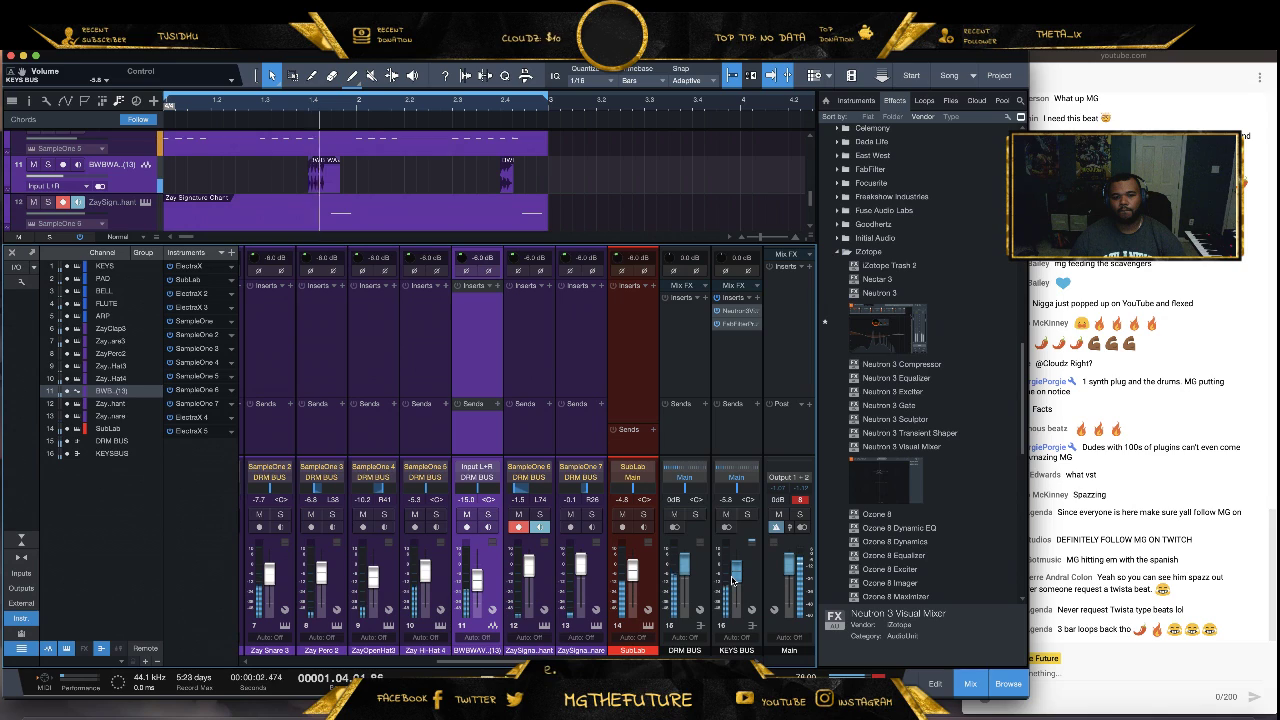
Hide the mixer and browser, and zoom the arrangement out to show about 16 bars
click(962, 684)
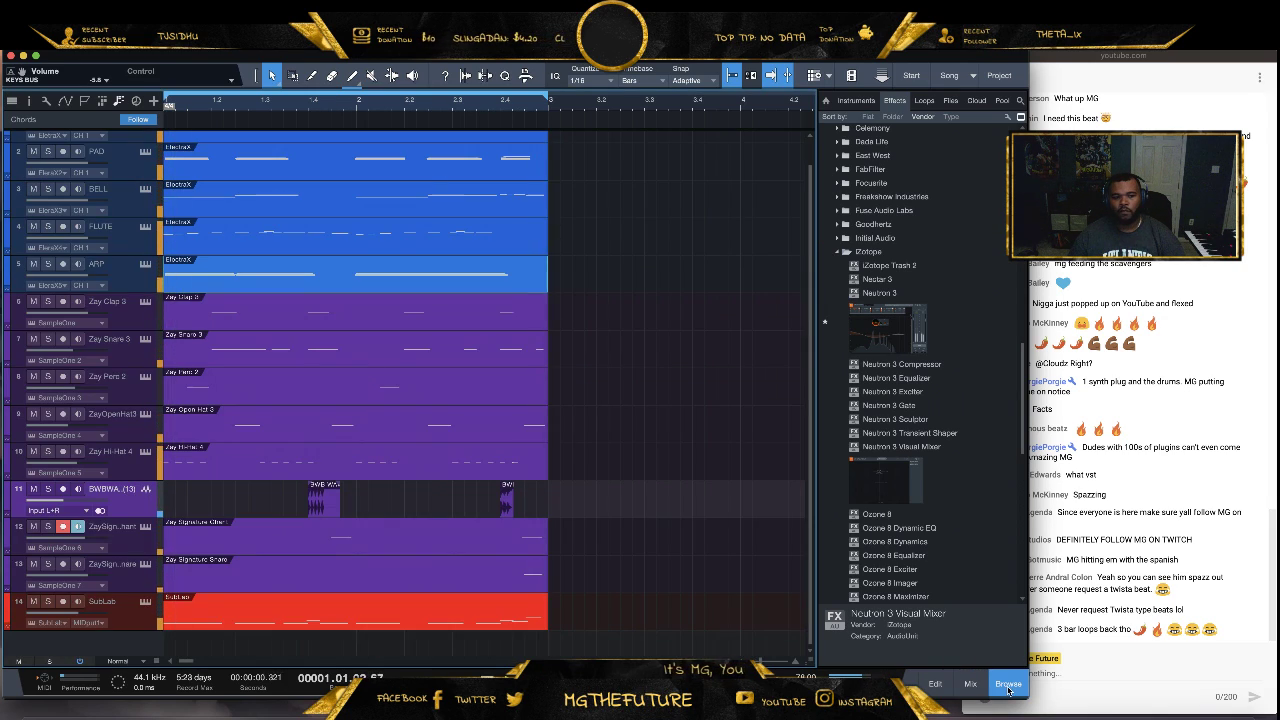
click(1008, 684)
scroll(485, 125, down, 4)
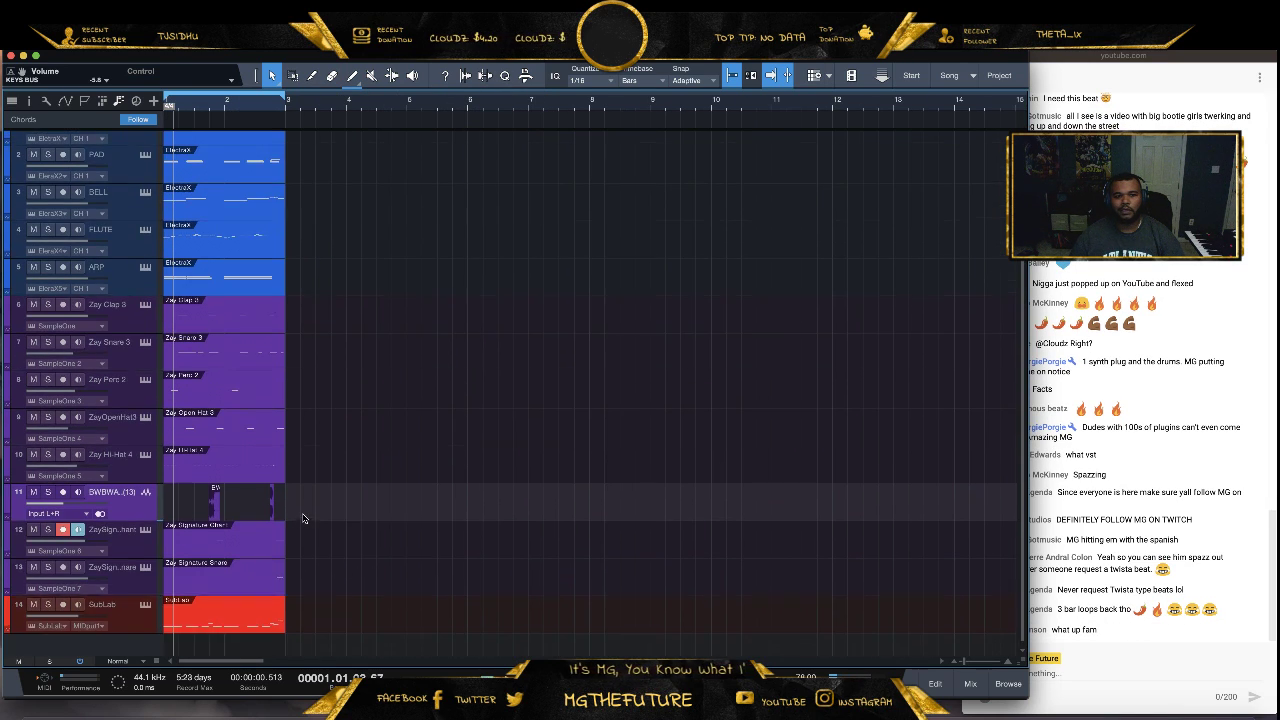
Move the drum clips from Zay Clap 3 through Zay Signature Snare to bar 5 and duplicate them once
drag(348, 300, 447, 592)
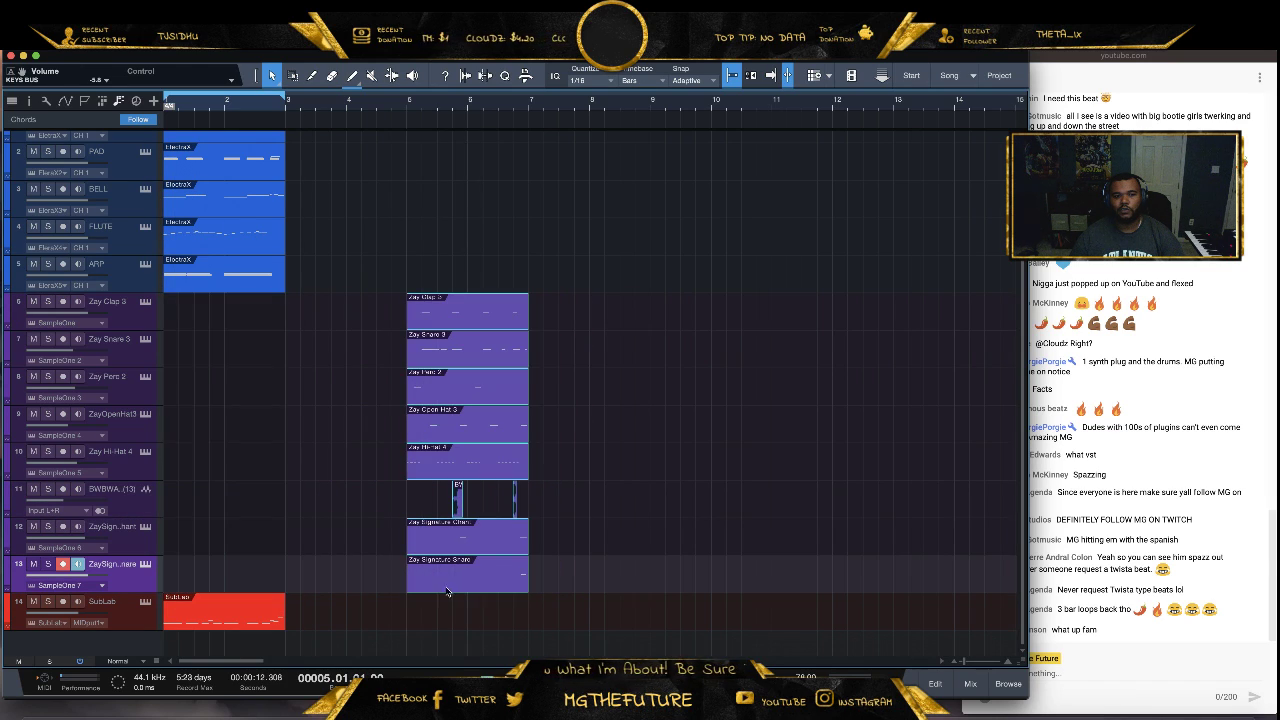
key(d)
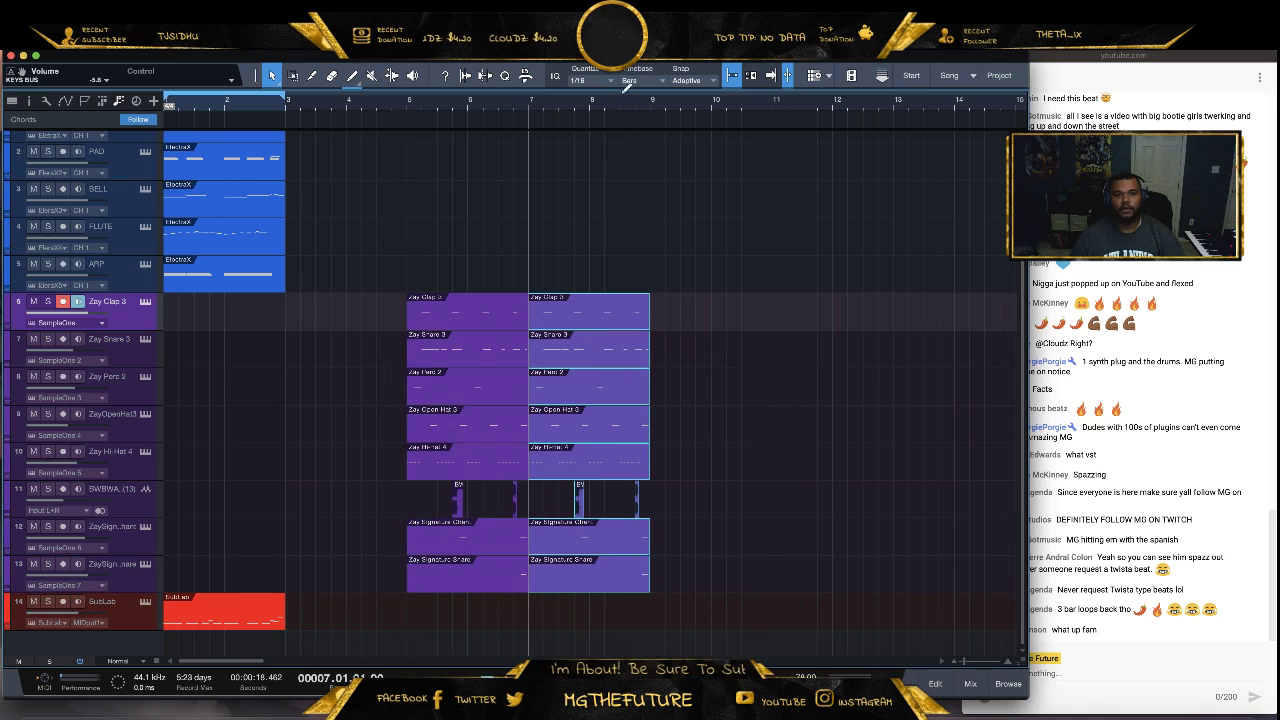
key(w)
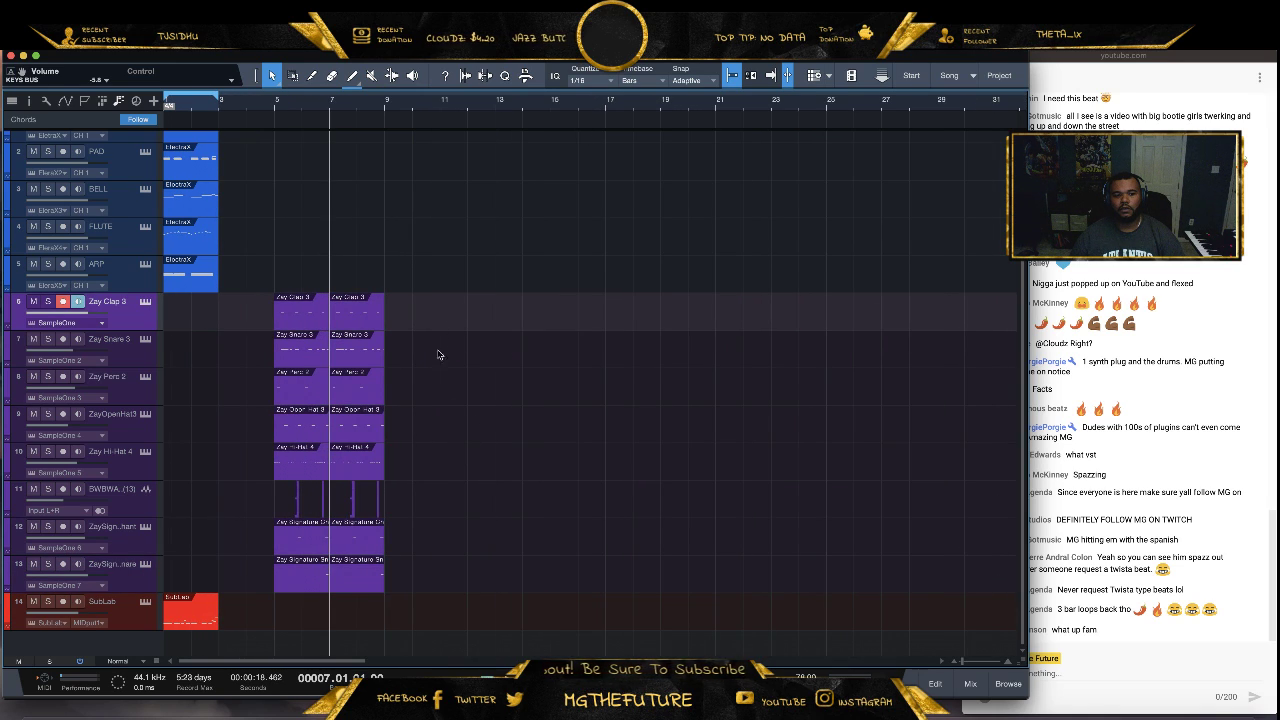
Move the SubLab bass clip to bar 5, repeat it up to bar 21, and place two more copies starting at bar 25
drag(206, 615, 317, 615)
key(d)
key(d)
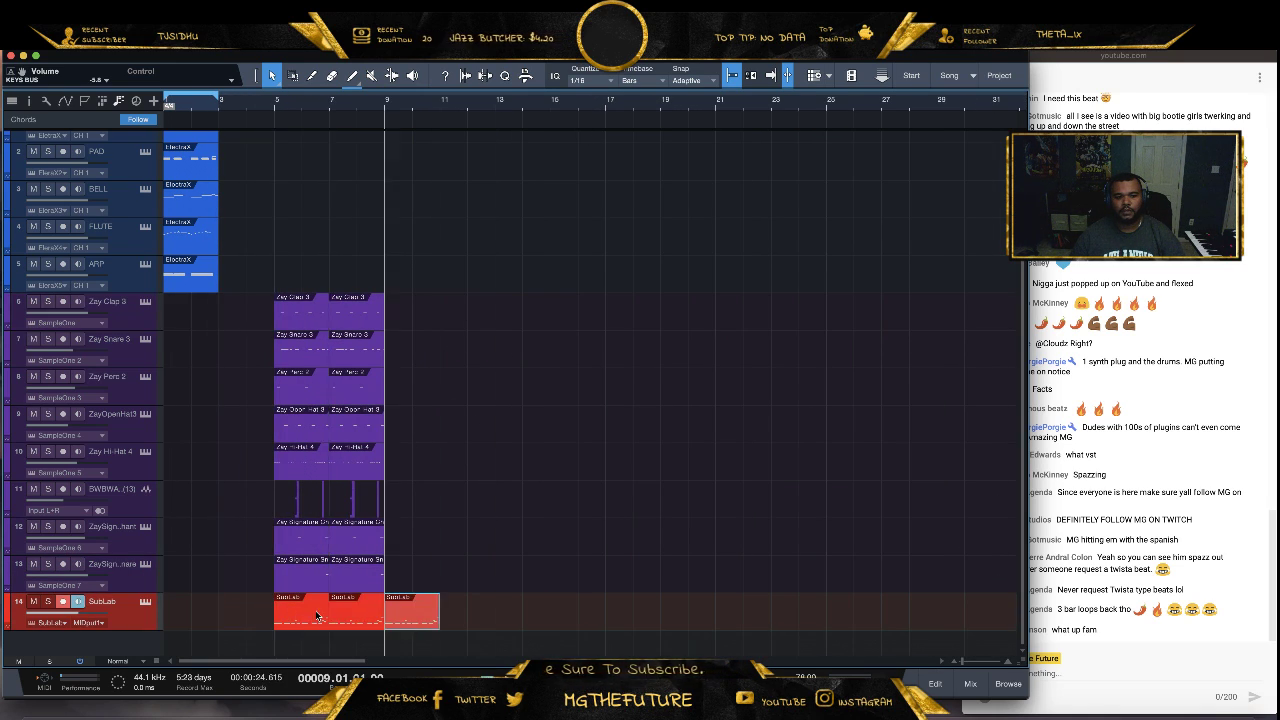
key(d)
key(d)
key(d)
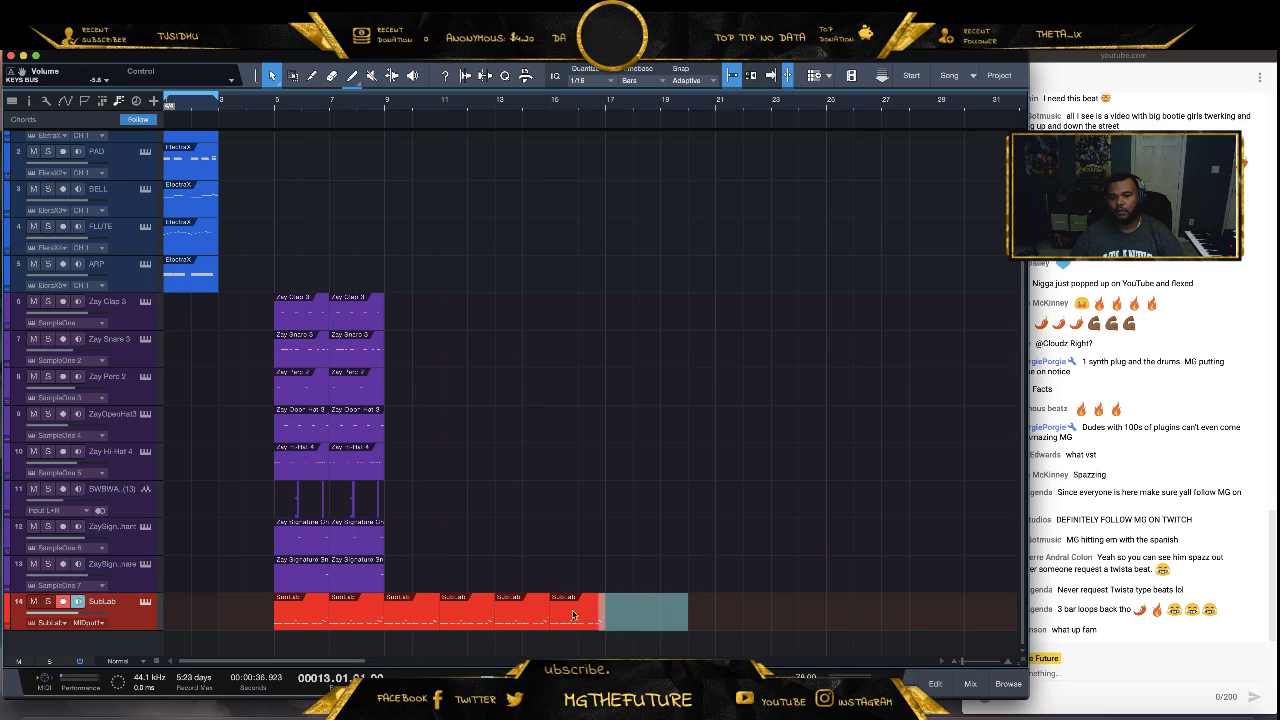
key(d)
key(d)
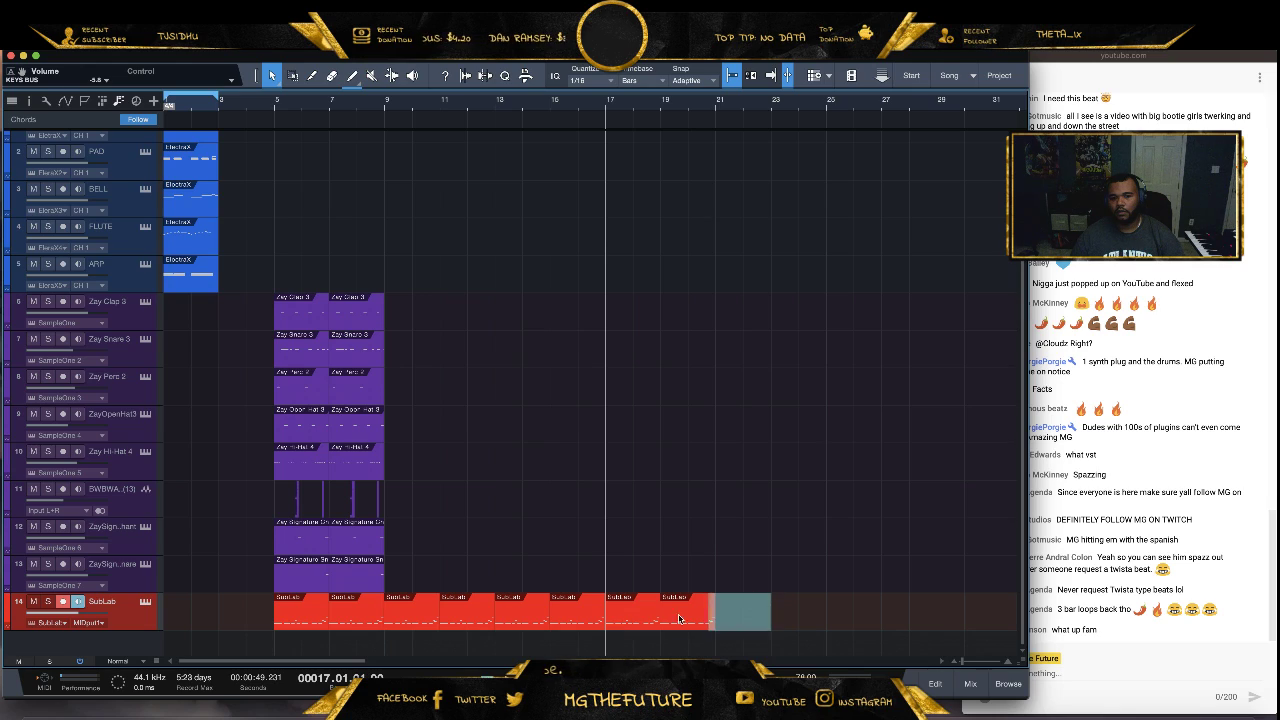
drag(679, 619, 906, 618)
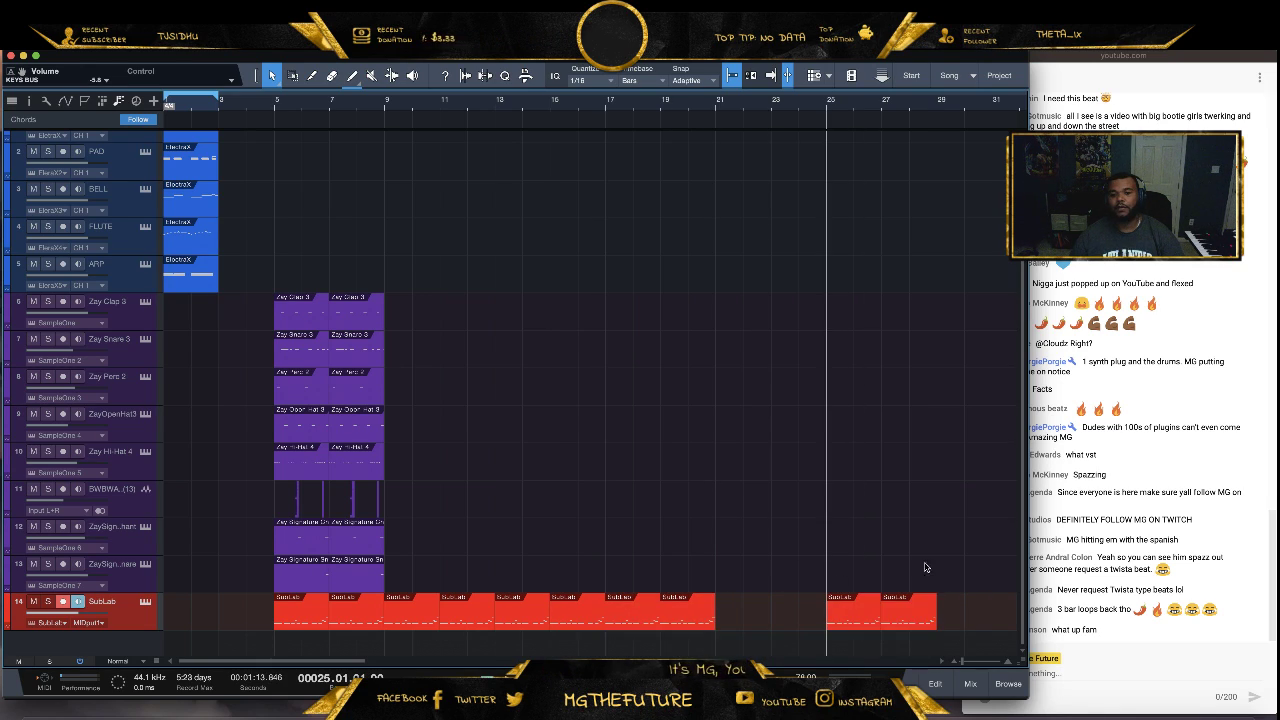
Duplicate all the drum clips of bars 5 to 9 so the pattern runs to bar 13
drag(481, 313, 280, 594)
key(d)
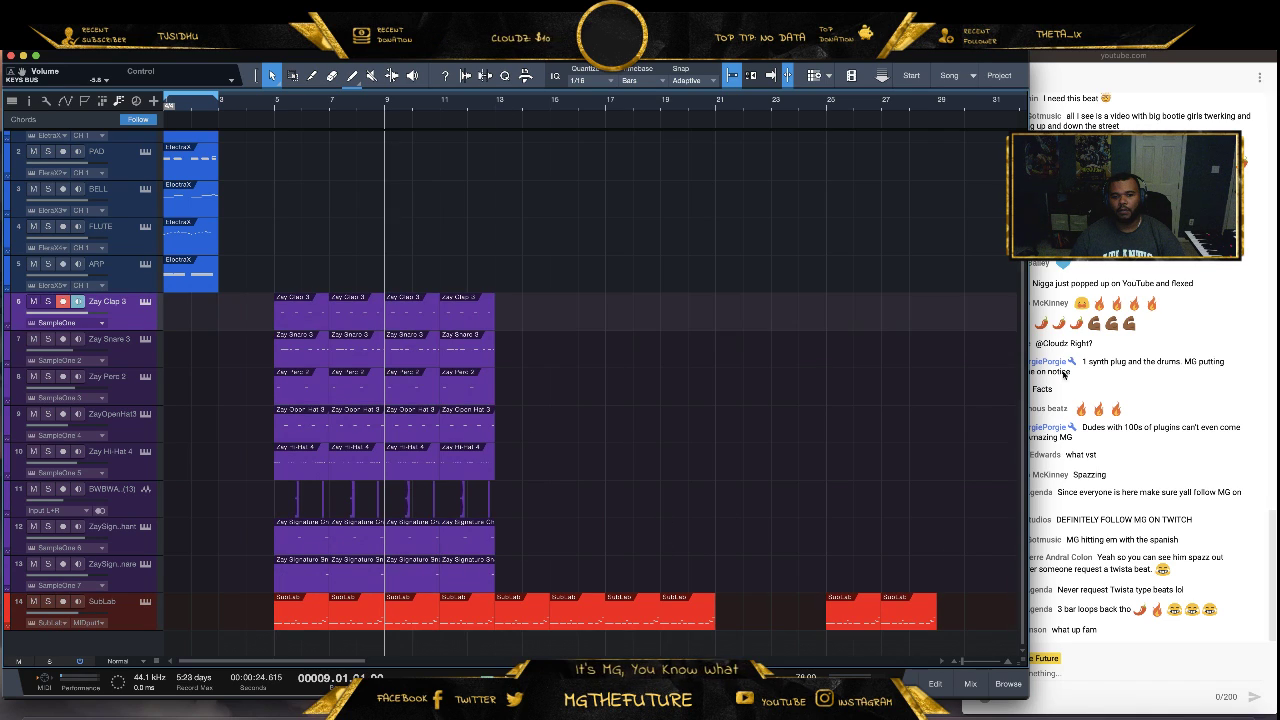
Move the five ElectraX melody clips to bar 5 and duplicate them three times to reach bar 13
scroll(600, 400, up, 1)
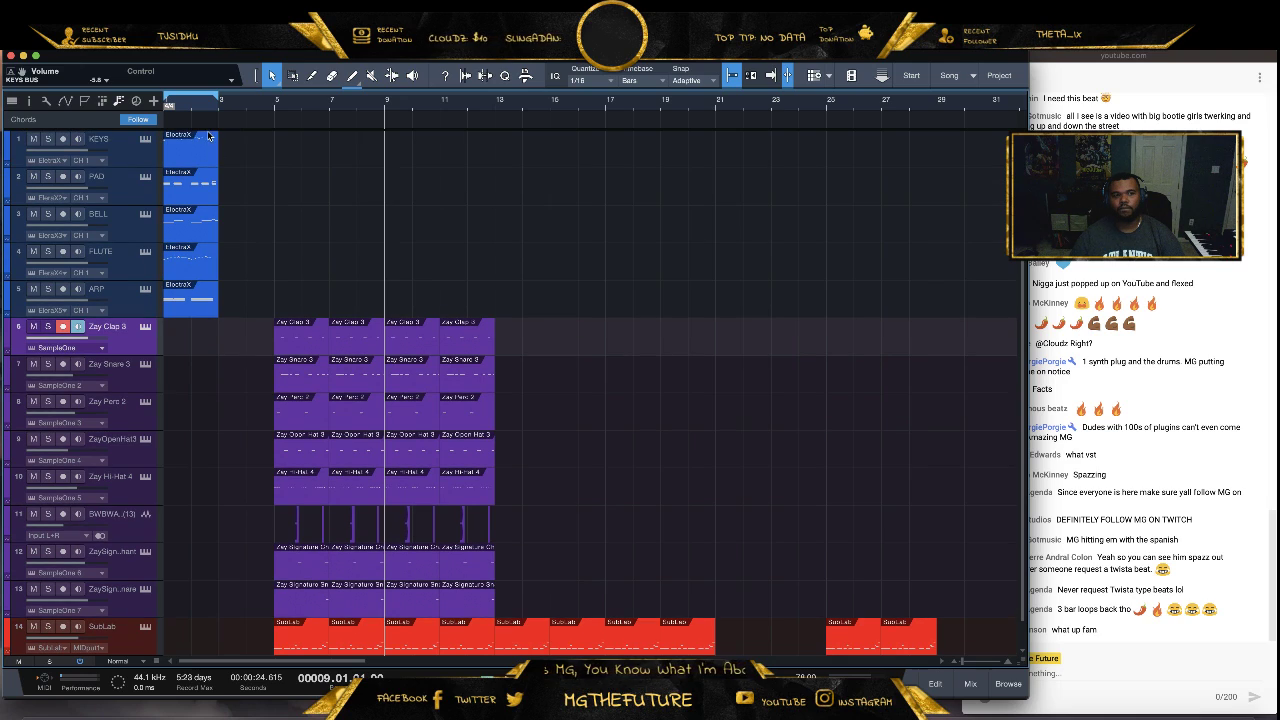
drag(284, 132, 168, 316)
drag(194, 140, 311, 155)
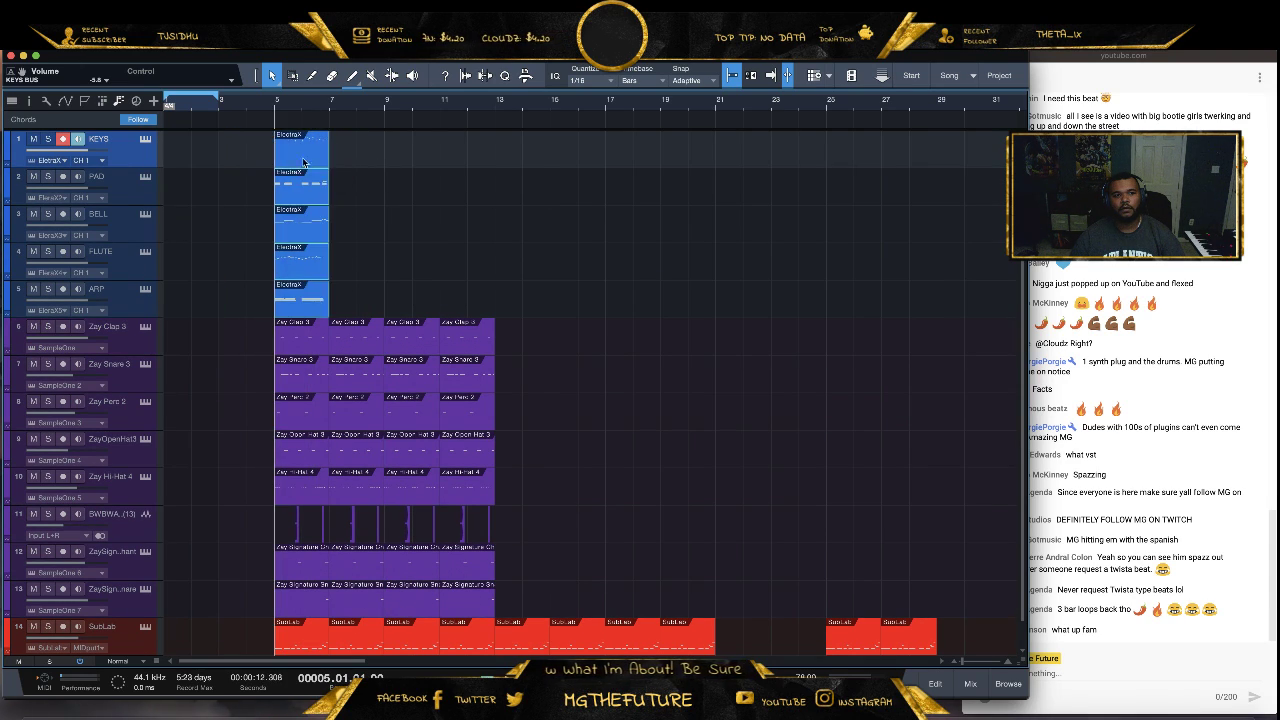
key(d)
key(d)
key(d)
Copy the ARP and FLUTE clips into bars 1 to 5, extend the loop range to bar 13 and start playback
click(302, 305)
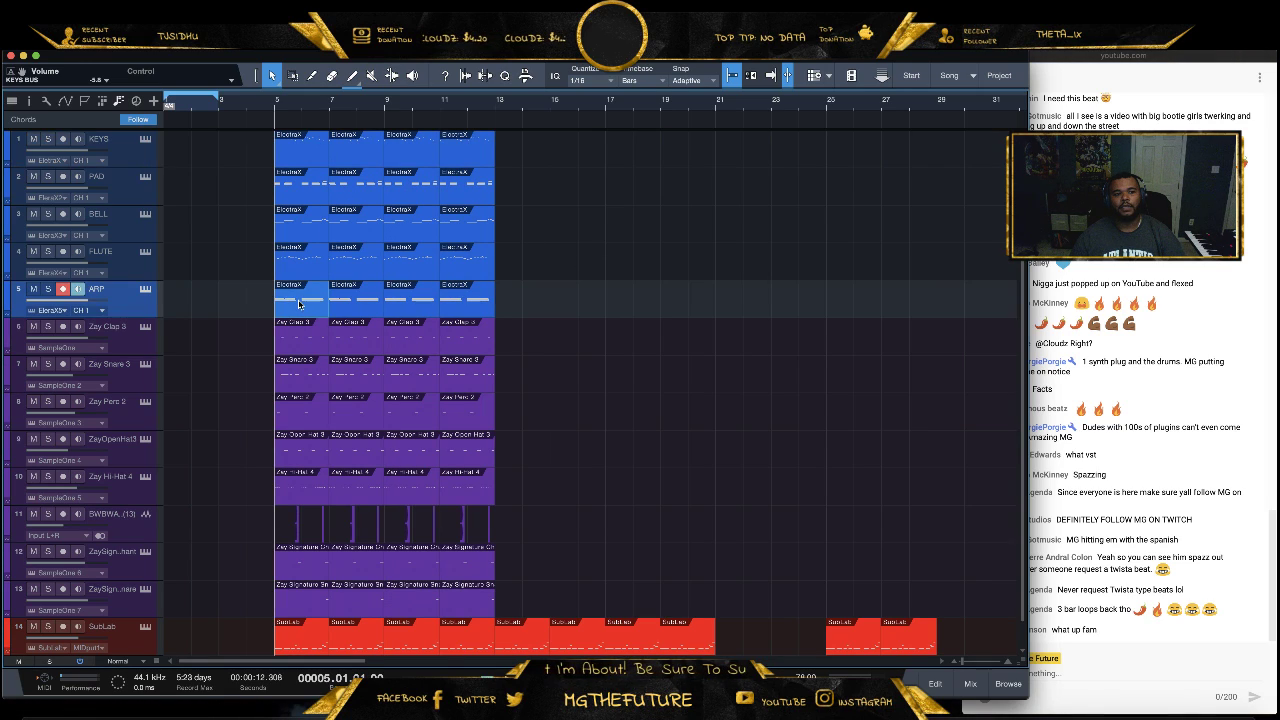
drag(313, 299, 252, 274)
drag(220, 97, 516, 118)
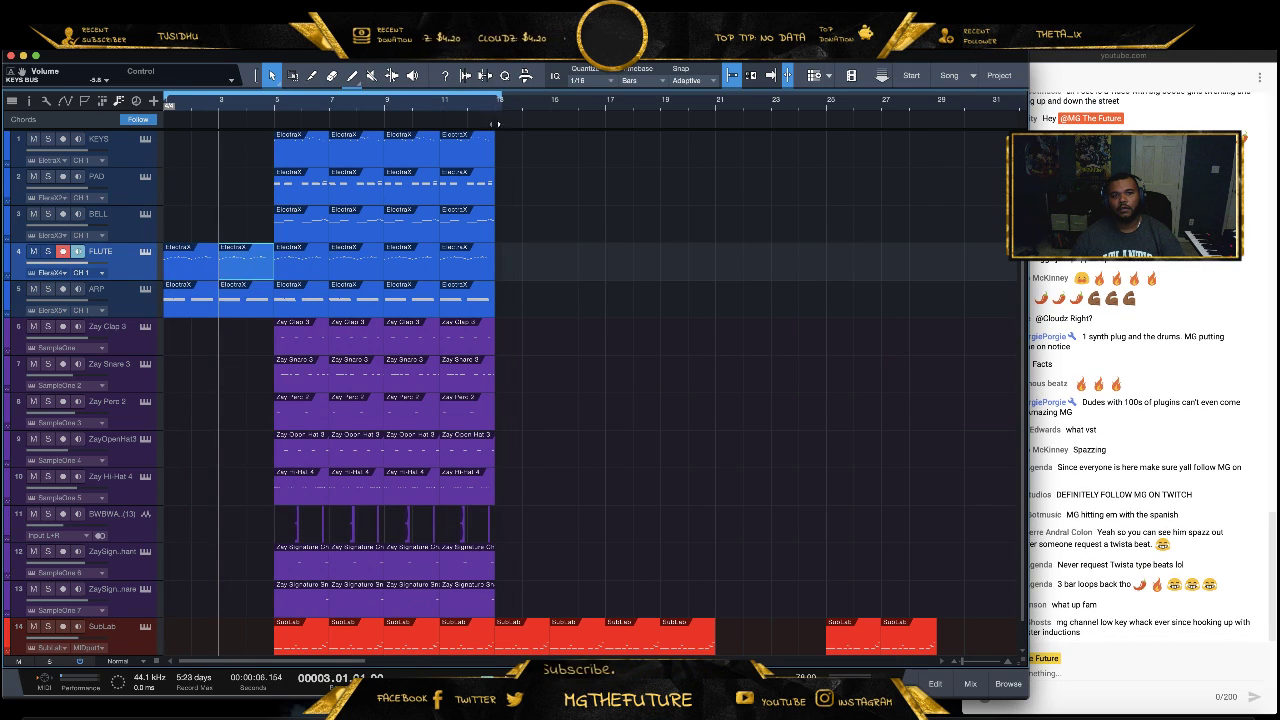
key(space)
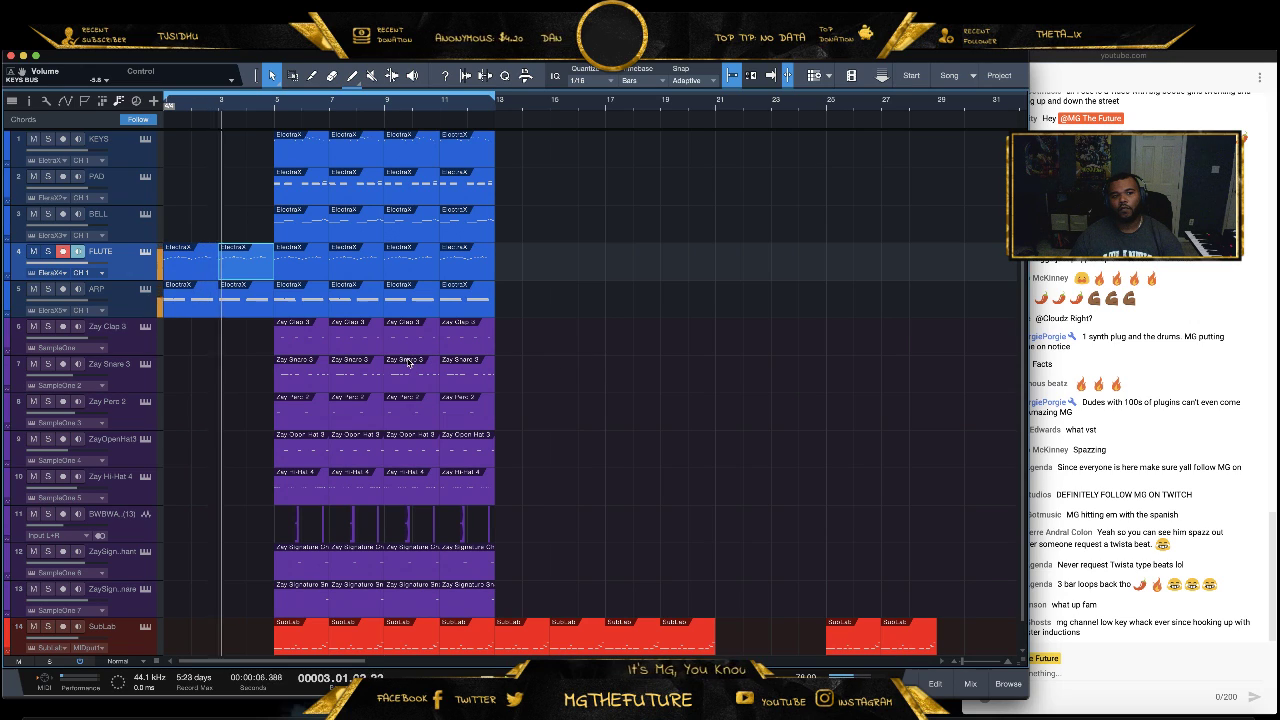
Copy a PAD clip to bar 3 so the pad enters two bars before the drums
click(130, 195)
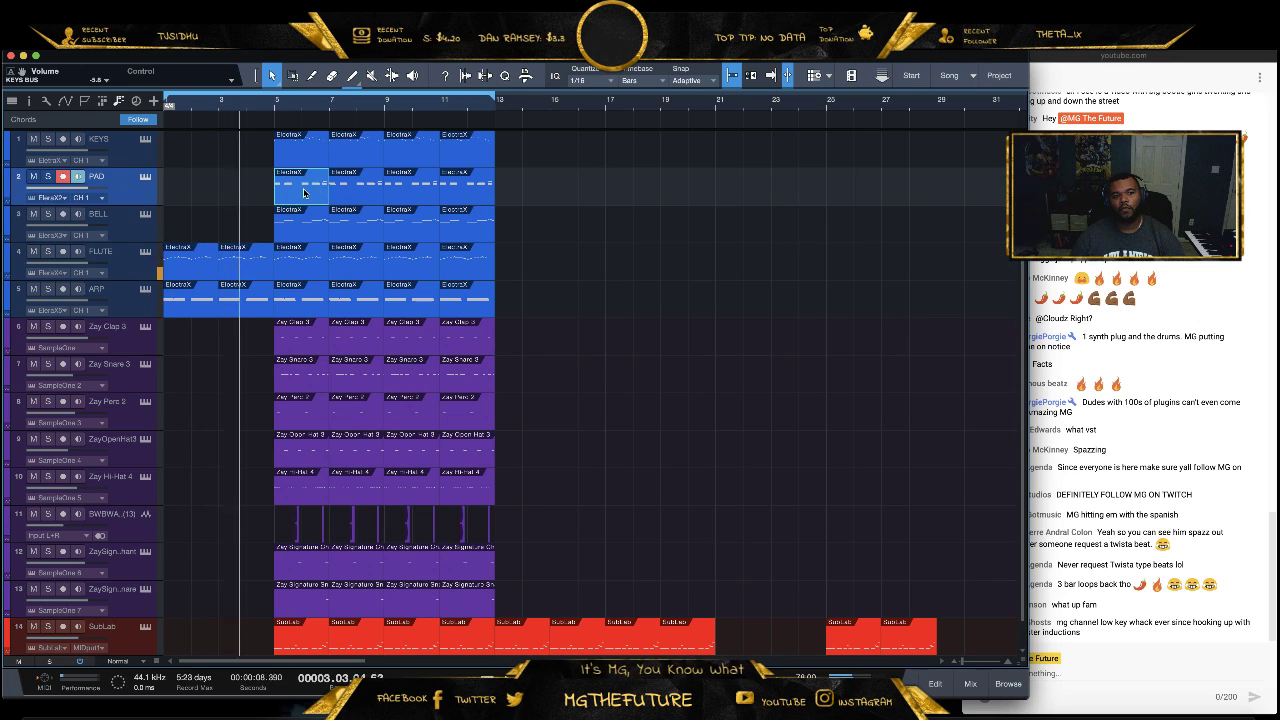
drag(249, 262, 249, 192)
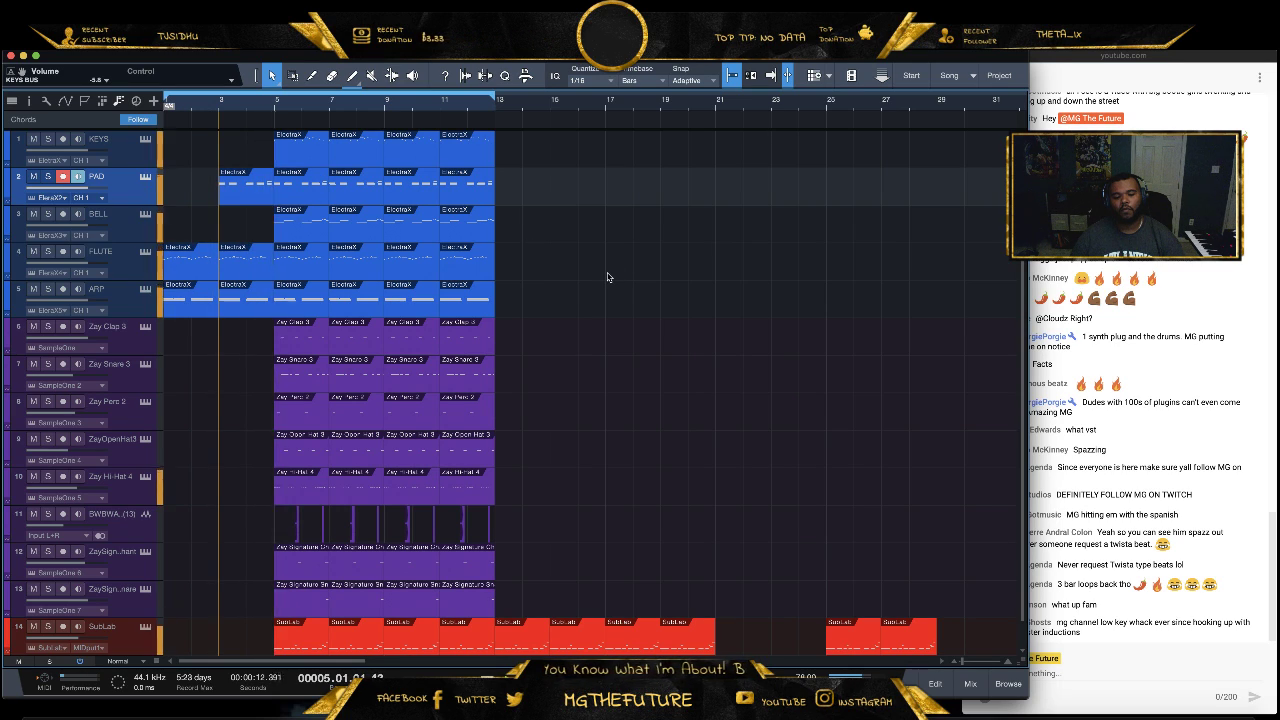
scroll(585, 360, down, 1)
scroll(570, 380, up, 1)
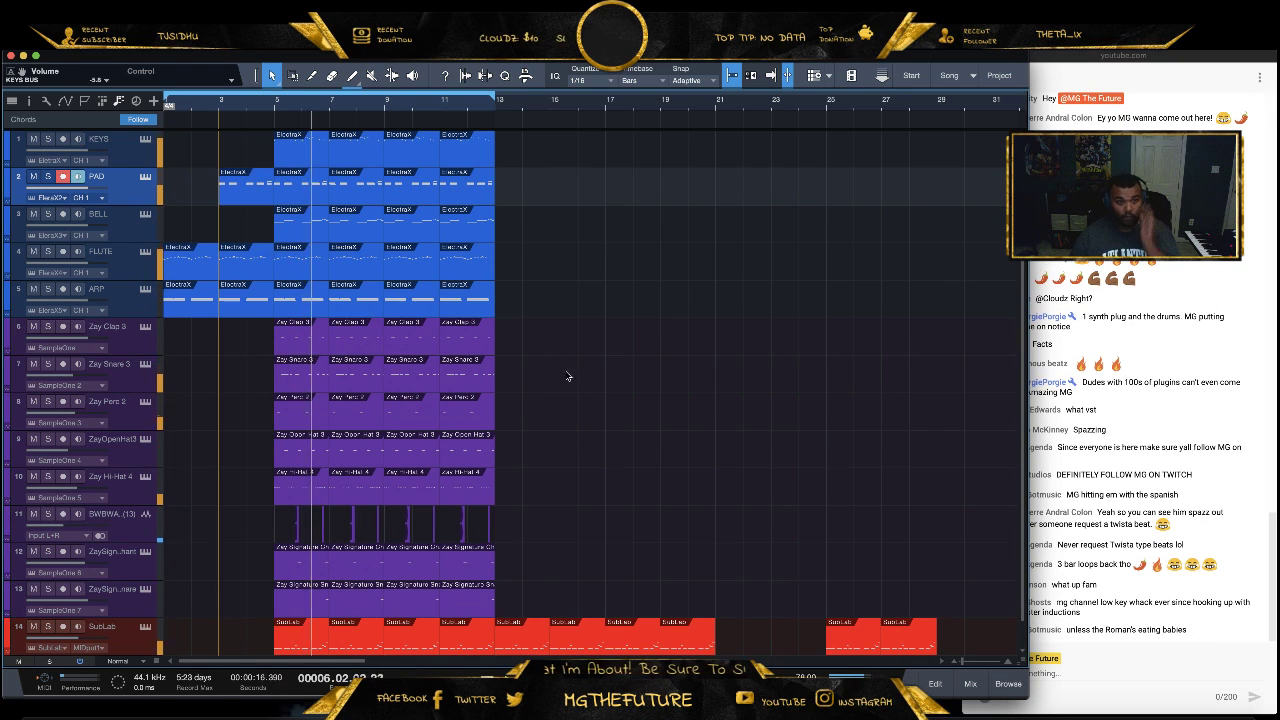
Delete the clips in bars 9 to 13 on all five melody tracks
scroll(545, 175, down, 1)
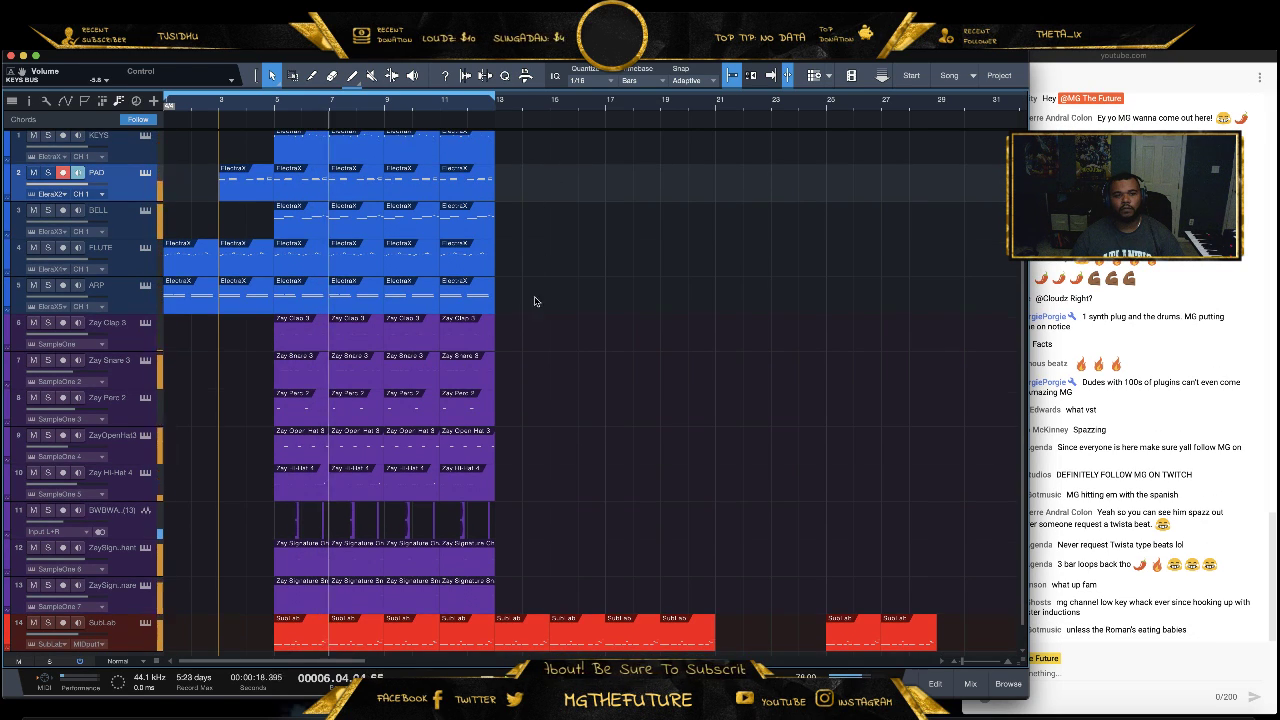
scroll(534, 280, up, 1)
drag(533, 132, 420, 310)
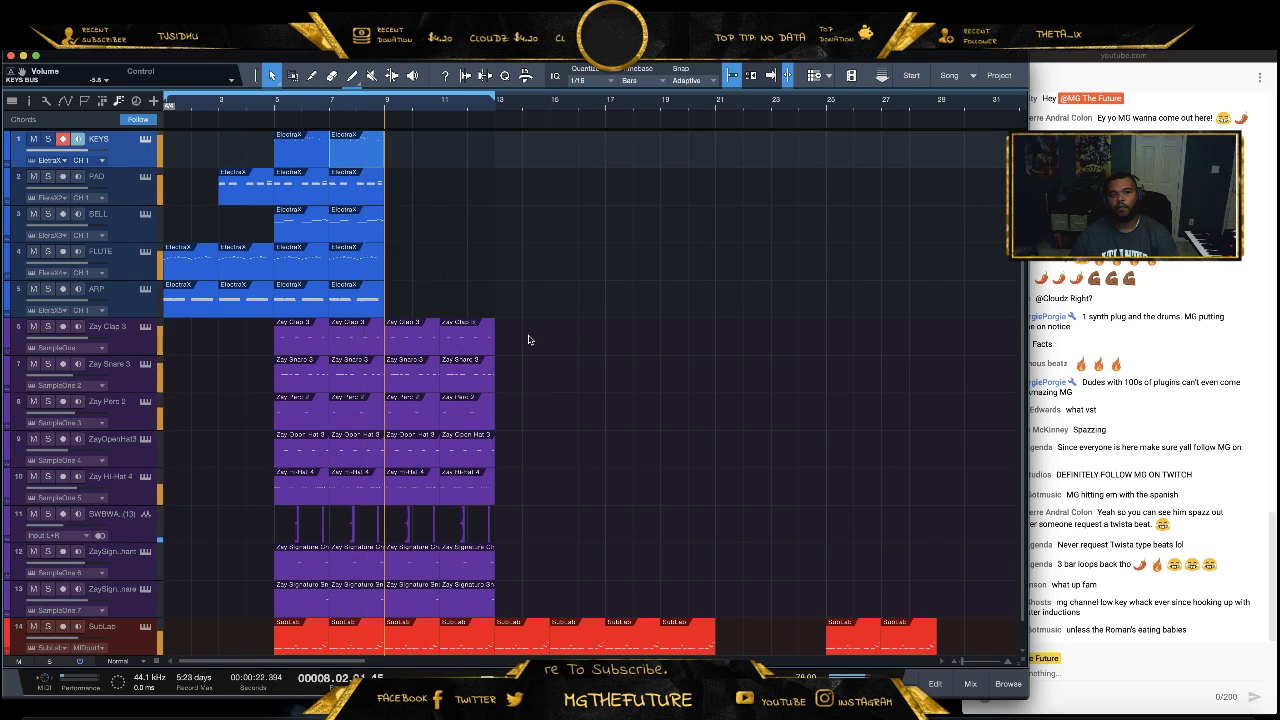
key(Delete)
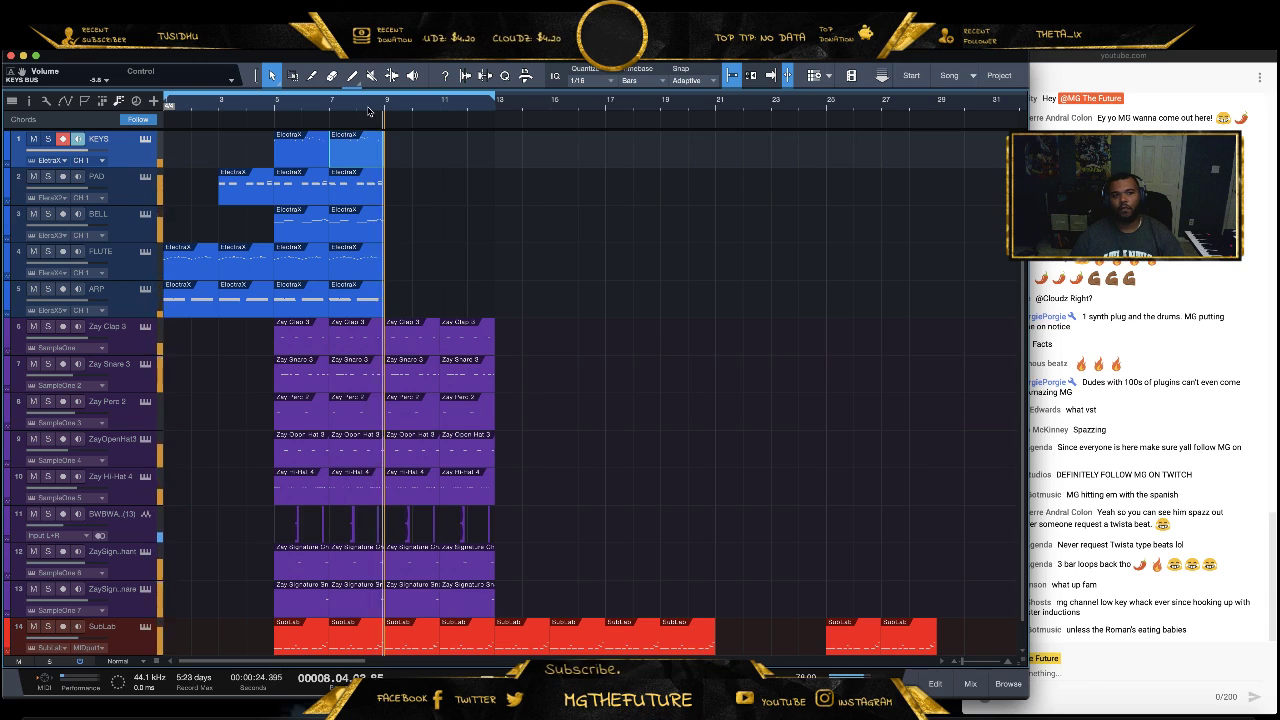
Duplicate the last KEYS clip twice to fill bars 9 to 13 and play back from bar 7
scroll(570, 303, down, 1)
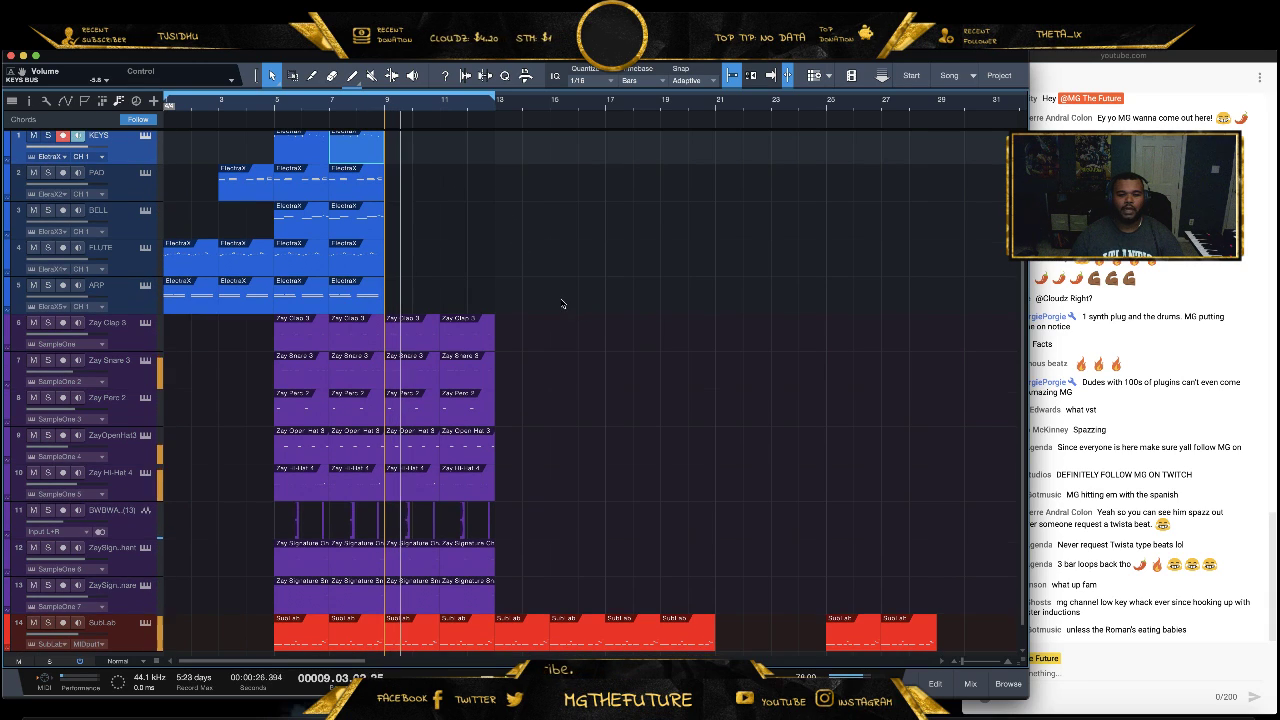
scroll(380, 180, up, 1)
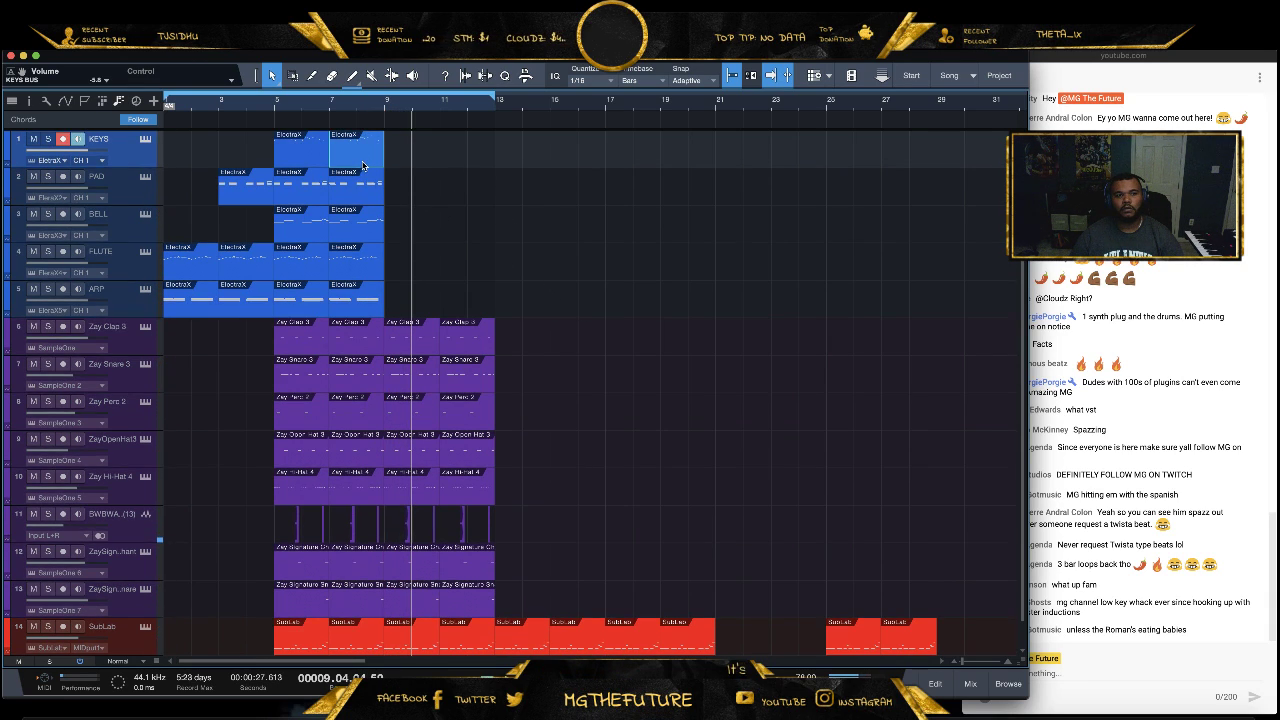
key(d)
key(d)
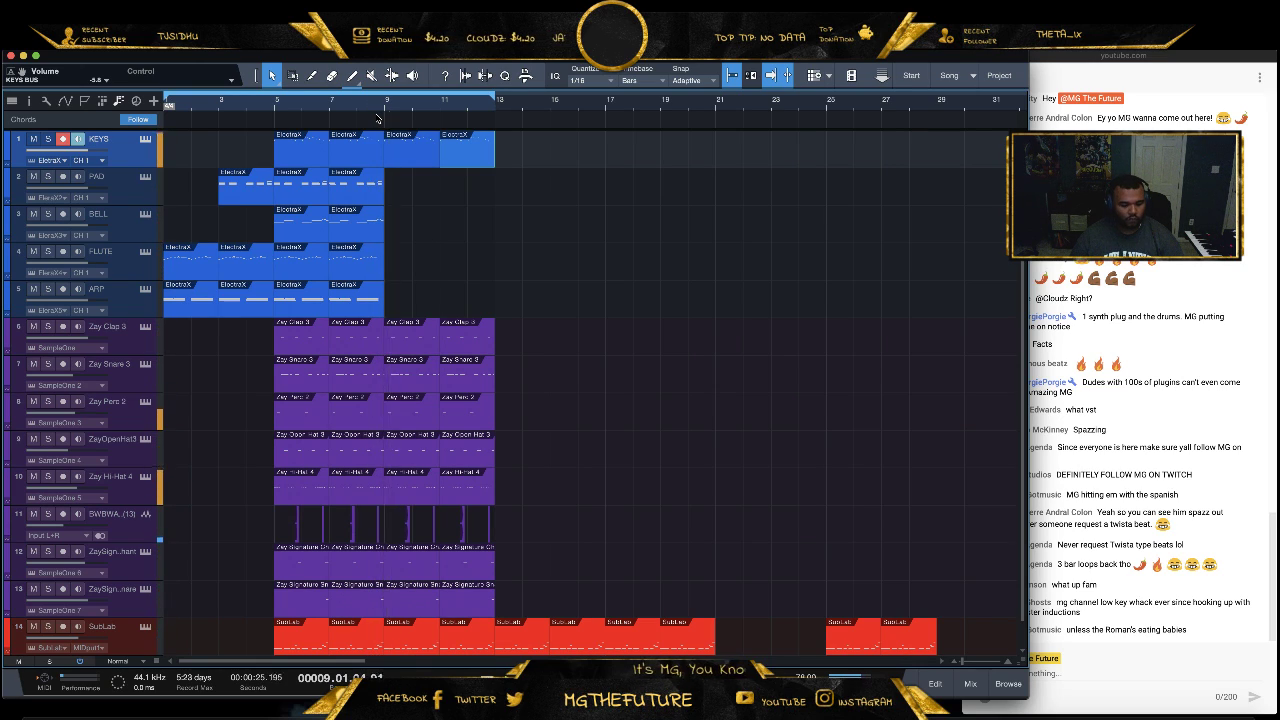
click(336, 100)
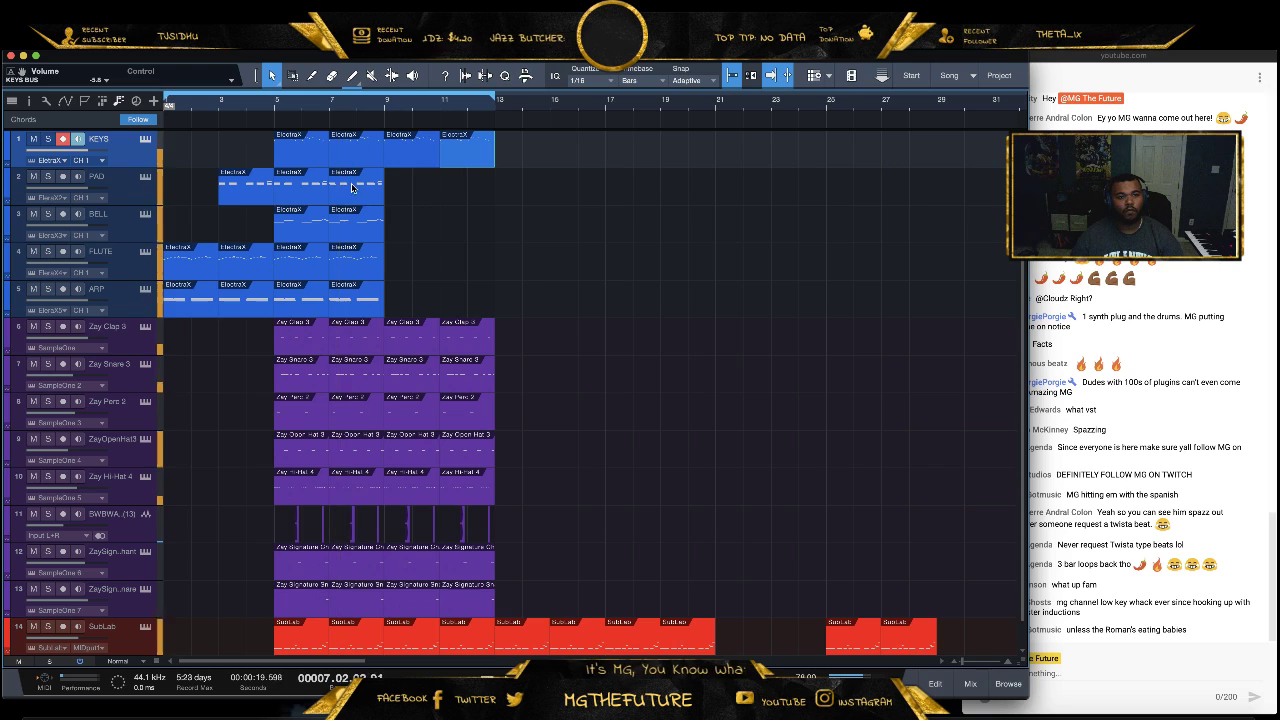
Duplicate the last PAD clip twice so the pad continues to bar 13
click(352, 187)
key(e)
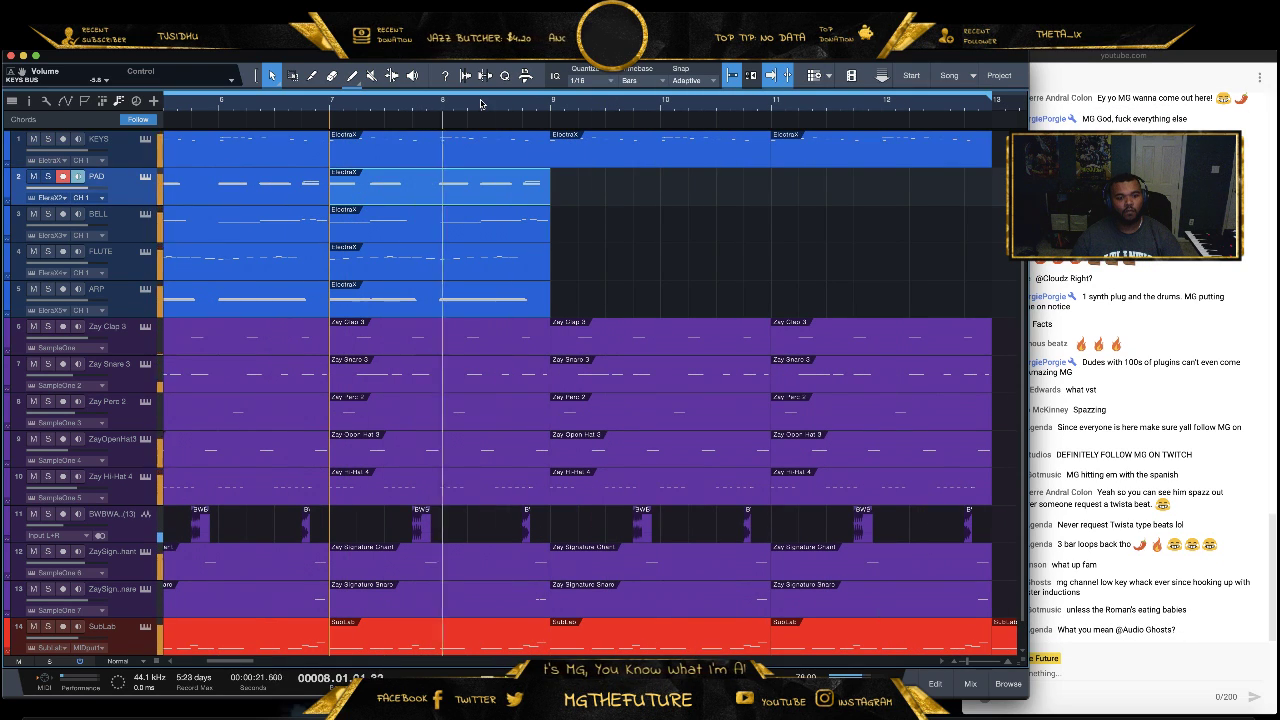
key(d)
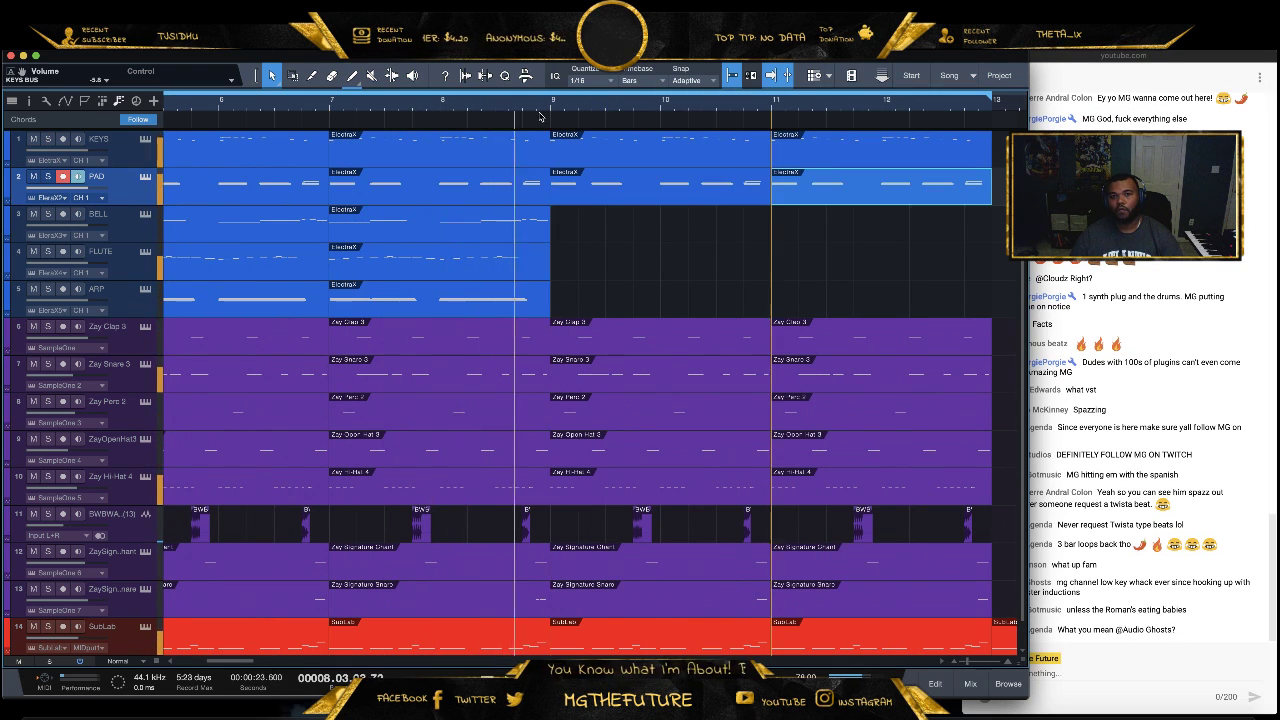
key(w)
key(w)
key(w)
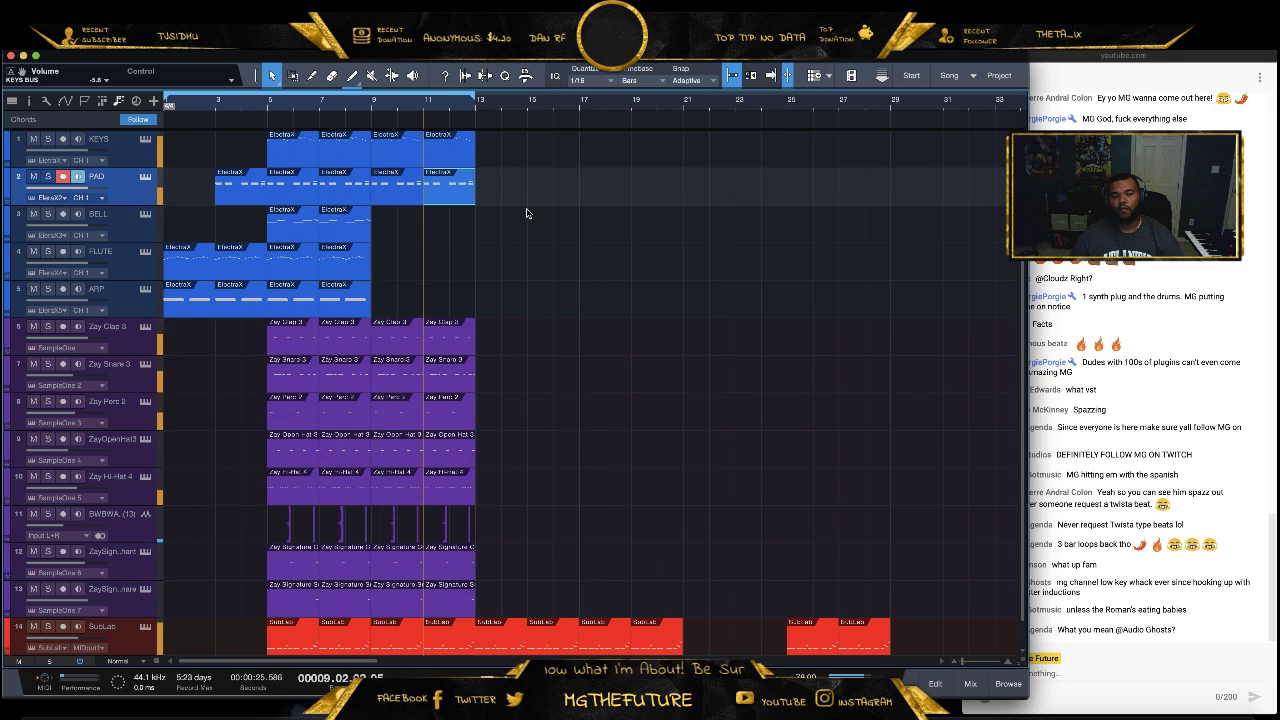
Delete the KEYS clips in bars 9 to 13
key(f)
click(398, 157)
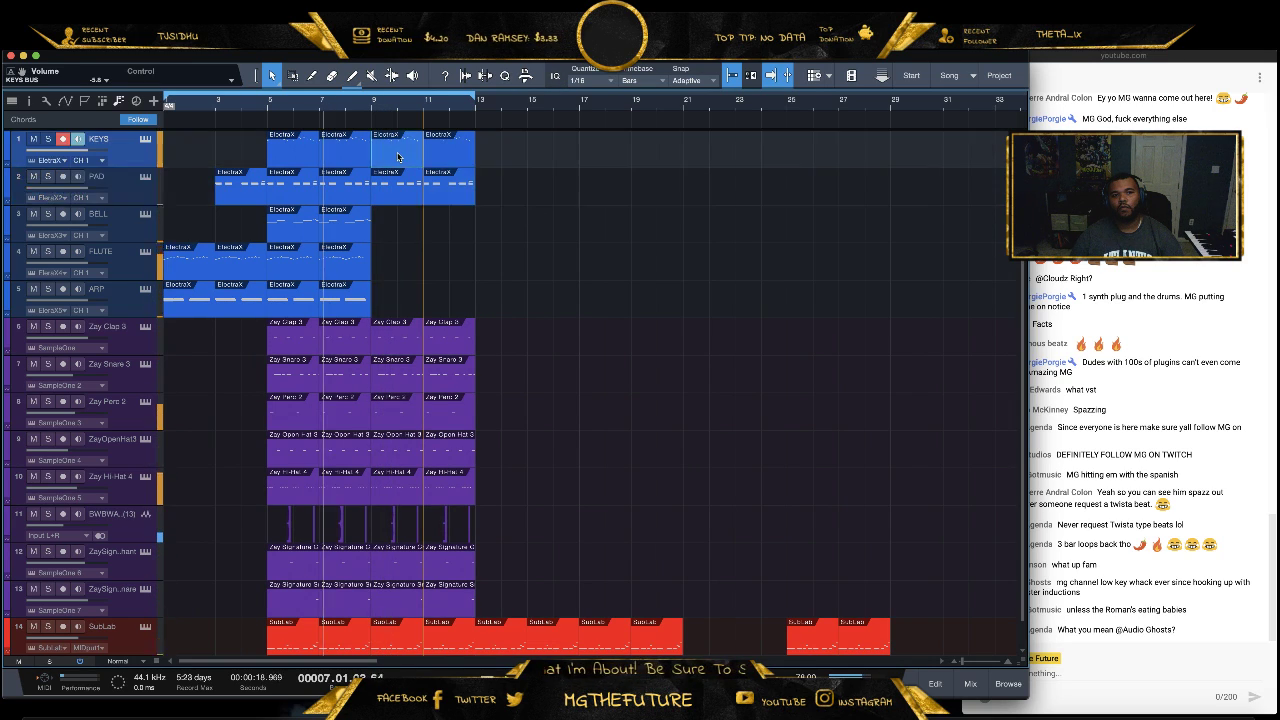
key(Delete)
click(345, 150)
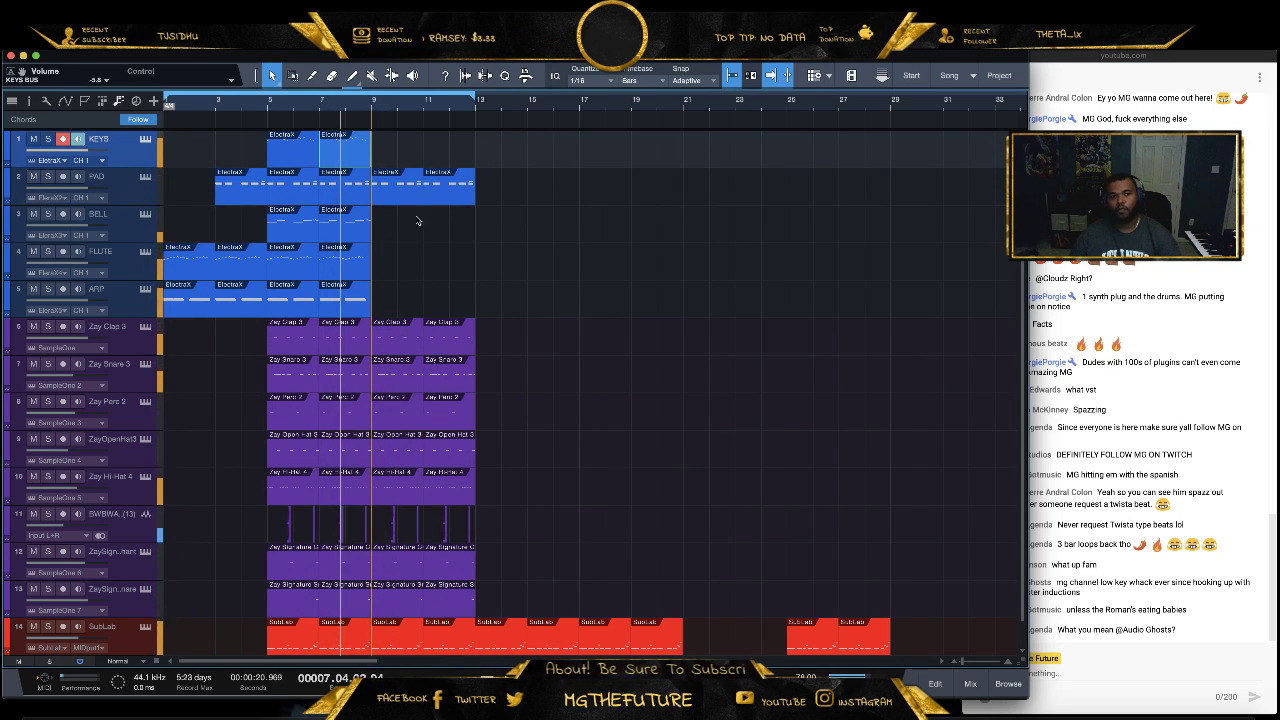
Duplicate the last BELL clip twice so the bell continues to bar 13
click(320, 228)
key(d)
key(d)
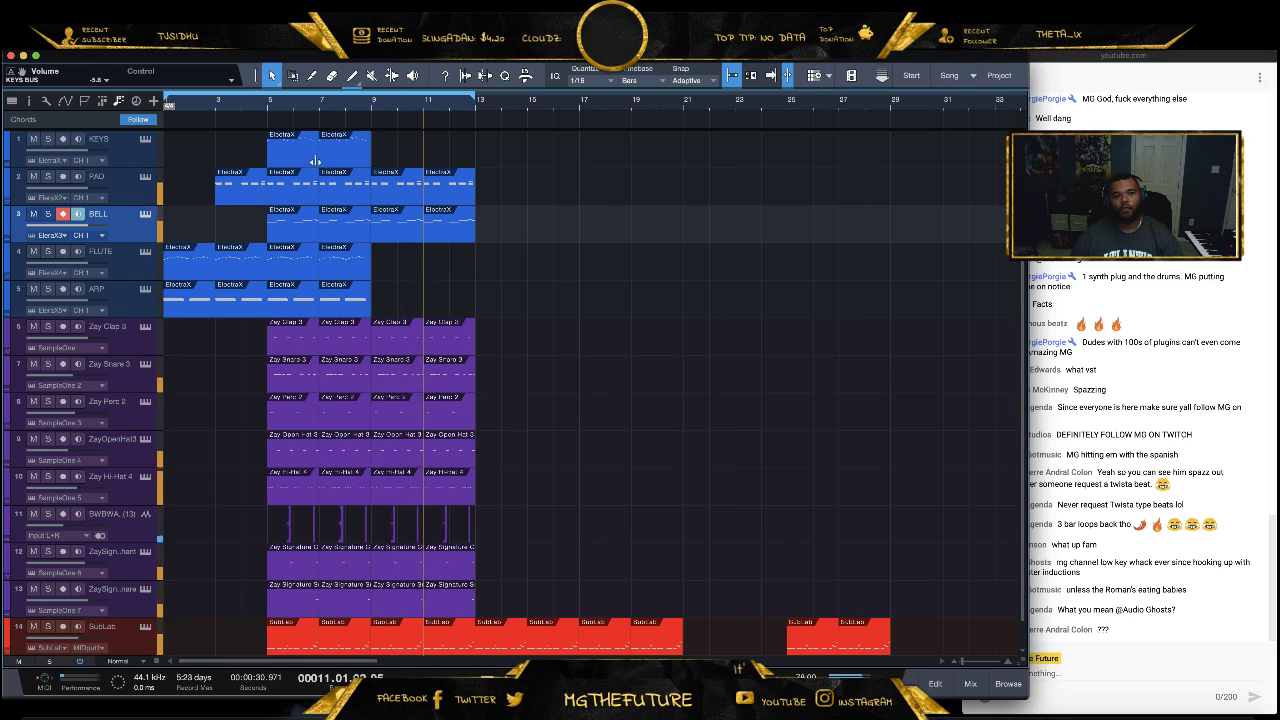
Move the ZayOpenHat3 and Zay Hi-Hat 4 tracks above the Zay Clap 3 track
click(123, 460)
shift+click(123, 490)
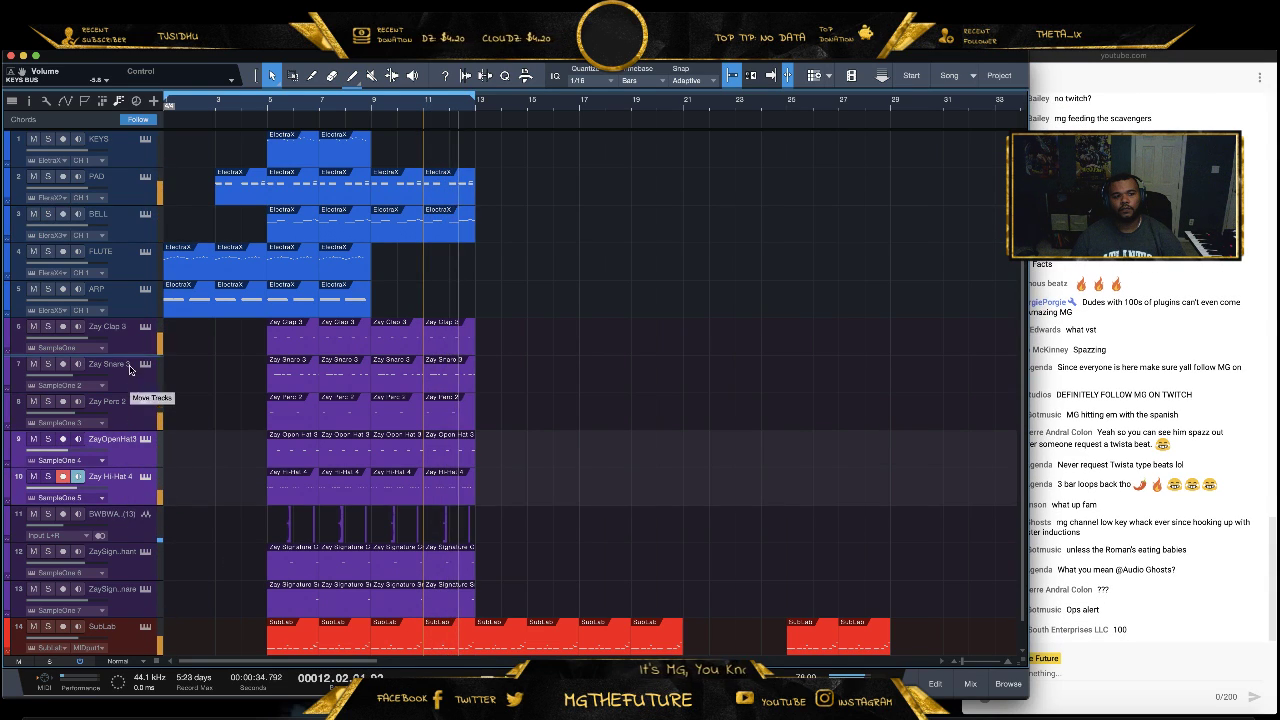
drag(129, 370, 129, 328)
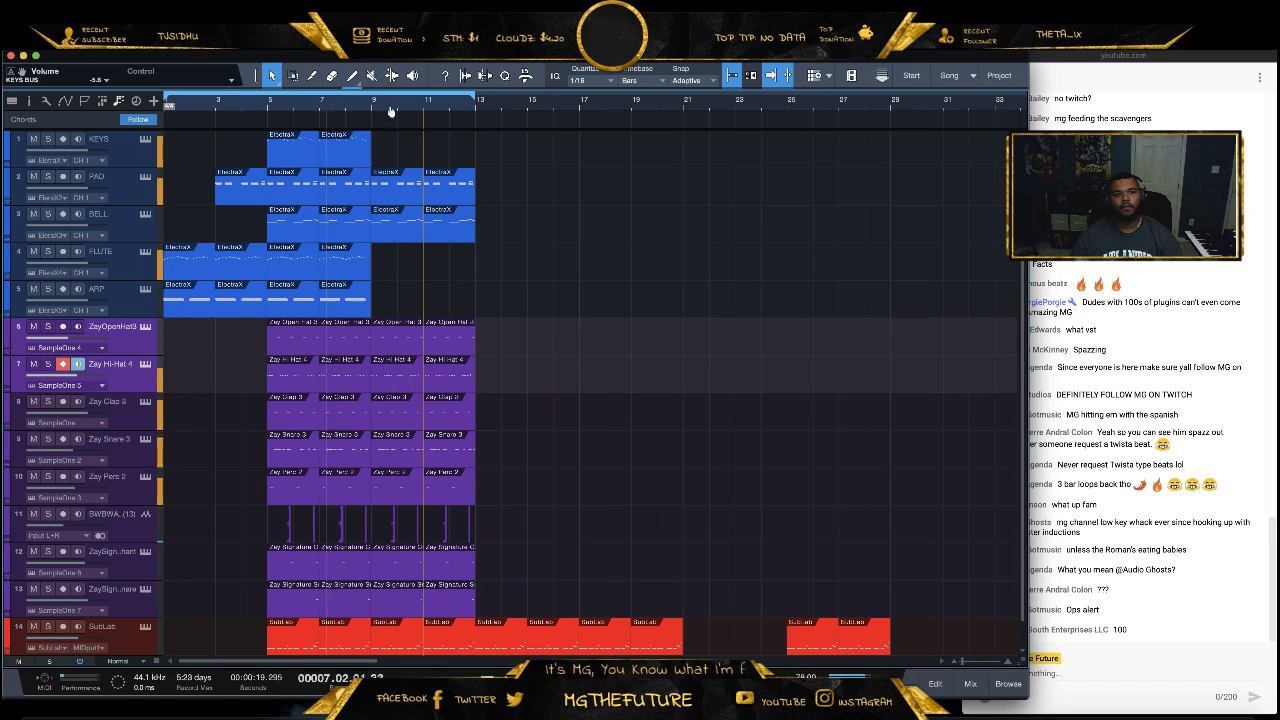
Delete the two Zay Snare 3 clips in bars 9 to 13
scroll(389, 109, up, 3)
drag(410, 448, 534, 443)
key(Delete)
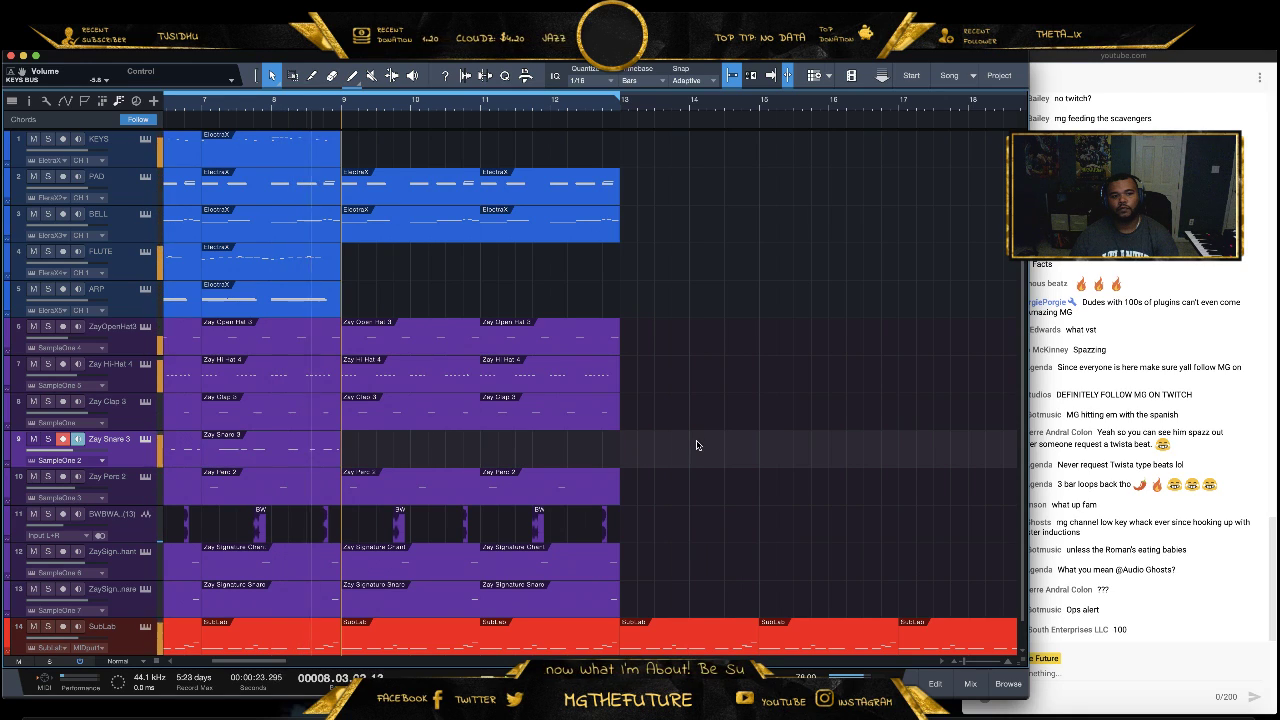
Delete the open hat and hi-hat clips in bars 9 to 13
click(399, 352)
click(401, 383)
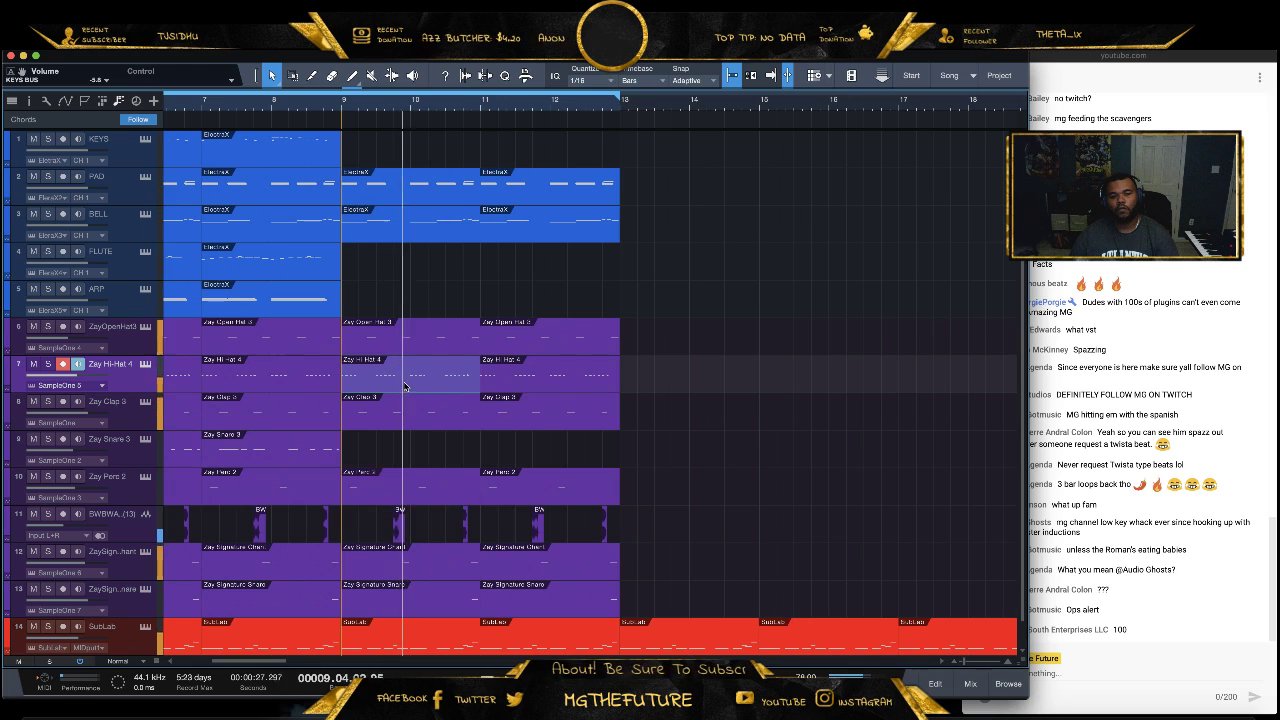
click(400, 338)
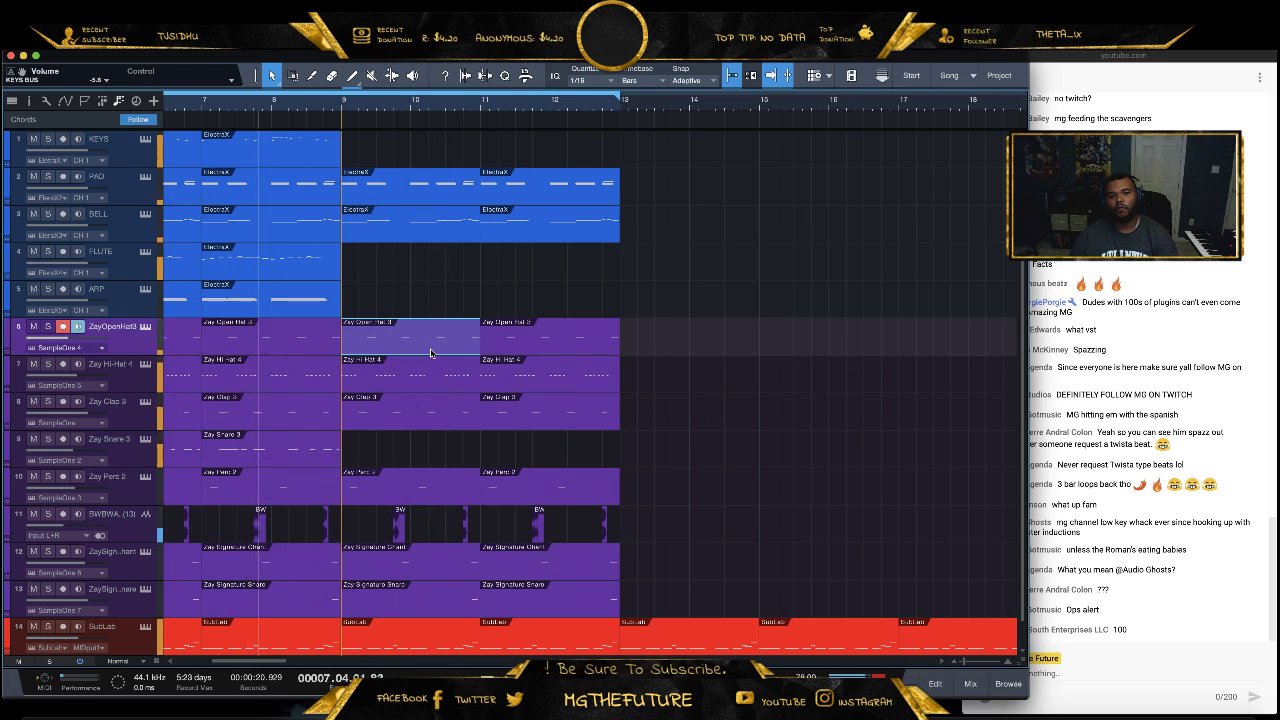
key(Delete)
click(400, 375)
key(Delete)
click(540, 338)
key(Delete)
click(520, 379)
key(Delete)
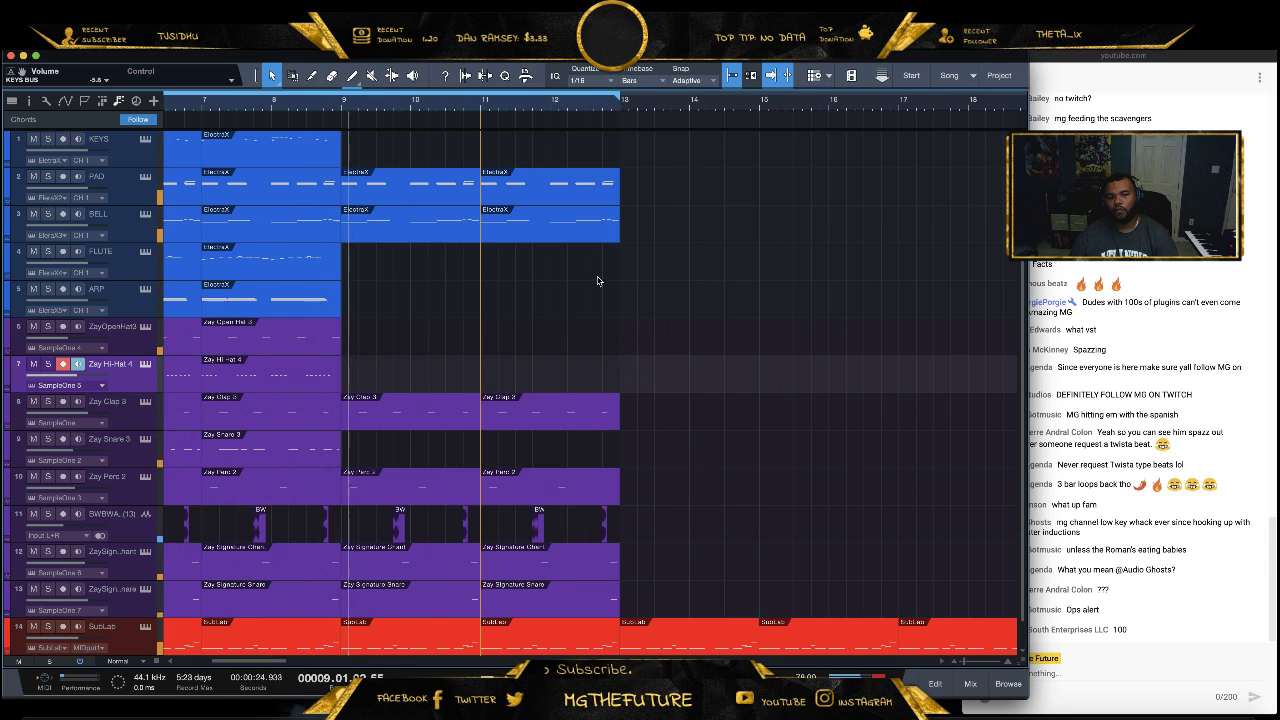
Extend the loop range's end to bar 25
scroll(471, 95, down, 3)
scroll(471, 95, down, 2)
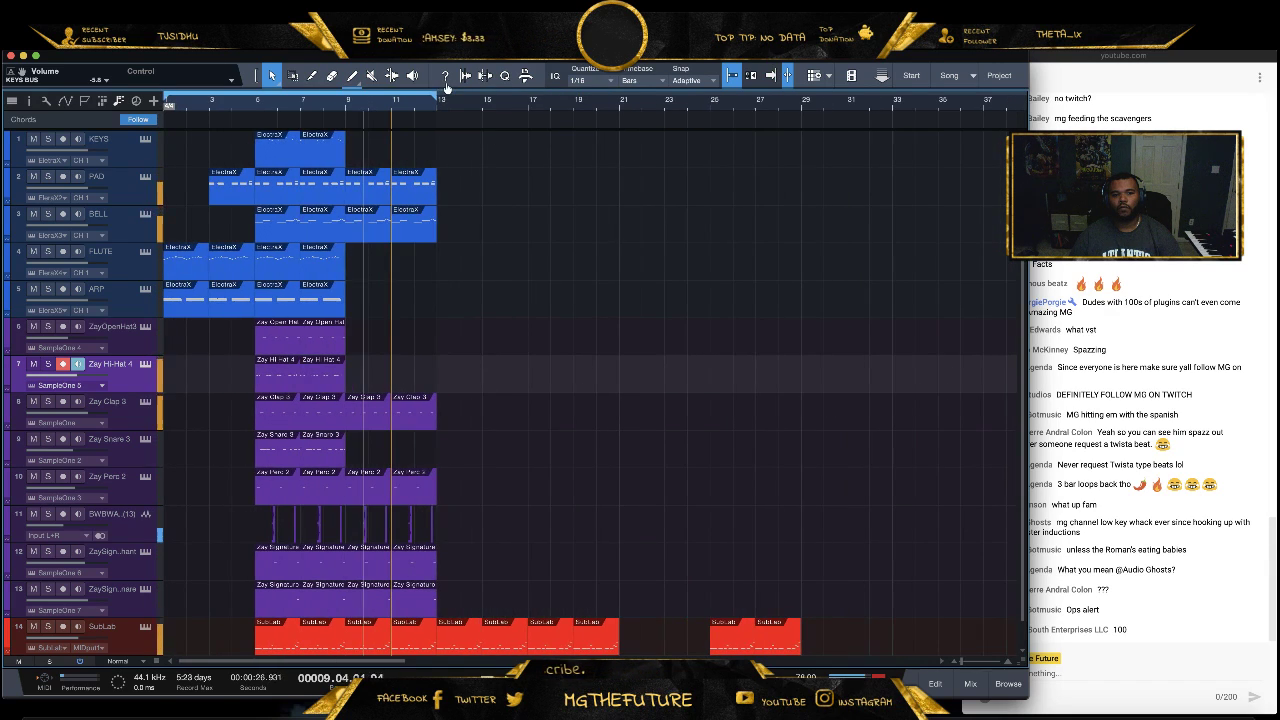
drag(440, 93, 703, 134)
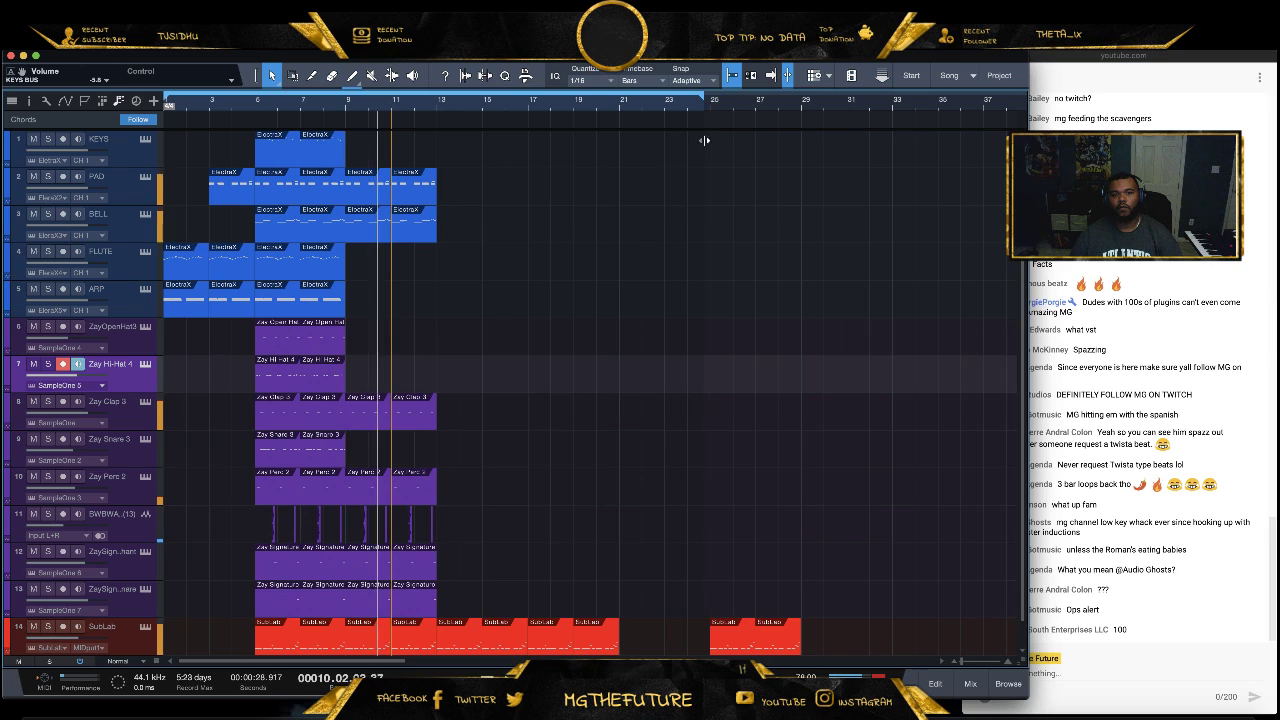
Duplicate the PAD and BELL clips of bars 9 to 13 three times so both tracks run to bar 25
drag(500, 168, 372, 242)
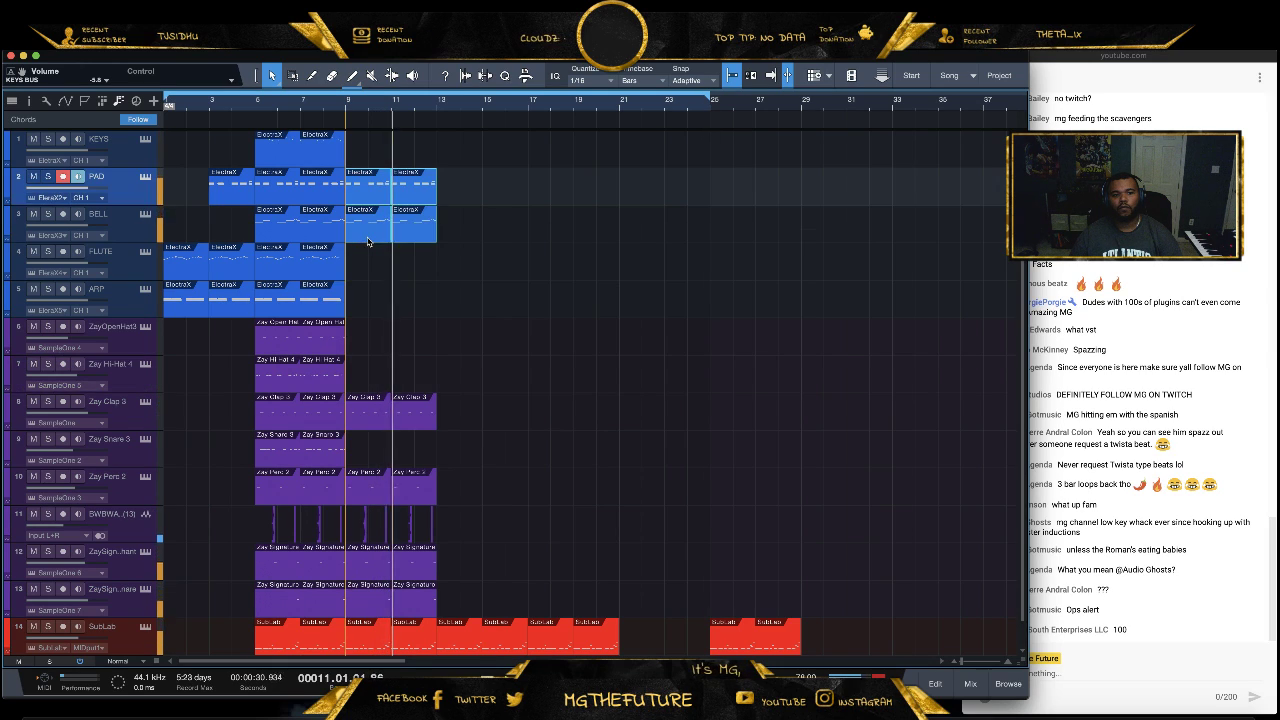
key(d)
key(d)
key(d)
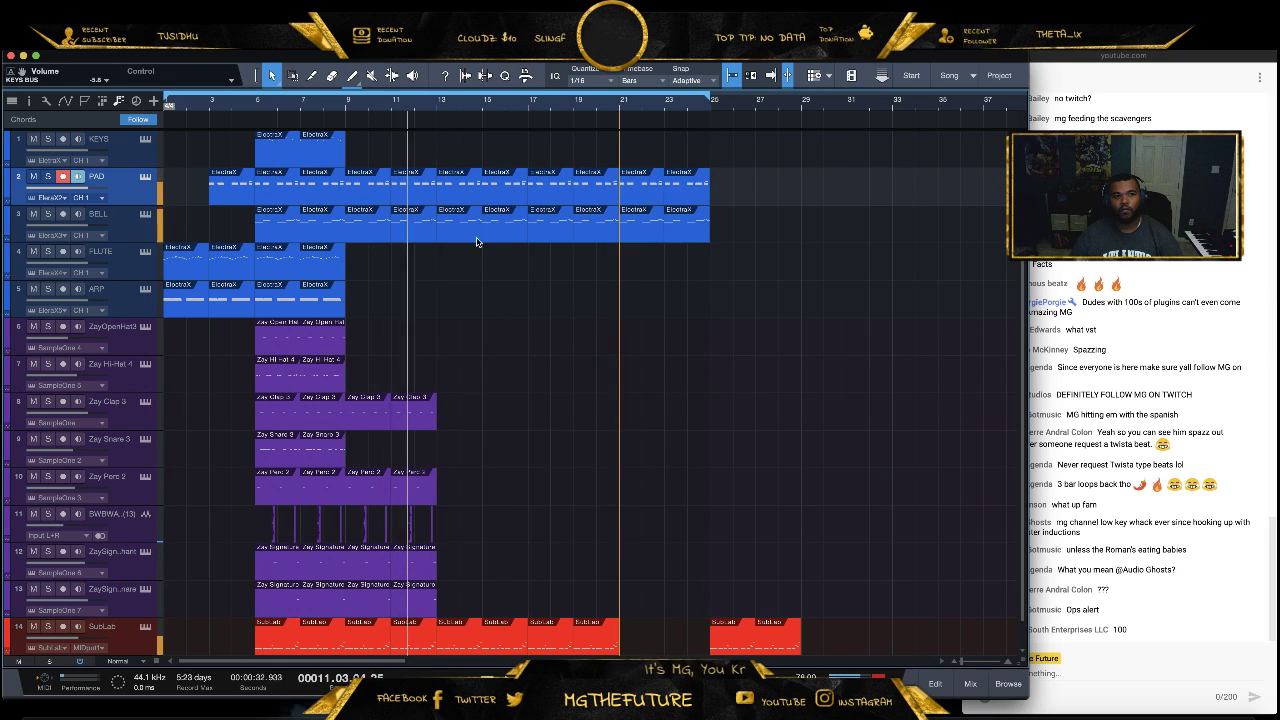
Duplicate the KEYS clip of bars 7 to 9 up to bar 19 and delete the copies in bars 9 to 13
click(318, 160)
key(d)
key(d)
key(d)
key(d)
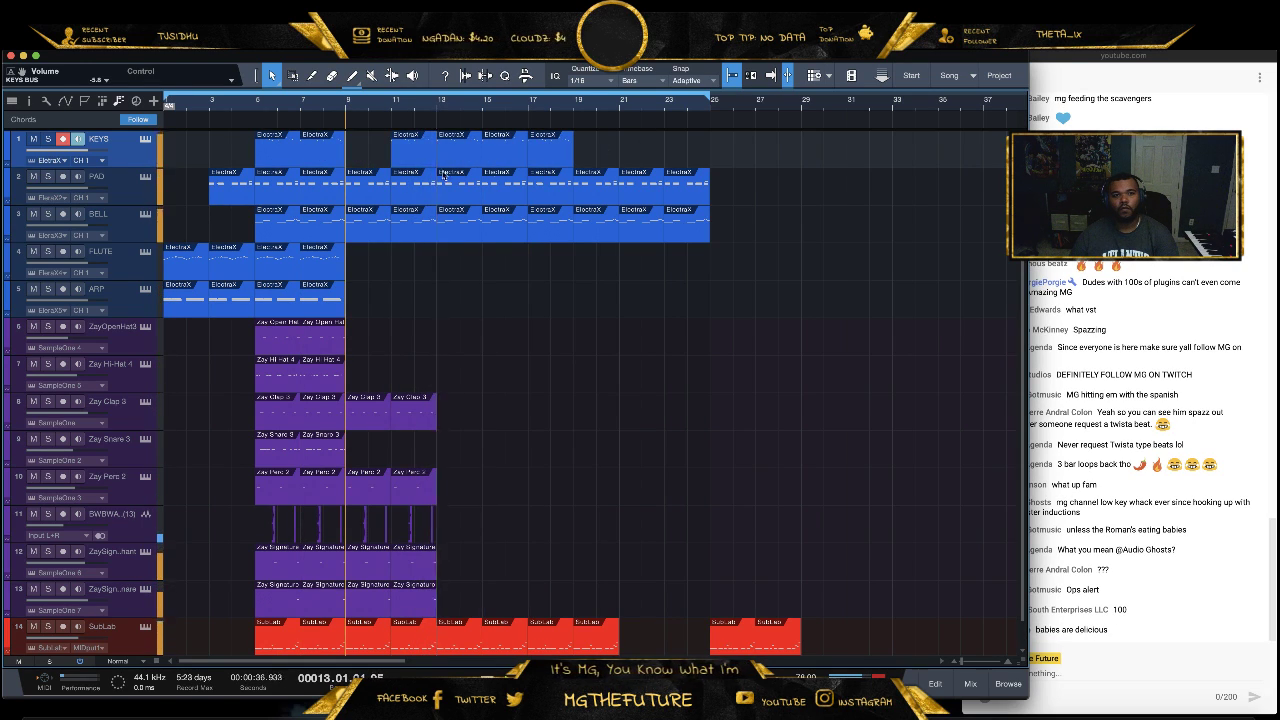
key(Delete)
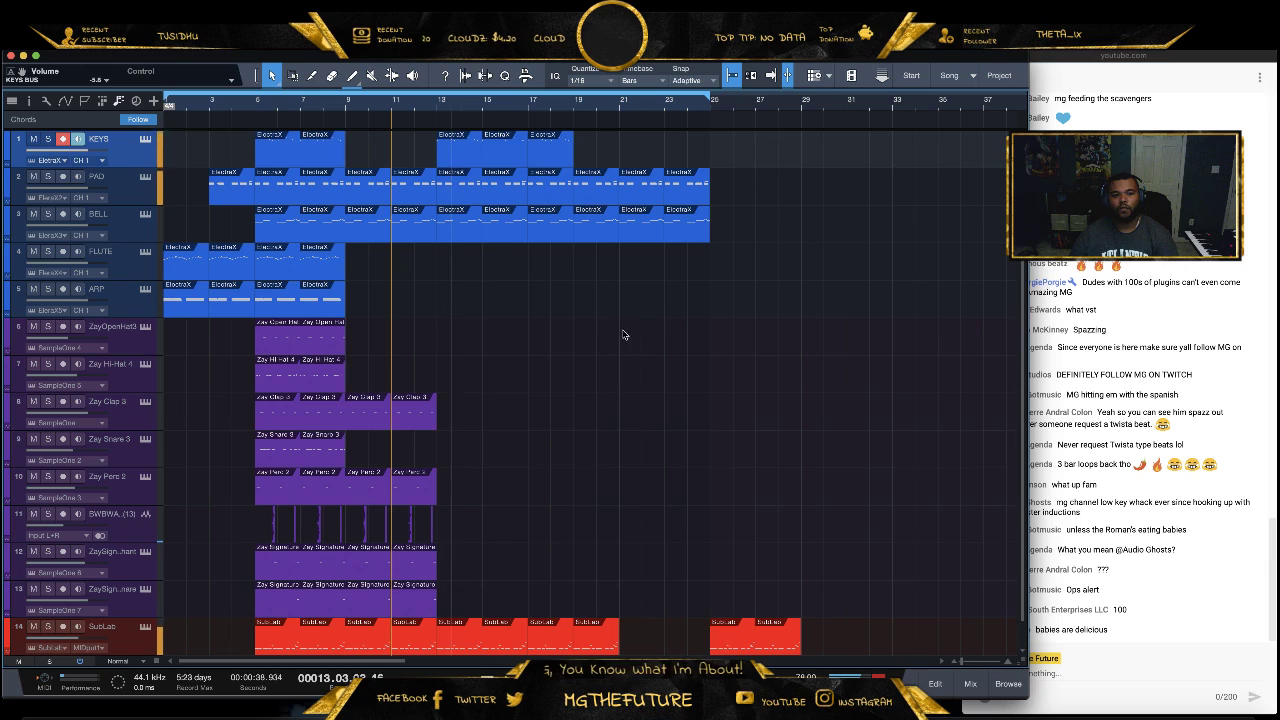
Place a copy of the two-bar clips of all purple drum tracks in bars 15 to 17
scroll(622, 334, down, 1)
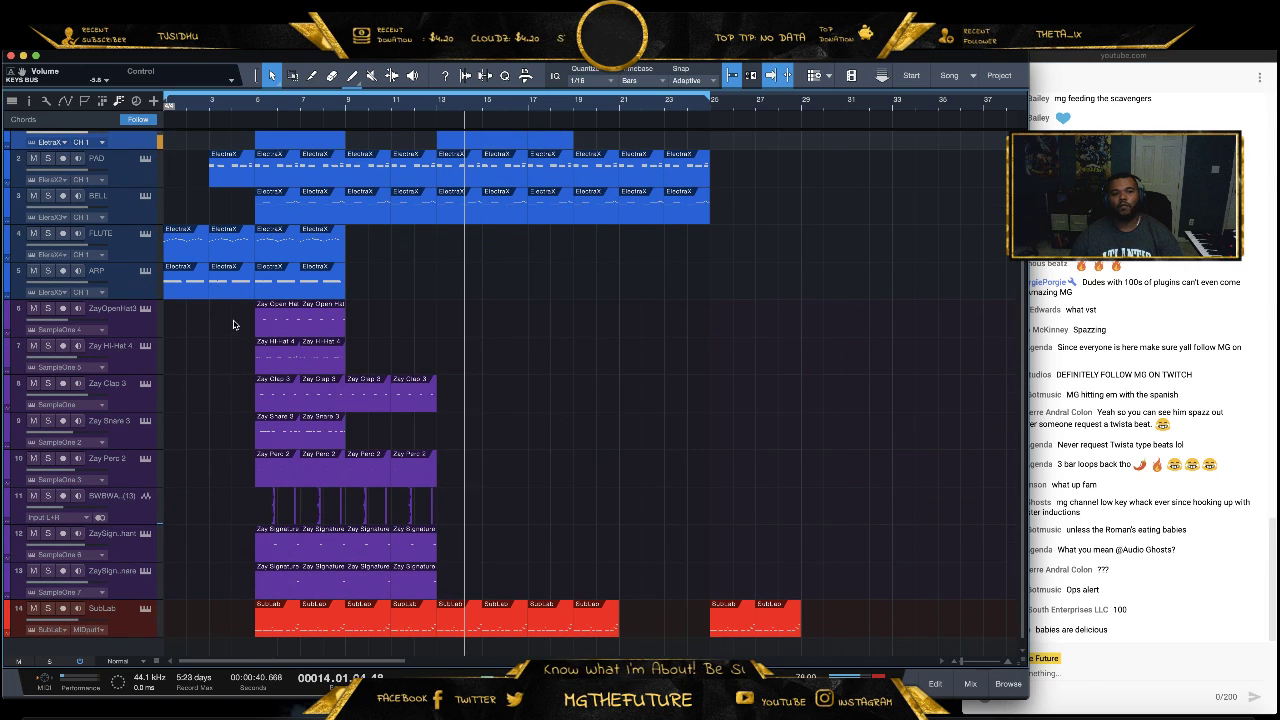
drag(233, 324, 503, 583)
key(space)
Duplicate the Zay Clap 3 clip of bars 11 to 13 into bars 13 to 15 and play from just before bar 9
click(417, 408)
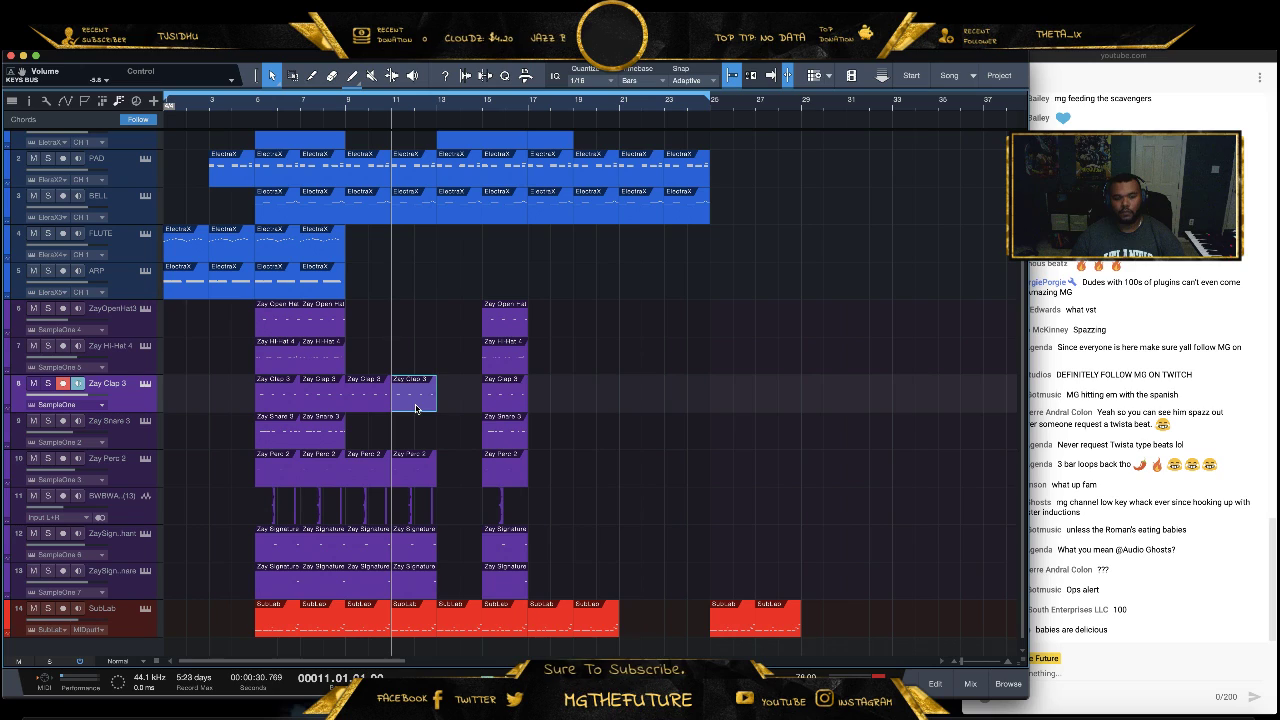
key(d)
click(343, 107)
key(space)
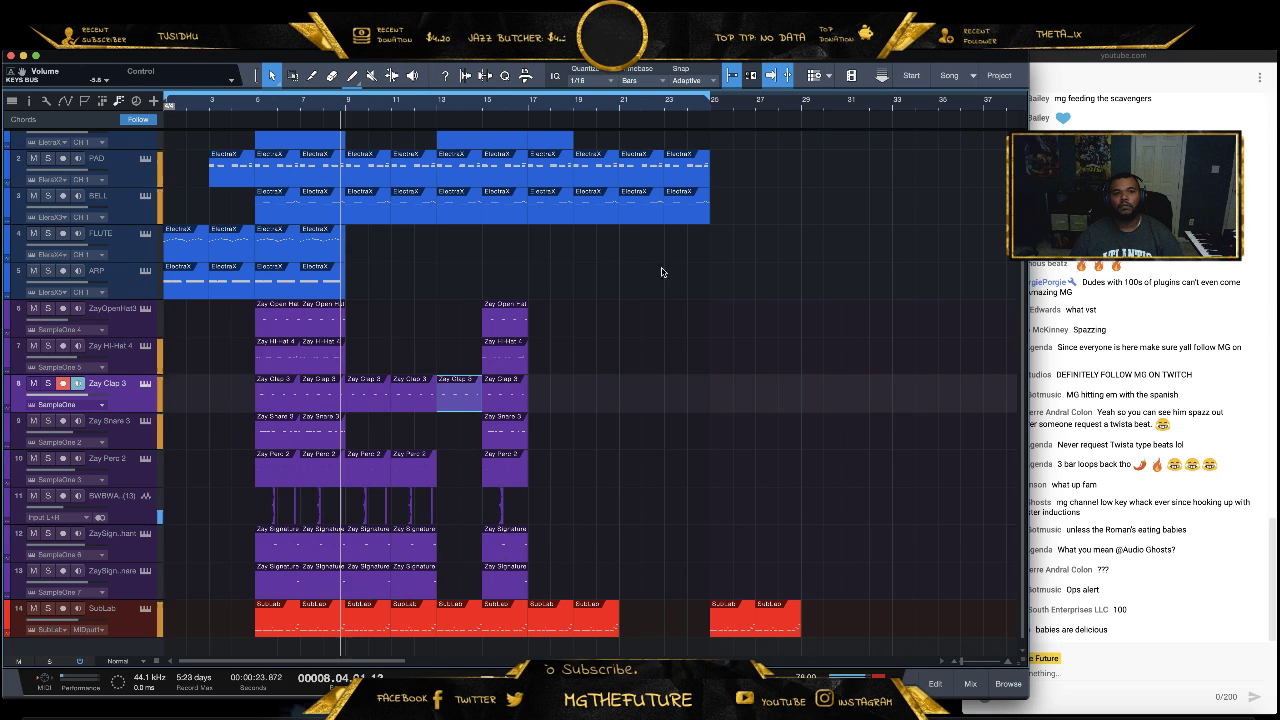
Copy the two FLUTE clips of bars 5 to 9 to bar 25 and the two ARP clips to bar 21
scroll(660, 274, up, 1)
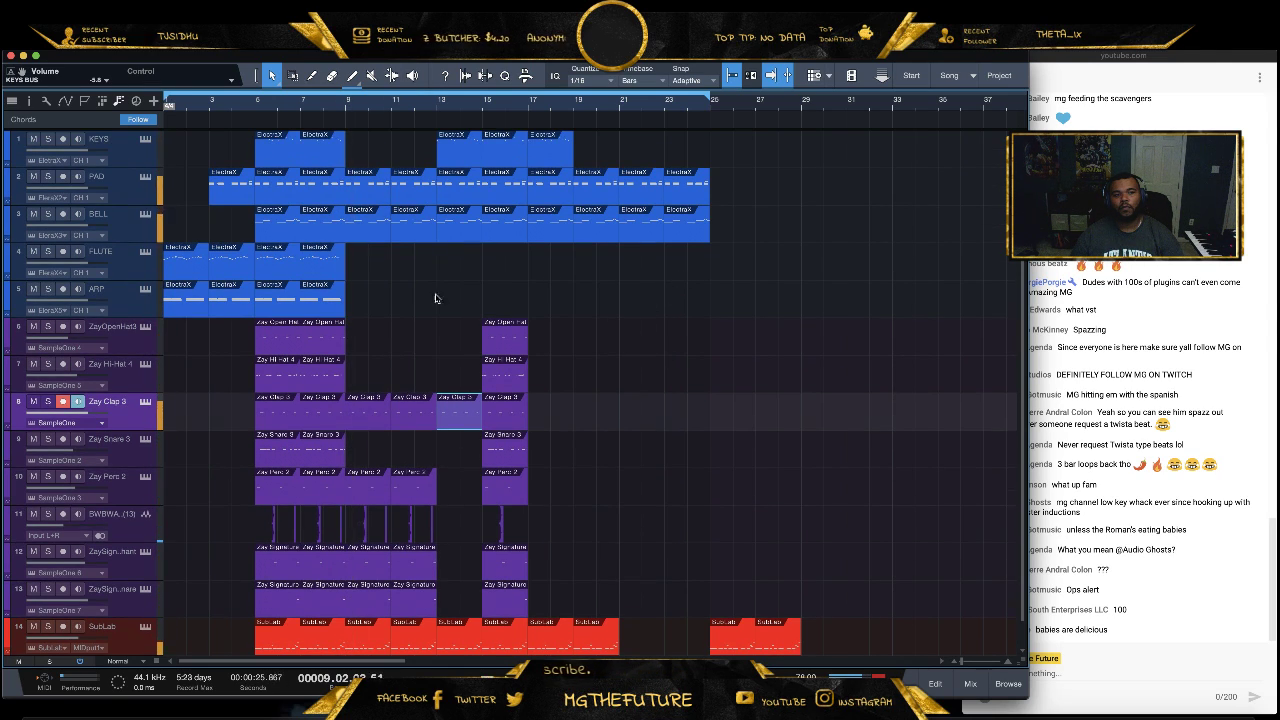
click(313, 270)
drag(313, 270, 776, 273)
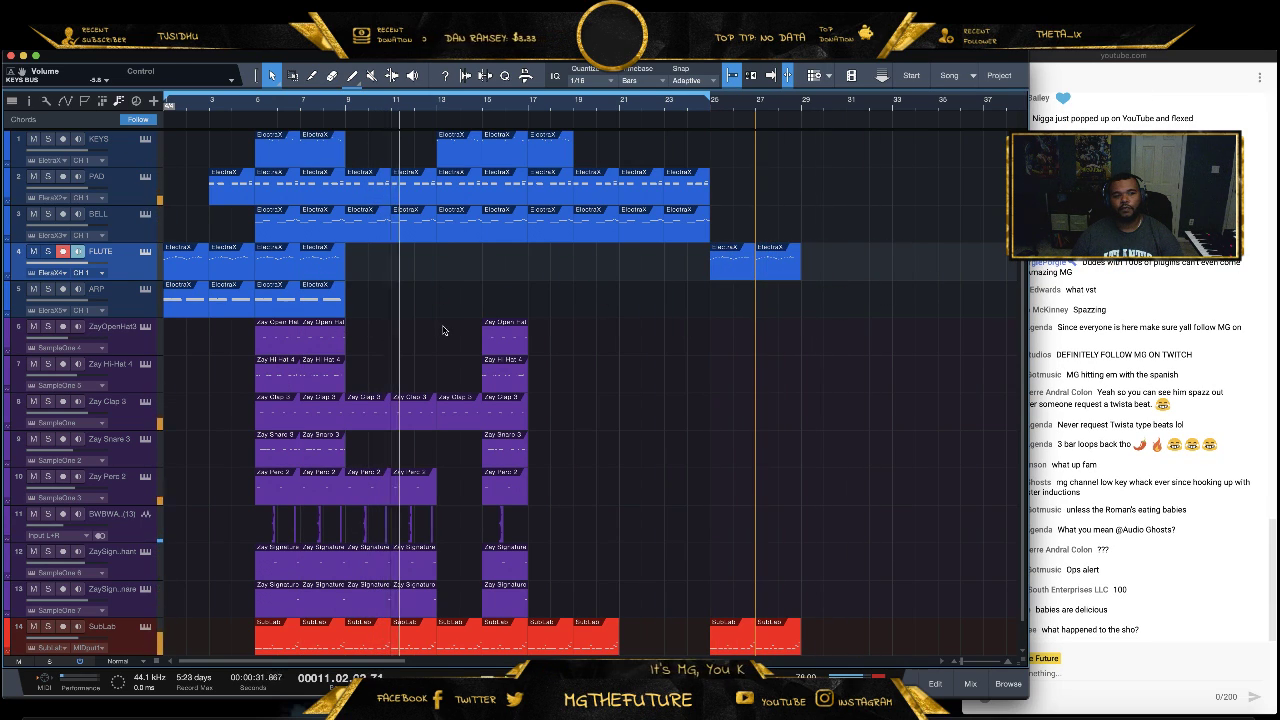
drag(314, 305, 687, 308)
drag(766, 354, 618, 279)
Delete the two FLUTE clips in bars 25 to 29 and restart playback from bar 9
drag(857, 280, 693, 259)
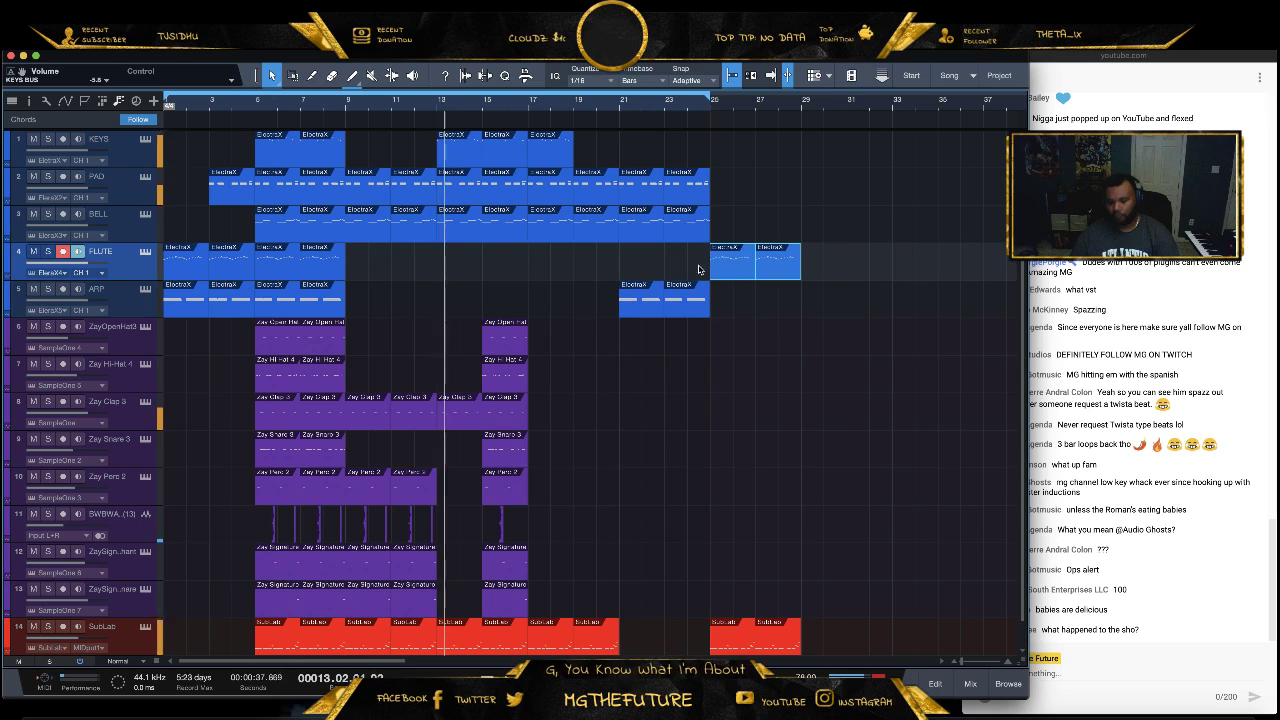
key(Delete)
scroll(399, 289, down, 1)
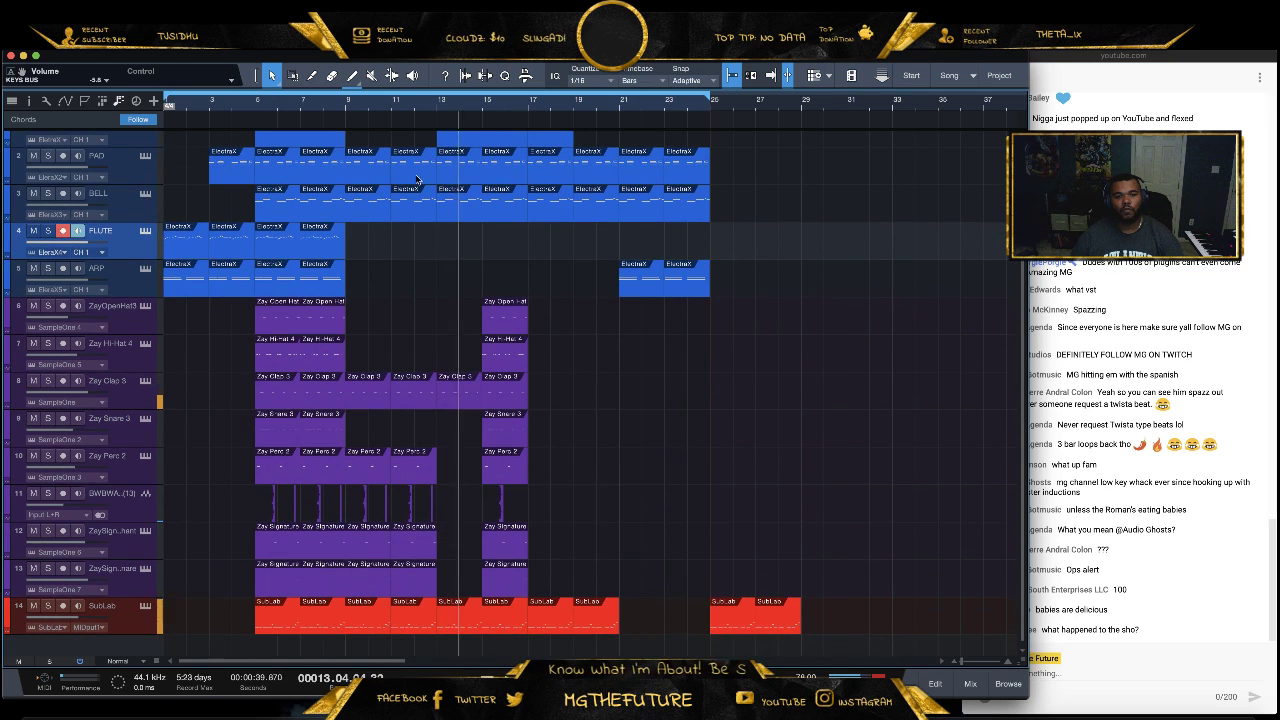
click(347, 104)
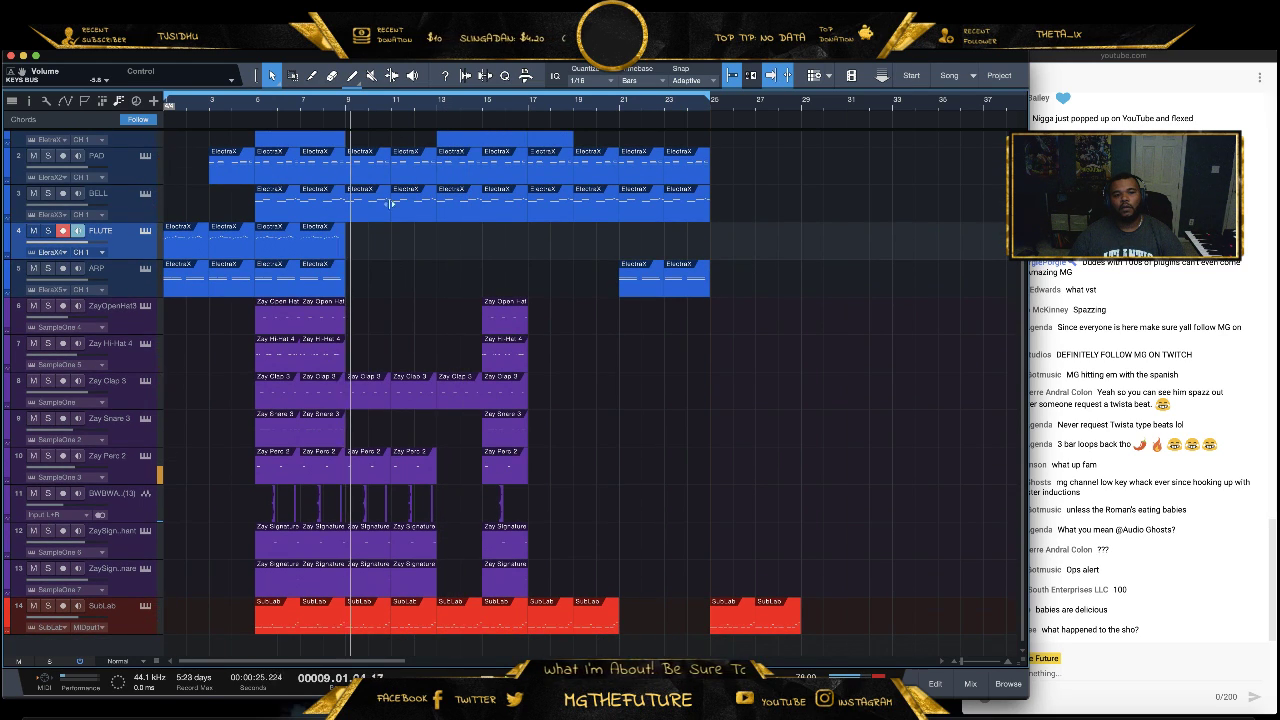
Duplicate the Zay Hi-Hat 4 clip of bars 7 to 9 forward, keeping only a copy in bars 13 to 15 and leaving bars 9 to 13 empty
click(330, 360)
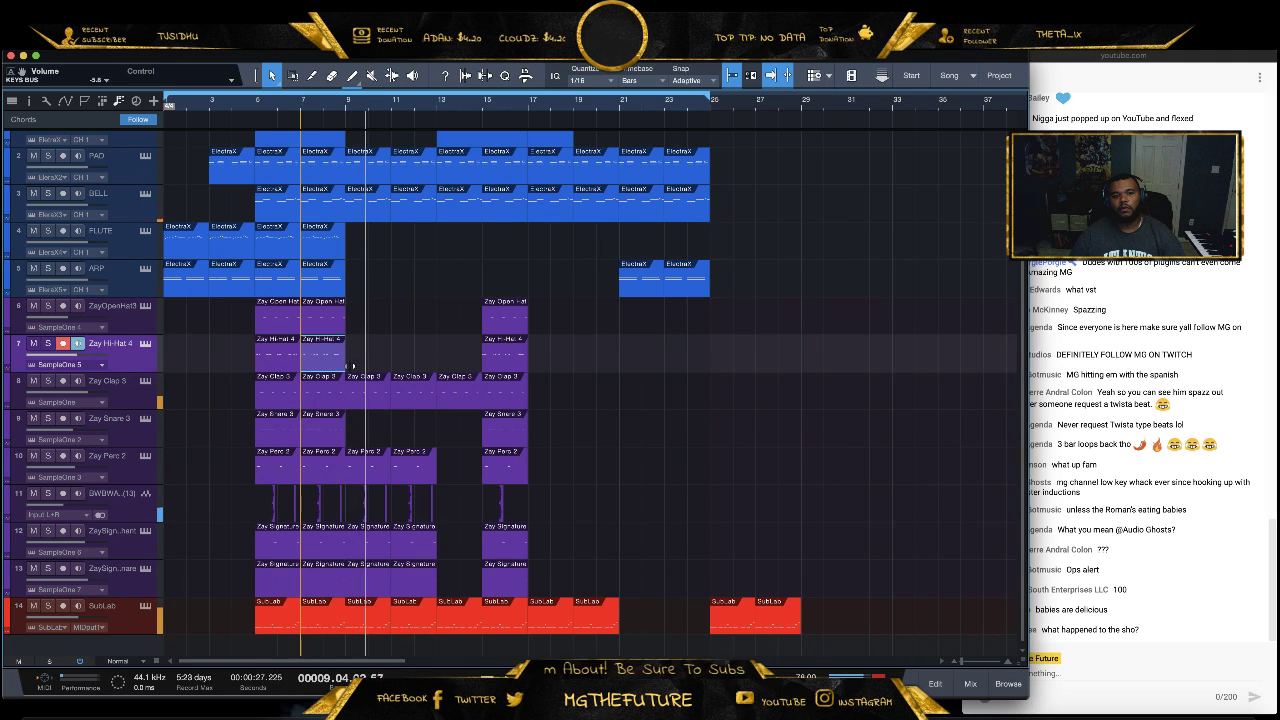
key(d)
key(d)
key(d)
click(398, 355)
key(ctrl+z)
key(ctrl+z)
key(ctrl+z)
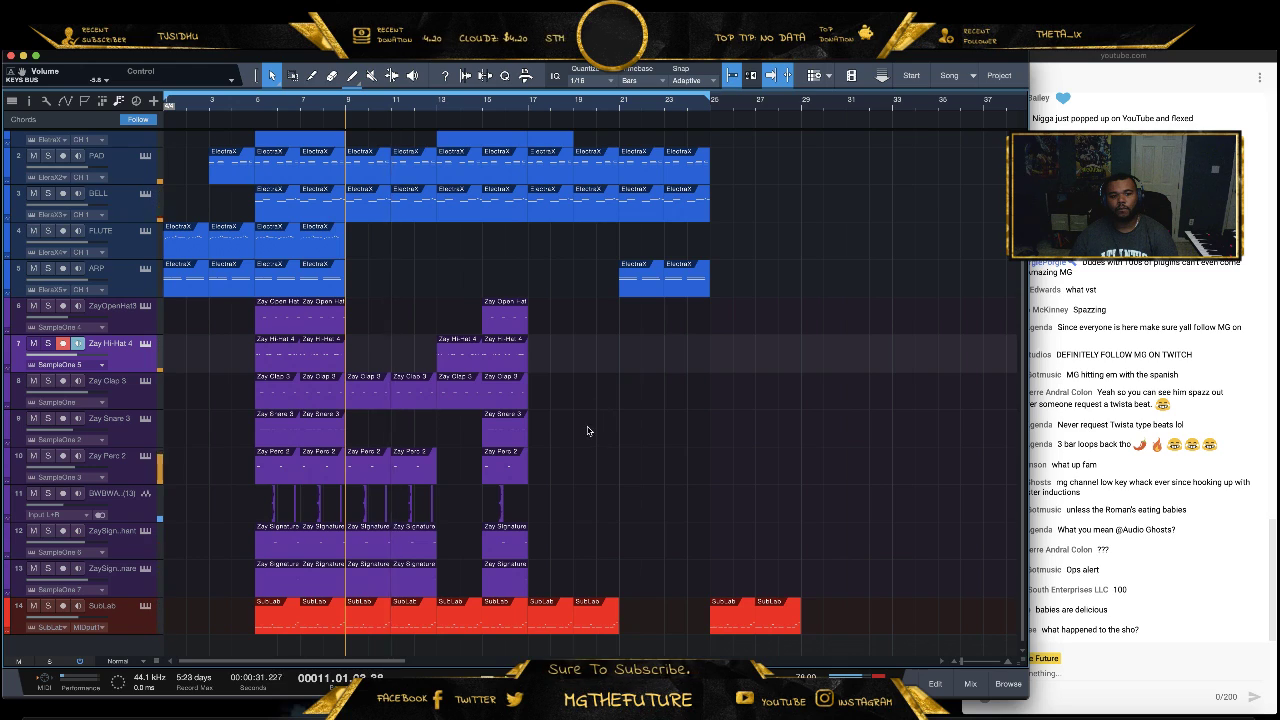
Add a copy of the Zay Snare 3 clip in bars 13 to 15
click(322, 438)
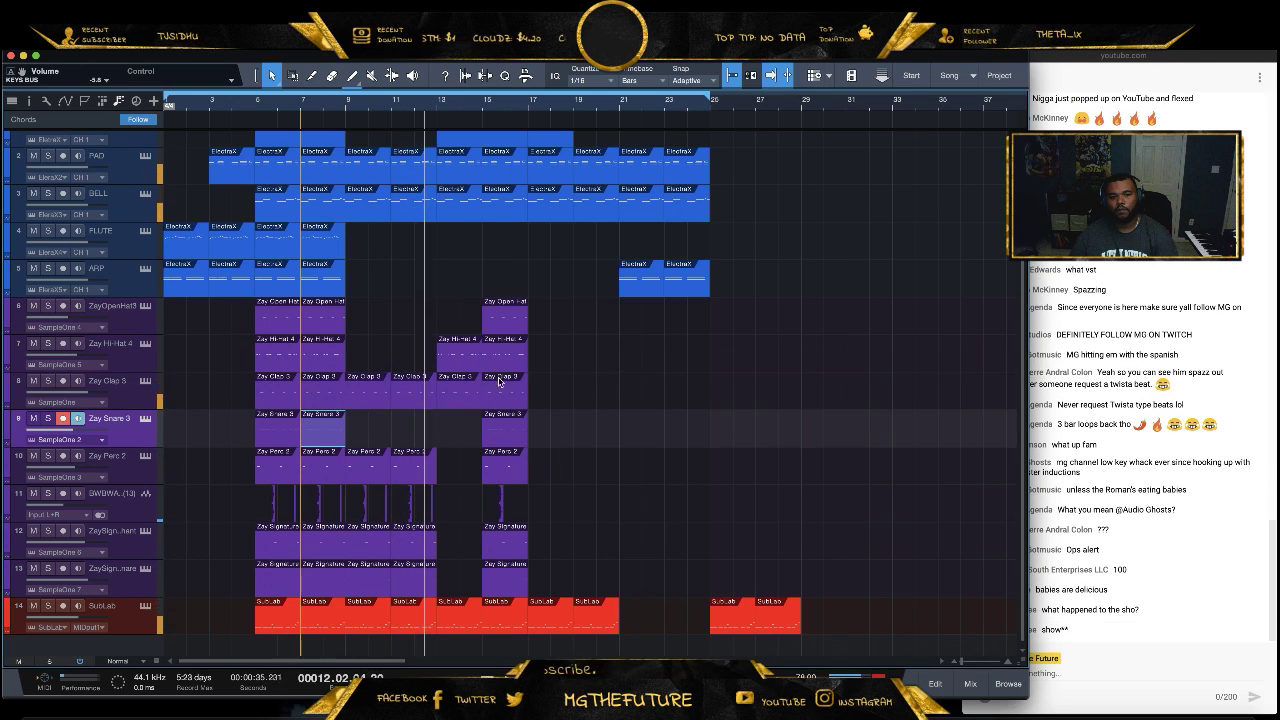
drag(500, 432, 460, 444)
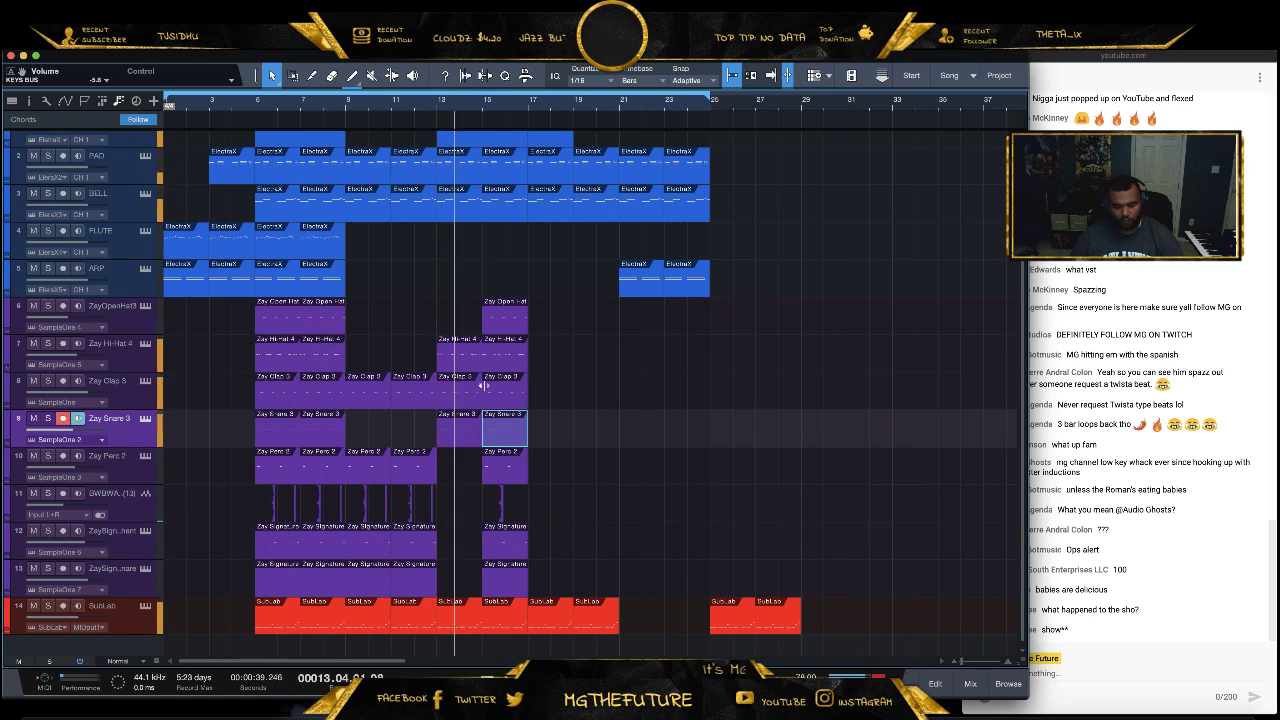
Duplicate the clap, perc, BWBWA and both signature clips of bars 15 to 17 twice so they run to bar 21
key(d)
drag(436, 332, 541, 582)
click(690, 400)
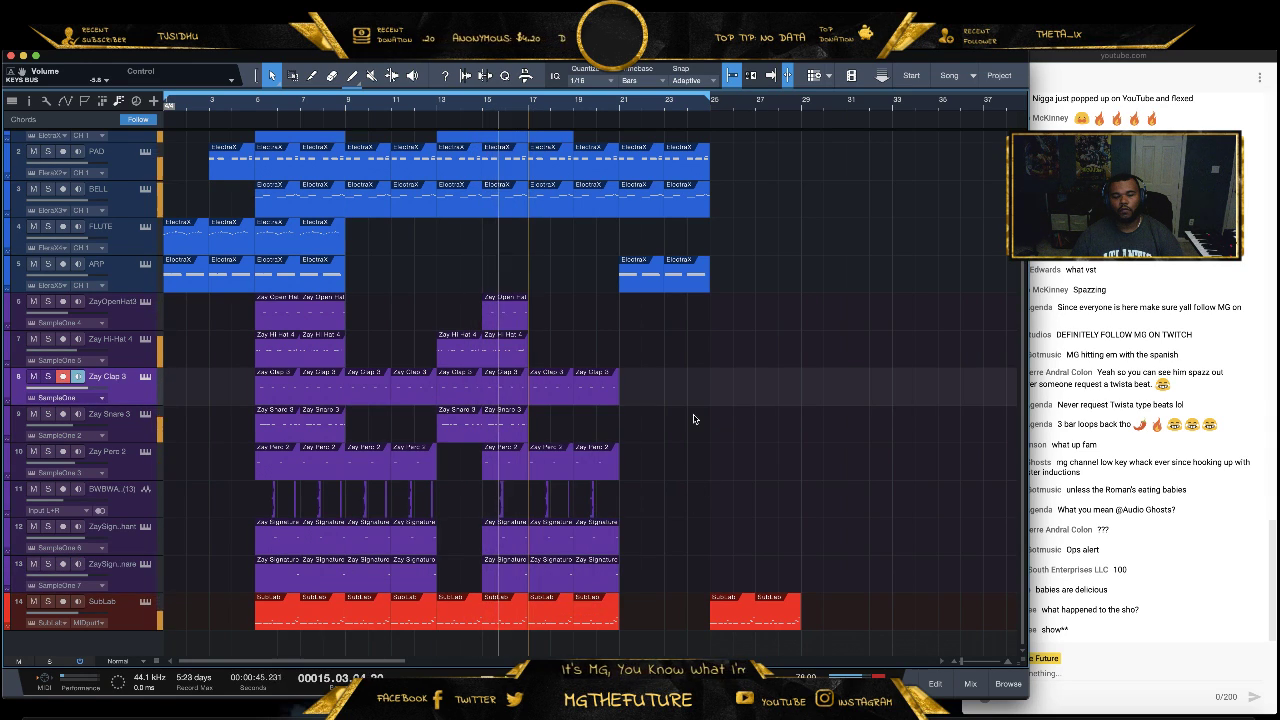
Delete the two separate SubLab clips in bars 25 to 29
scroll(691, 411, up, 1)
scroll(482, 368, down, 1)
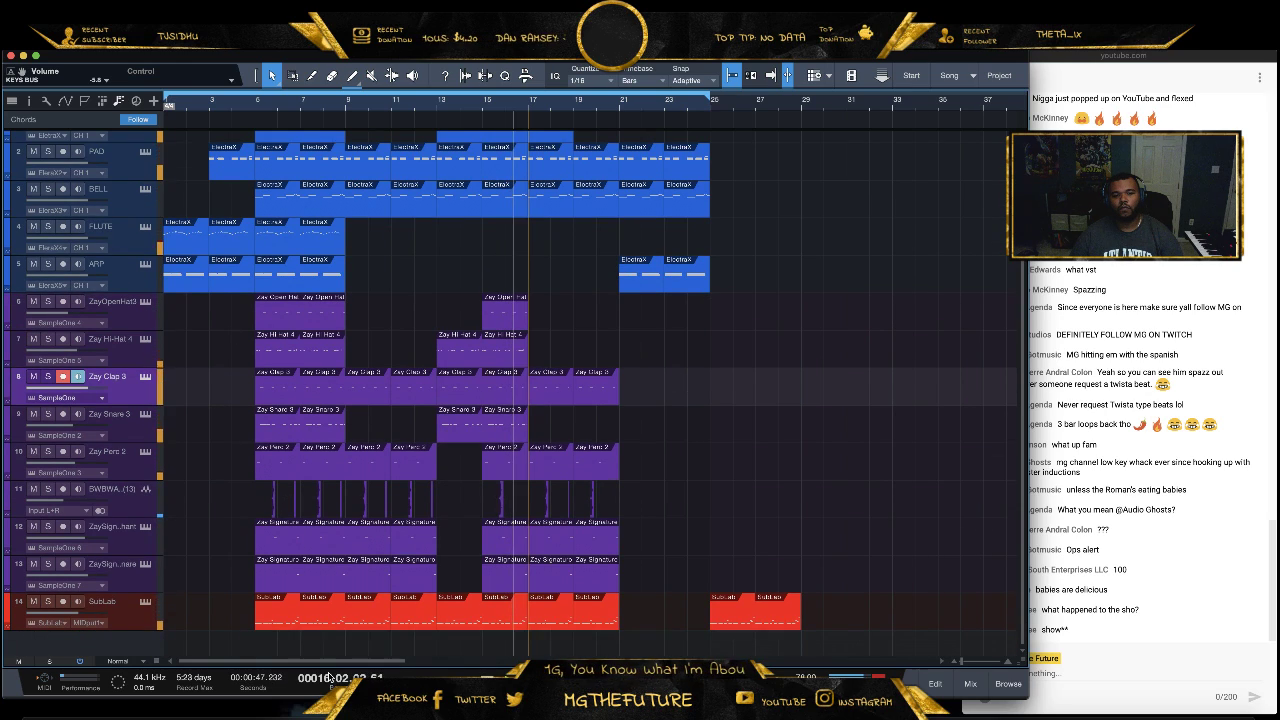
click(845, 601)
key(ctrl+z)
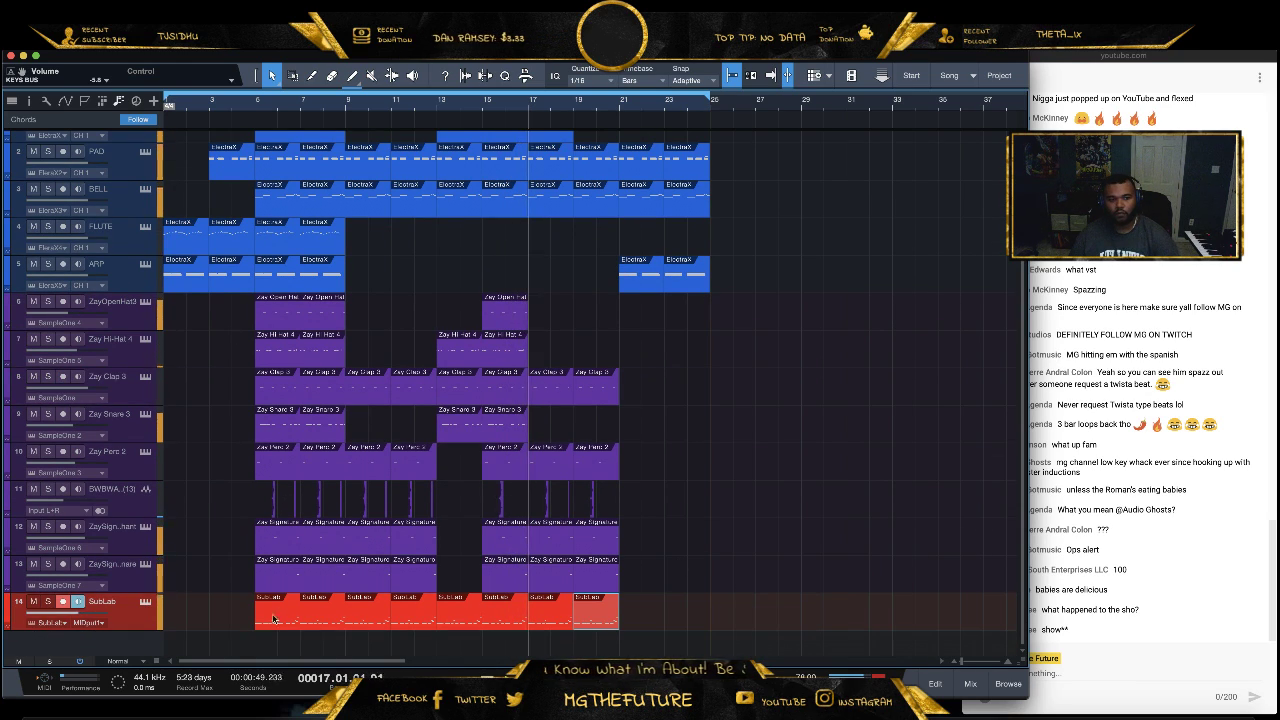
Copy the clips of all tracks in bars 5 to 9 to bar 25 and duplicate them once to fill up to bar 33
drag(322, 646, 332, 446)
scroll(332, 446, up, 1)
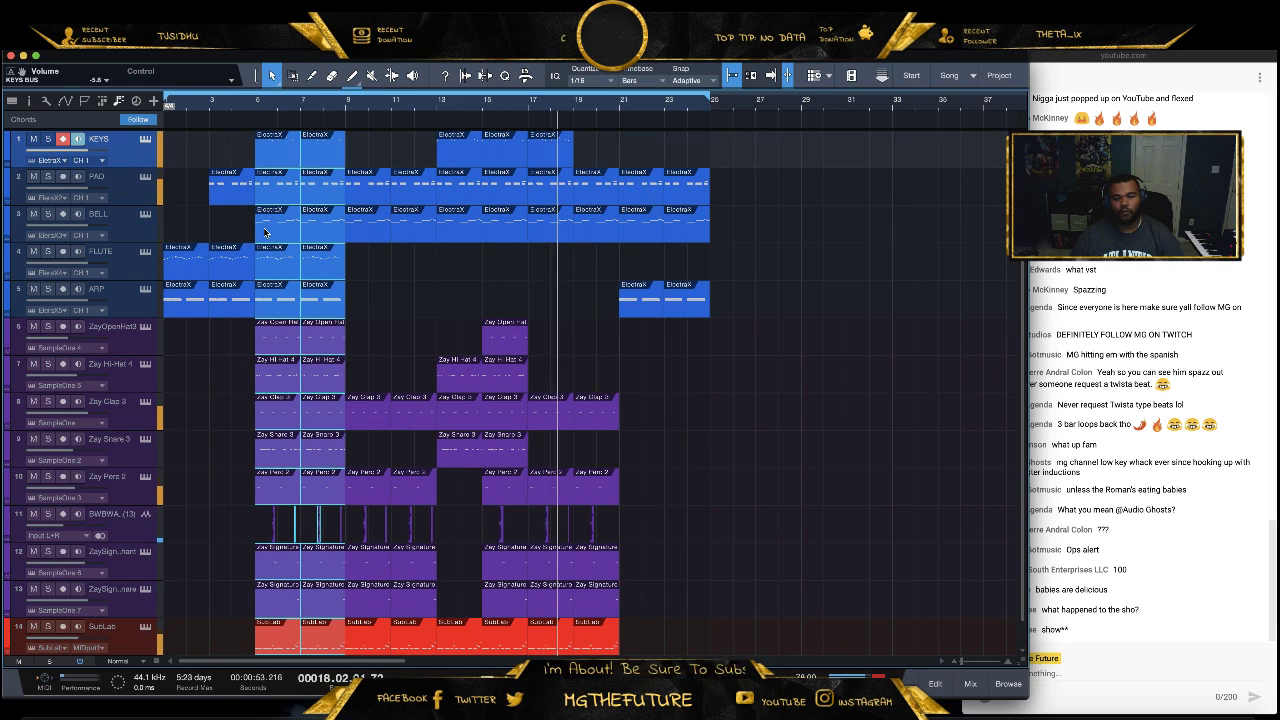
scroll(288, 344, down, 1)
drag(342, 660, 258, 116)
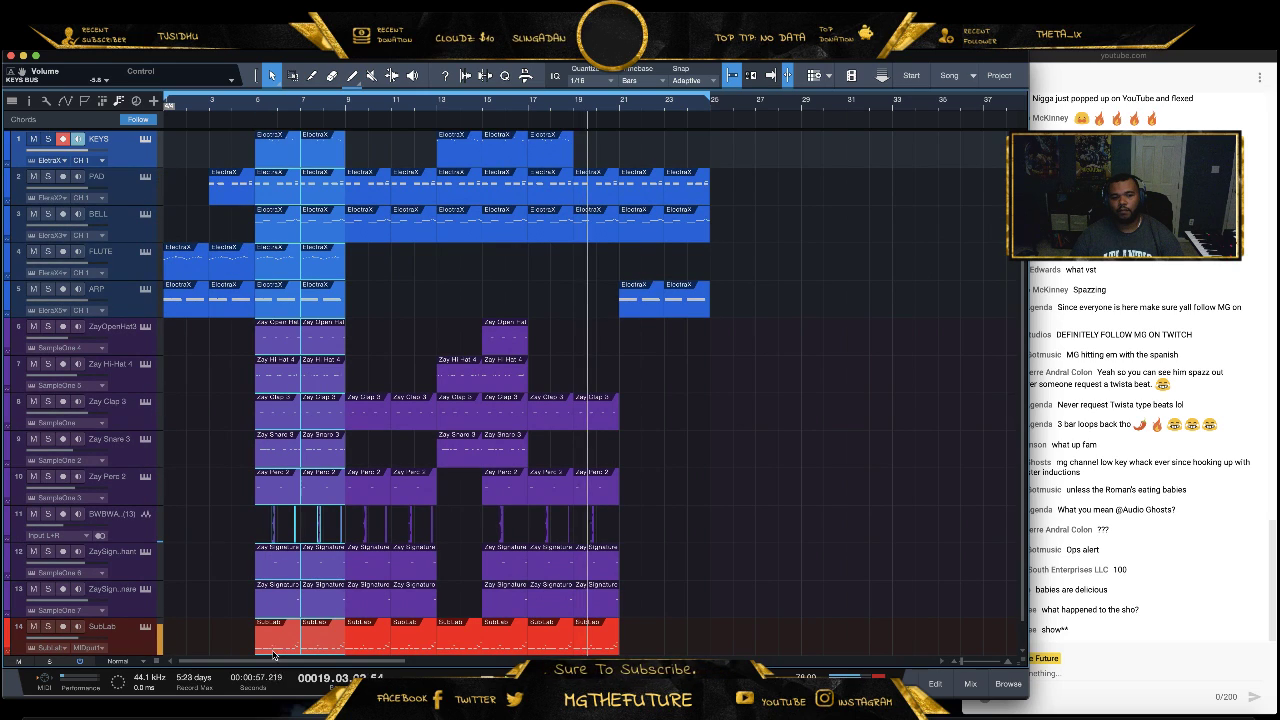
drag(269, 640, 726, 628)
key(d)
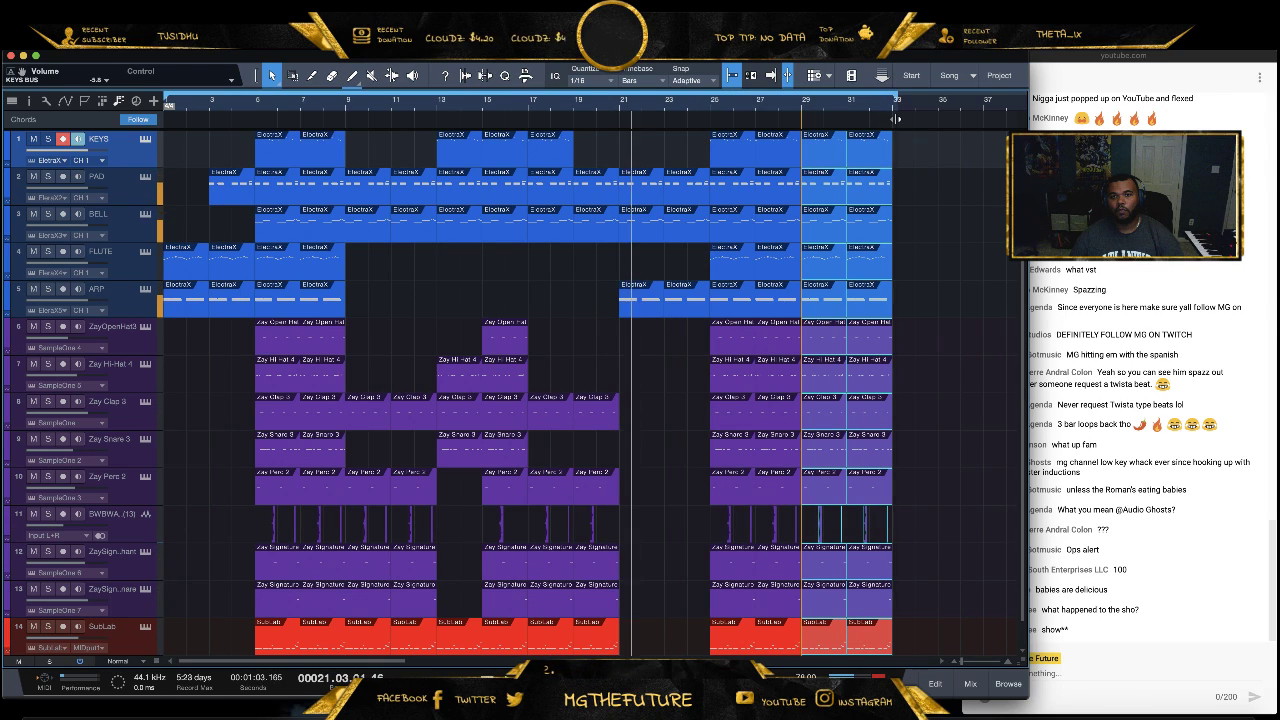
Duplicate the open hat and hi-hat clips of bars 15 to 17 up to bar 21, deleting the extra copy in bars 21 to 23
key(space)
scroll(633, 459, down, 1)
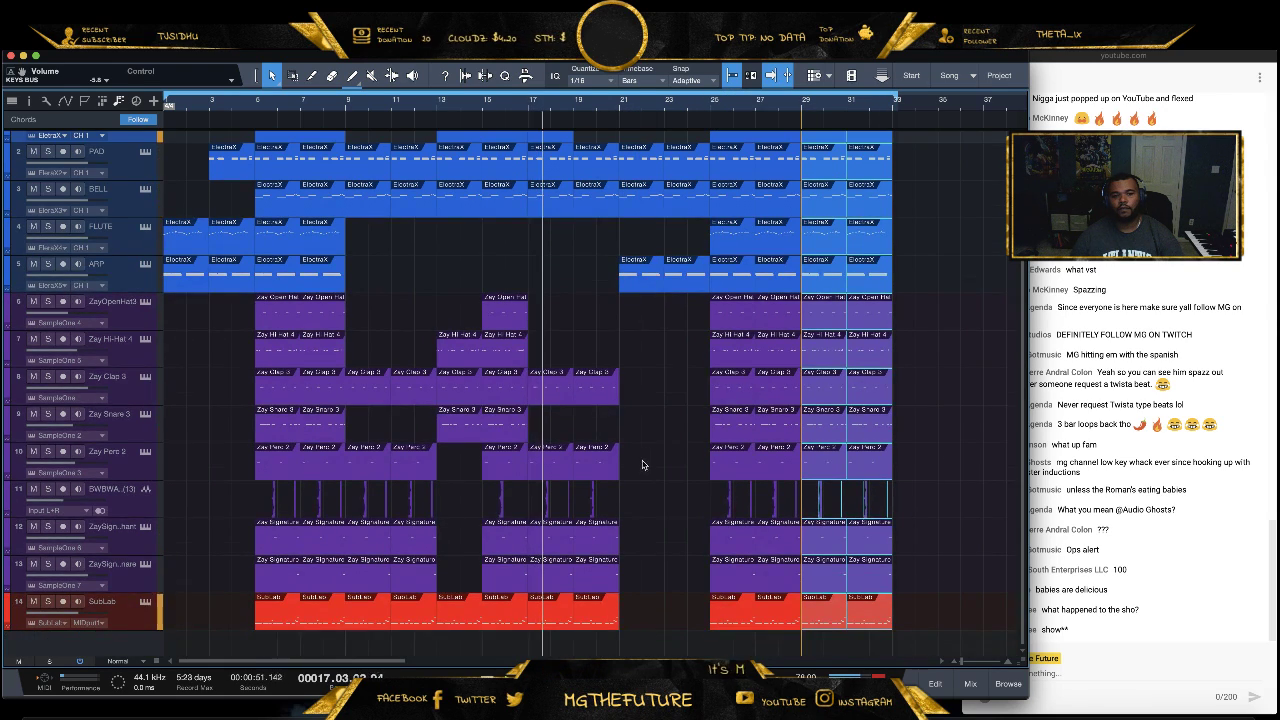
click(505, 425)
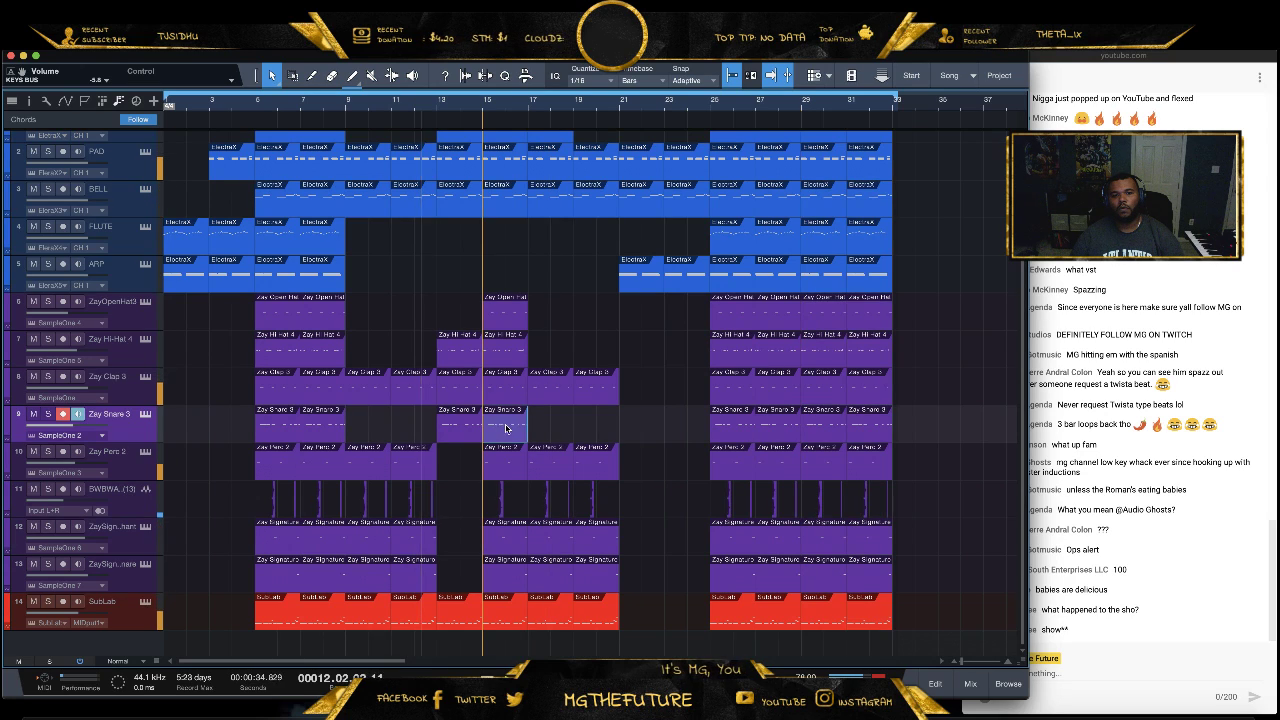
drag(534, 330, 520, 310)
key(d)
key(d)
key(d)
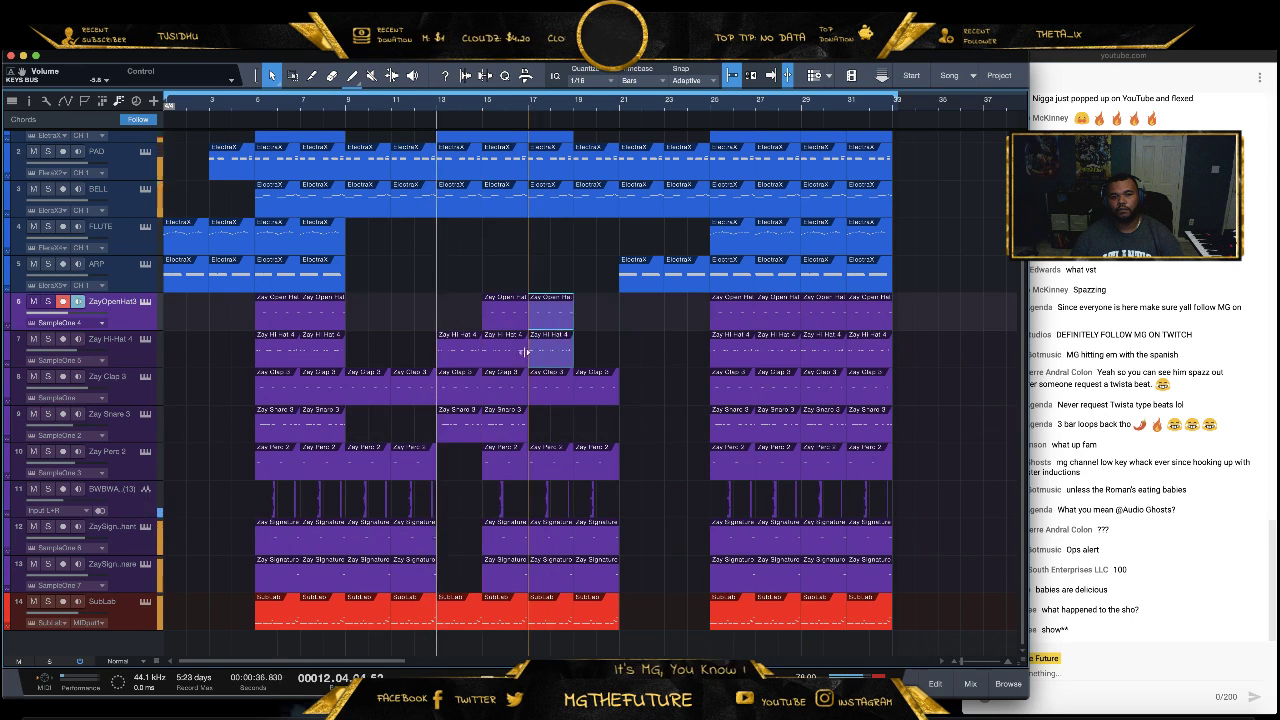
key(Delete)
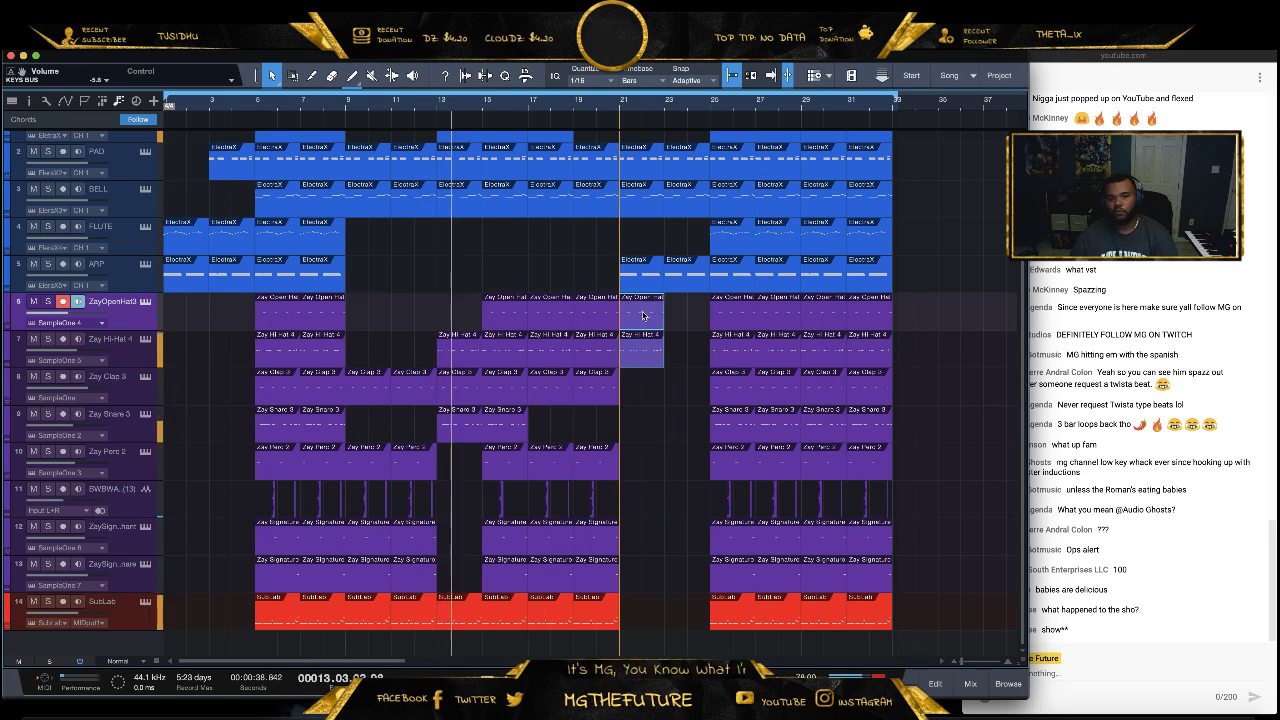
Duplicate the Zay Clap 3 clip of bars 19 to 21 twice to fill bars 21 to 25
click(597, 385)
key(d)
key(d)
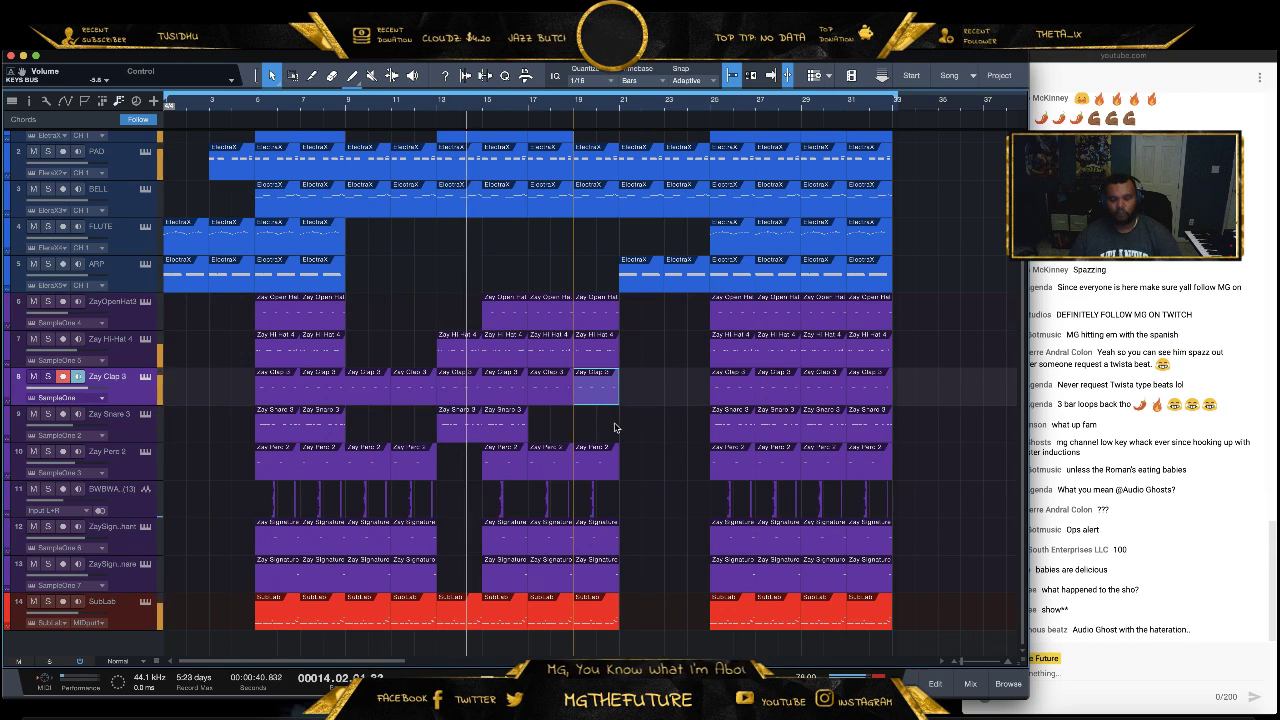
Place a copy of the last SubLab clip before the gap in bars 23 to 25 and trim its start to 24.4
click(586, 608)
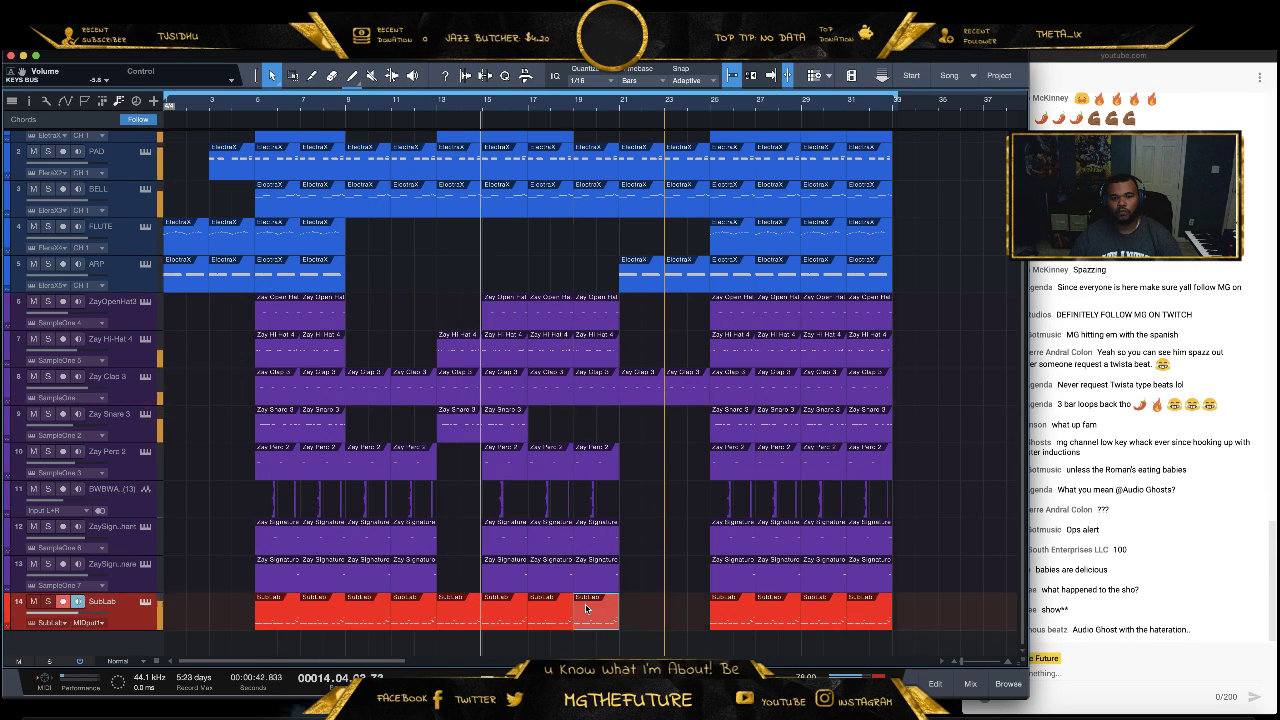
key(d)
drag(643, 620, 688, 620)
scroll(695, 116, up, 5)
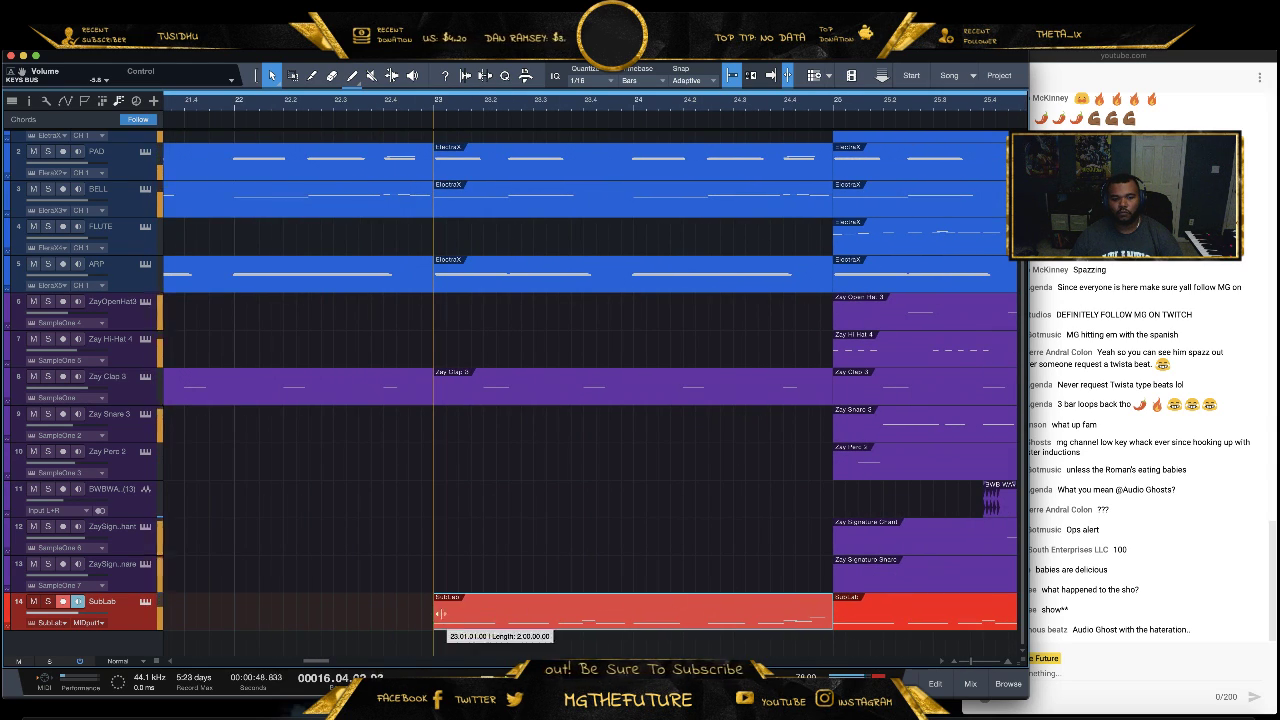
drag(440, 613, 784, 613)
Shorten the ends of the Zay Clap 3, ARP, BELL and PAD clips in bars 23 to 25 to 24.4
scroll(815, 442, up, 1)
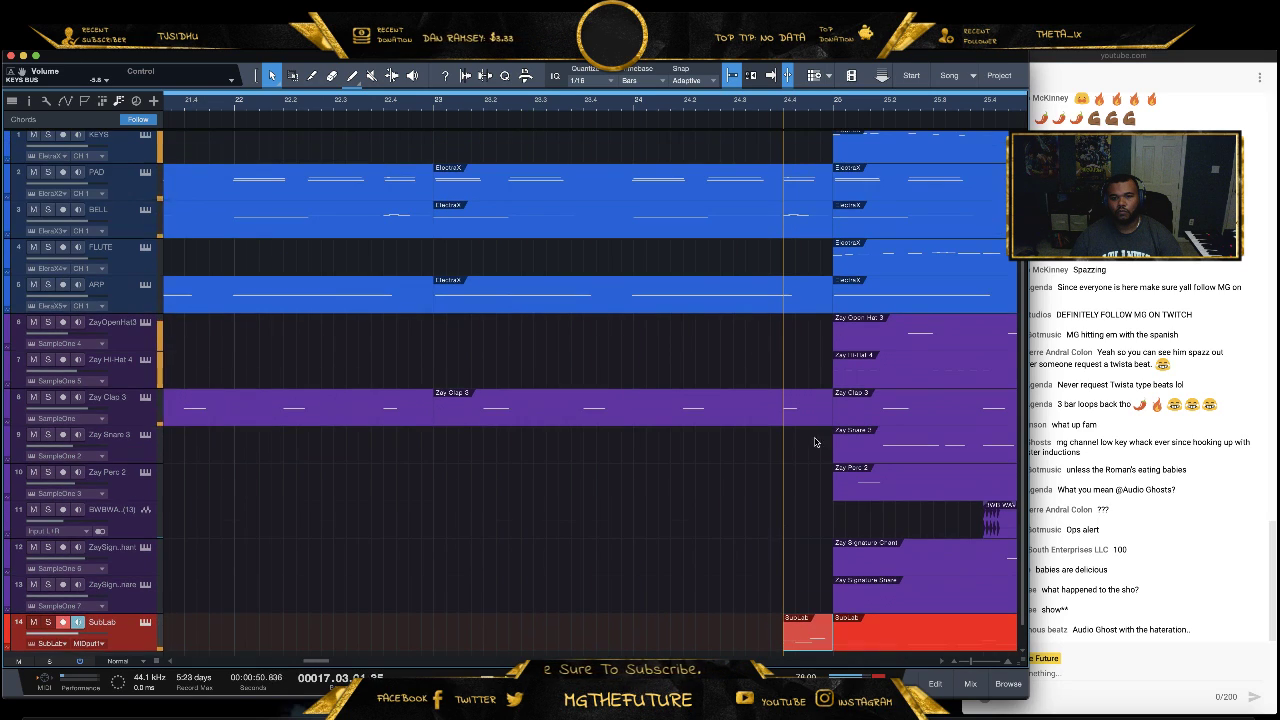
drag(830, 415, 784, 420)
scroll(809, 311, up, 1)
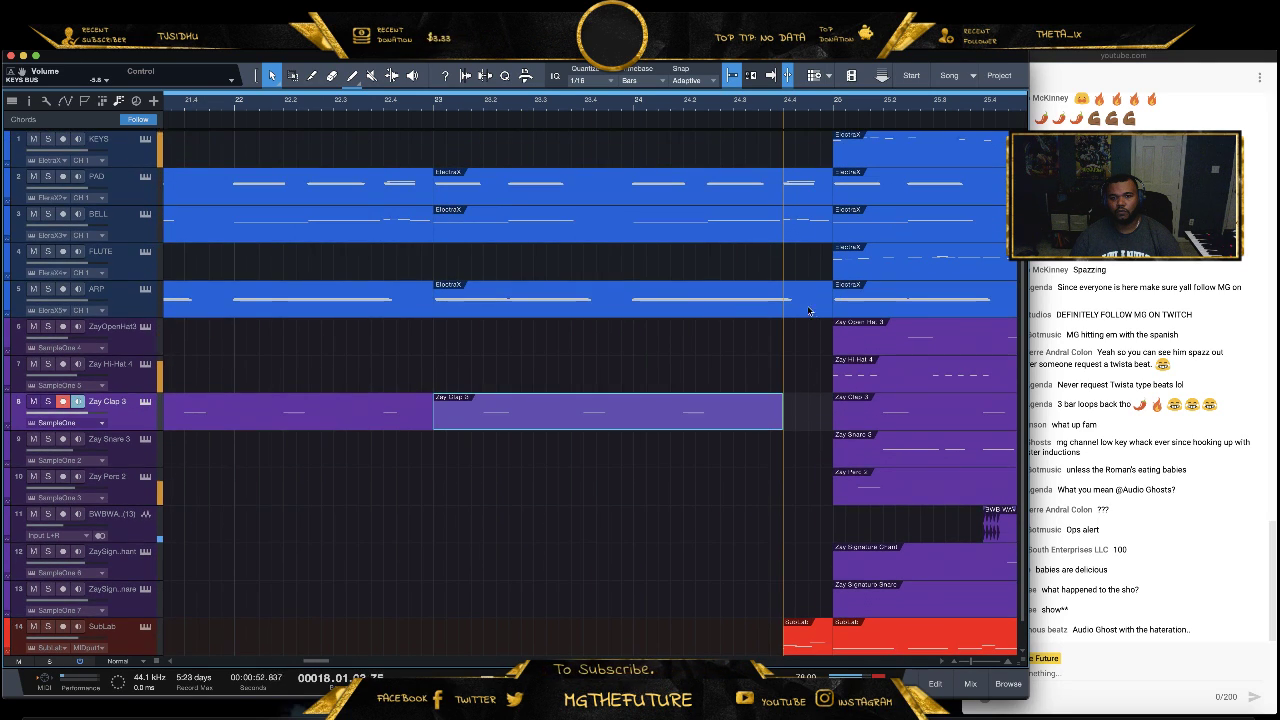
drag(831, 300, 782, 302)
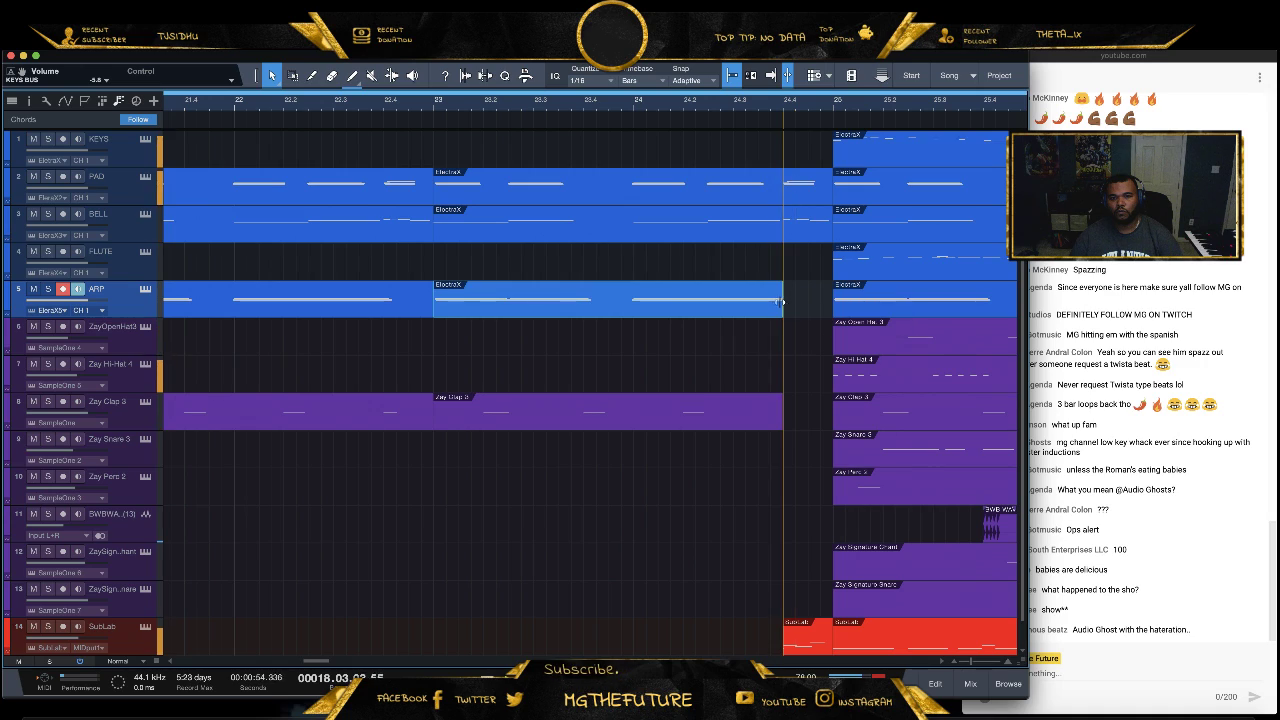
click(828, 230)
drag(828, 230, 782, 230)
drag(820, 192, 783, 192)
scroll(610, 511, down, 5)
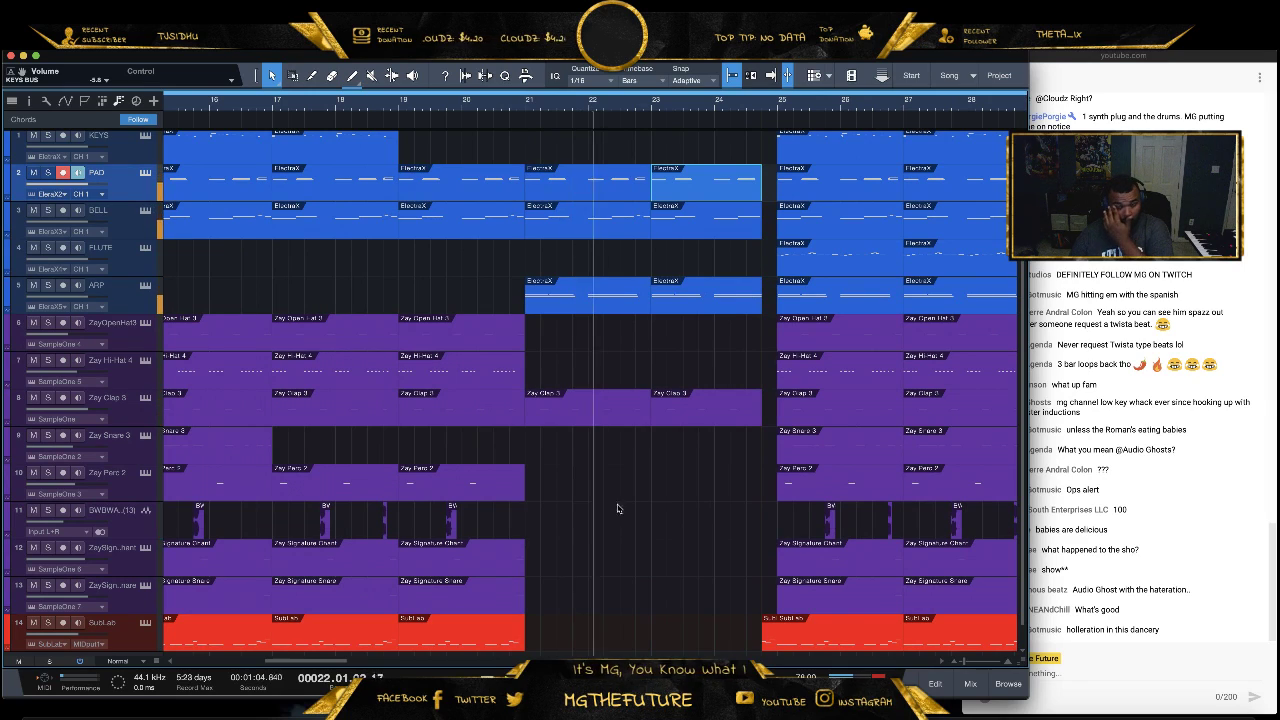
Copy the Zay Signature Chant and Zay Signature Snare clips into bars 23 to 25
scroll(685, 503, down, 5)
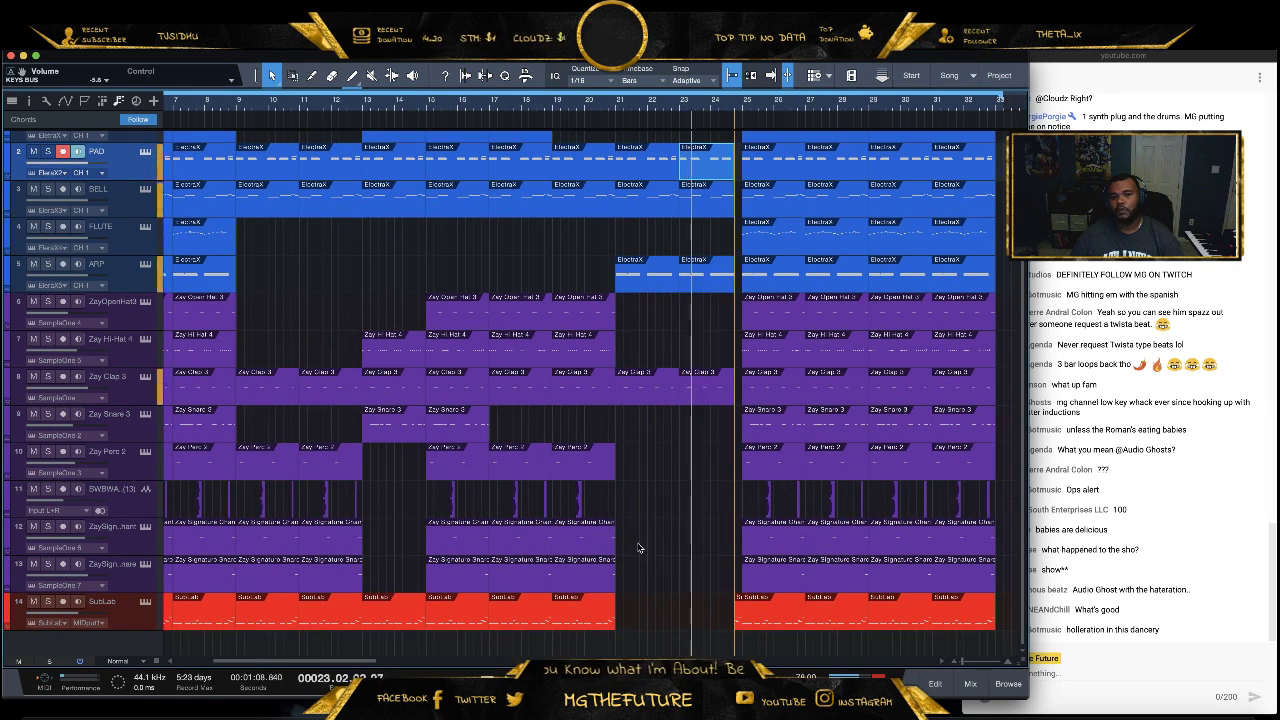
click(591, 543)
key(d)
key(d)
key(d)
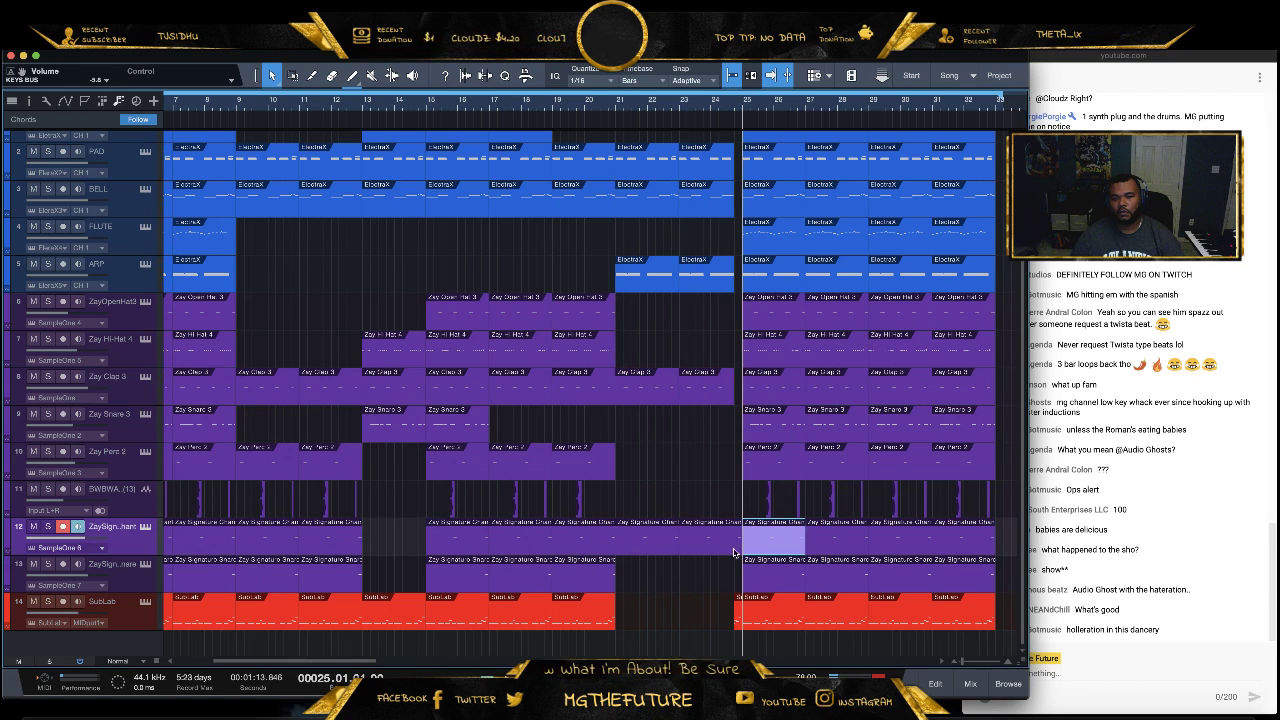
drag(640, 547, 706, 580)
click(635, 500)
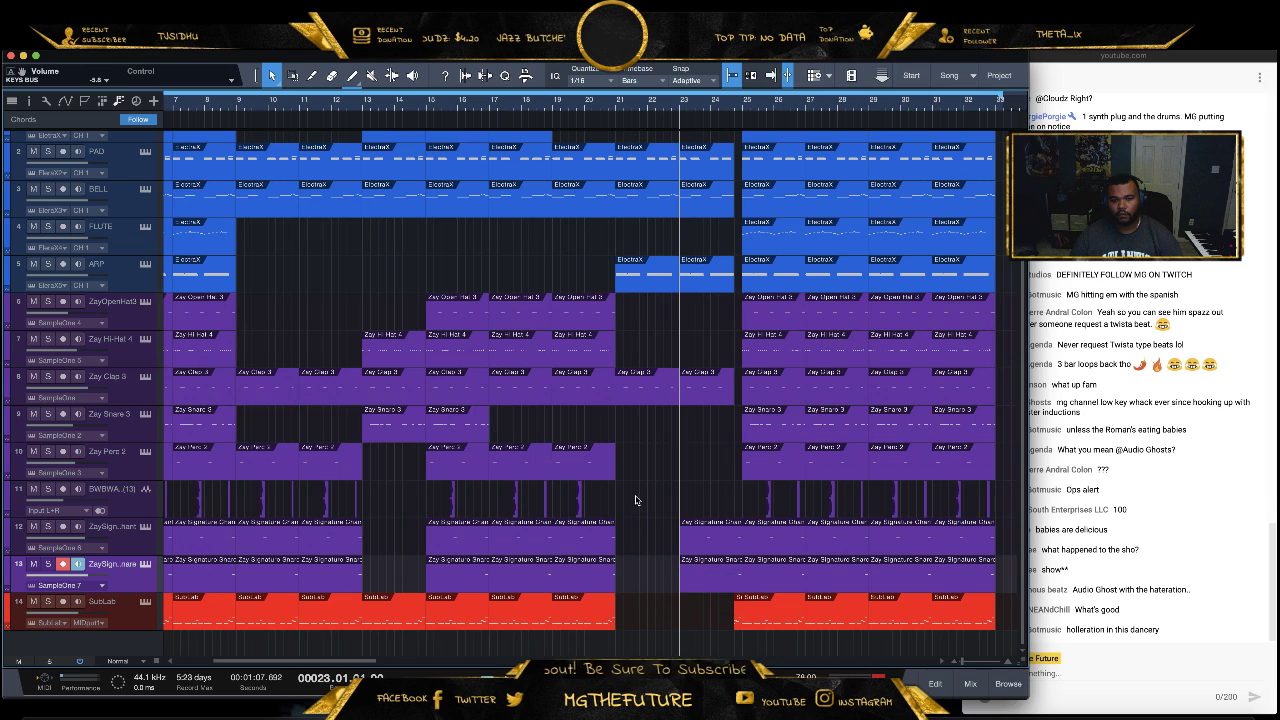
Play the song from bar 21 and set the amp release of the Zay Signature Snare sampler to 8.57 ms
click(616, 110)
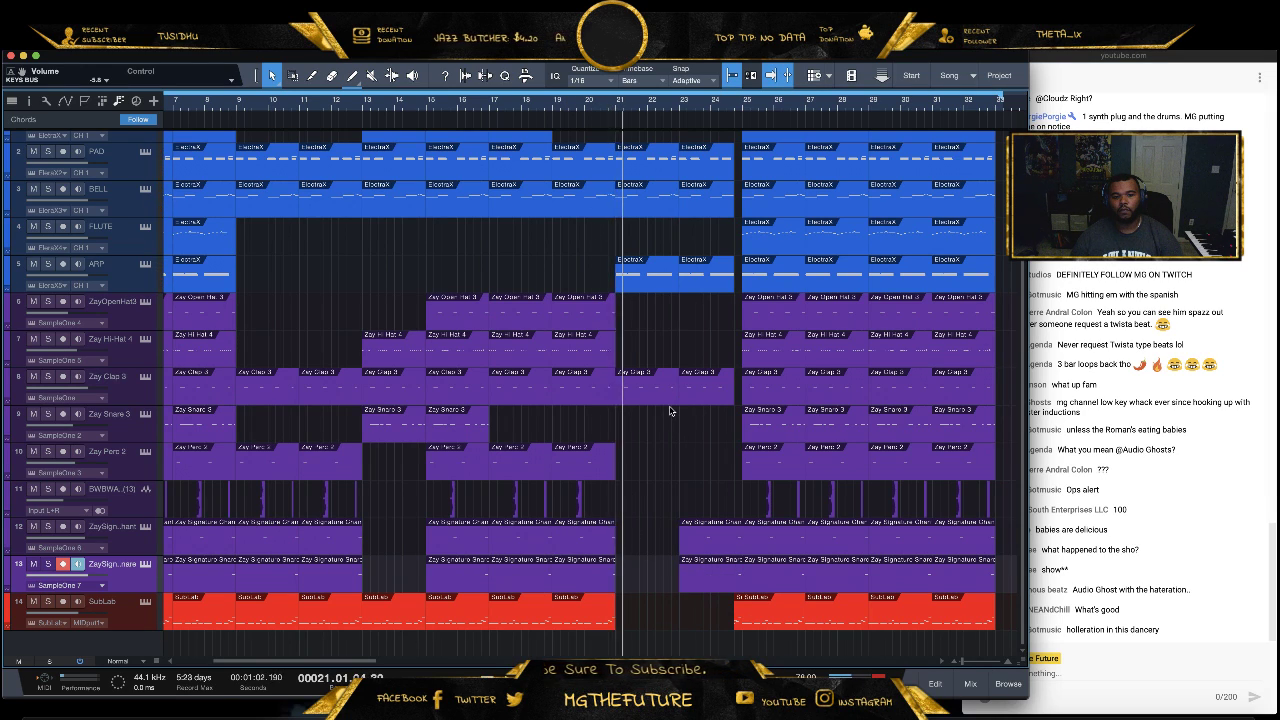
scroll(668, 200, down, 3)
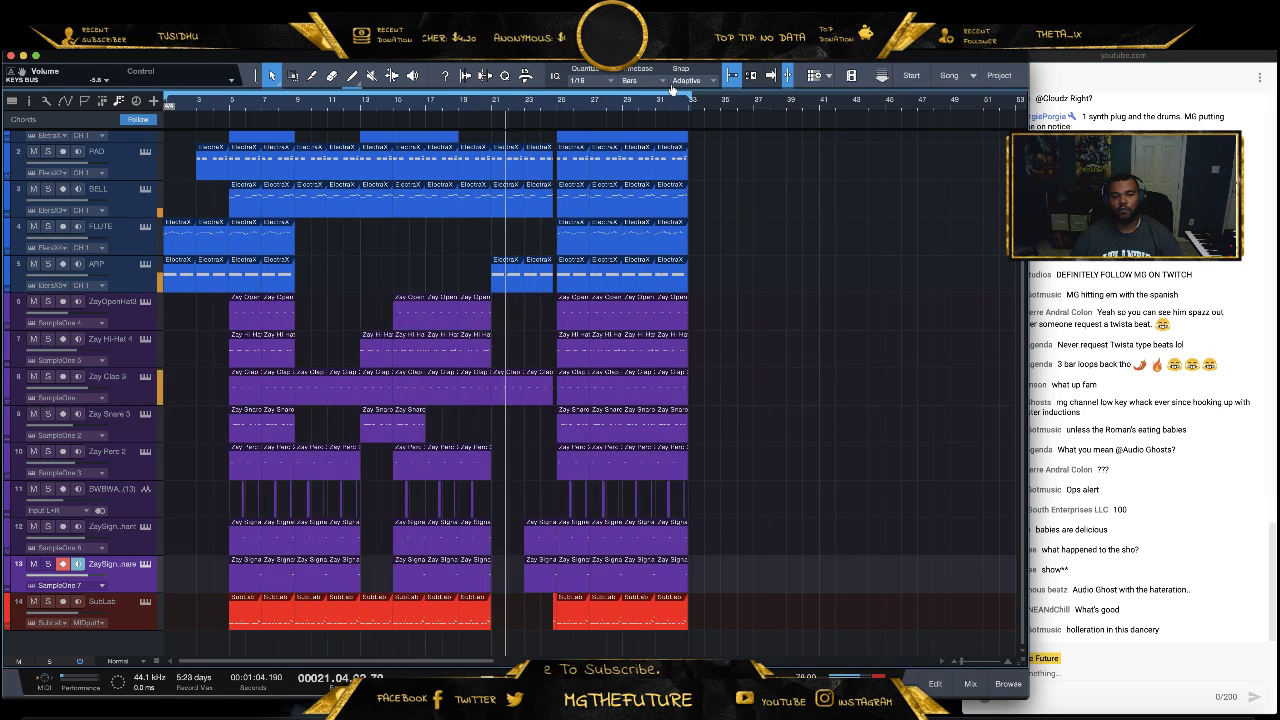
scroll(563, 334, up, 2)
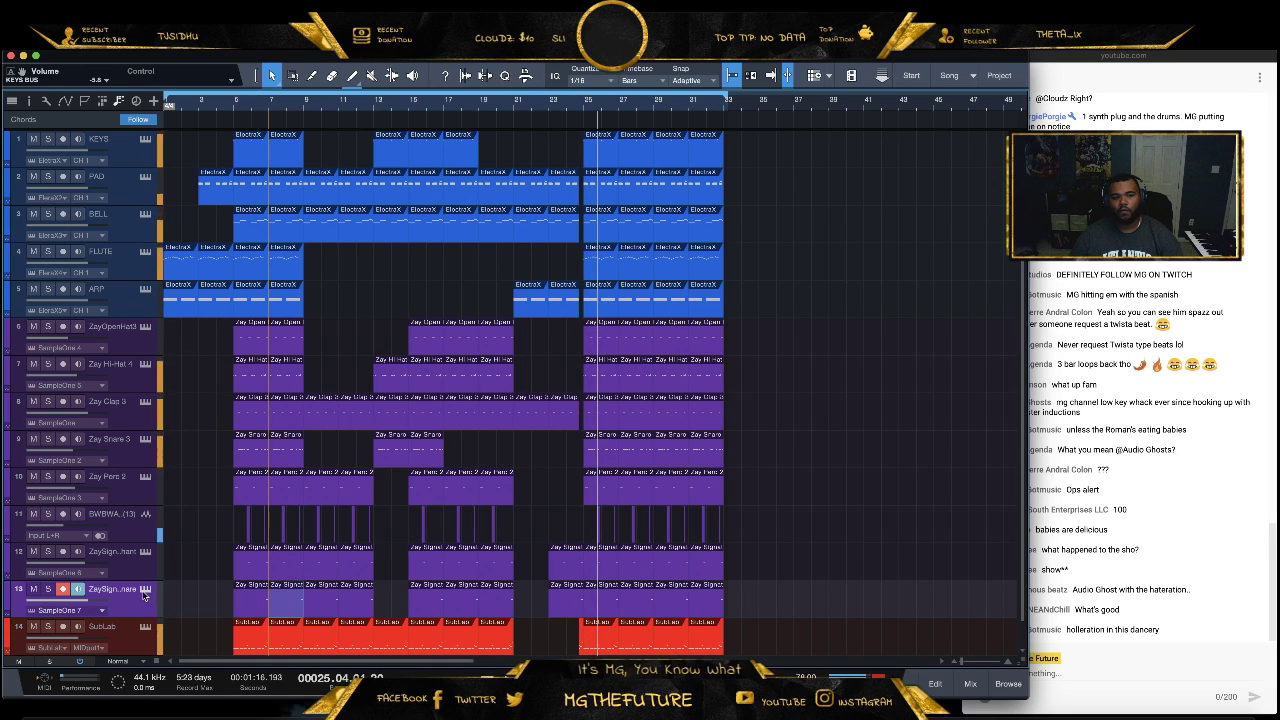
key(F11)
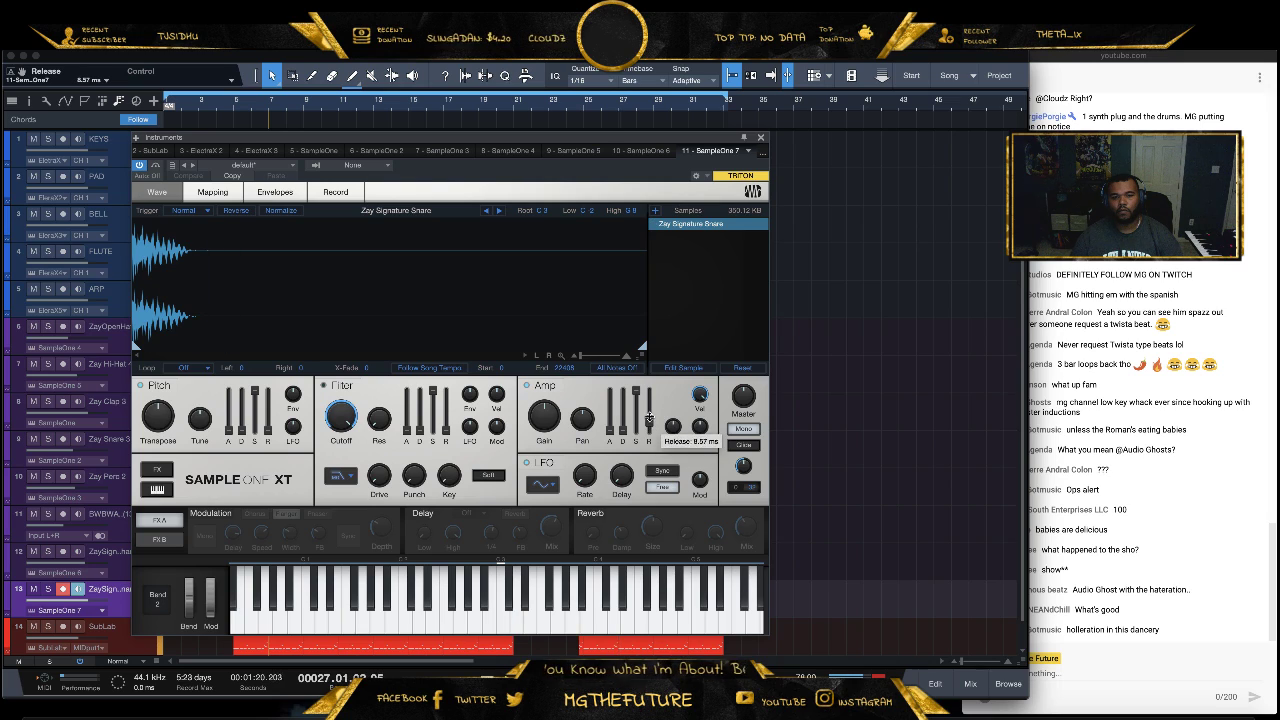
click(760, 139)
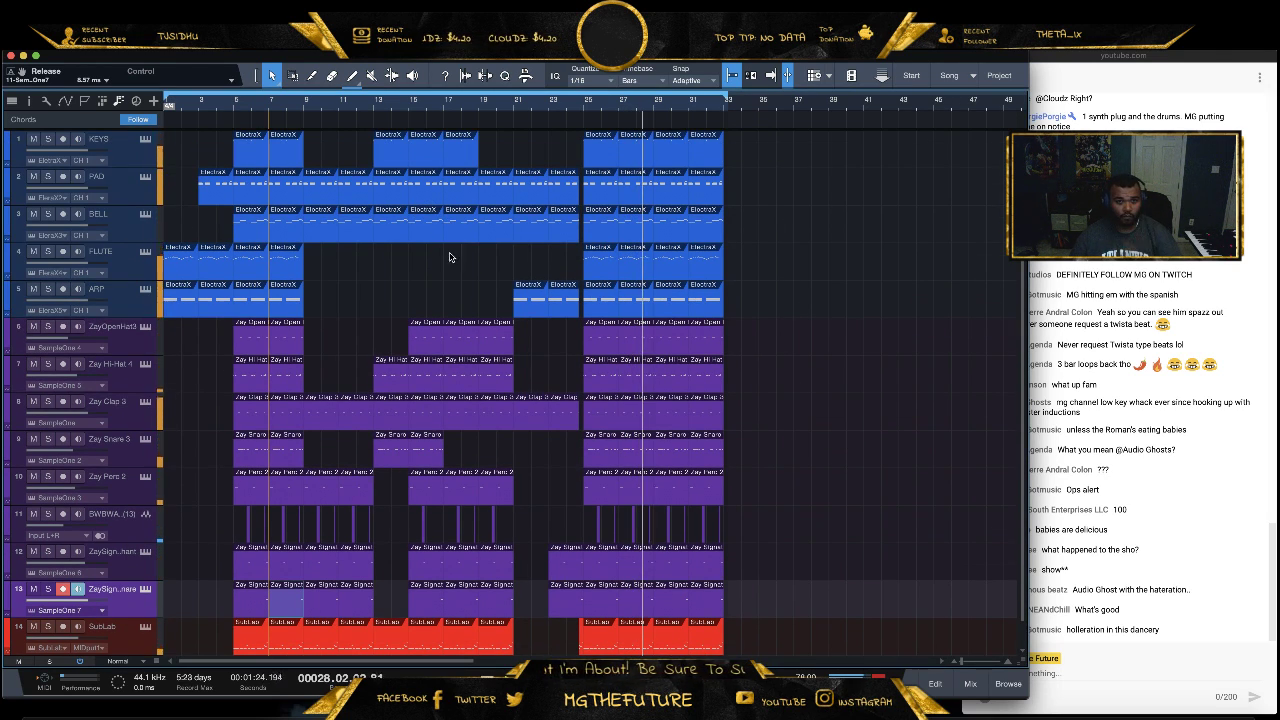
Copy the FLUTE clip into bars 21 to 25, ending the second copy at 24.4, and play back the transition
drag(588, 272, 536, 274)
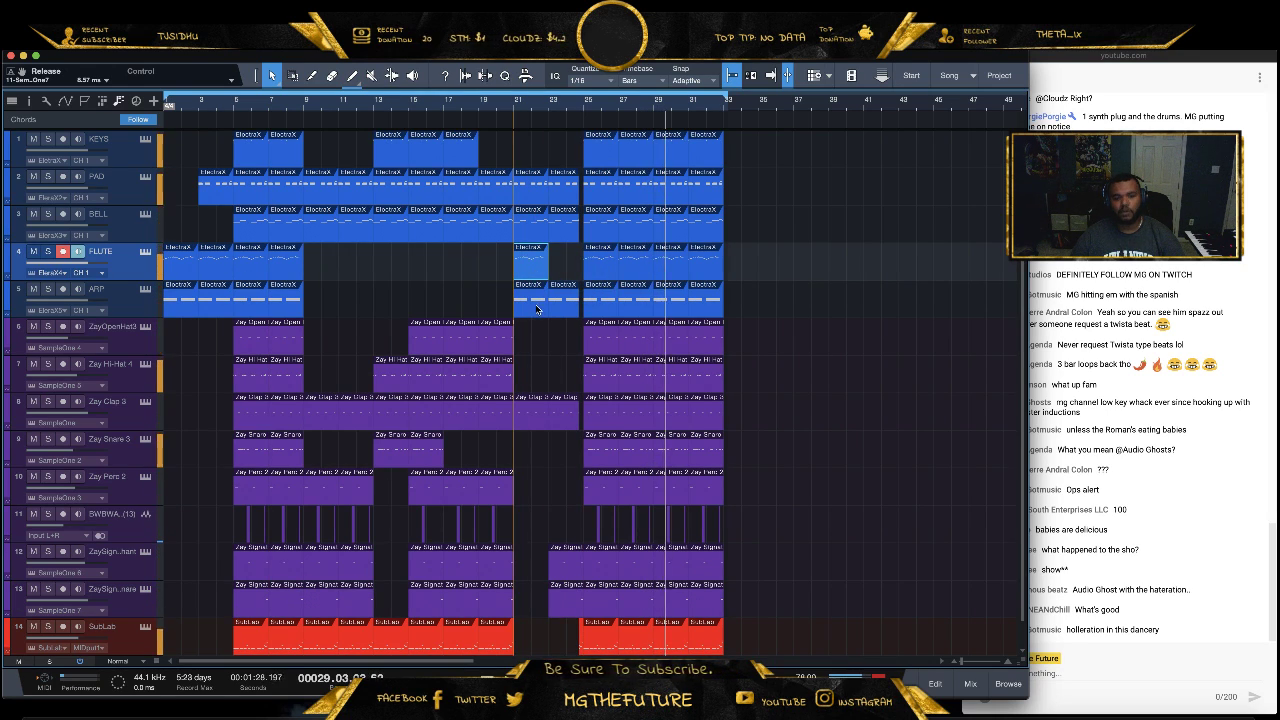
key(d)
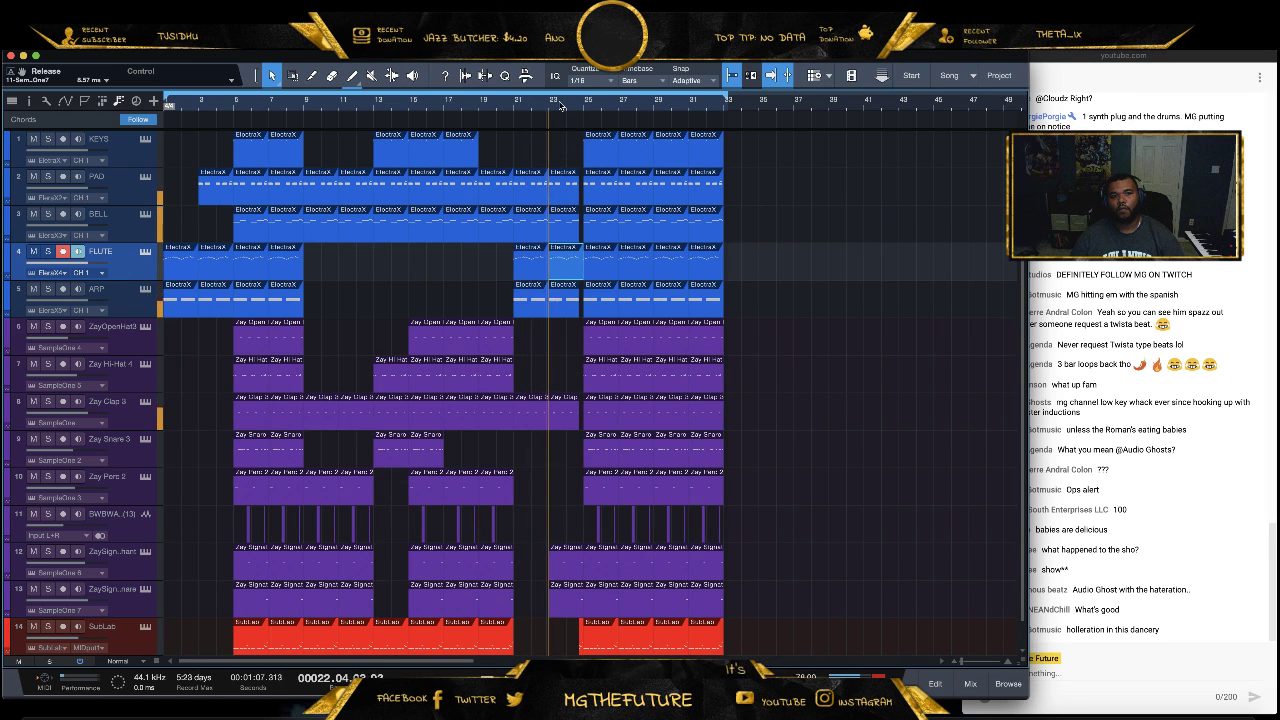
drag(562, 107, 559, 118)
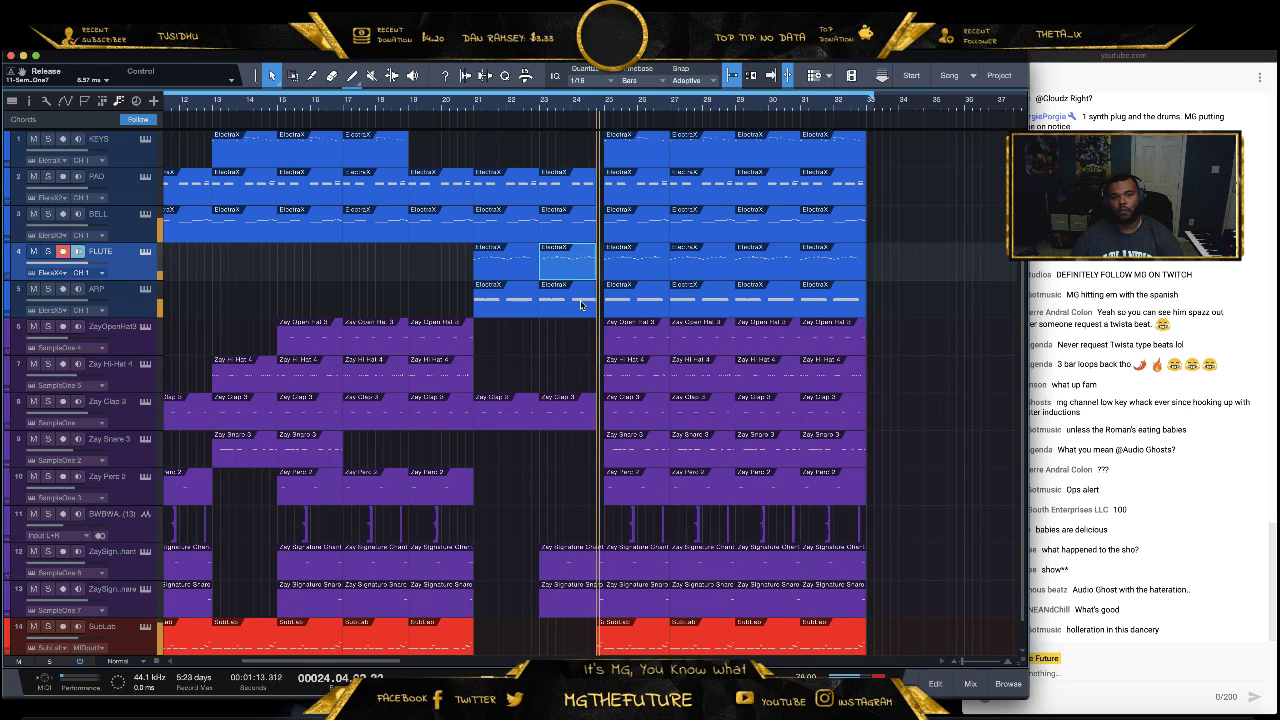
Search the BWB folder of the INDUSTRY KITS sample files for "Crash"
key(w)
key(w)
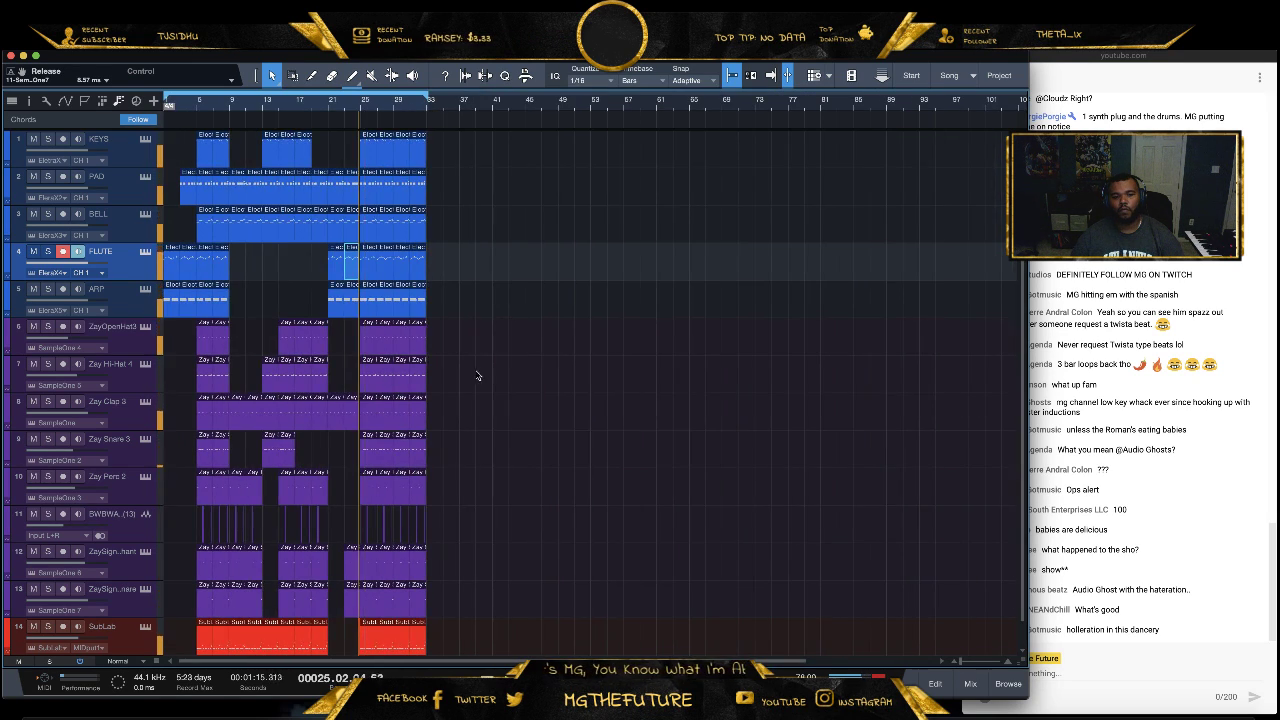
scroll(477, 376, down, 1)
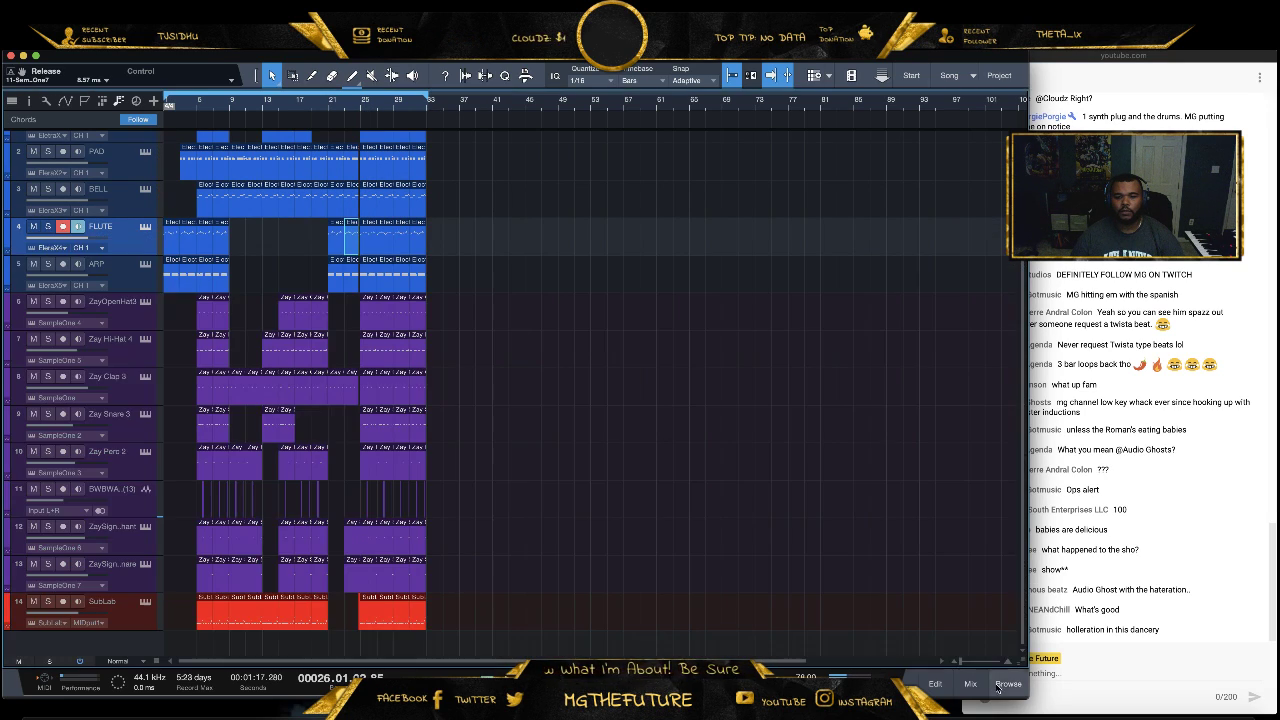
click(1008, 684)
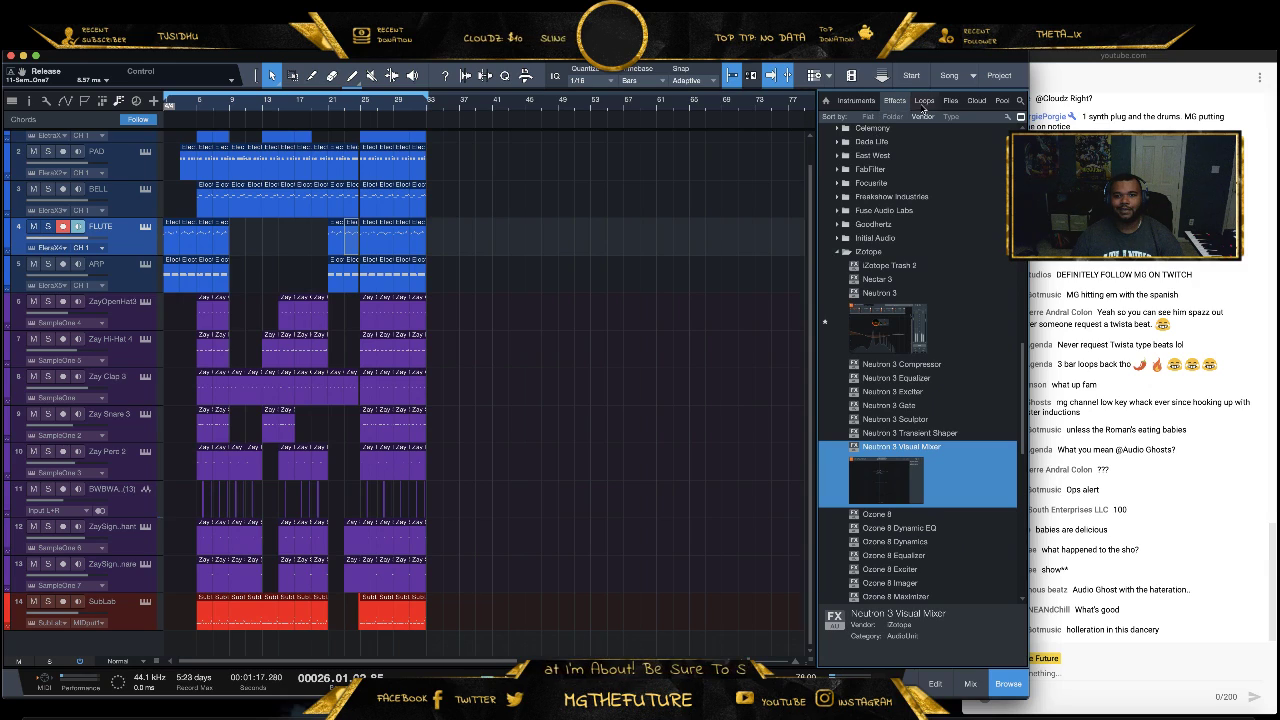
click(950, 100)
scroll(848, 235, up, 5)
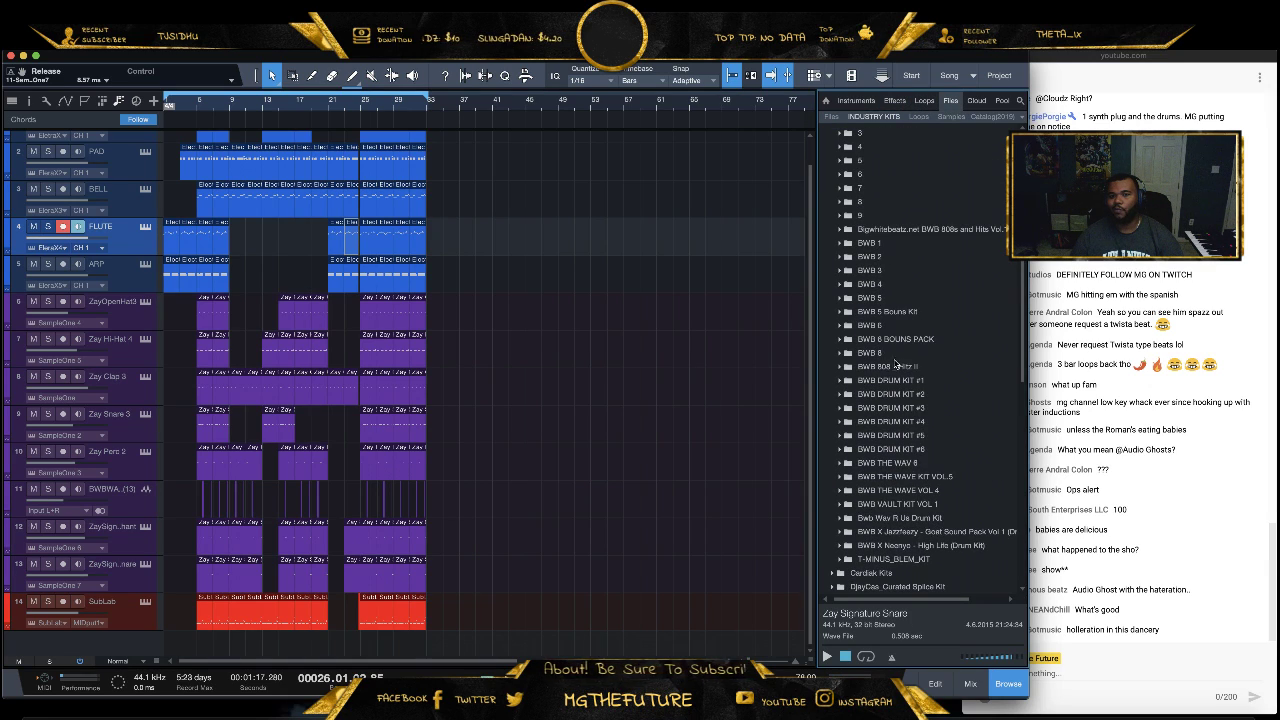
scroll(947, 190, up, 3)
double_click(873, 199)
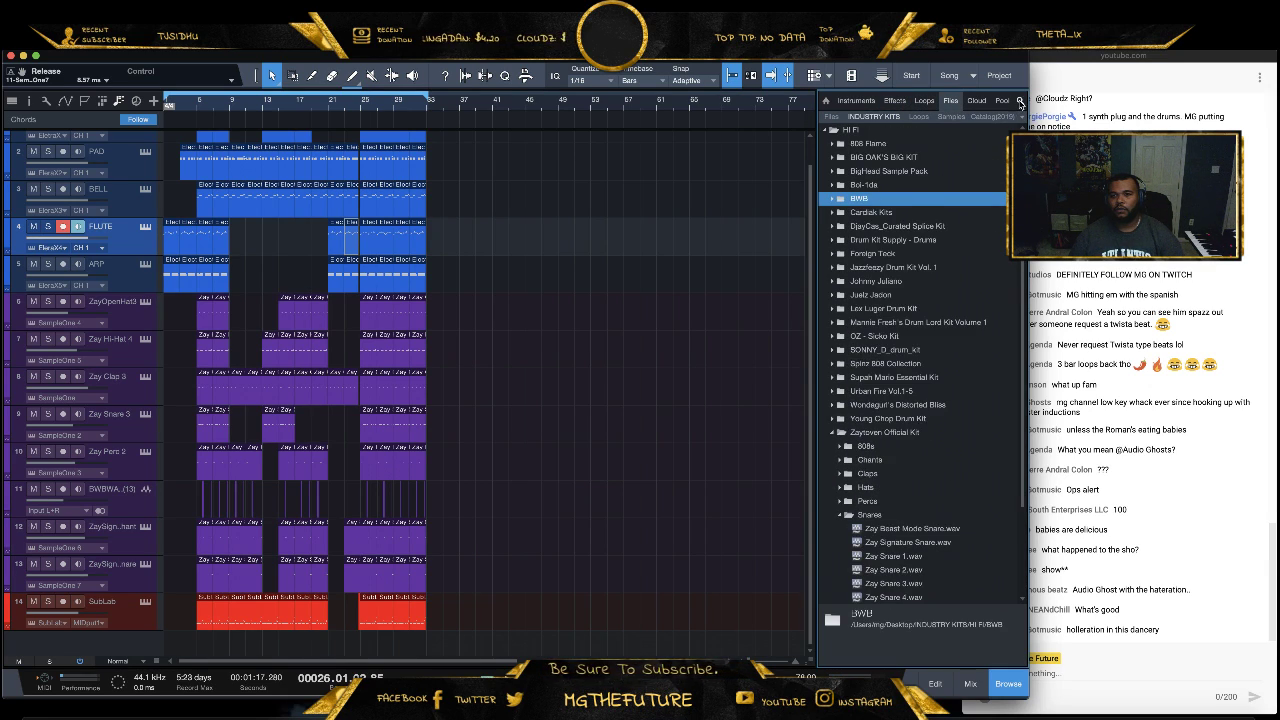
click(1020, 102)
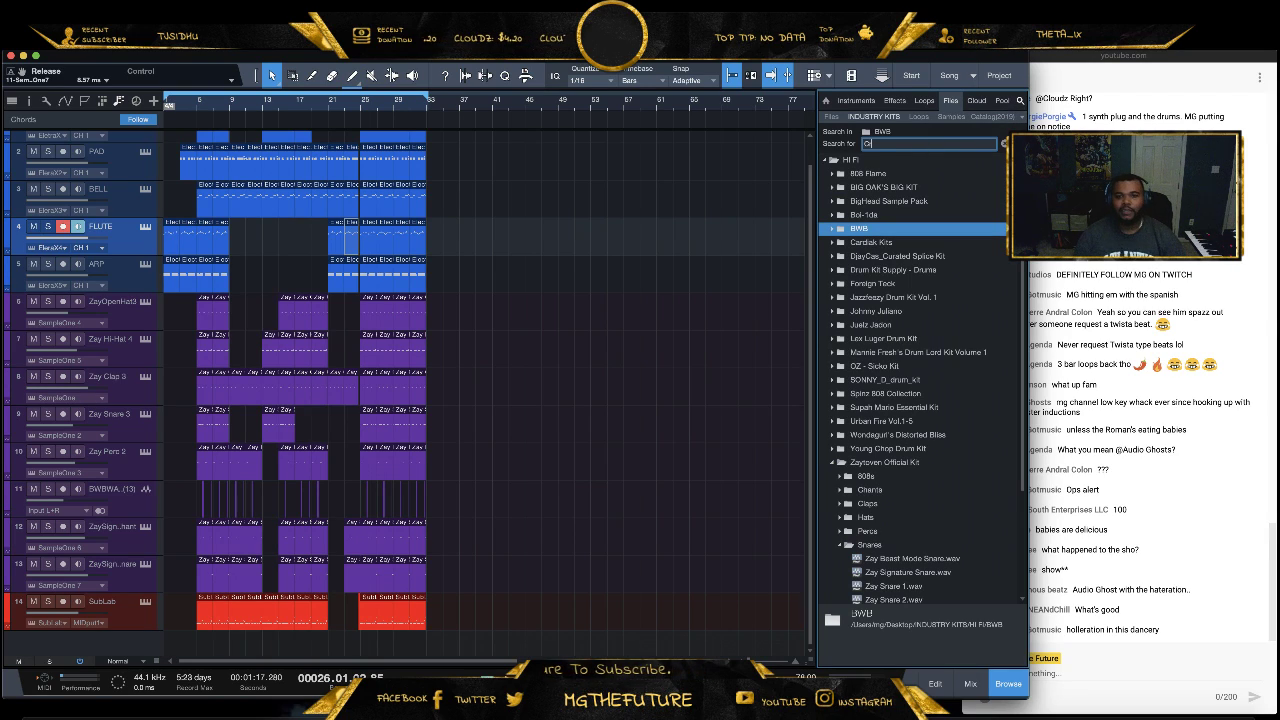
Audition several of the BWB THE WAVE CRASH and BWB T4D - CRASH samples
click(880, 338)
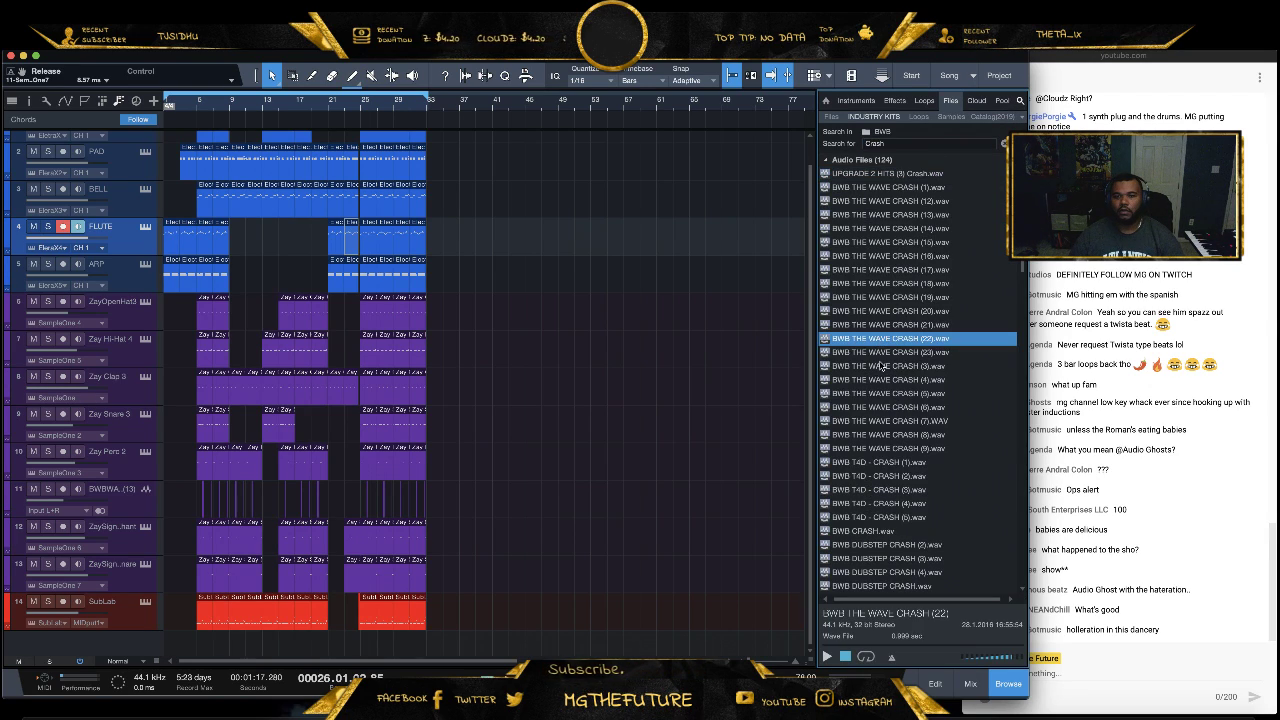
click(890, 380)
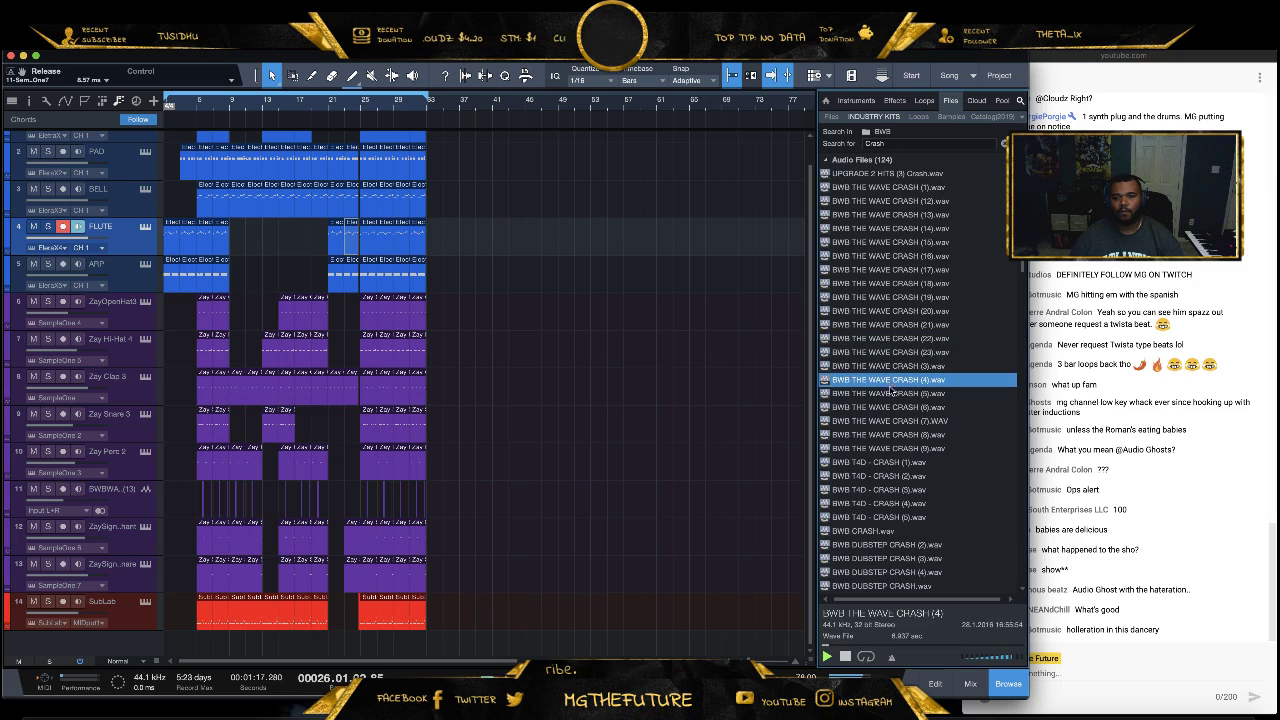
click(900, 421)
click(895, 434)
click(894, 452)
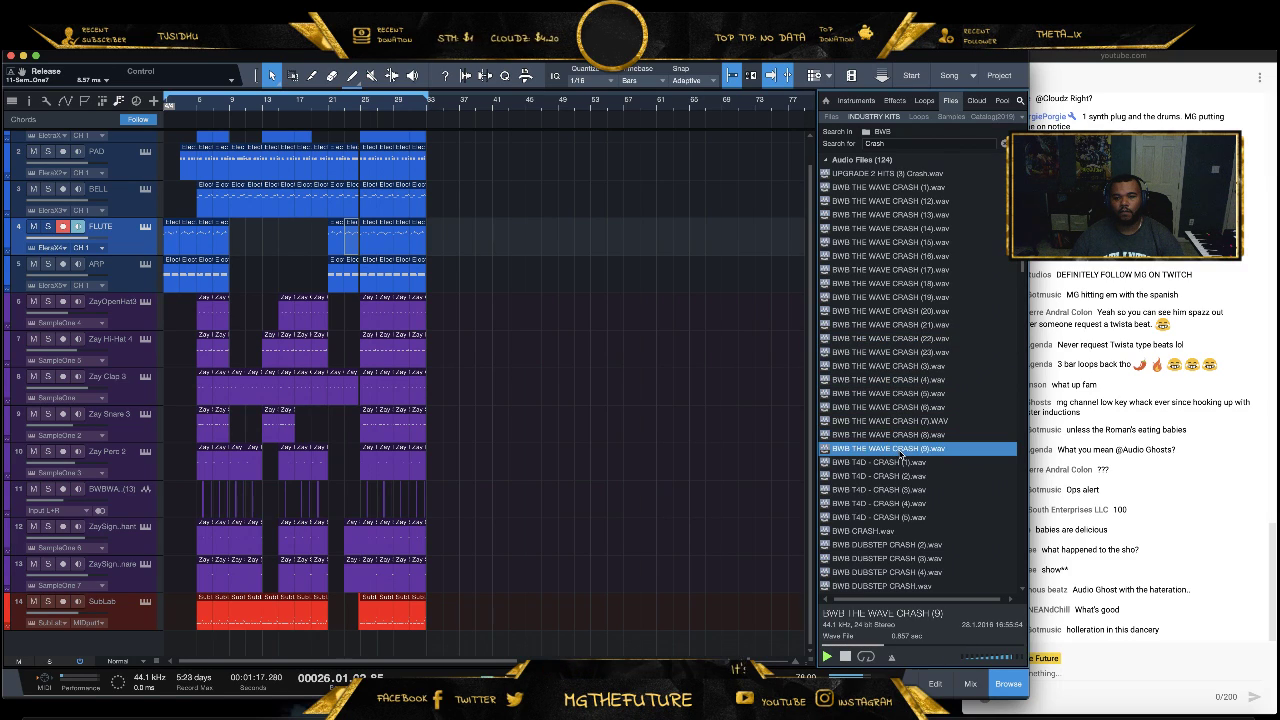
click(894, 475)
click(891, 505)
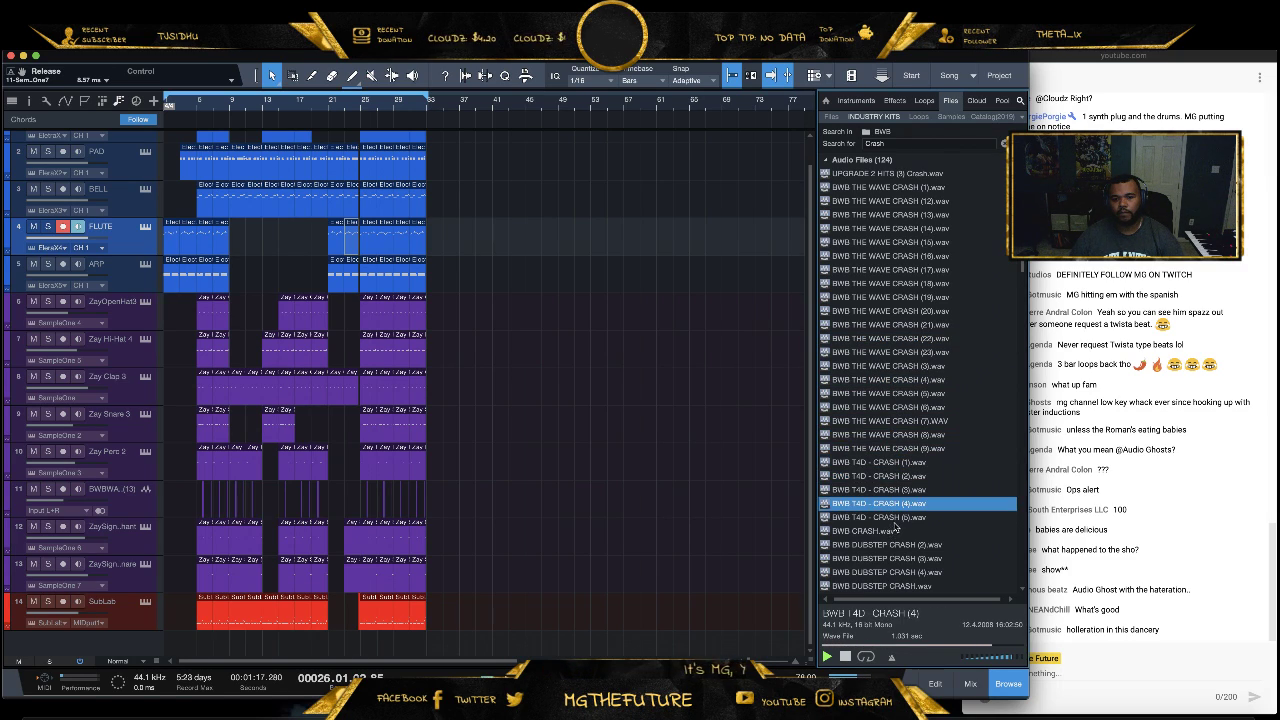
click(896, 519)
Place BWB T4D - CRASH (4).wav on a new track at bar 5 and copy it to bars 9, 13, 17, 21, 25 and 29
click(907, 505)
drag(603, 531, 201, 642)
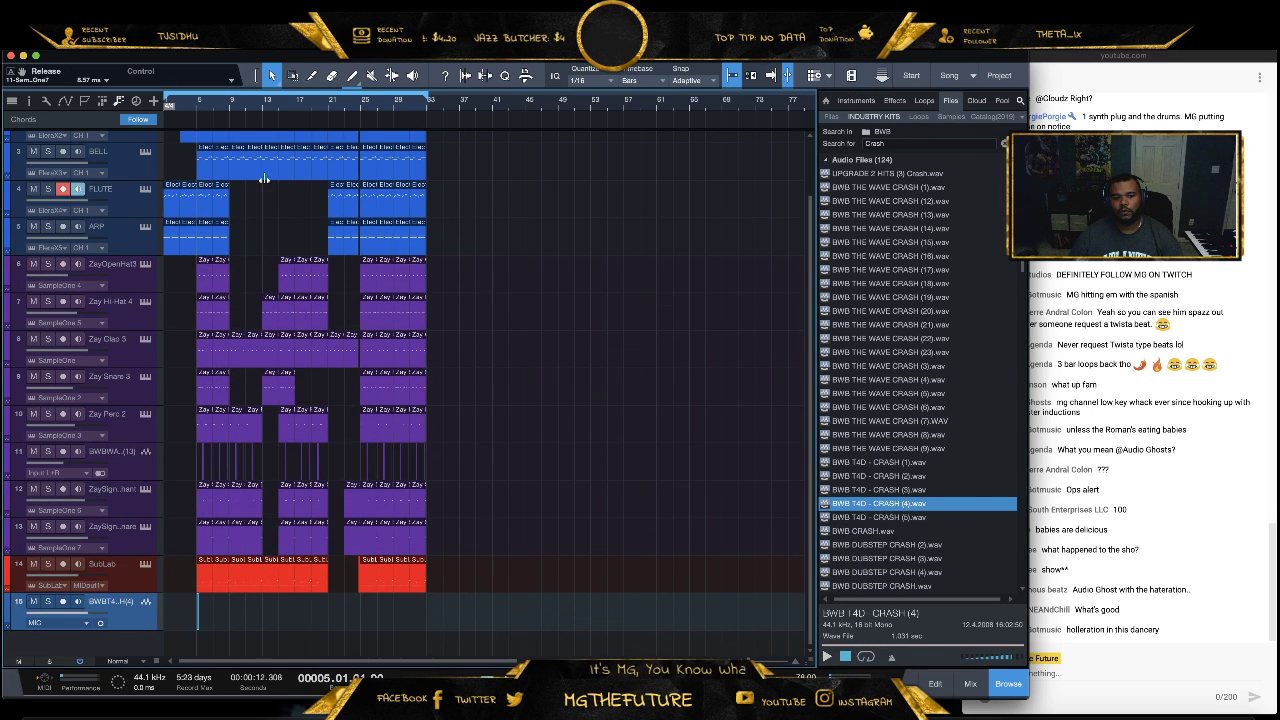
drag(220, 108, 264, 126)
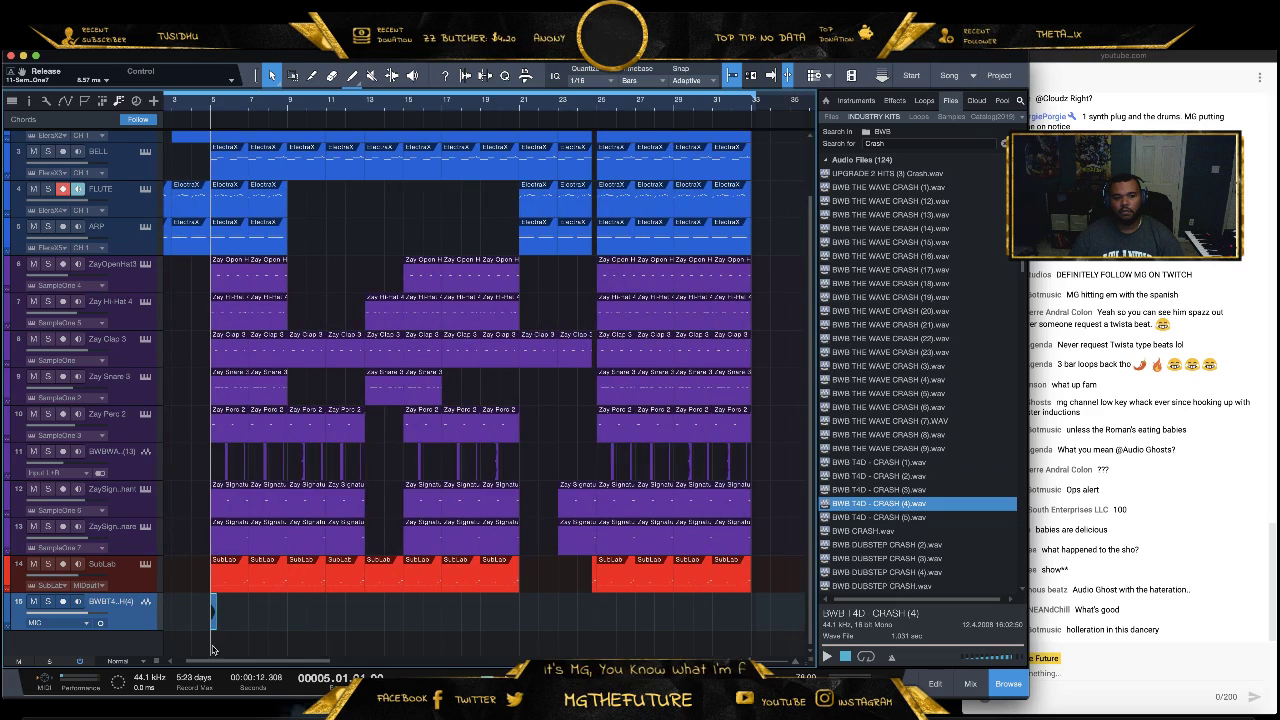
drag(214, 620, 293, 625)
drag(291, 615, 455, 628)
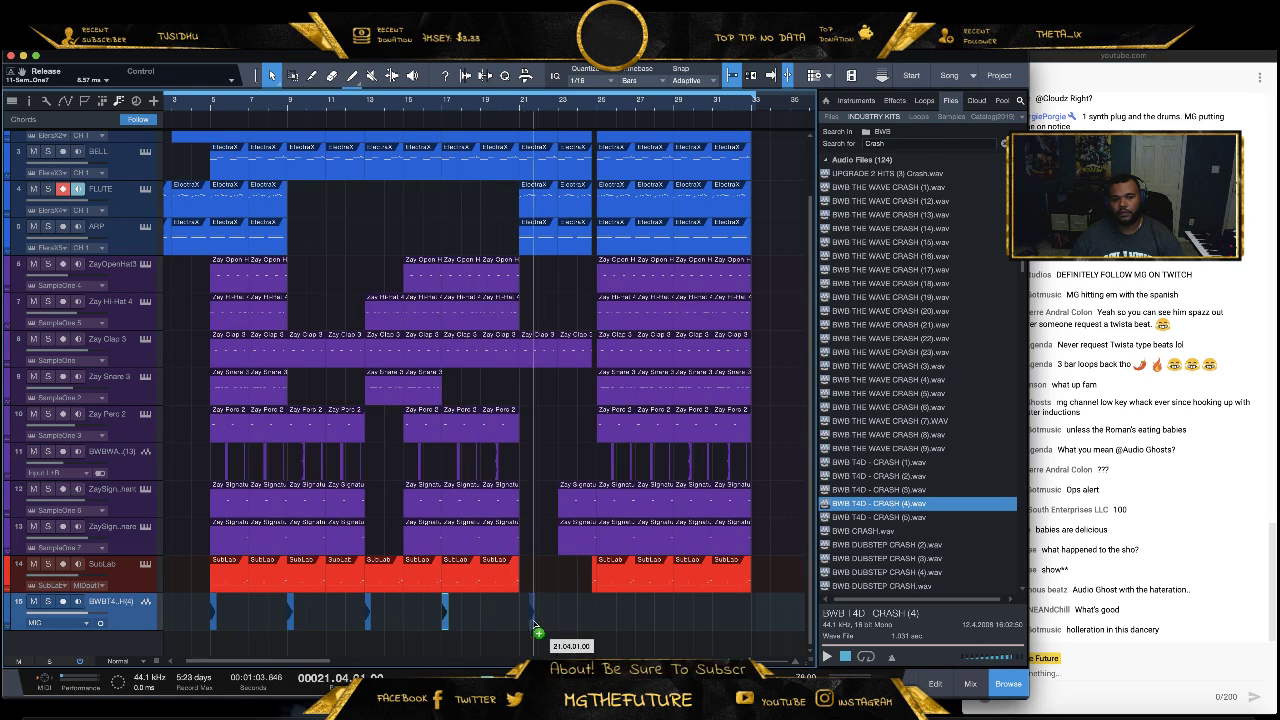
drag(524, 627, 628, 626)
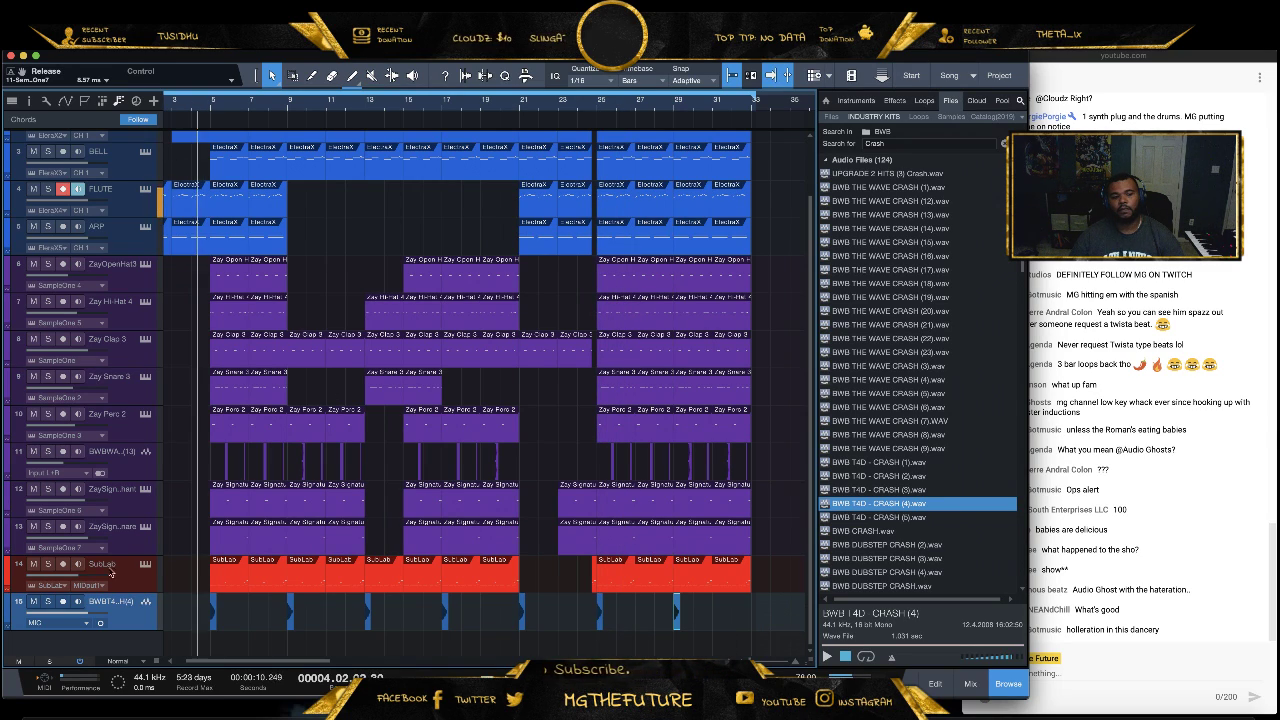
Name the crash channel FX Crash and set its input gain to -6.0 dB and its volume to -5.6 dB in the mixer
key(F3)
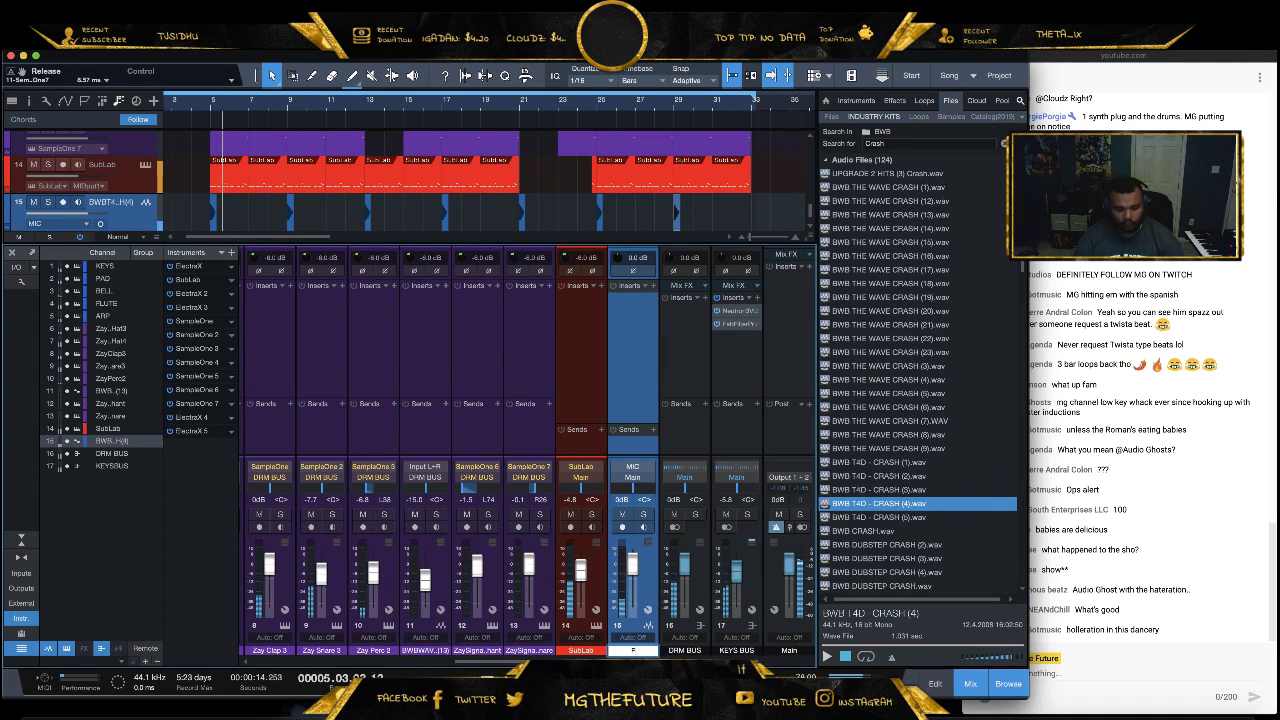
text(X_C)
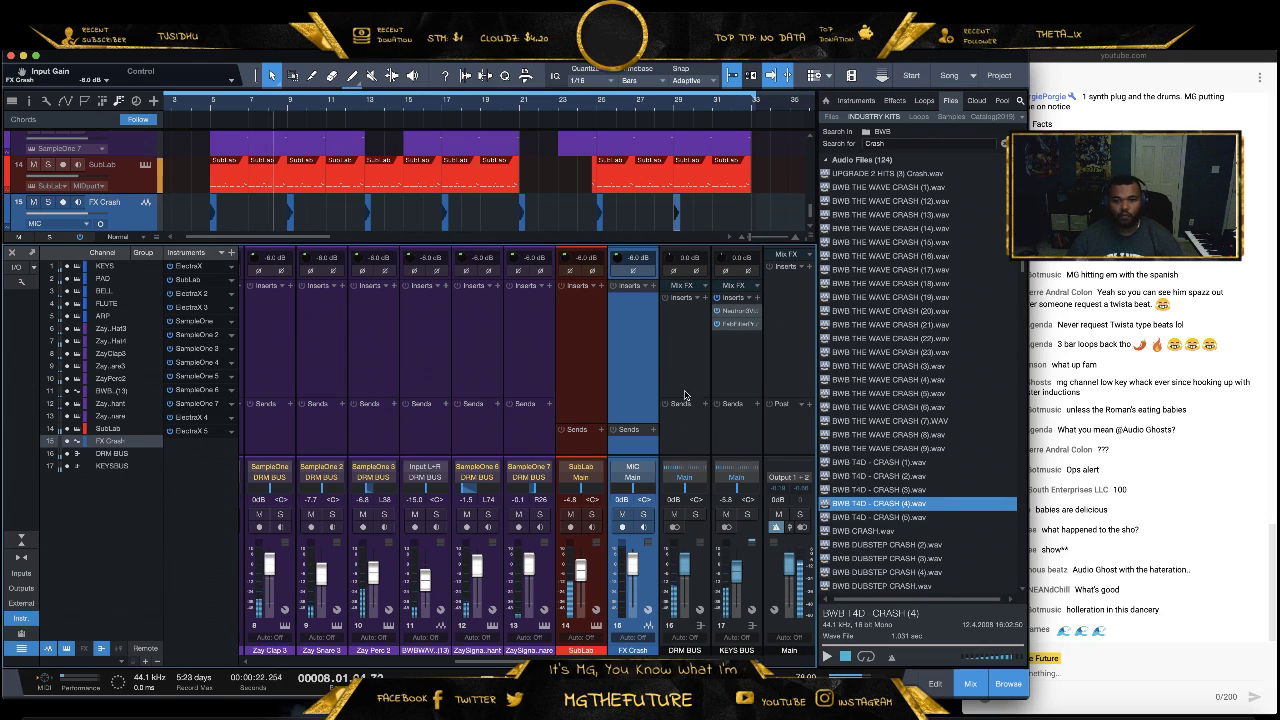
click(970, 683)
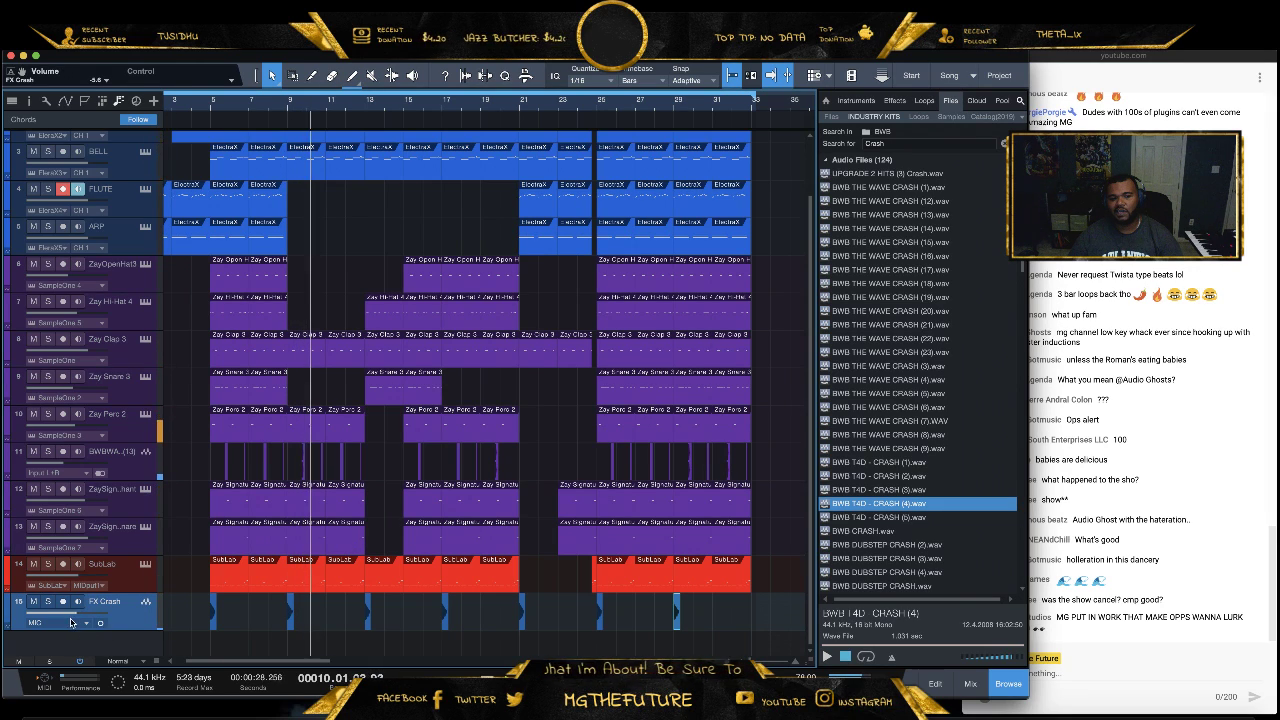
click(970, 683)
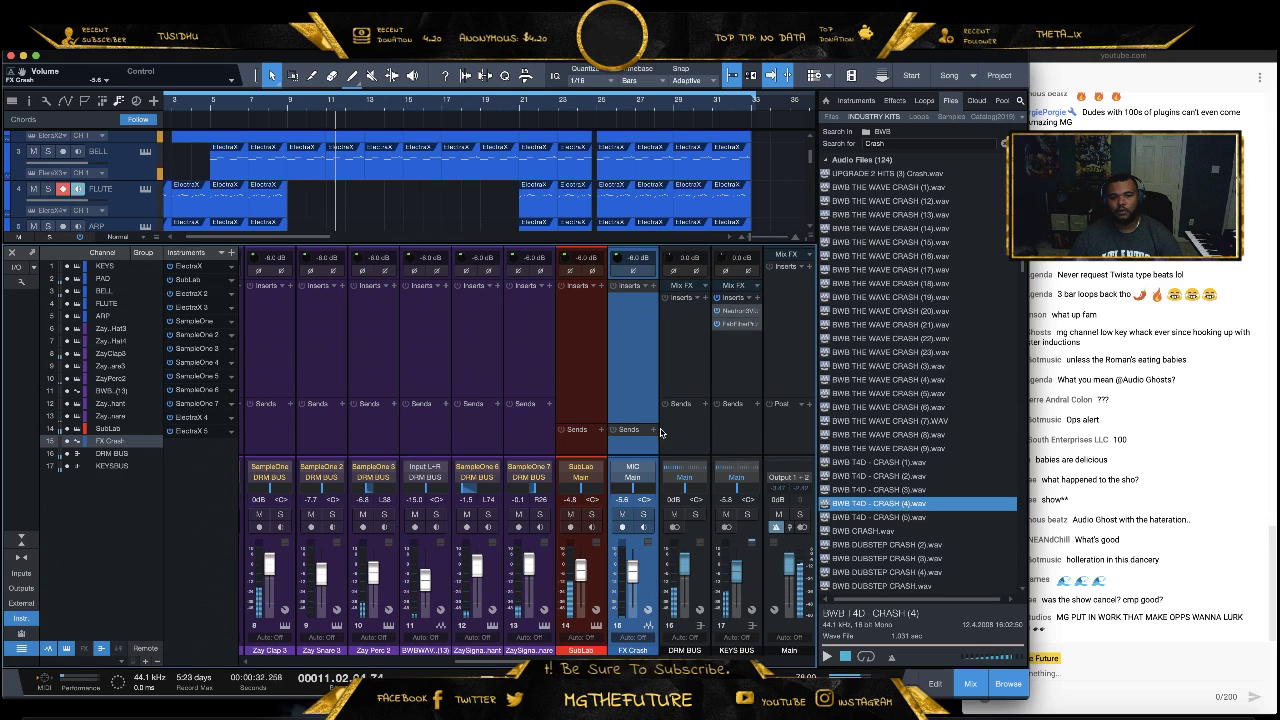
click(654, 430)
click(717, 513)
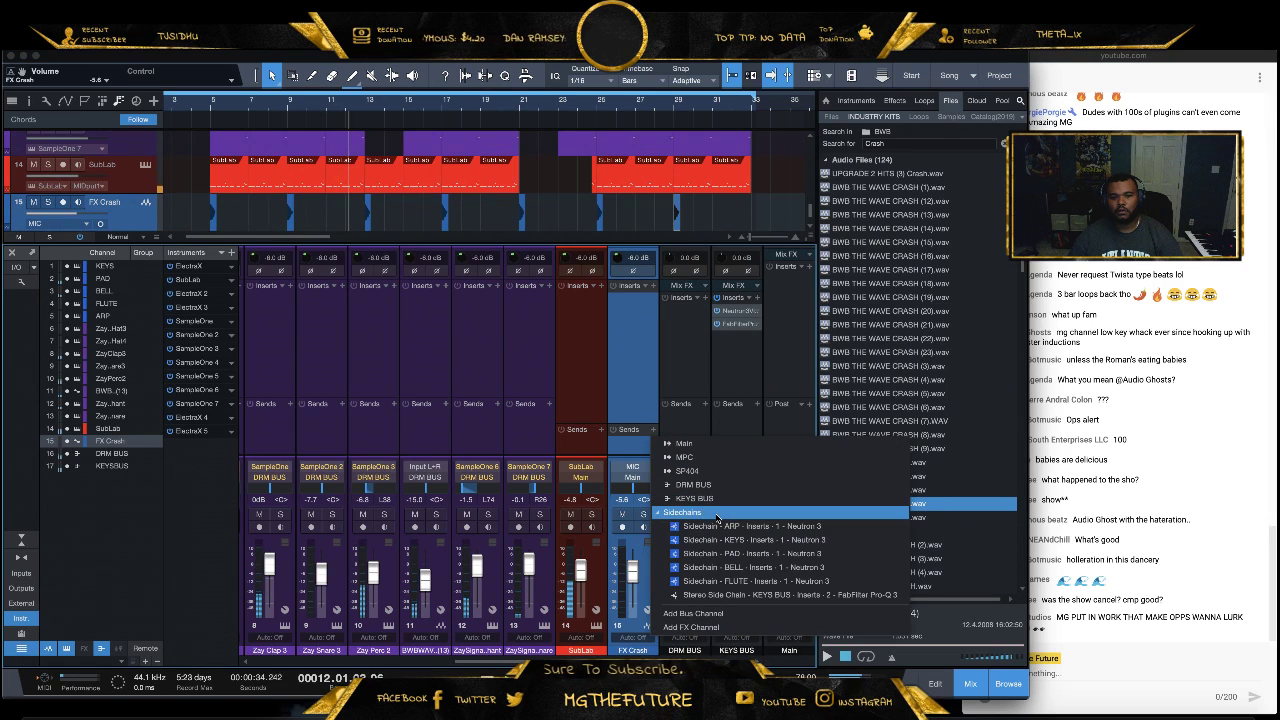
click(636, 426)
click(654, 430)
click(654, 430)
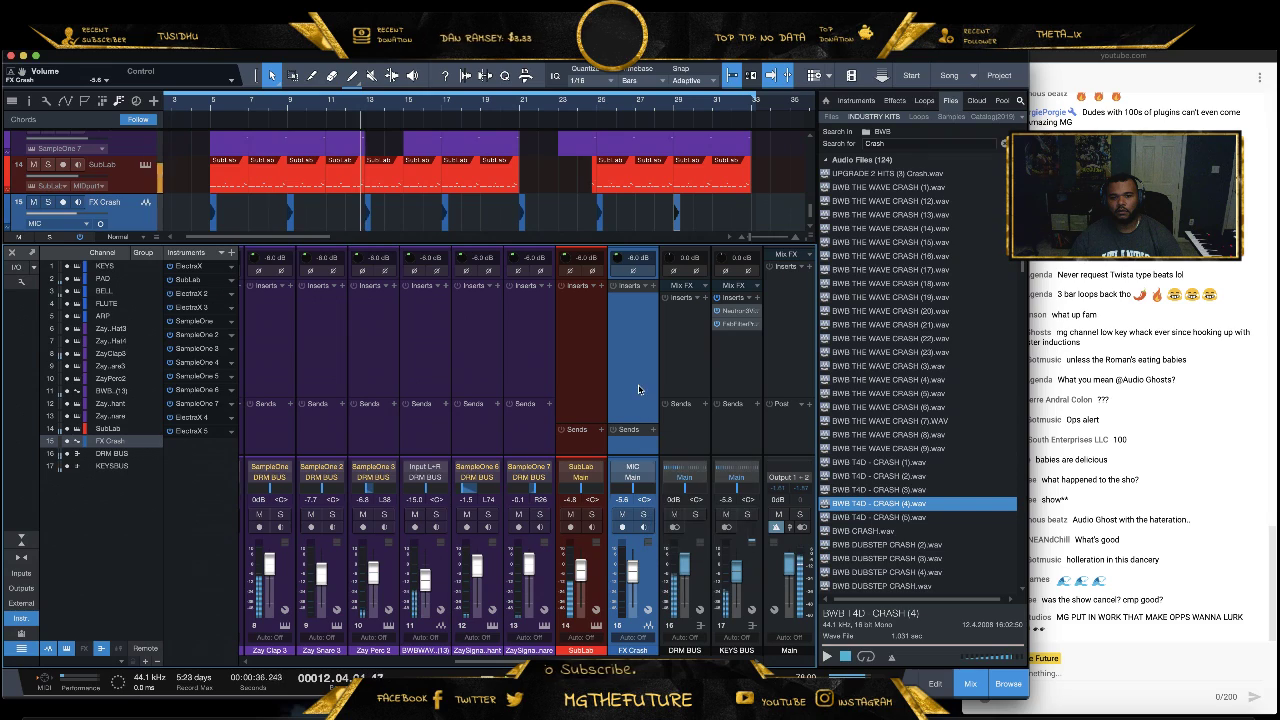
Add an FX channel as a send on FX Crash, named DELAY and coloured lime green
click(654, 430)
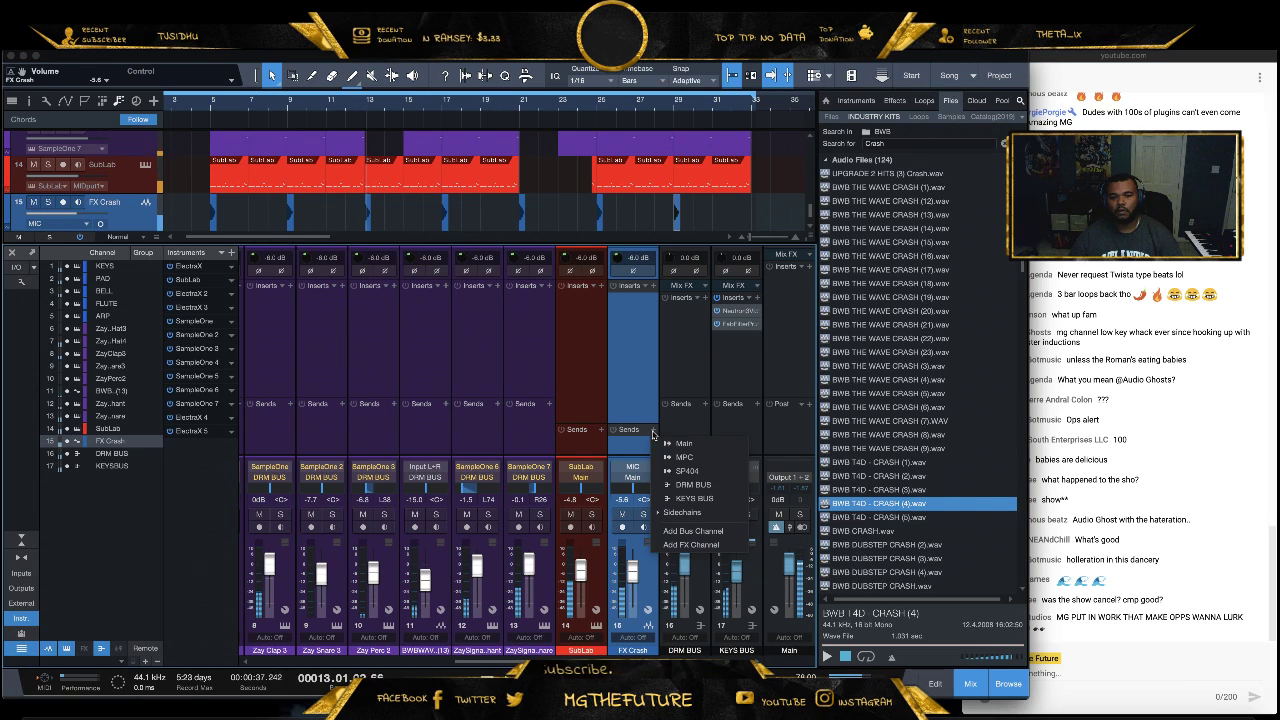
click(700, 546)
click(684, 650)
right_click(686, 652)
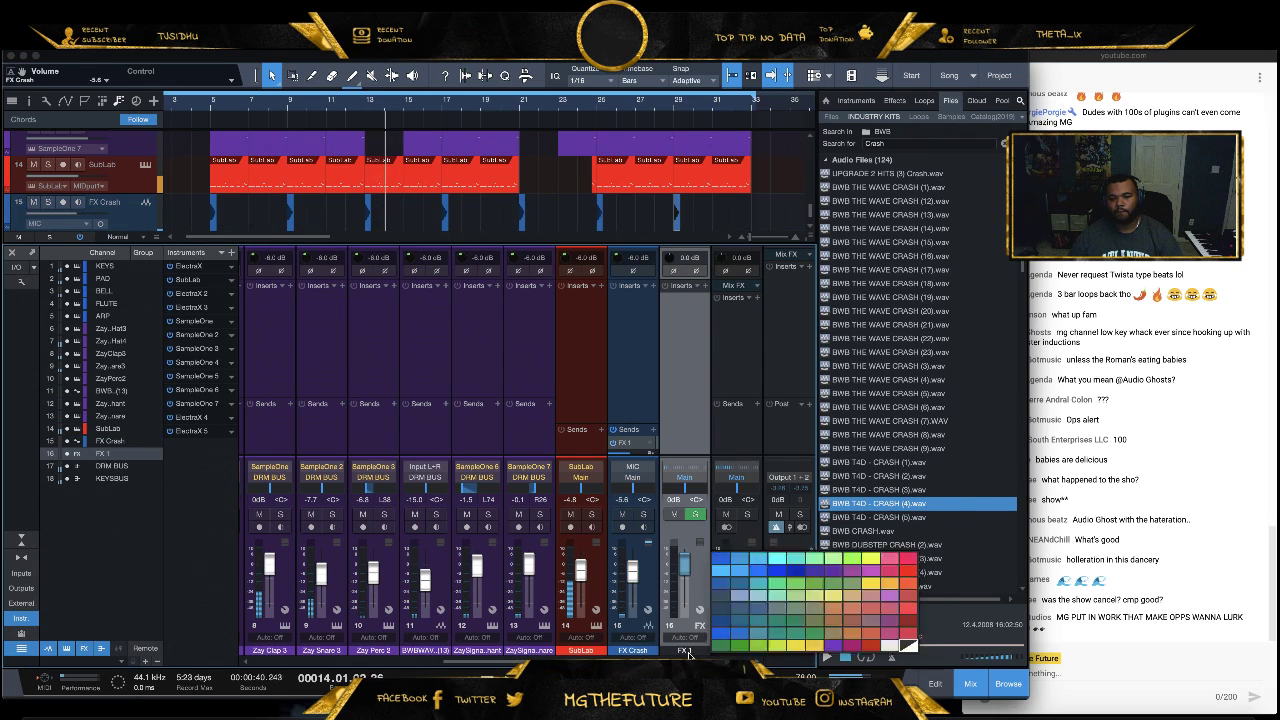
key(Escape)
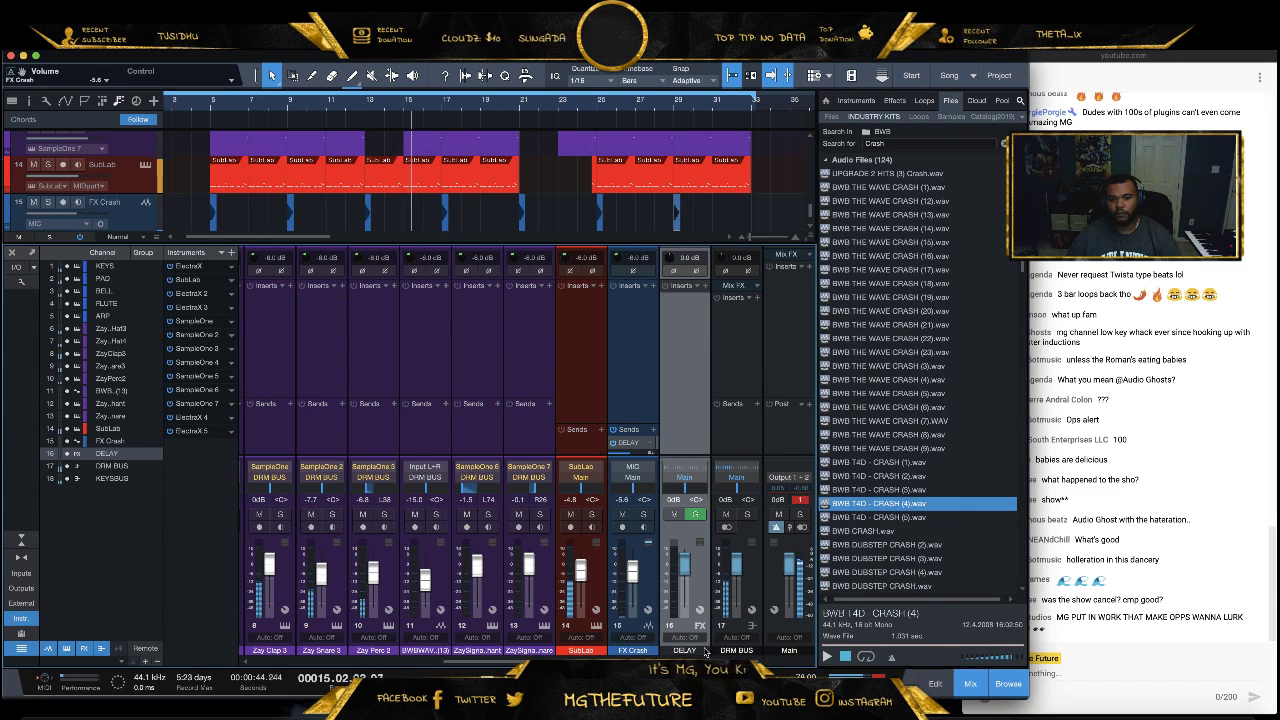
right_click(706, 652)
click(843, 557)
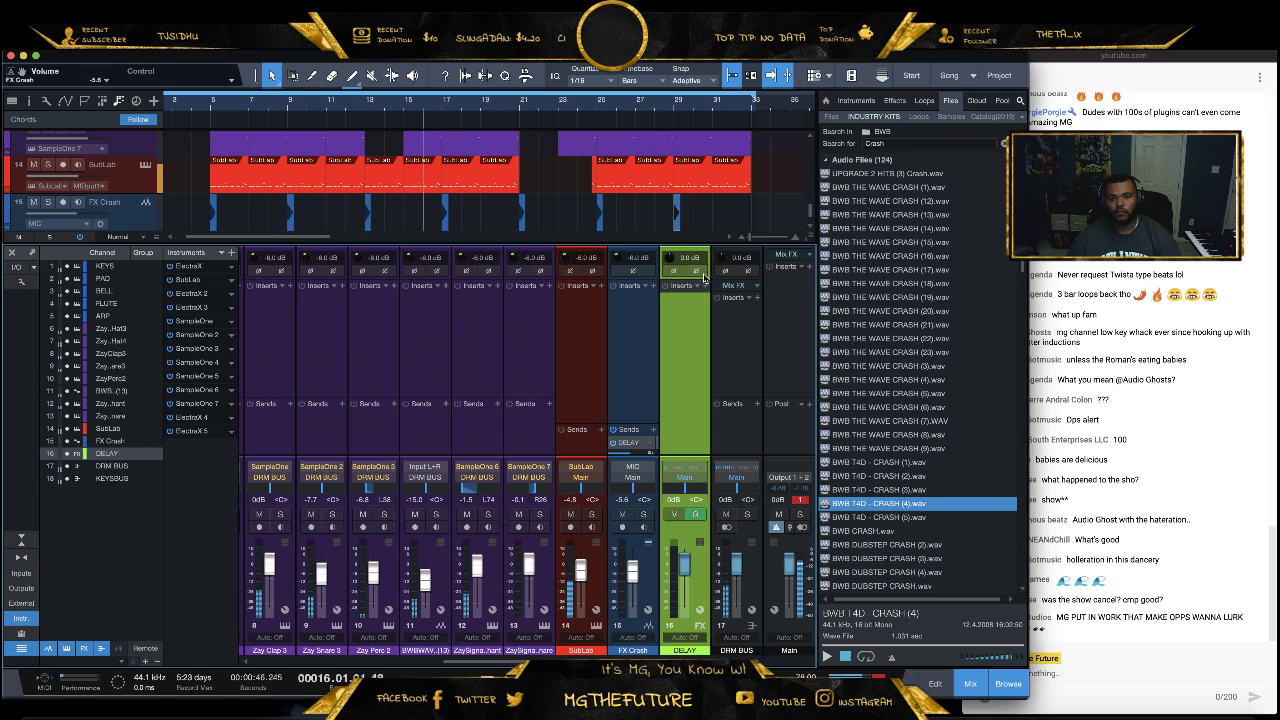
Insert the ValhallaDelay plug-in on the DELAY channel
click(704, 278)
key(Escape)
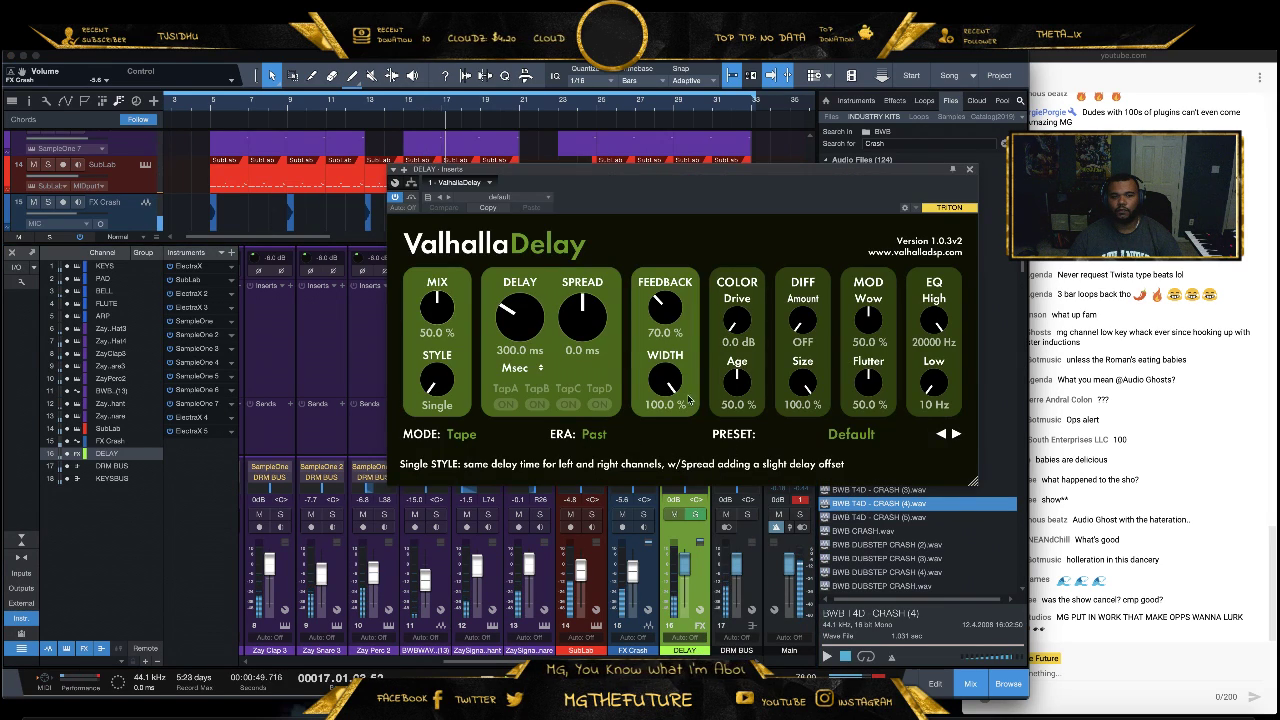
click(838, 440)
mouse_move(880, 573)
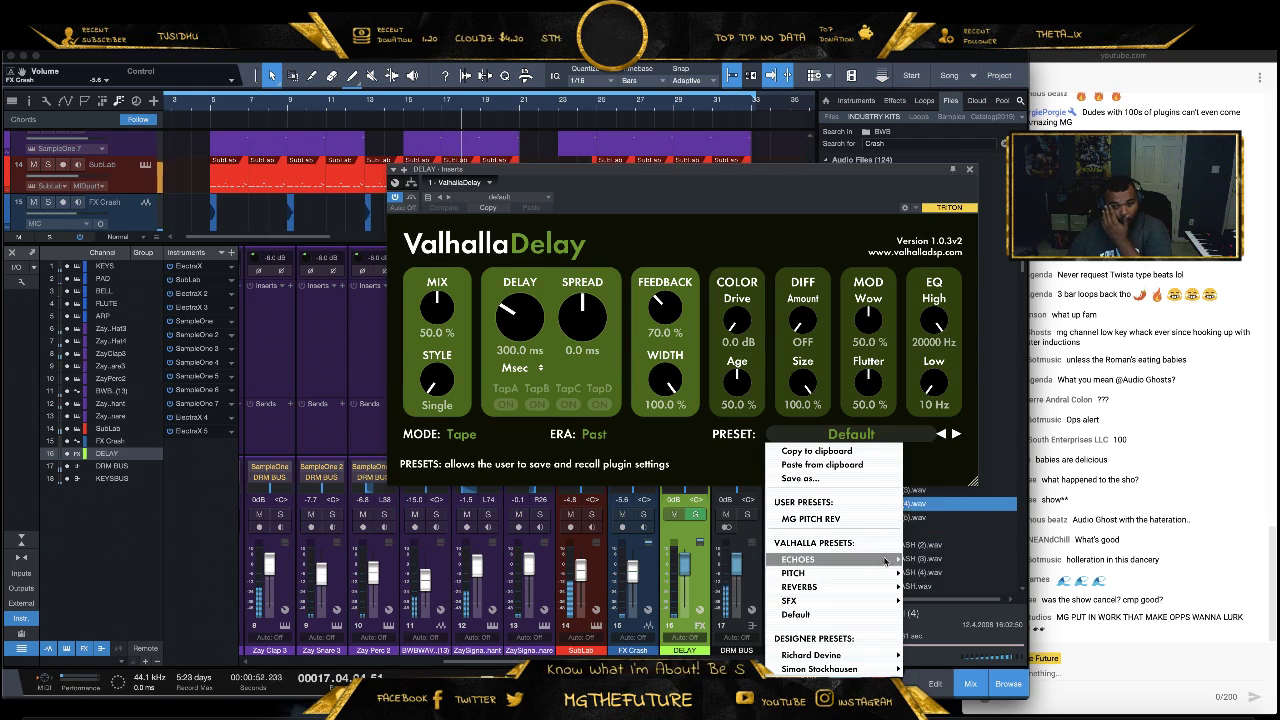
click(1210, 537)
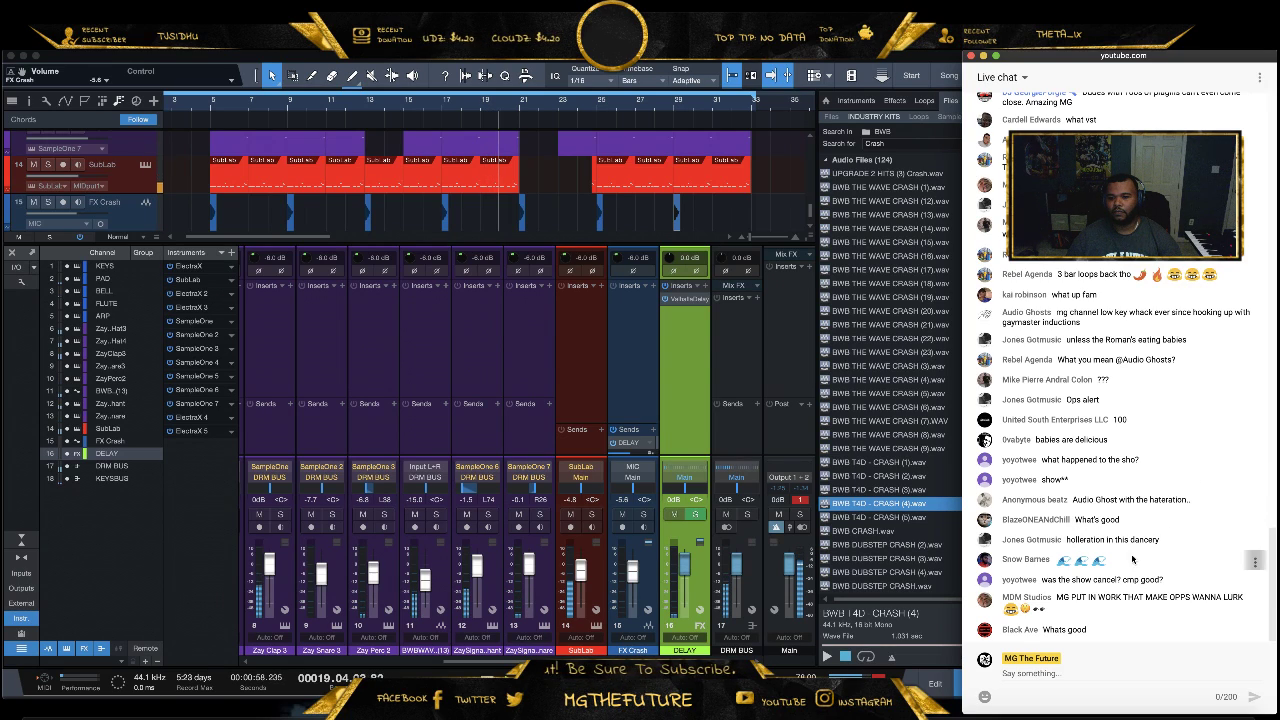
click(668, 343)
click(1139, 444)
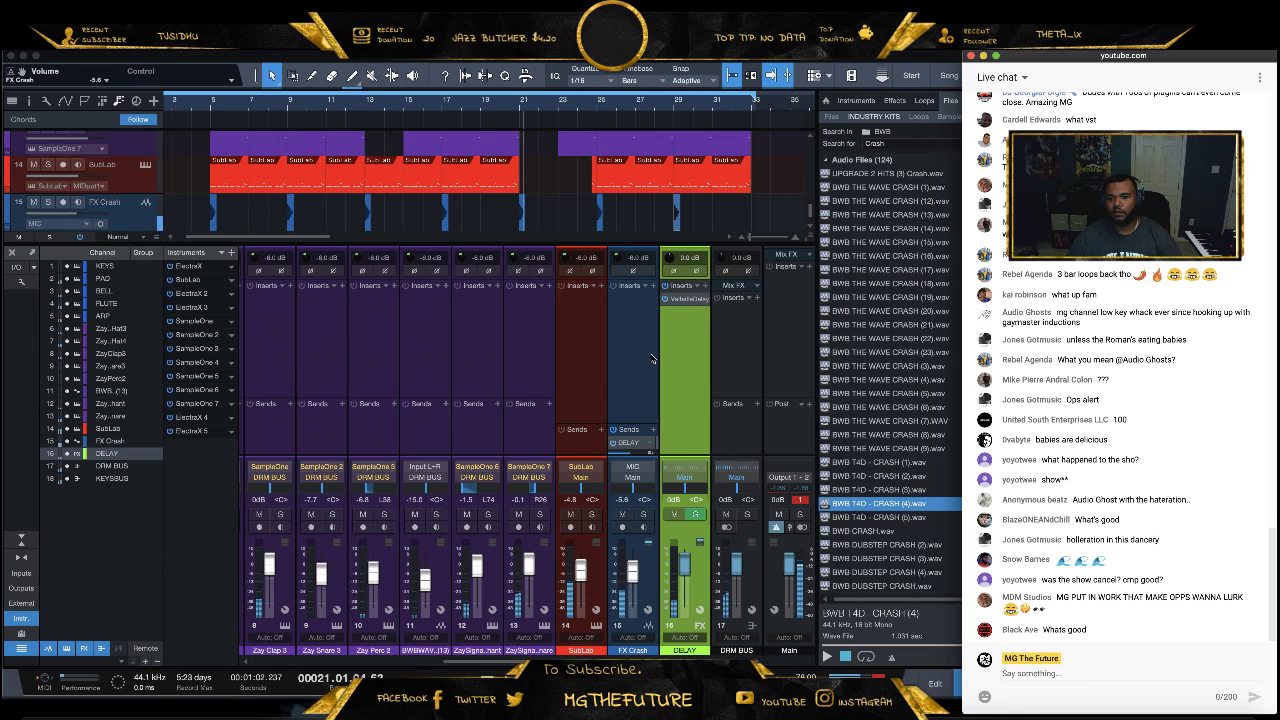
Load the TAPE-Eighth-note Delay preset in the DELAY channel's ValhallaDelay and close the plug-in
click(679, 354)
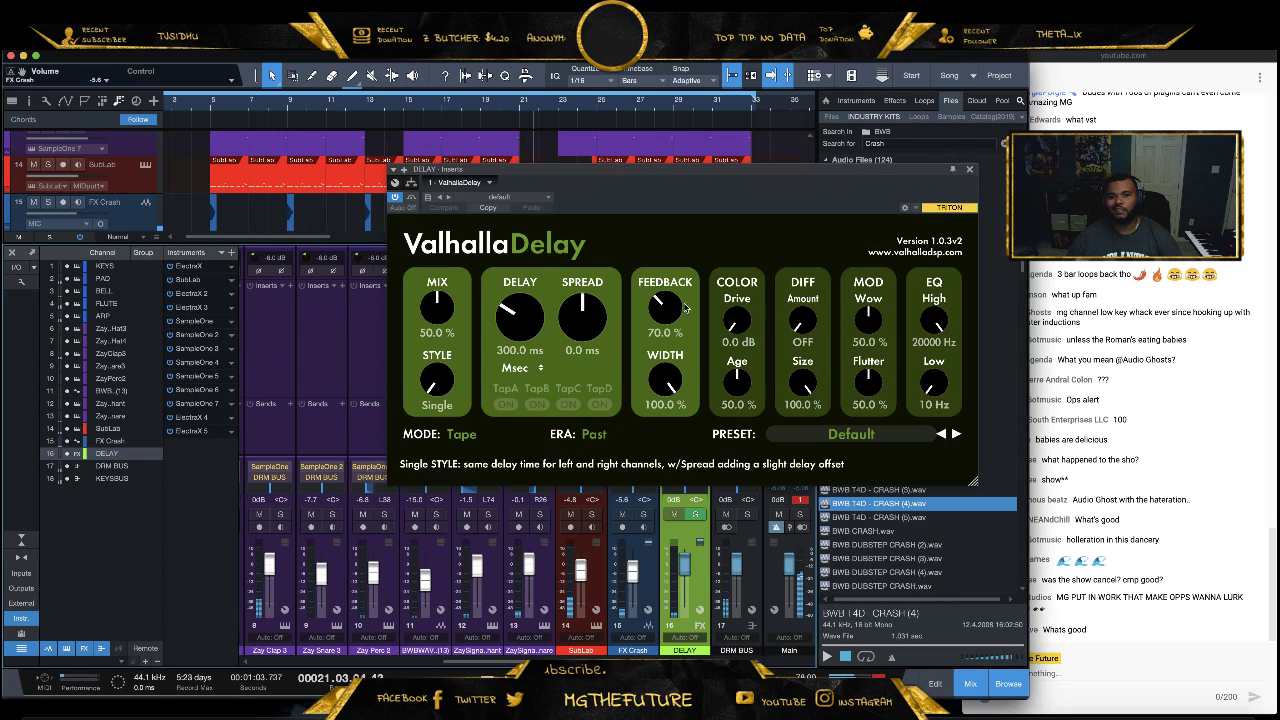
click(856, 436)
mouse_move(880, 558)
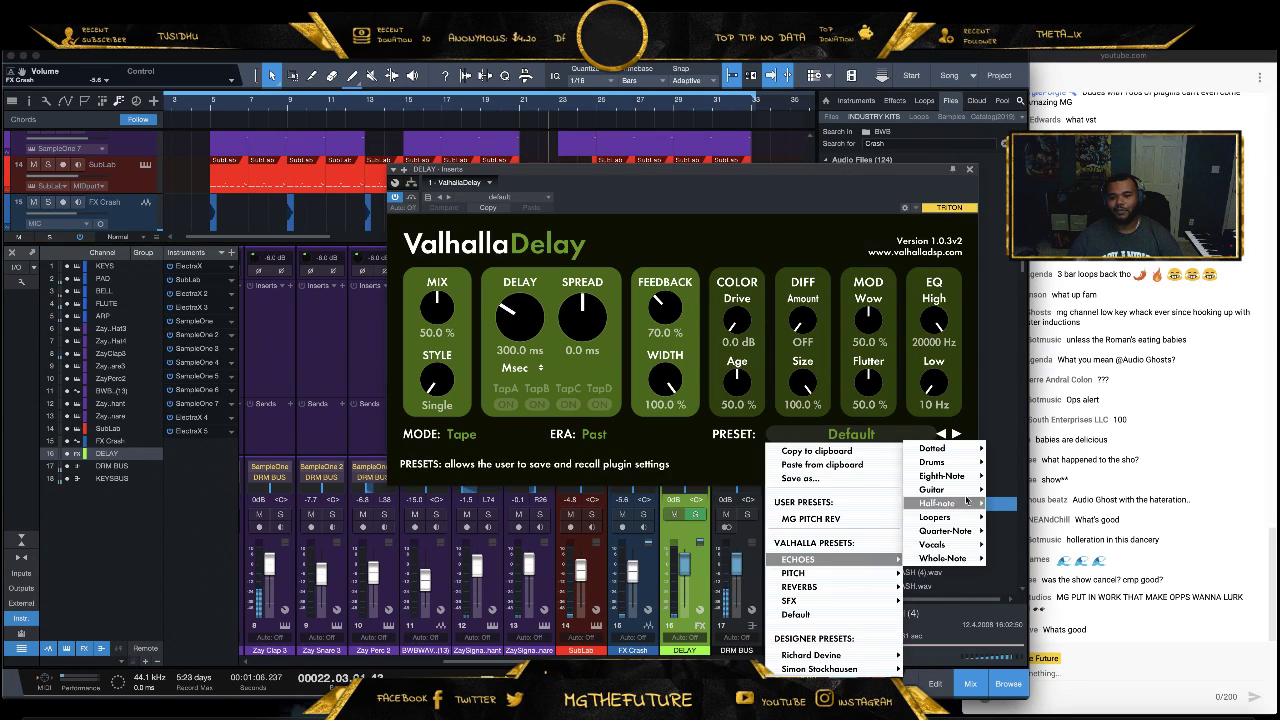
mouse_move(951, 510)
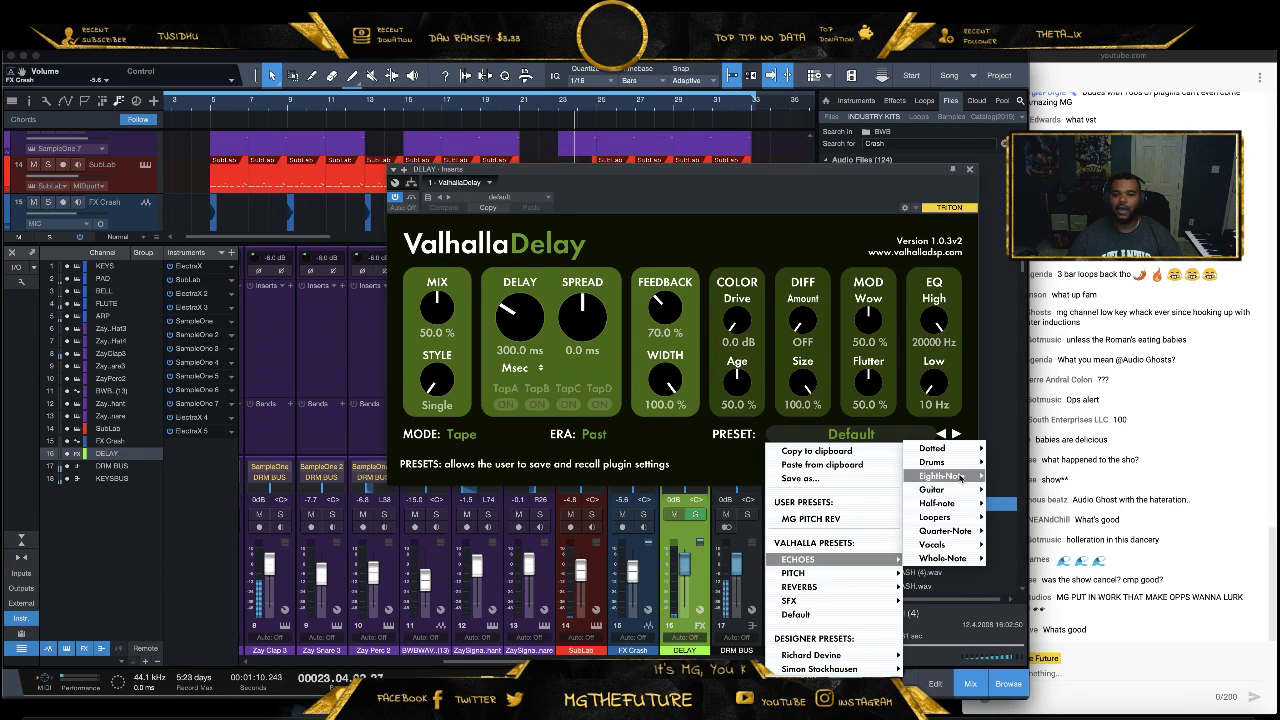
mouse_move(950, 476)
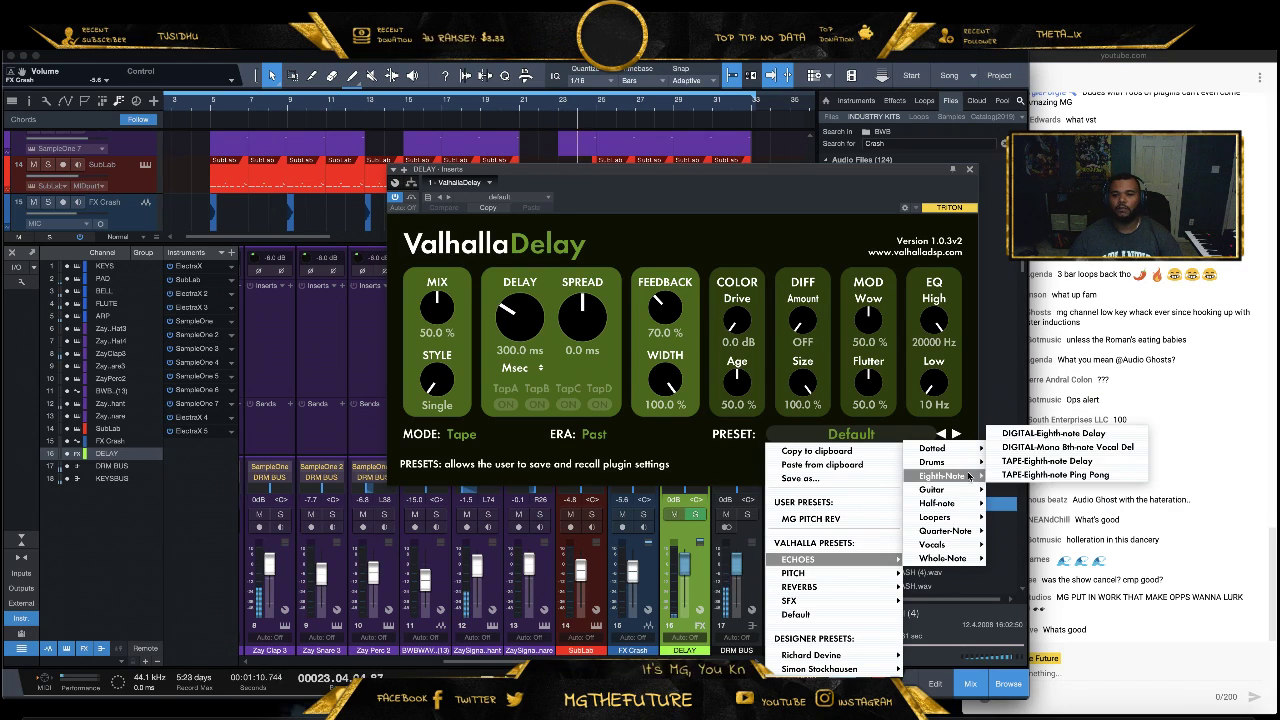
click(1089, 462)
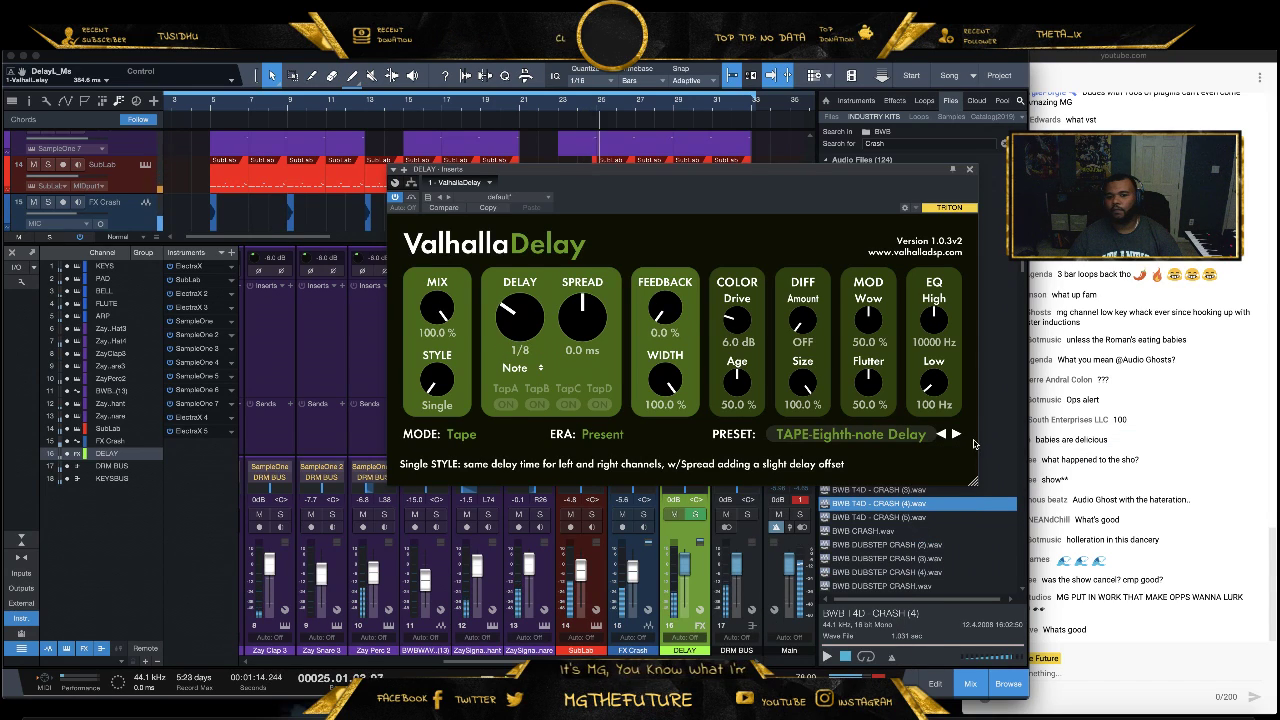
click(969, 170)
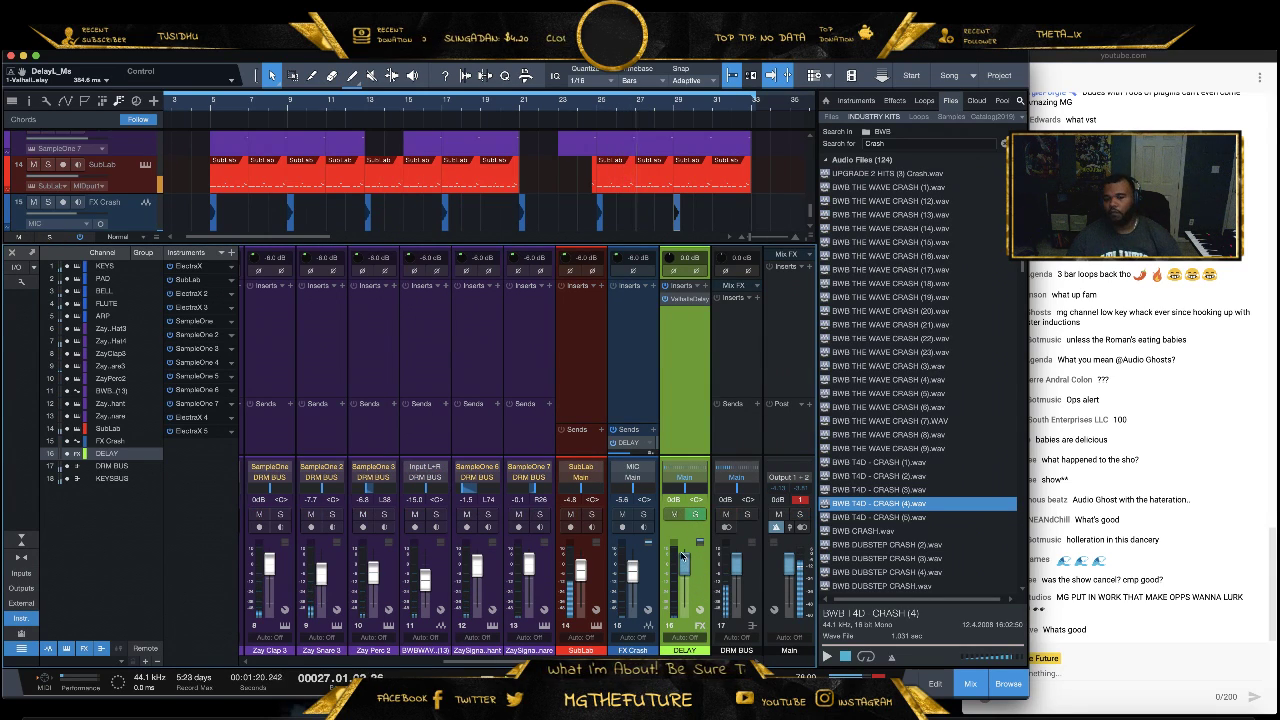
Add an FX channel as a send on DRM BUS, named REVERB and coloured lime green
drag(650, 661, 566, 661)
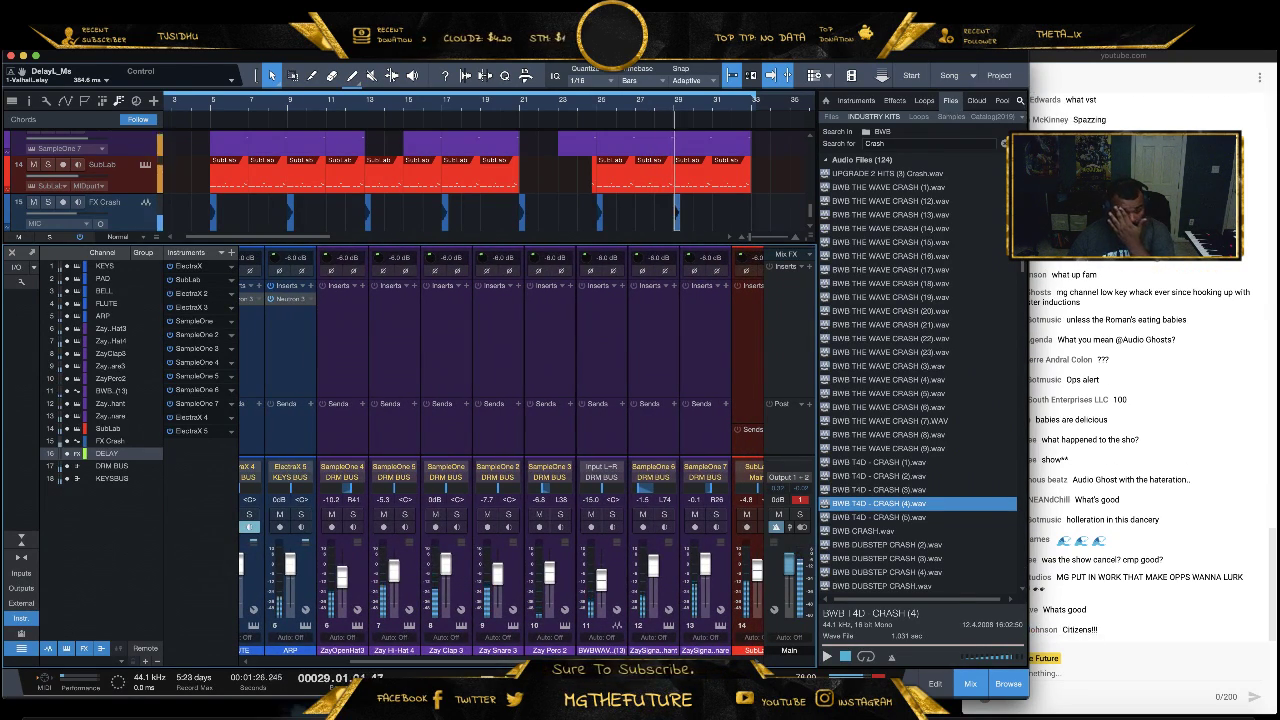
drag(570, 661, 700, 658)
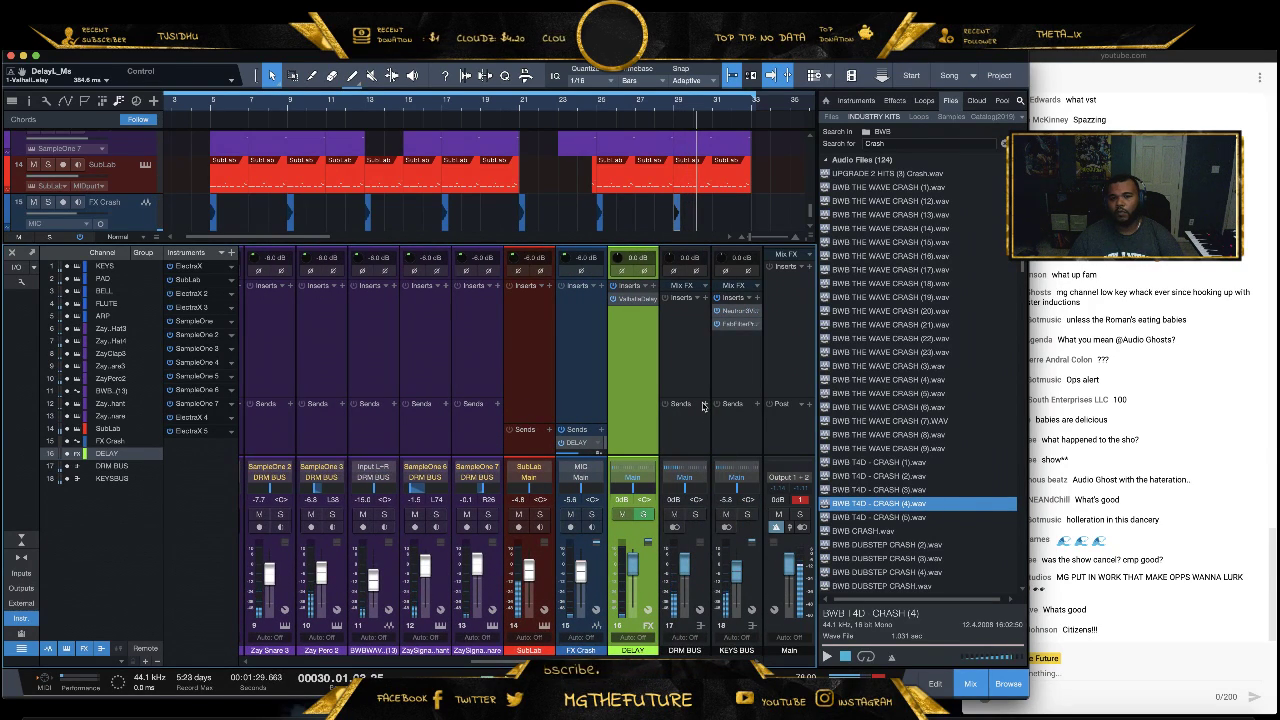
click(705, 404)
click(758, 516)
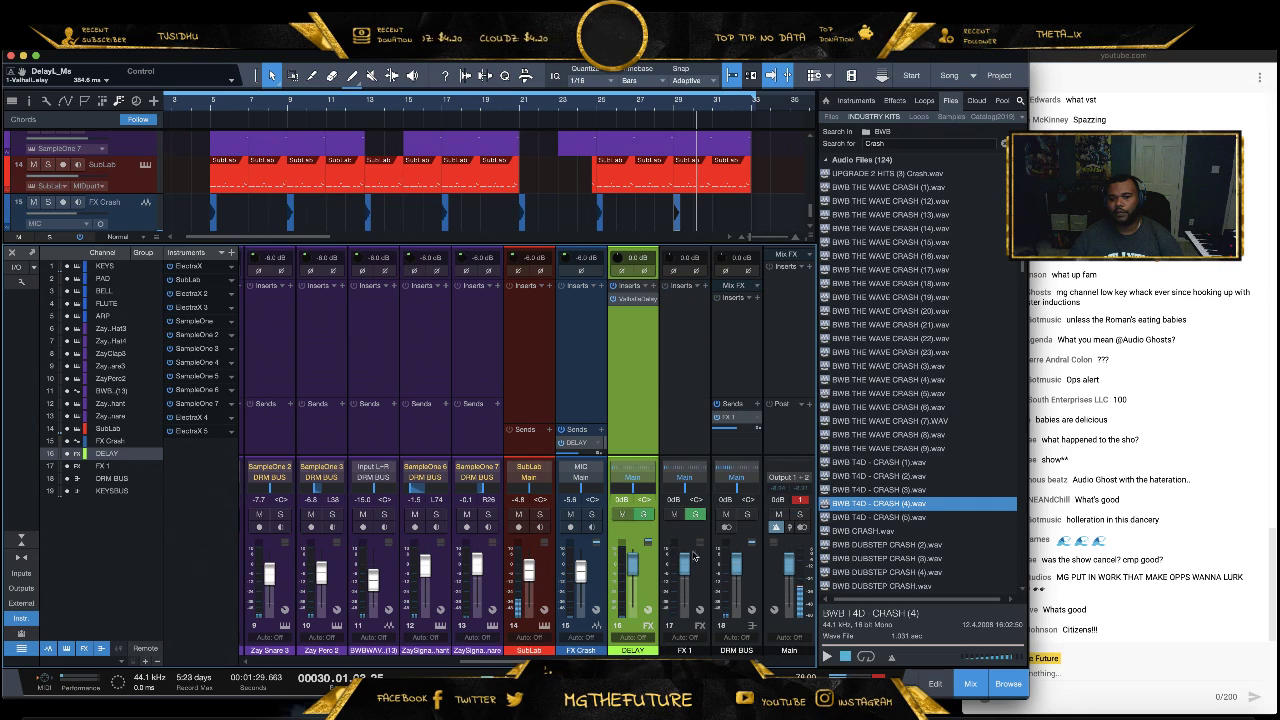
double_click(686, 650)
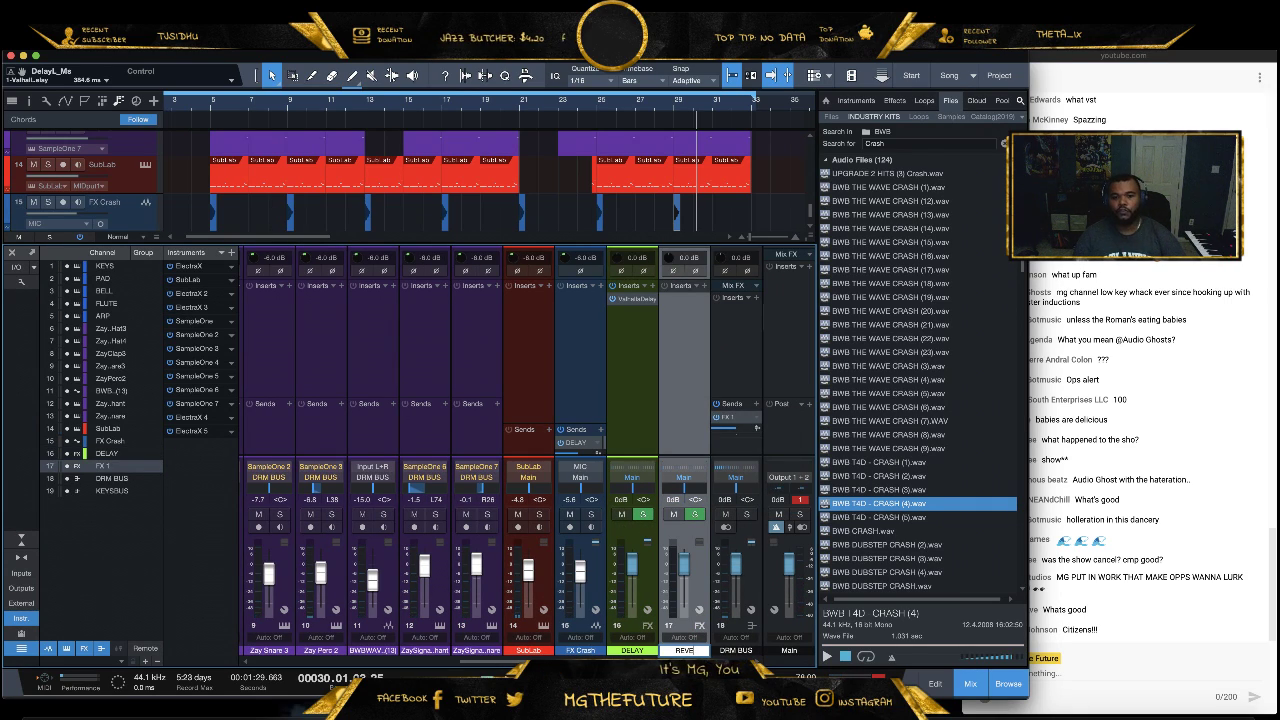
click(705, 651)
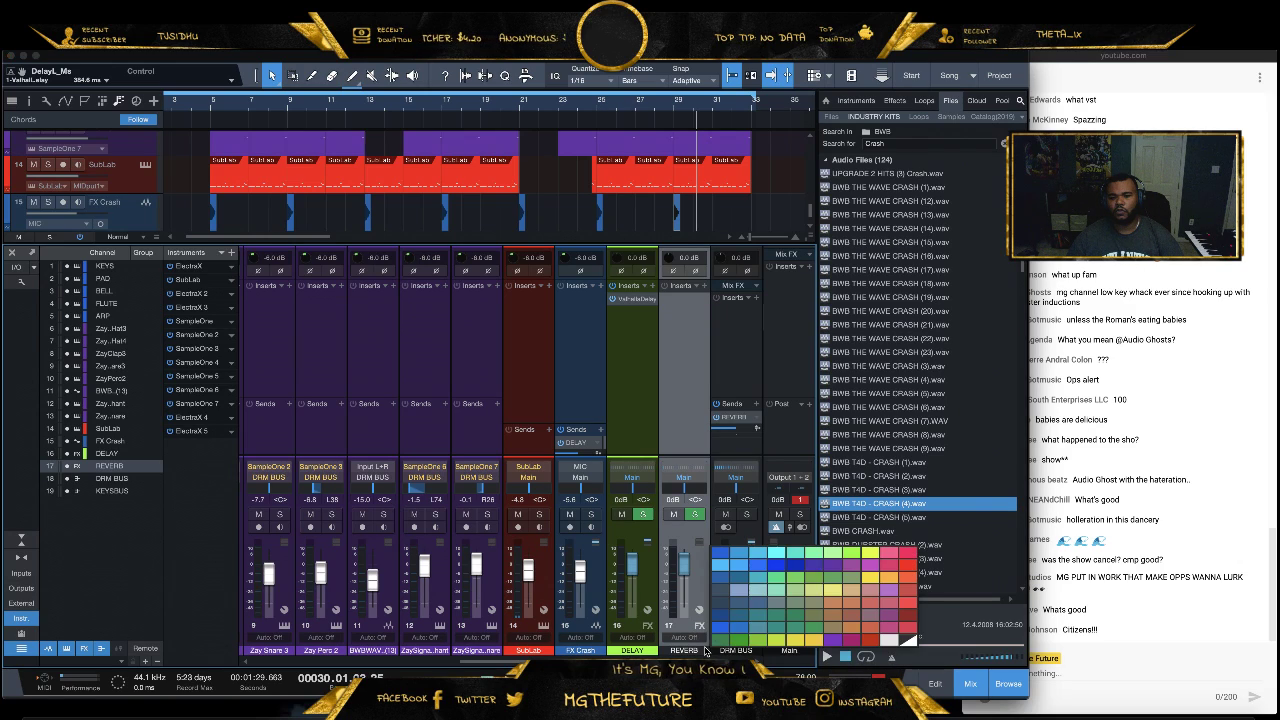
click(858, 553)
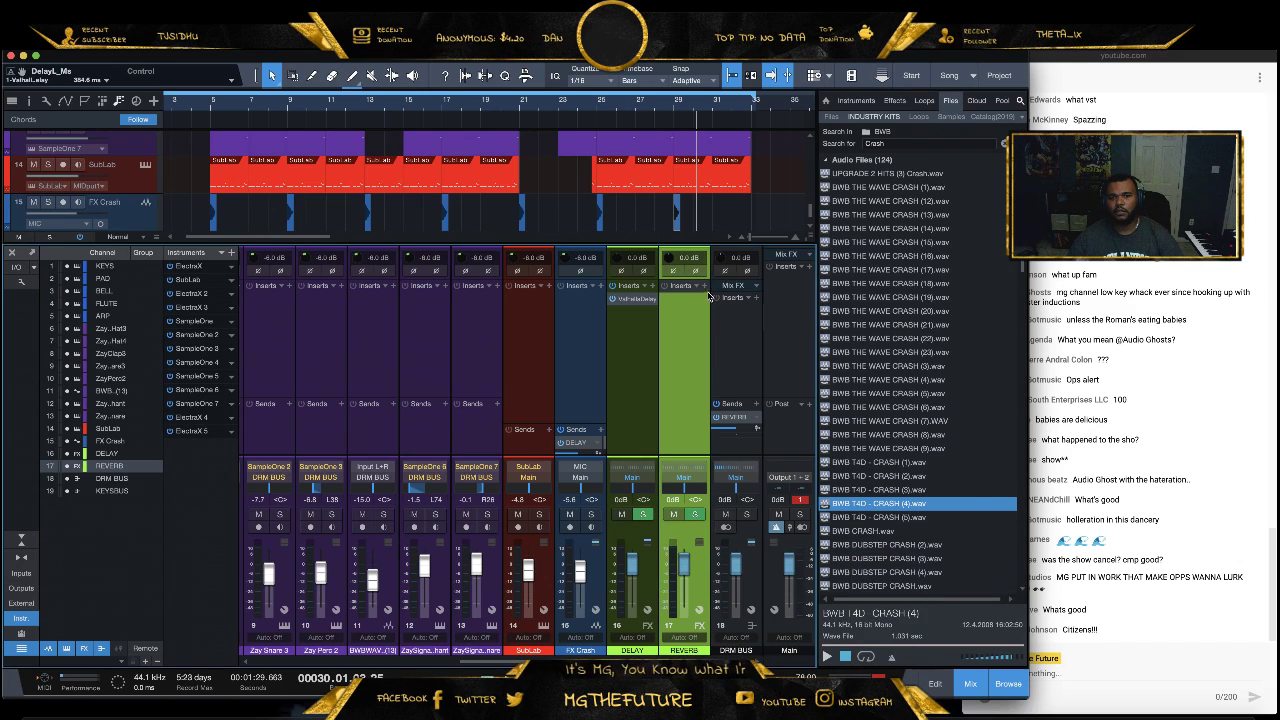
Insert ValhallaVintageVerb on the REVERB channel, load the Large Wood Room preset and close the plug-in
click(704, 286)
click(780, 634)
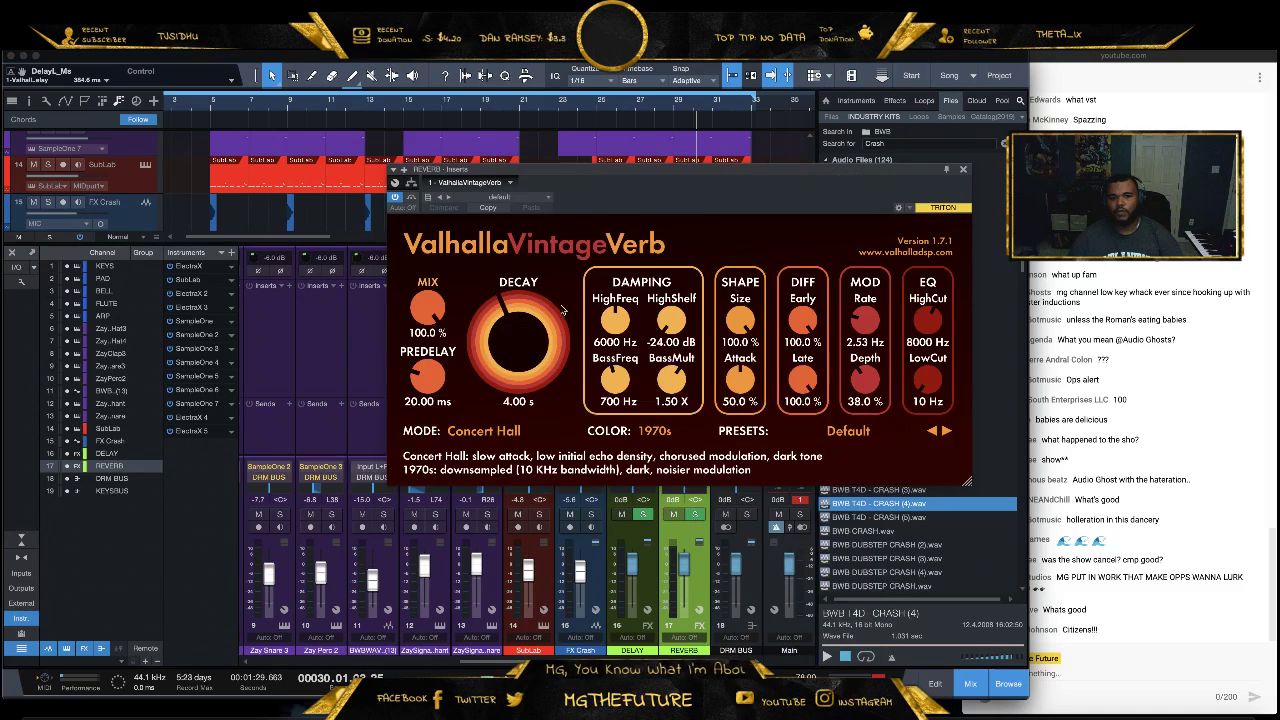
click(925, 443)
mouse_move(850, 360)
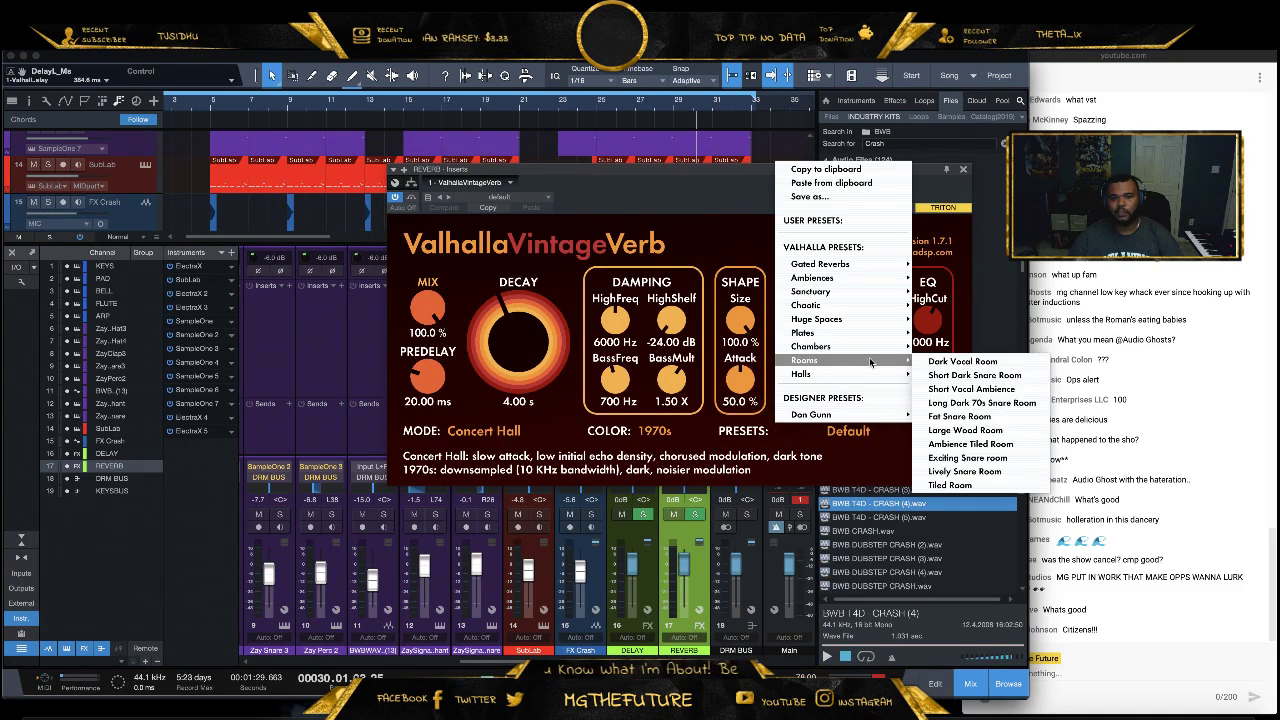
click(1020, 432)
click(965, 171)
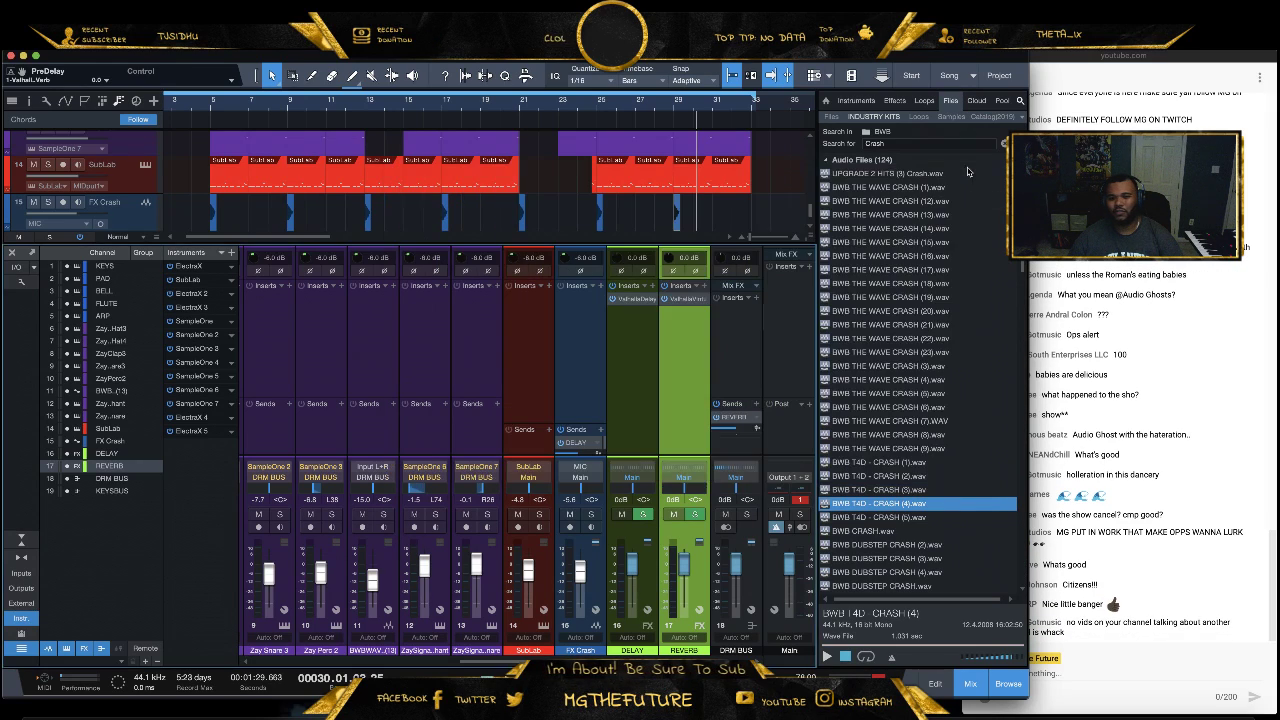
Set the REVERB send on DRM BUS to -43.9 dB and add a REVERB send at -28.4 dB on KEYS BUS
drag(734, 430, 714, 436)
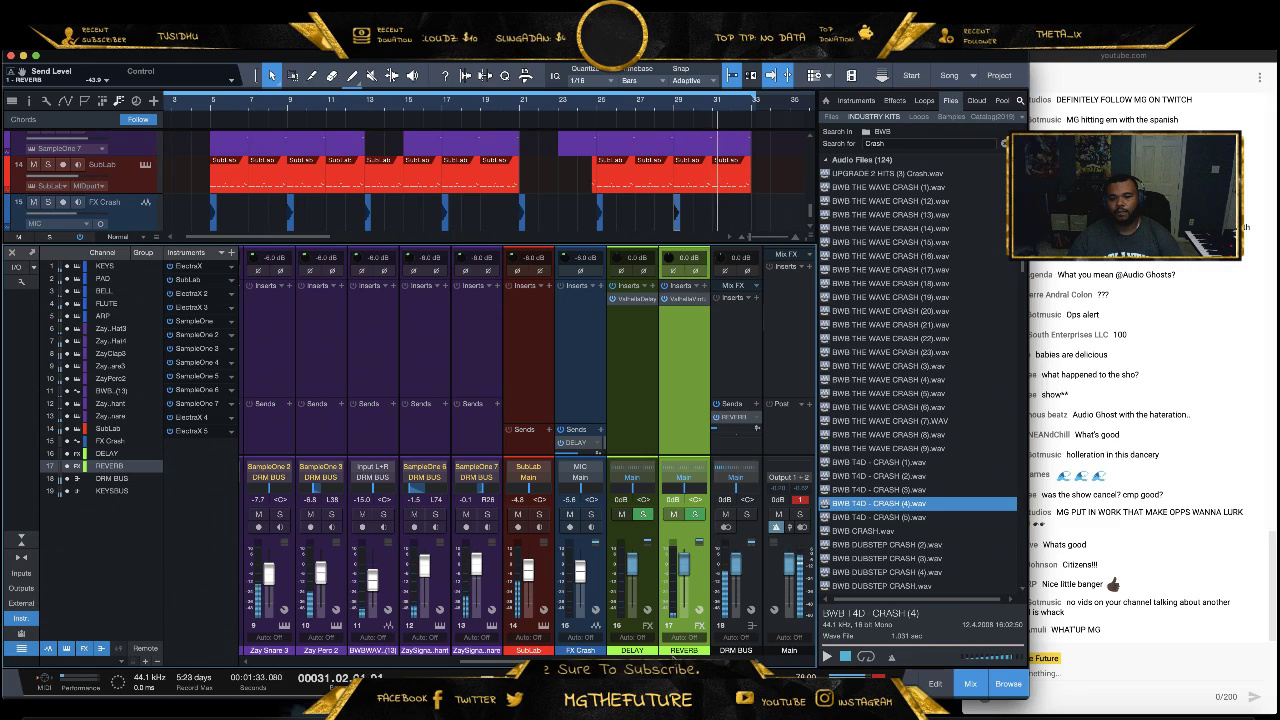
scroll(720, 470, right, 1)
click(758, 404)
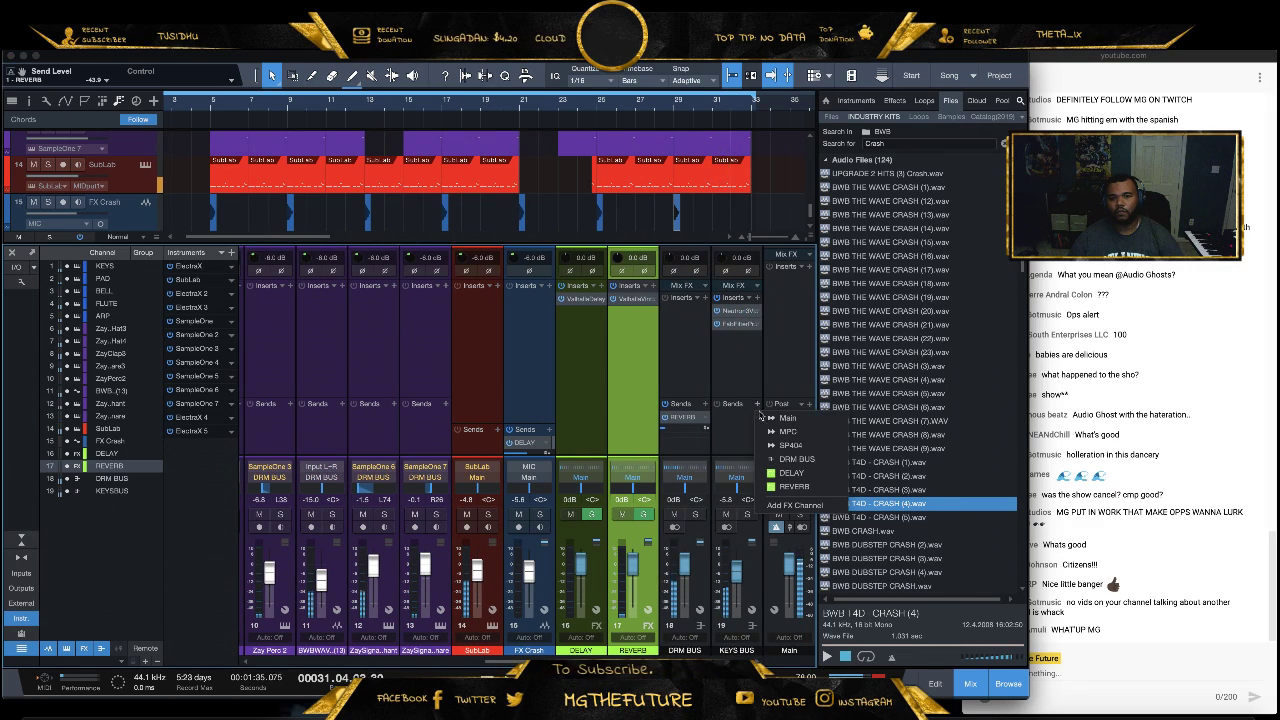
click(784, 470)
drag(734, 433, 755, 427)
Add a DELAY send at -34.2 dB on KEYS BUS and close the mixer
click(758, 404)
click(784, 470)
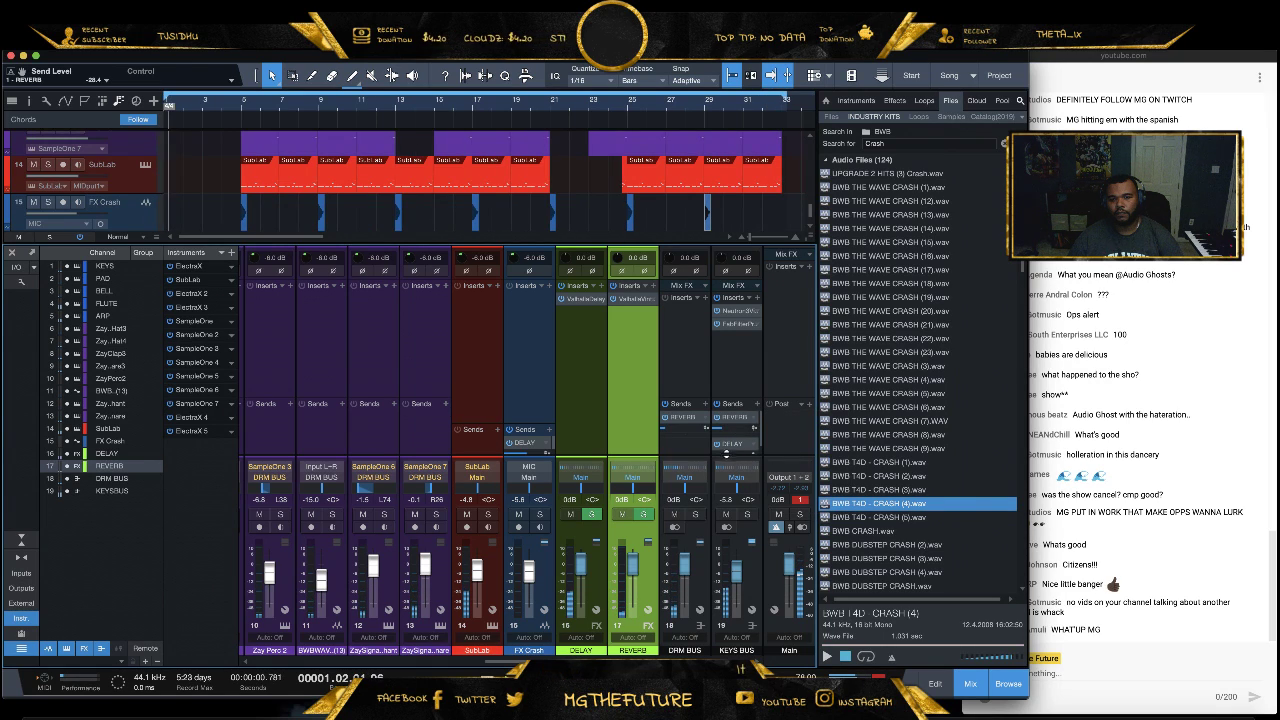
drag(728, 452, 718, 457)
click(966, 685)
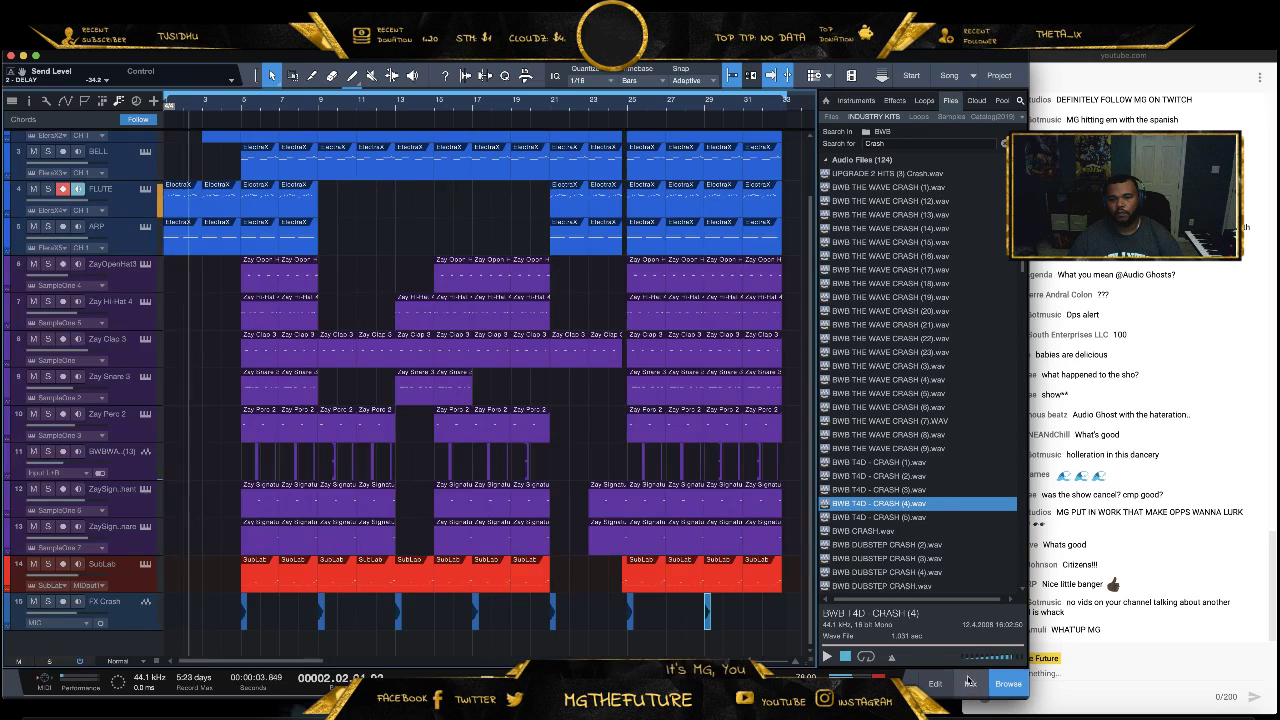
Search the BWB samples for SFX and place BIGWHITE SFX 13.wav on a new track below FX Crash, just after bar 3
click(949, 148)
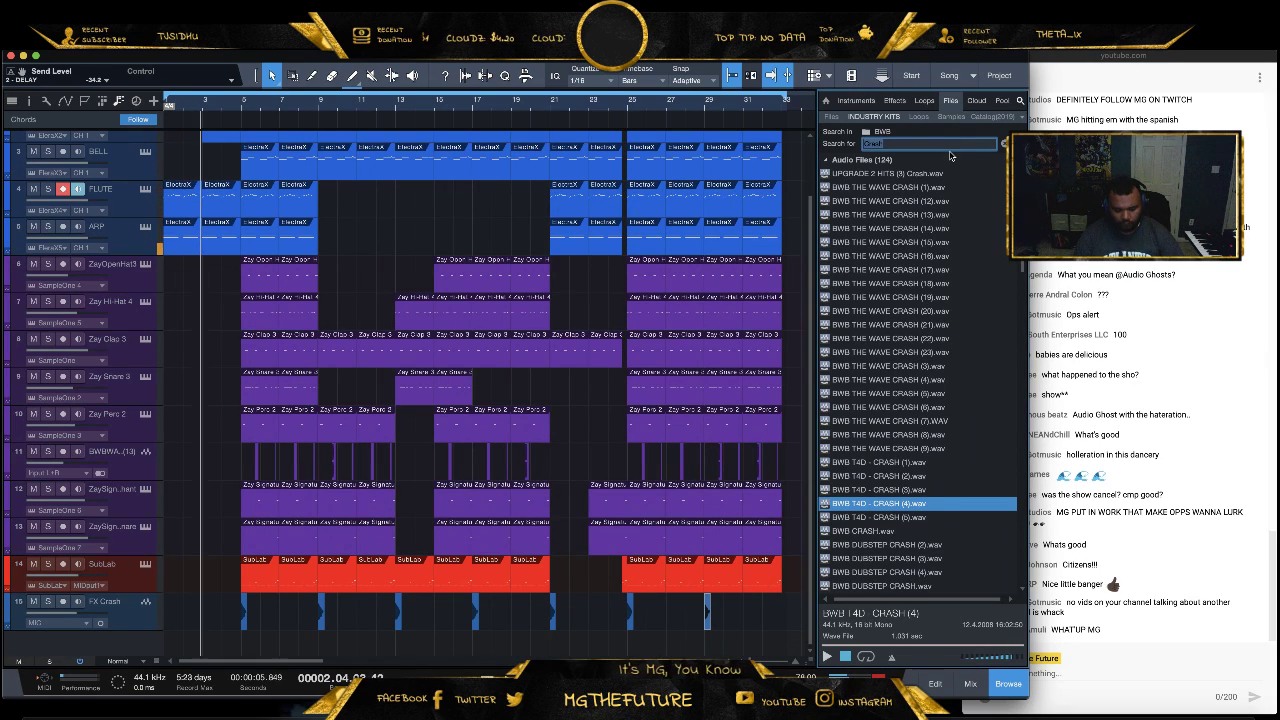
text(SFX)
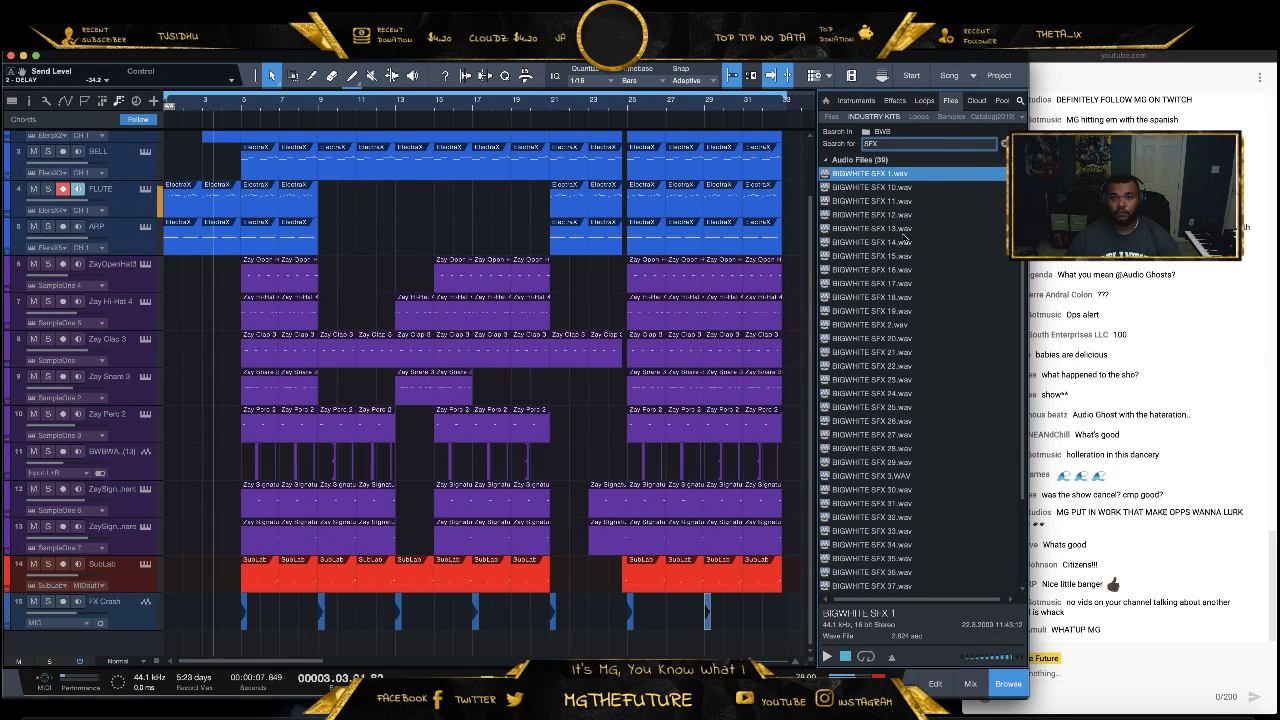
click(870, 228)
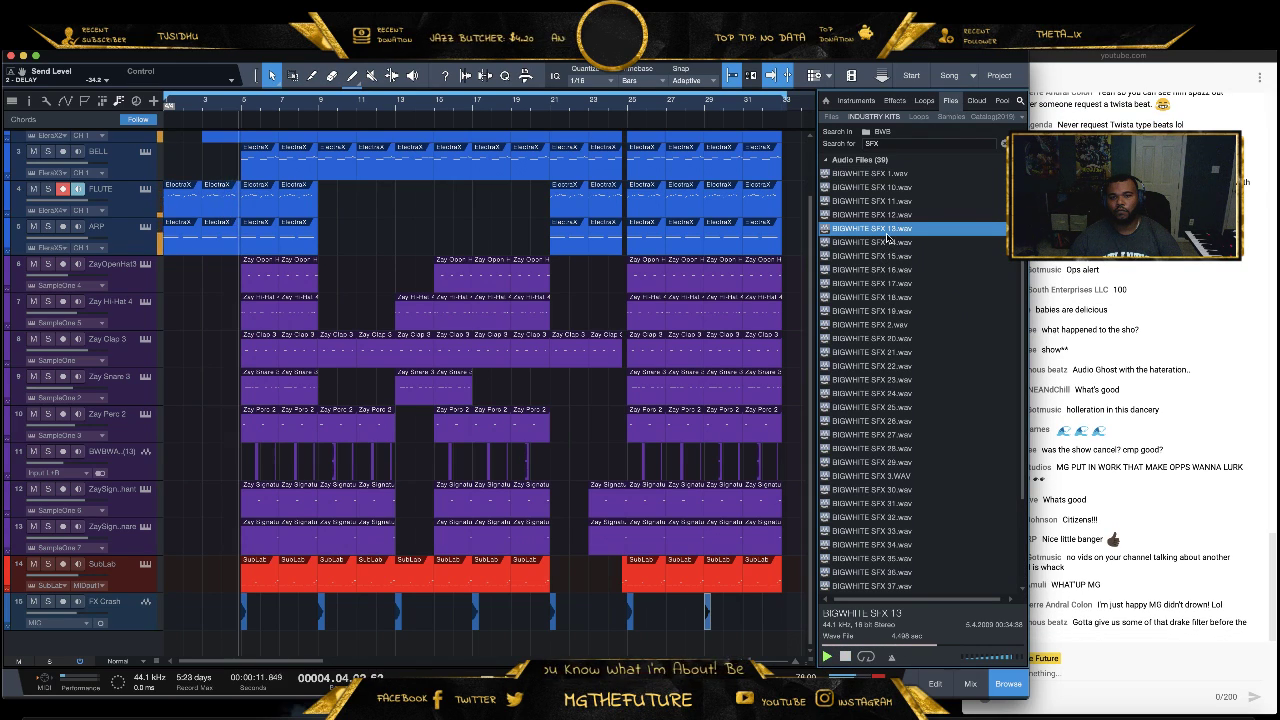
drag(885, 229, 240, 648)
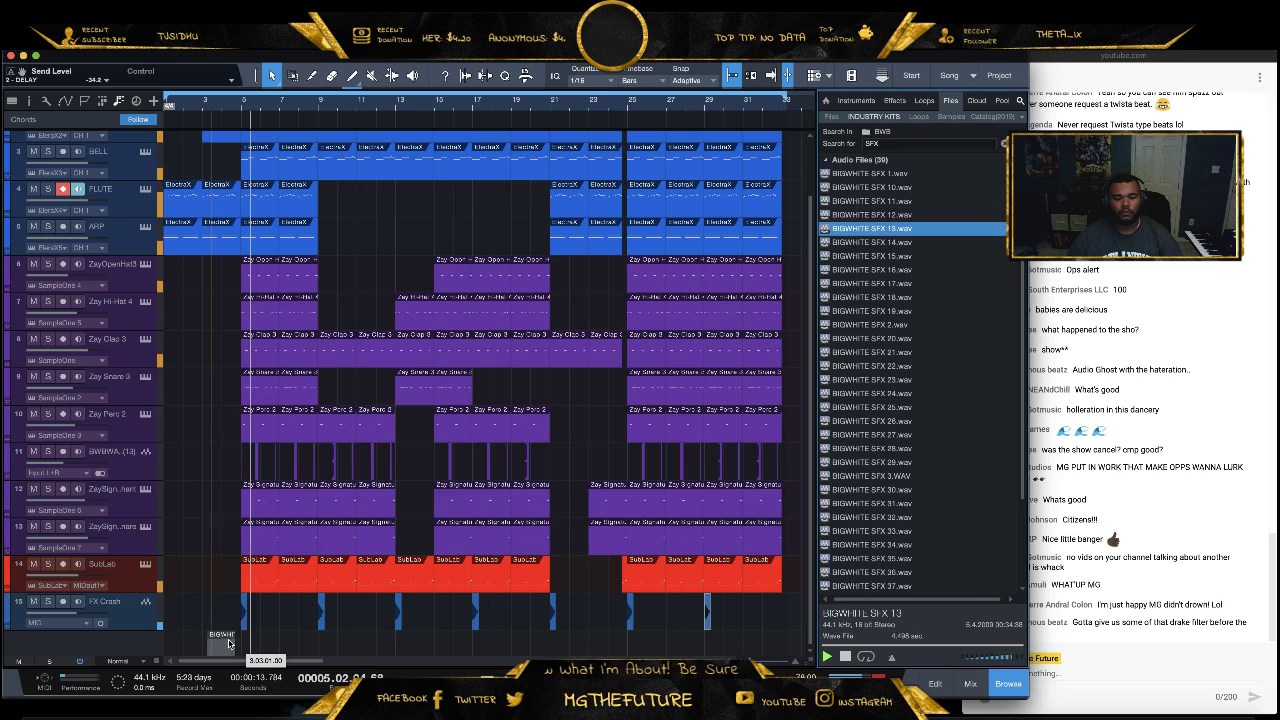
Move and trim the BIGWHITE SFX 13 clip so it fills the half bar leading into bar 5
scroll(205, 131, up, 2)
scroll(205, 131, up, 2)
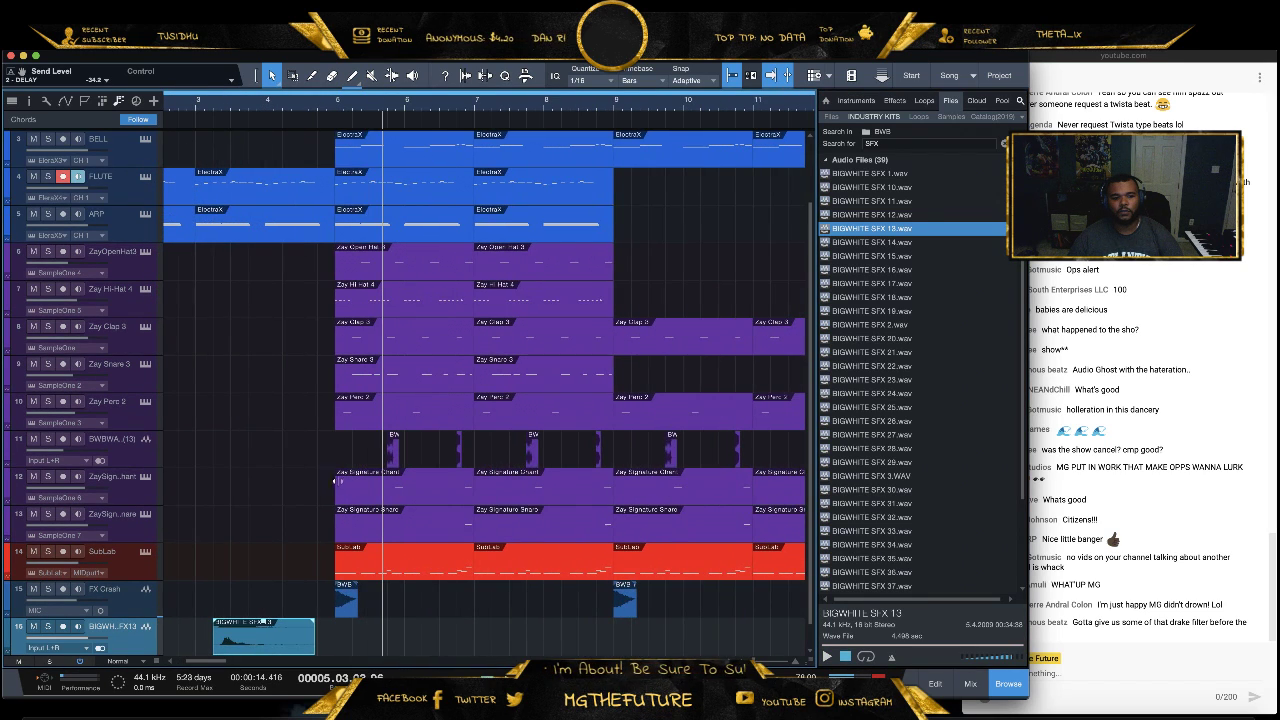
scroll(240, 400, down, 1)
click(290, 619)
drag(290, 619, 291, 618)
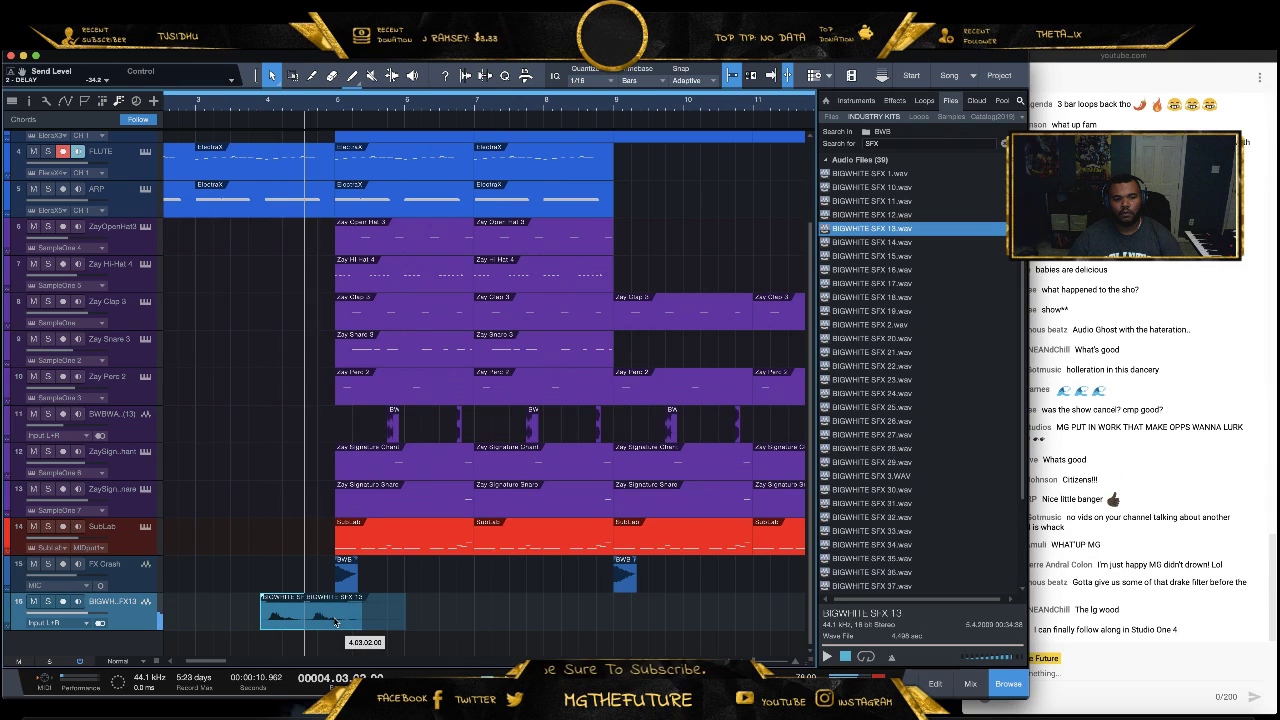
drag(291, 617, 336, 628)
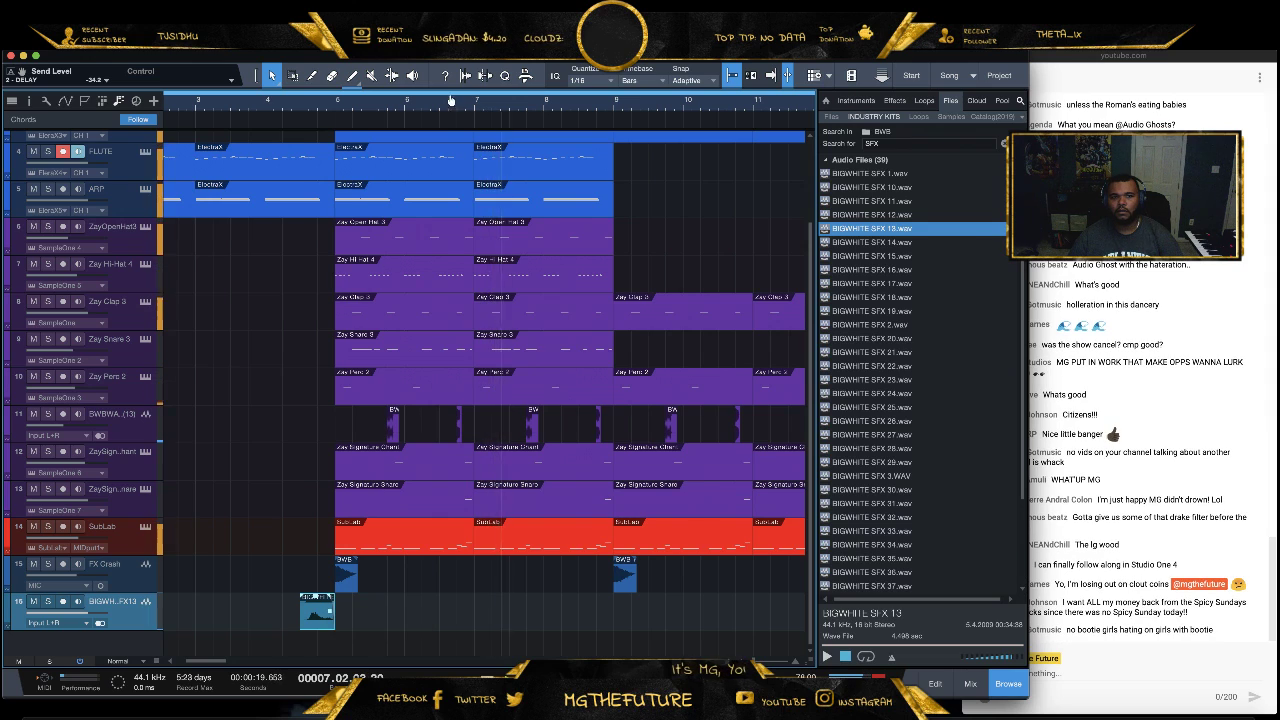
Copy the trimmed BIGWHITE SFX 13 clip to the half bar just before bar 25
key(w)
key(w)
key(w)
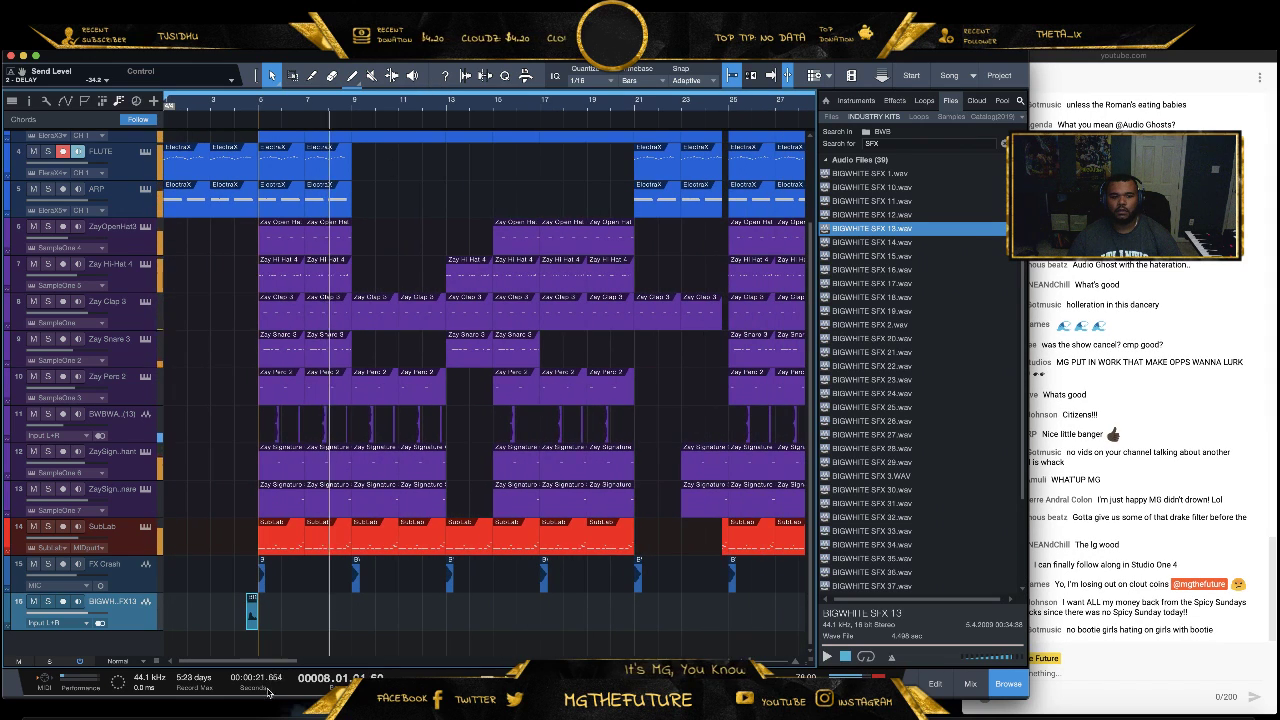
drag(712, 640, 724, 612)
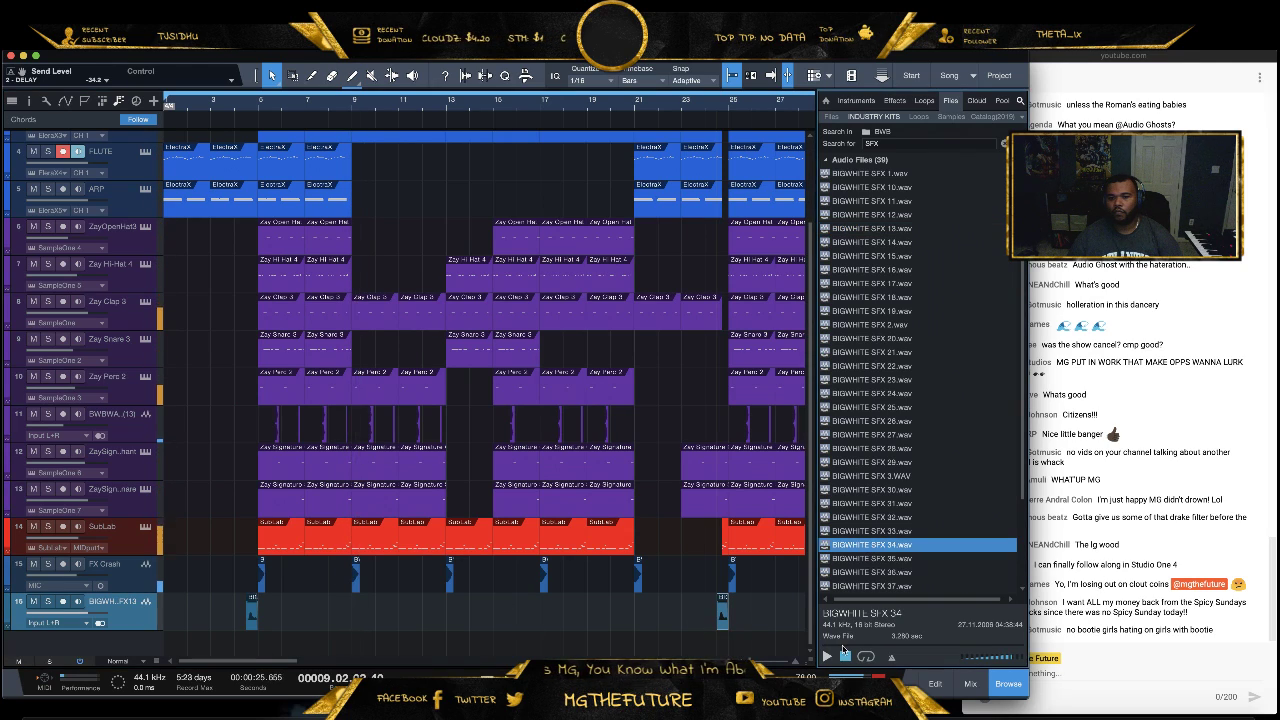
Audition more of the BIGWHITE SFX samples, including 36, 8 and 9
click(871, 573)
scroll(875, 575, down, 3)
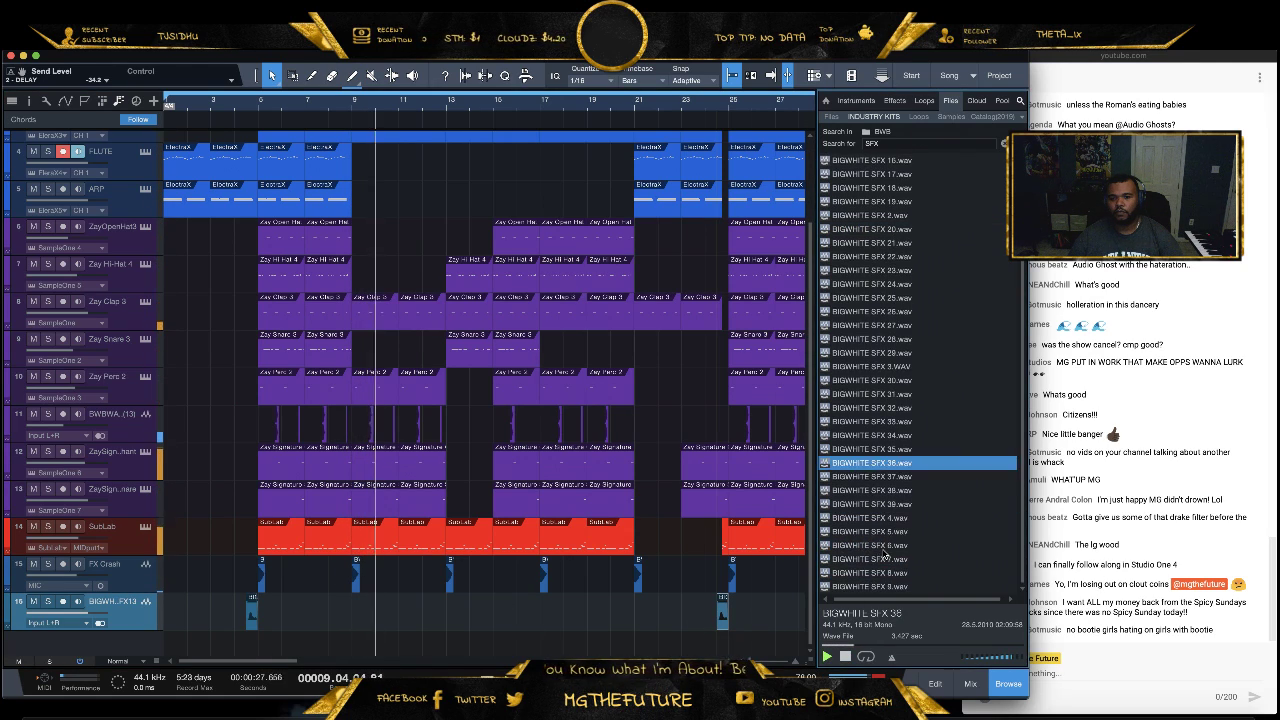
click(895, 532)
click(893, 585)
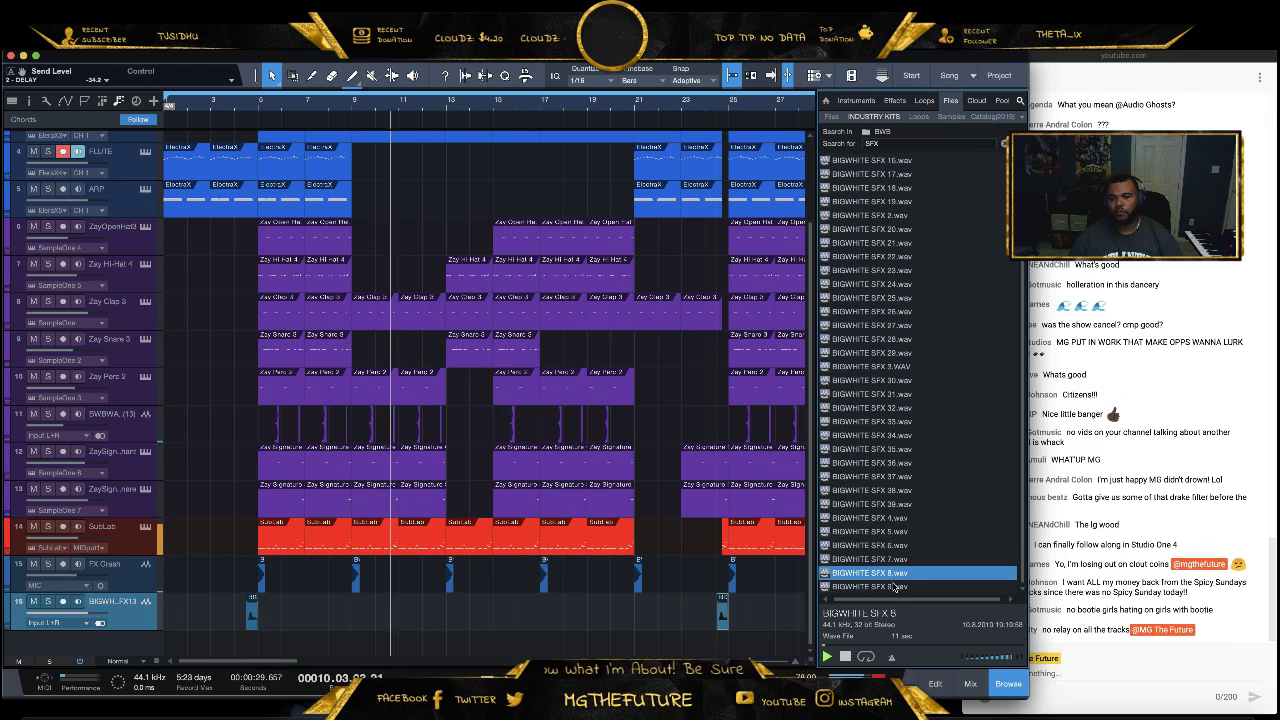
scroll(872, 450, up, 10)
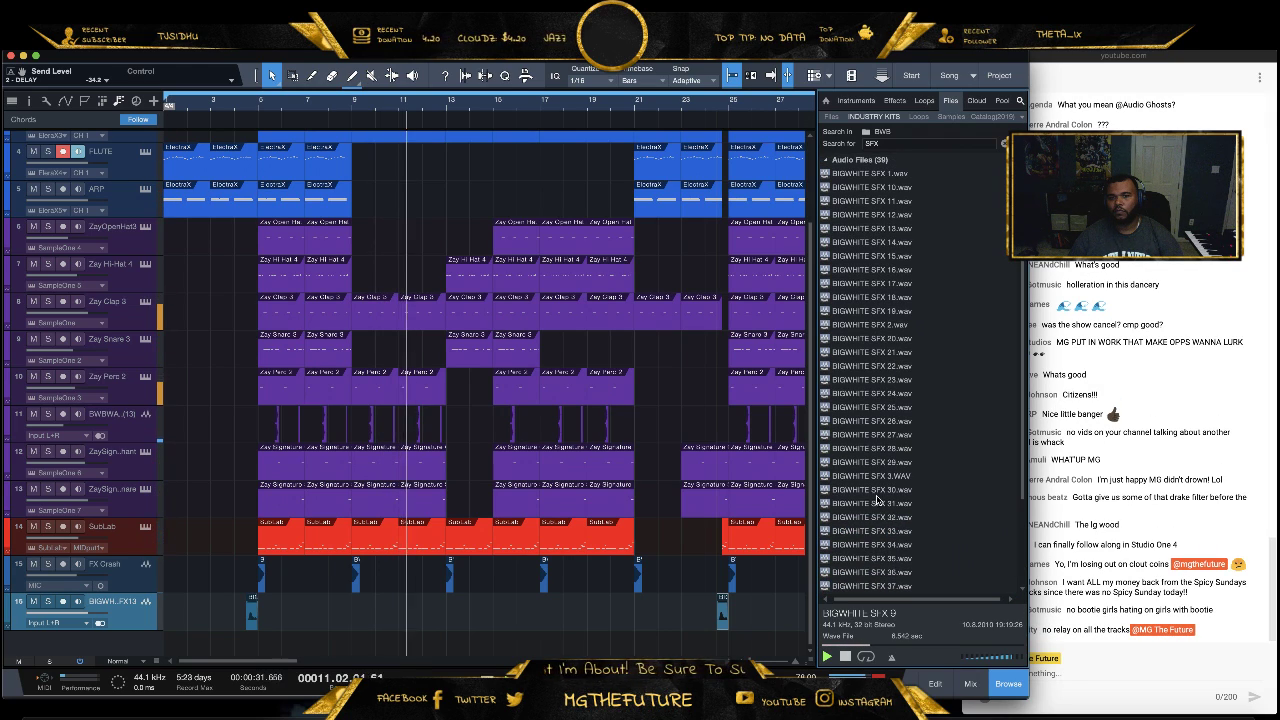
Audition BIGWHITE SFX 13, 11, 10 and 1, and place BIGWHITE SFX 1.wav on a new track just before bar 13
click(895, 229)
click(895, 201)
click(900, 187)
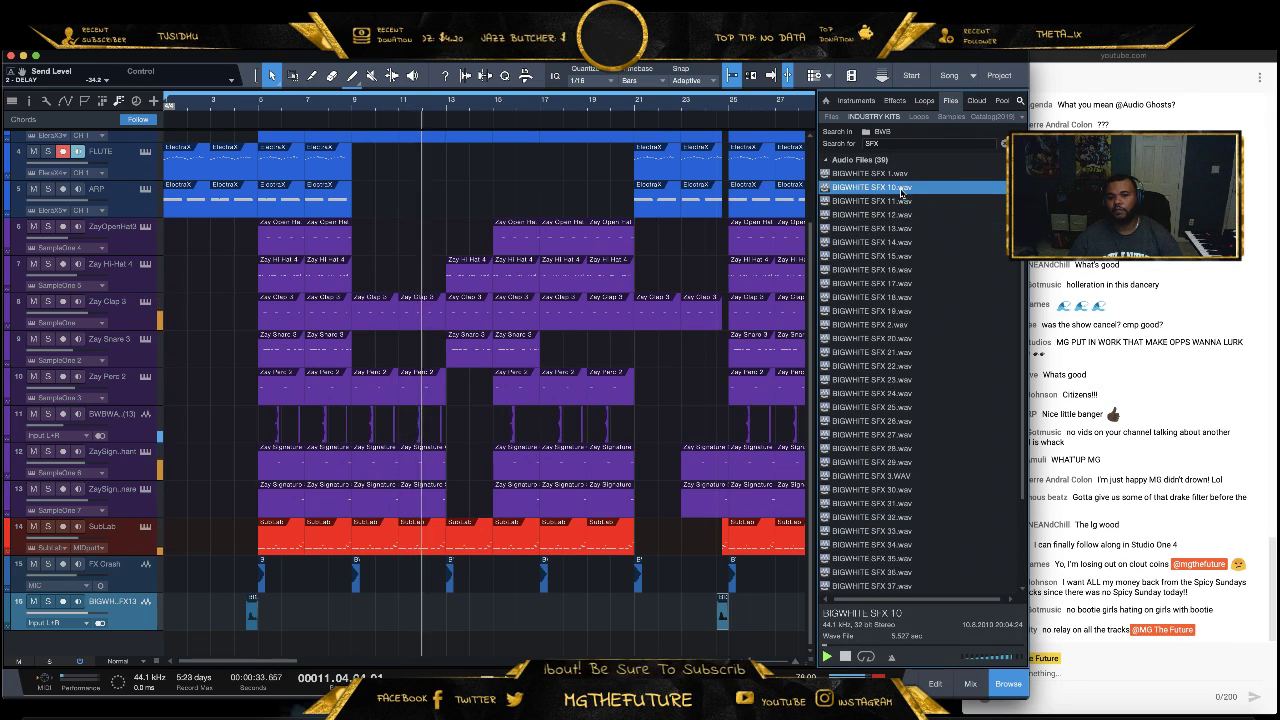
click(900, 173)
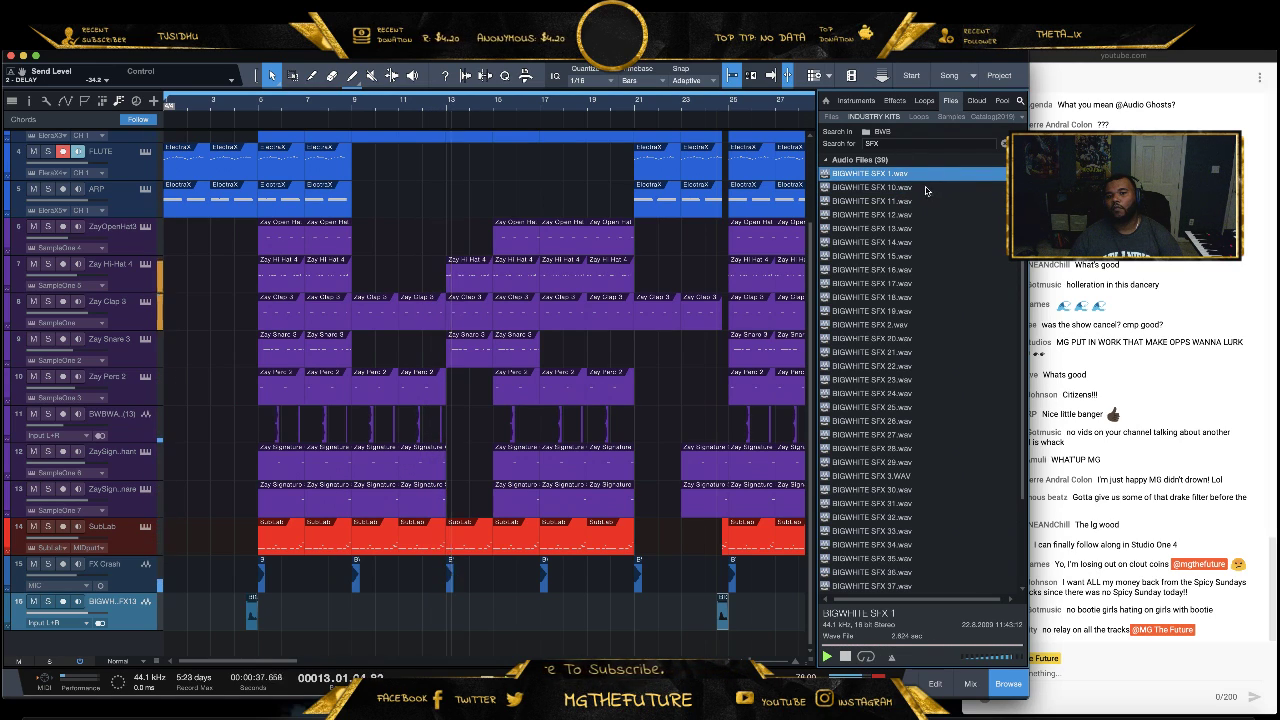
drag(900, 173, 442, 642)
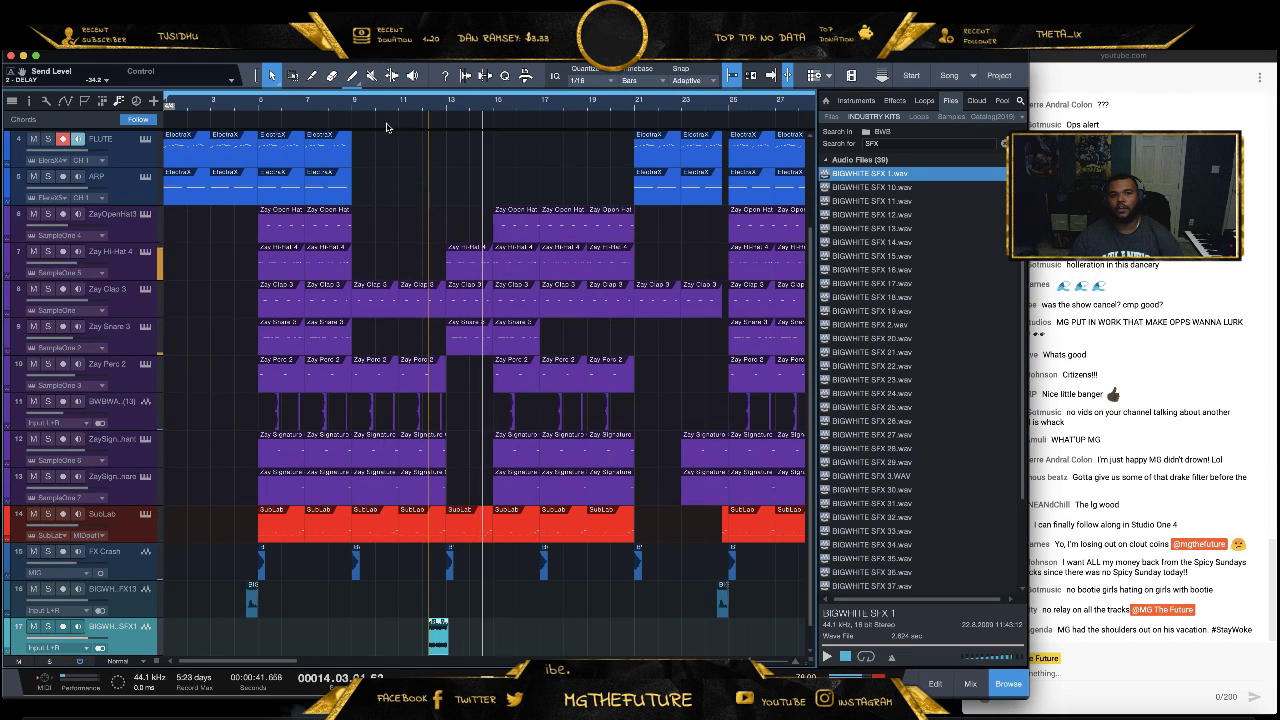
Recolour the FX Crash, BIGWHITE SFX 13 and BIGWHITE SFX 1 channels purple together in the mixer
click(968, 684)
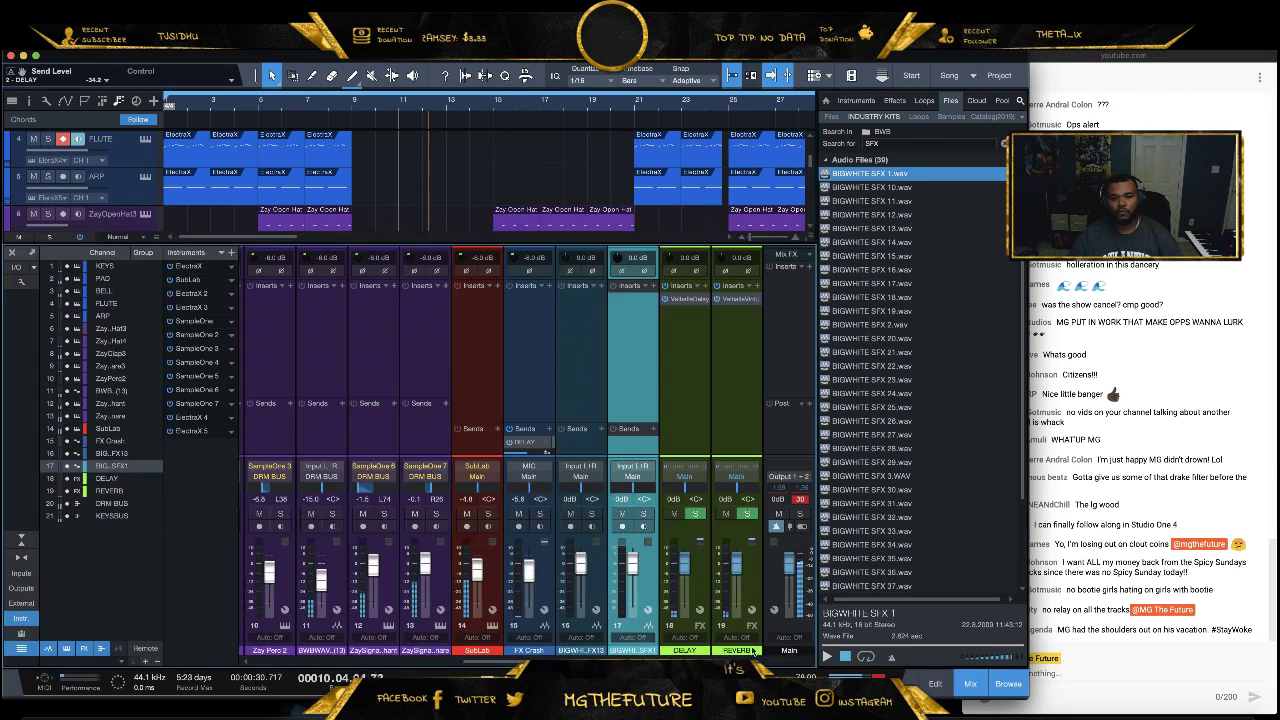
click(638, 606)
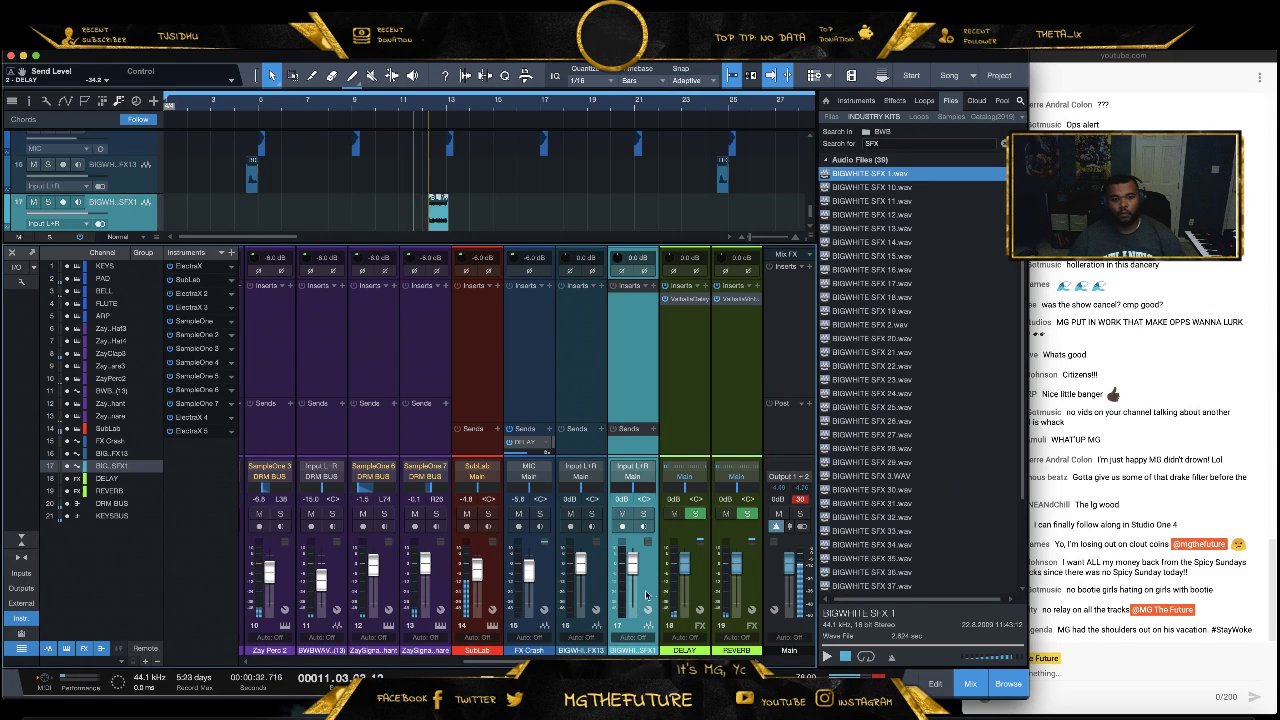
shift+click(547, 597)
right_click(570, 600)
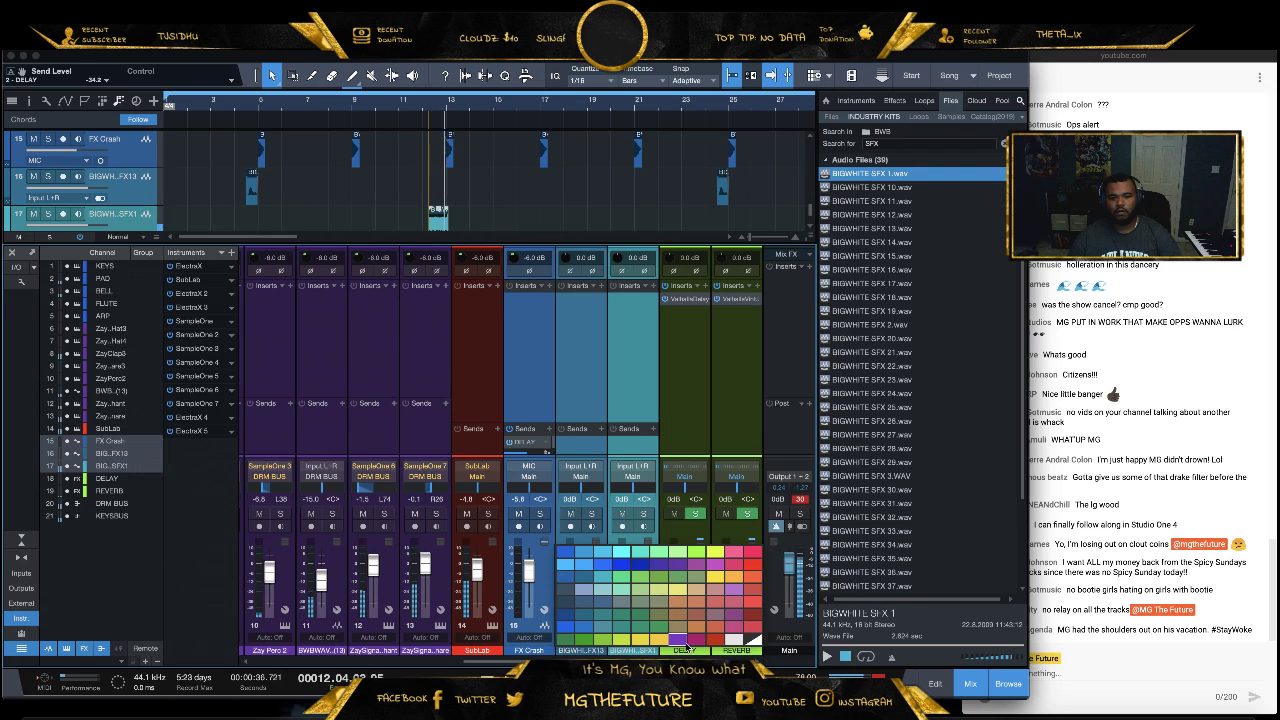
click(679, 642)
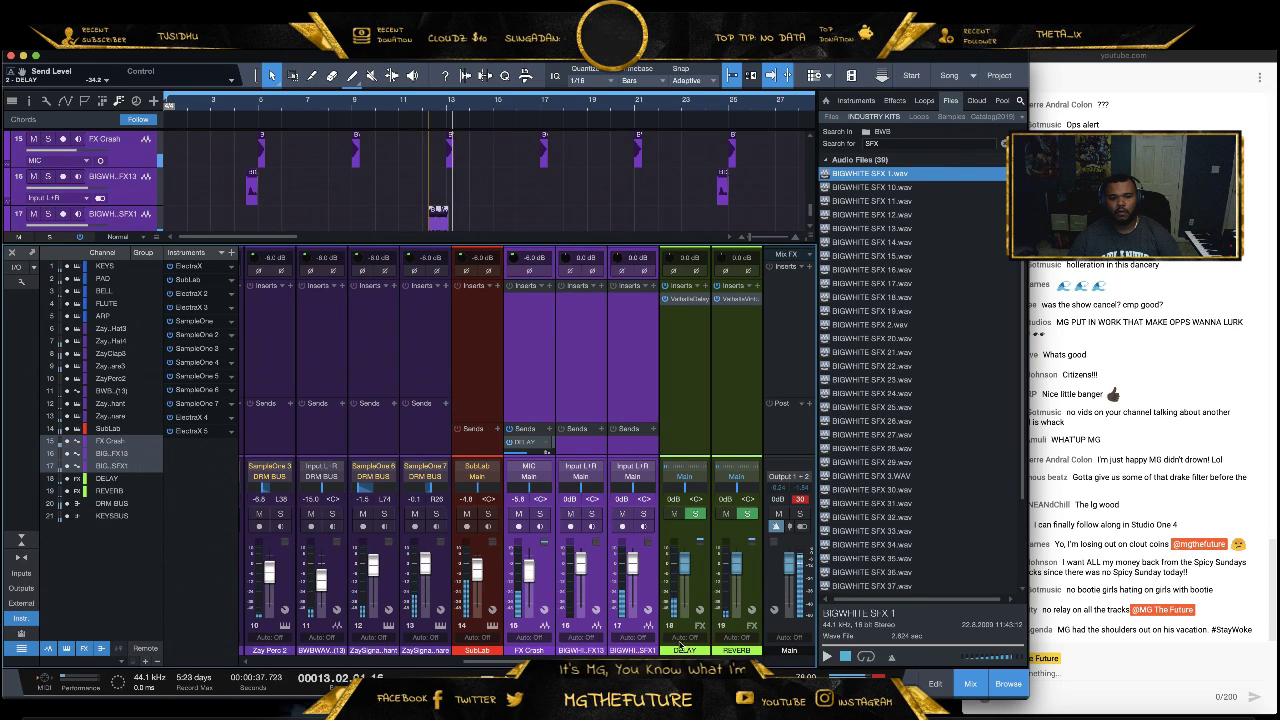
Set the input gain of the FX Crash, BIGWHITE SFX 13 and BIGWHITE SFX 1 channels to -9 dB and close the mixer
click(643, 360)
shift+click(538, 385)
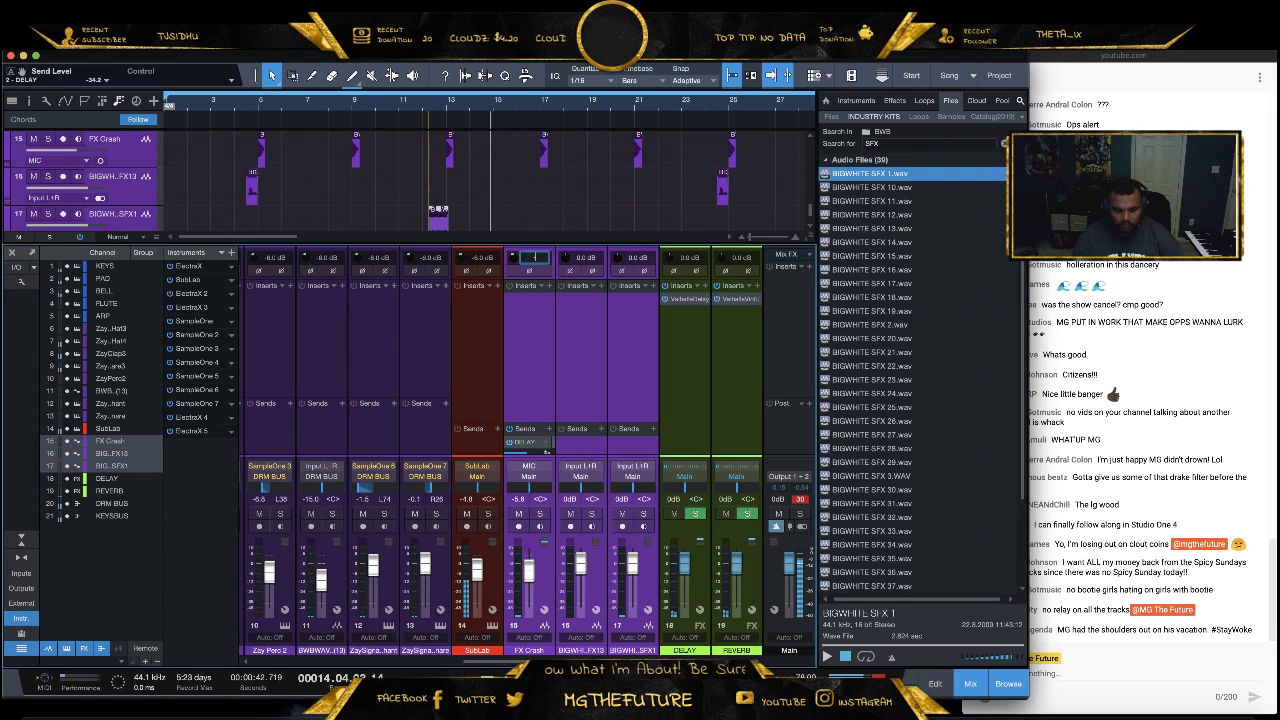
text(-3)
key(Return)
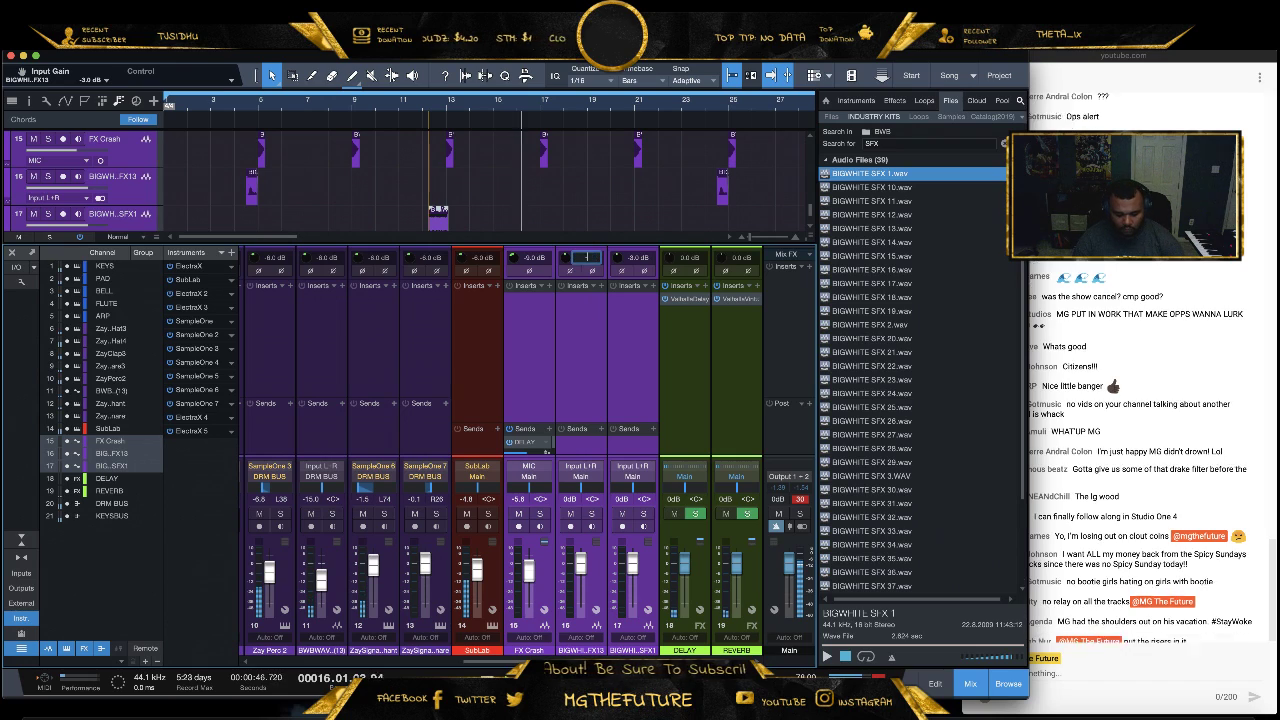
text(-9)
key(Return)
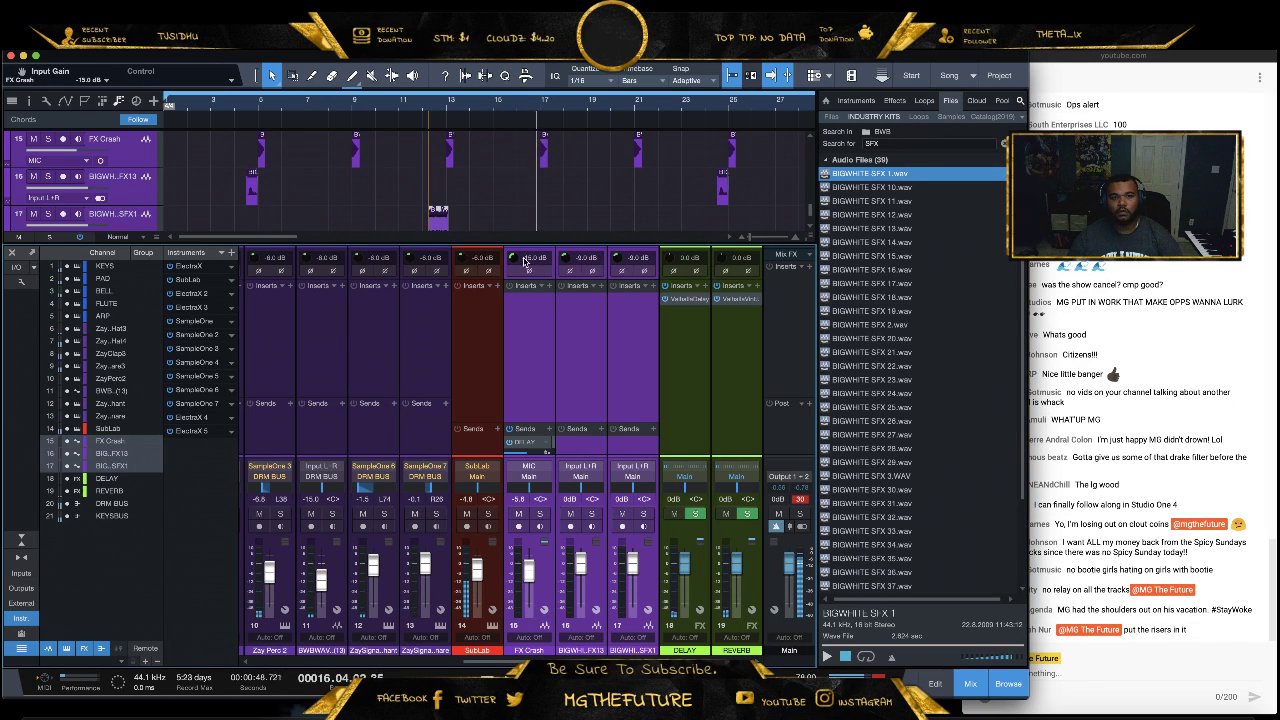
key(Return)
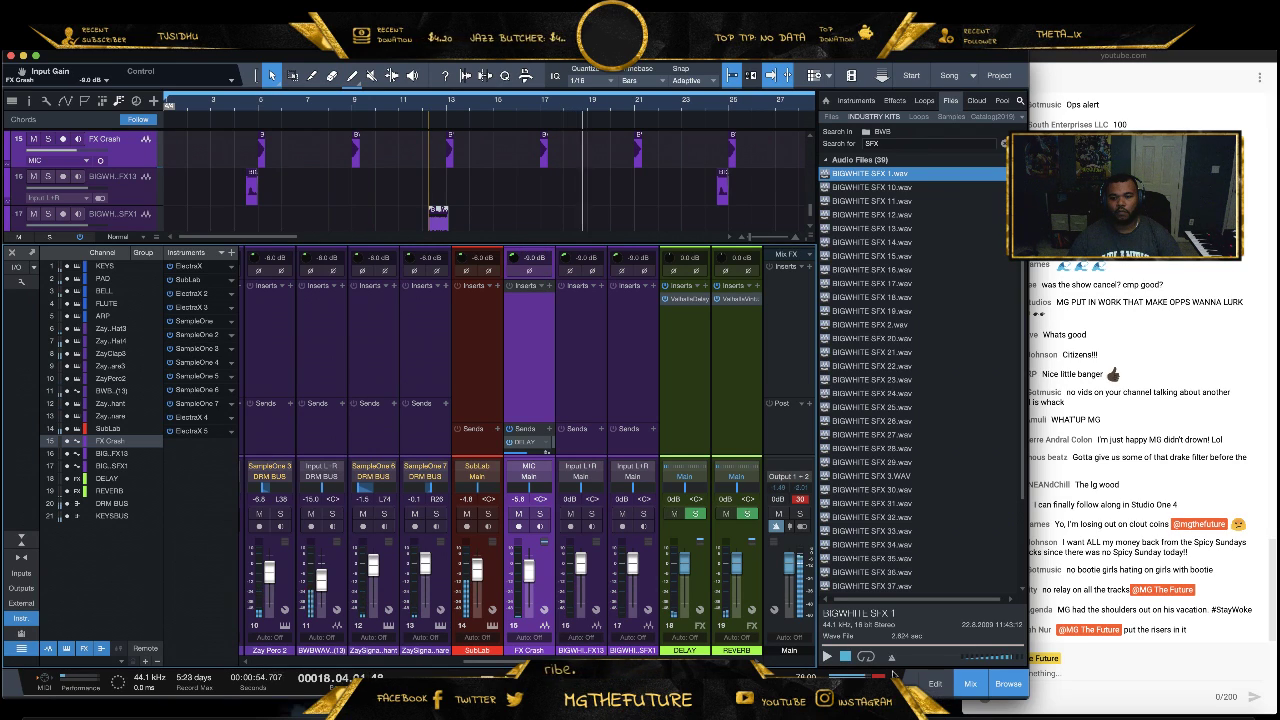
click(968, 683)
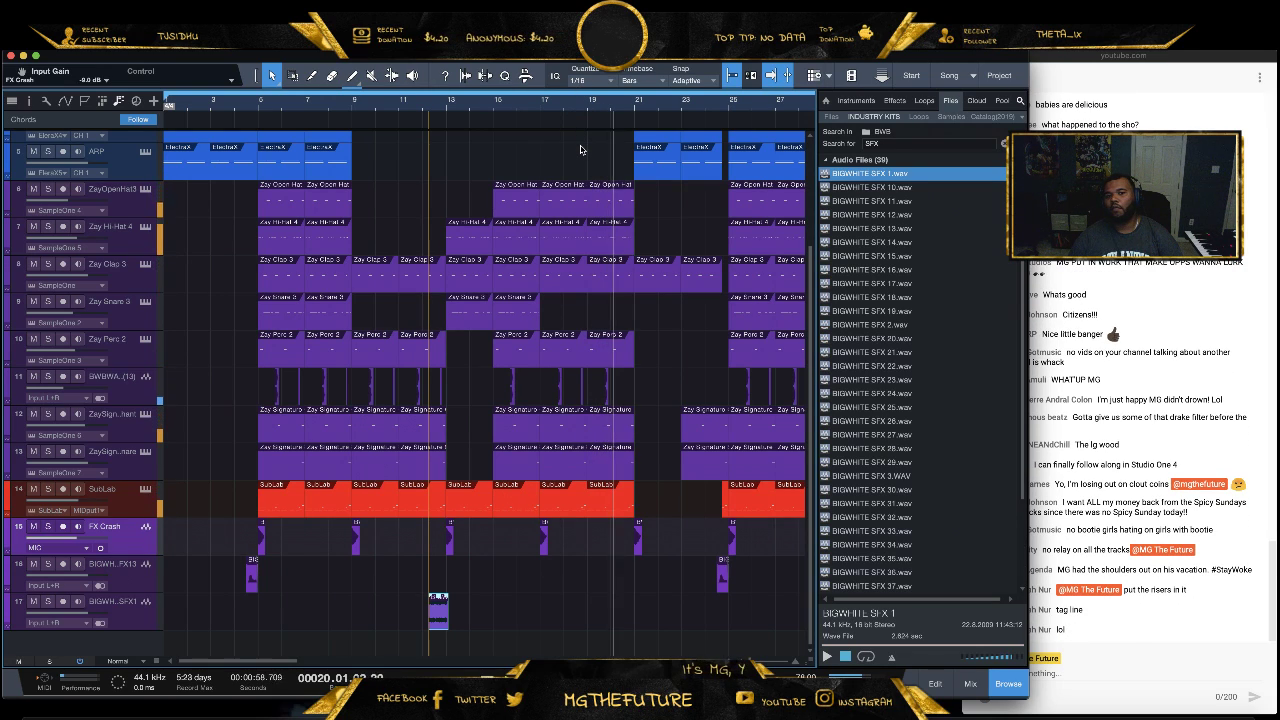
Delete the two PAD clips between bars 21 and 25
scroll(588, 230, up, 4)
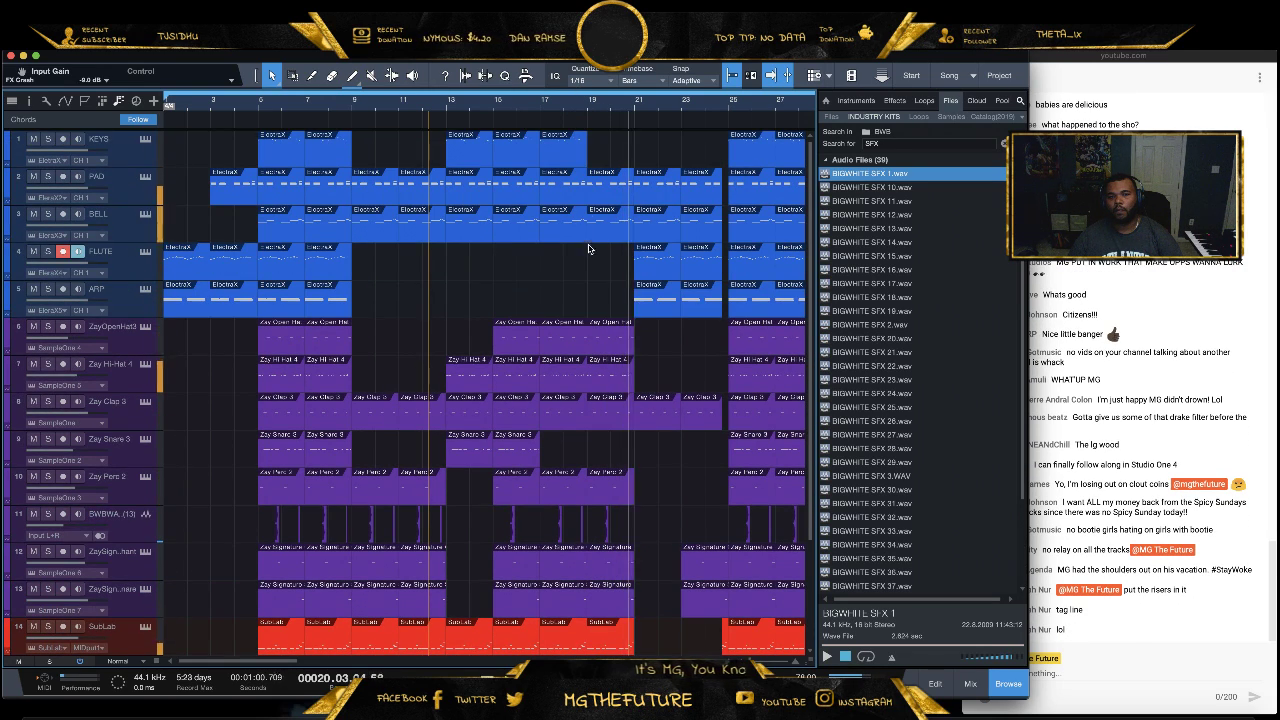
click(565, 157)
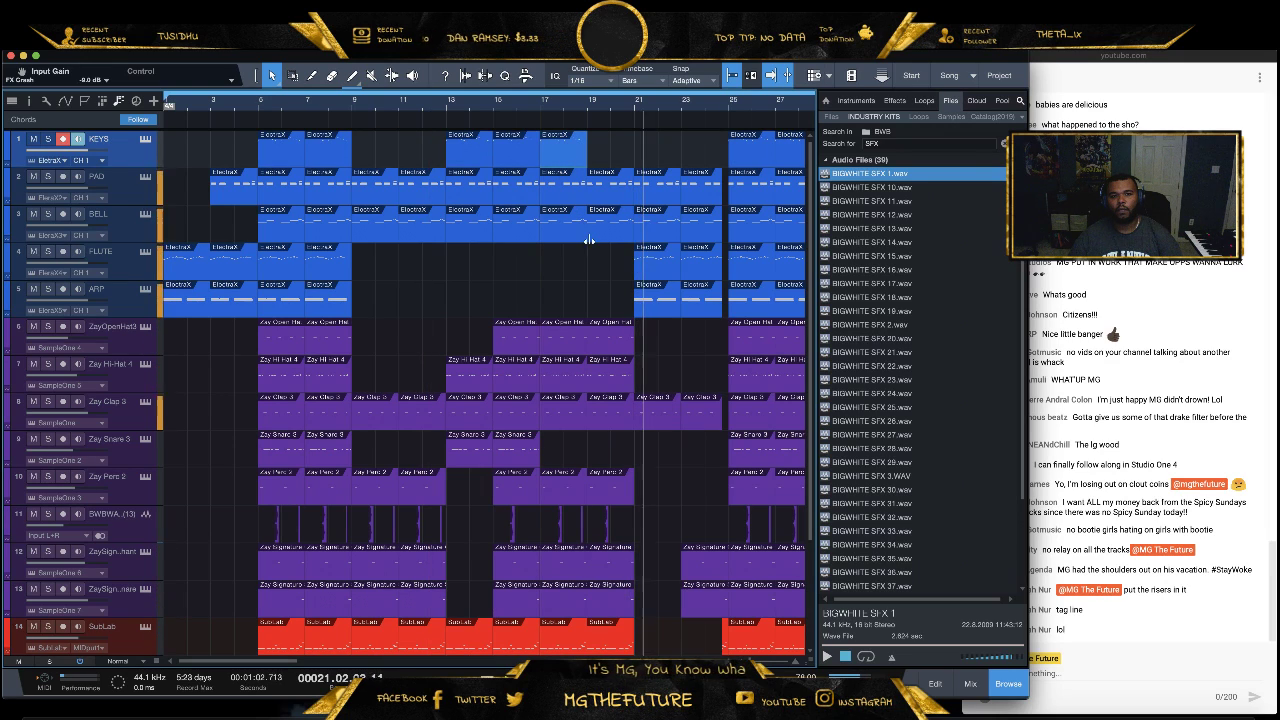
scroll(578, 336, down, 1)
scroll(578, 336, down, 2)
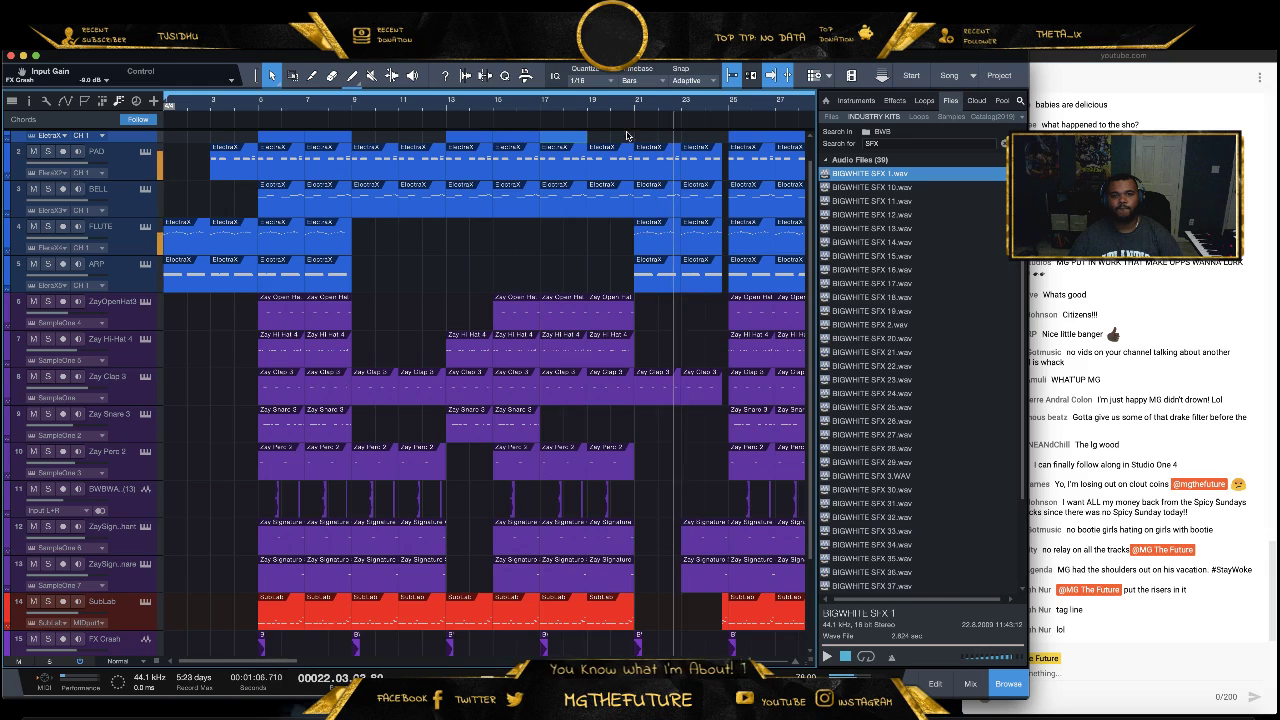
click(663, 165)
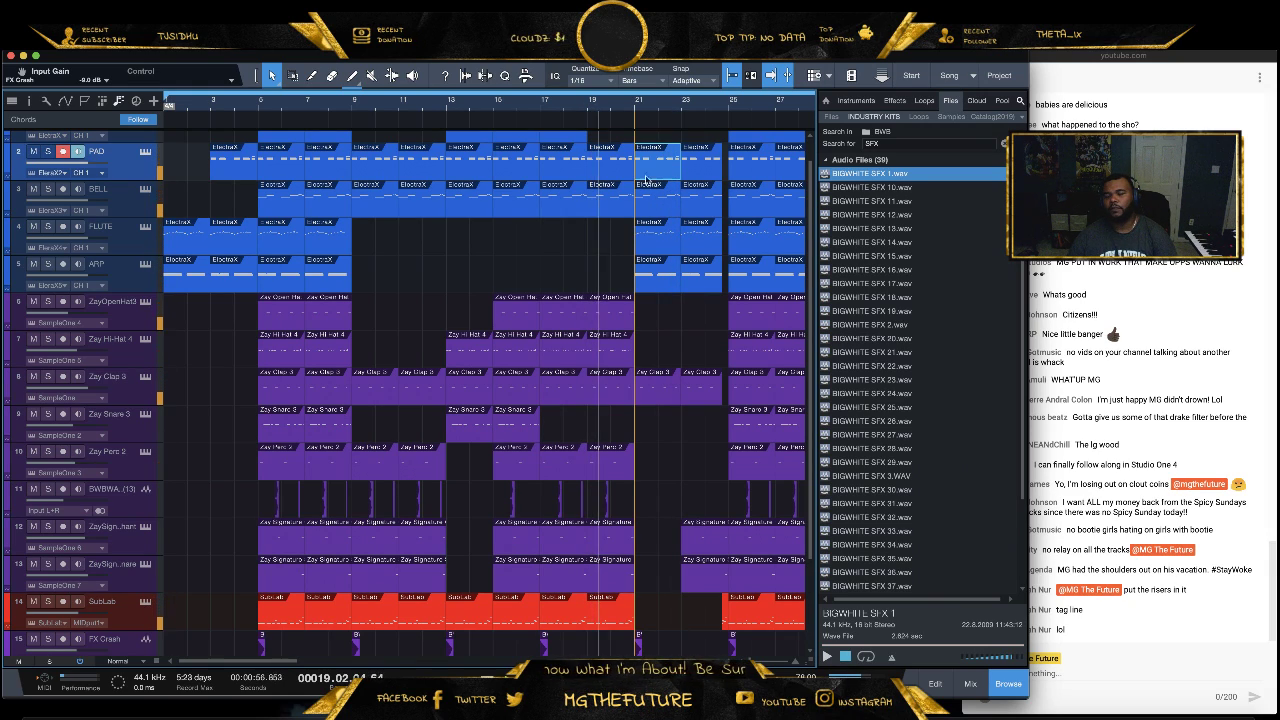
drag(661, 165, 685, 166)
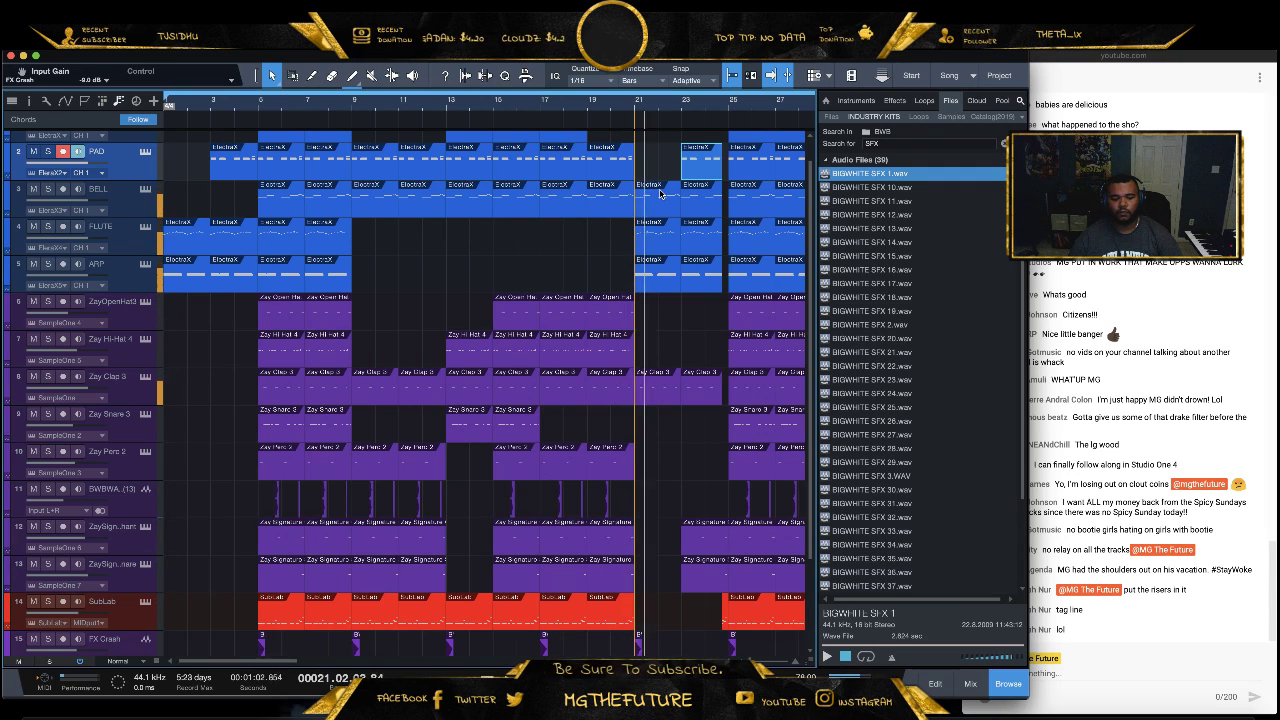
key(Delete)
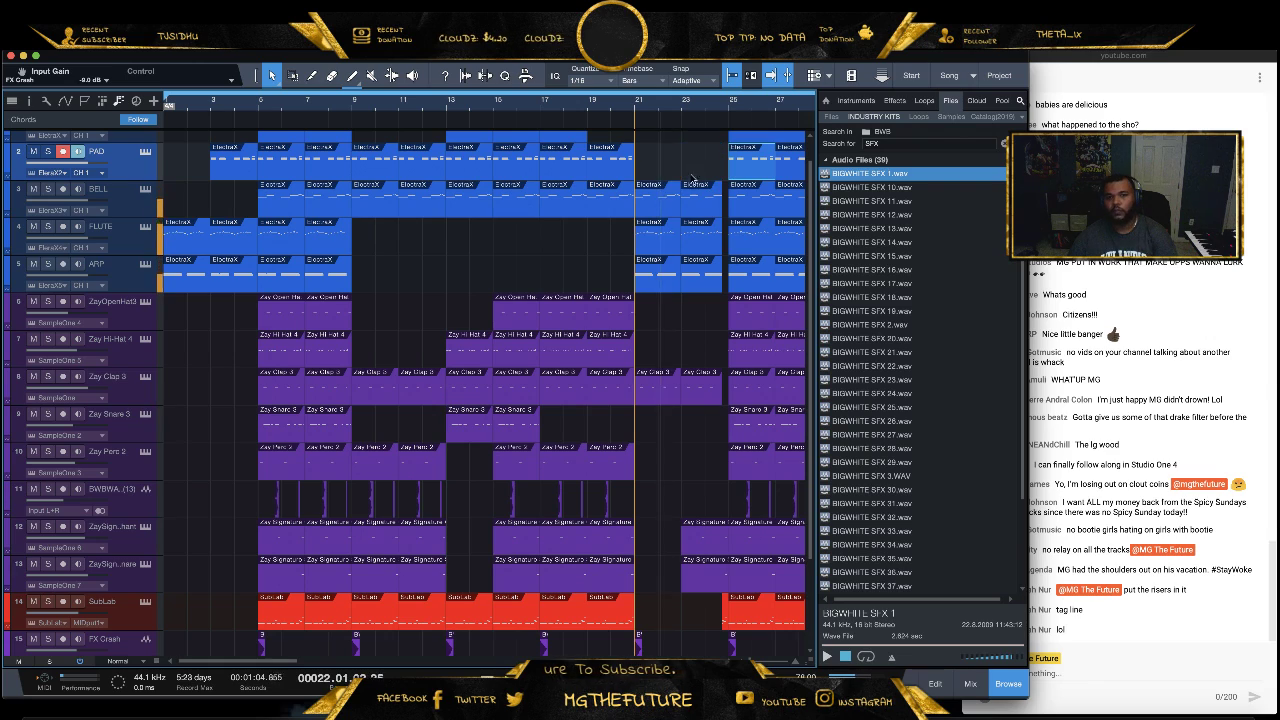
Duplicate the Zay Perc 2 clip from bar 19 across bars 21 to 25, then remove the copy at bar 21
scroll(688, 350, down, 3)
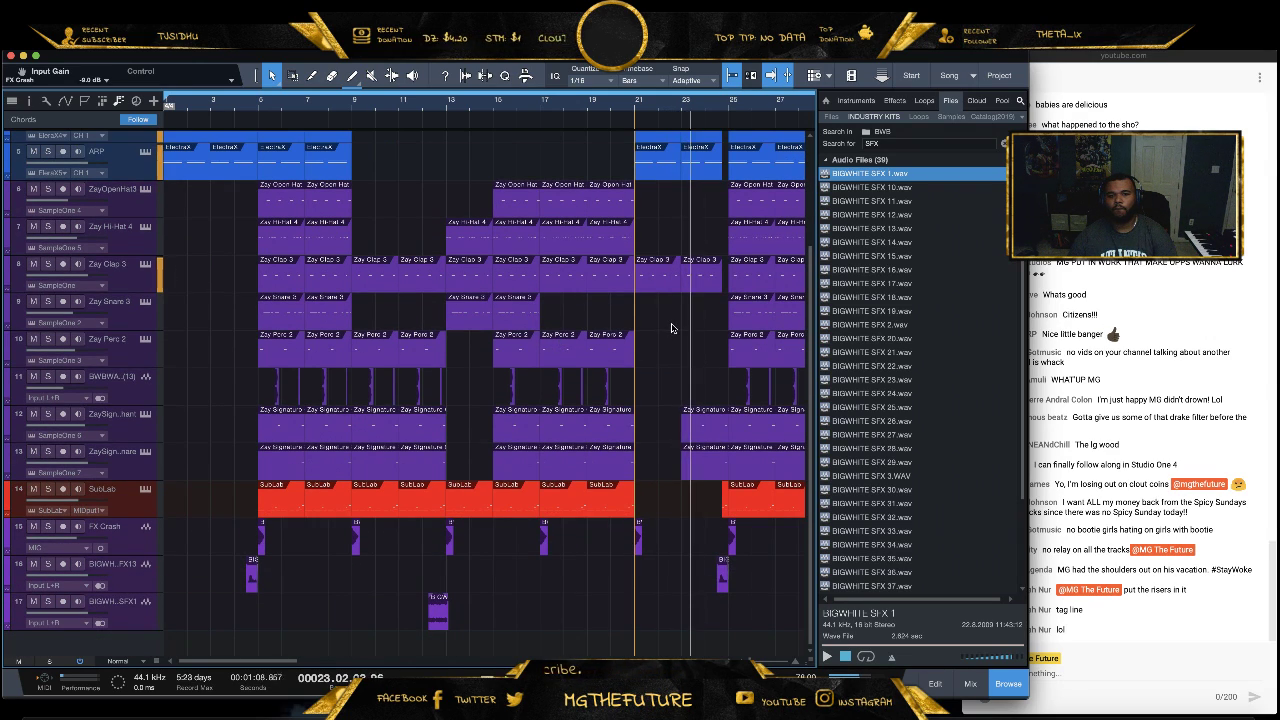
click(618, 360)
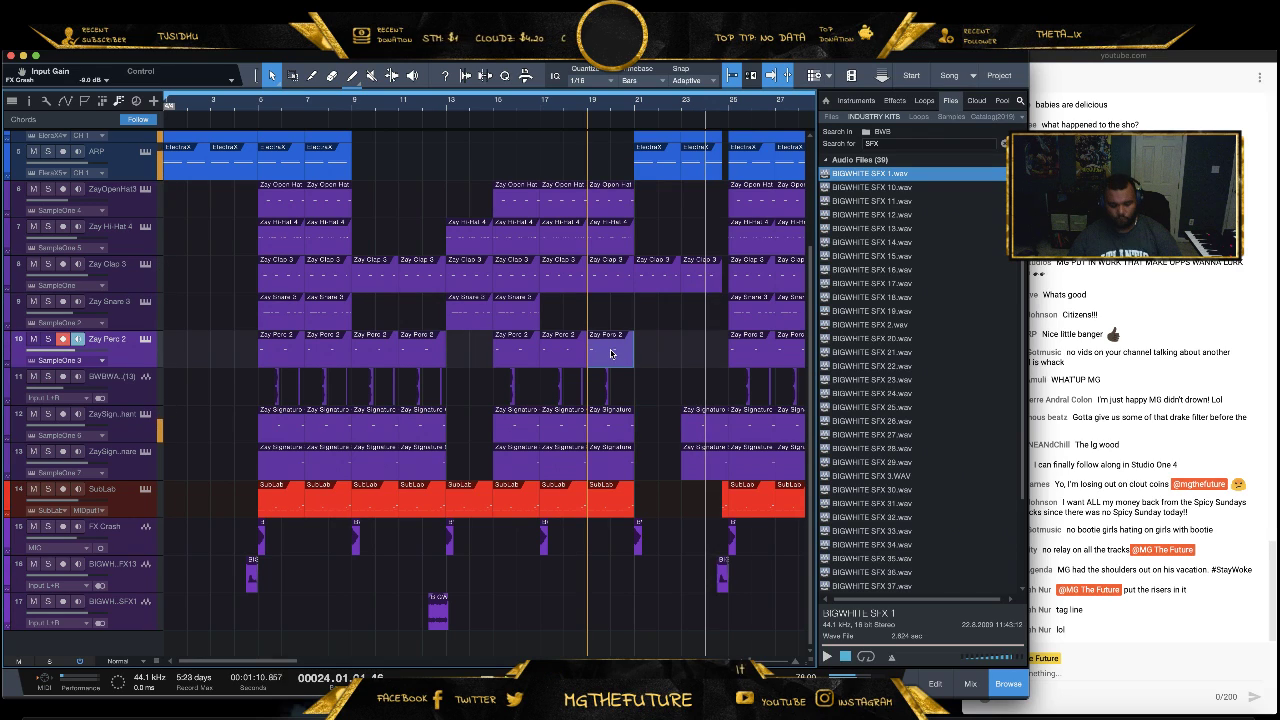
key(d)
key(d)
key(ctrl+z)
key(ctrl+z)
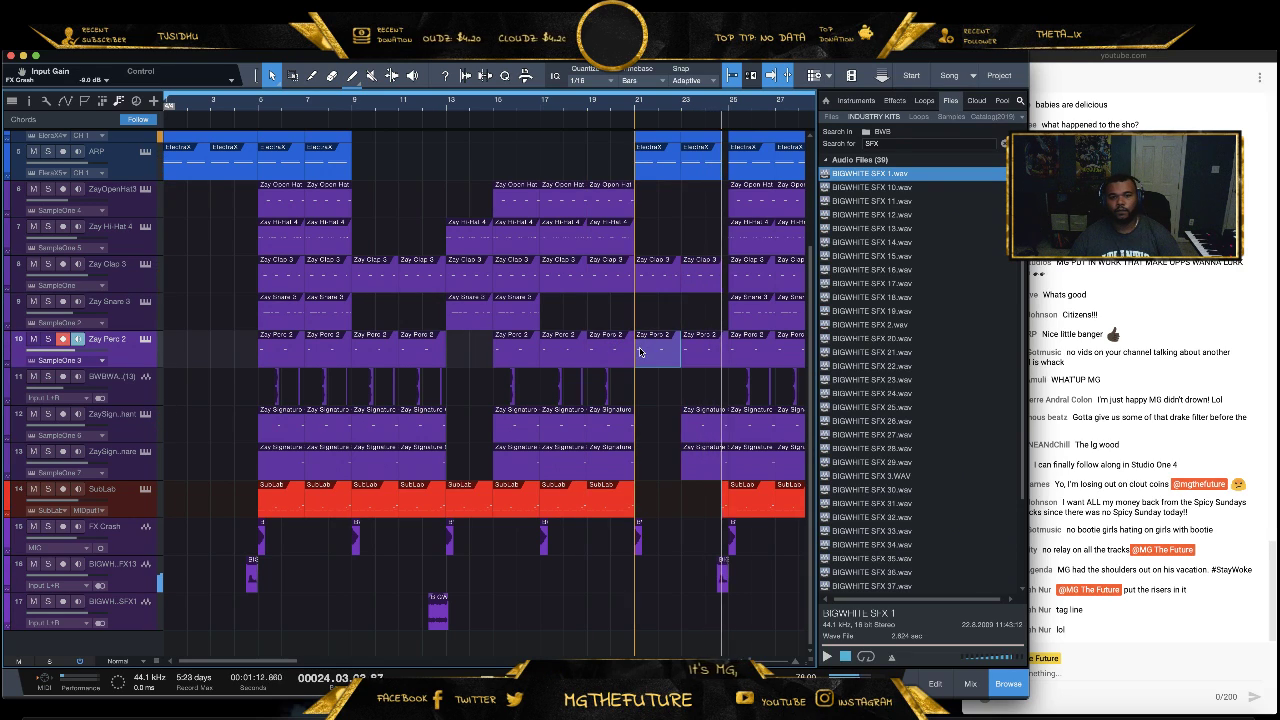
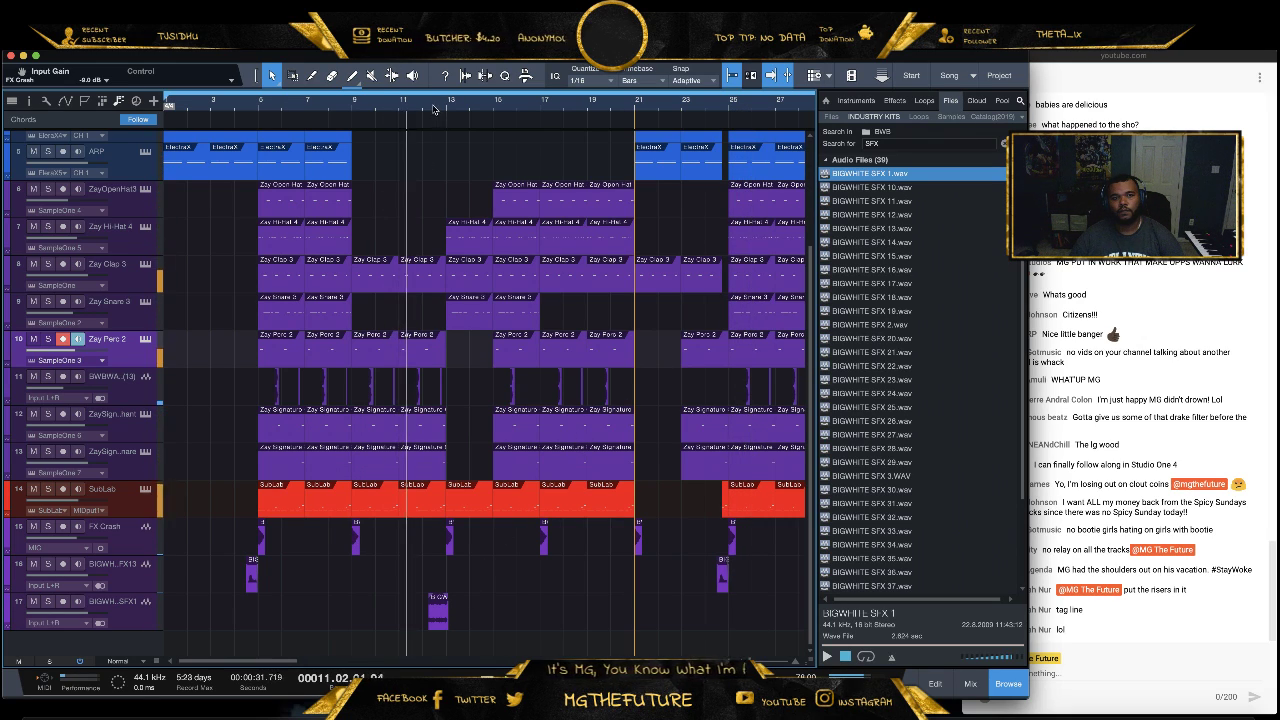
Move the BIGWHITE SFX 1 clip to start at bar 12 and lower its track volume to -14.8 dB
drag(437, 115, 433, 136)
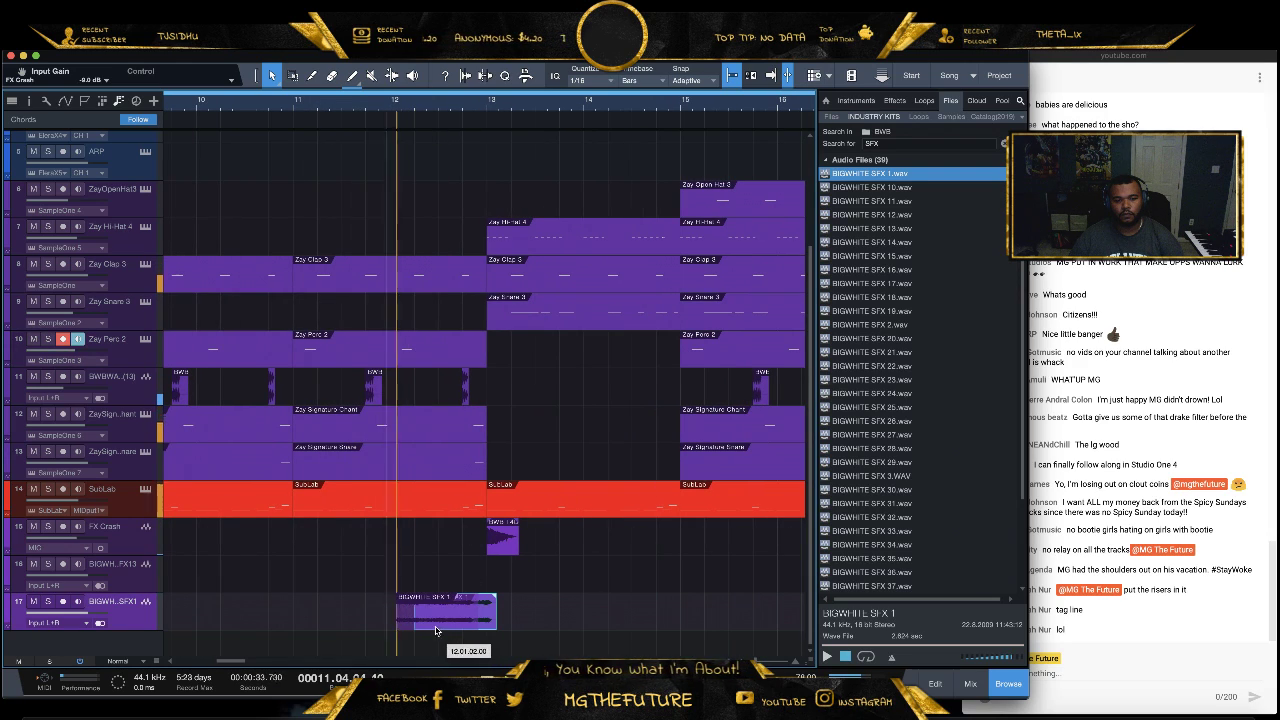
drag(458, 626, 452, 628)
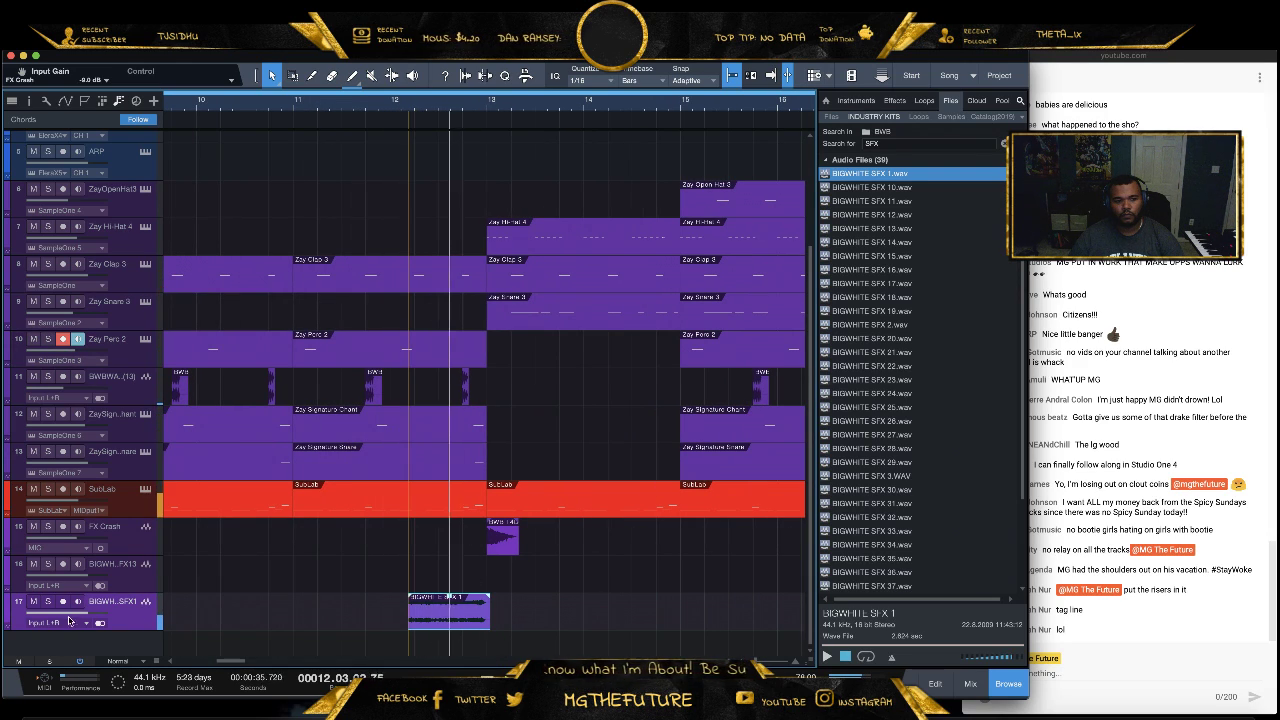
mouse_move(45, 617)
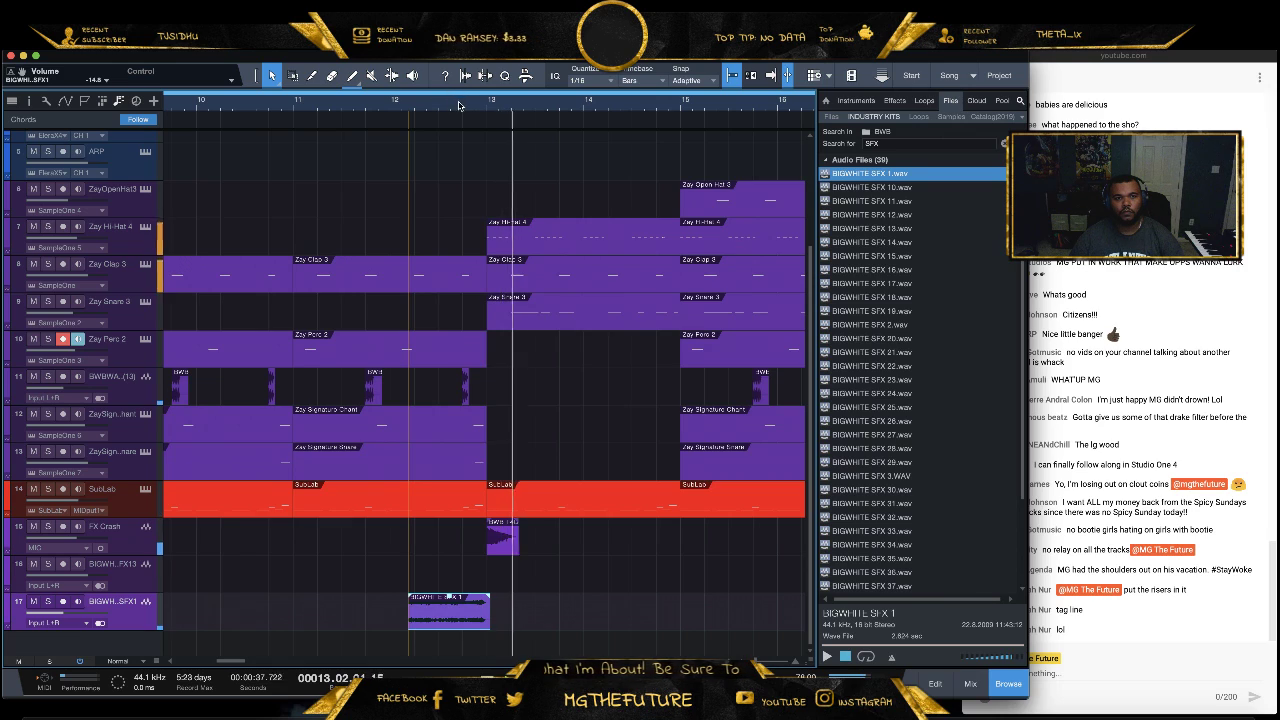
drag(410, 104, 469, 80)
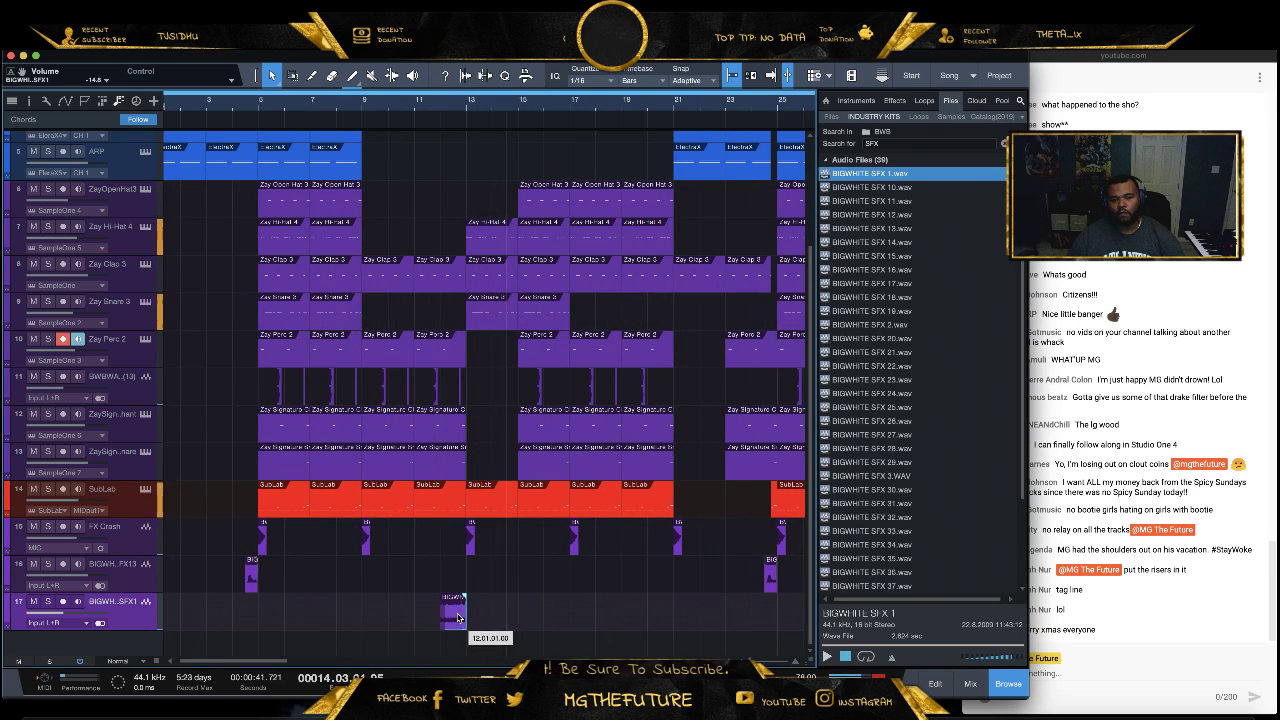
drag(460, 614, 455, 615)
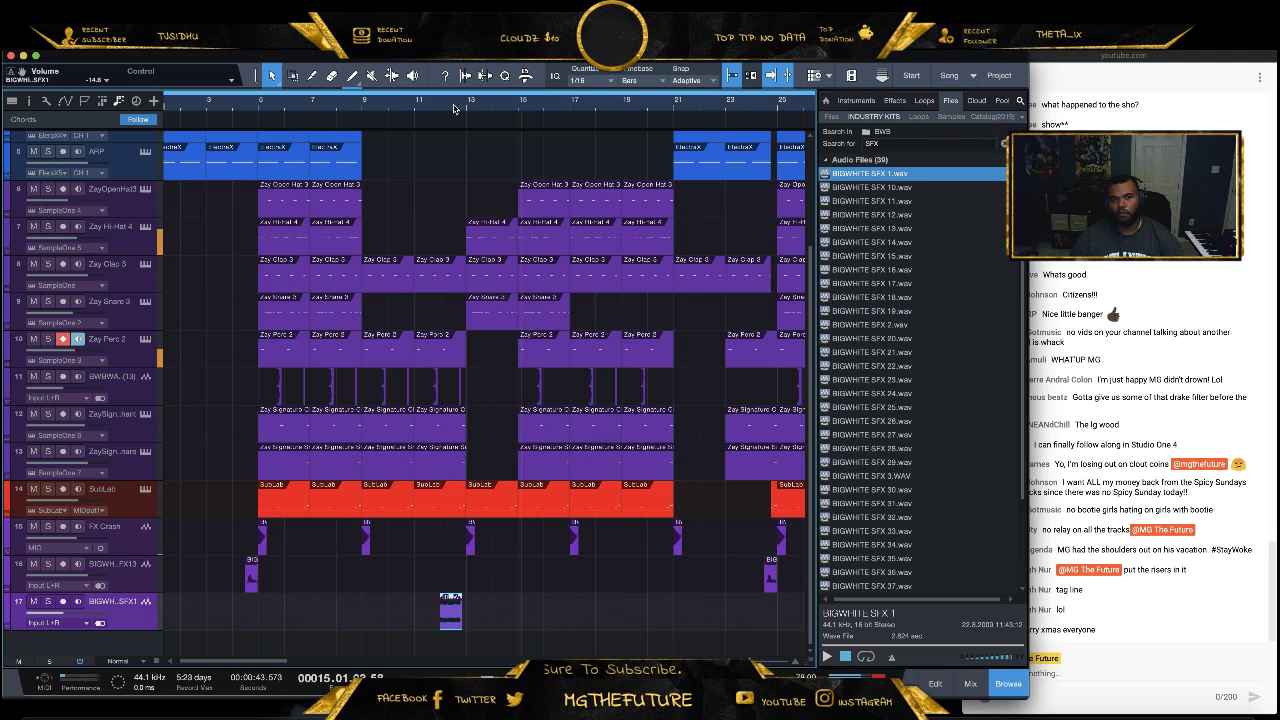
Move the BIGWHITE SFX 1 clip to 12.3, shorten it to end at bar 13, and play back the transition
drag(457, 106, 457, 137)
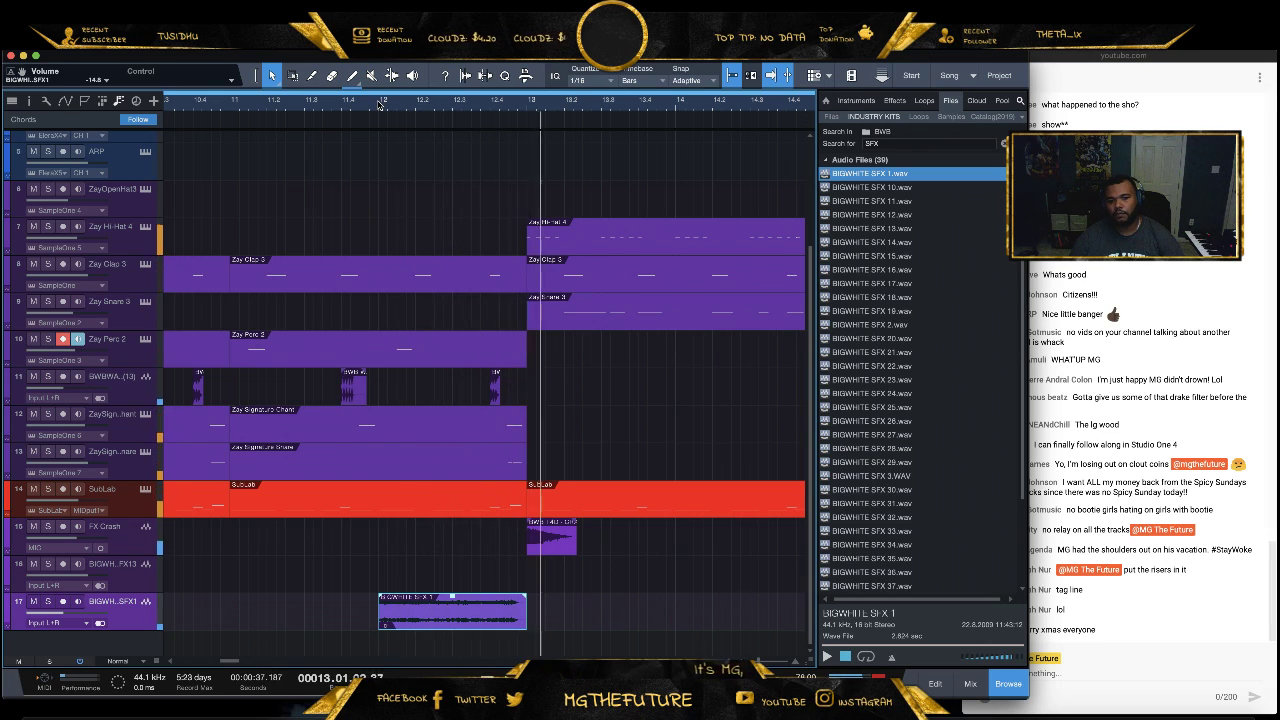
key(space)
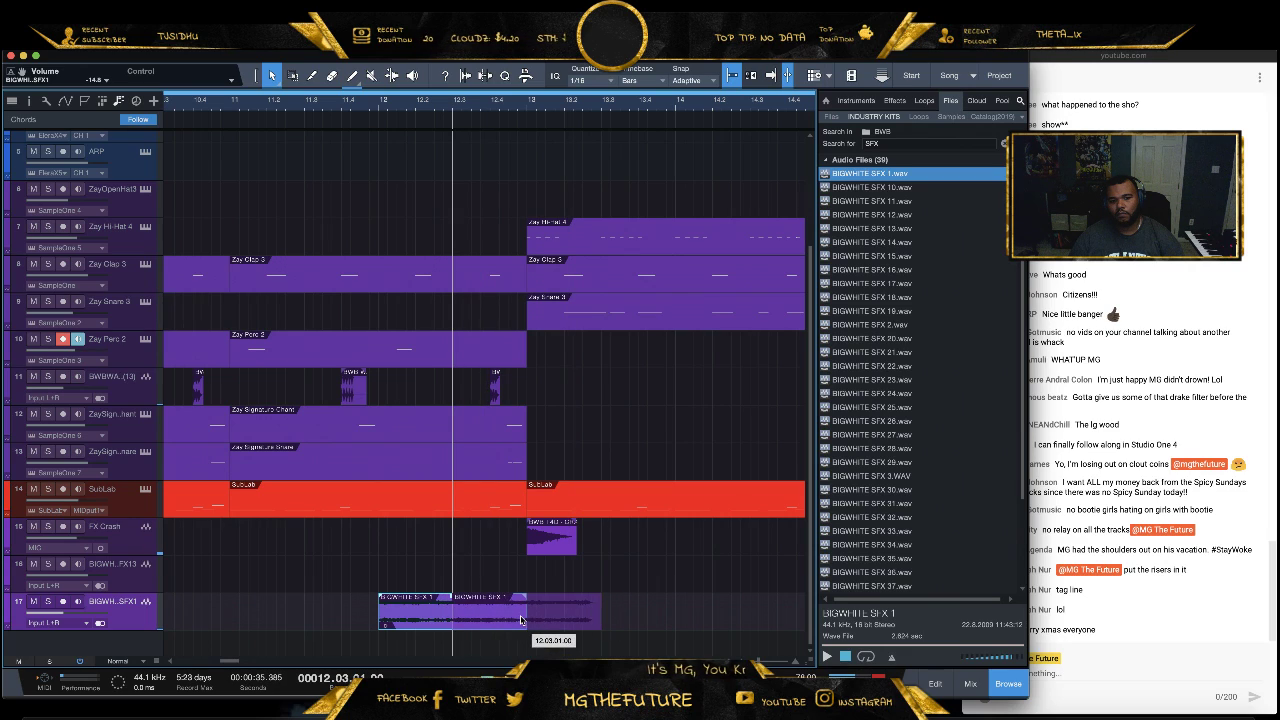
mouse_move(523, 610)
mouse_down()
mouse_move(598, 611)
mouse_move(535, 611)
mouse_up()
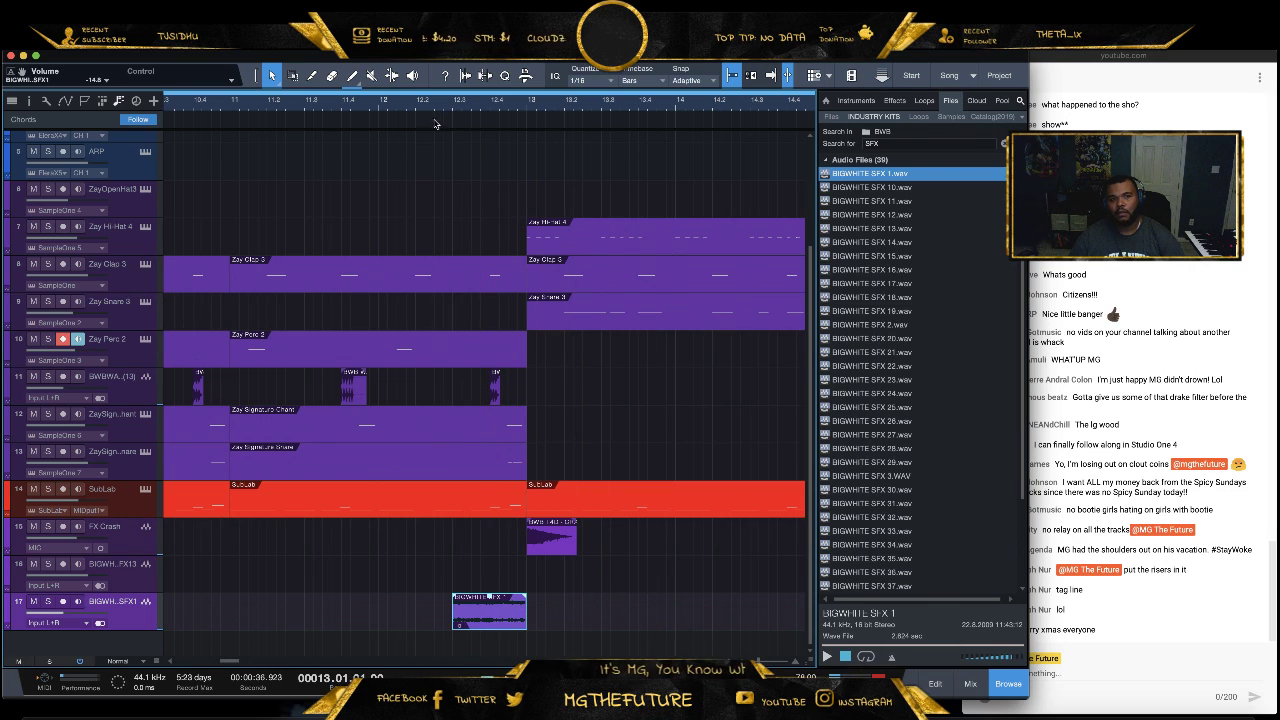
key(space)
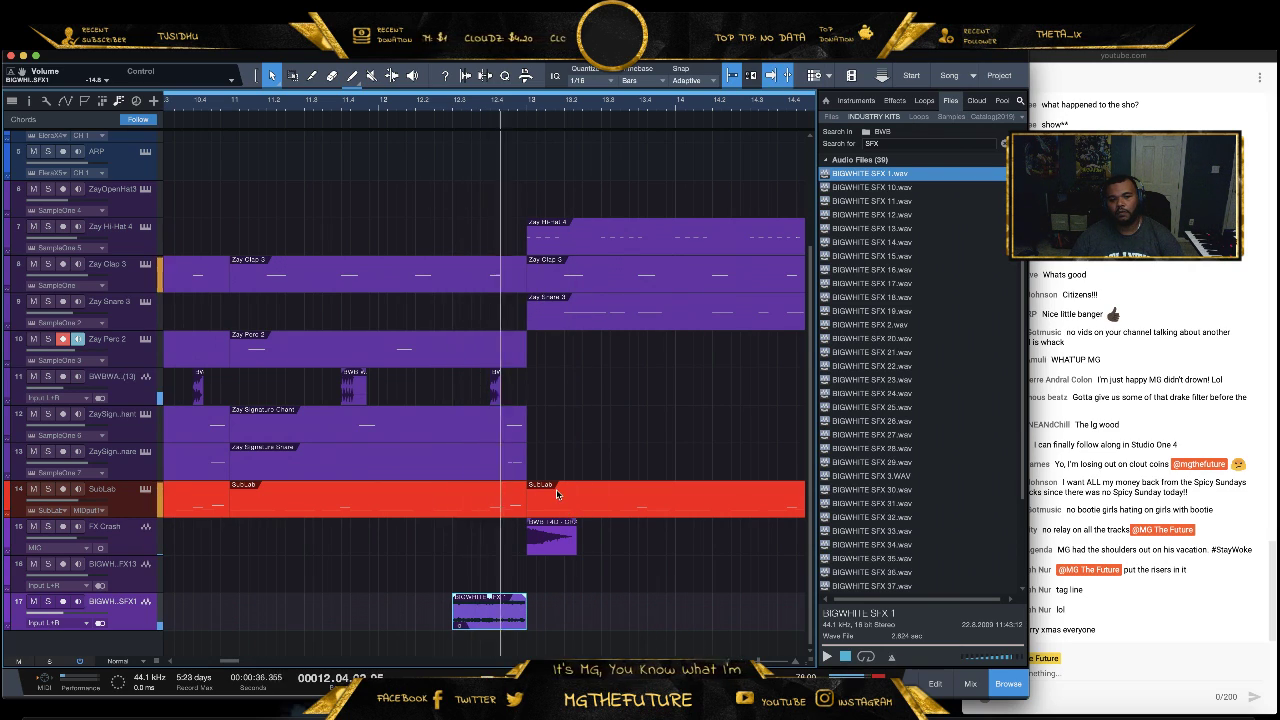
Copy the shortened BIGWHITE SFX 1 clip to the half bar just before bar 21
scroll(420, 122, down, 5)
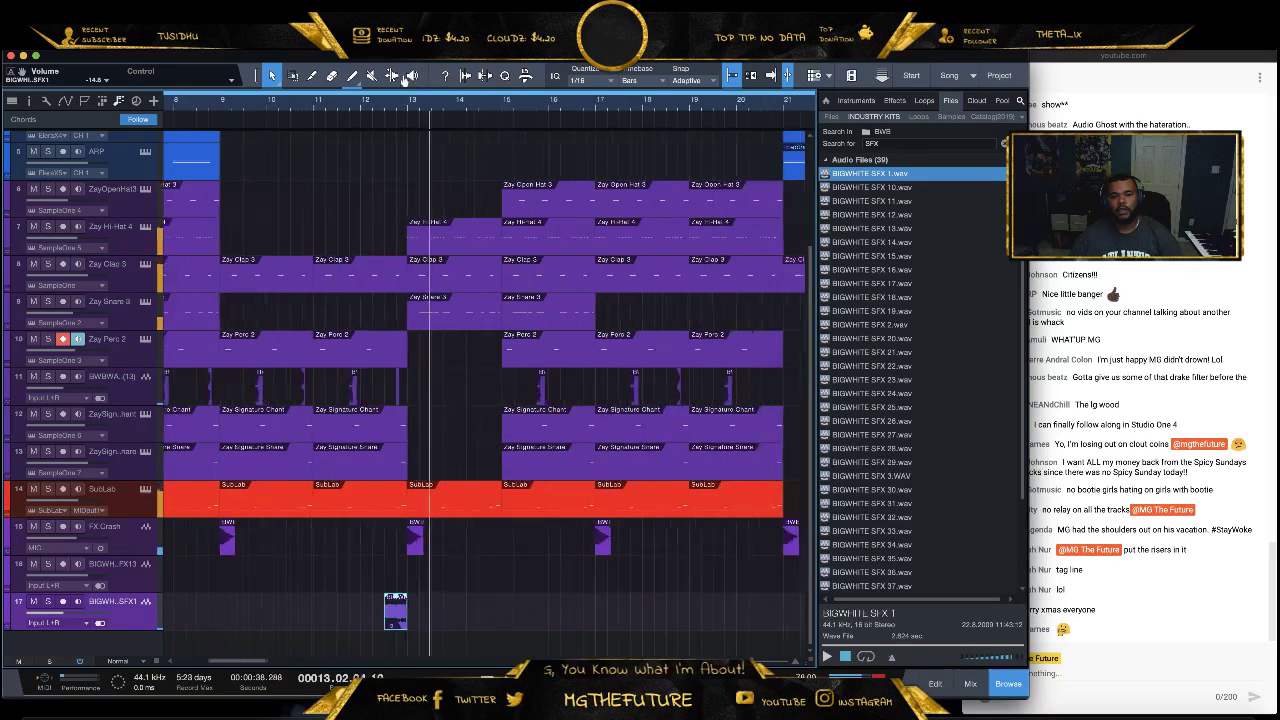
drag(398, 608, 611, 623)
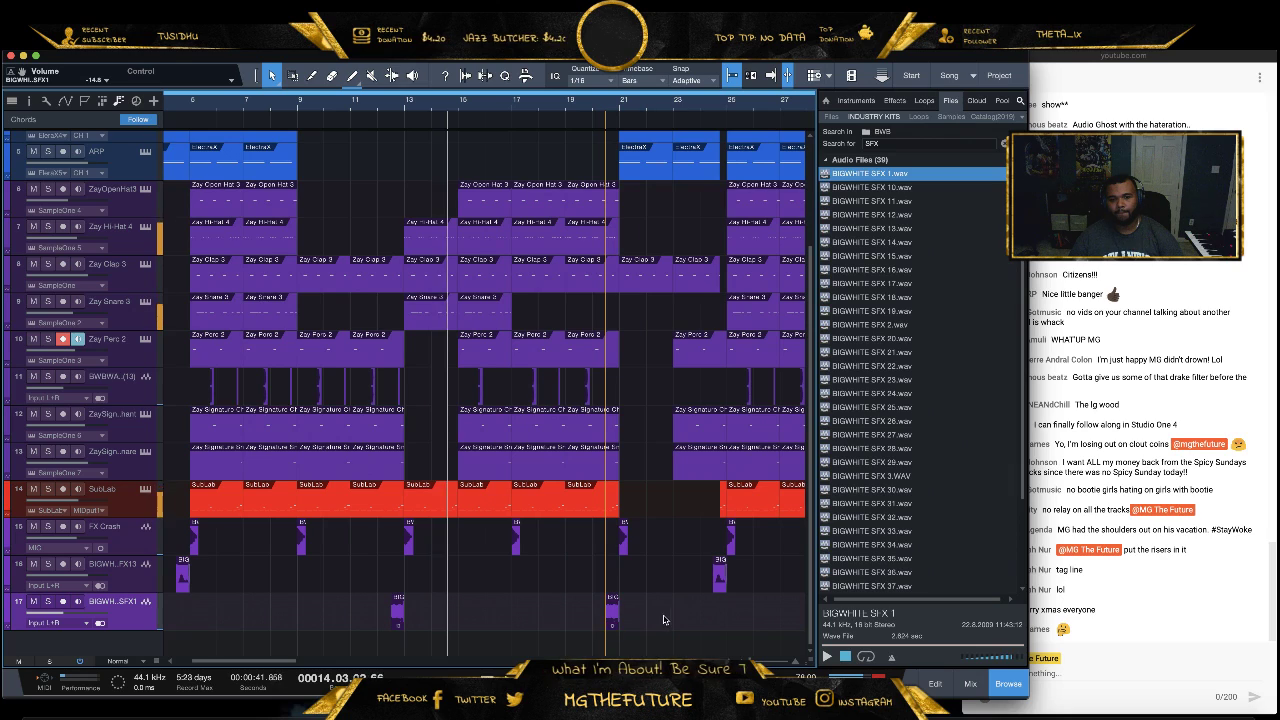
Examine the section transitions around bars 9 and 13 while the arrangement plays
scroll(534, 104, down, 3)
click(525, 76)
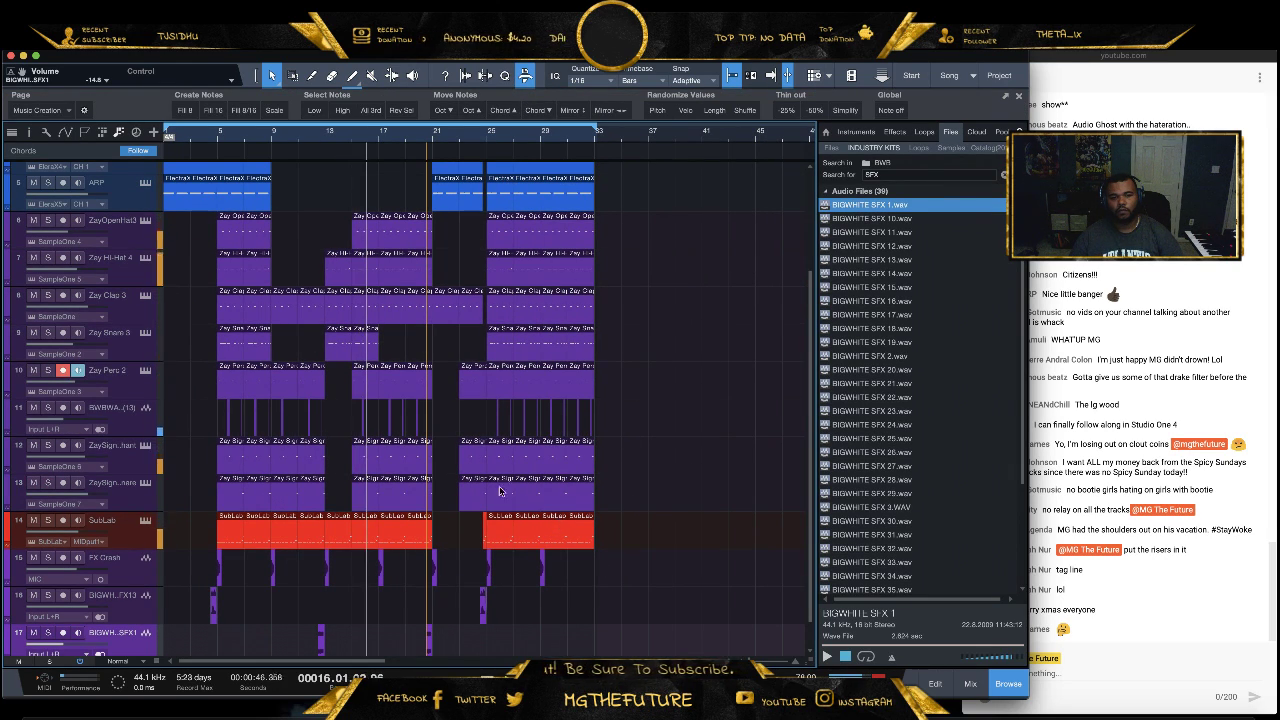
drag(240, 147, 263, 183)
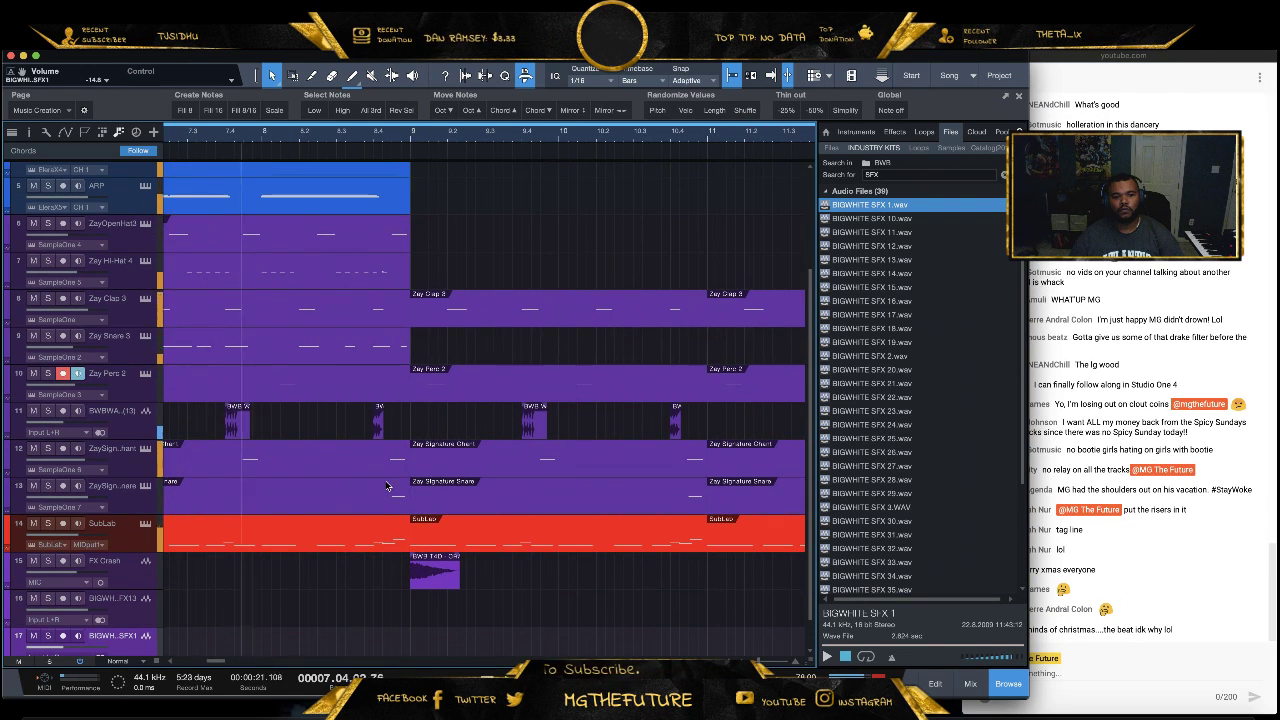
scroll(377, 474, up, 4)
click(380, 180)
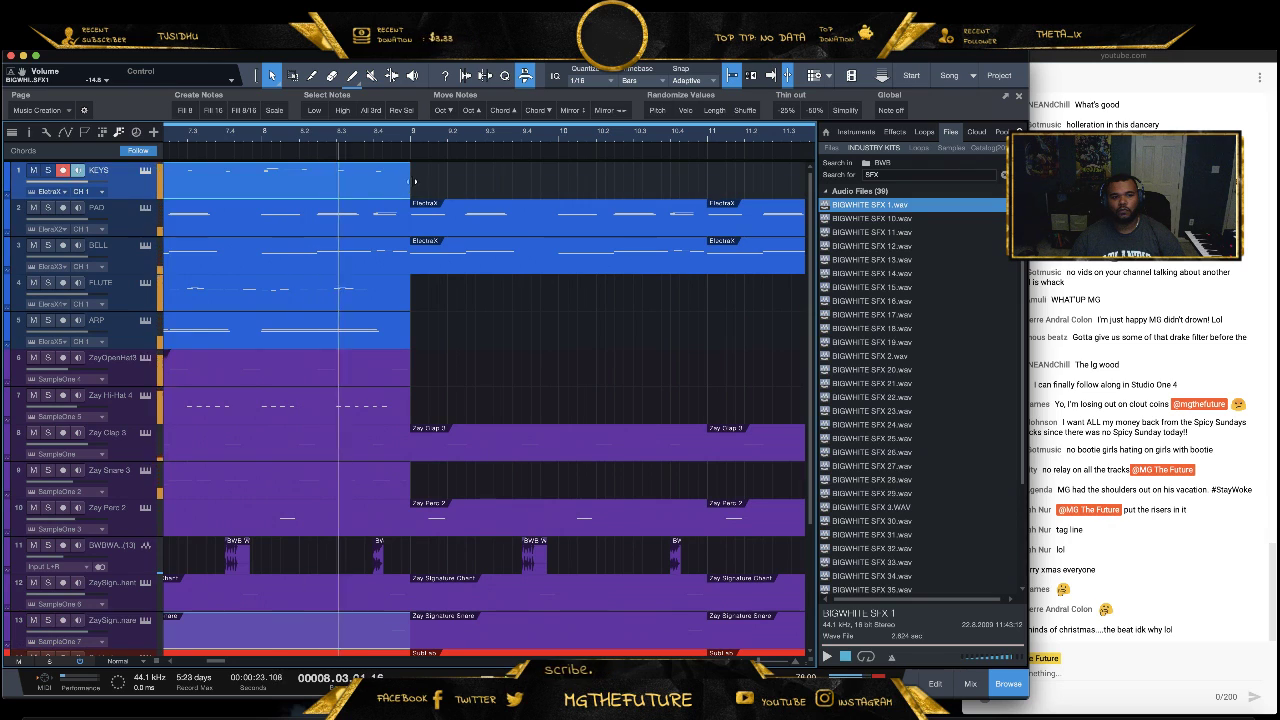
scroll(357, 470, down, 2)
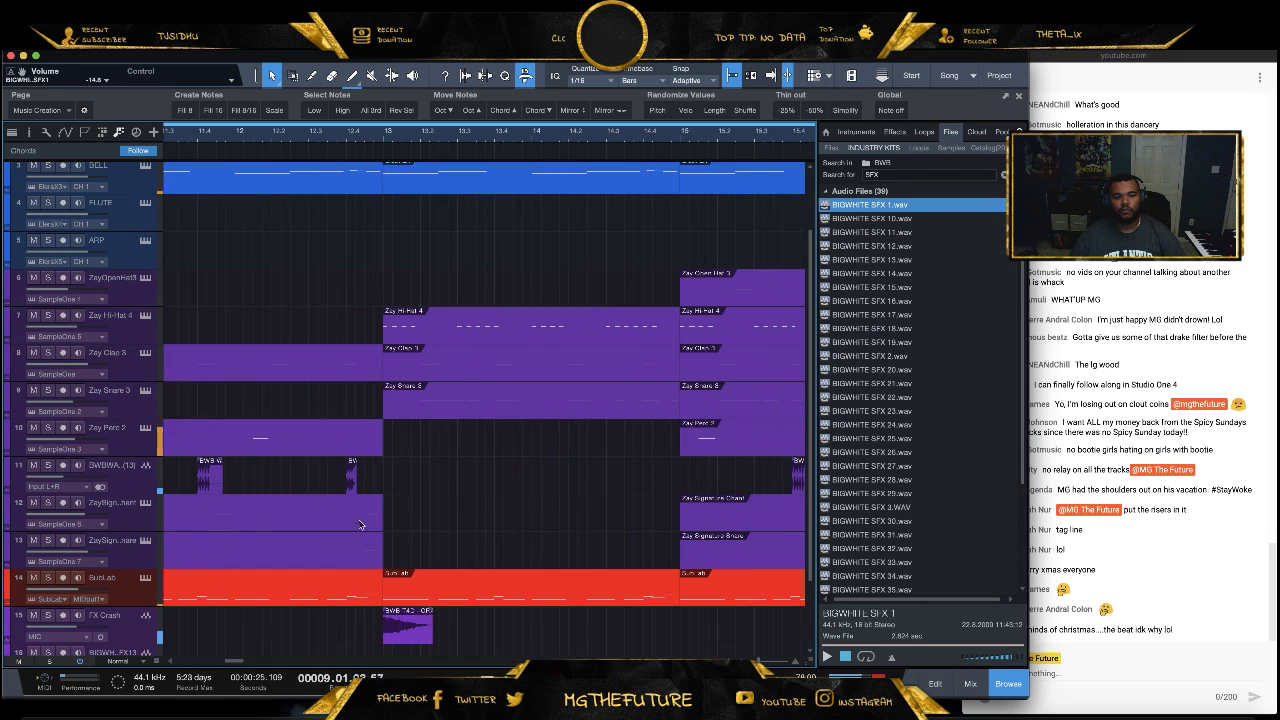
scroll(408, 137, down, 5)
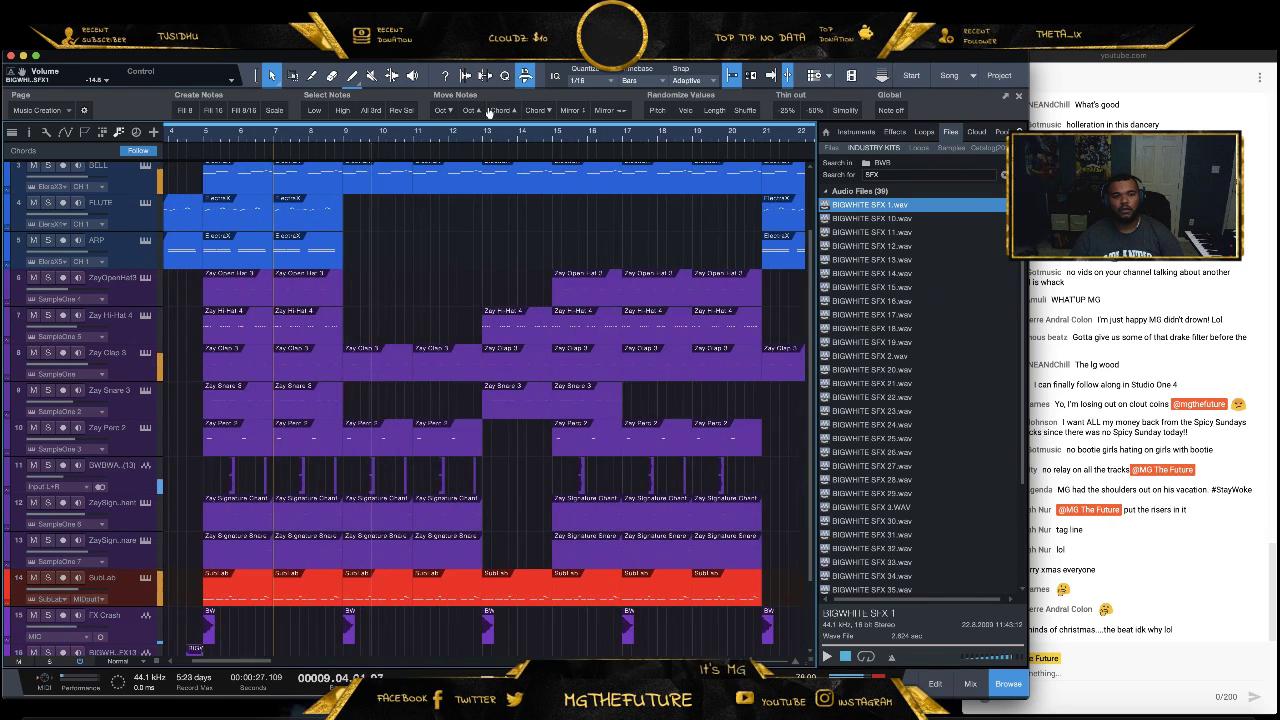
scroll(293, 135, up, 3)
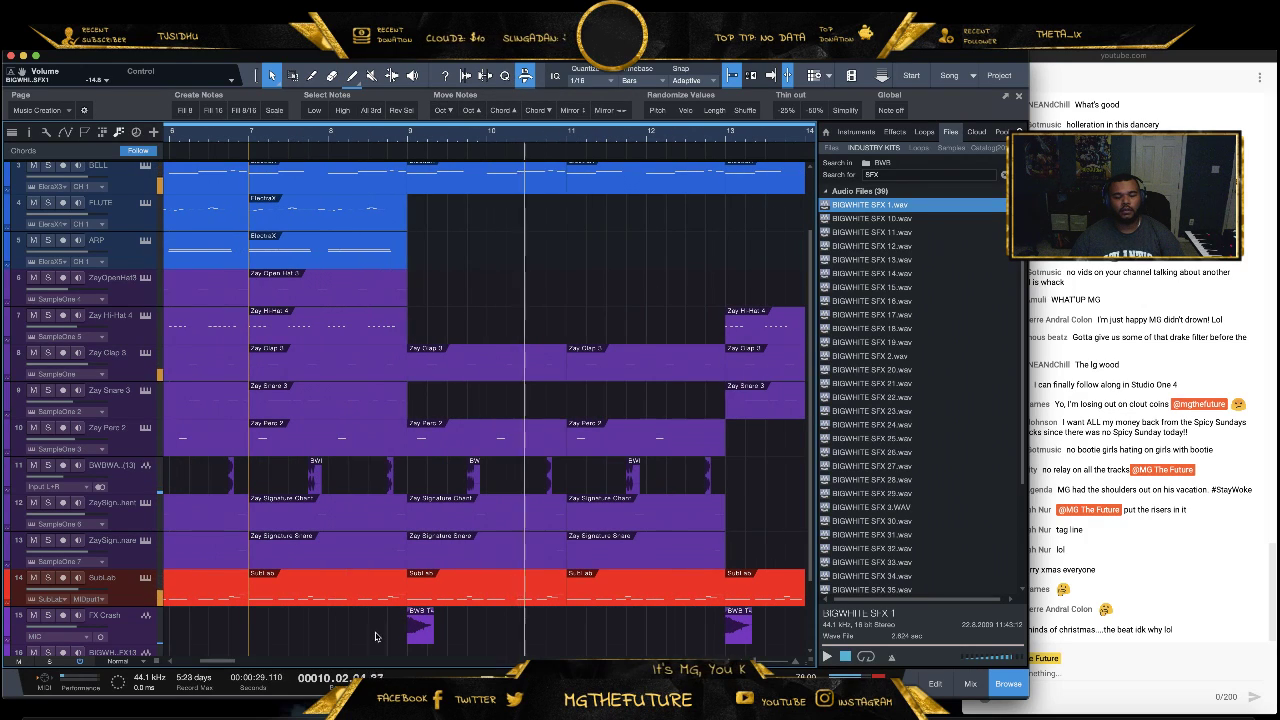
drag(376, 644, 329, 151)
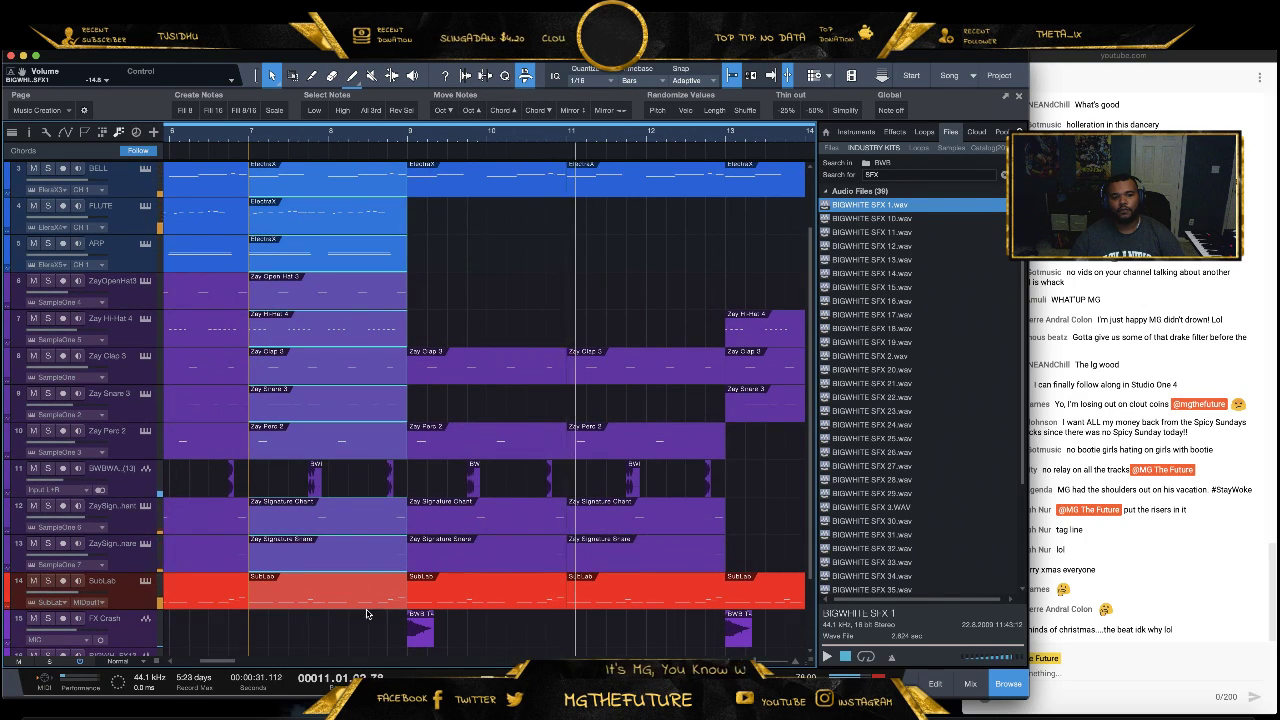
click(383, 599)
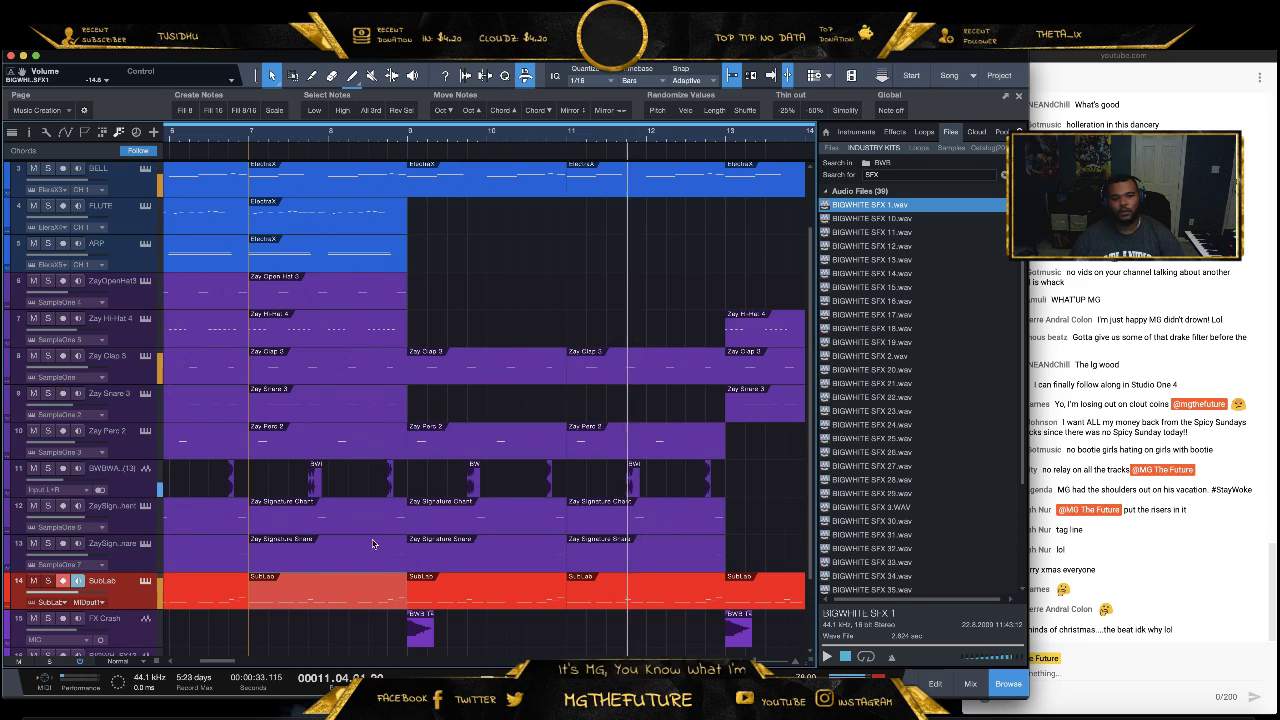
click(362, 556)
scroll(350, 404, up, 2)
drag(419, 188, 367, 217)
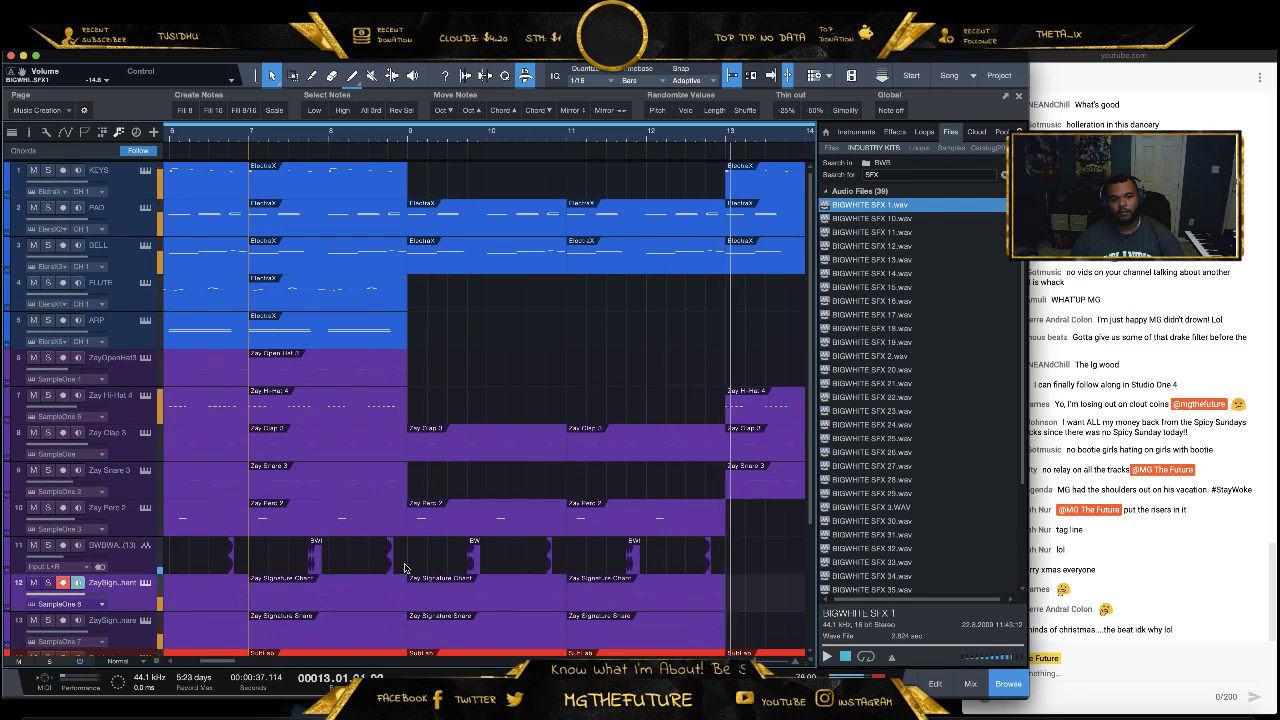
Trim the melody and drum clips leading into bar 9 to end half a beat before it, leaving SubLab at full length
drag(402, 576, 268, 168)
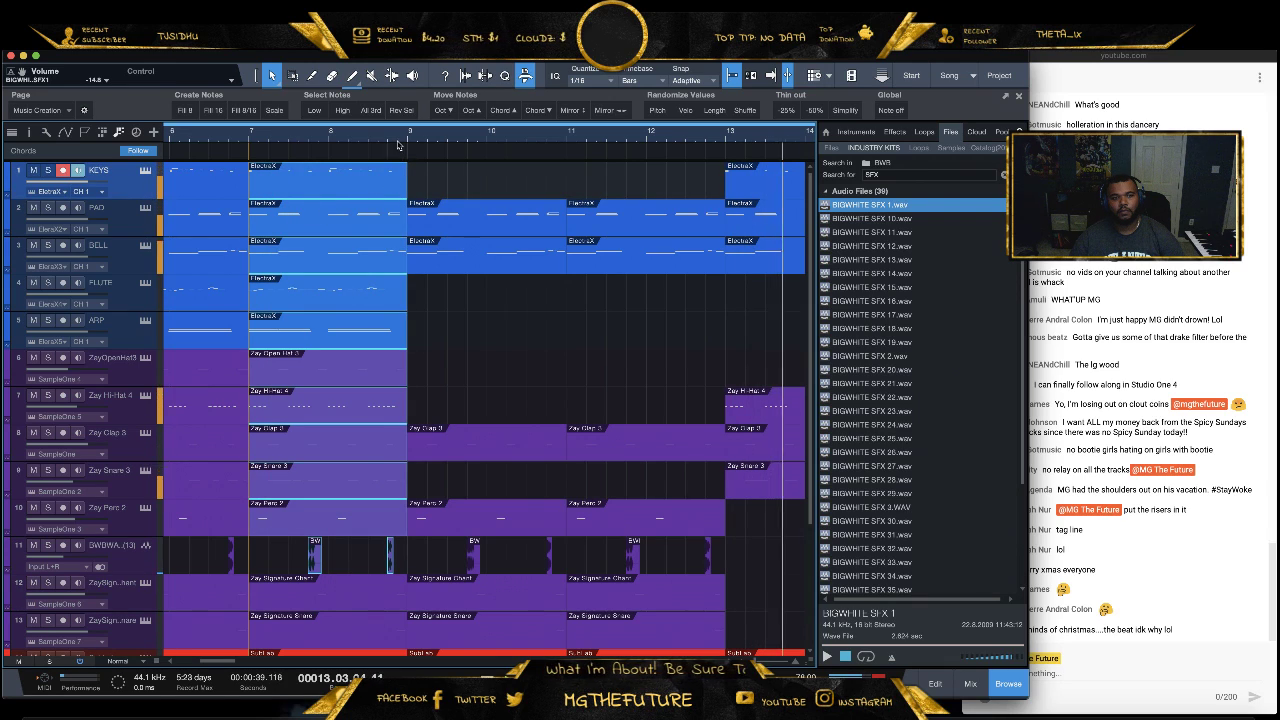
scroll(404, 171, up, 4)
drag(434, 580, 399, 178)
scroll(418, 397, down, 4)
click(418, 397)
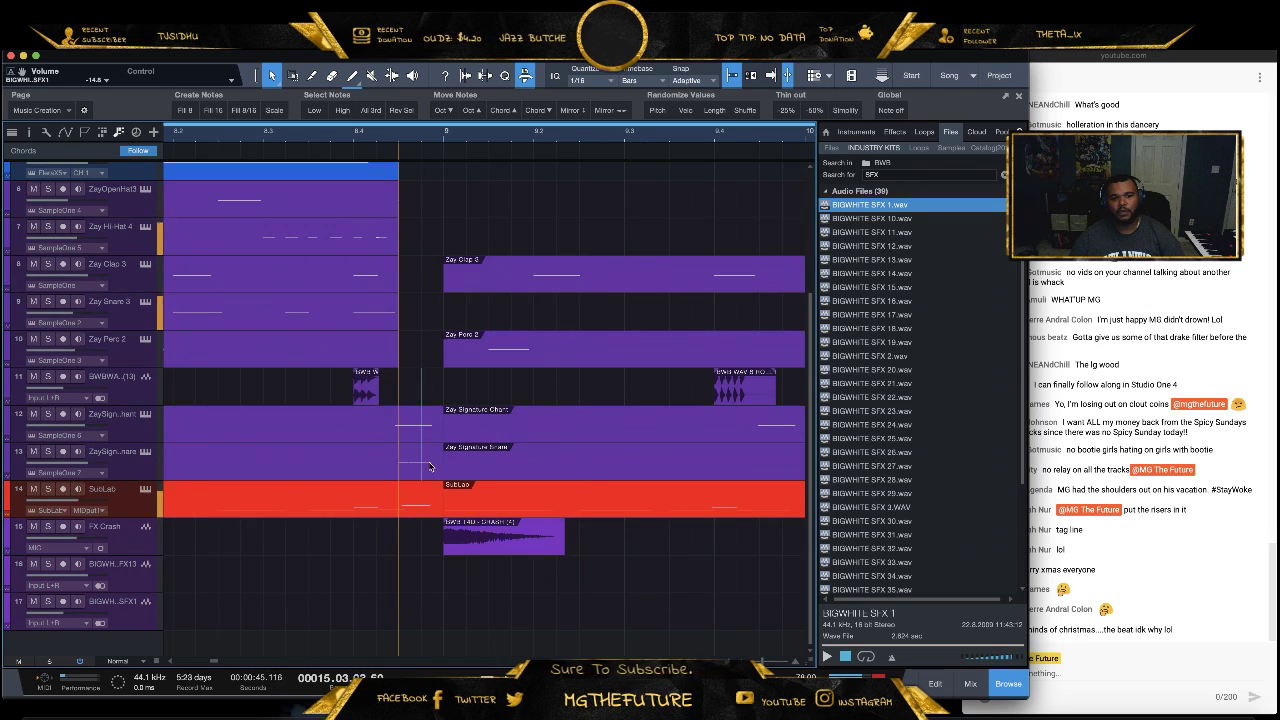
drag(430, 467, 399, 420)
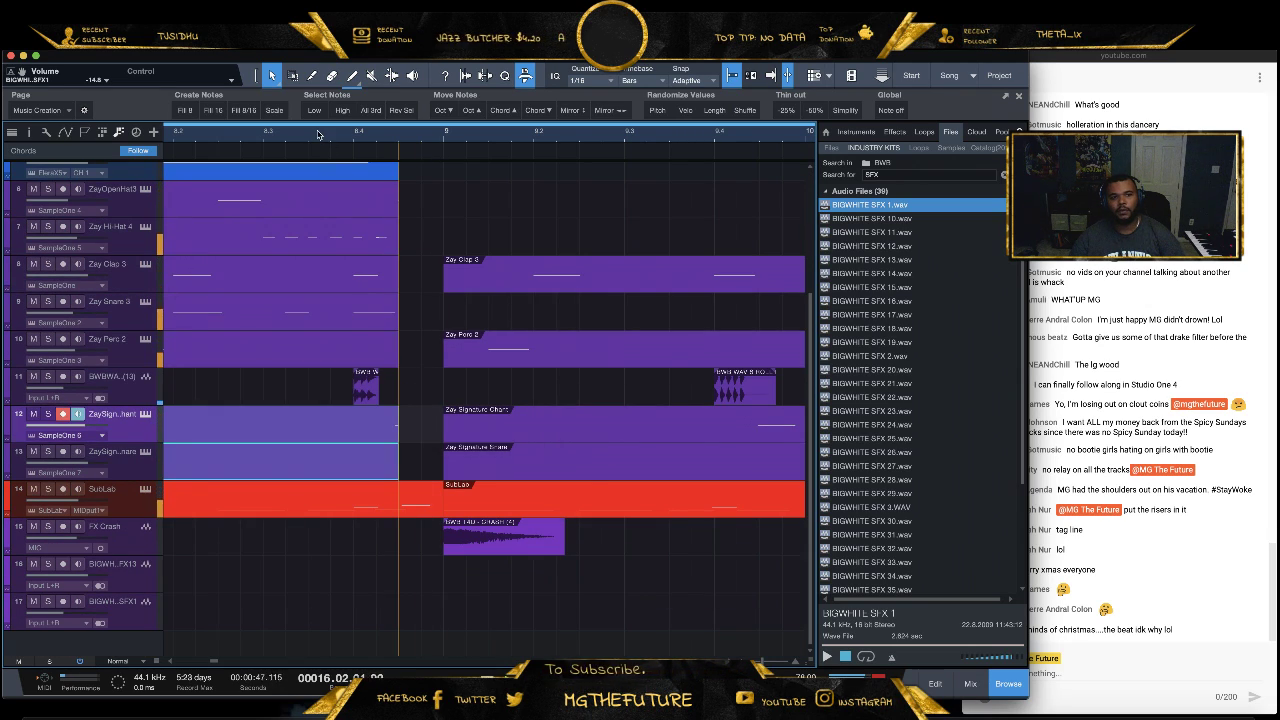
Trim the SubLab clips around bar 13 to leave a gap of about 3.5 beats, and set the SubLab volume to -2.3 dB
key(space)
key(shift+f)
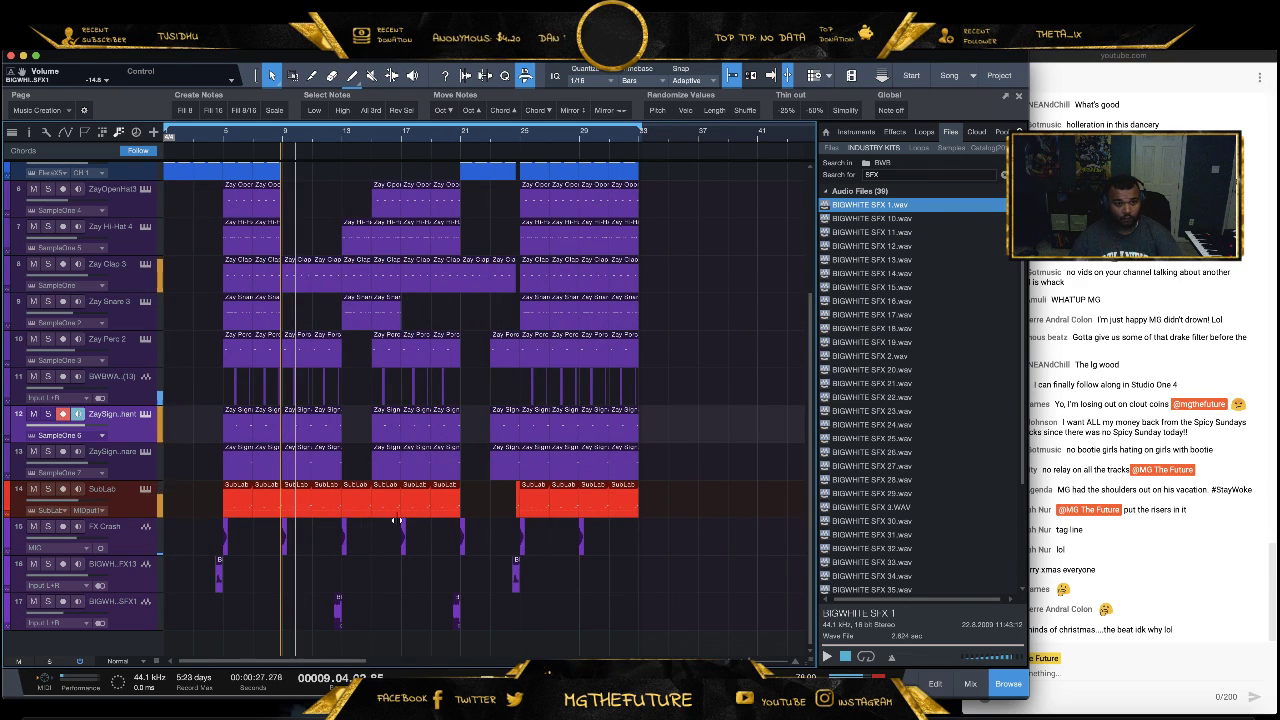
click(357, 500)
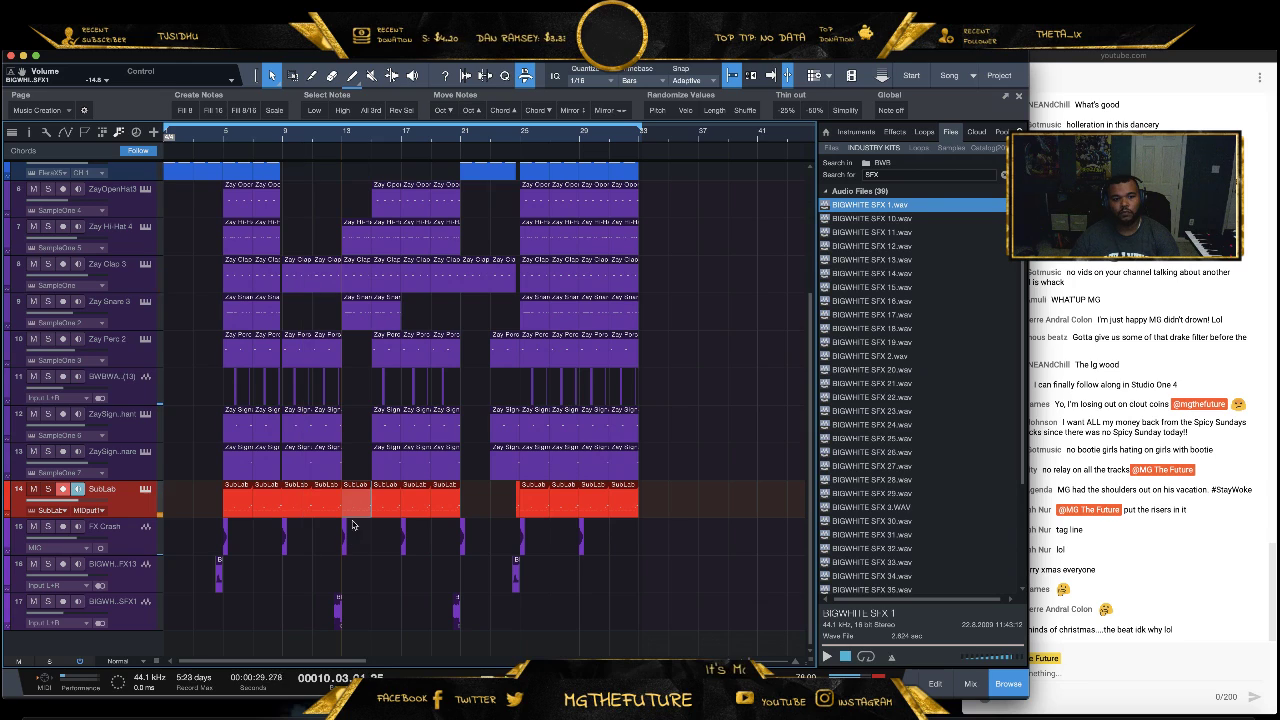
scroll(335, 140, up, 5)
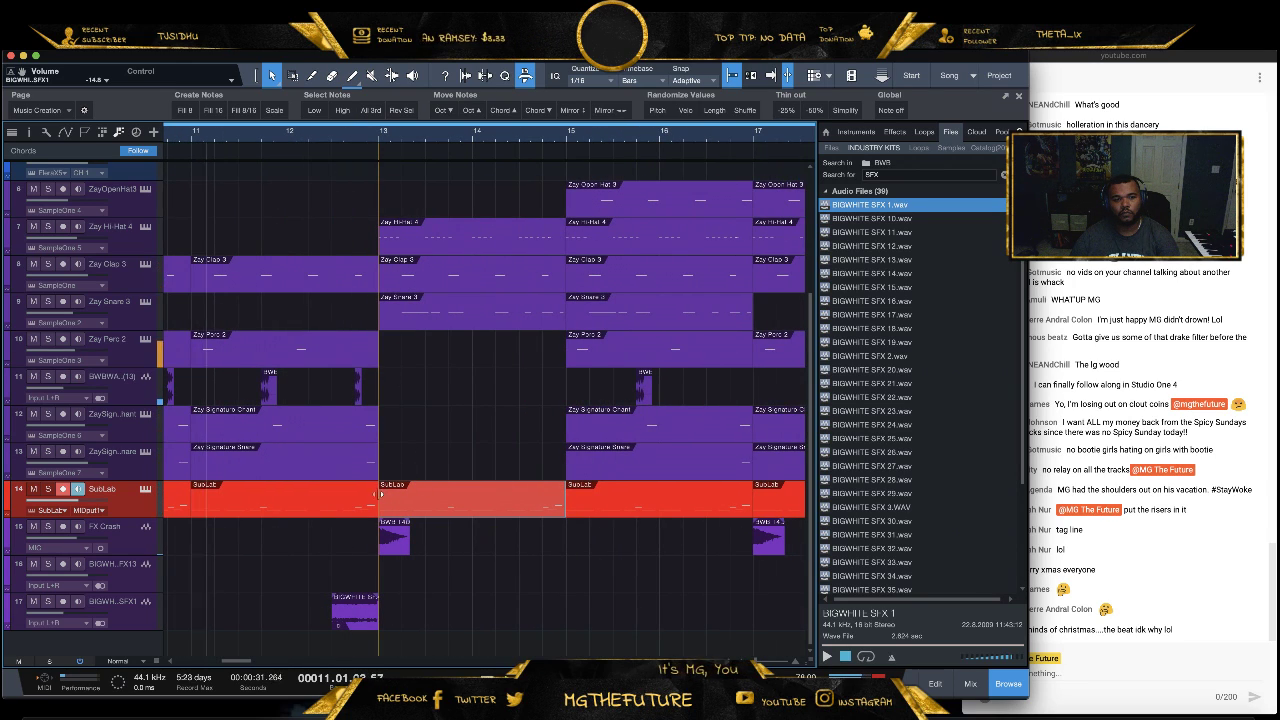
drag(374, 493, 433, 510)
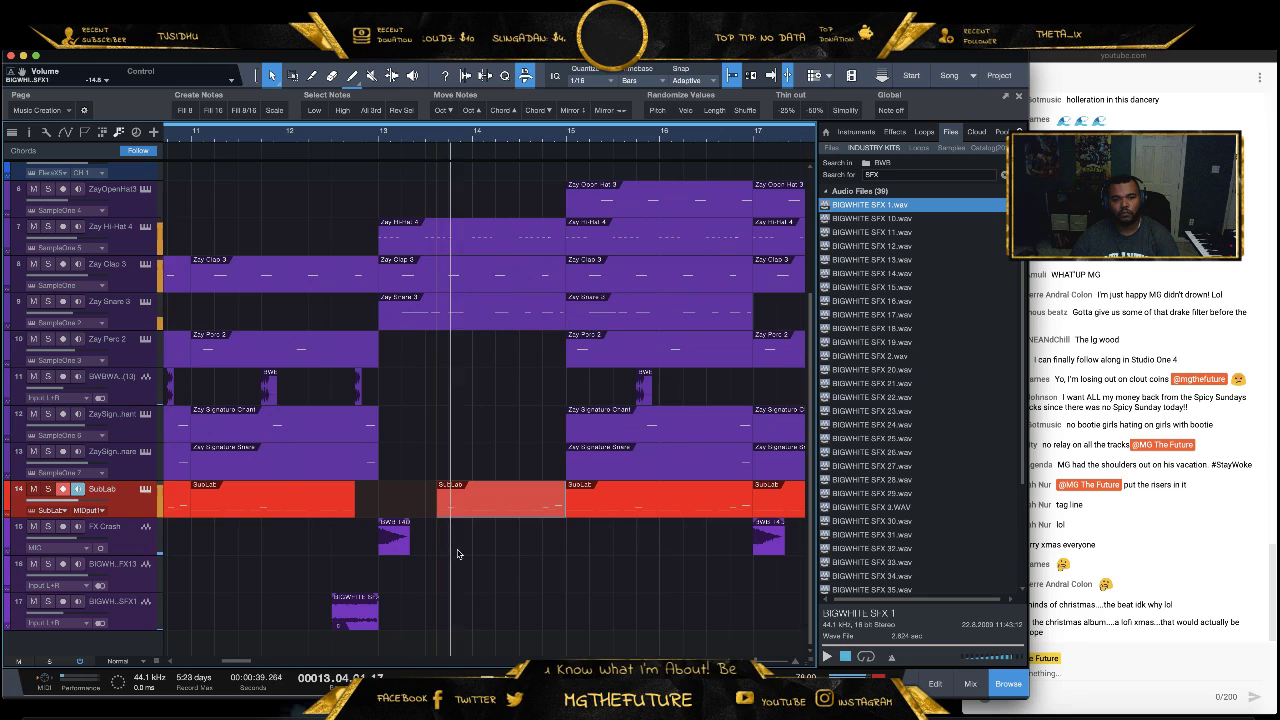
click(970, 683)
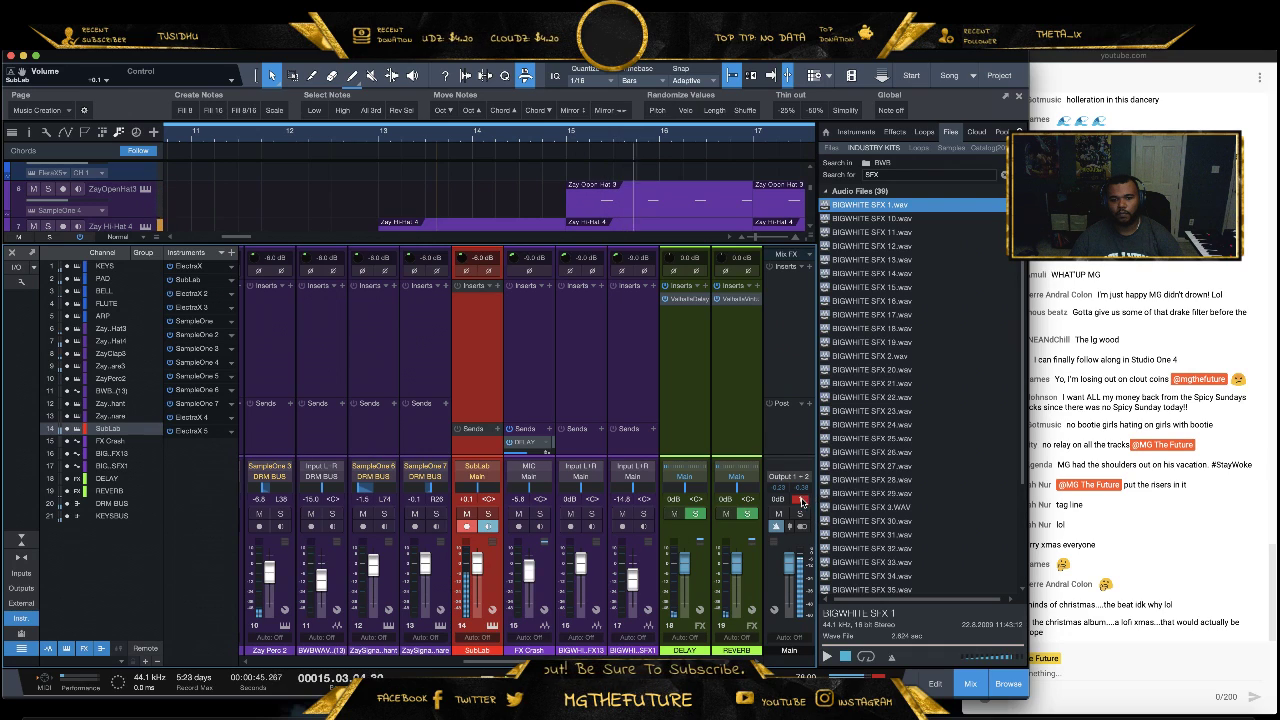
click(962, 683)
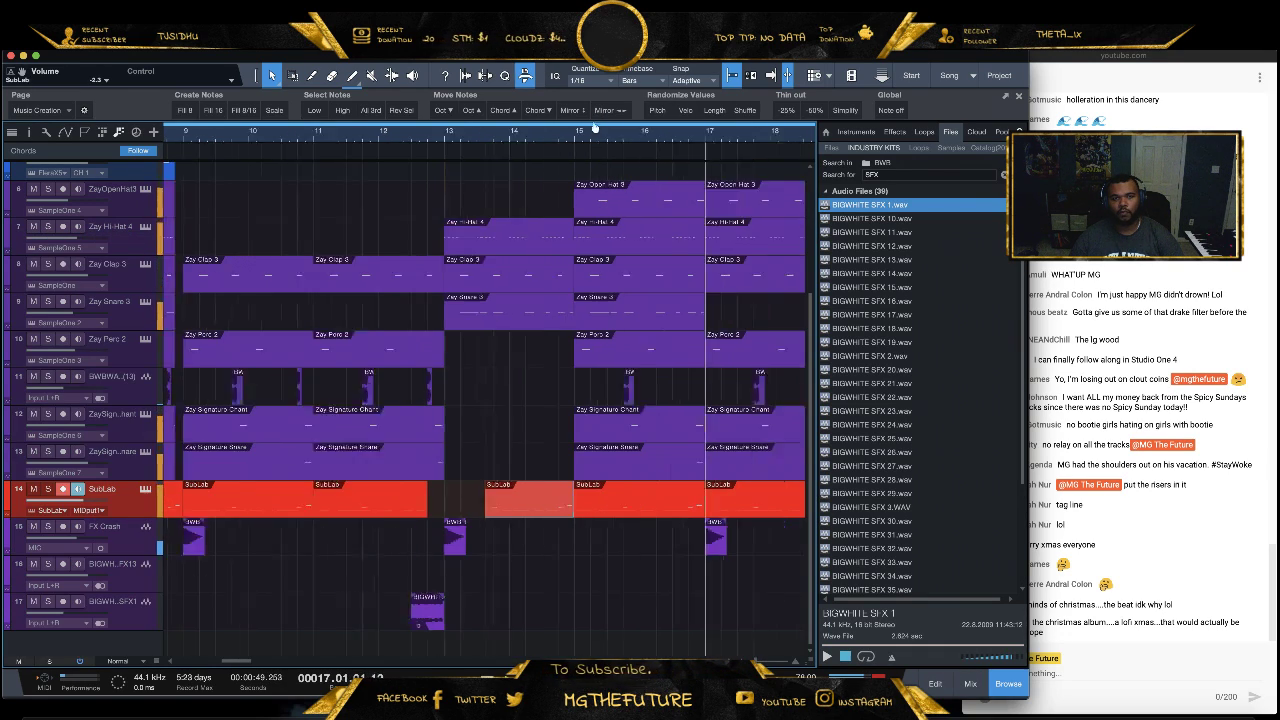
Set the track height to Small so that all 17 tracks fit in the arrangement
key(w)
key(w)
key(w)
key(w)
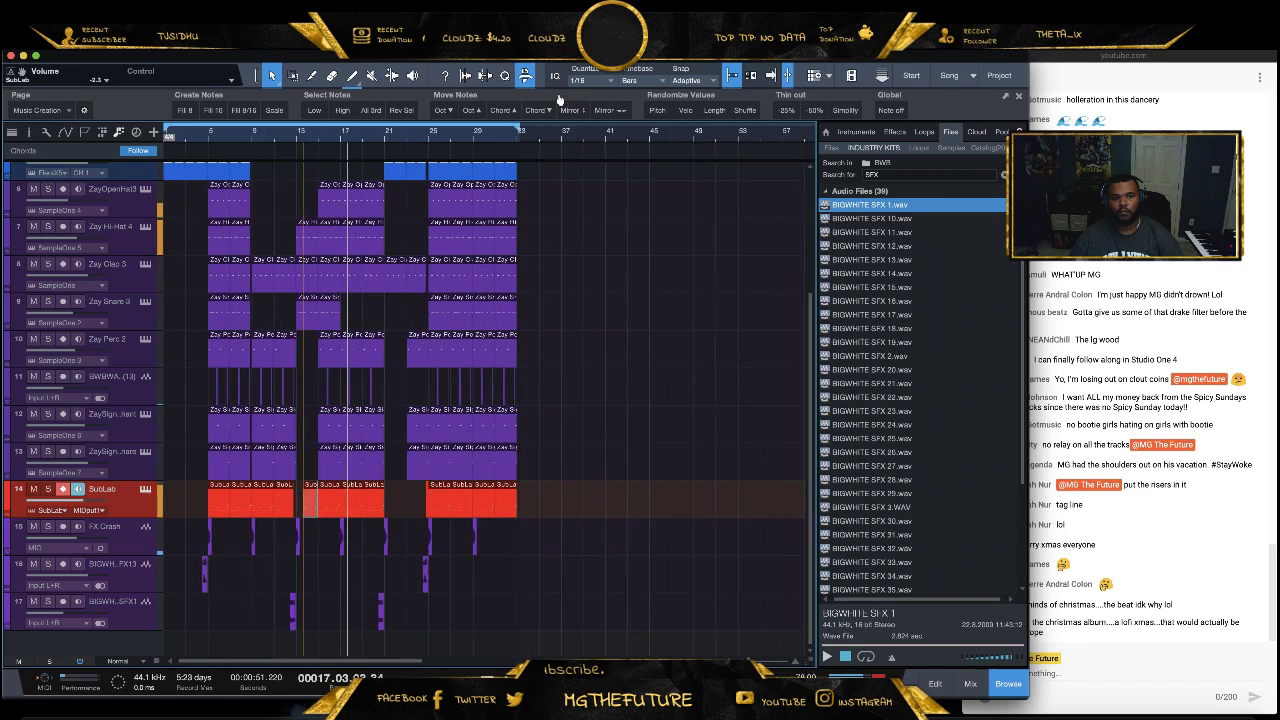
scroll(690, 460, up, 3)
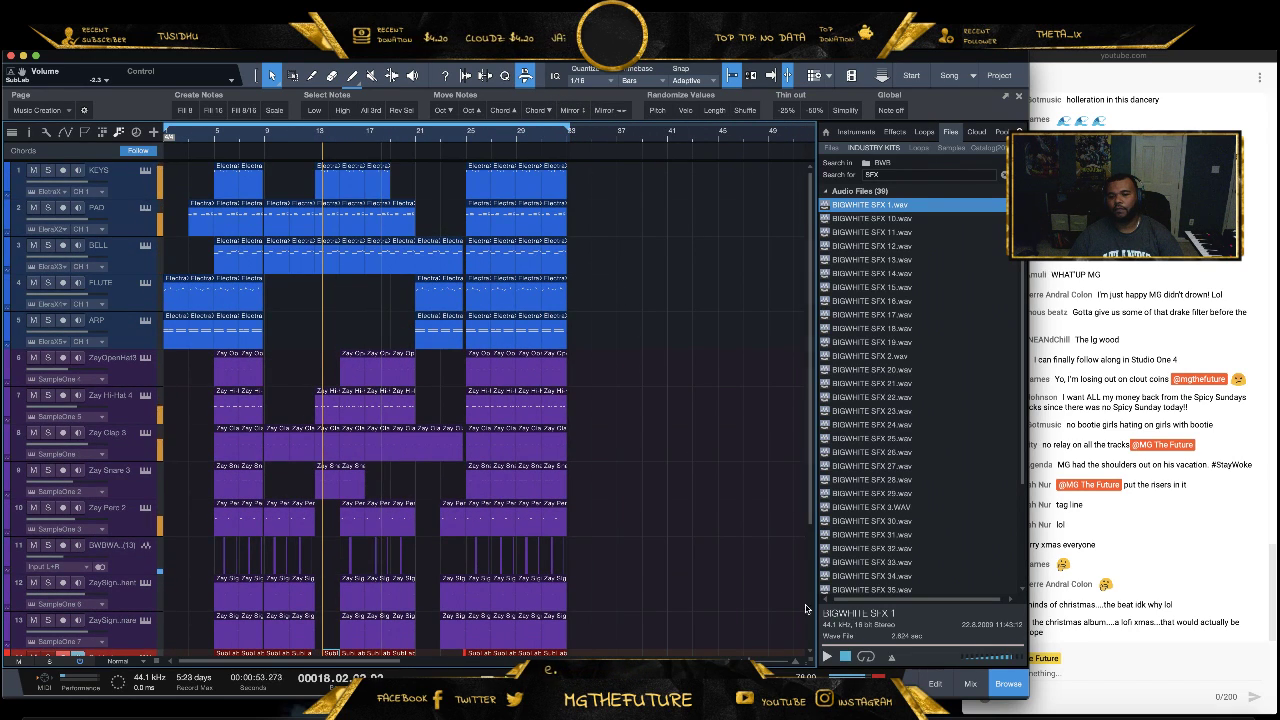
click(118, 661)
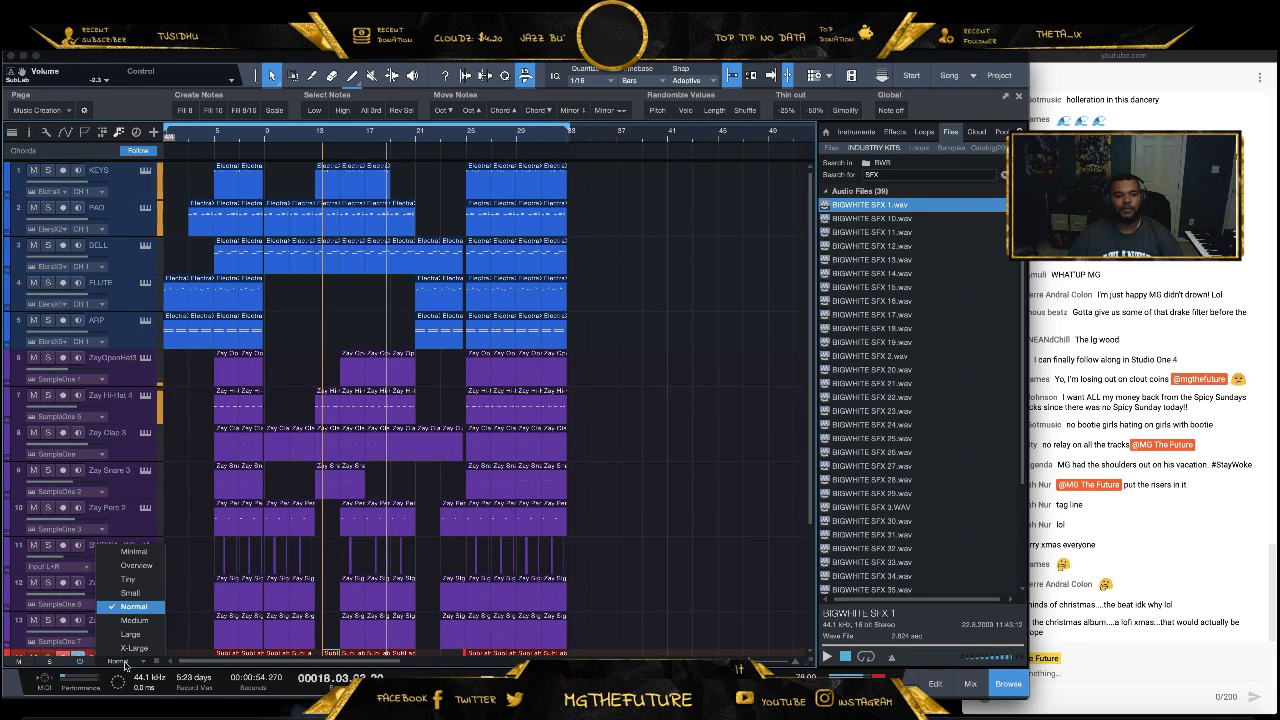
click(131, 593)
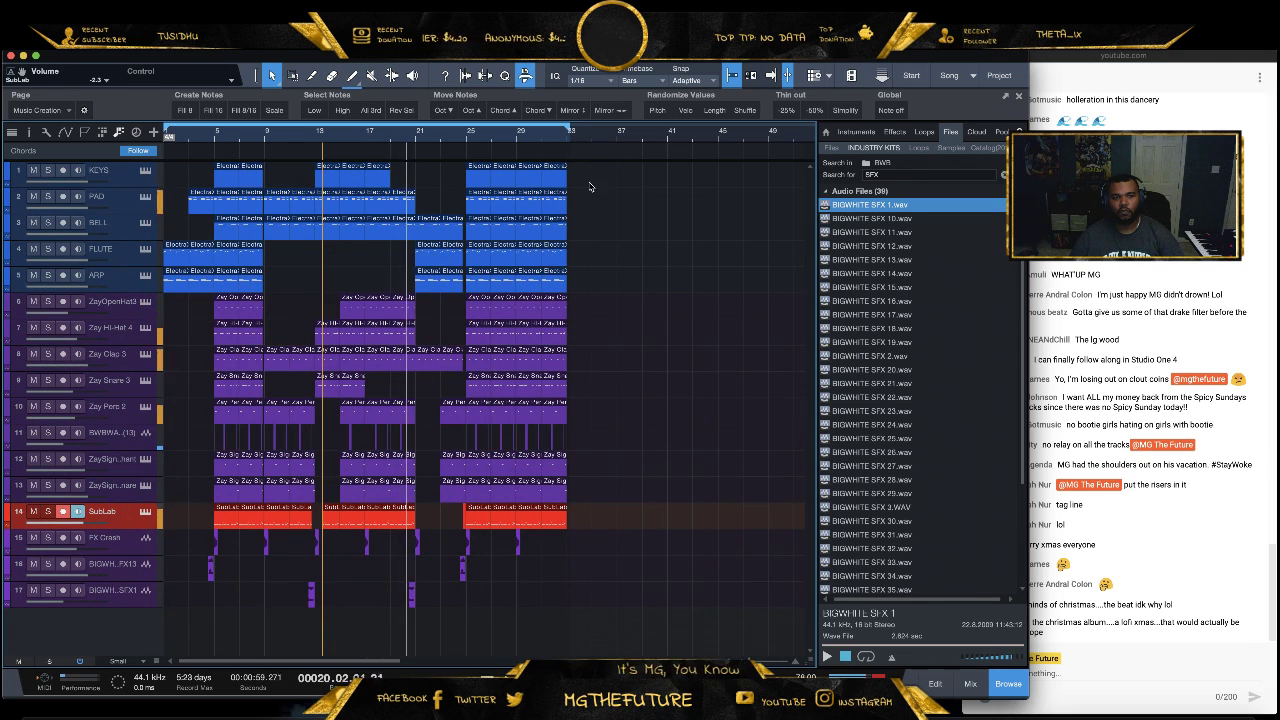
Duplicate all clips from bar 9 to bar 33 directly after bar 33 and extend the song end to bar 57
drag(598, 170, 430, 555)
click(416, 577)
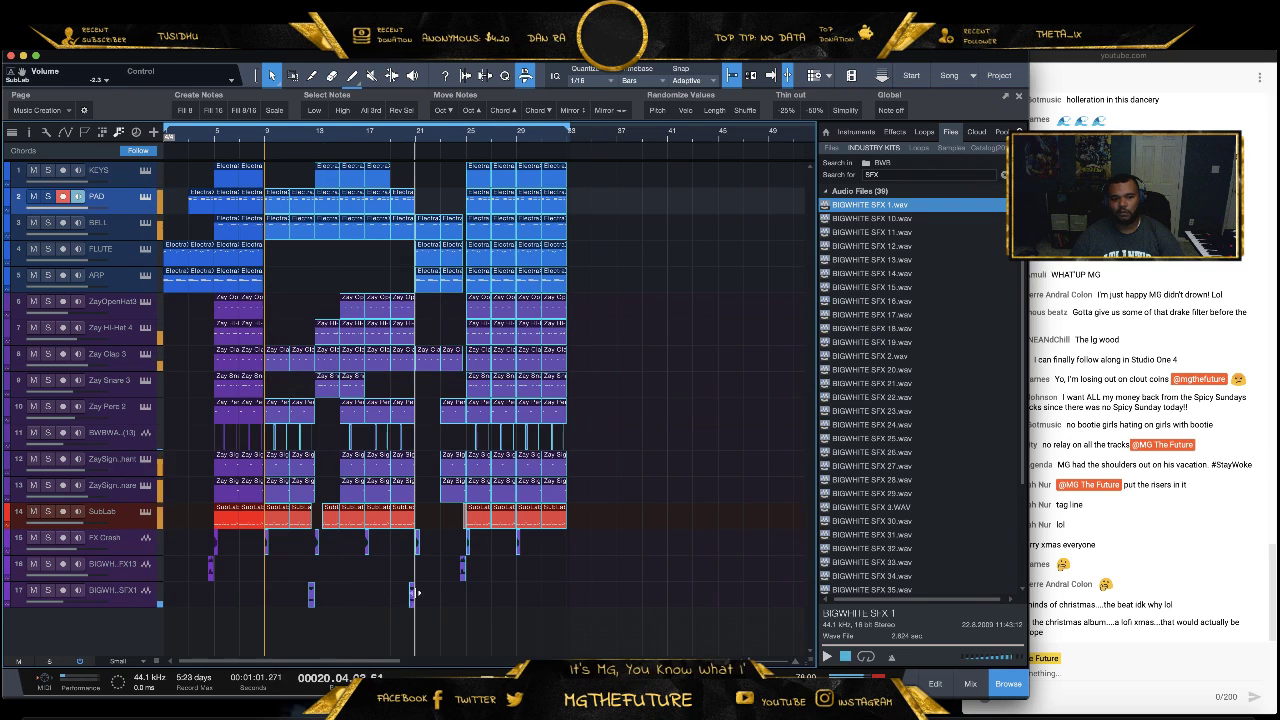
key(ctrl+d)
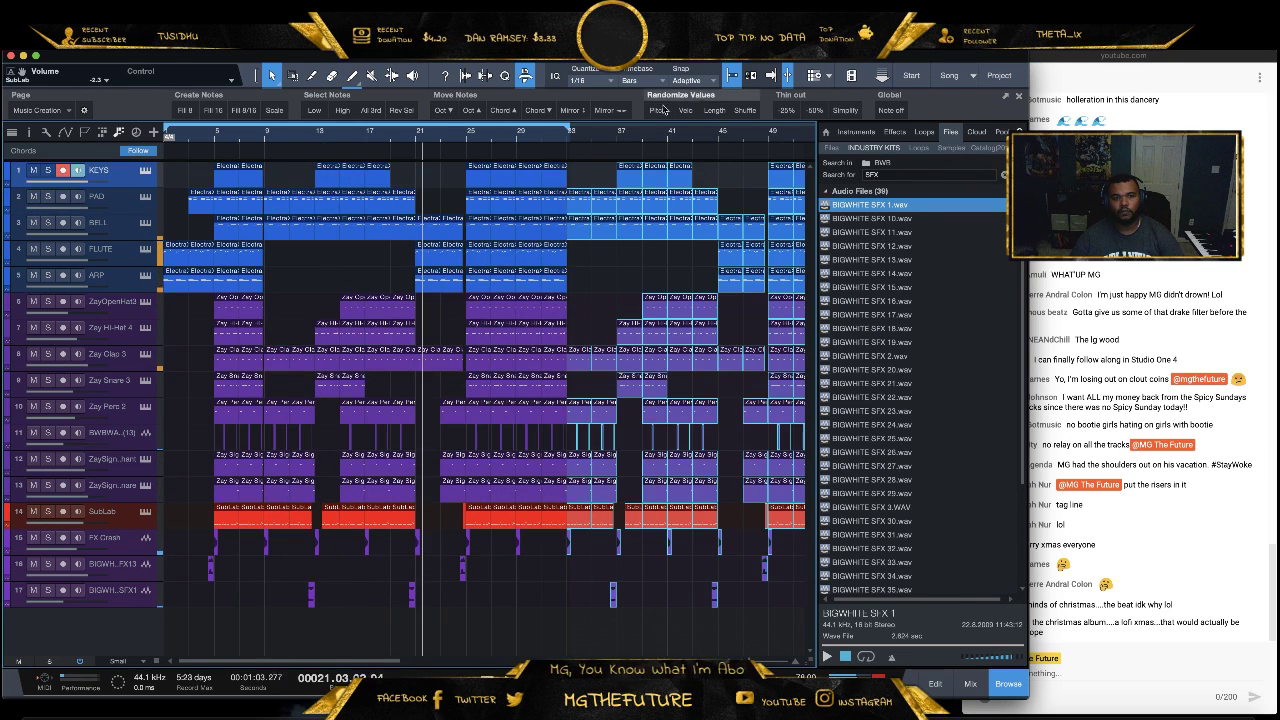
key(w)
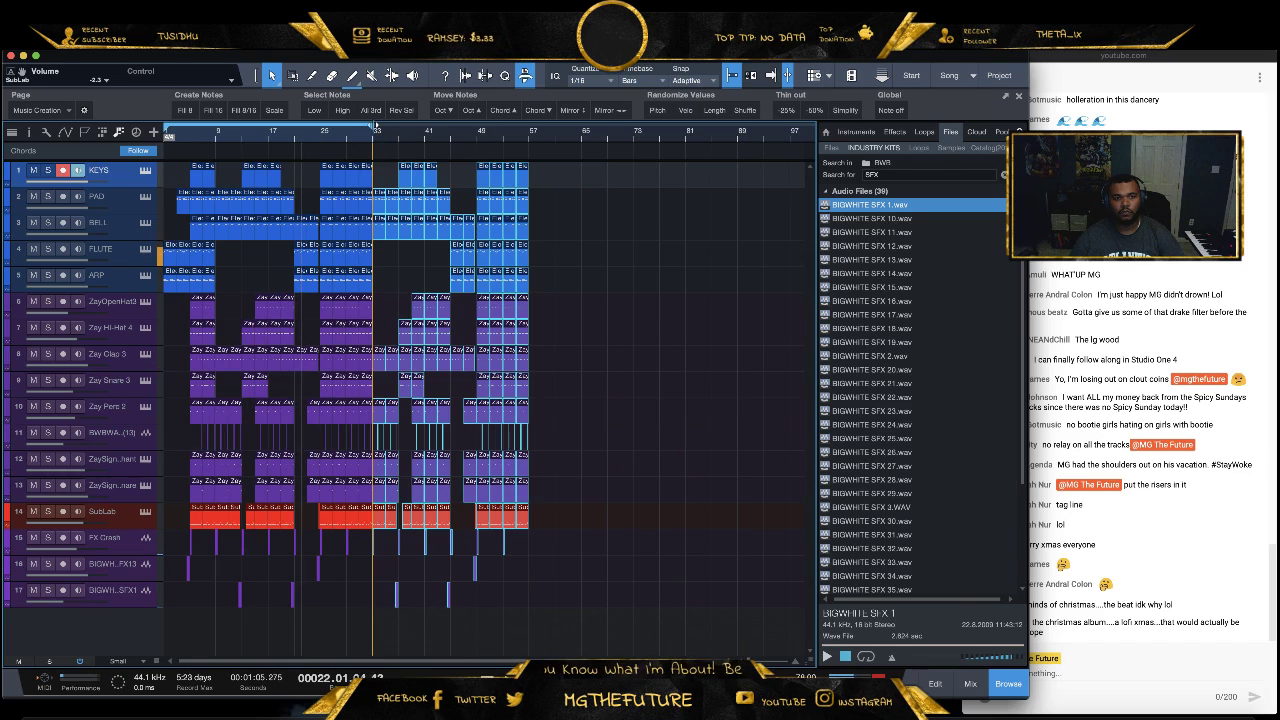
drag(375, 132, 505, 157)
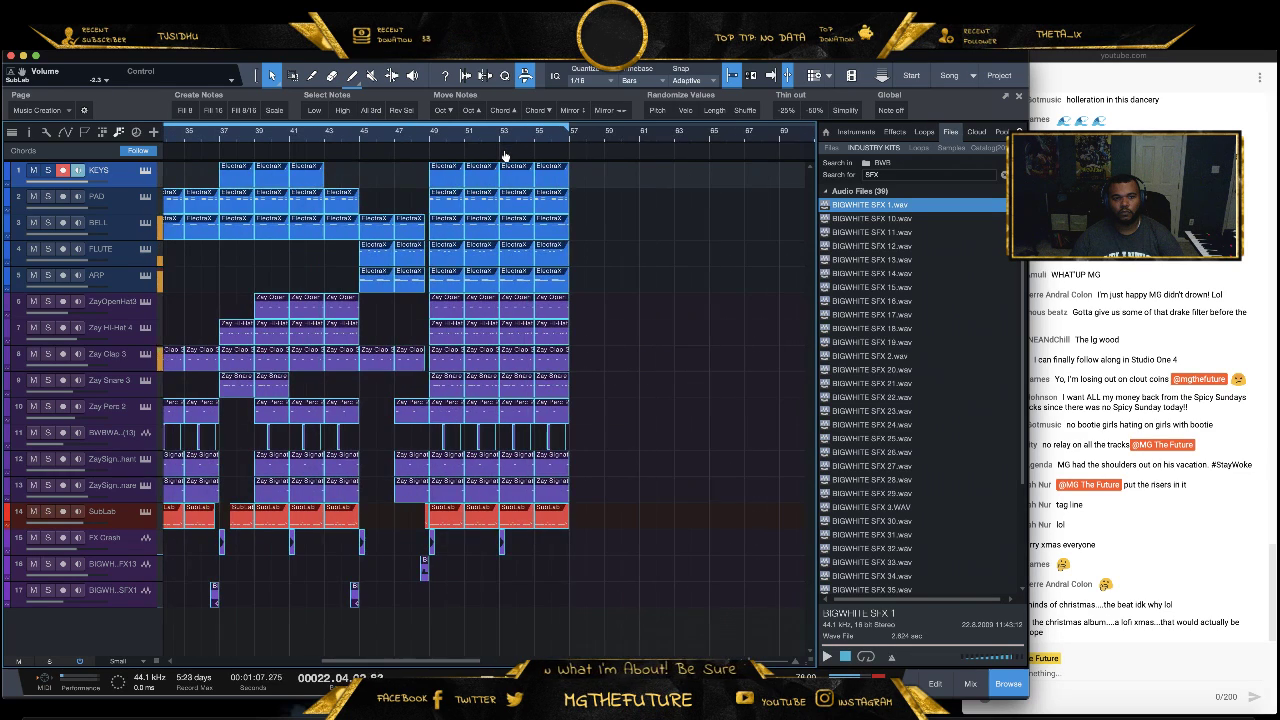
Copy the BELL, FLUTE and ARP clips from bar 45 to bar 57 and extend the song end to bar 59
click(378, 225)
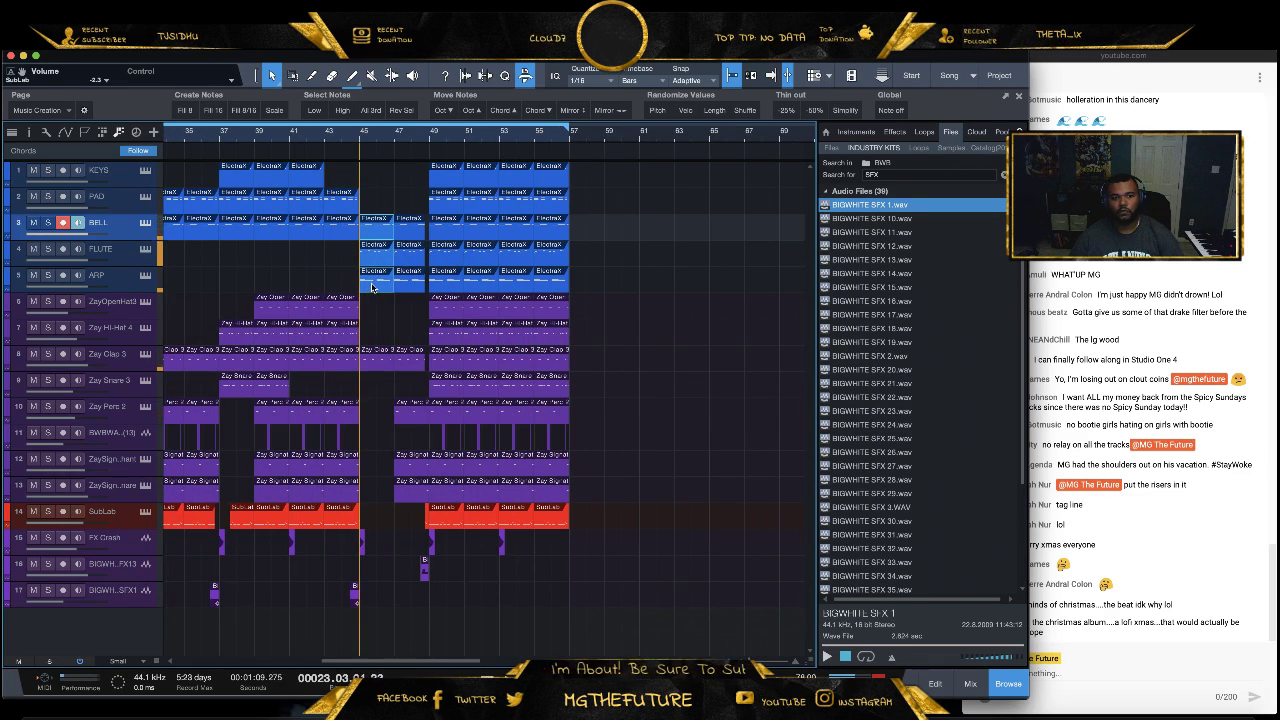
drag(371, 287, 582, 288)
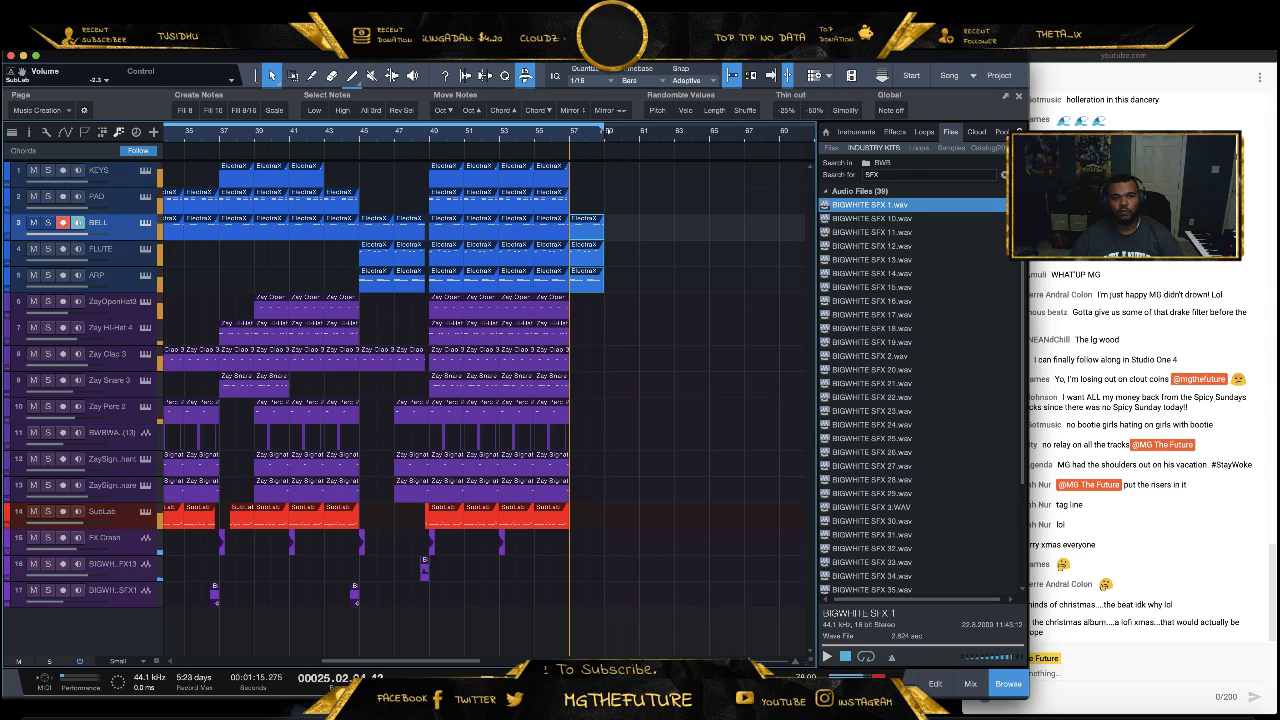
Raise the BIGWHITE SFX 13 track volume to -6.7 dB and the BIGWHITE SFX 1 track volume to -9.2 dB
drag(399, 647, 162, 644)
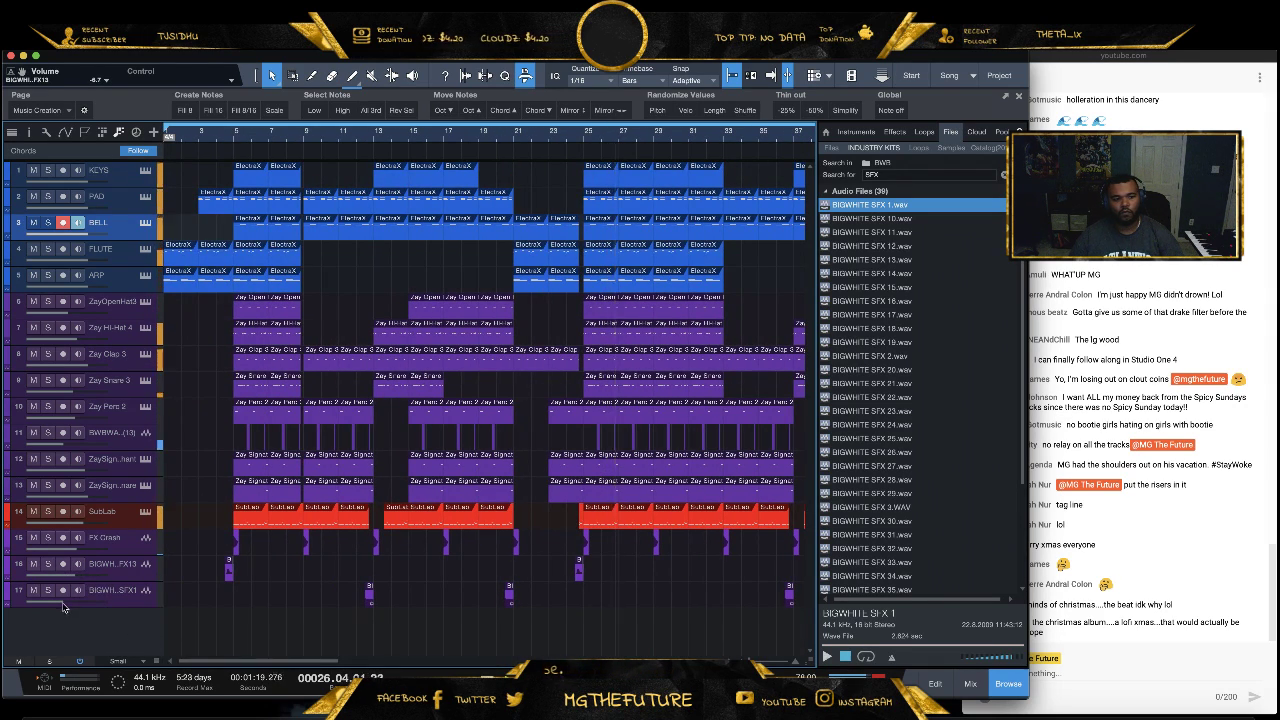
drag(66, 606, 72, 606)
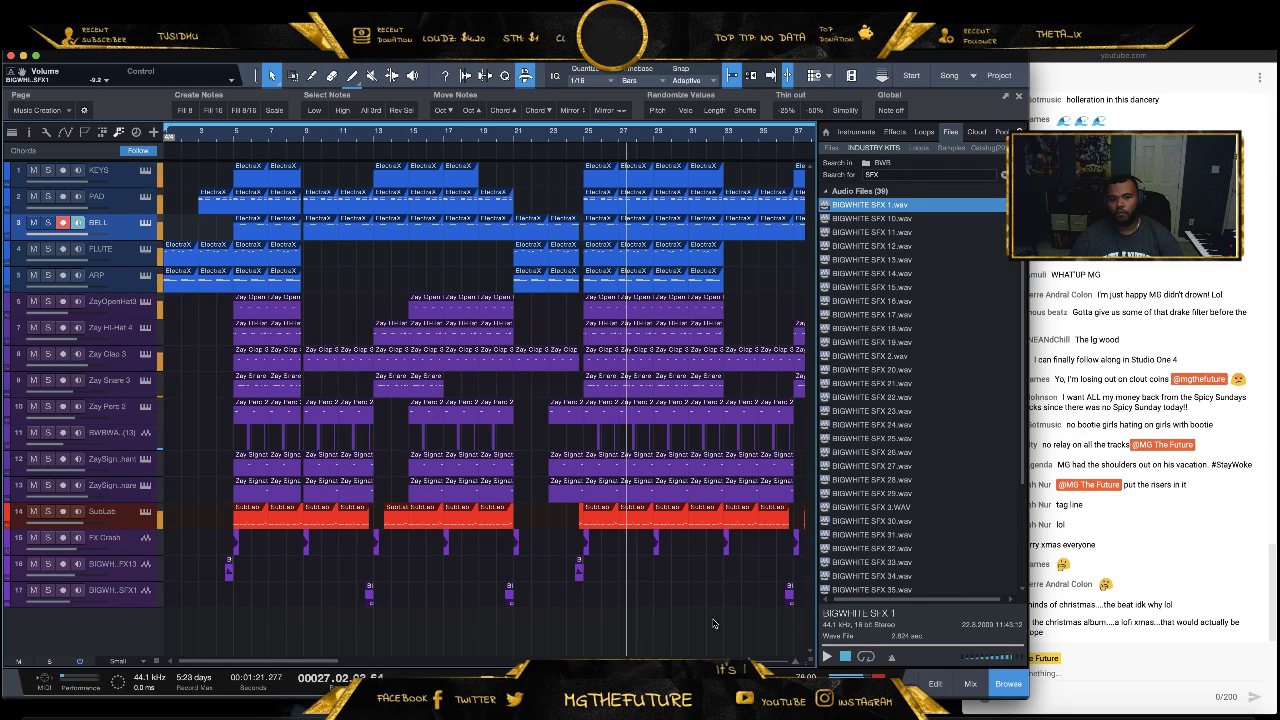
Add REVERB sends to the BIGWHITE SFX 13 channel at -27.6 dB and the BIGWHITE SFX 1 channel at -21.6 dB
click(970, 683)
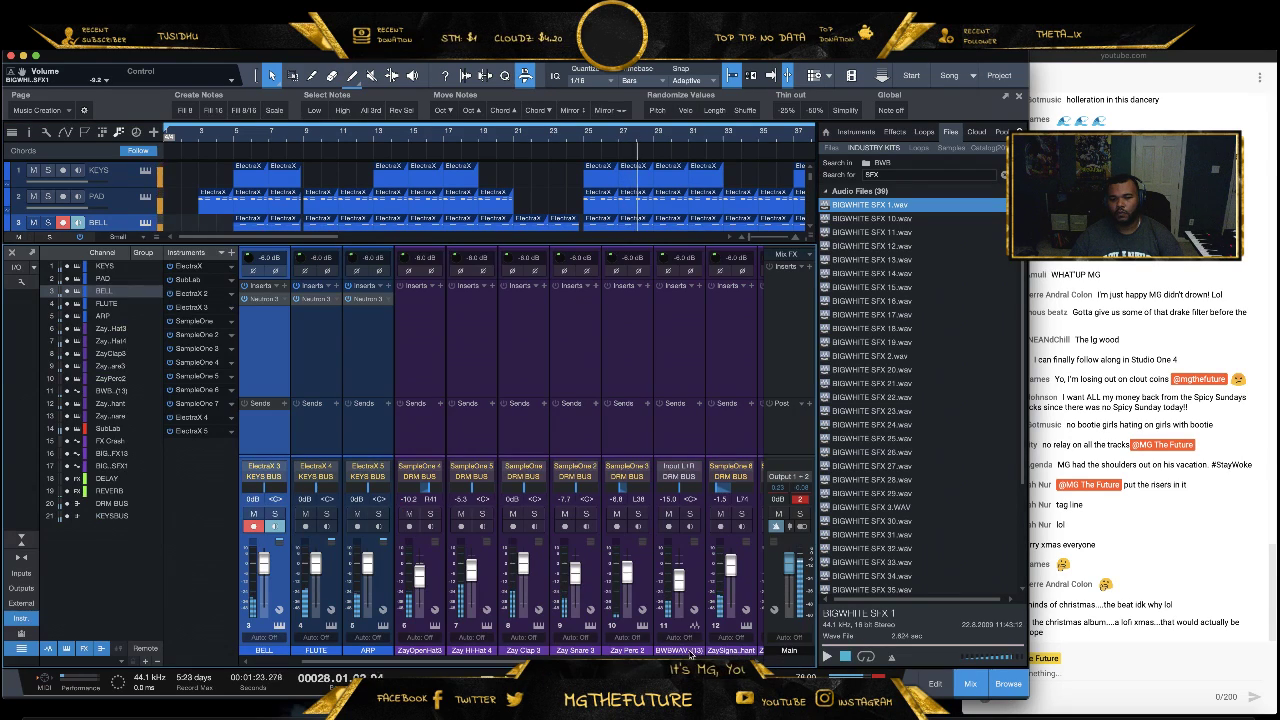
scroll(520, 580, right, 5)
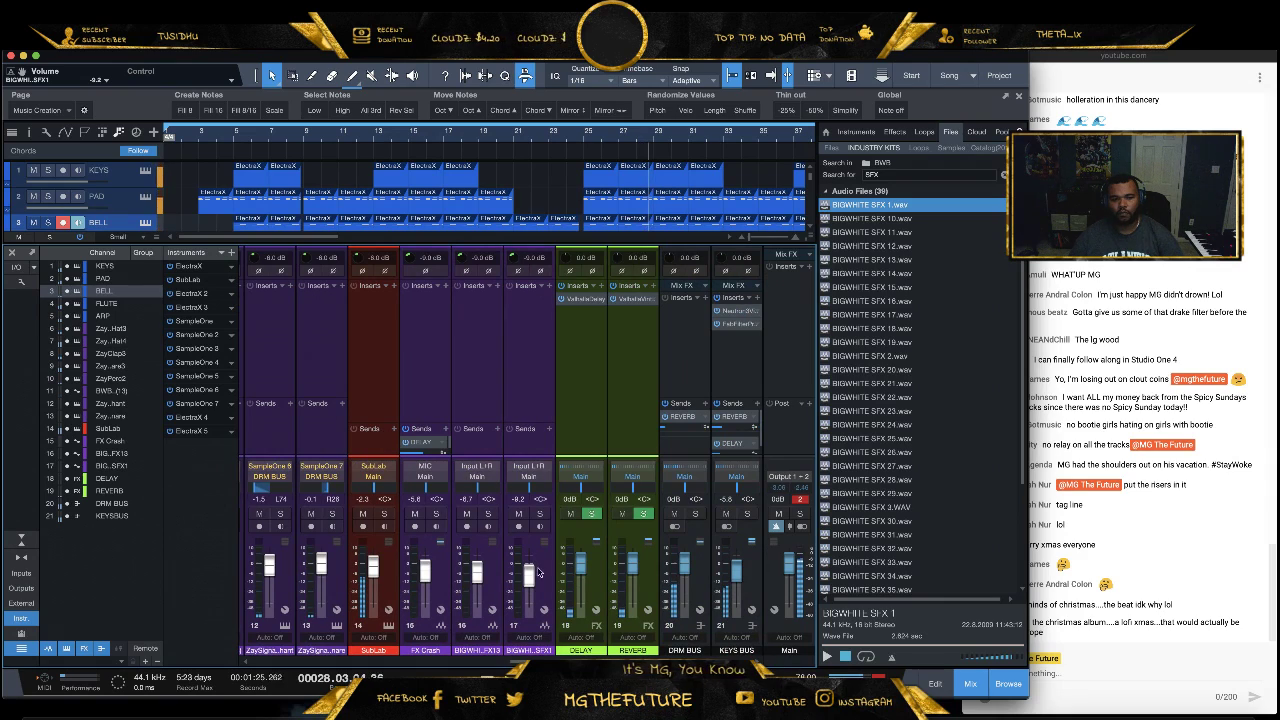
click(491, 440)
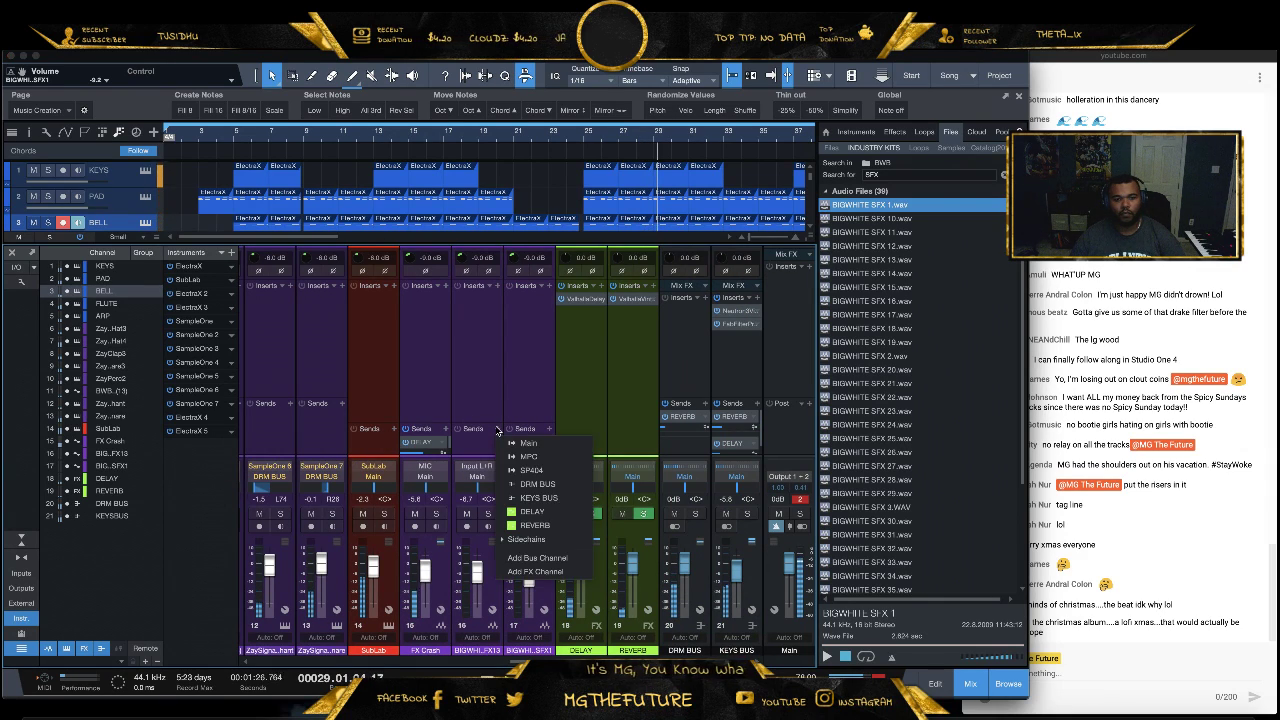
click(555, 527)
click(541, 440)
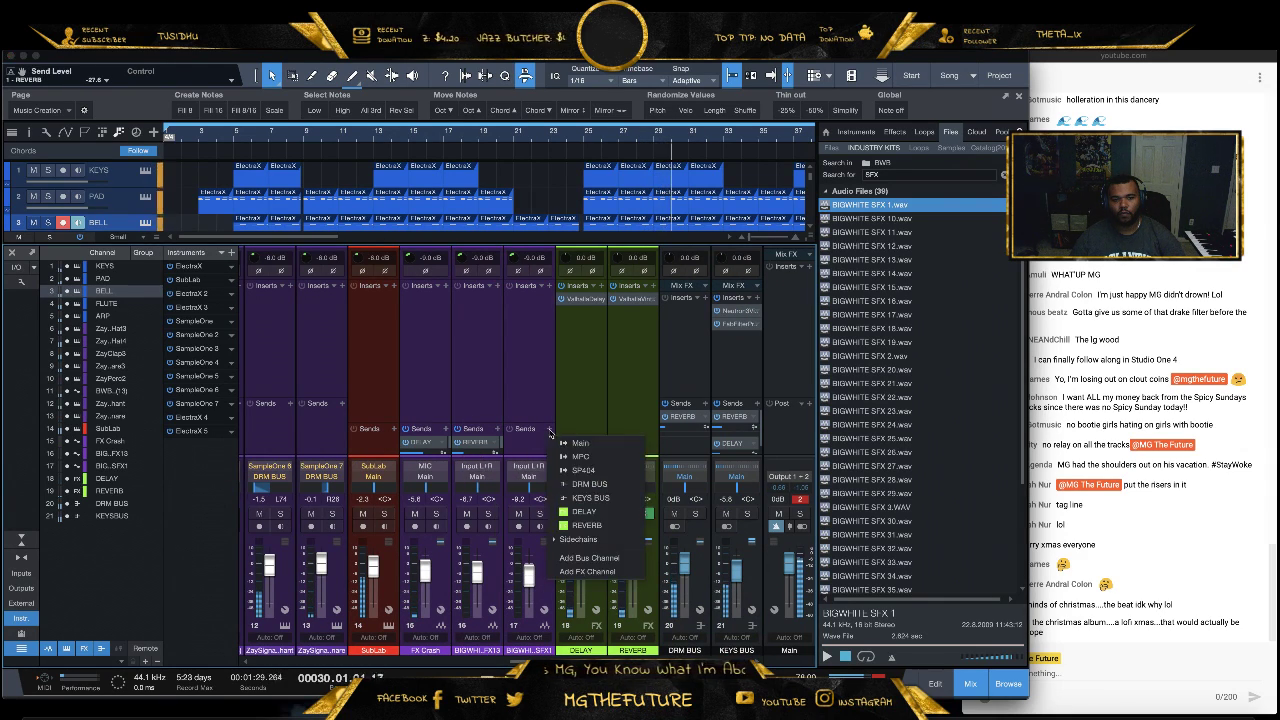
click(607, 530)
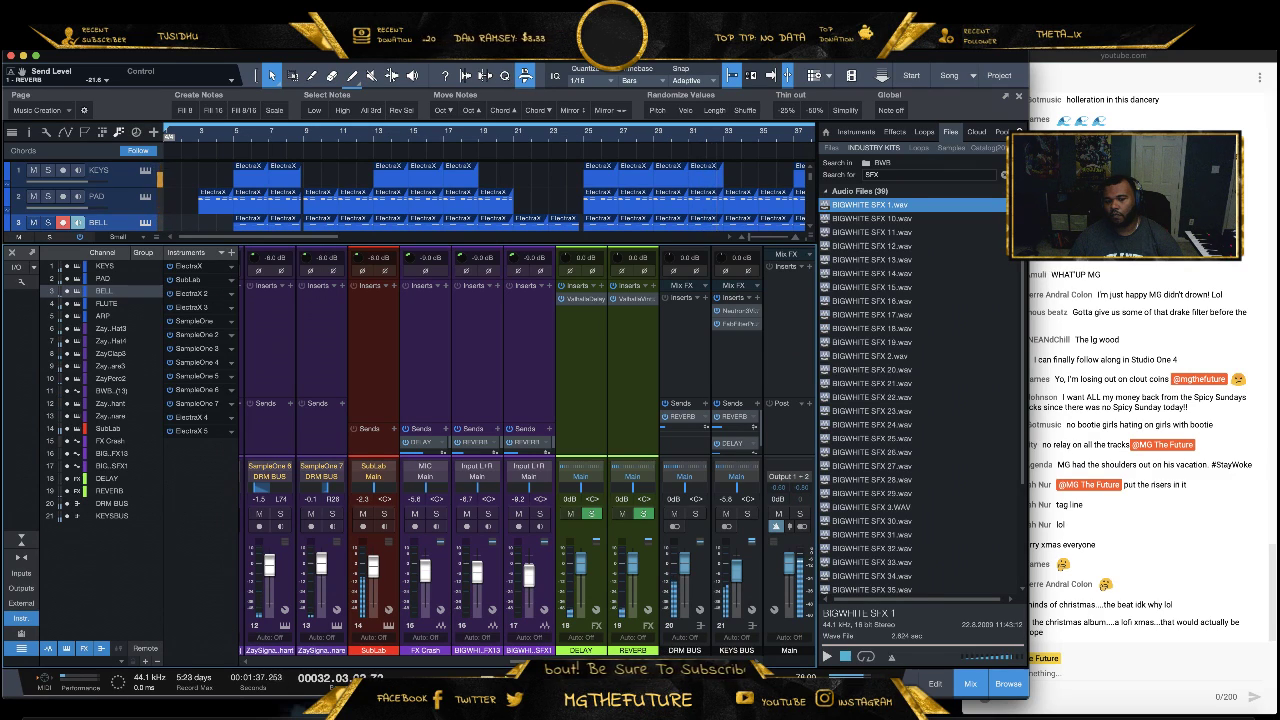
Move the SubLab track directly after BIGWHITE SFX 1, and hide the mixer and the file browser
drag(388, 583, 640, 613)
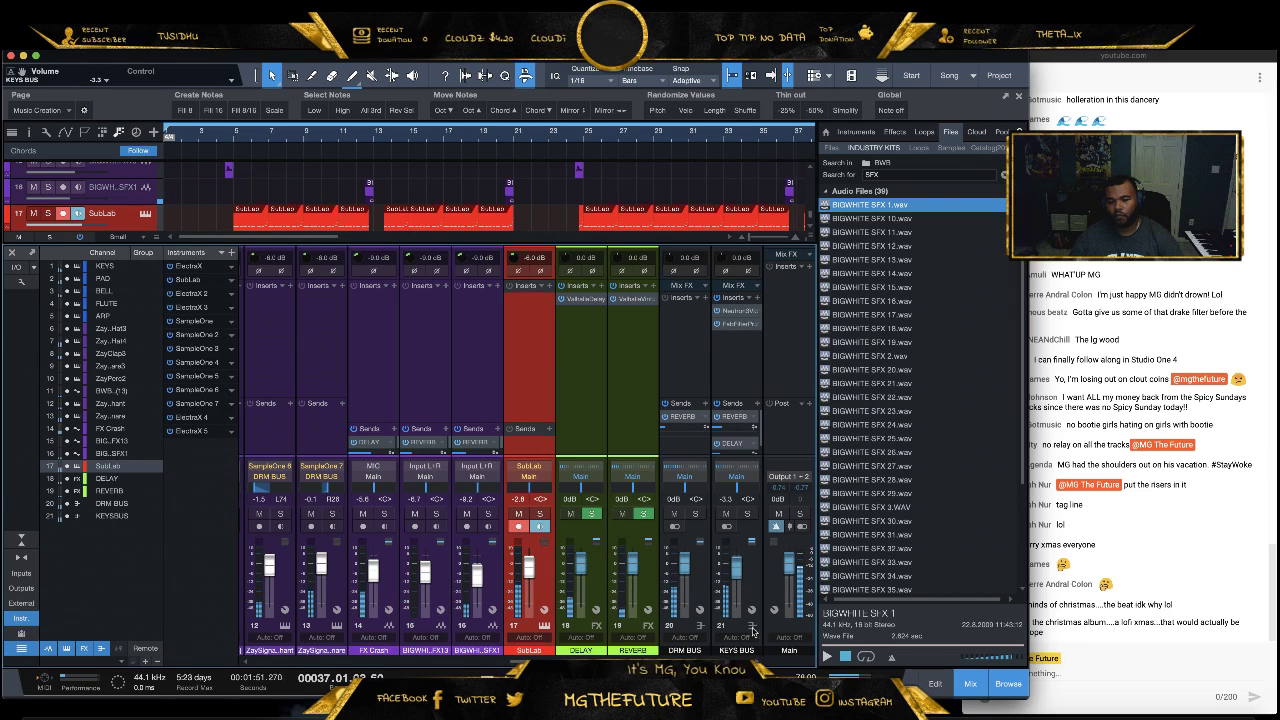
click(974, 683)
click(1211, 541)
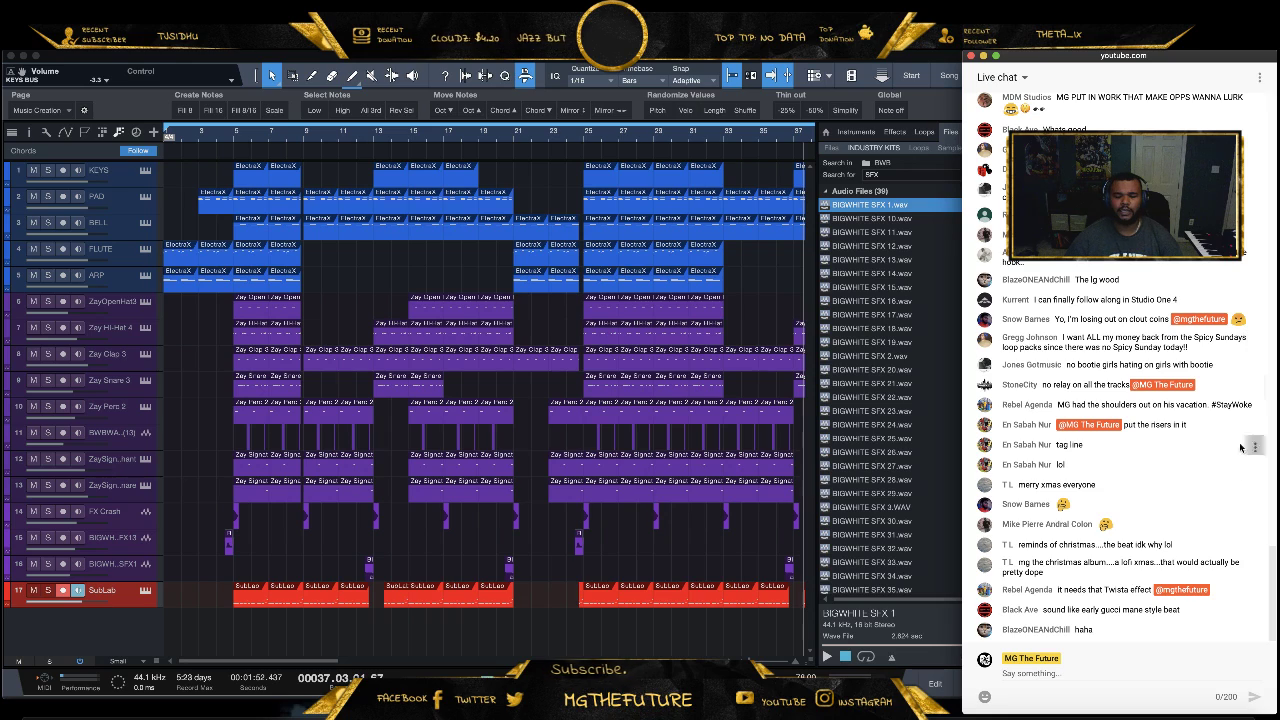
click(634, 651)
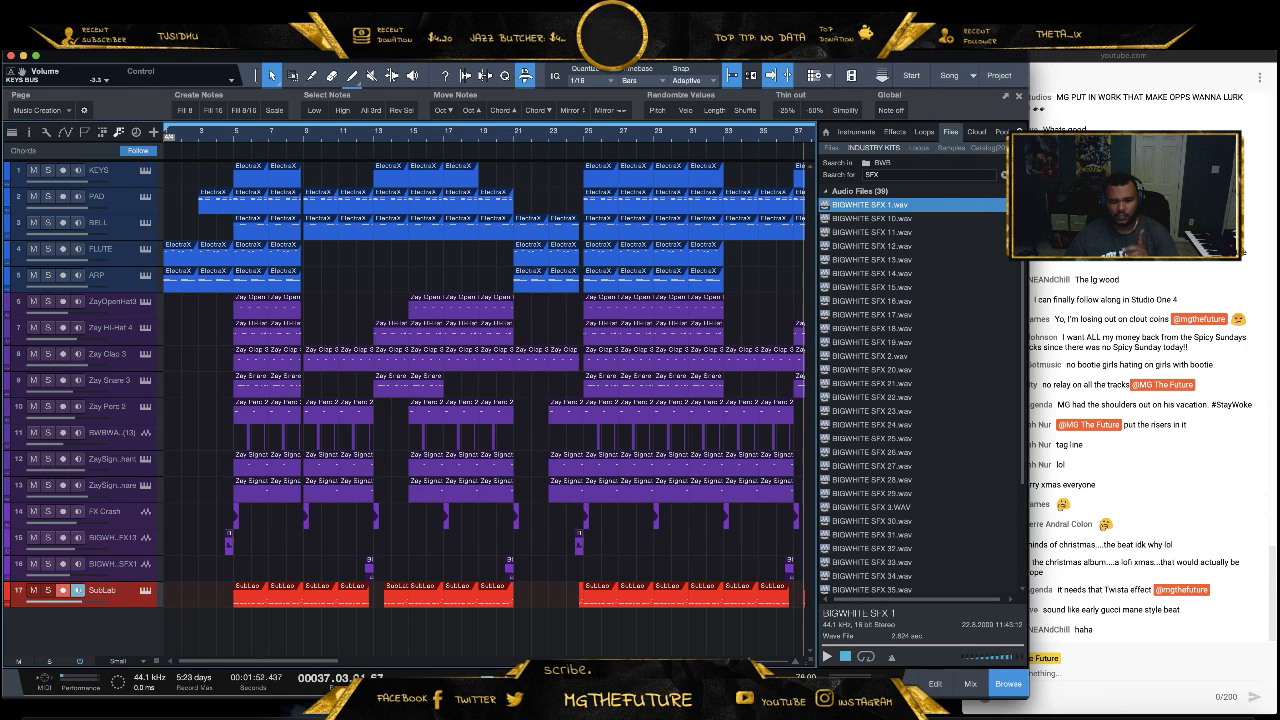
click(1000, 685)
Play the song from bar 49 and review the whole arrangement from start to end
scroll(770, 132, down, 5)
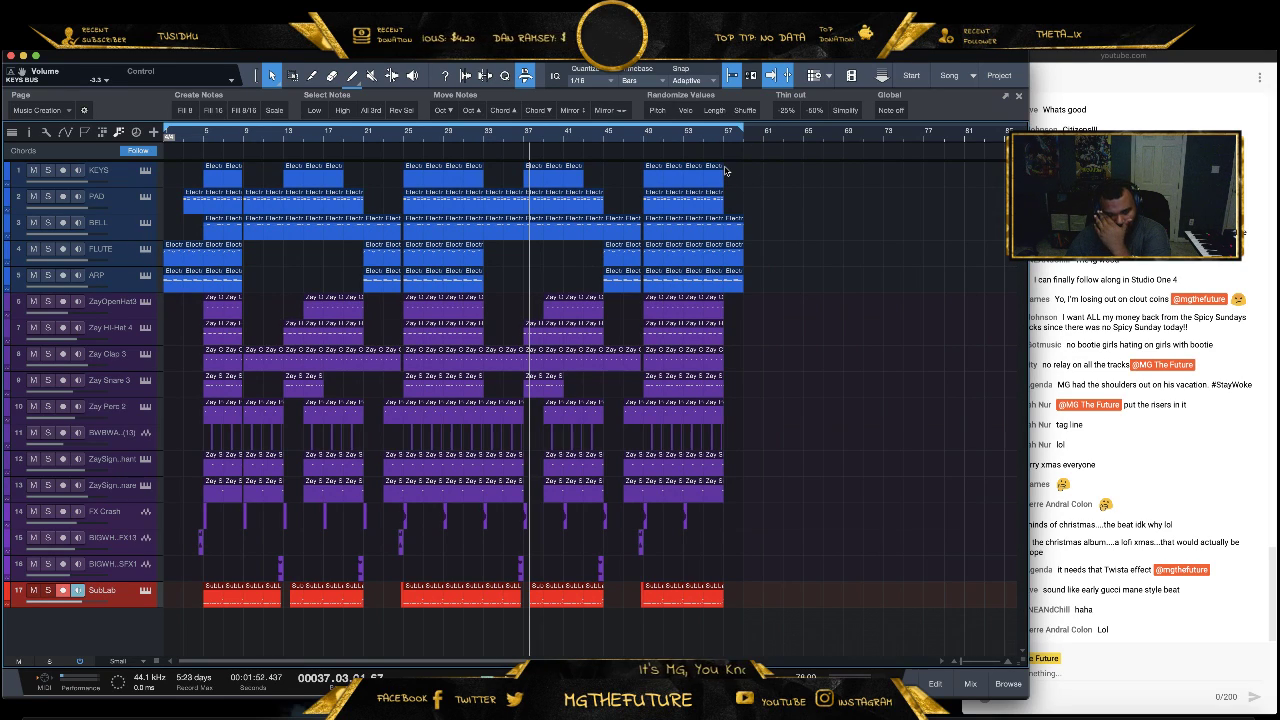
click(643, 138)
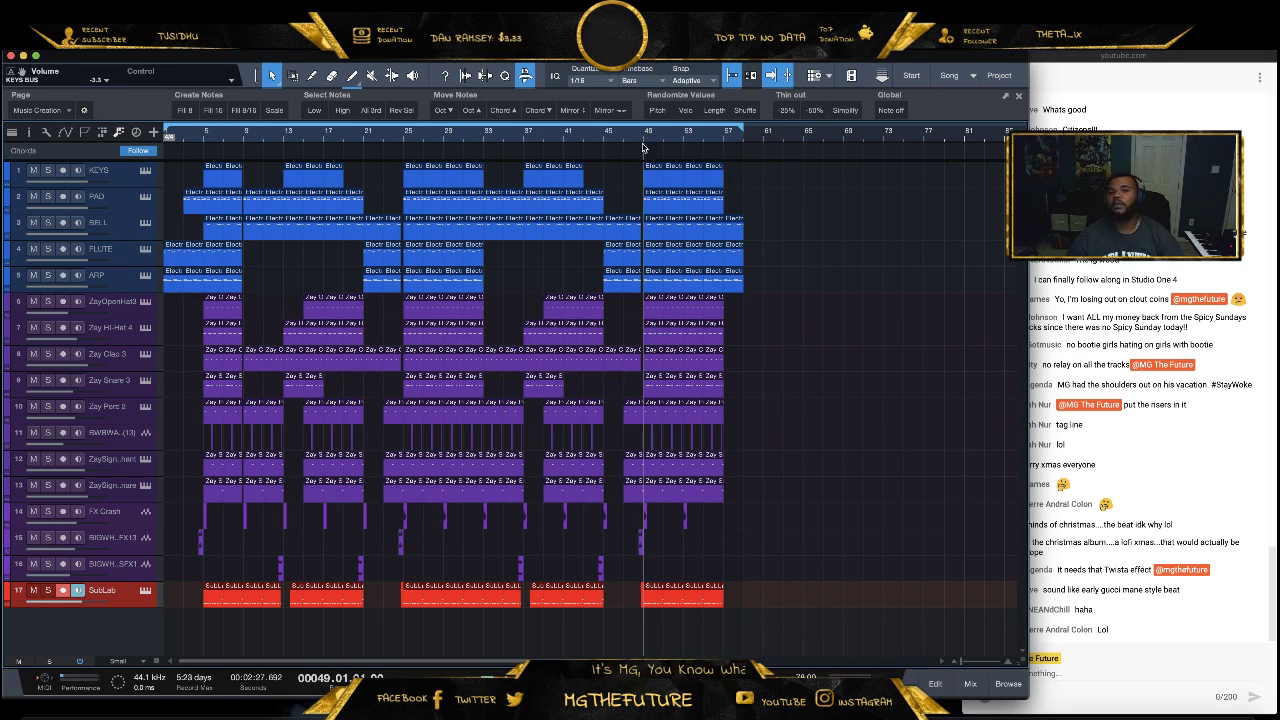
scroll(732, 142, up, 4)
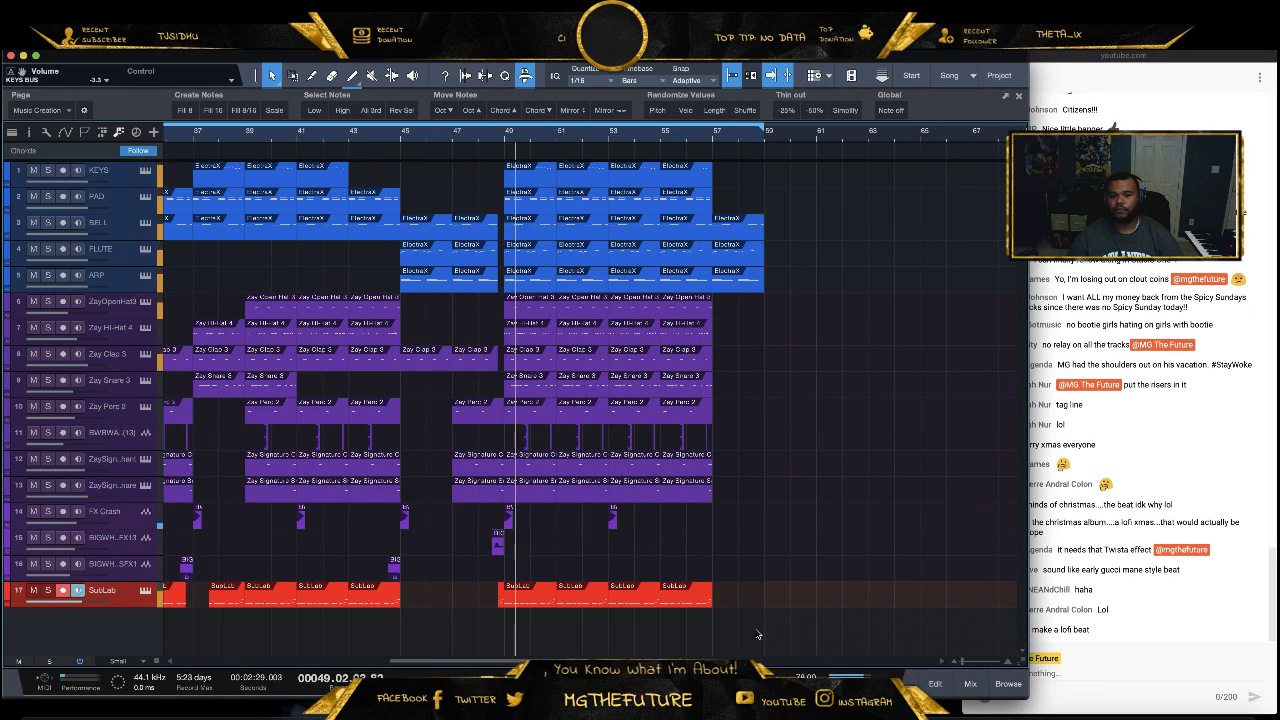
scroll(652, 133, left, 10)
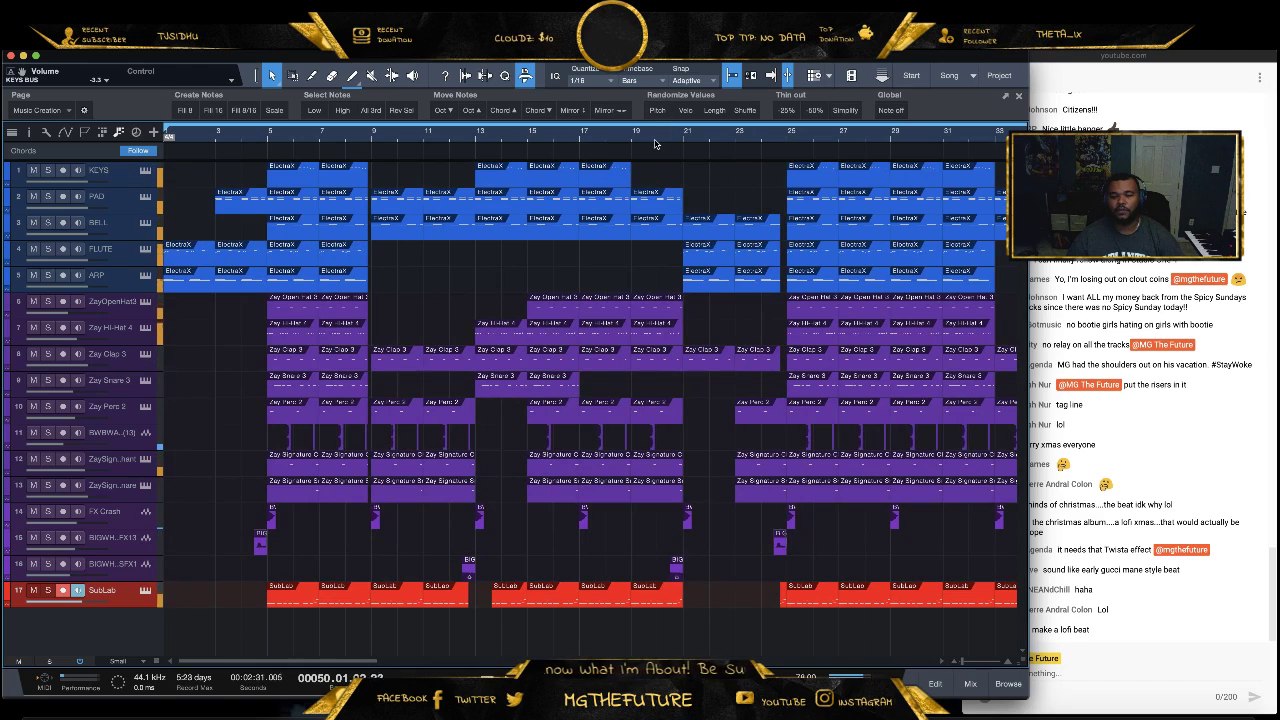
scroll(652, 133, down, 5)
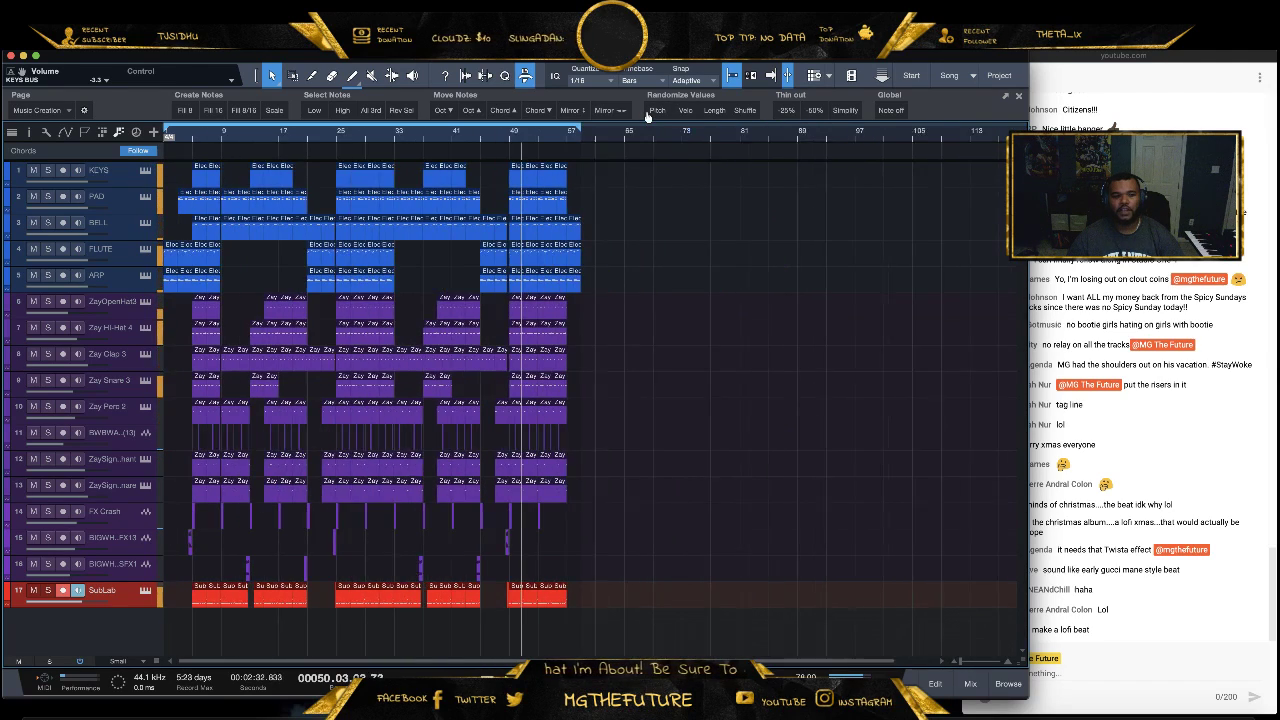
scroll(647, 119, up, 1)
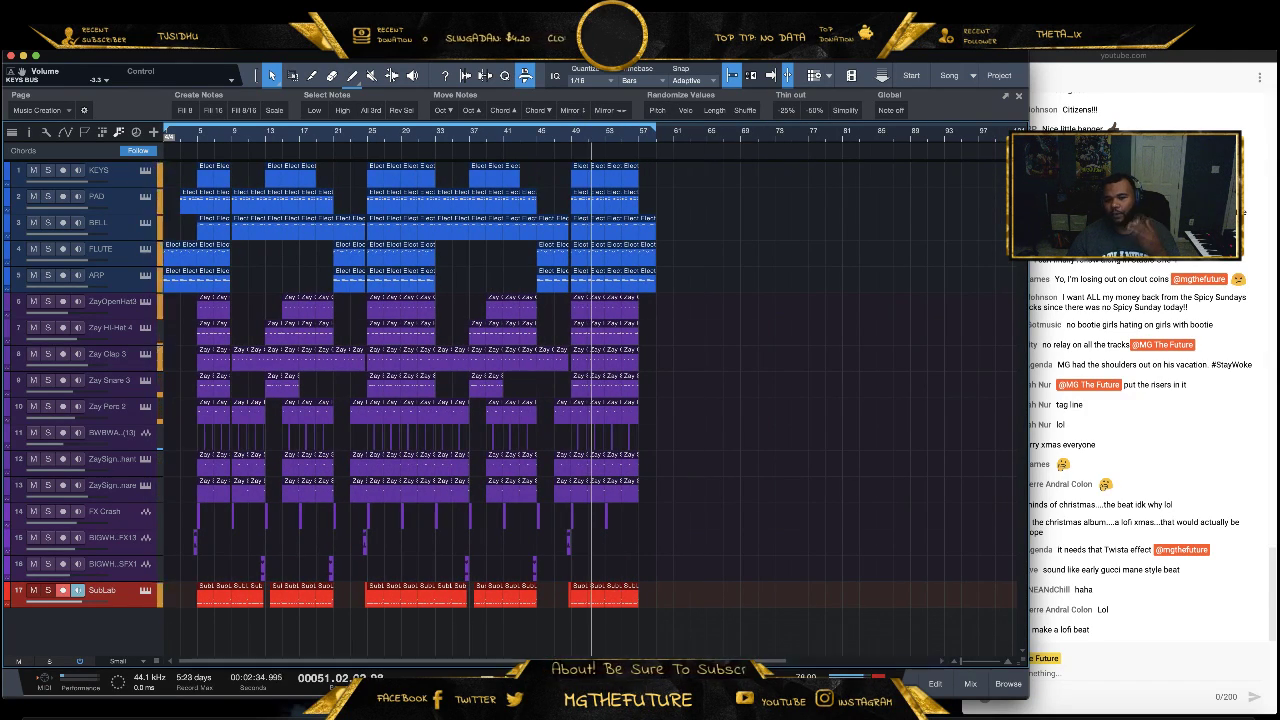
Lower the SubLab, DRM BUS and KEYS BUS volumes together to -6.5, -3.7 and -7.0 dB
click(970, 683)
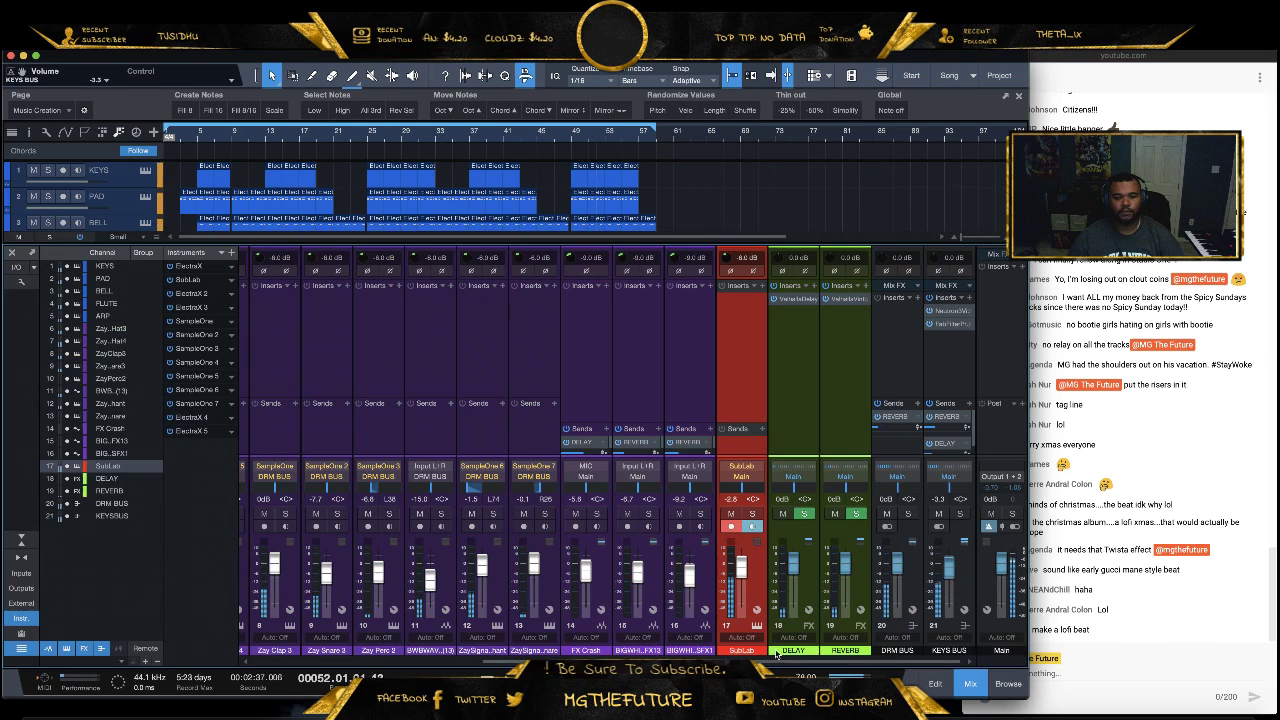
click(895, 590)
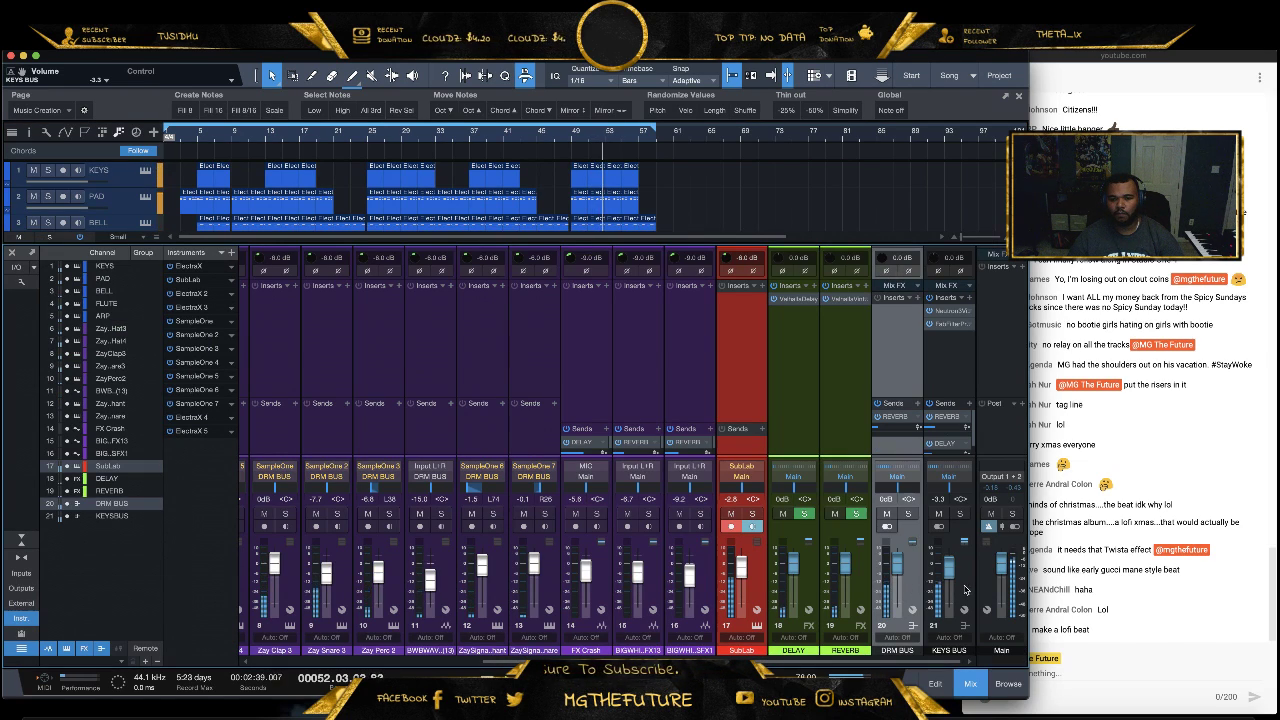
shift+click(944, 591)
drag(944, 591, 944, 600)
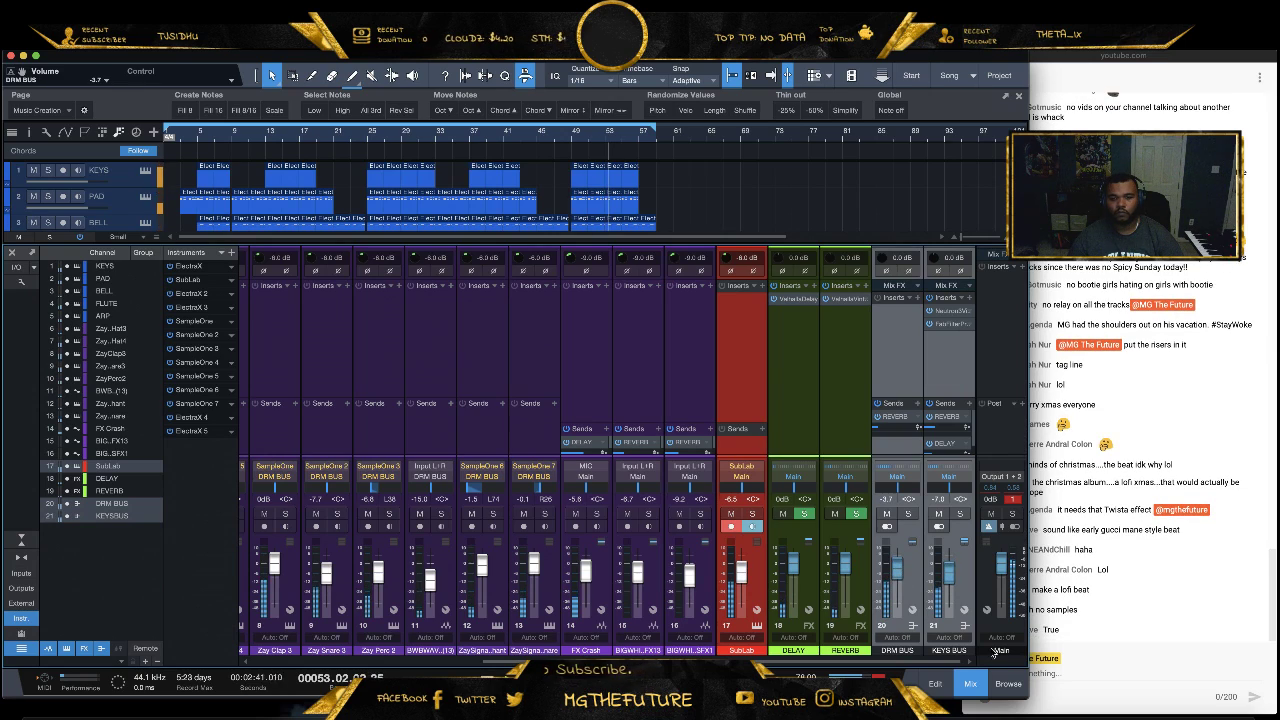
click(970, 683)
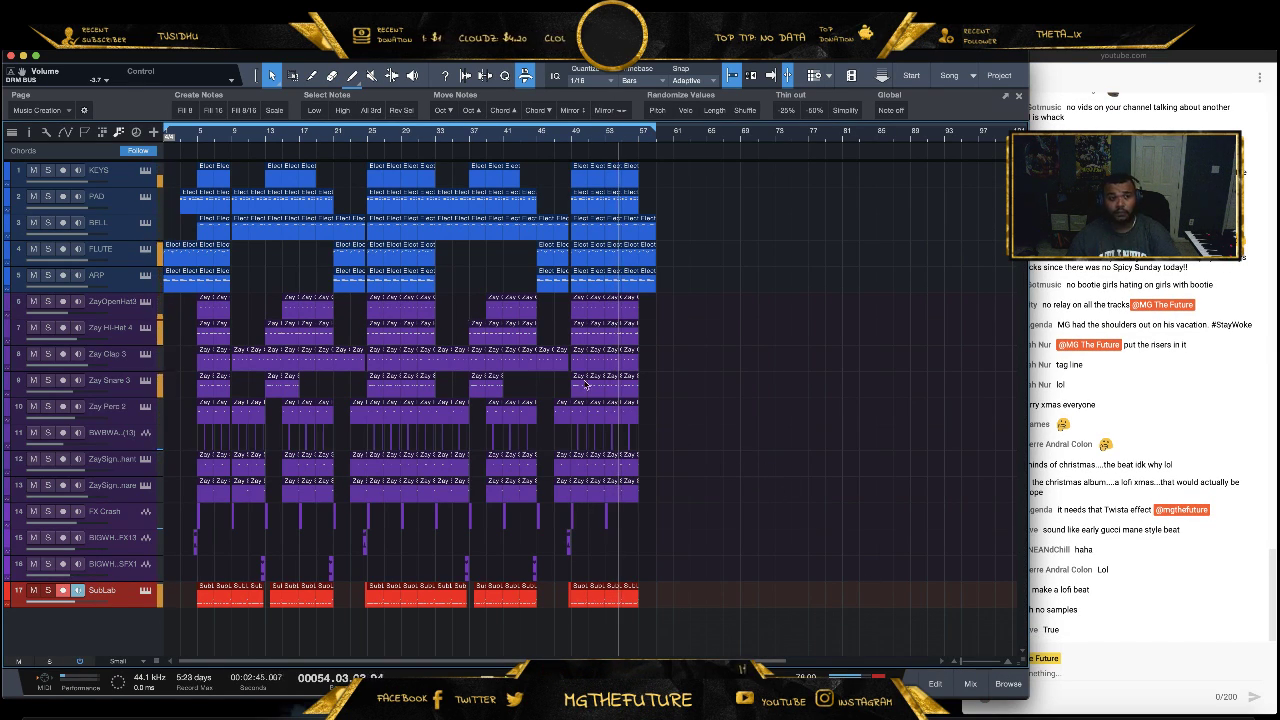
Save the song and copy the external audio files into its Media Folder
click(100, 48)
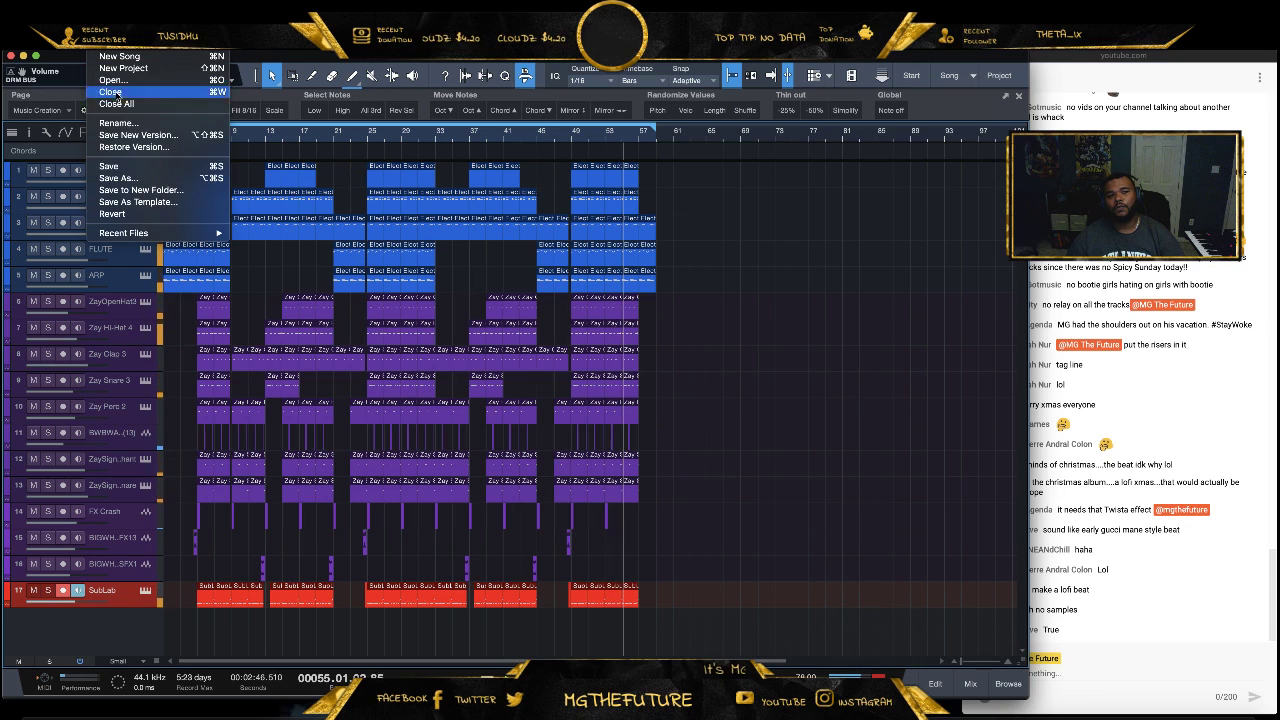
click(152, 167)
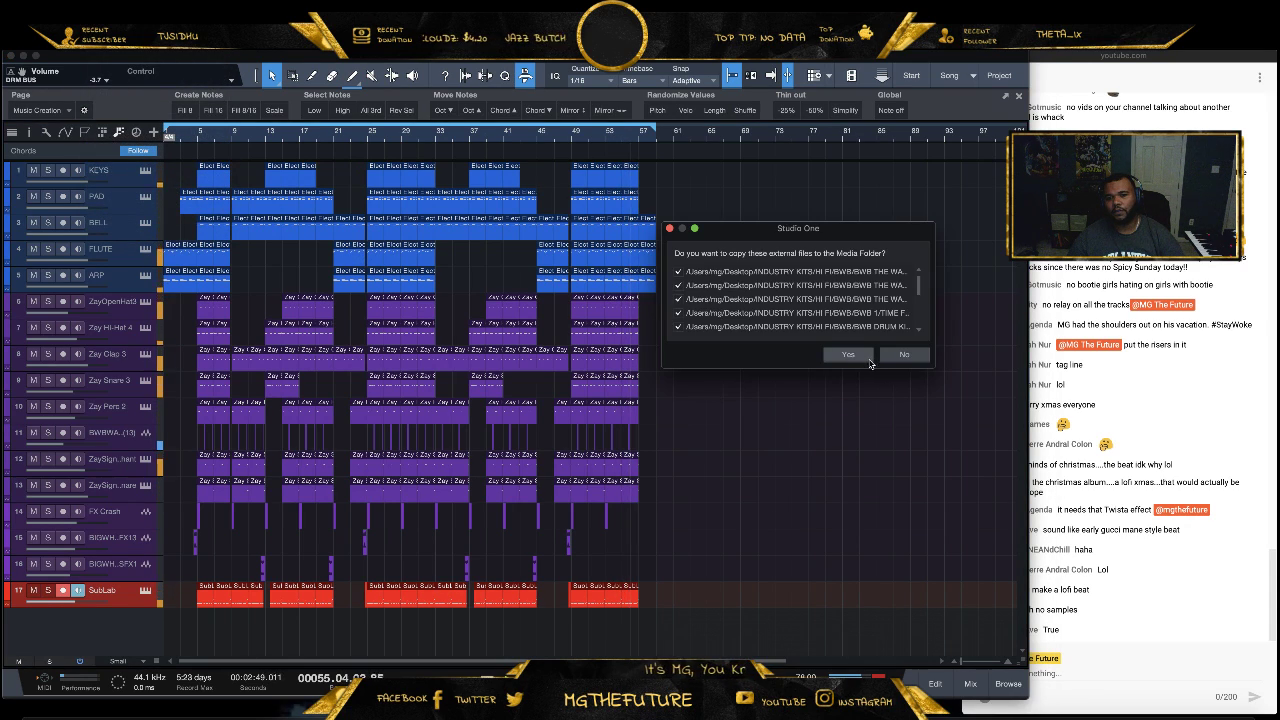
click(848, 355)
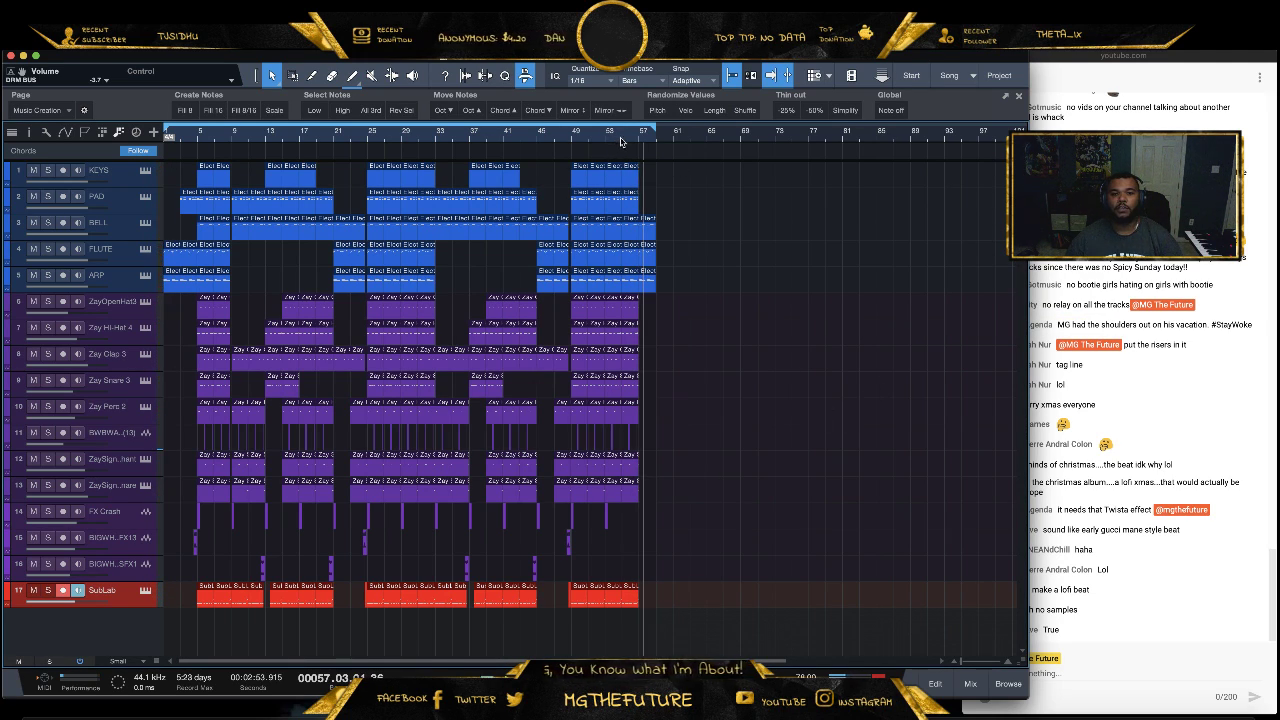
Trim the last SubLab clip to end at beat 4 of bar 56, and play the ending from bar 56
drag(620, 145, 620, 176)
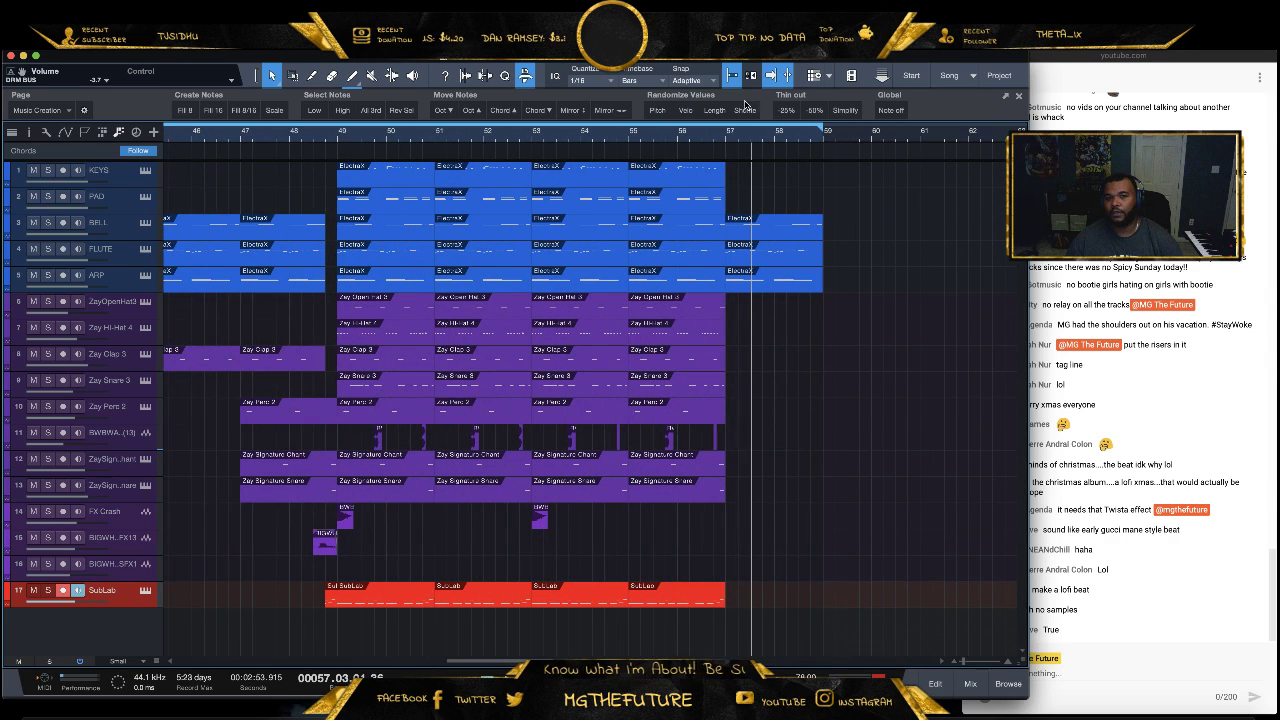
drag(713, 138, 710, 150)
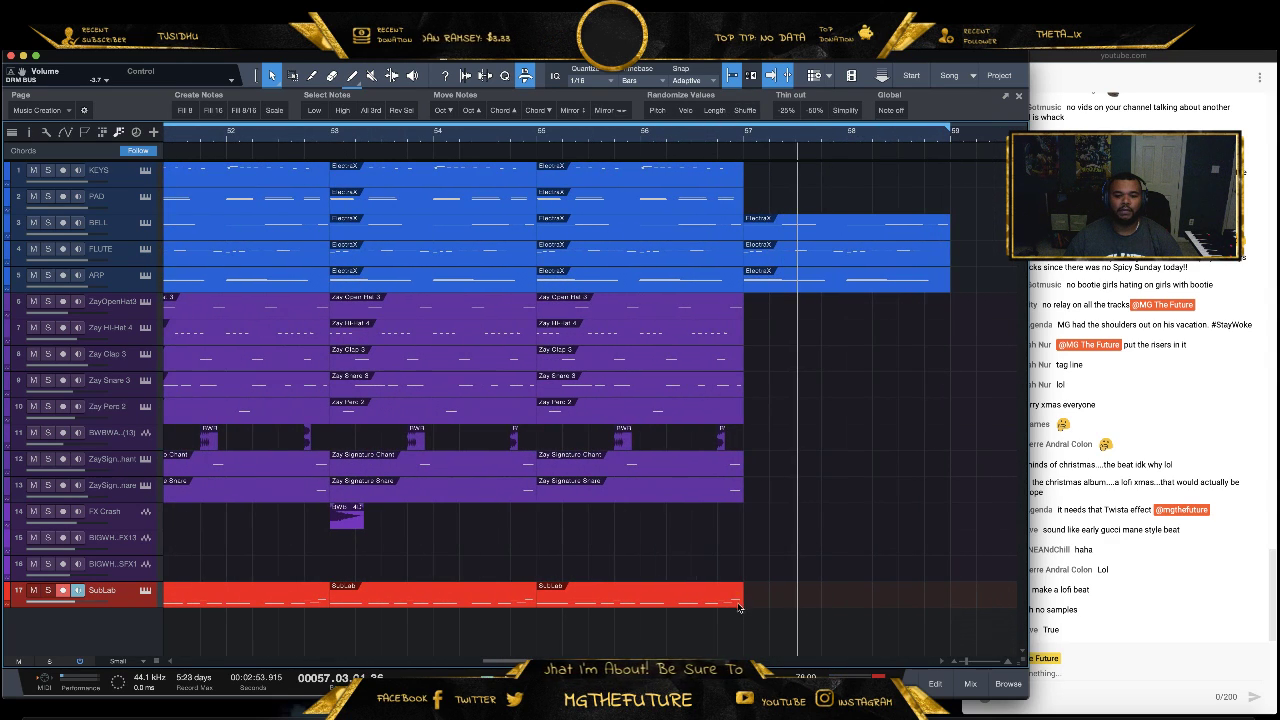
drag(742, 598, 714, 598)
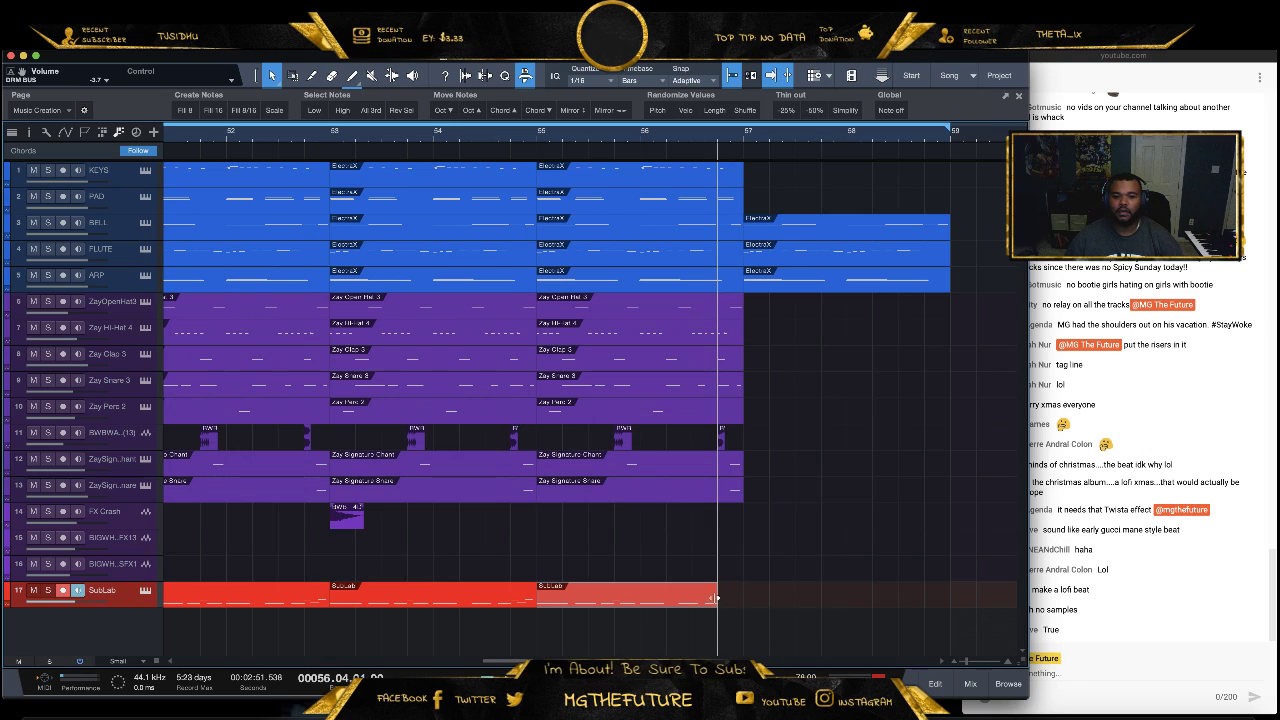
click(882, 447)
drag(698, 140, 700, 119)
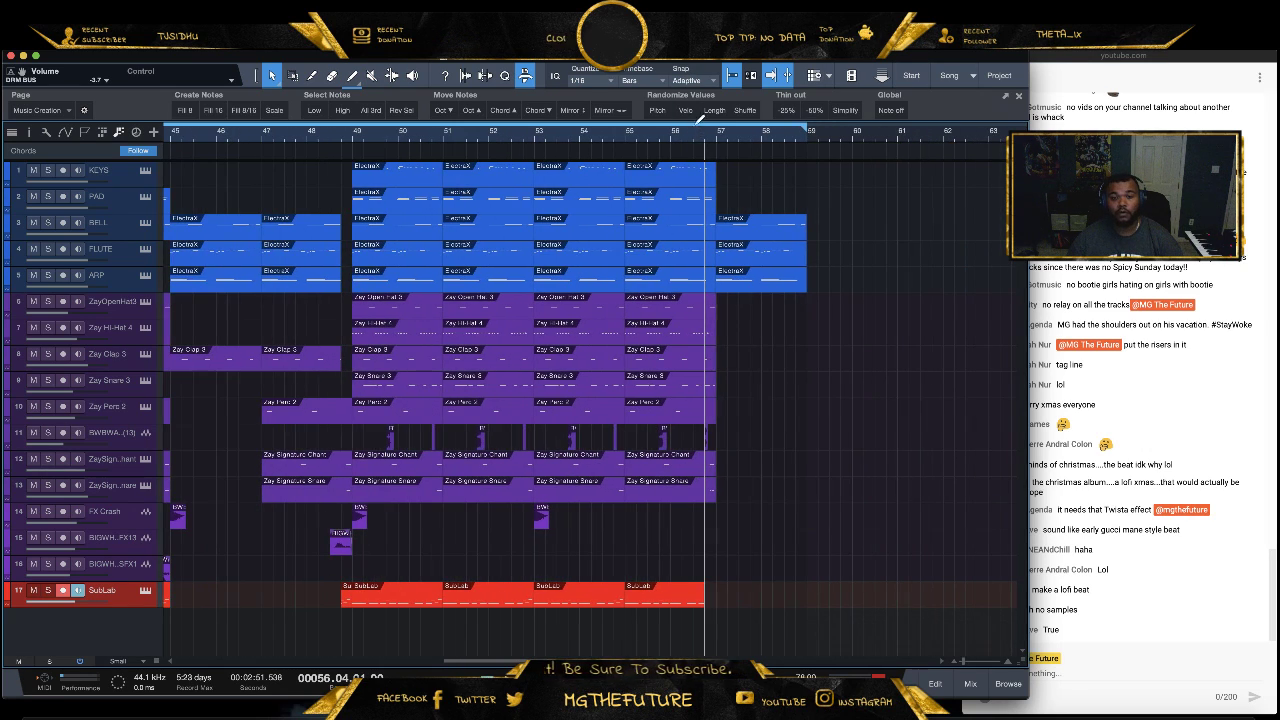
click(672, 143)
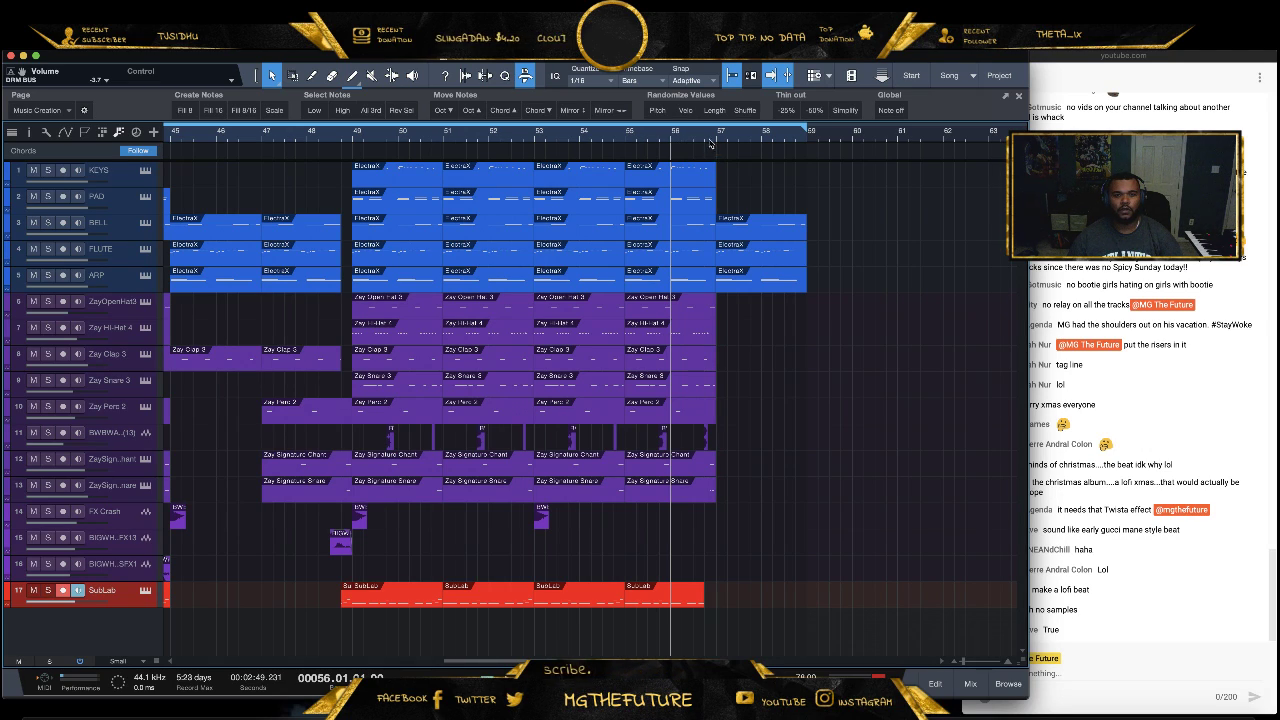
drag(708, 135, 706, 128)
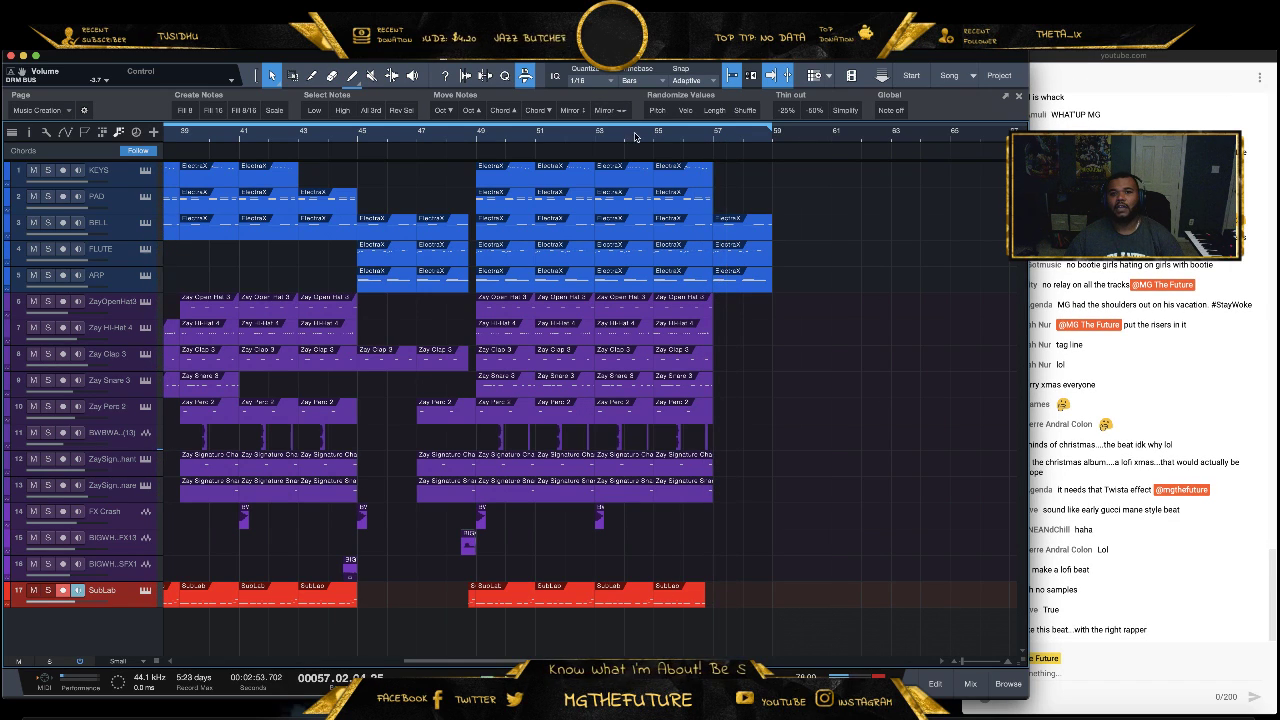
Return the playhead to bar 1 and show the full song arrangement
scroll(652, 131, down, 2)
scroll(652, 131, down, 1)
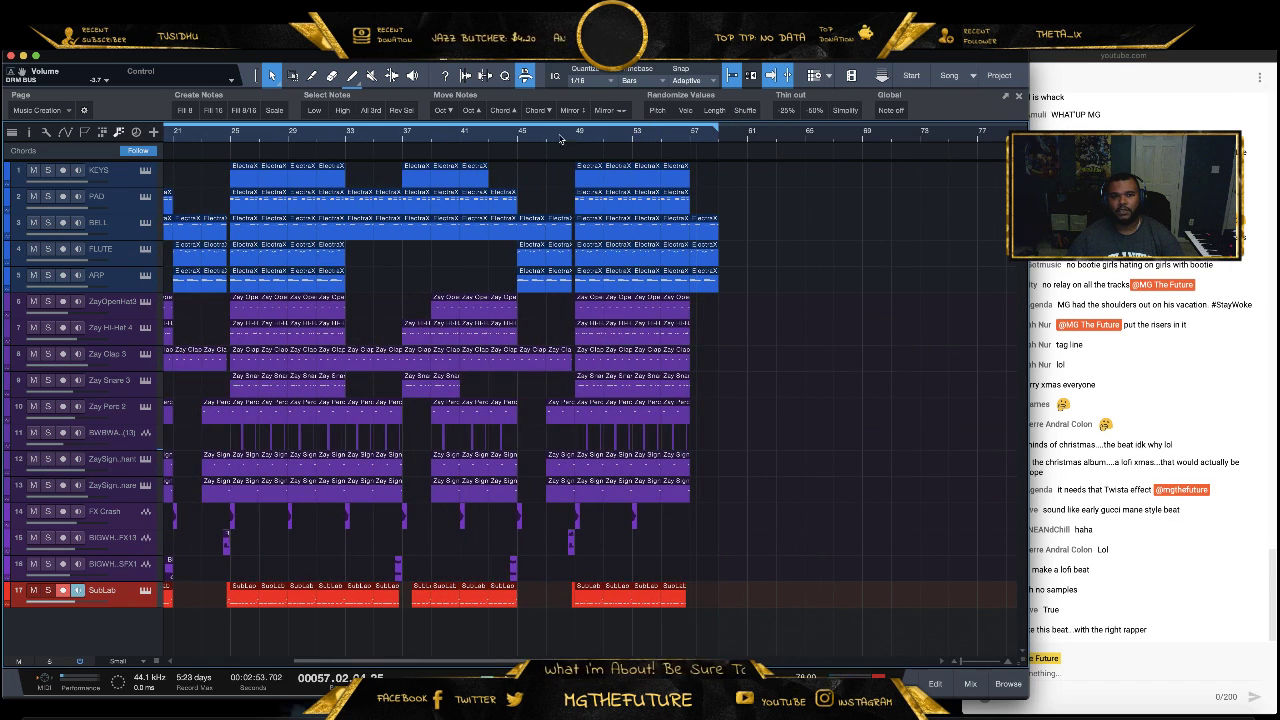
key(Home)
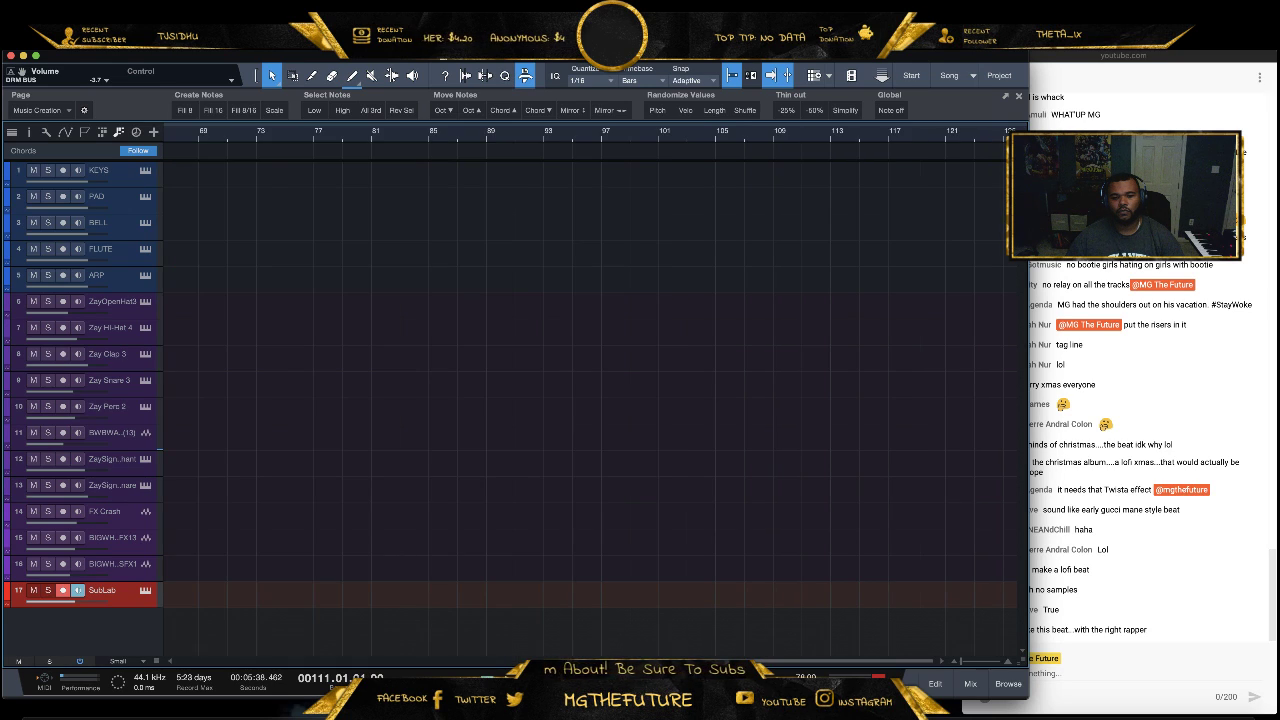
scroll(447, 135, down, 2)
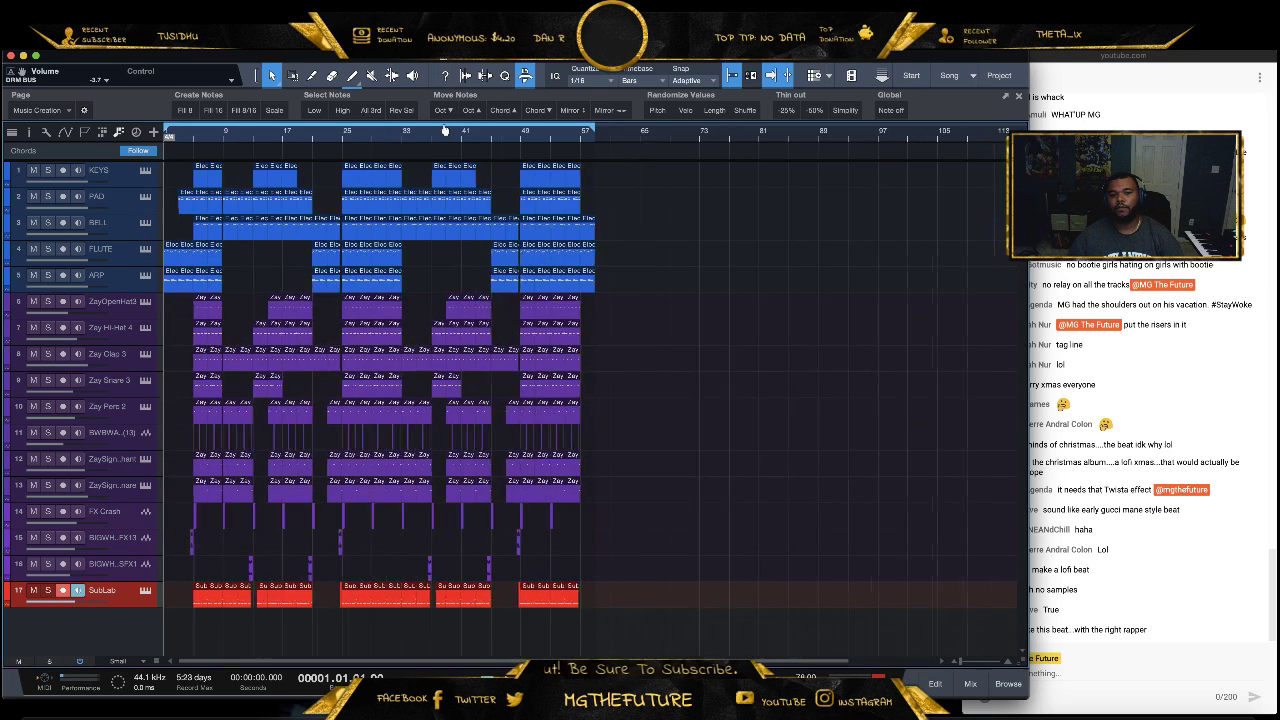
Set the track height to Tiny and save the song
click(135, 662)
click(130, 580)
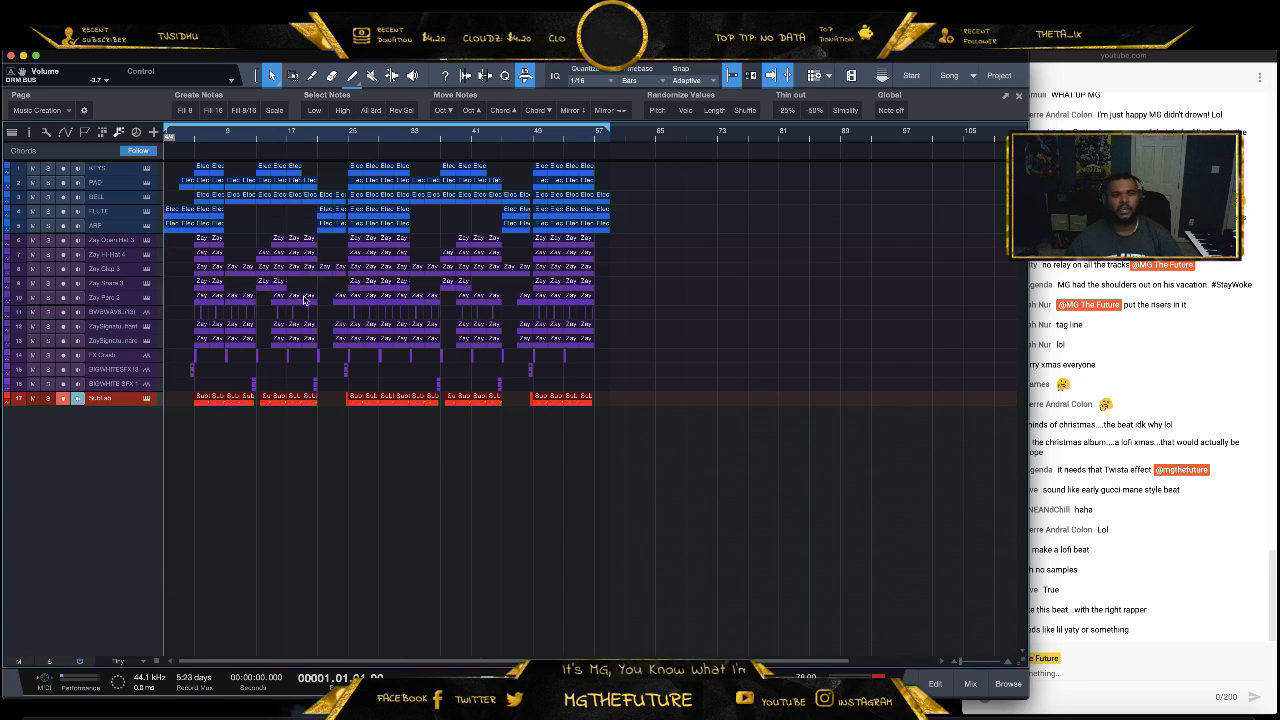
click(105, 48)
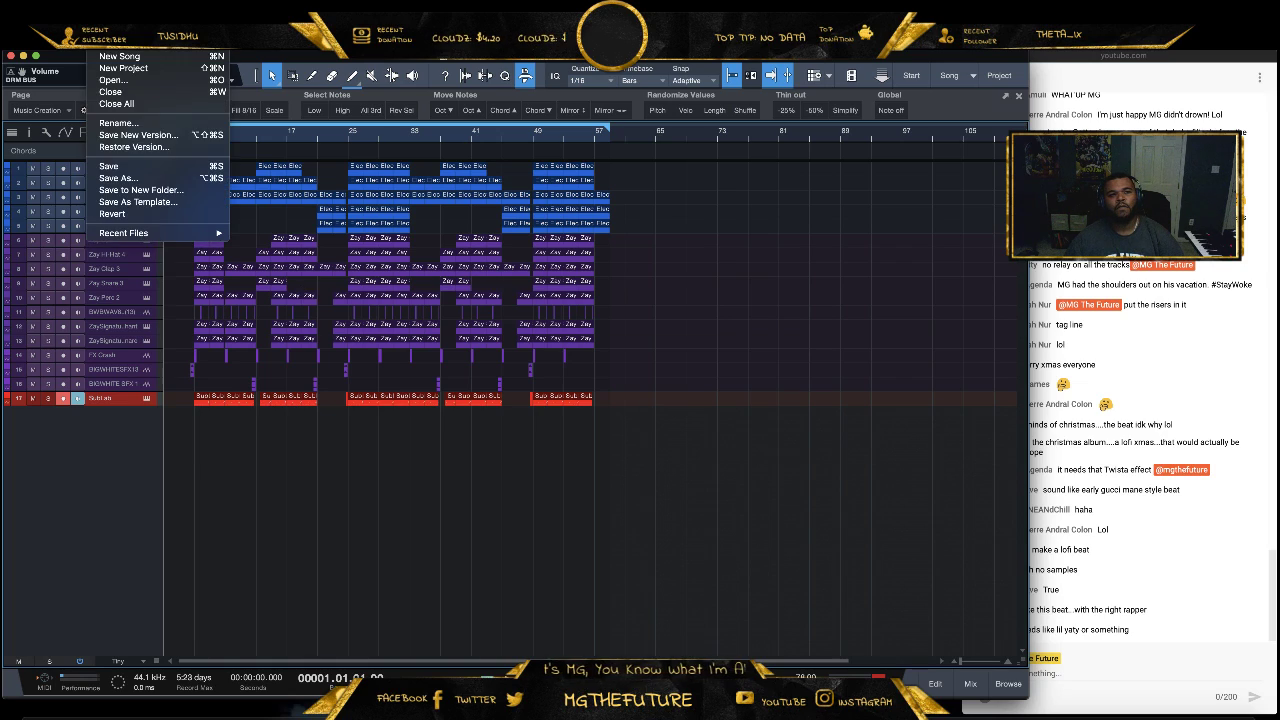
click(130, 166)
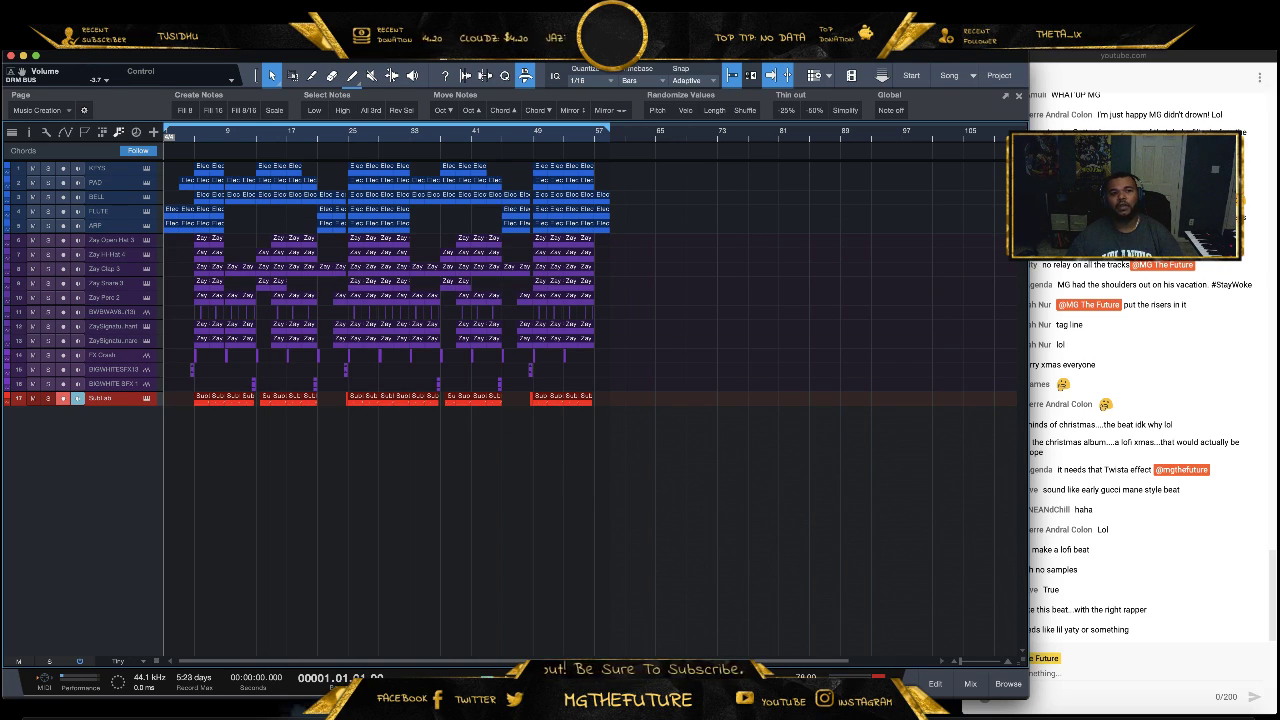
Open the Export Mixdown settings and set the location to the 06 June 2019 folder in Catalog (2019)
click(150, 40)
click(180, 78)
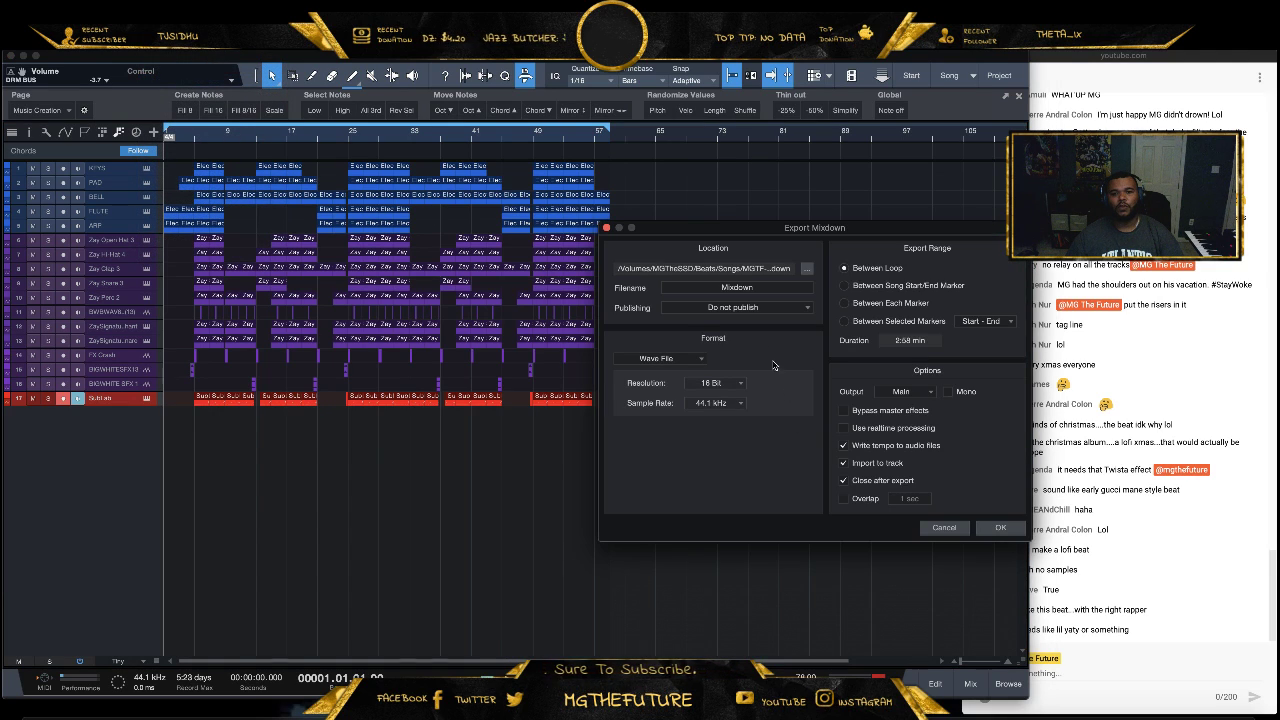
drag(814, 232, 675, 255)
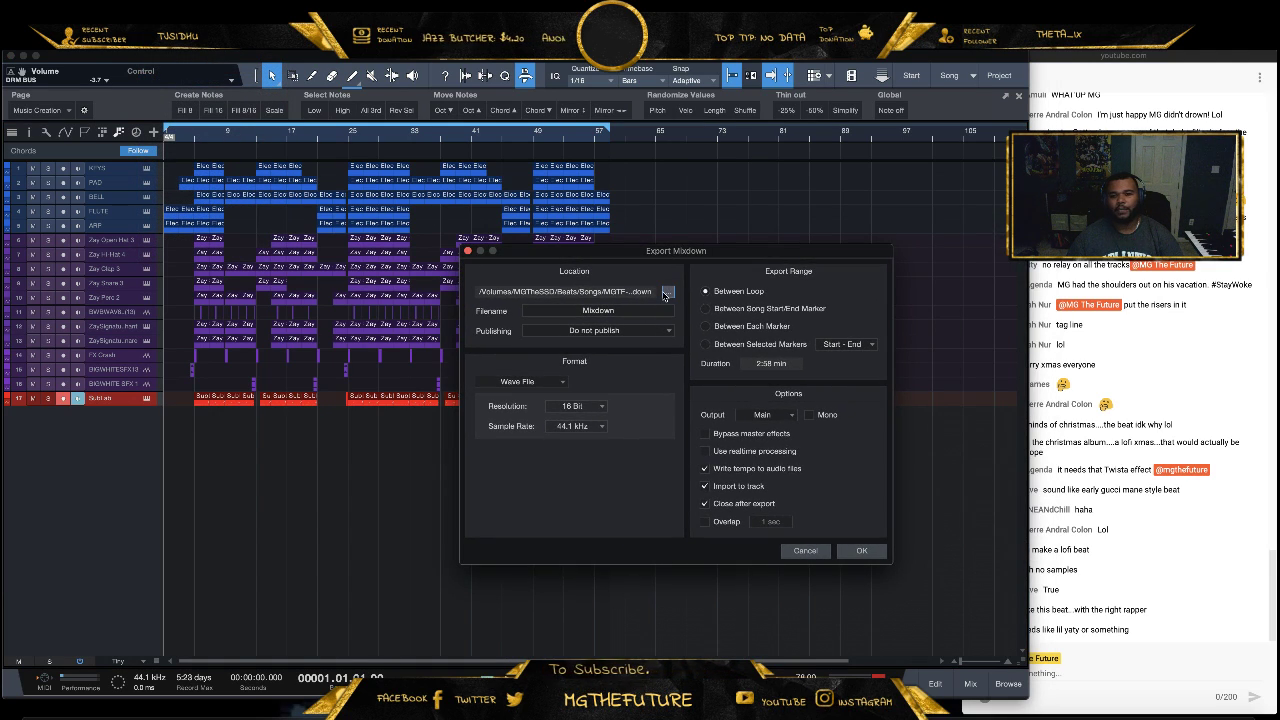
click(667, 292)
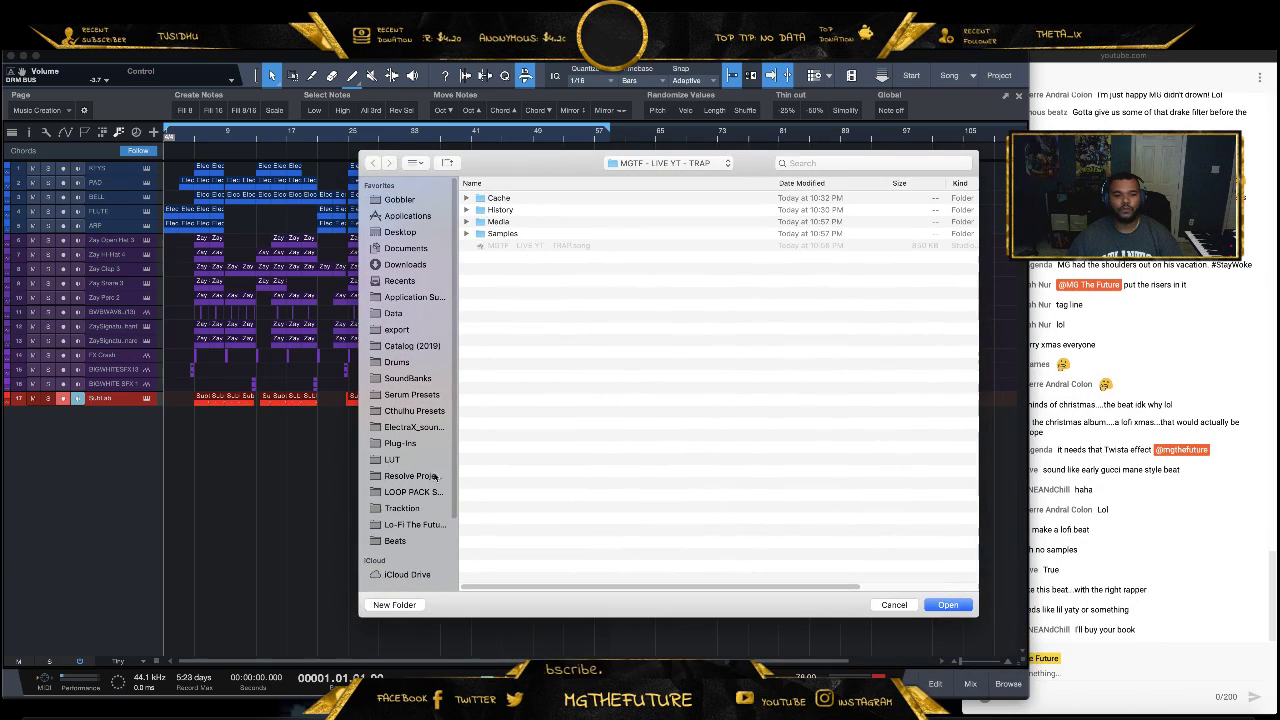
click(411, 347)
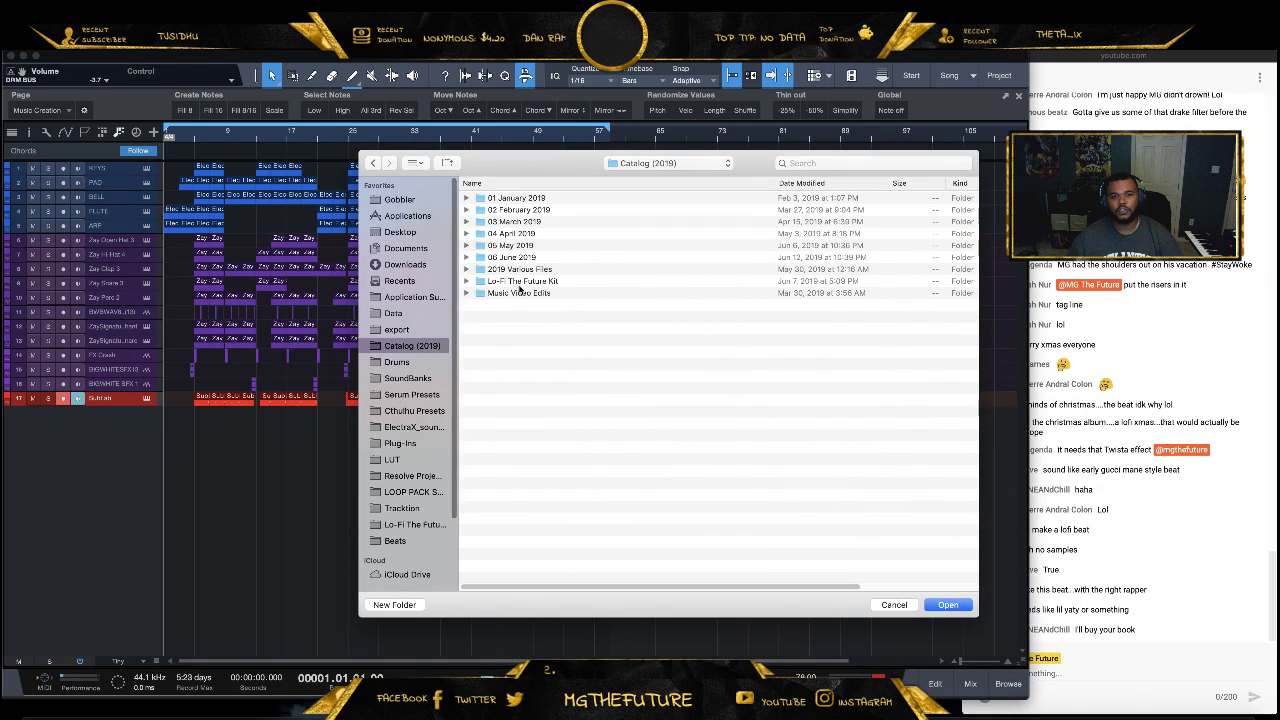
double_click(534, 259)
click(949, 605)
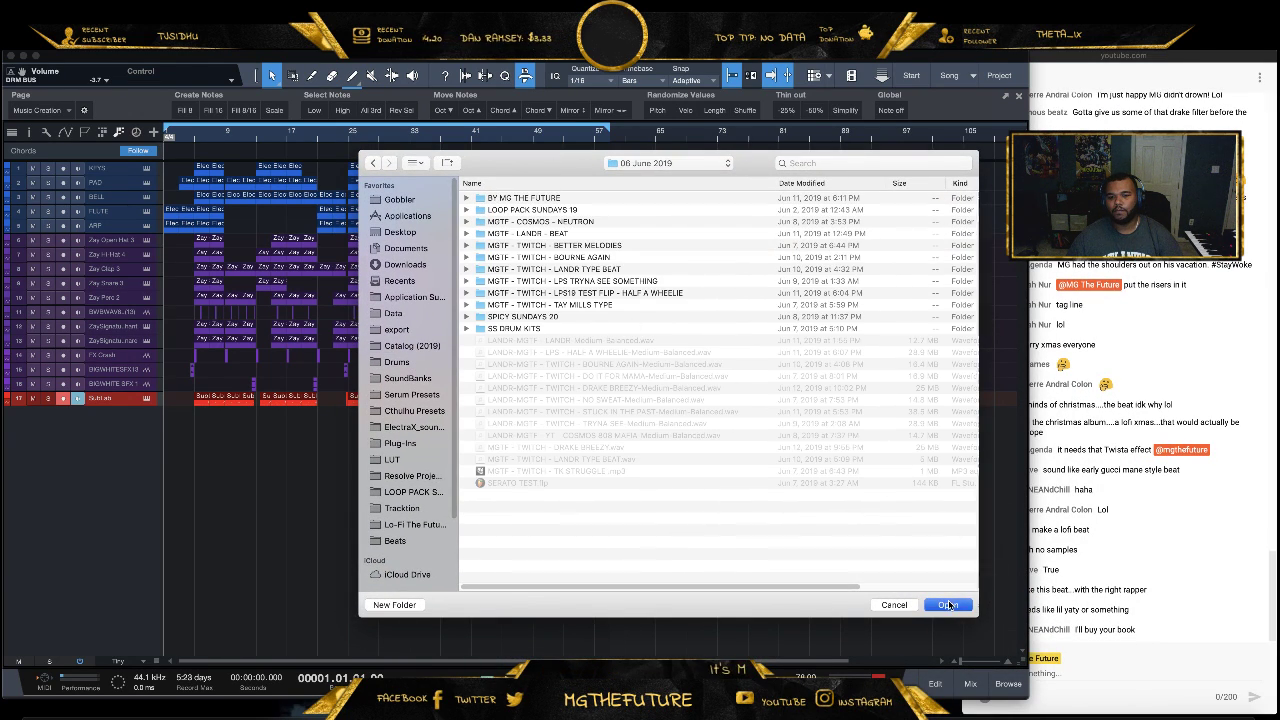
Name the mixdown file "MGTF - LIVE YT - GUCCI MANE" and export it
double_click(619, 312)
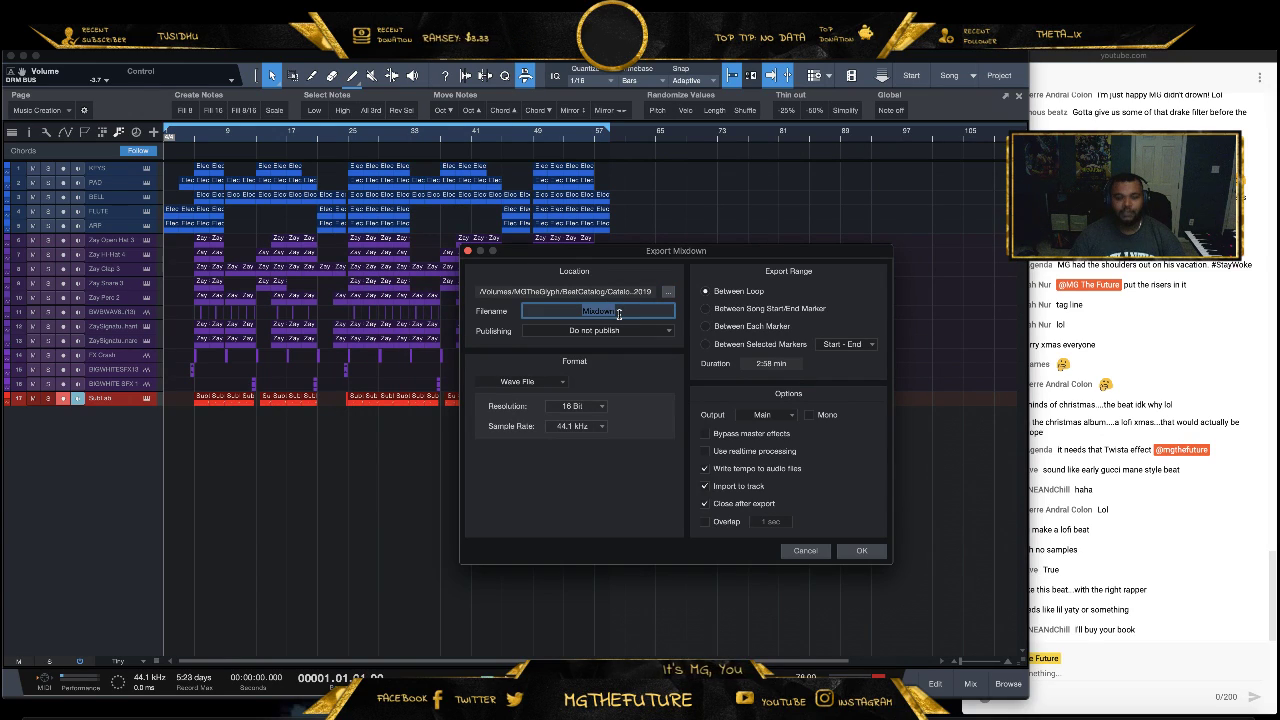
text(MGTF -)
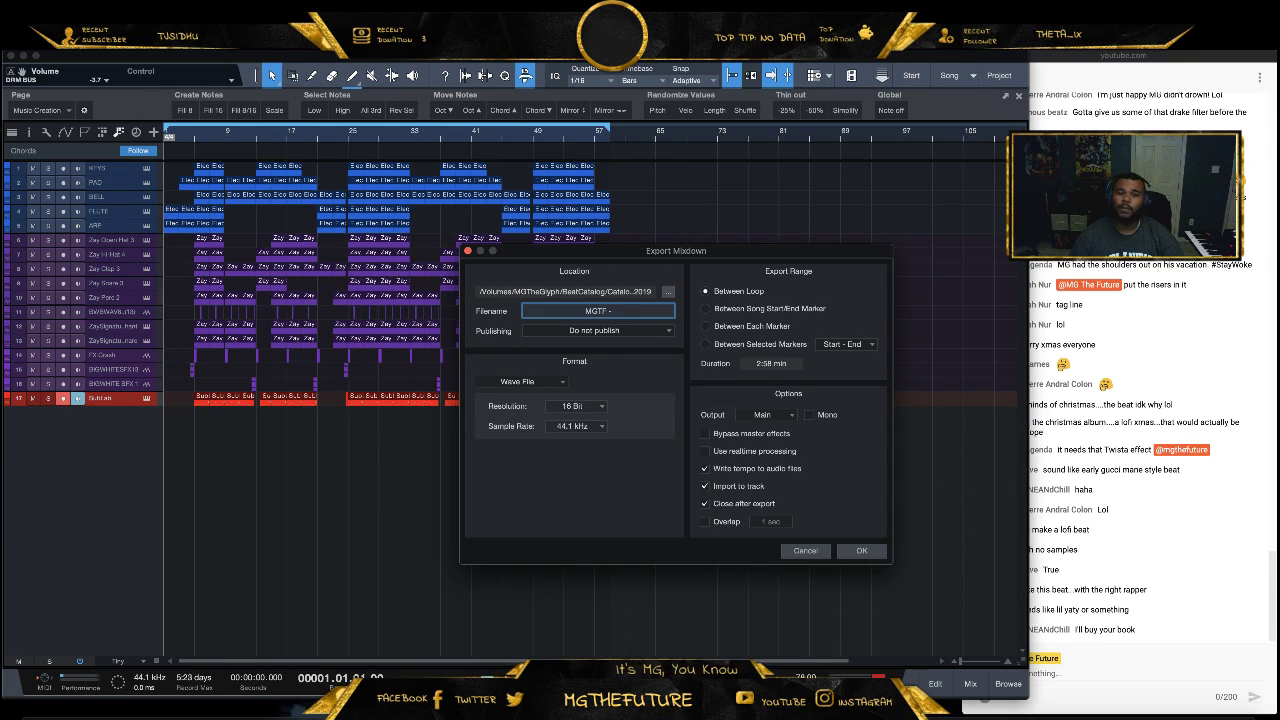
text( LIVE T)
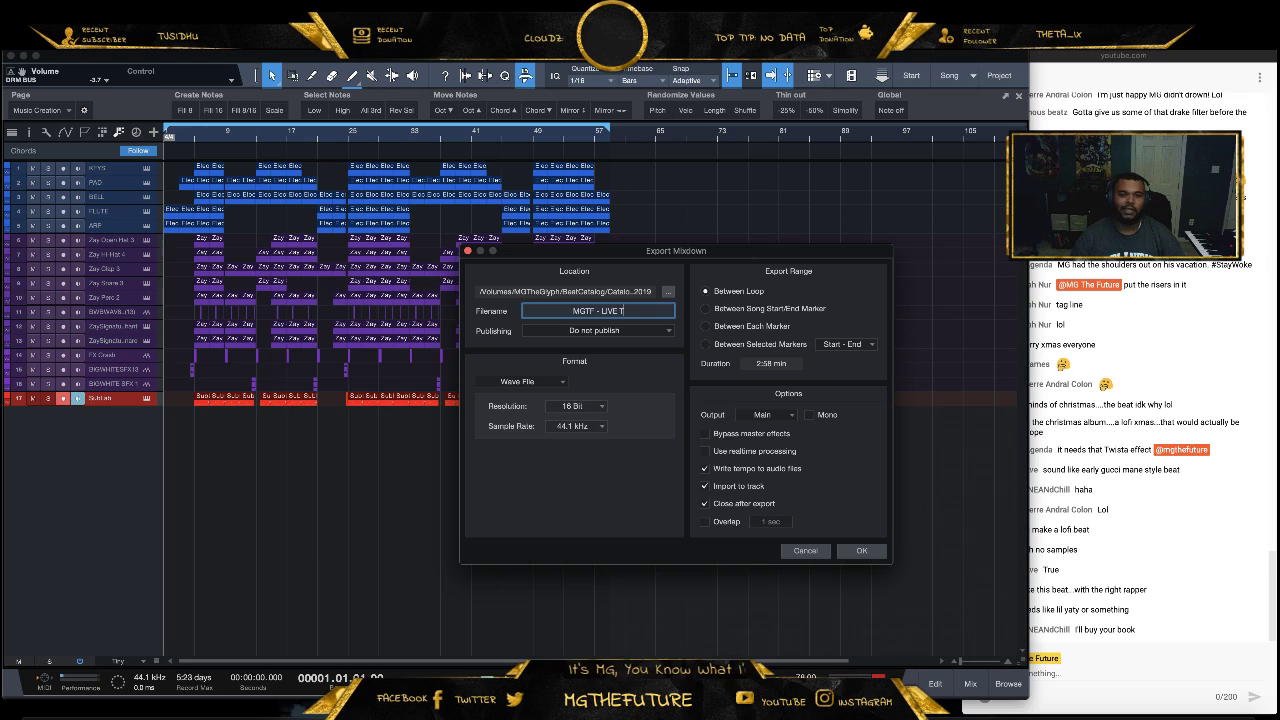
key(BackSpace)
text(YT - )
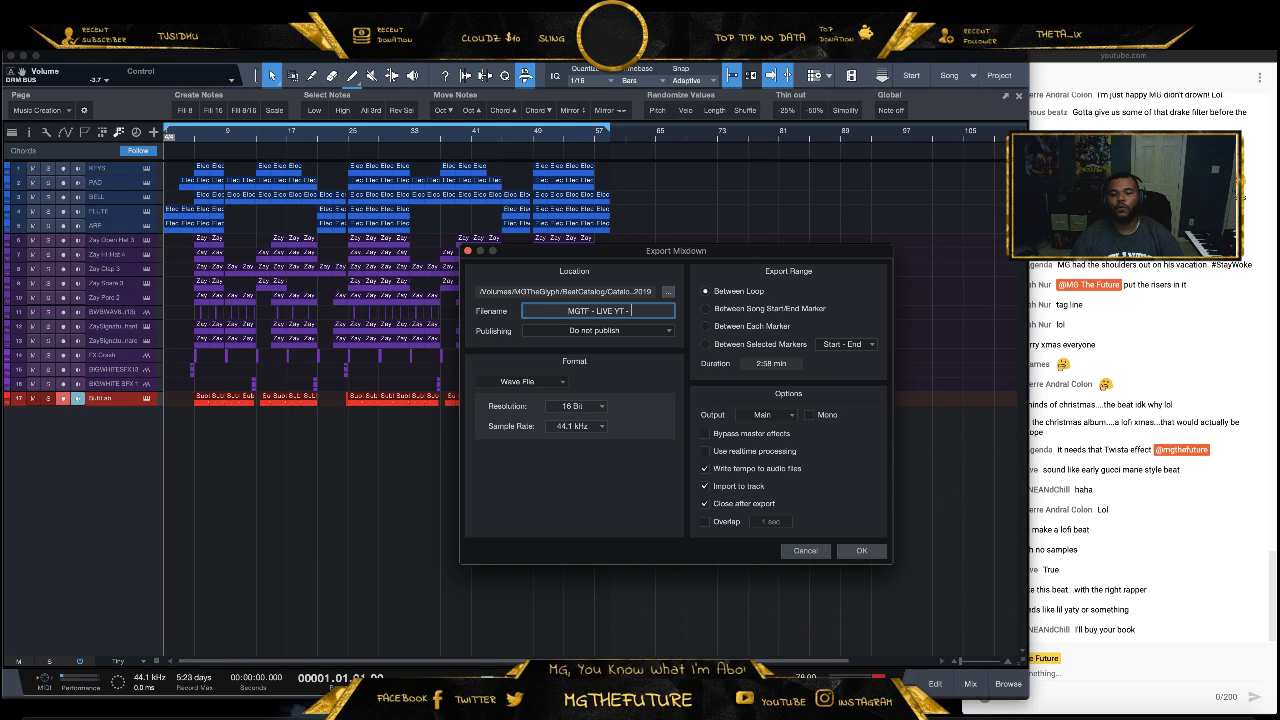
text(GUCCI MANGE)
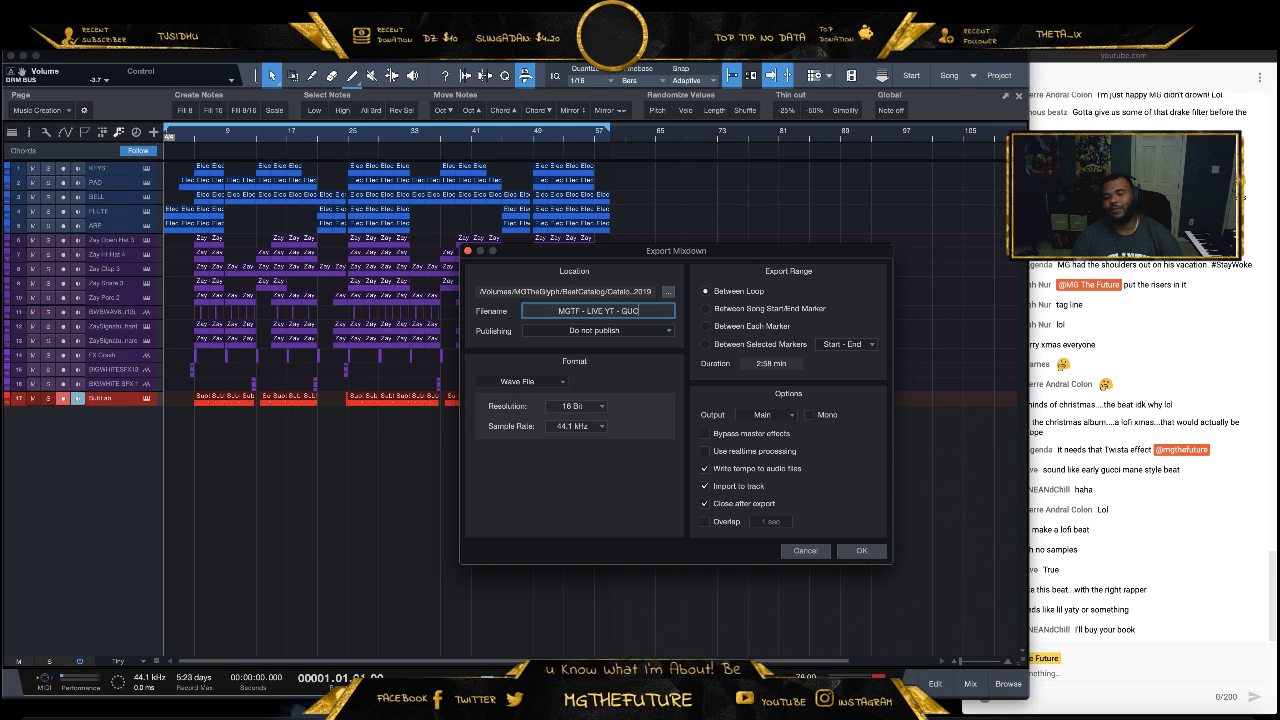
key(BackSpace)
key(BackSpace)
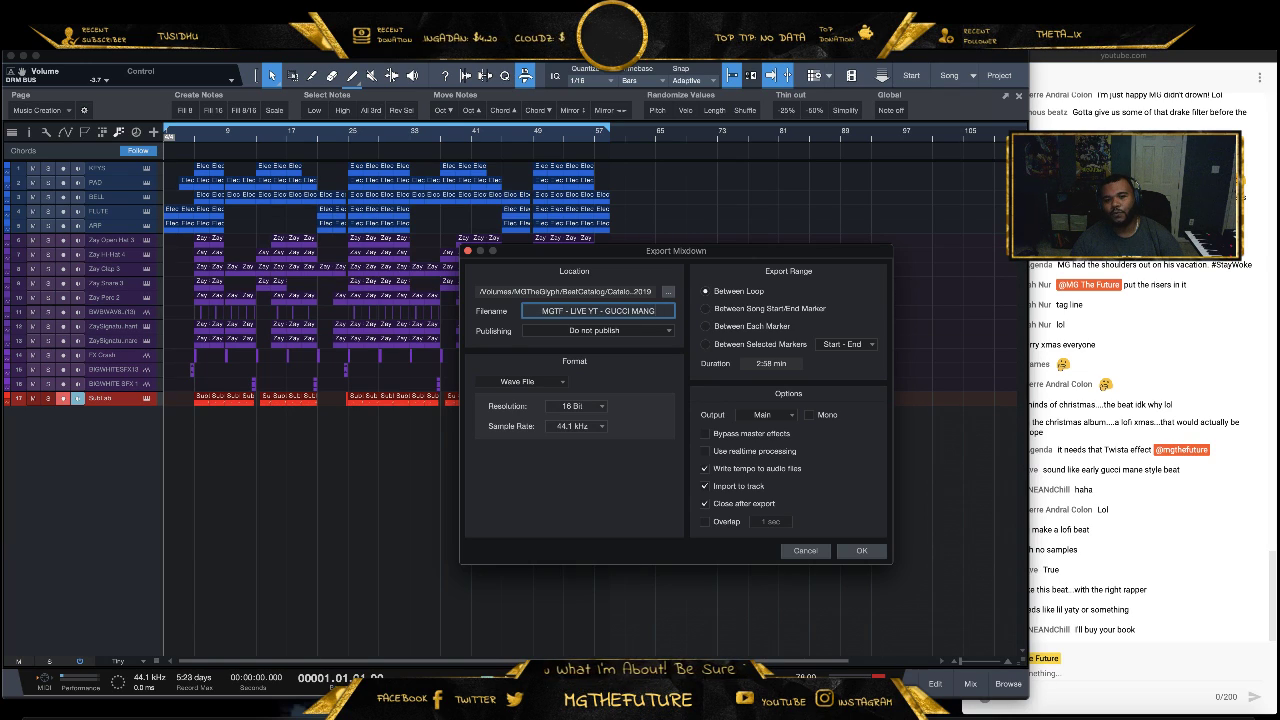
text(E)
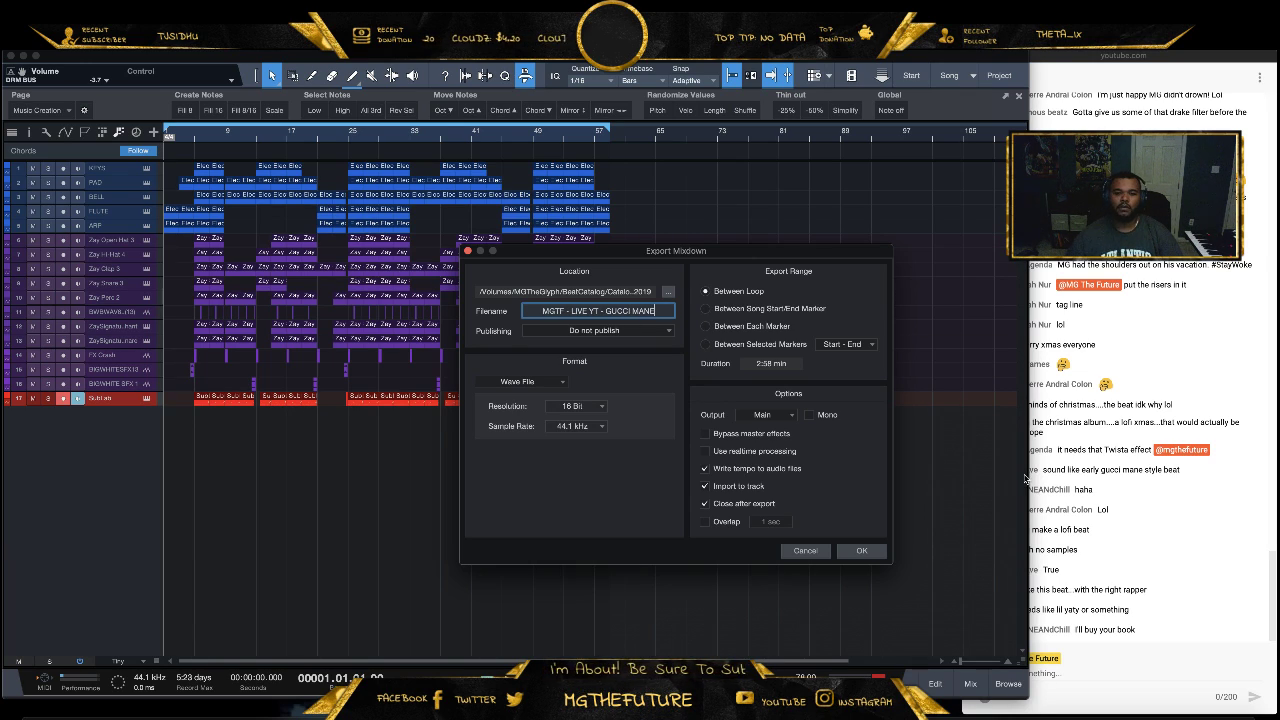
click(850, 553)
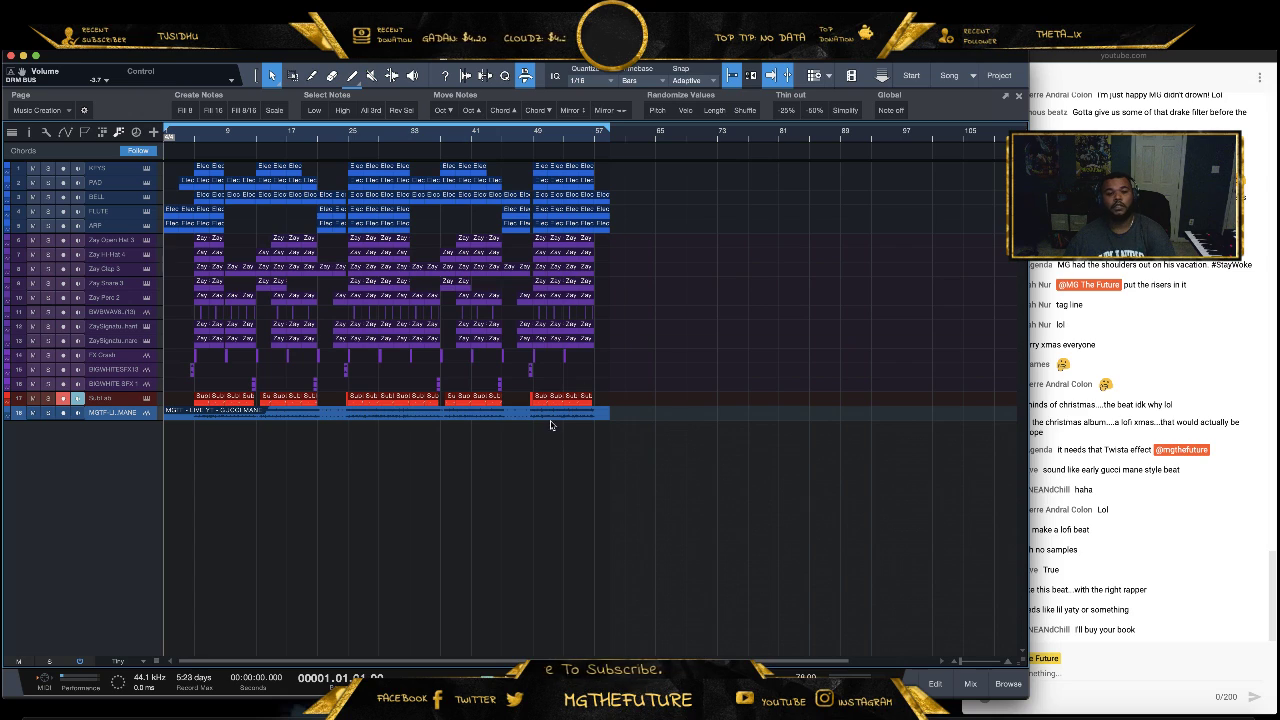
Delete the imported mixdown clip from its new track, and close the song with its changes saved
key(Delete)
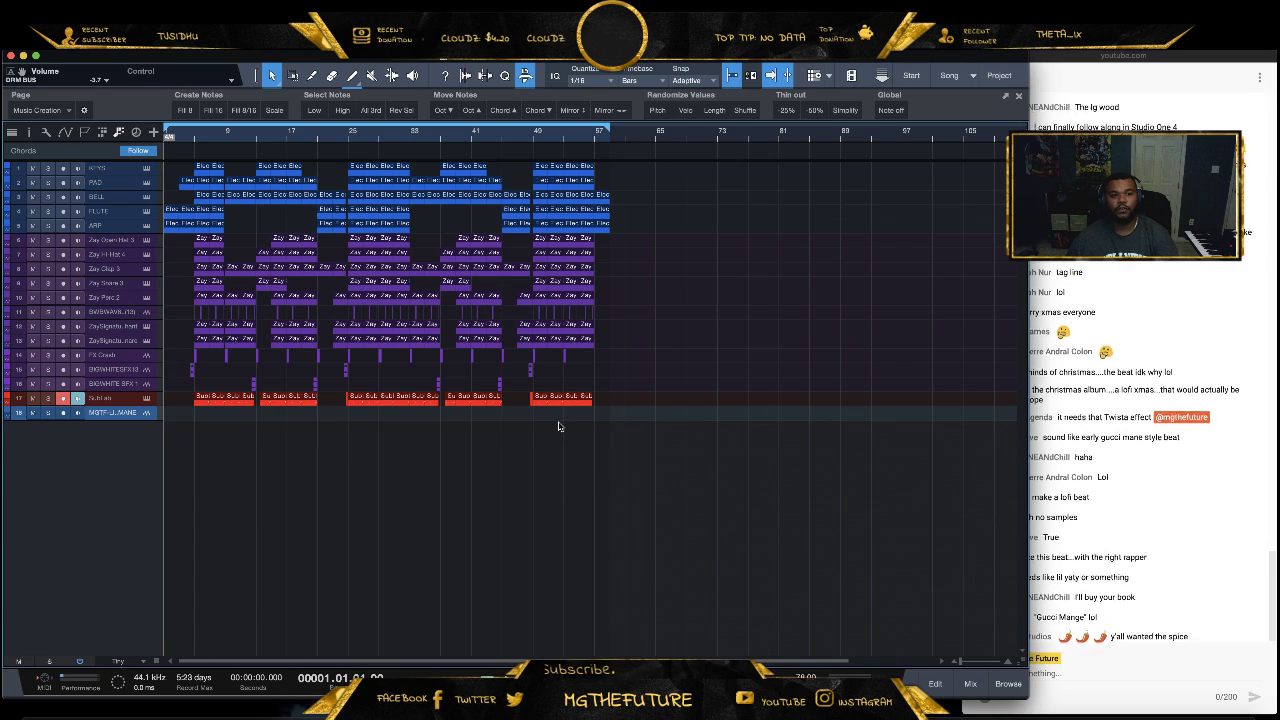
click(11, 55)
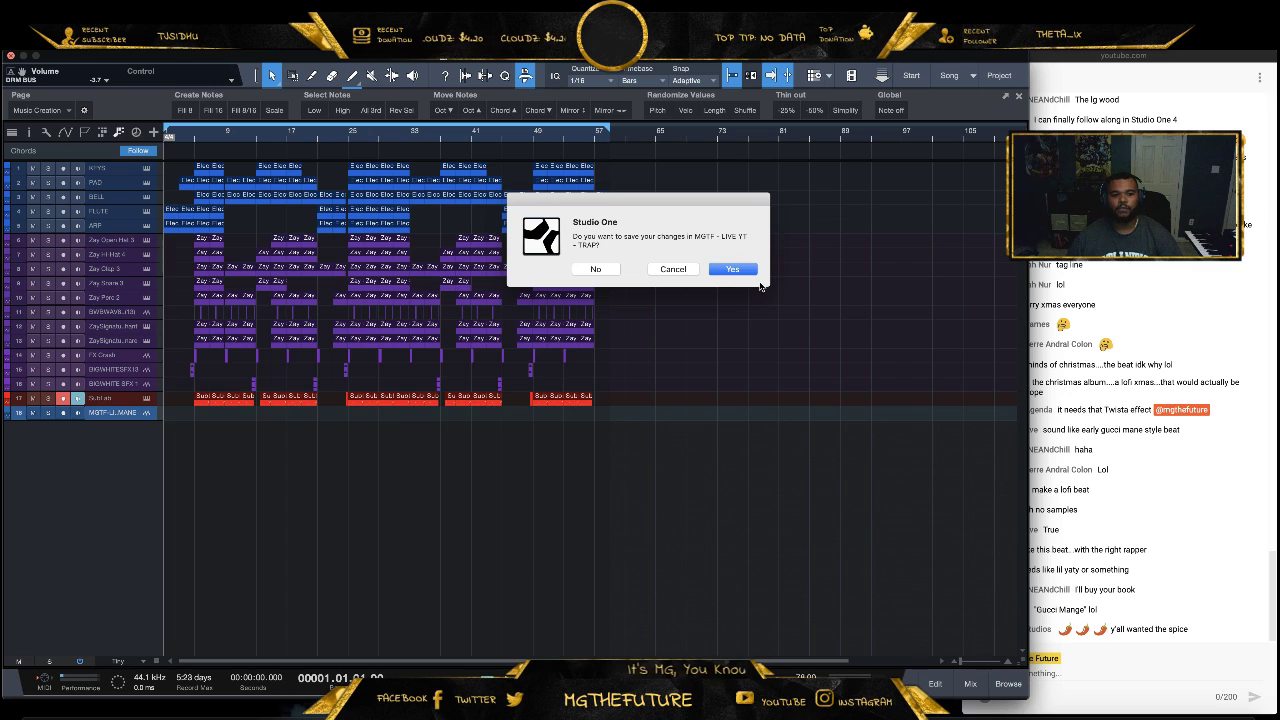
click(745, 270)
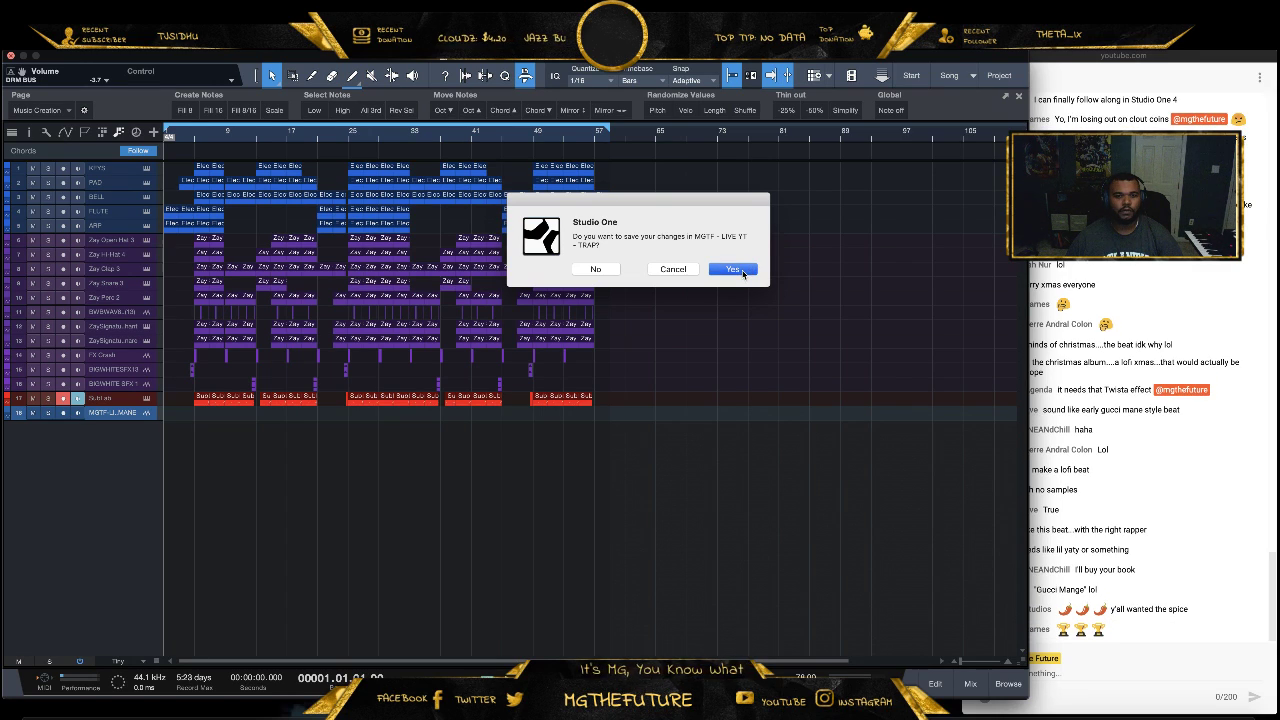
click(847, 356)
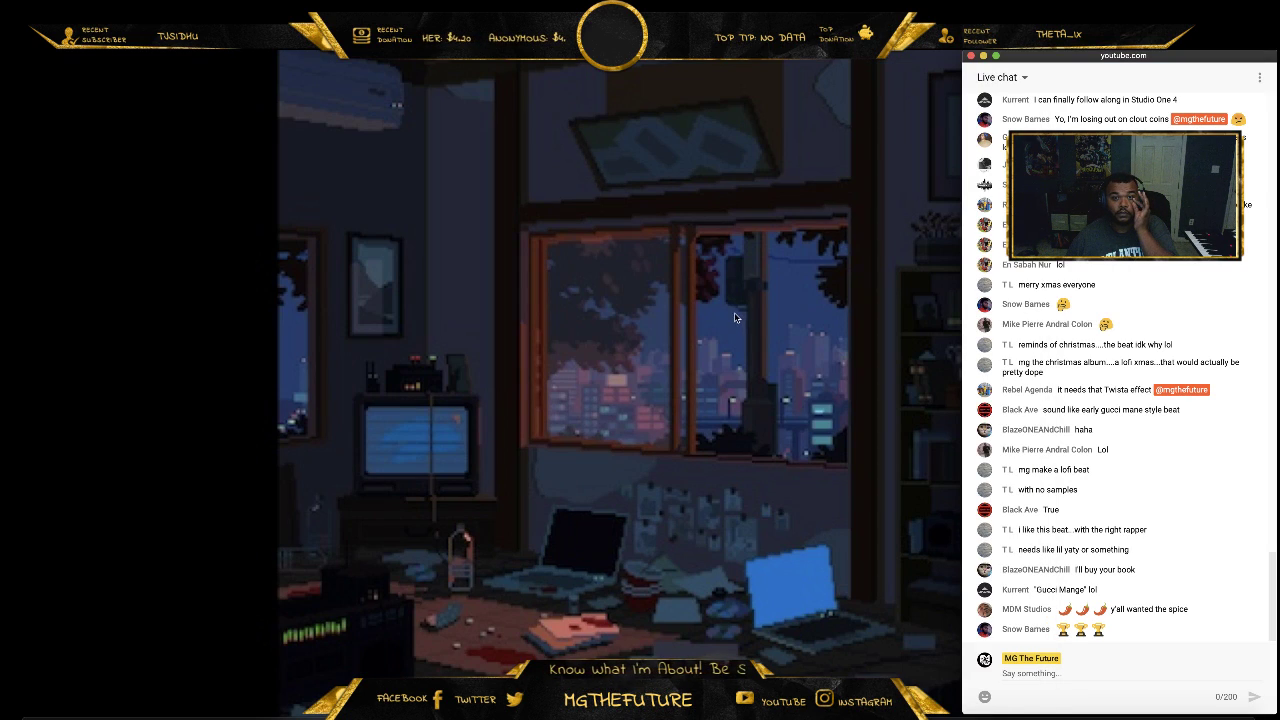
click(719, 299)
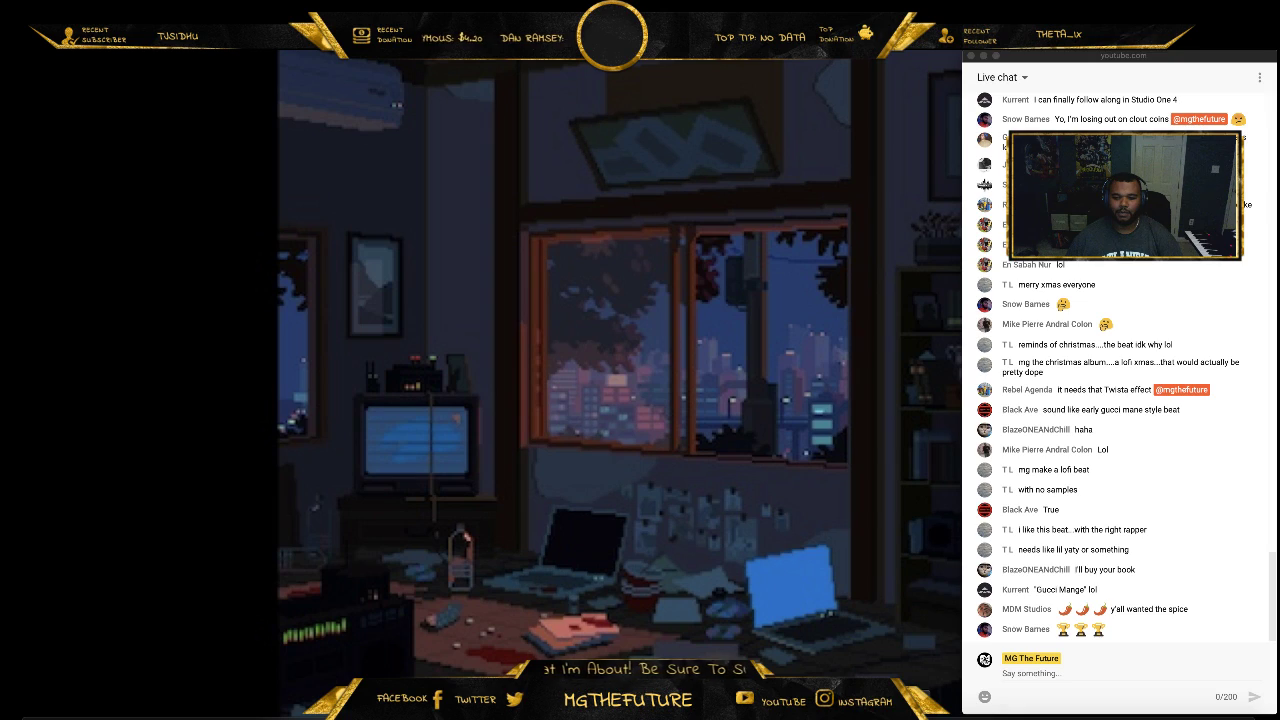
Switch to the Safari browser window and open landr.com in a new tab
click(1186, 700)
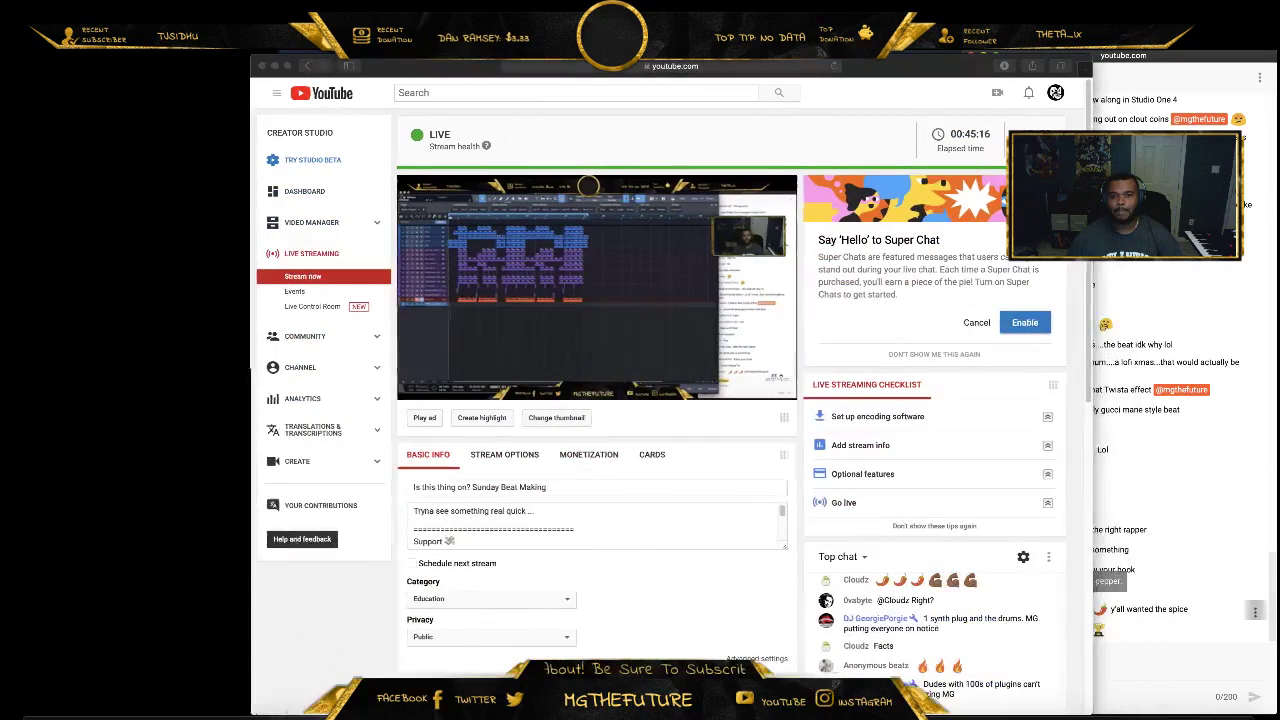
drag(968, 67, 950, 67)
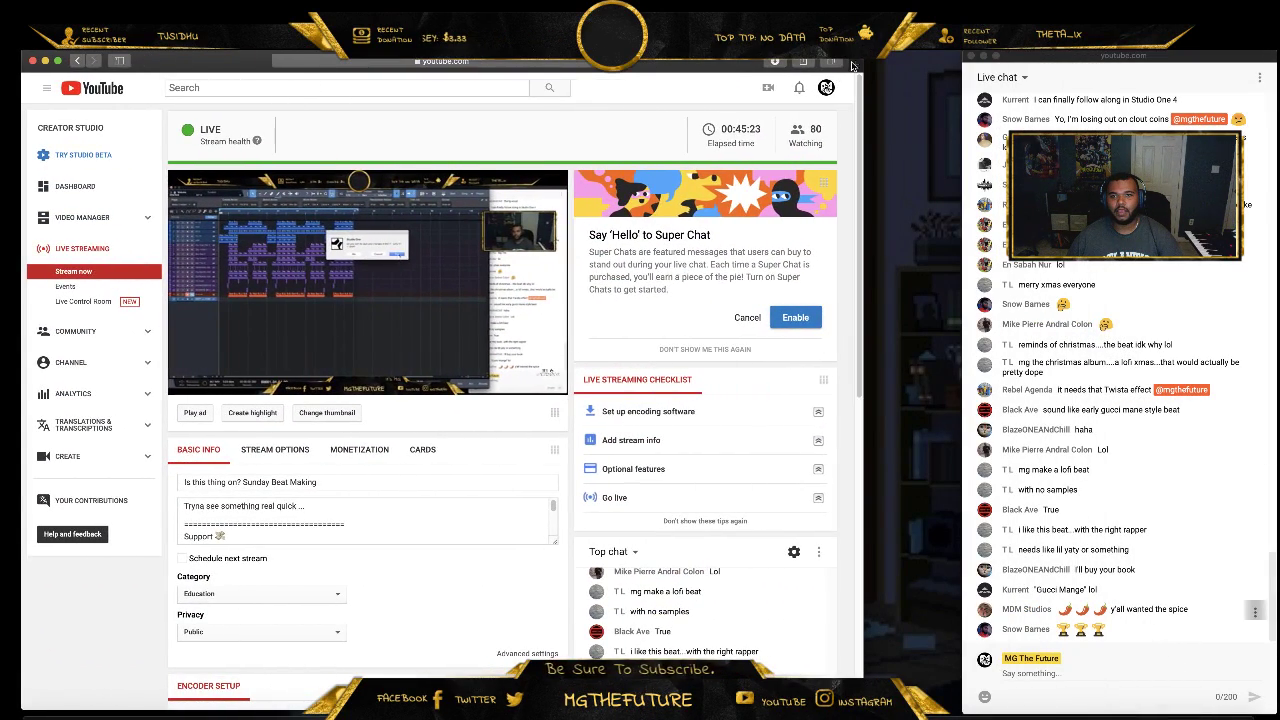
click(855, 63)
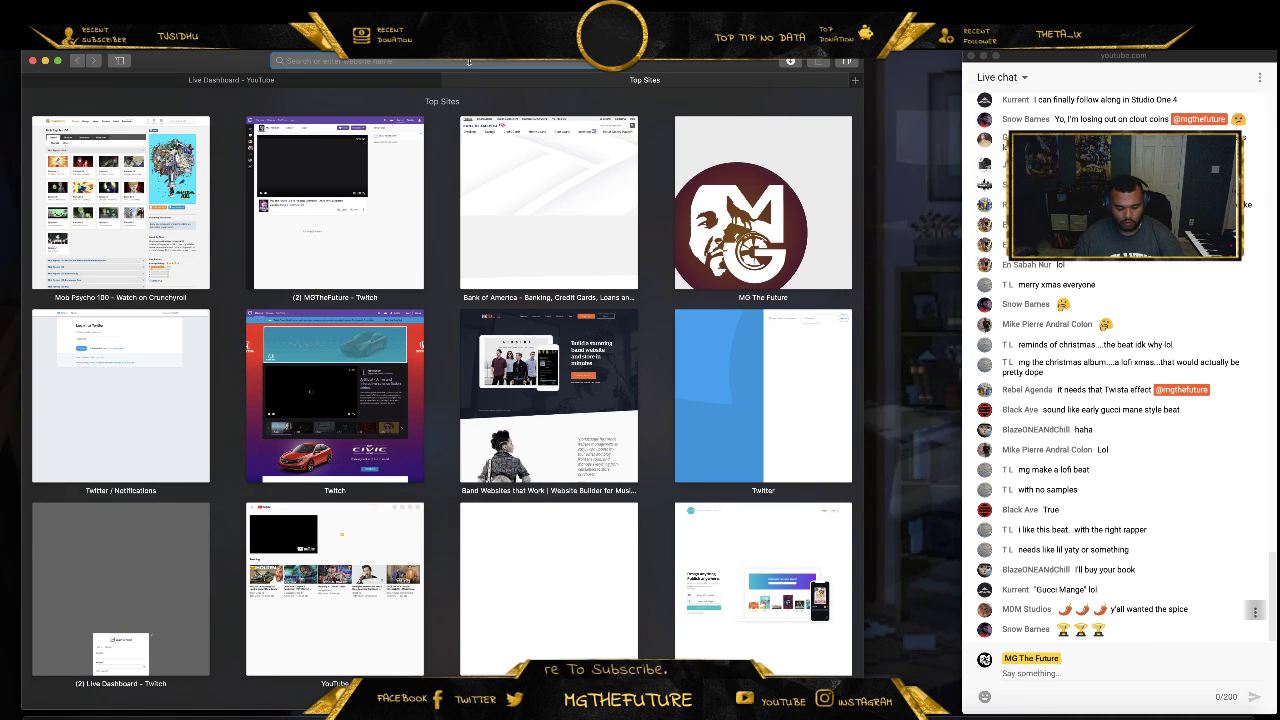
text(landr.com)
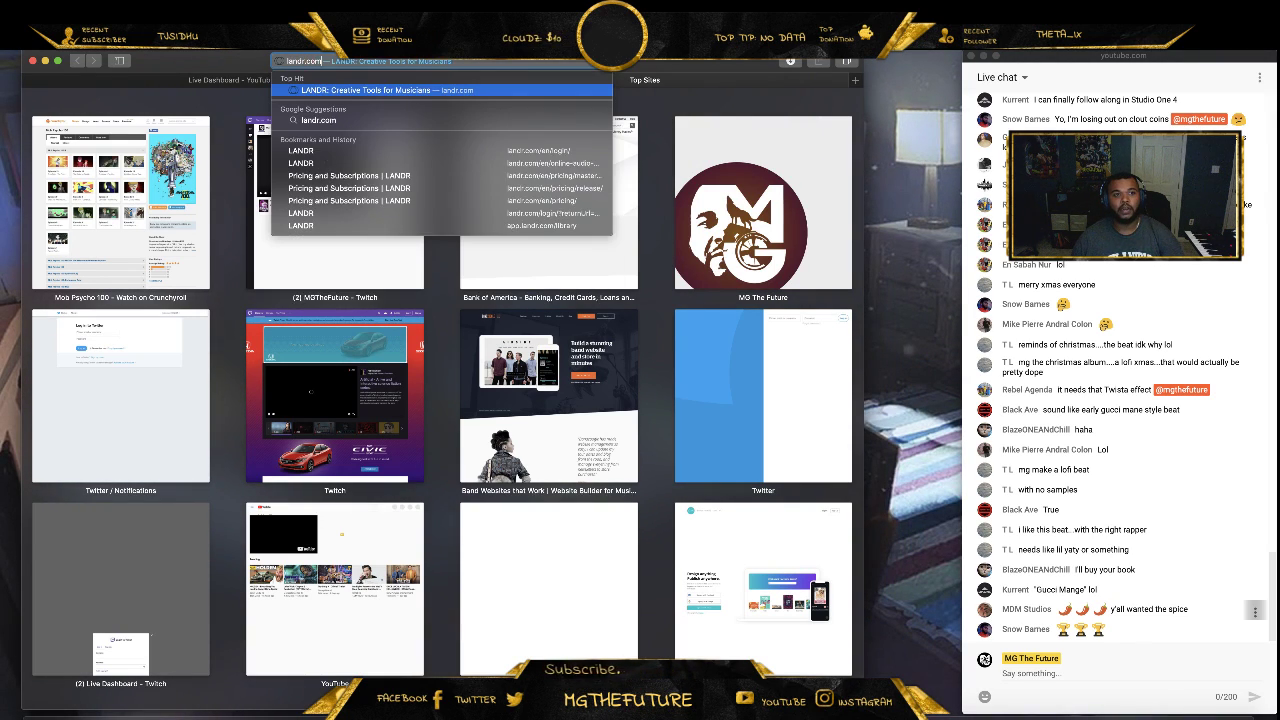
key(Return)
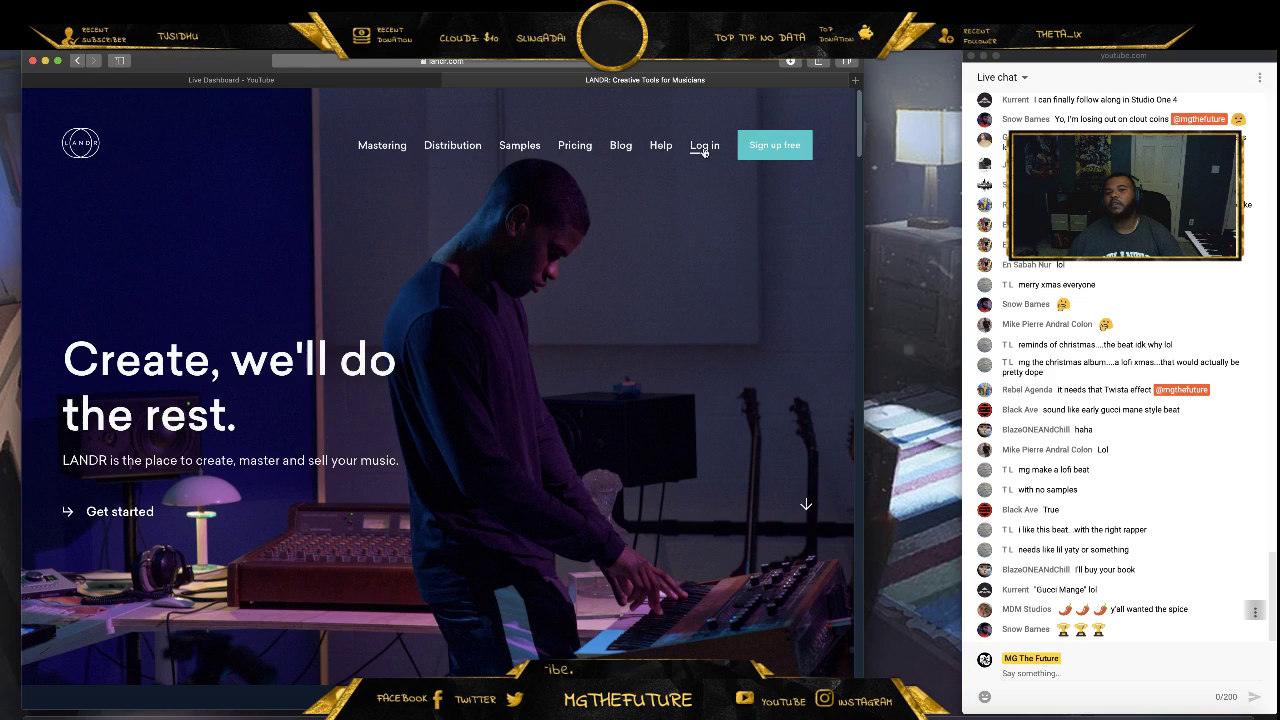
Log in to LANDR with email, filling in the account e-mail and password
click(702, 148)
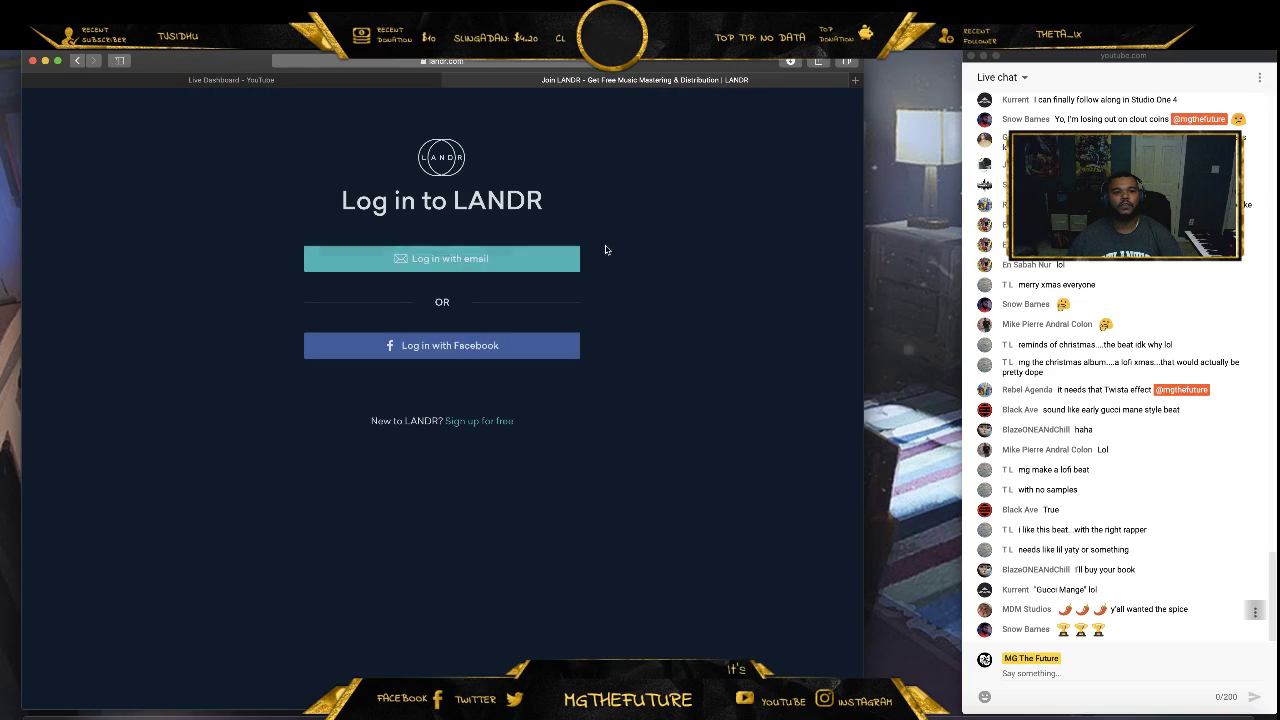
click(481, 268)
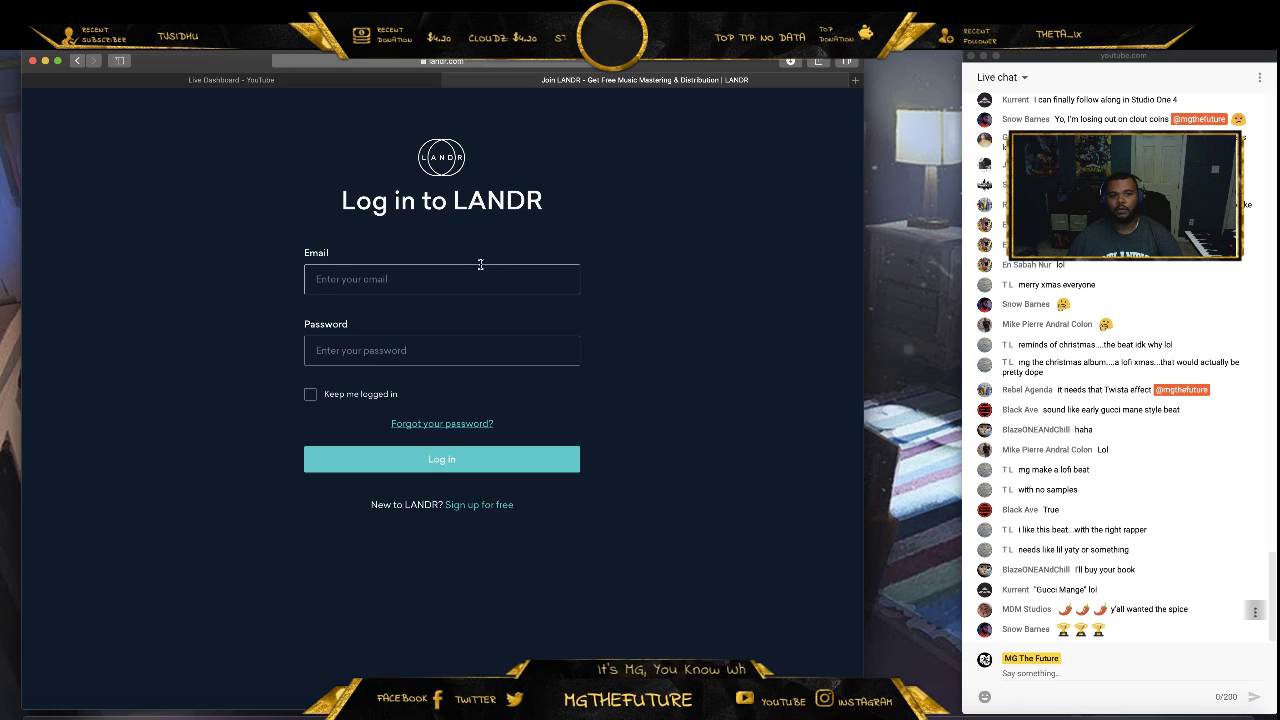
click(405, 272)
click(372, 300)
click(396, 467)
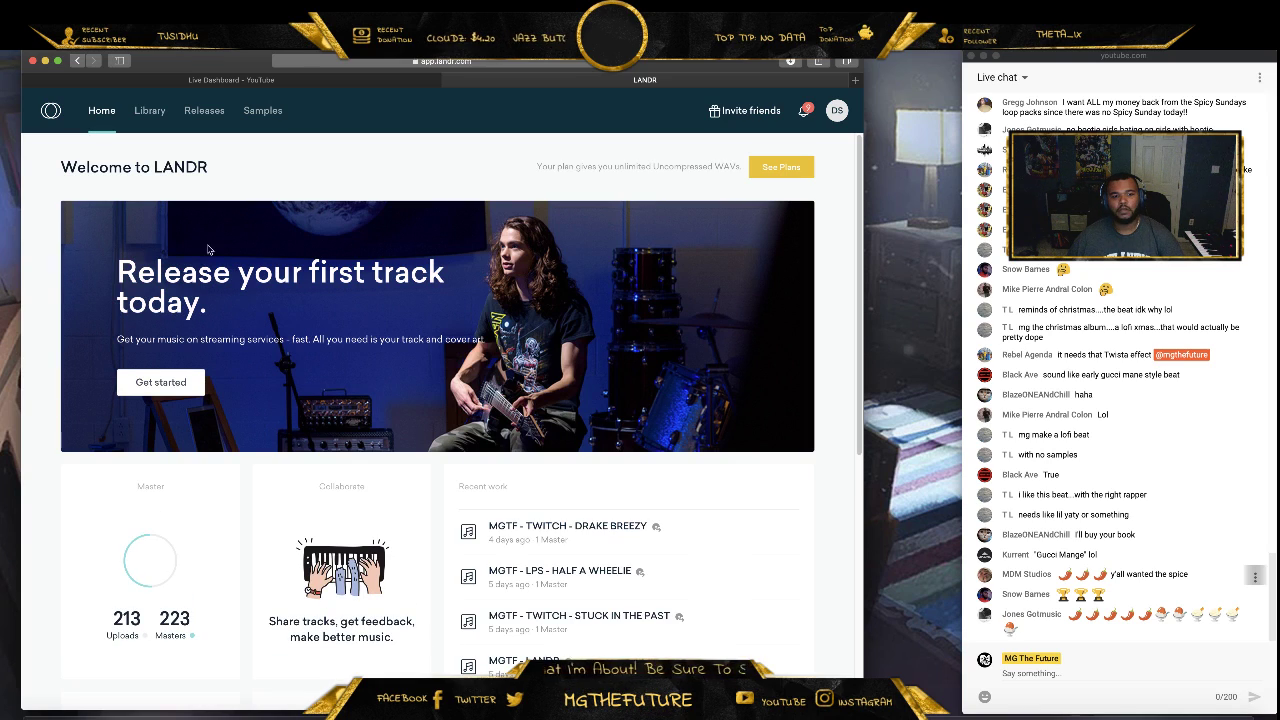
Start a new master from the LANDR library, opening the file chooser for the upload
click(148, 112)
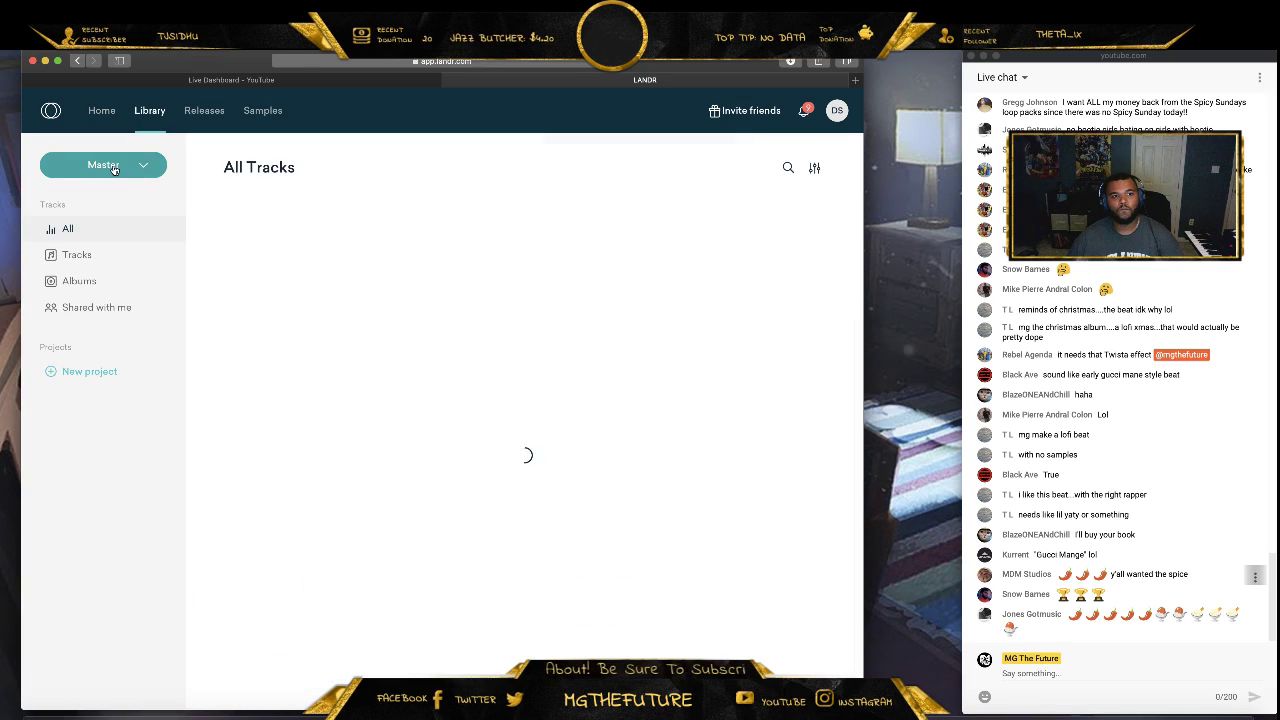
click(113, 168)
click(116, 207)
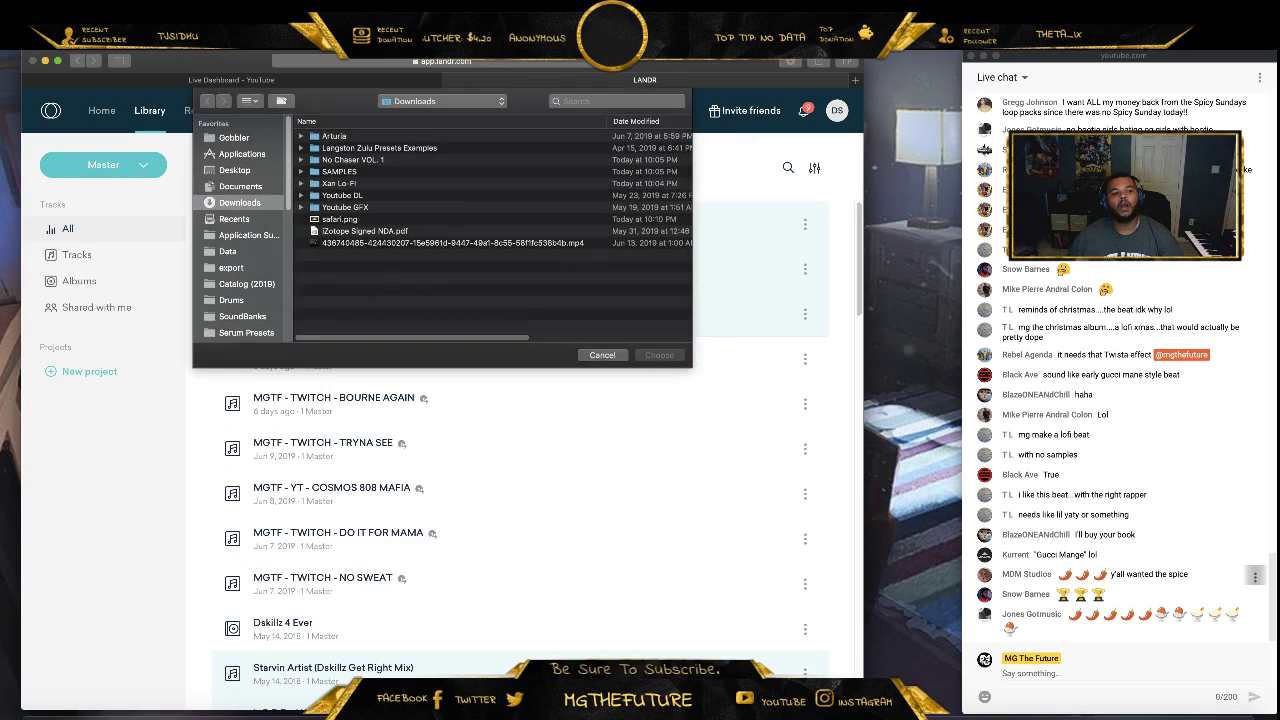
Switch to Finder and open the 06 June 2019 folder in Beat Catalog, Catalog (2019), on the MG The Glyph drive
click(40, 700)
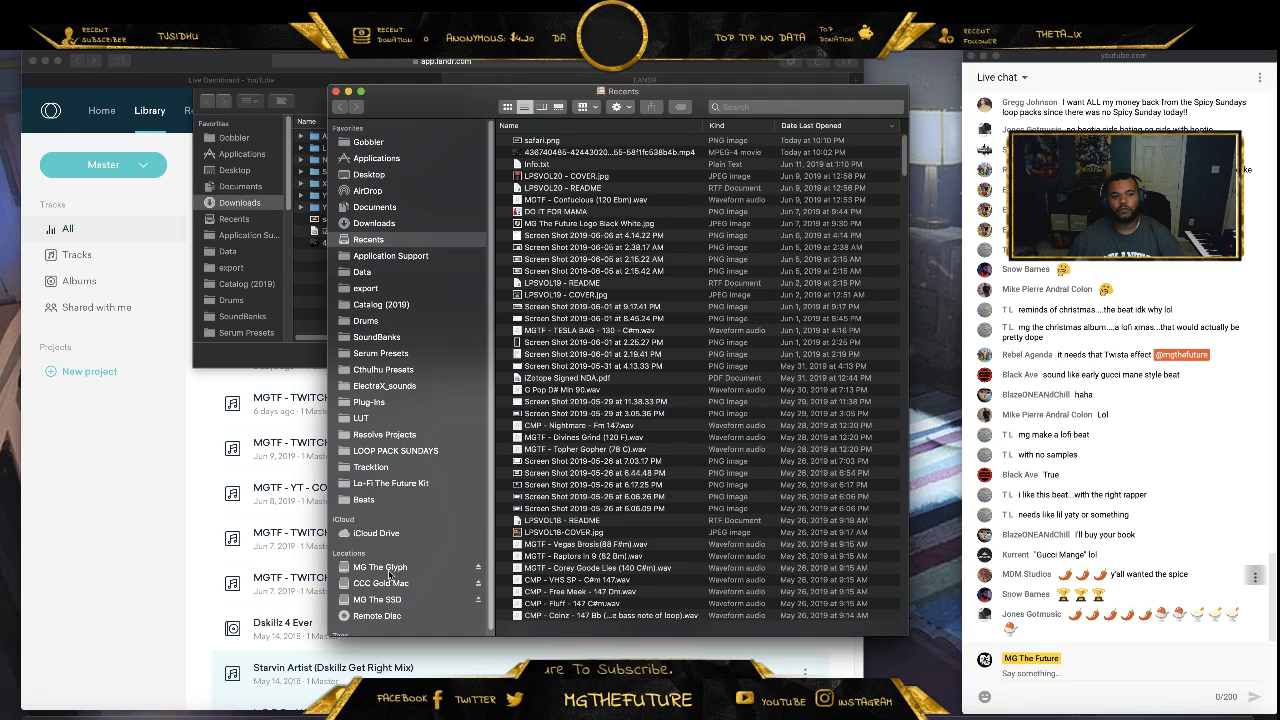
click(390, 567)
drag(432, 117, 592, 90)
double_click(724, 386)
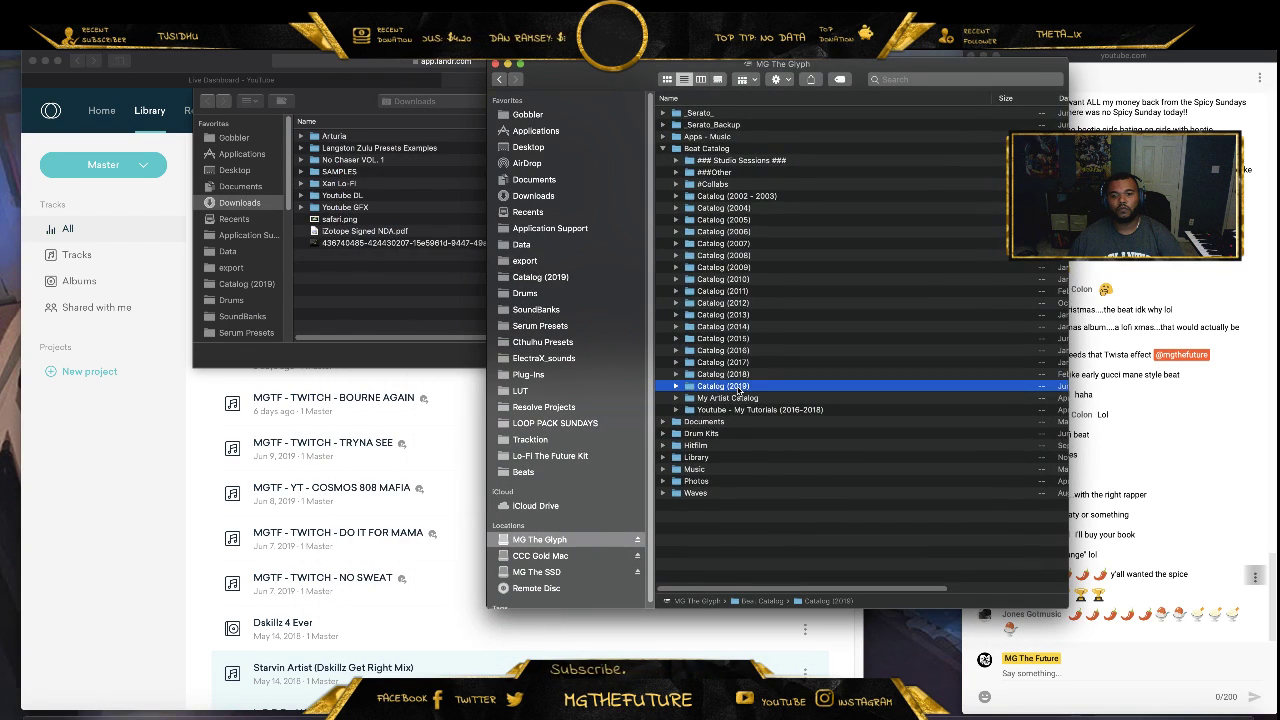
double_click(714, 174)
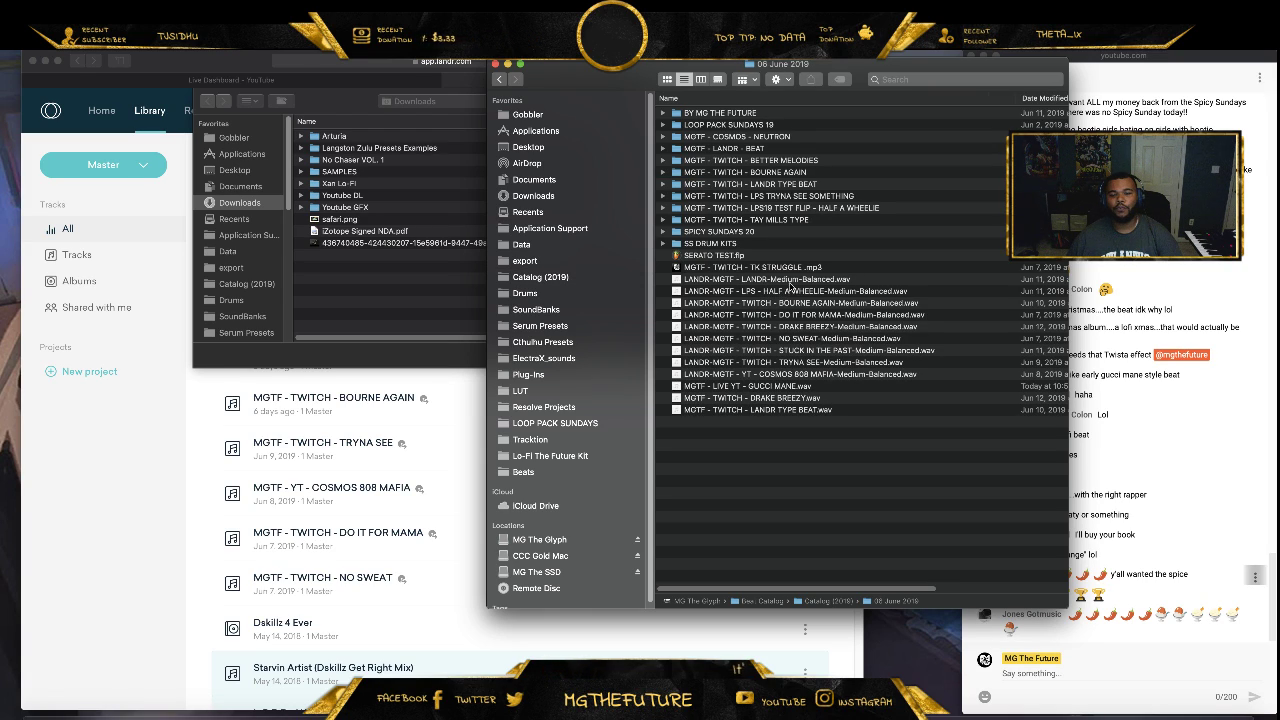
Look through the earlier LANDR-mastered wav files in the 06 June 2019 folder
click(792, 281)
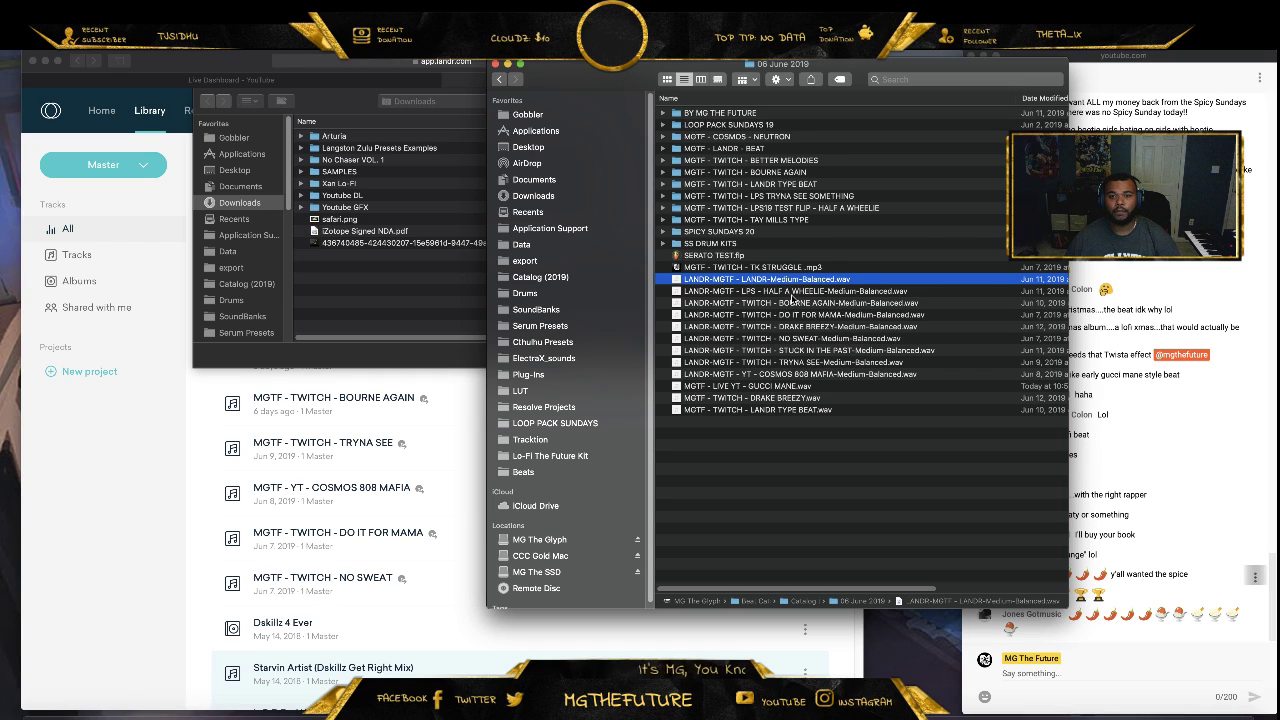
click(790, 293)
click(784, 283)
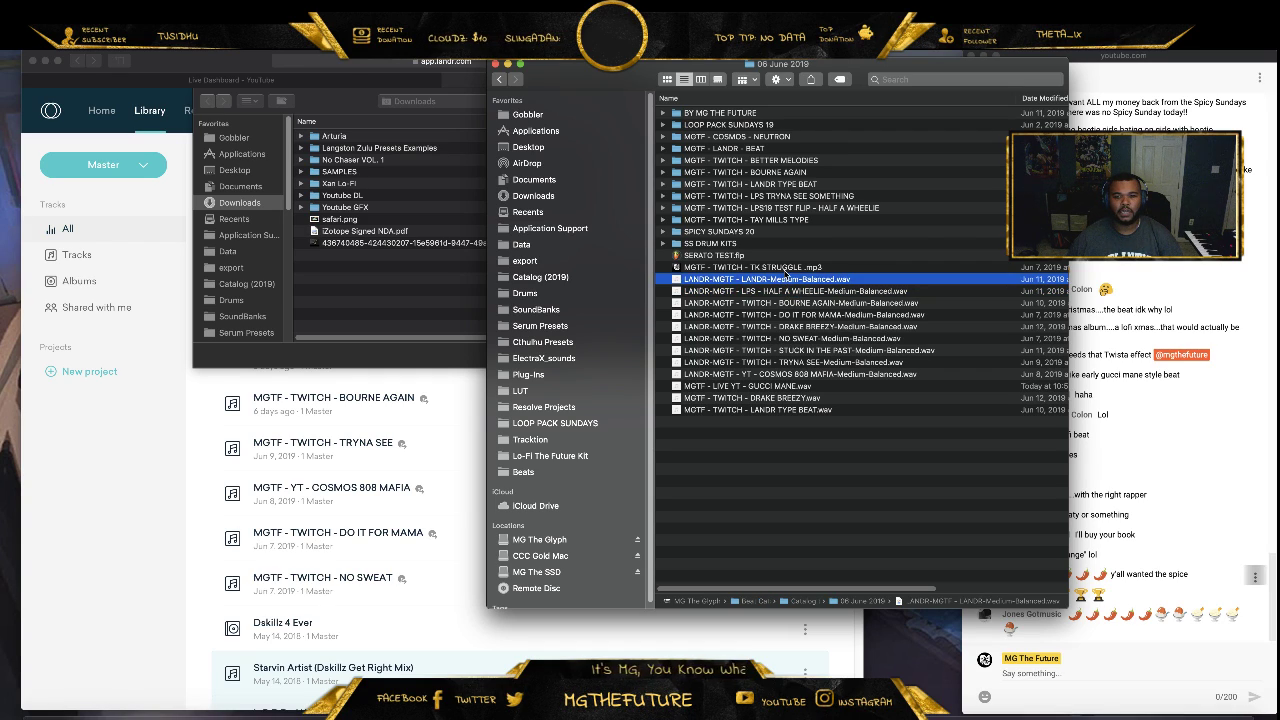
click(784, 271)
click(780, 363)
key(Up)
key(Up)
key(Up)
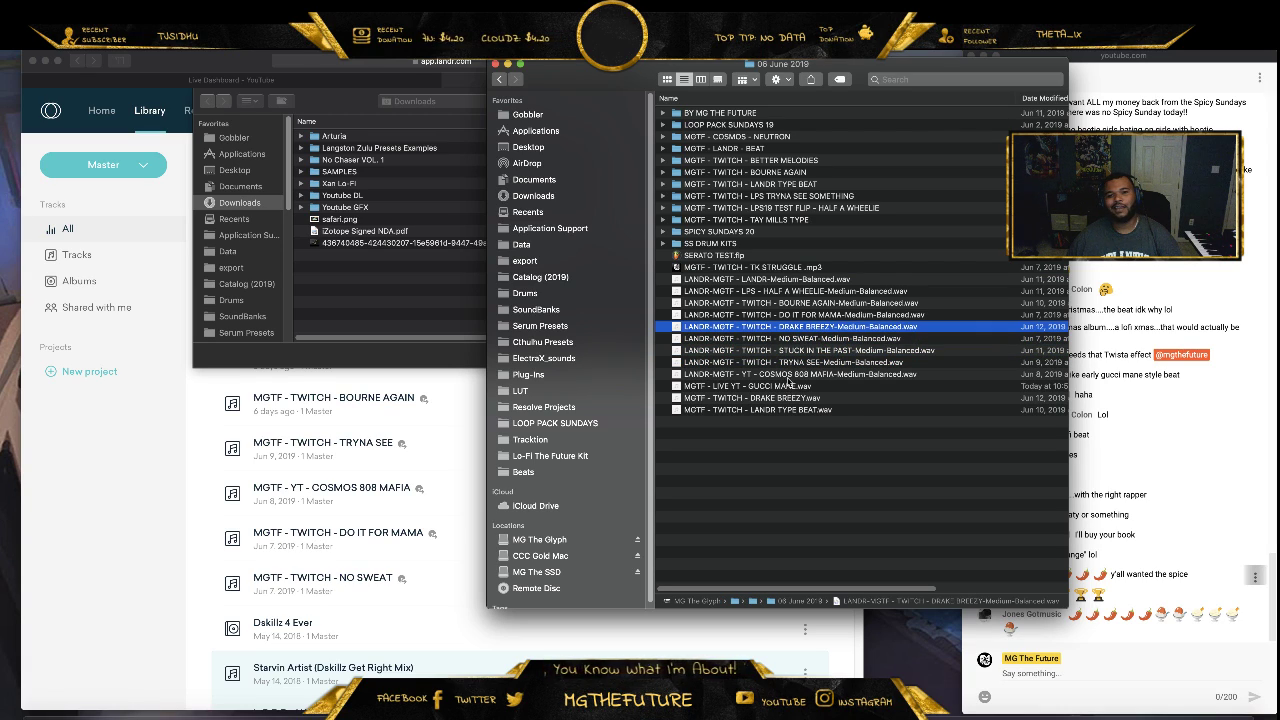
click(792, 376)
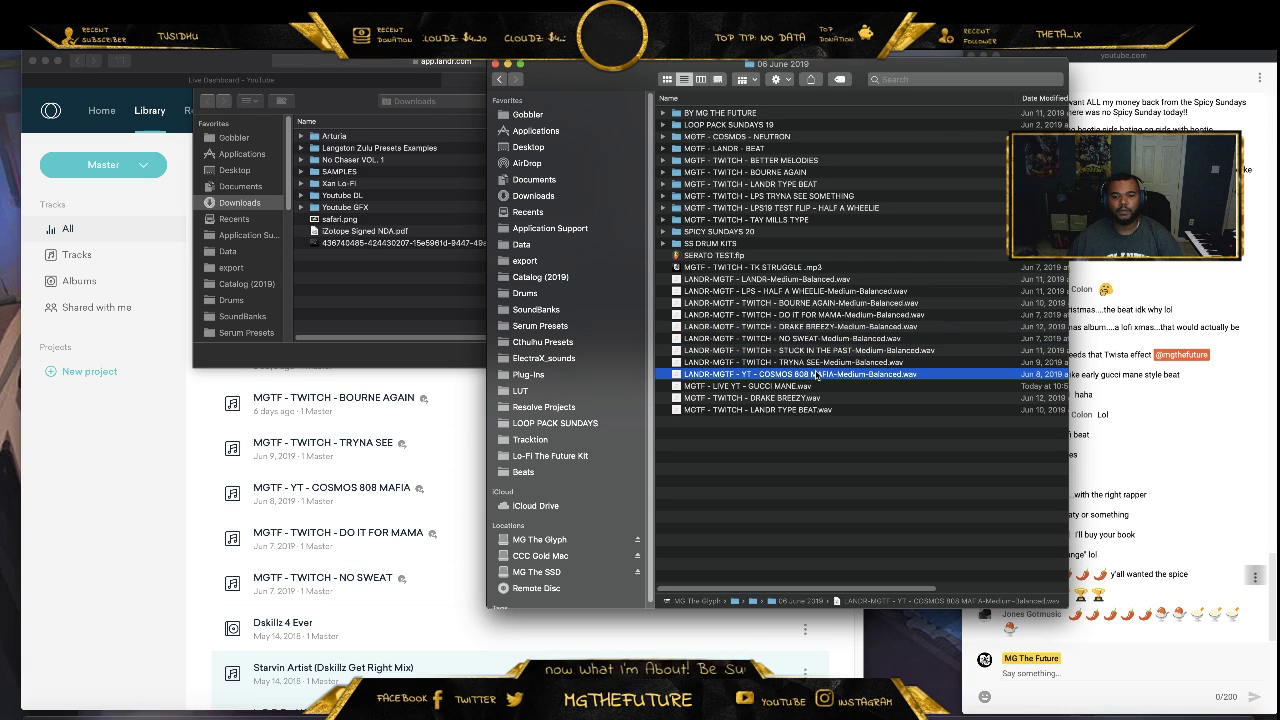
click(818, 363)
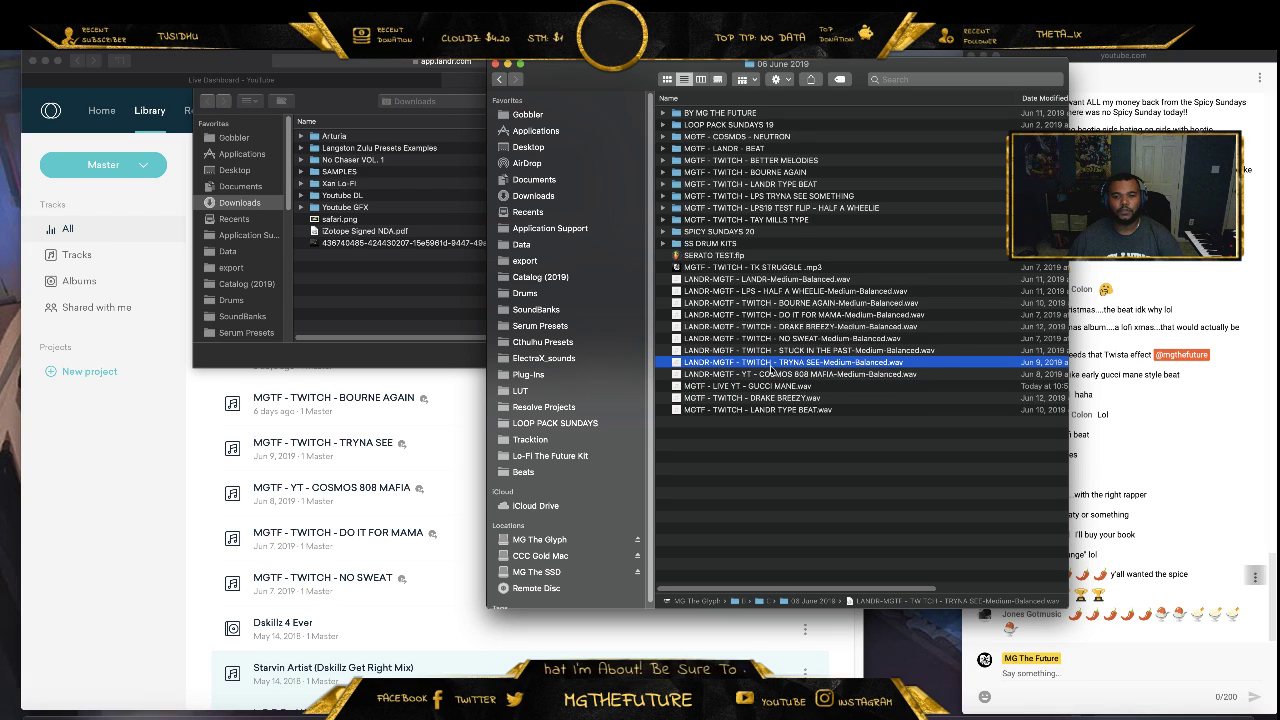
click(813, 292)
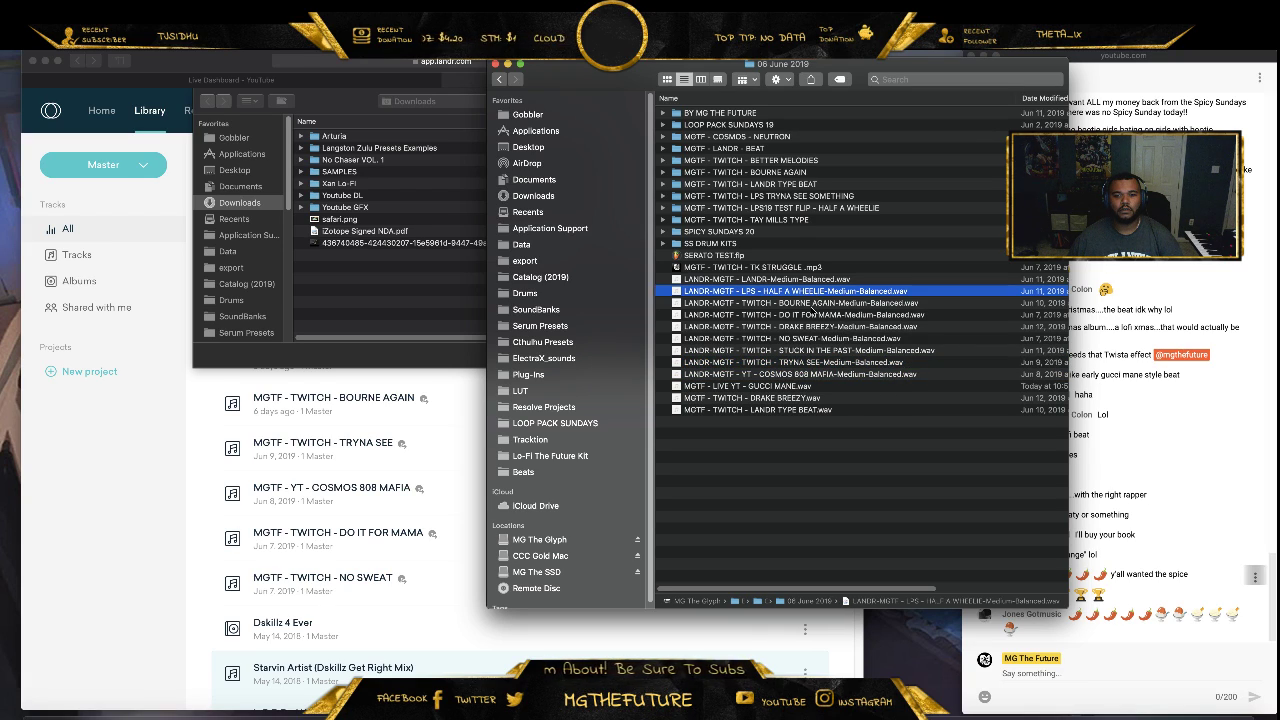
click(817, 281)
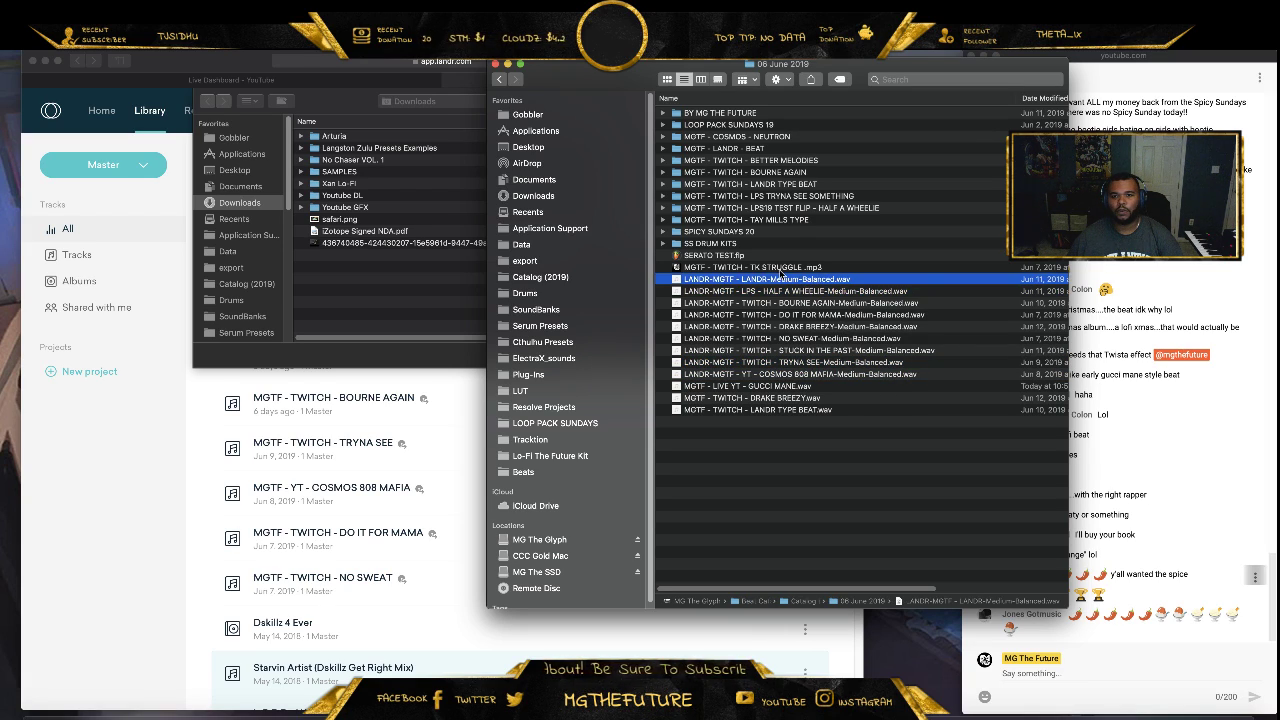
Bring MGTF - LIVE YT - GUCCI MANE.wav from the Finder folder into LANDR's upload file chooser
click(790, 386)
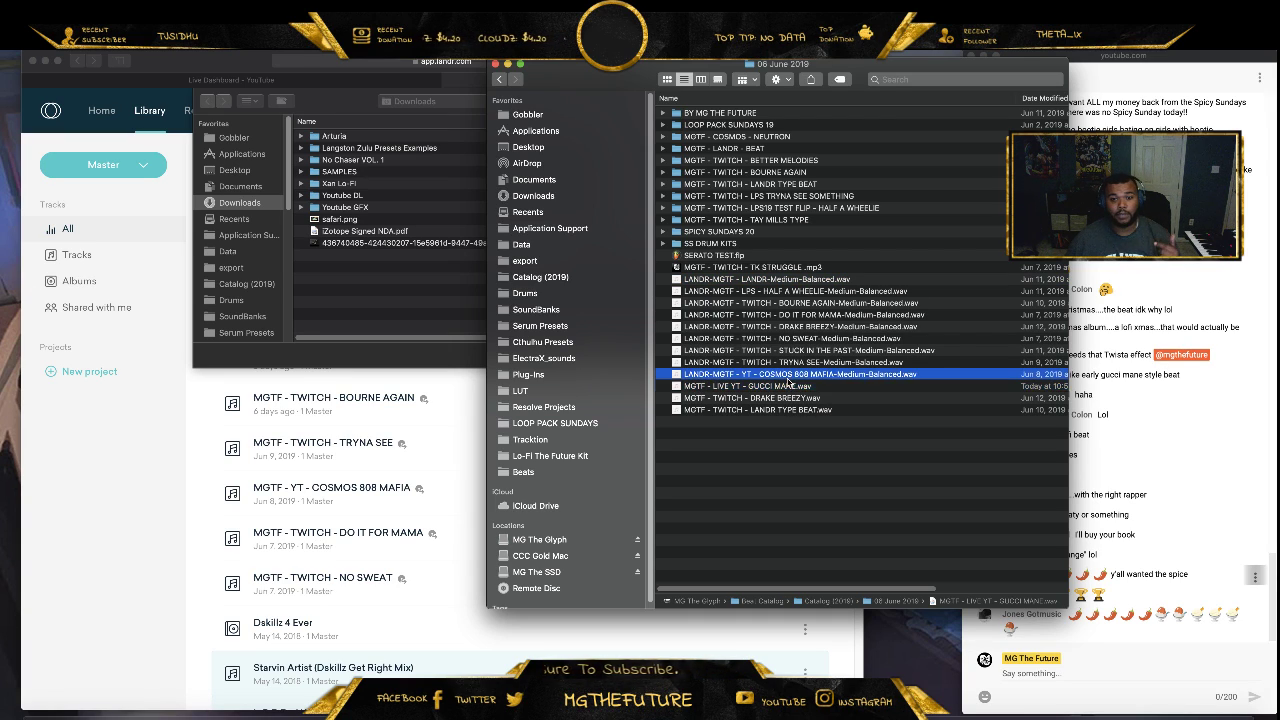
drag(786, 395, 413, 314)
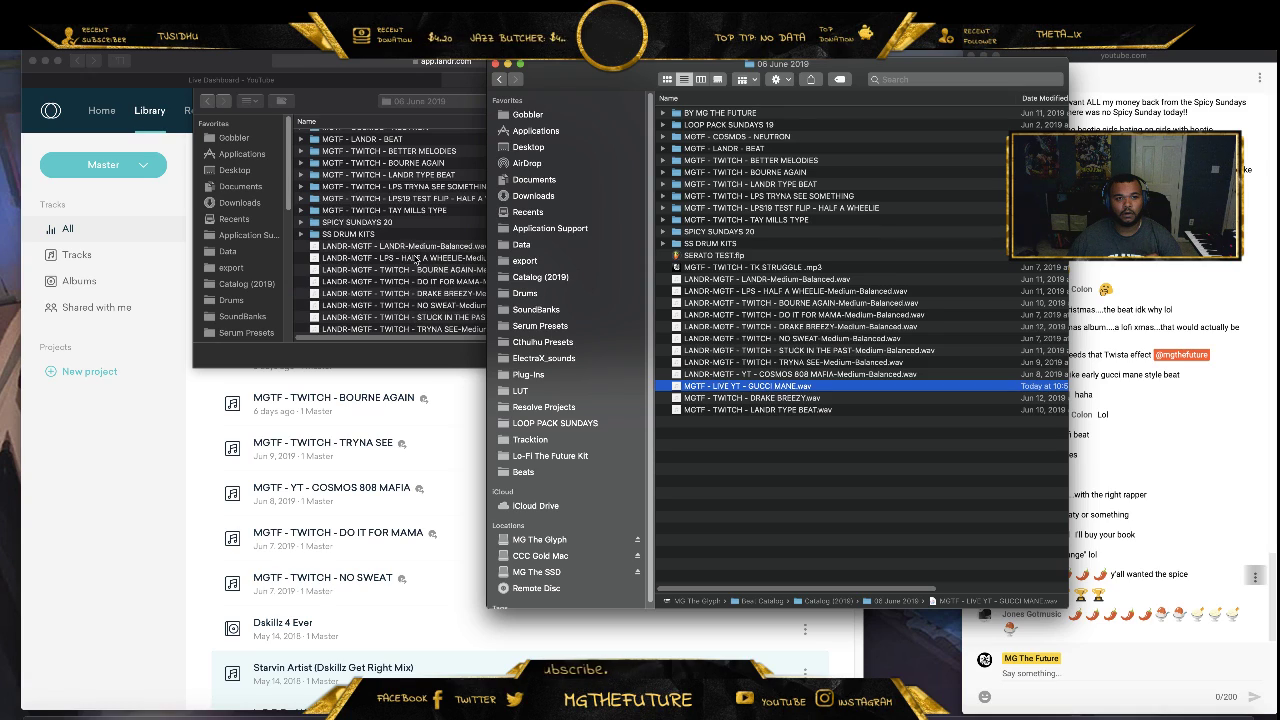
Upload MGTF - LIVE YT - GUCCI MANE.wav from the file chooser to LANDR for mastering
click(434, 356)
scroll(478, 296, down, 1)
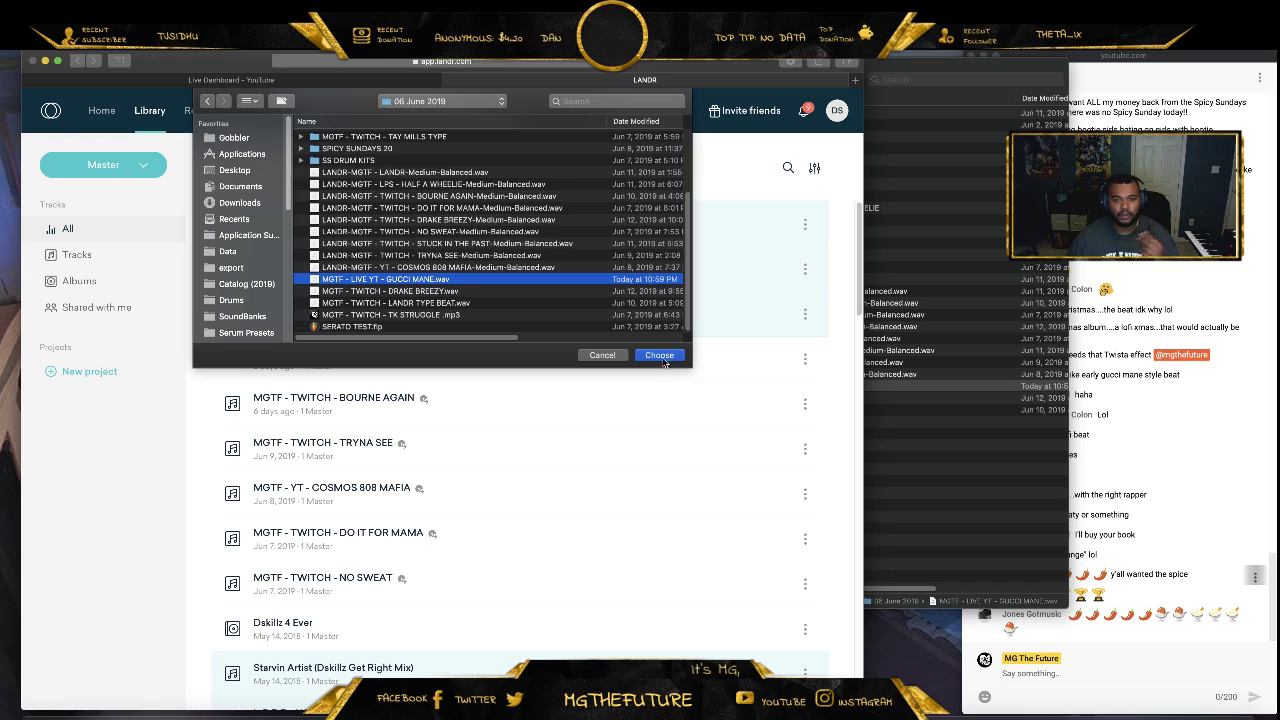
click(659, 354)
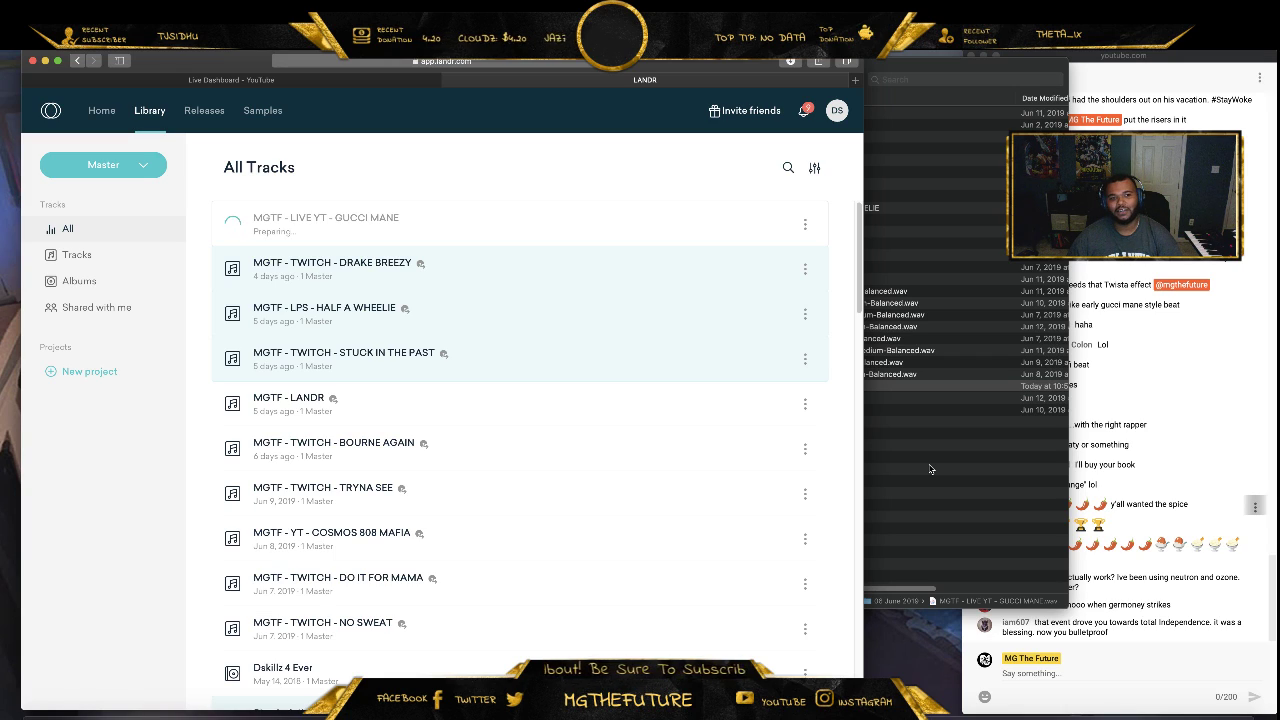
Download the Medium Balanced LANDR master of MGTF - LIVE YT - GUCCI MANE as a 16 bit - 44.1 kHz WAV
click(1204, 464)
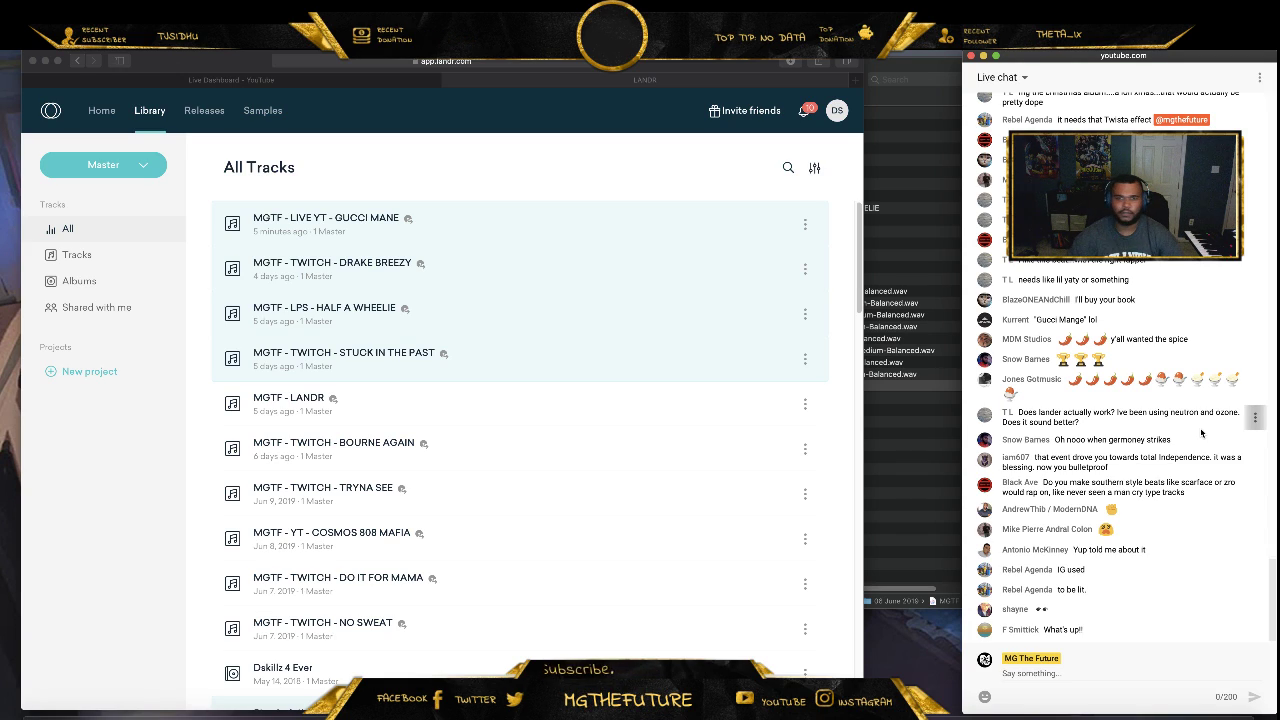
click(806, 231)
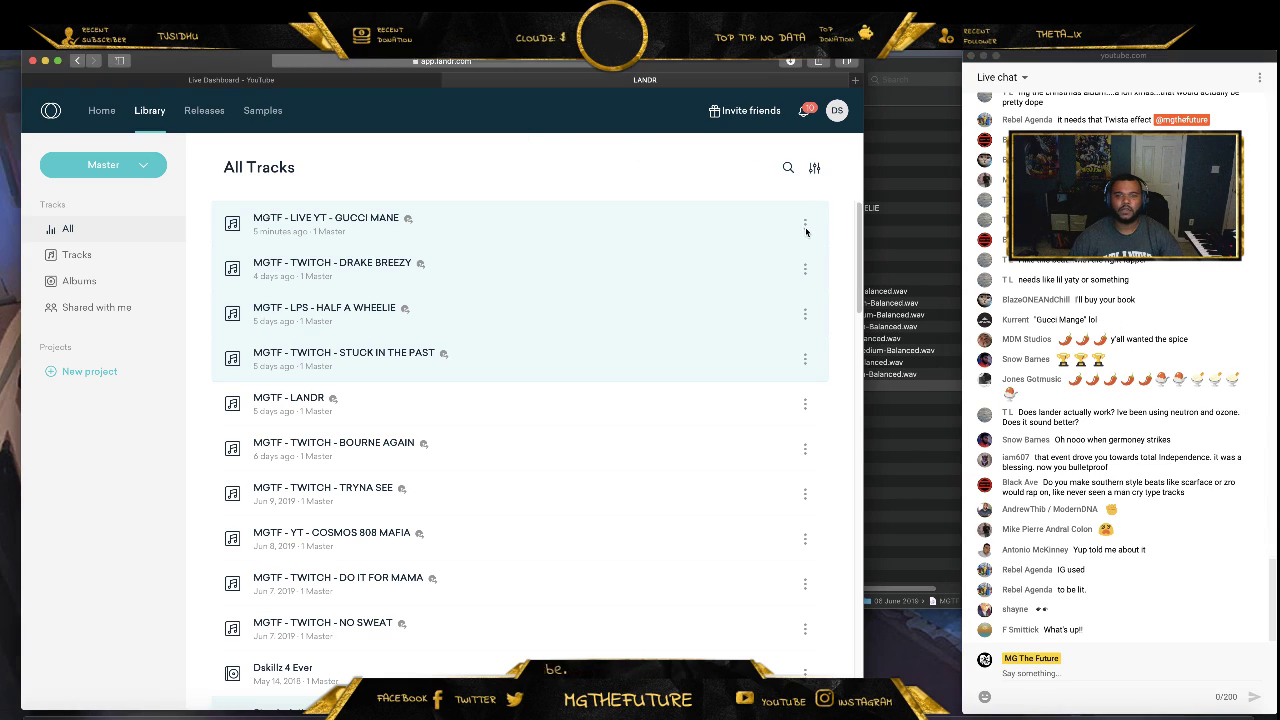
click(805, 226)
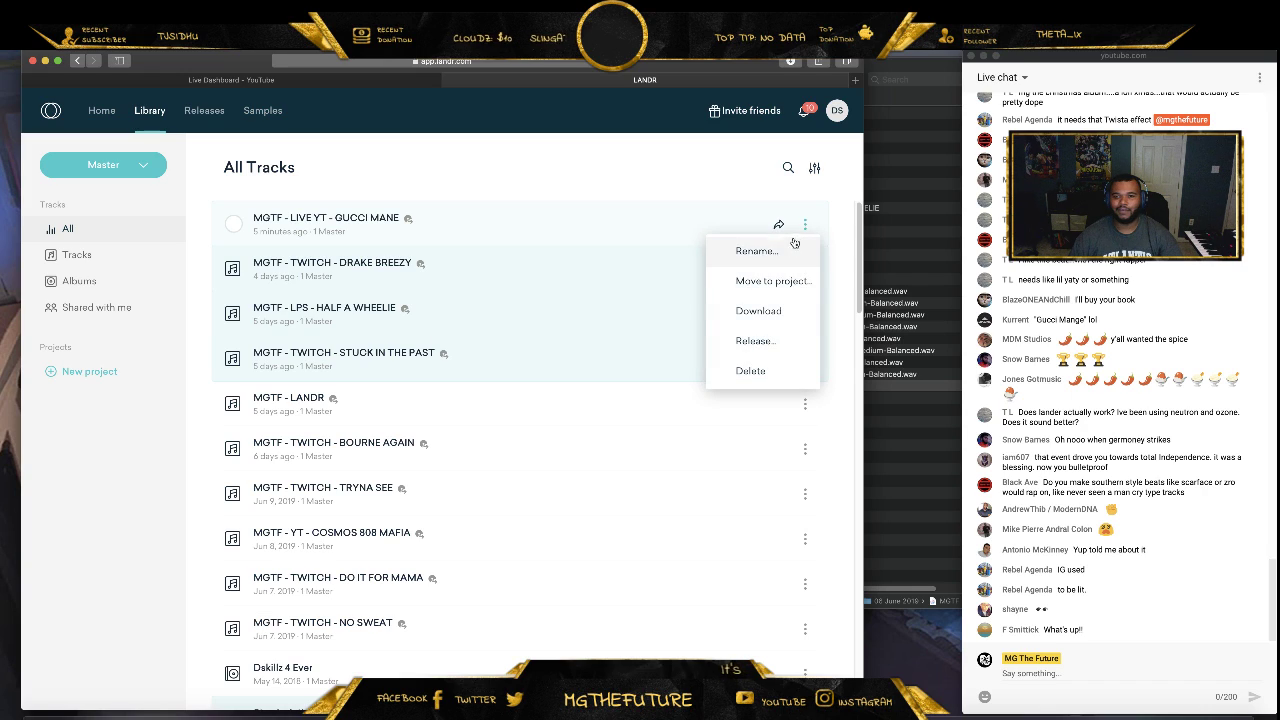
click(759, 314)
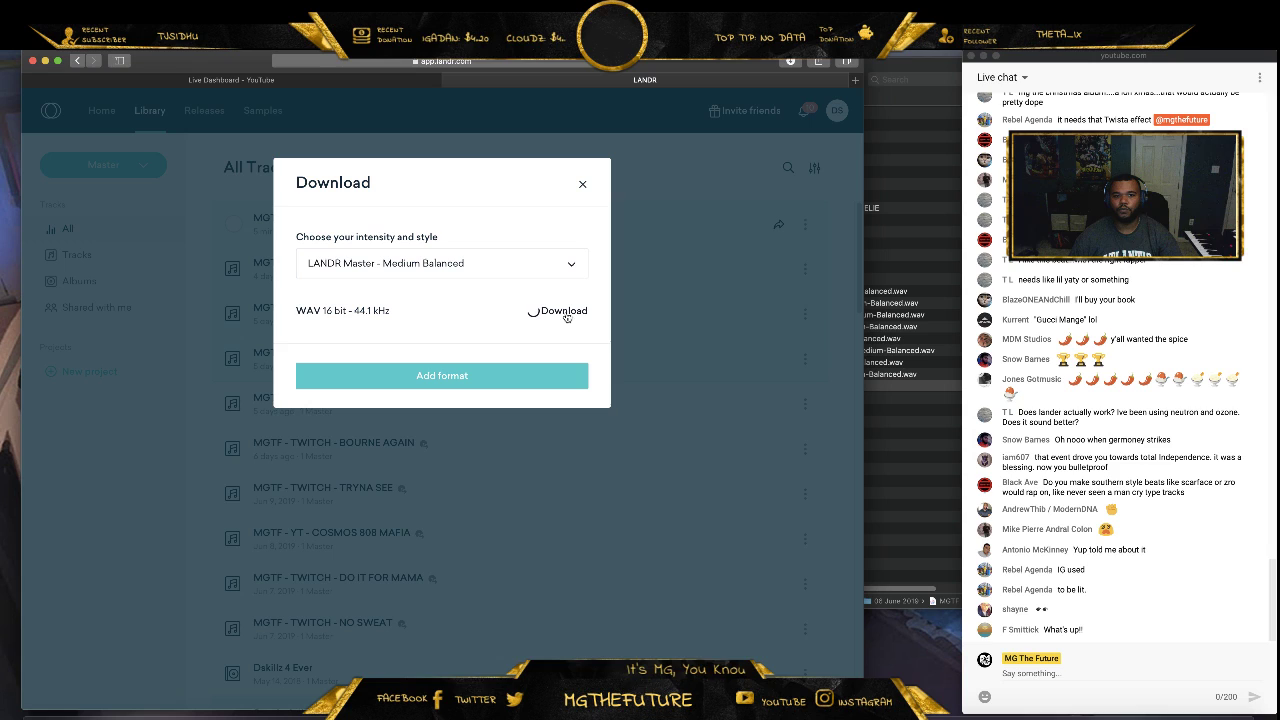
click(540, 311)
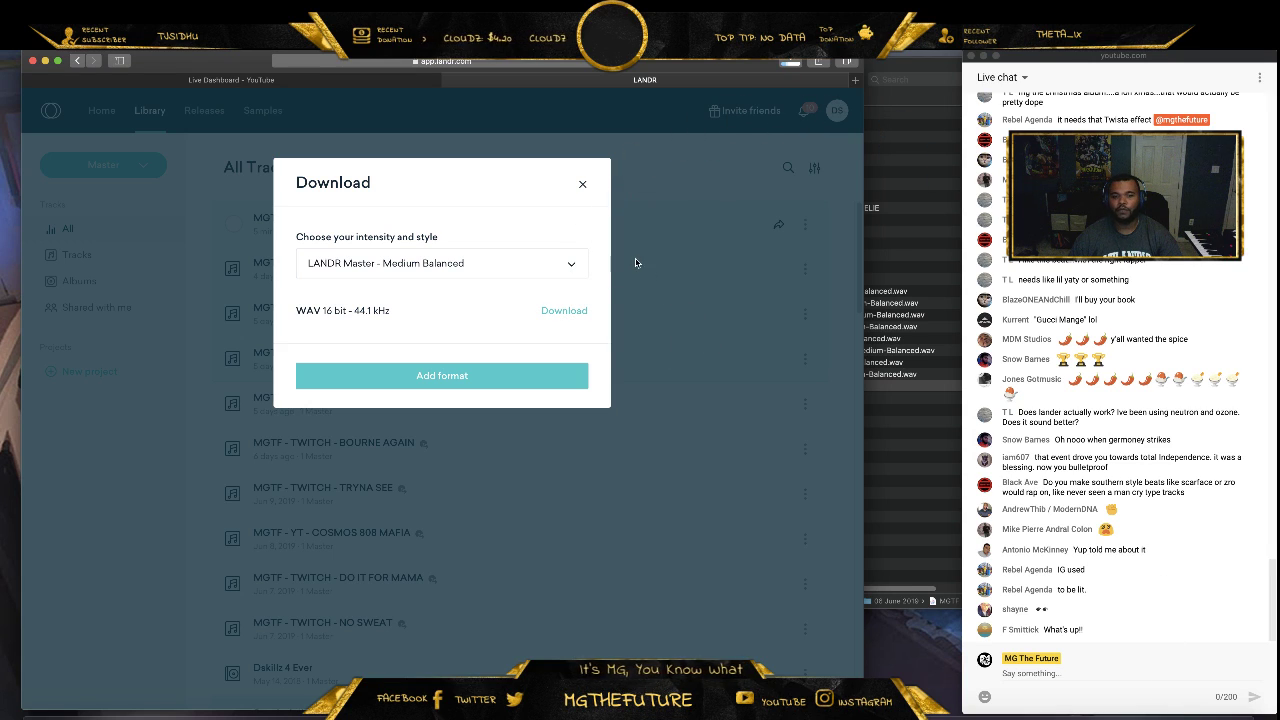
click(662, 142)
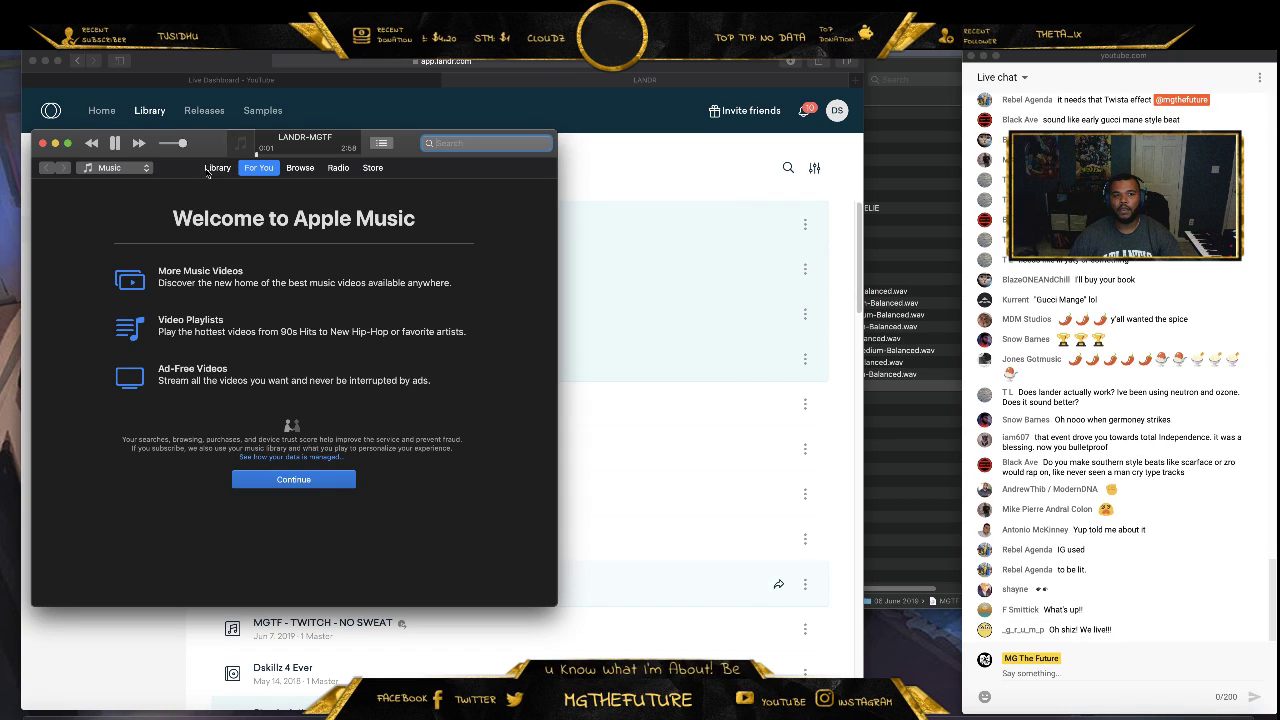
Pause the mastered track in iTunes and minimize the LANDR browser window
click(115, 143)
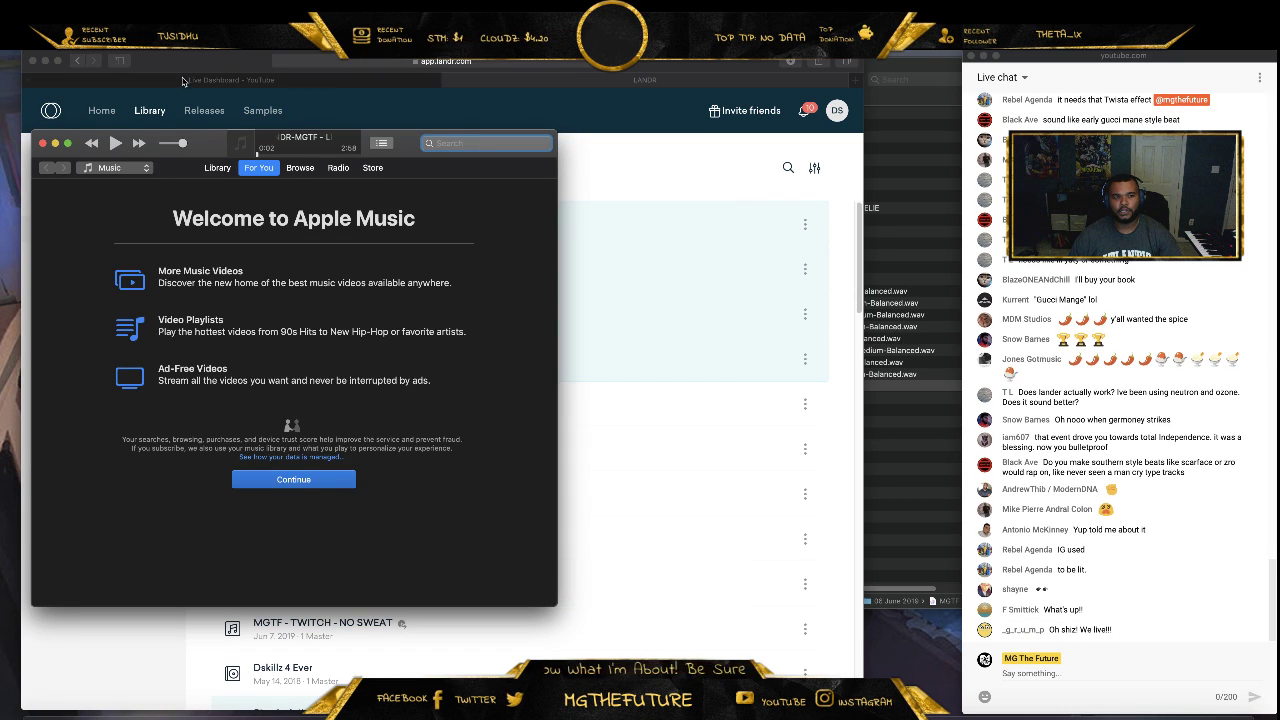
click(45, 61)
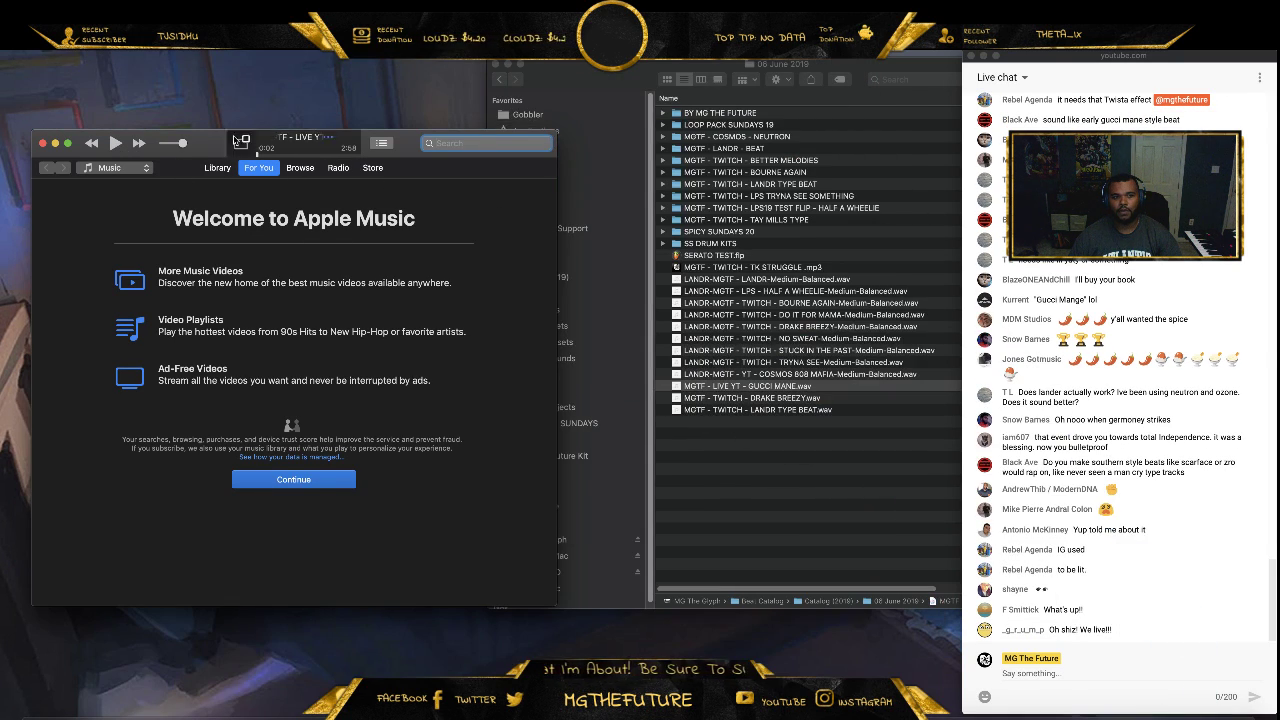
click(199, 137)
drag(199, 137, 197, 123)
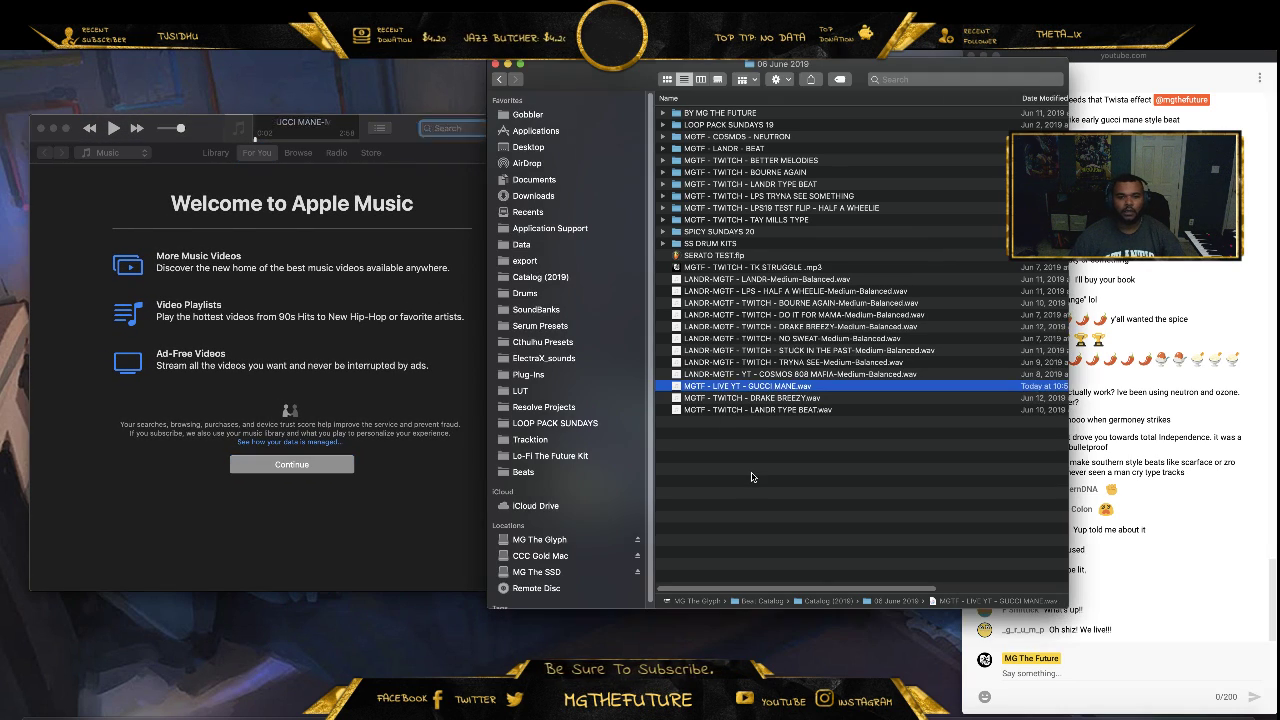
Bring the downloaded LANDR-MGTF - LIVE YT - GUCCI MANE-Medium-Balanced.wav into the 06 June 2019 folder in Finder
click(754, 476)
click(1150, 700)
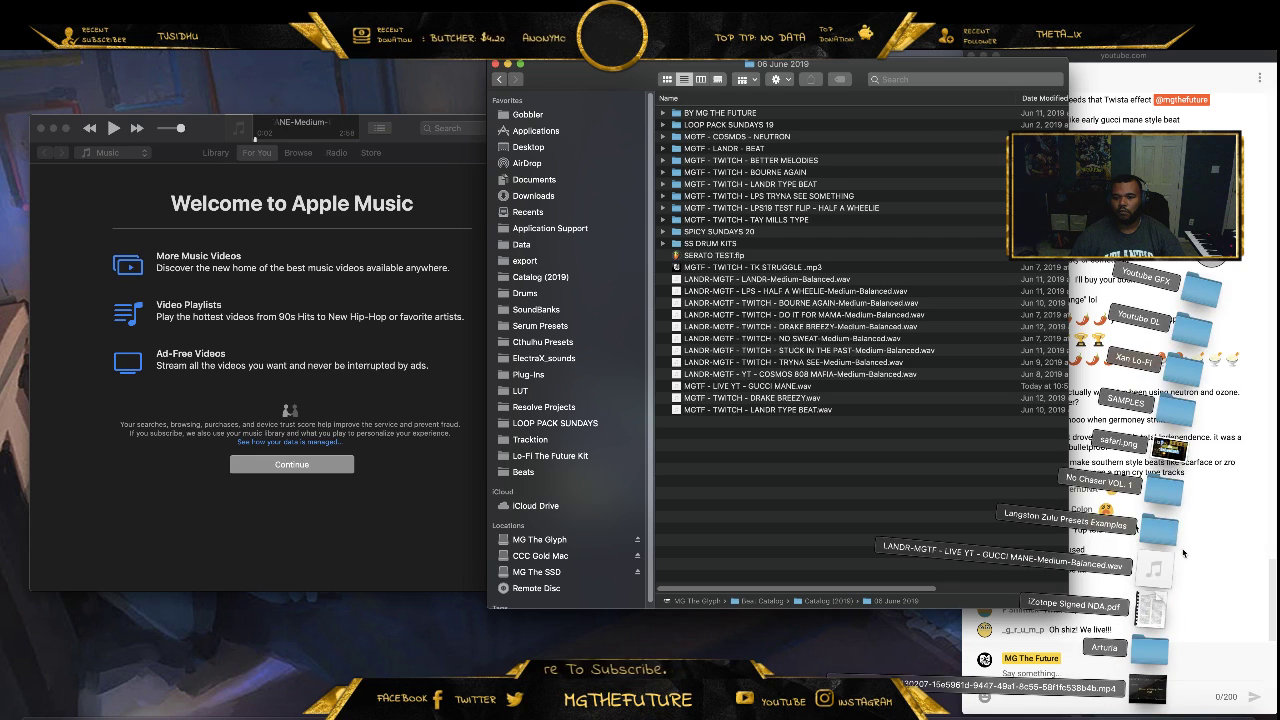
drag(1155, 570, 745, 467)
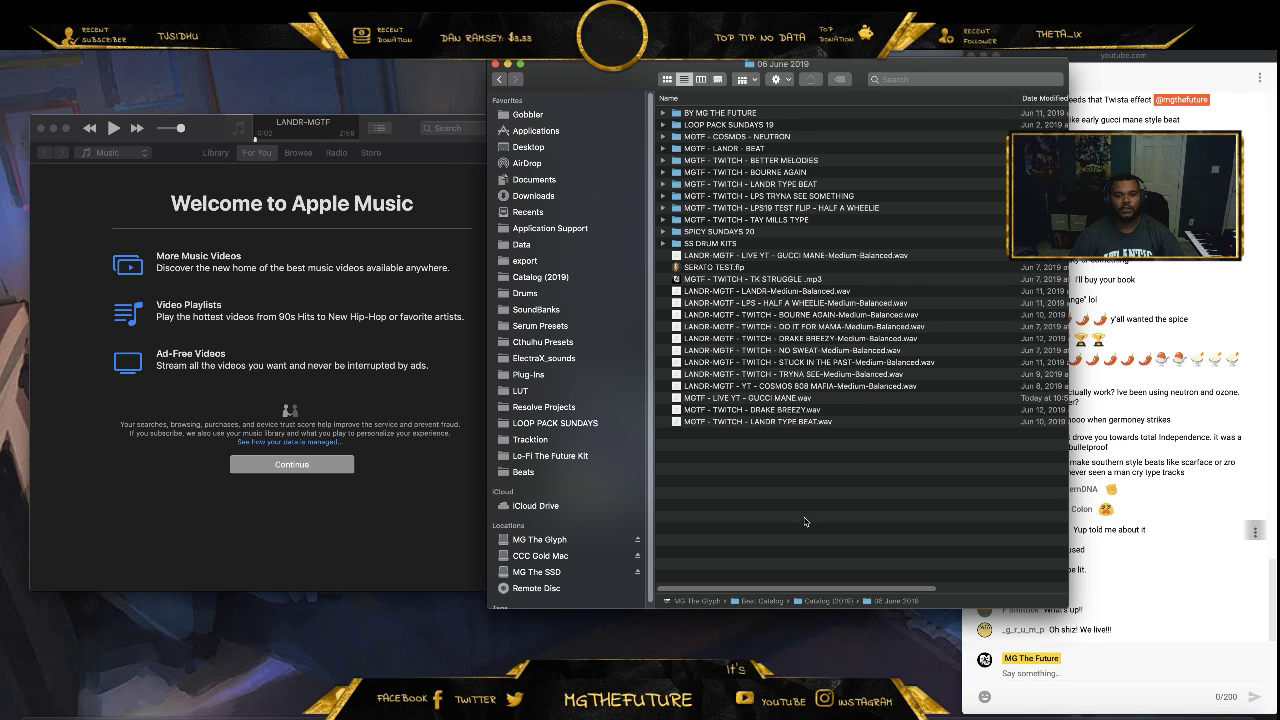
Rearrange the iTunes and Finder windows clear of the live chat and play the mastered track in iTunes
click(410, 534)
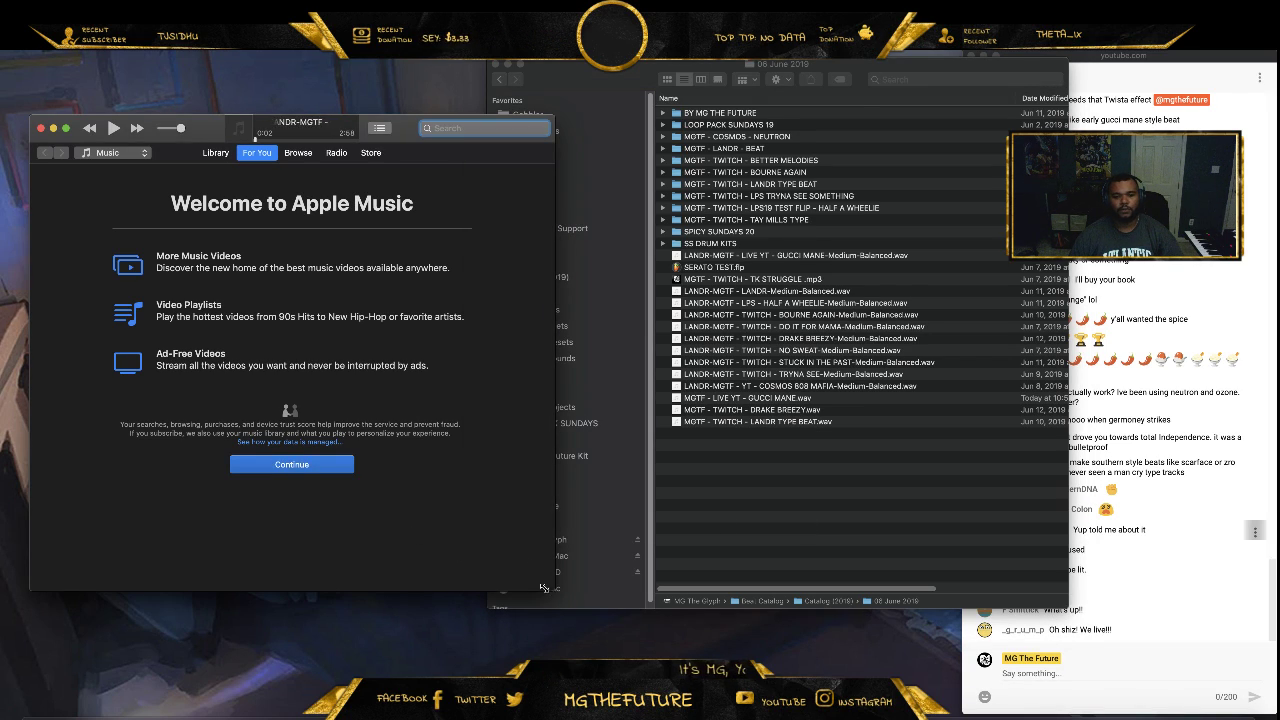
drag(410, 128, 393, 64)
drag(735, 90, 612, 82)
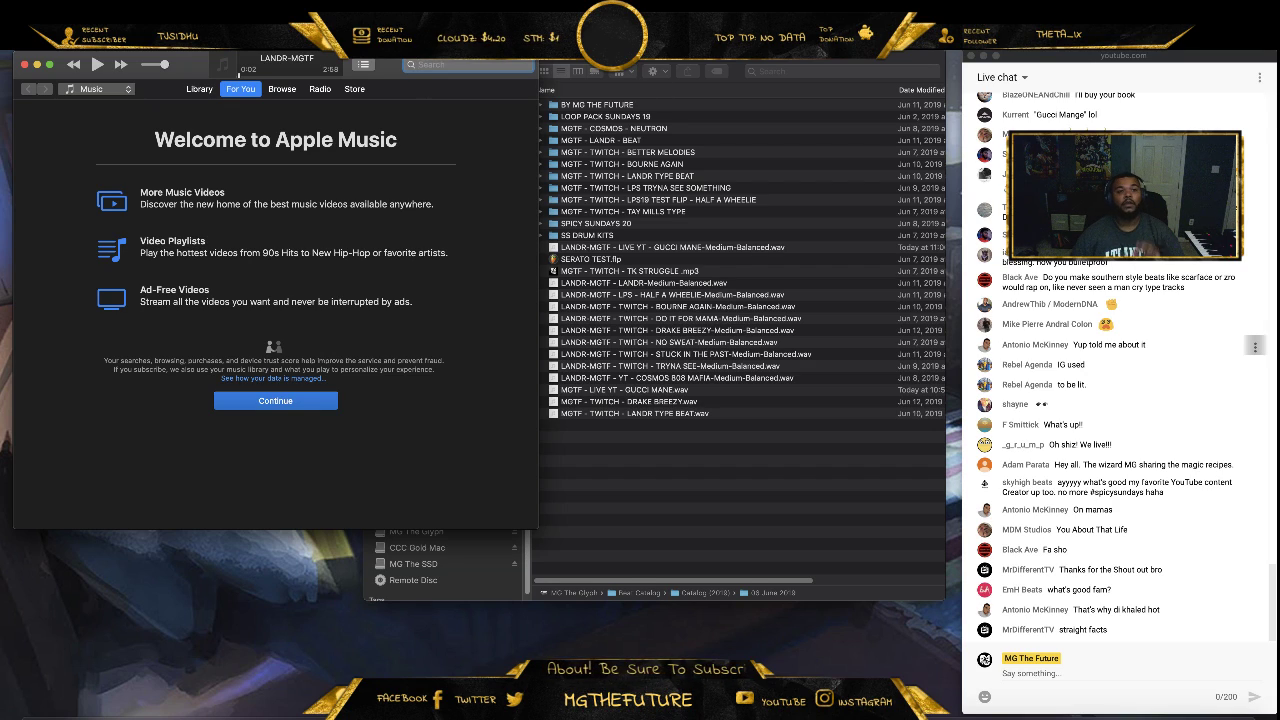
click(96, 65)
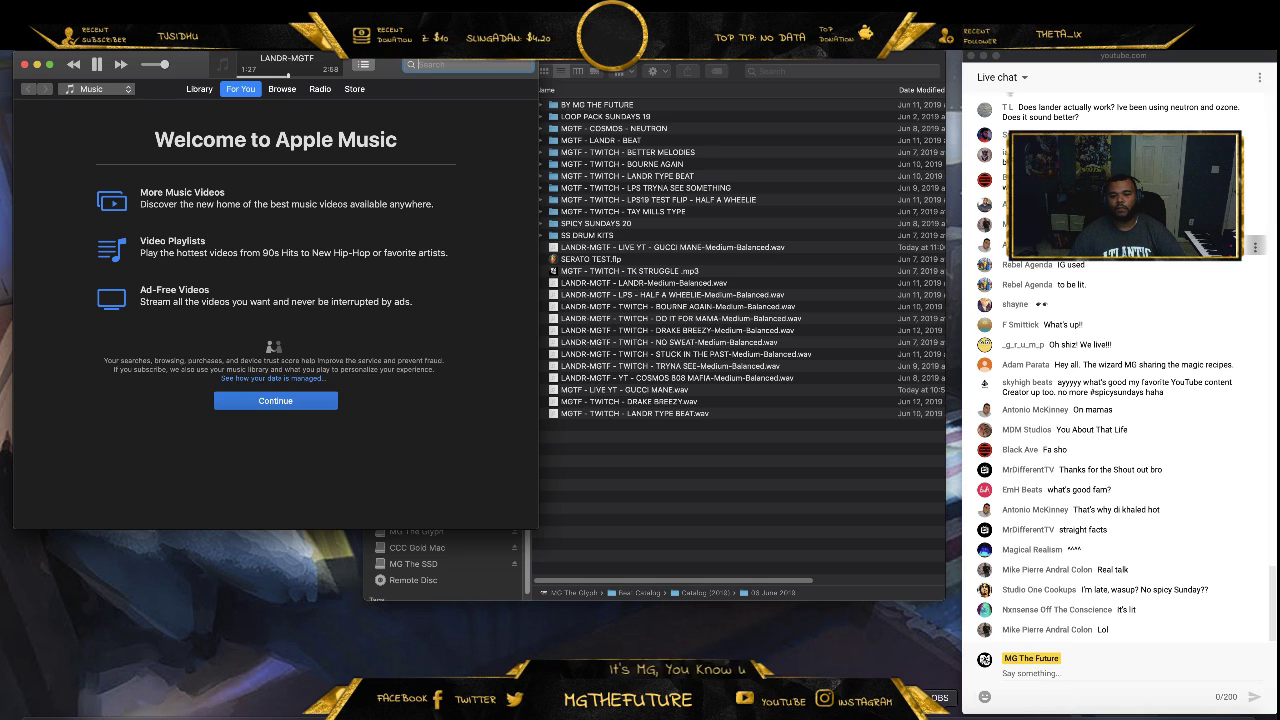
Check the audio levels and stream status in OBS, minimize it, and return to iTunes
key(super+tab)
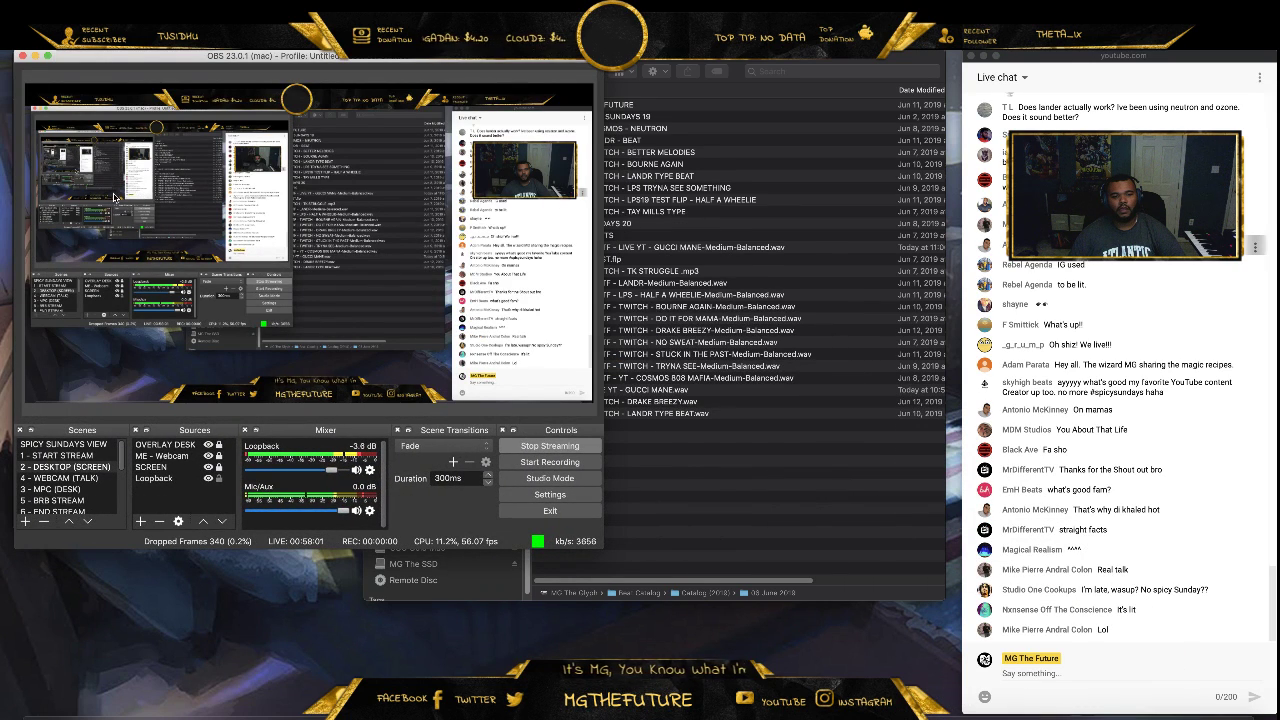
click(35, 57)
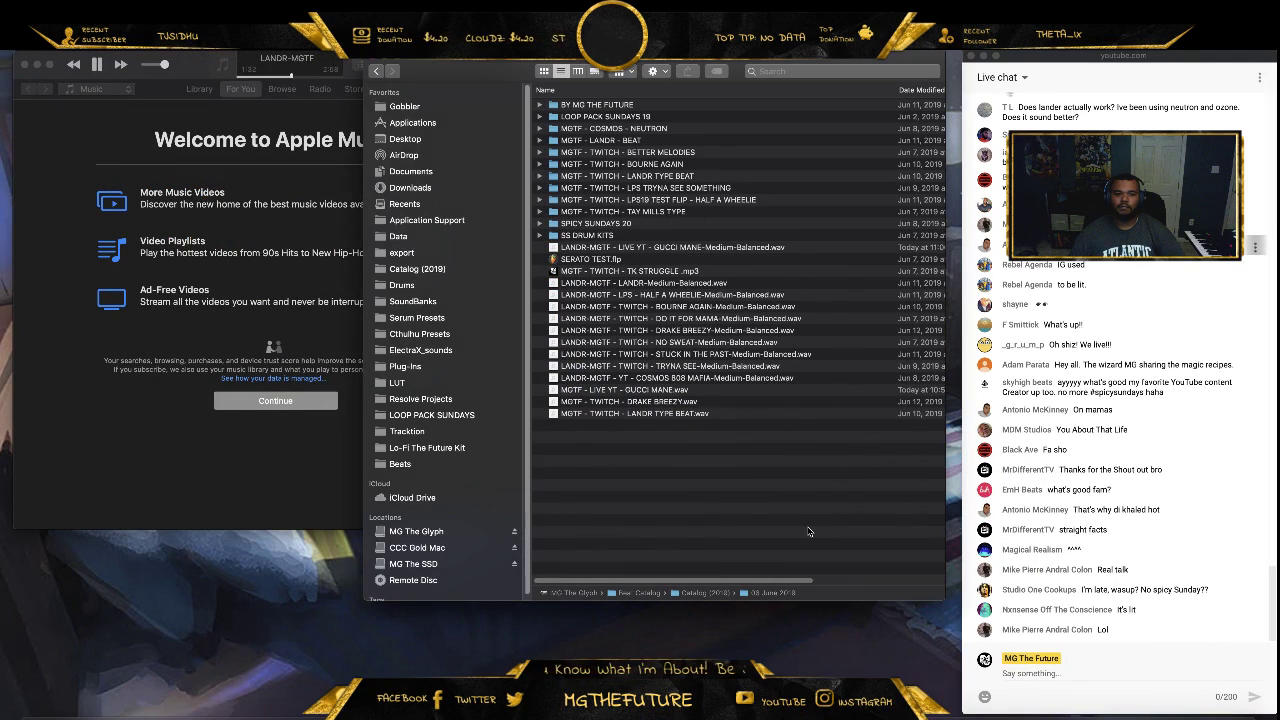
click(205, 230)
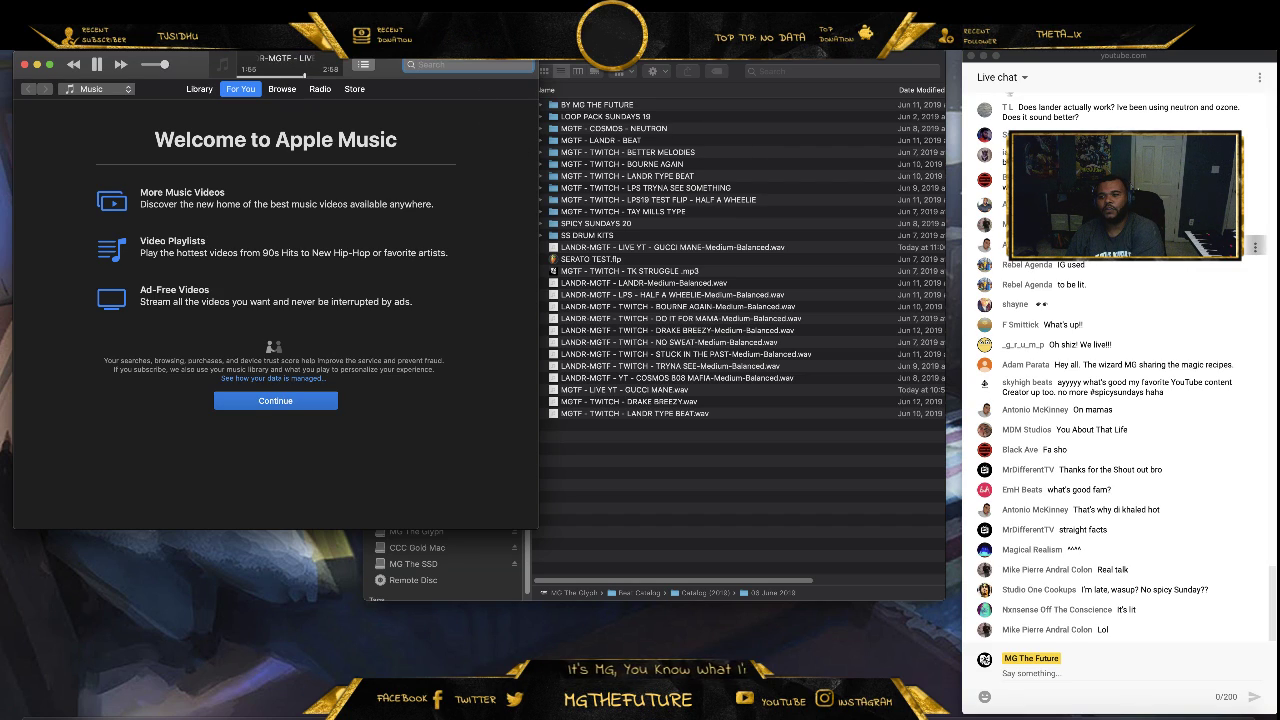
Read the recent messages in the YouTube live chat during playback, and pause the mastered track in iTunes
key(super+Tab)
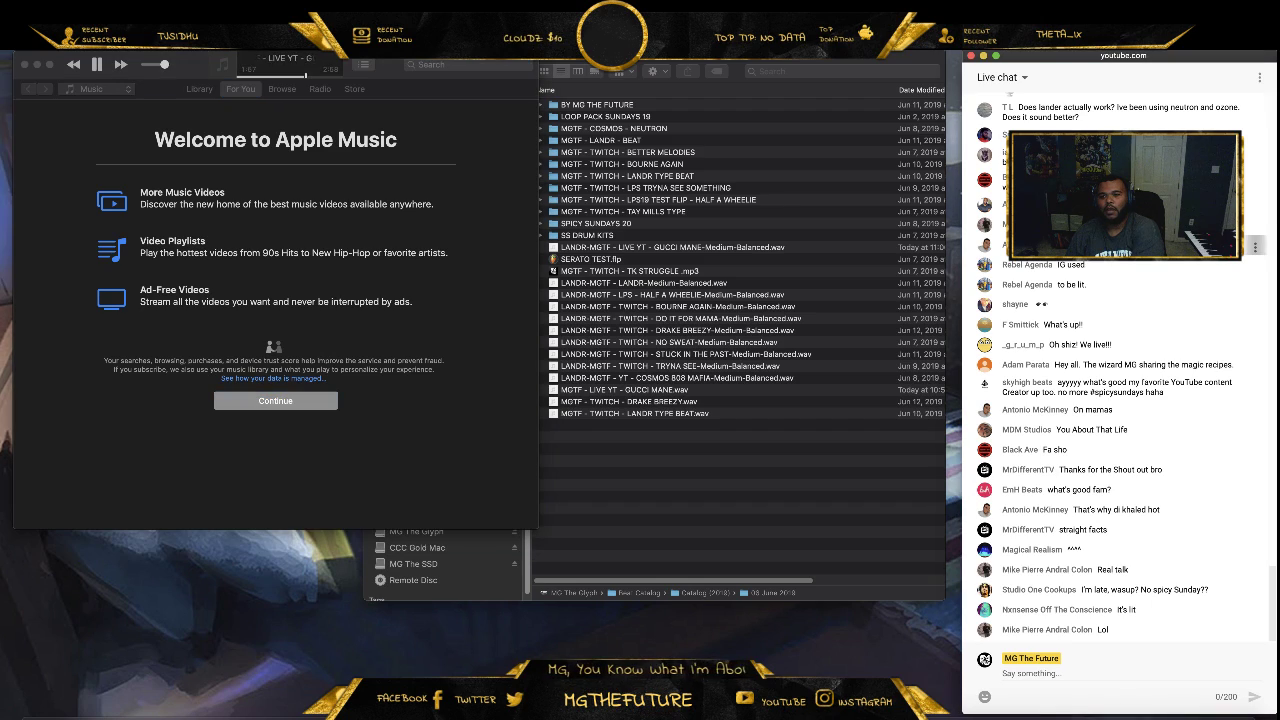
scroll(1110, 400, up, 2)
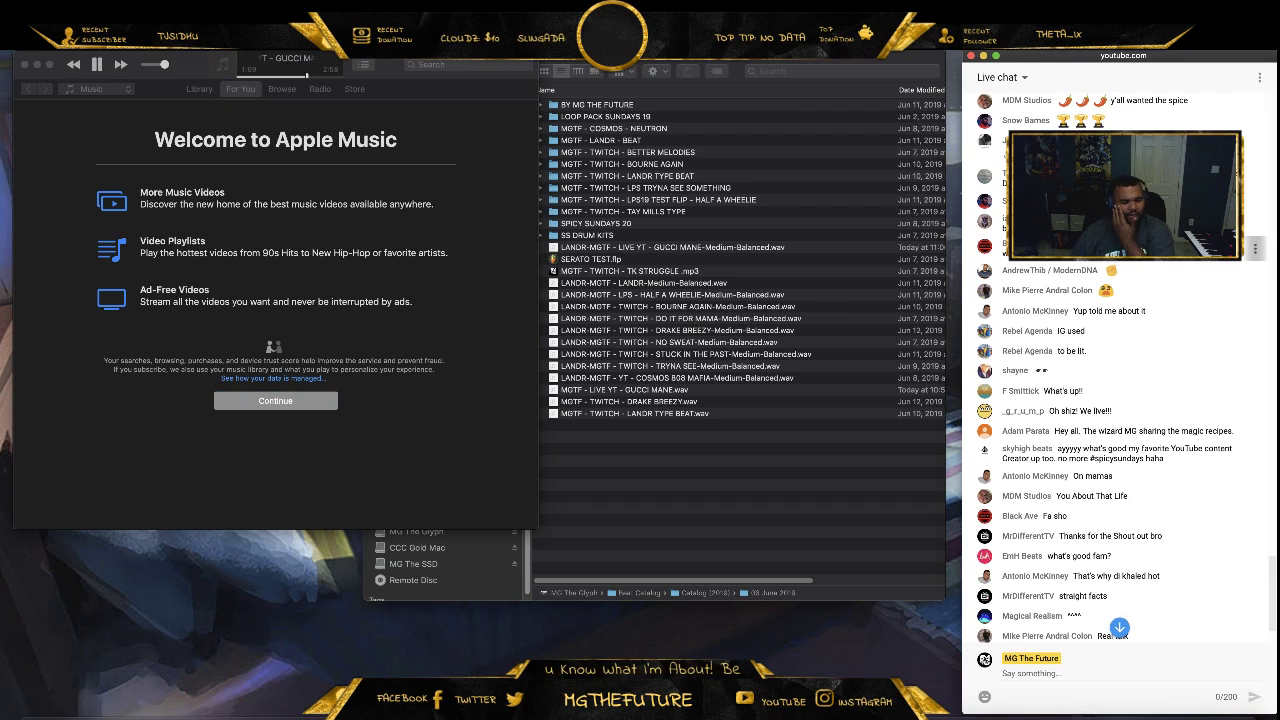
scroll(1182, 288, down, 3)
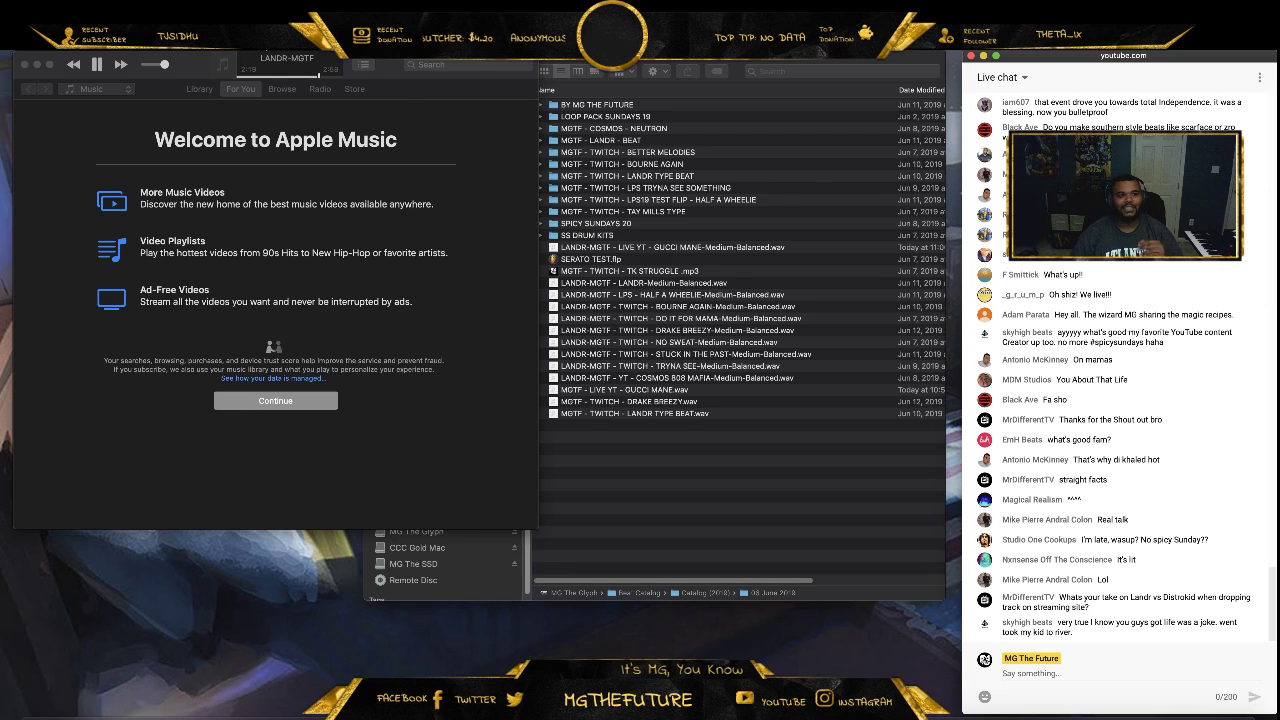
click(97, 64)
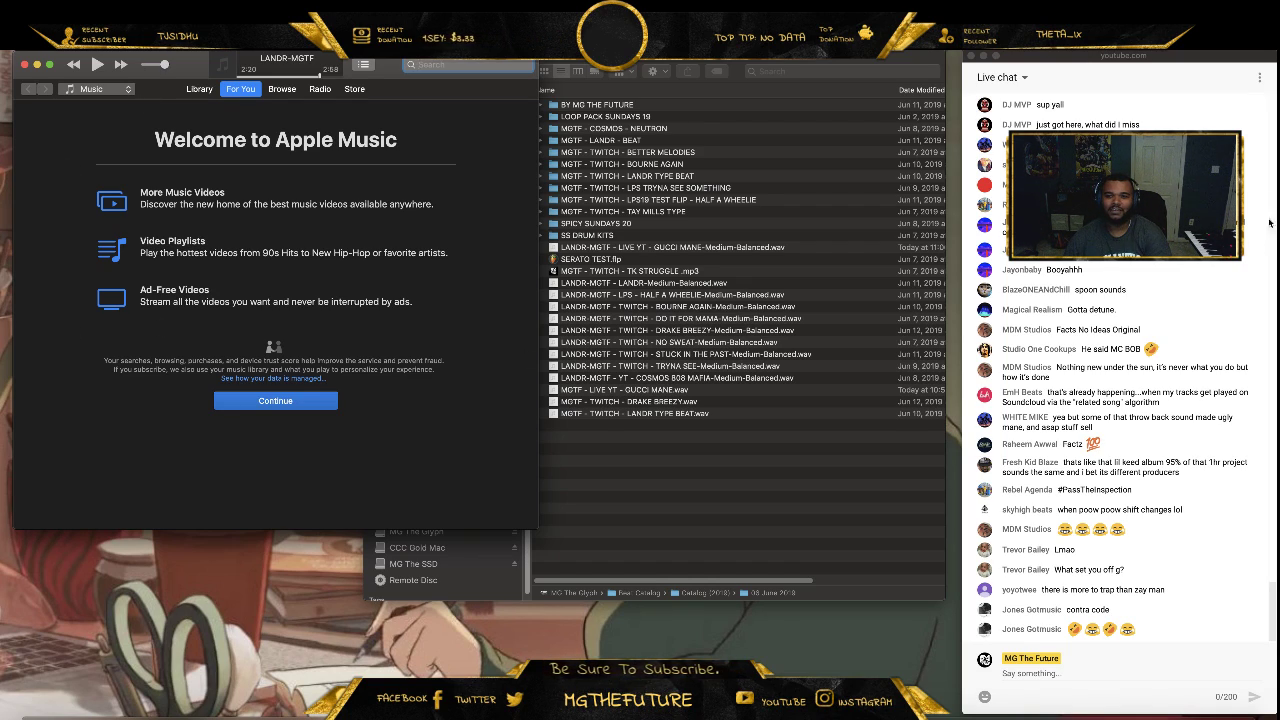
Look back through the earlier live chat messages and return to the newest ones
scroll(1224, 345, up, 5)
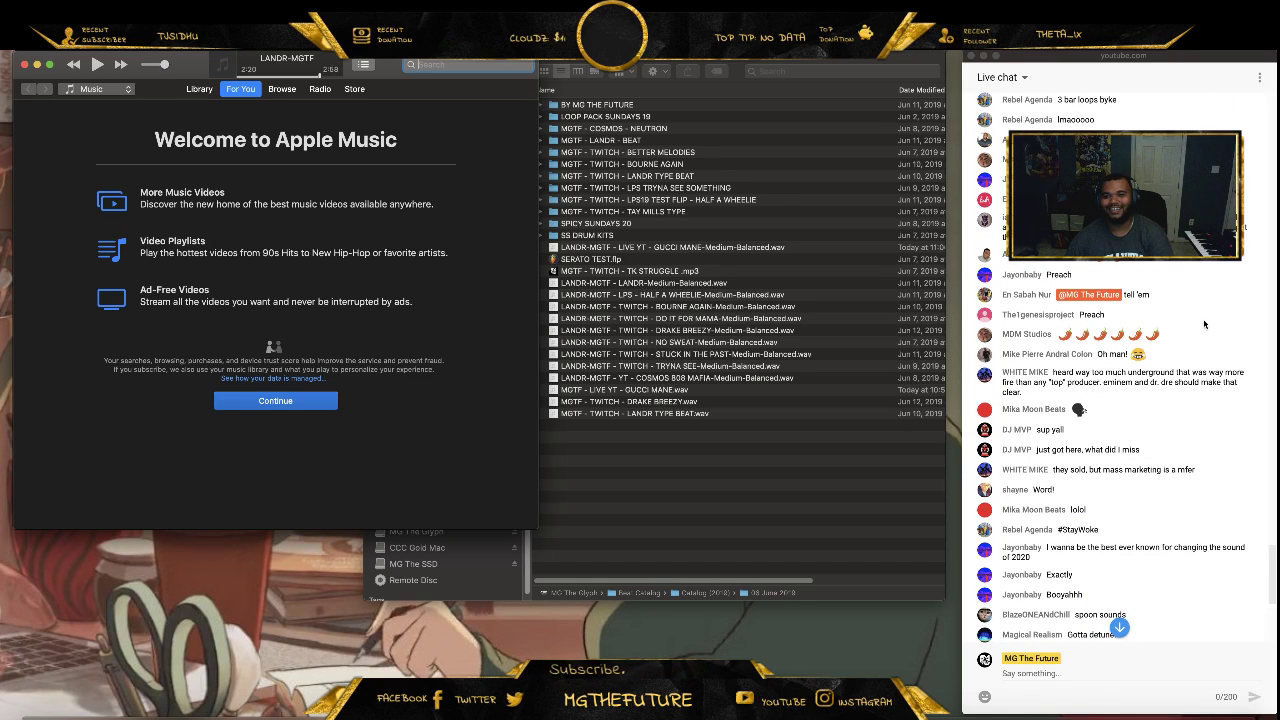
scroll(1180, 320, up, 2)
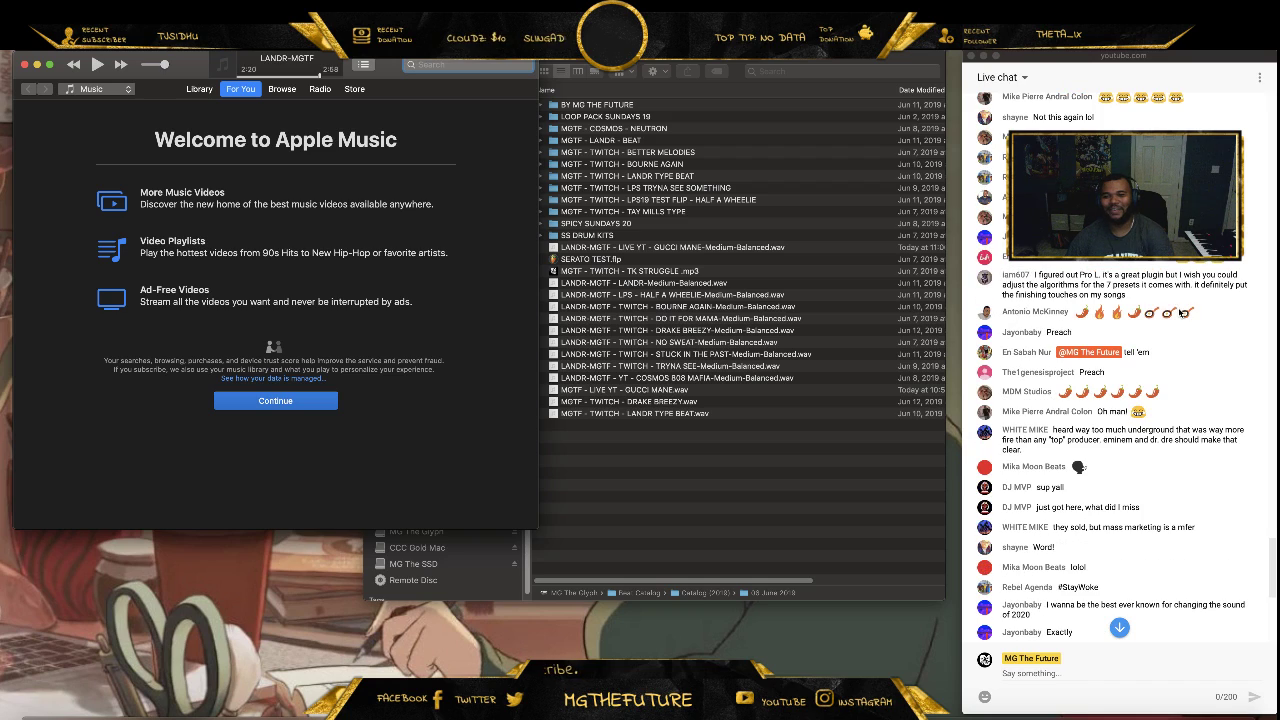
scroll(1180, 310, up, 3)
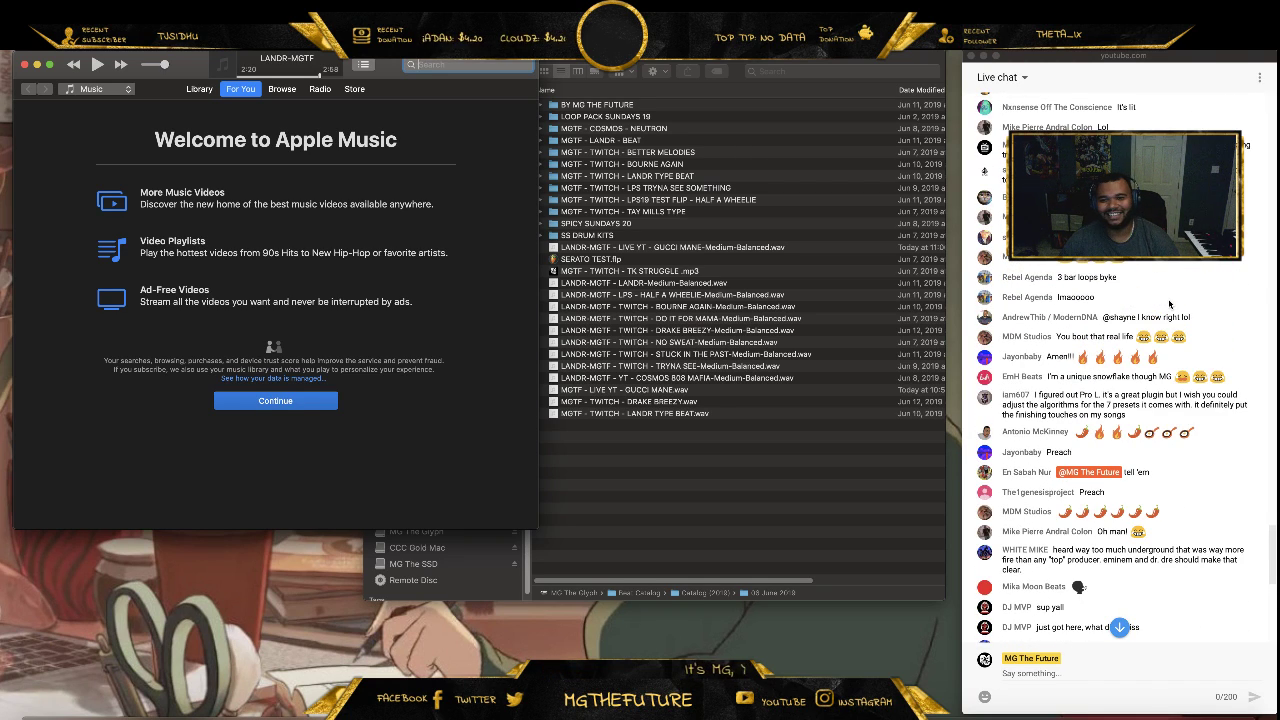
scroll(1175, 289, down, 2)
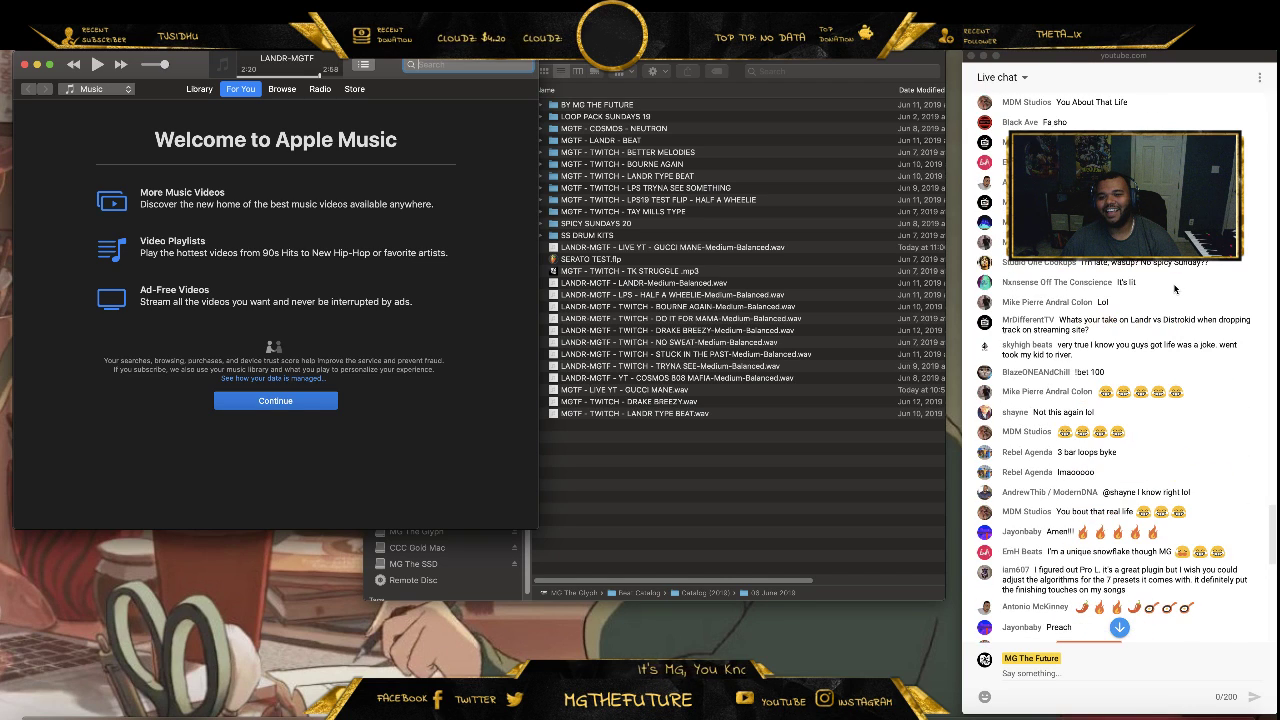
scroll(1128, 345, down, 10)
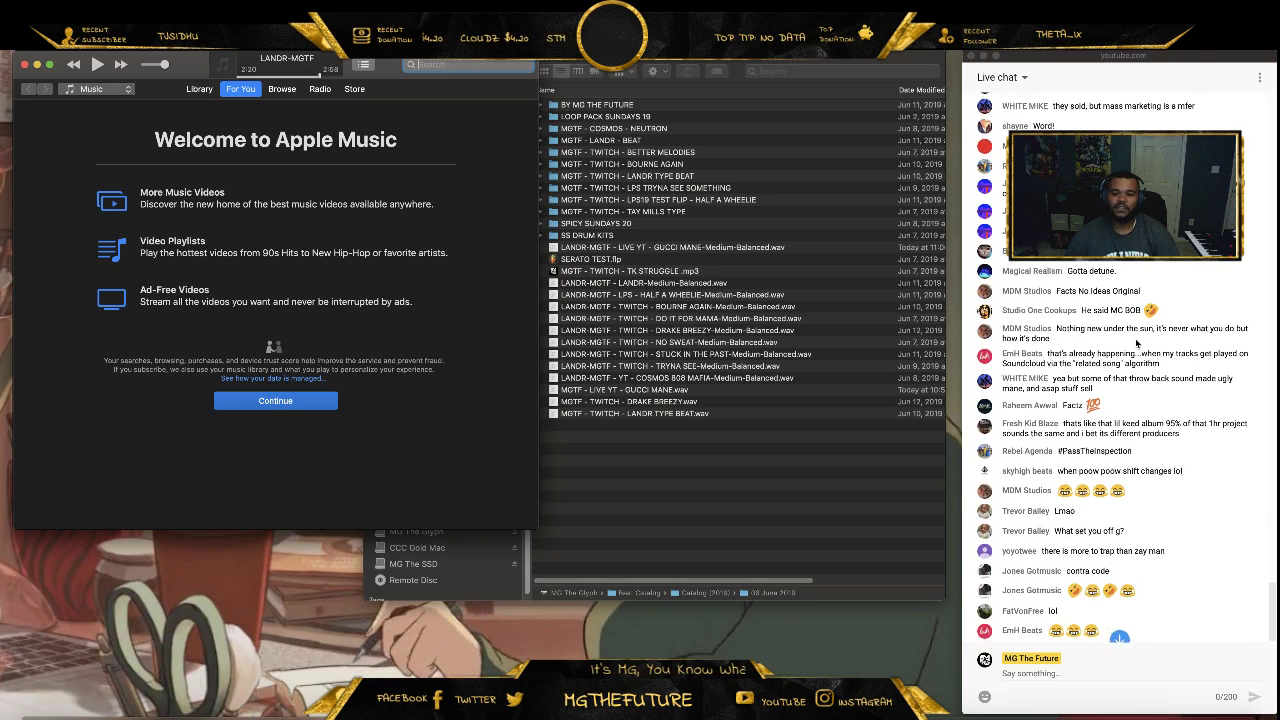
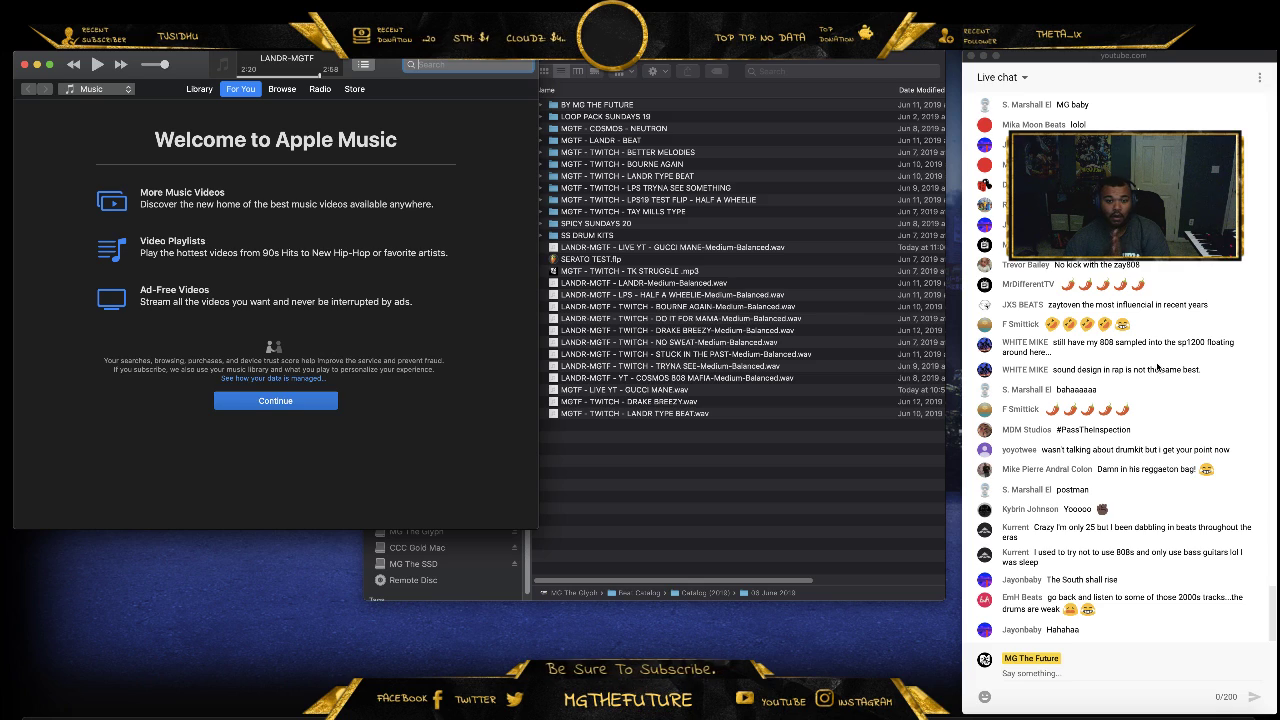
In Finder, open #Internet Music in the Music folder on the MG The Glyph drive and look through the Internet Producers subfolders
click(698, 538)
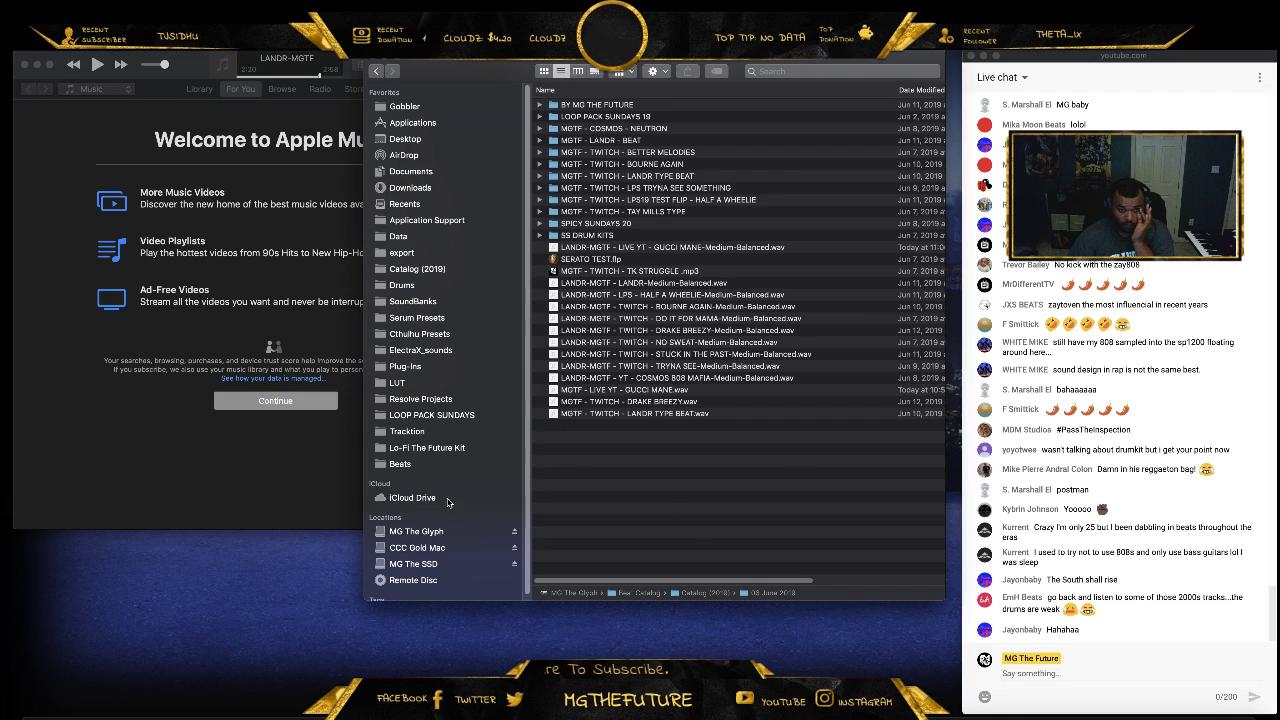
click(410, 532)
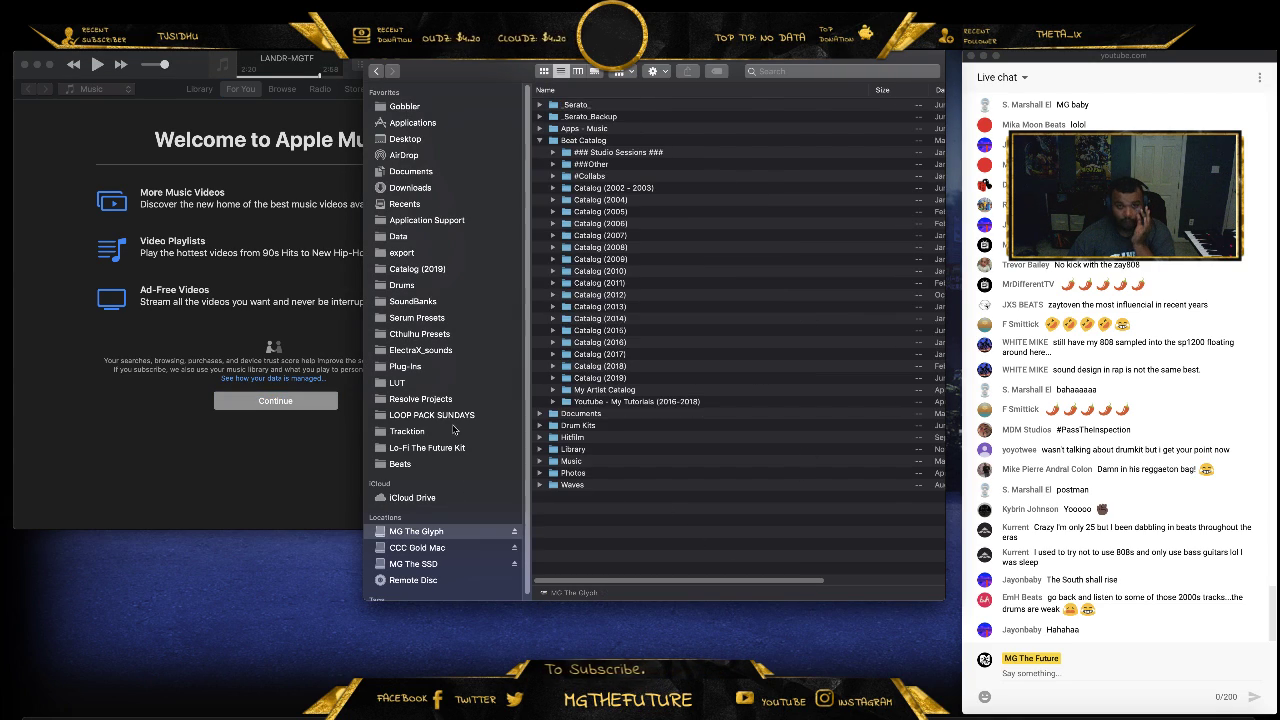
click(540, 140)
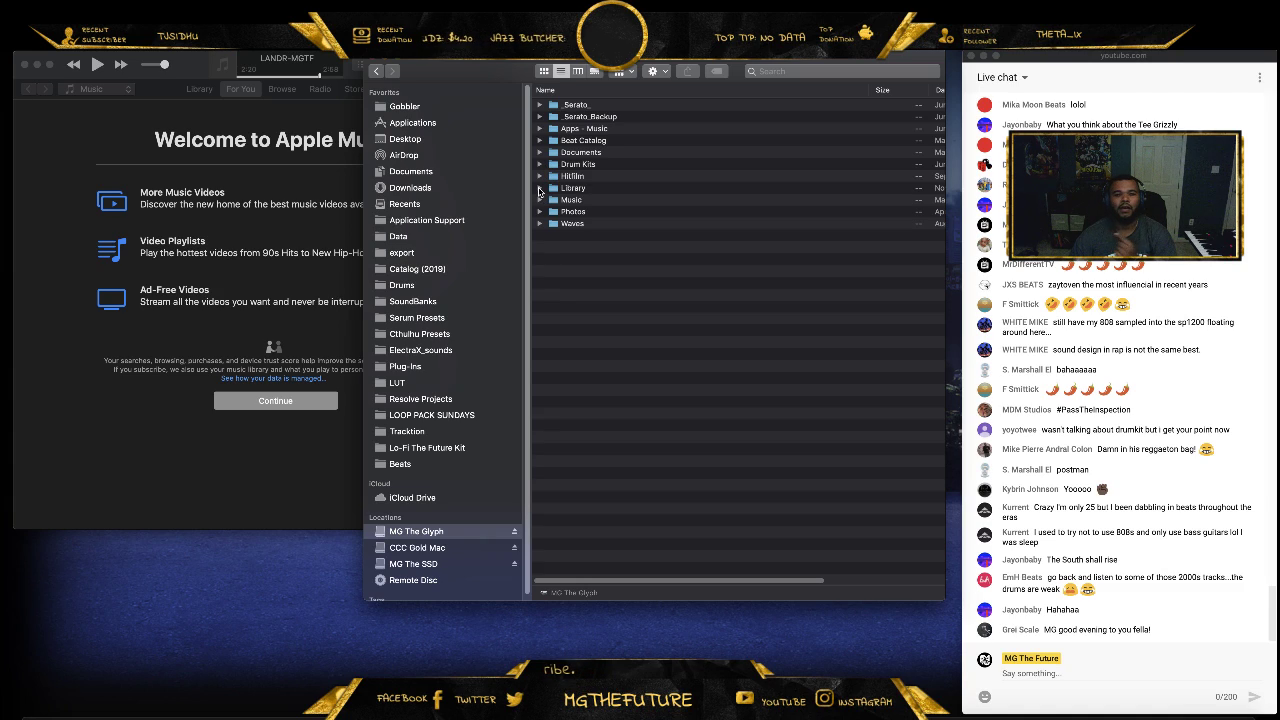
double_click(580, 202)
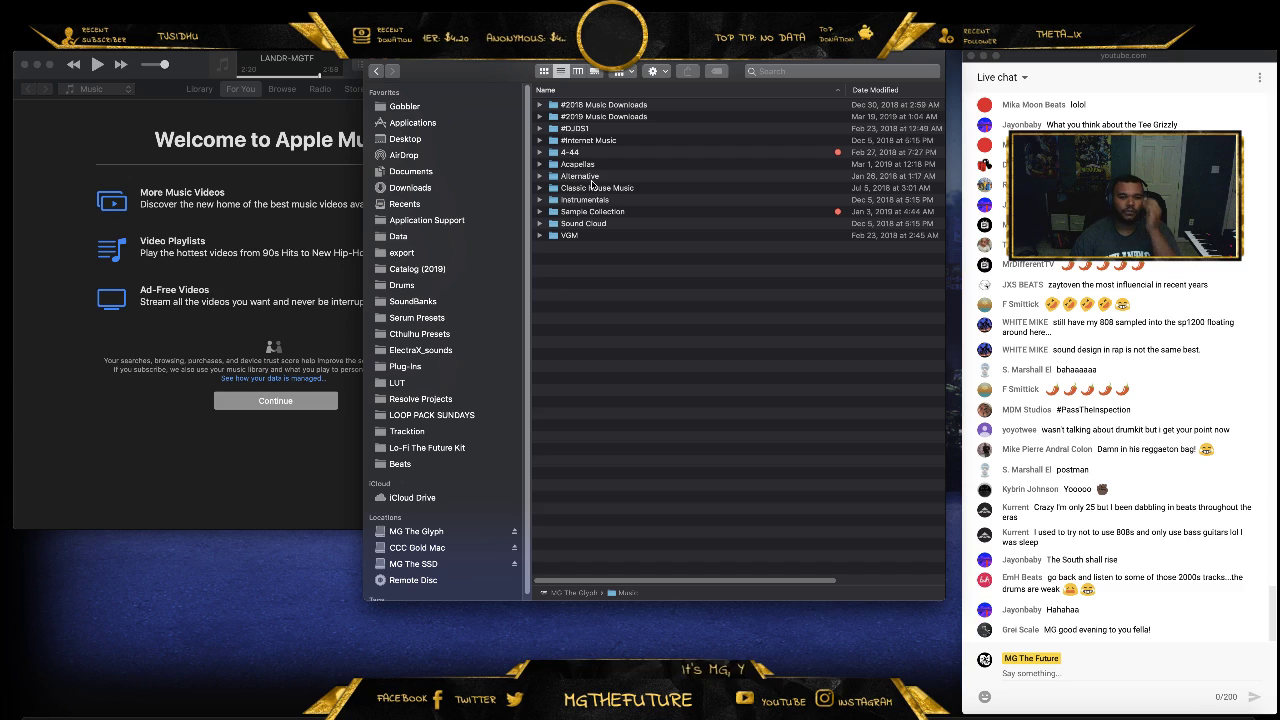
double_click(590, 140)
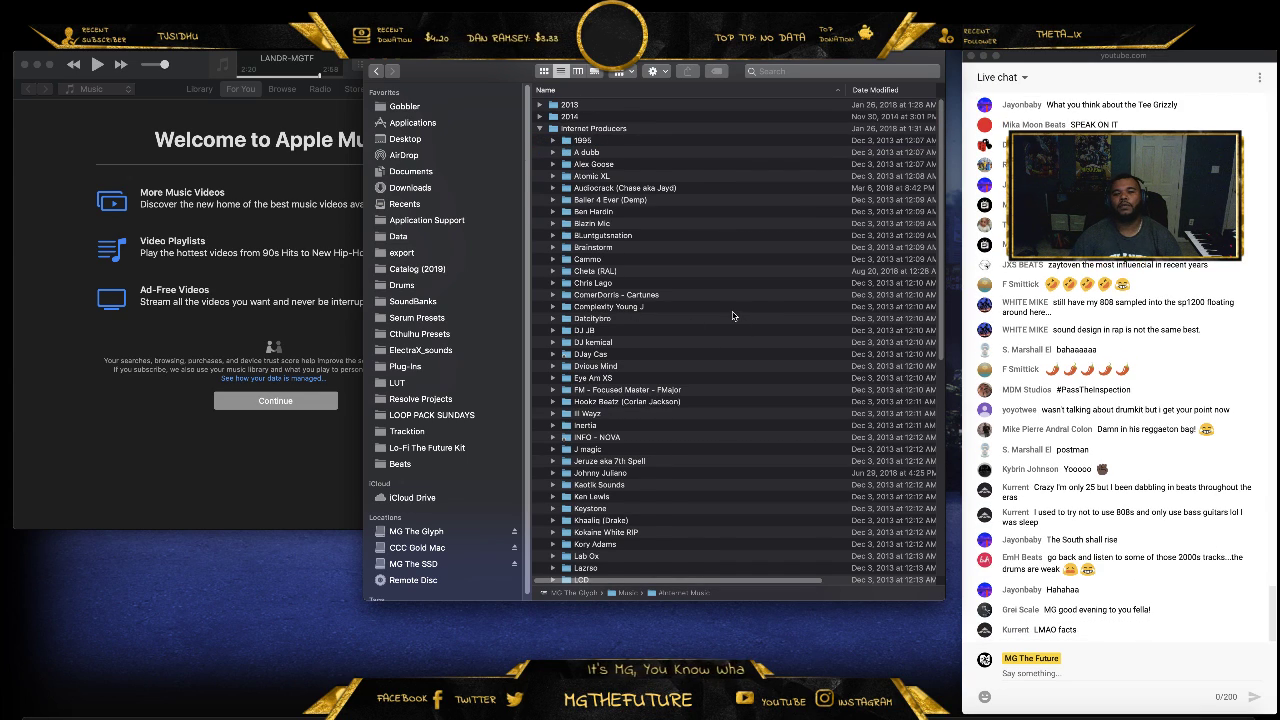
scroll(730, 330, down, 5)
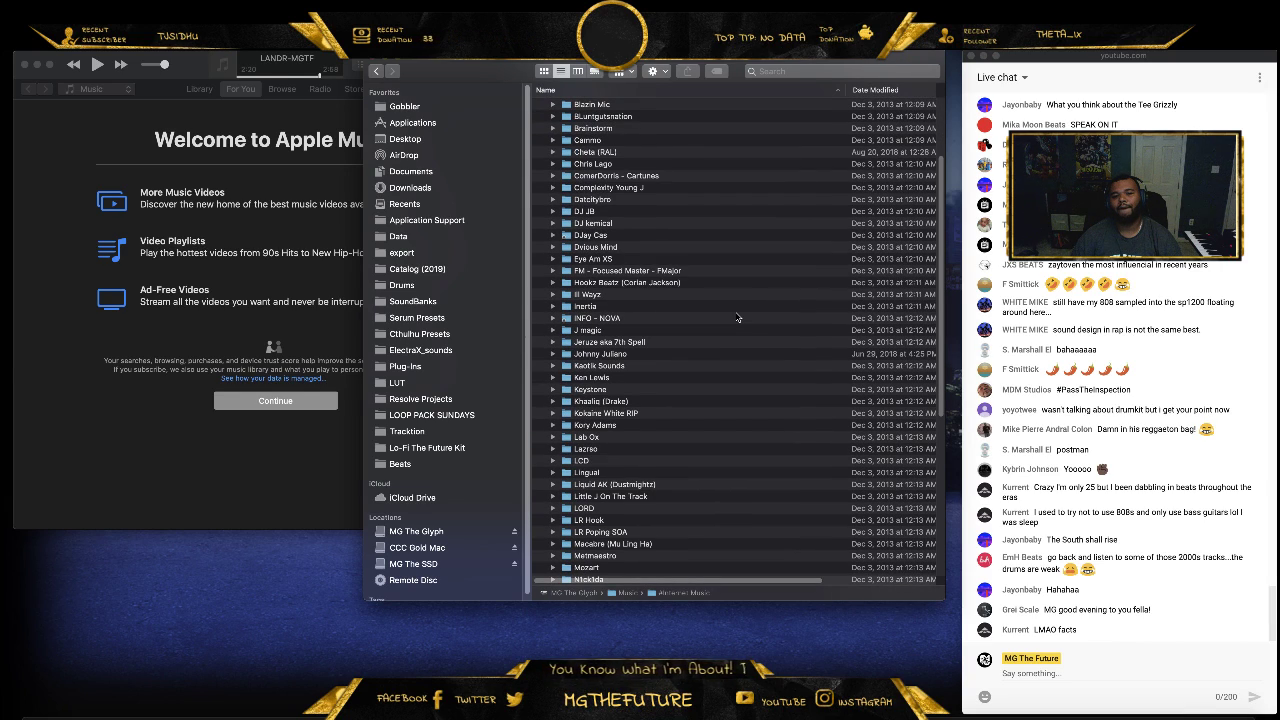
Play "08 380 - I Don't Care (Remix) ft. L Dash.mp3" from the Atomic XL folder, skip to about 2:45, pause it and collapse the folder
scroll(737, 318, down, 1)
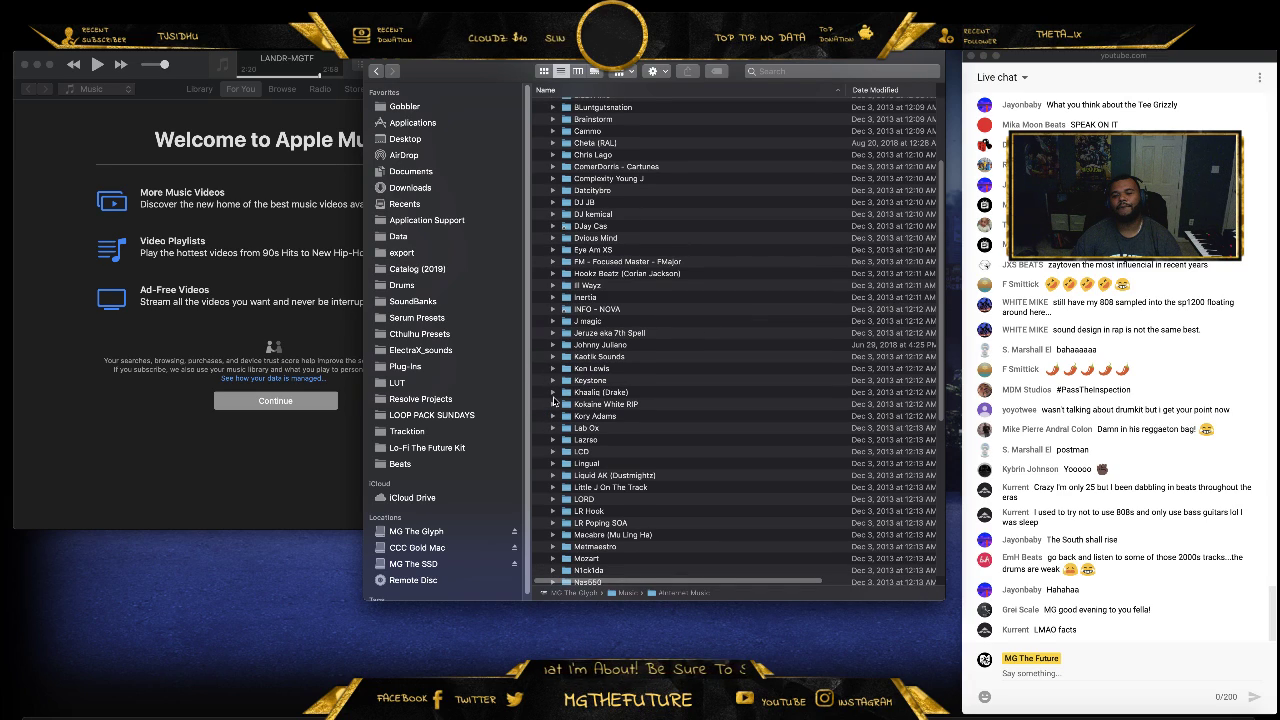
scroll(554, 398, up, 4)
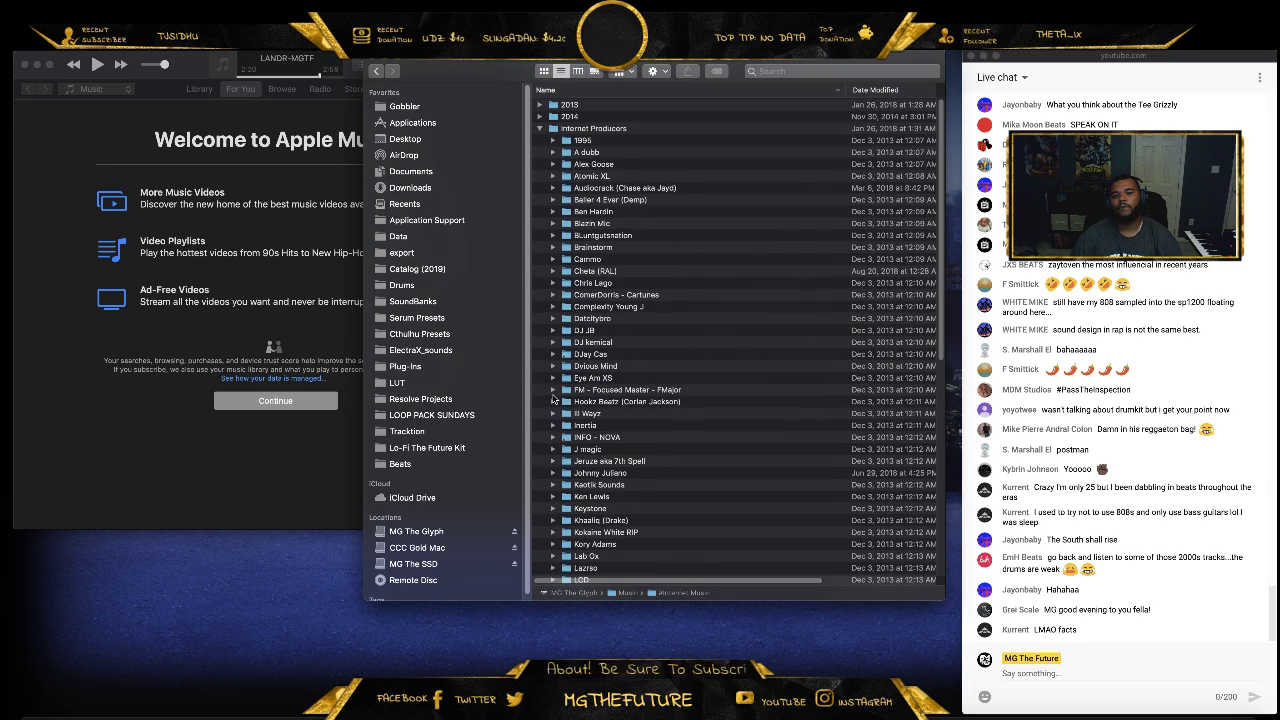
click(553, 176)
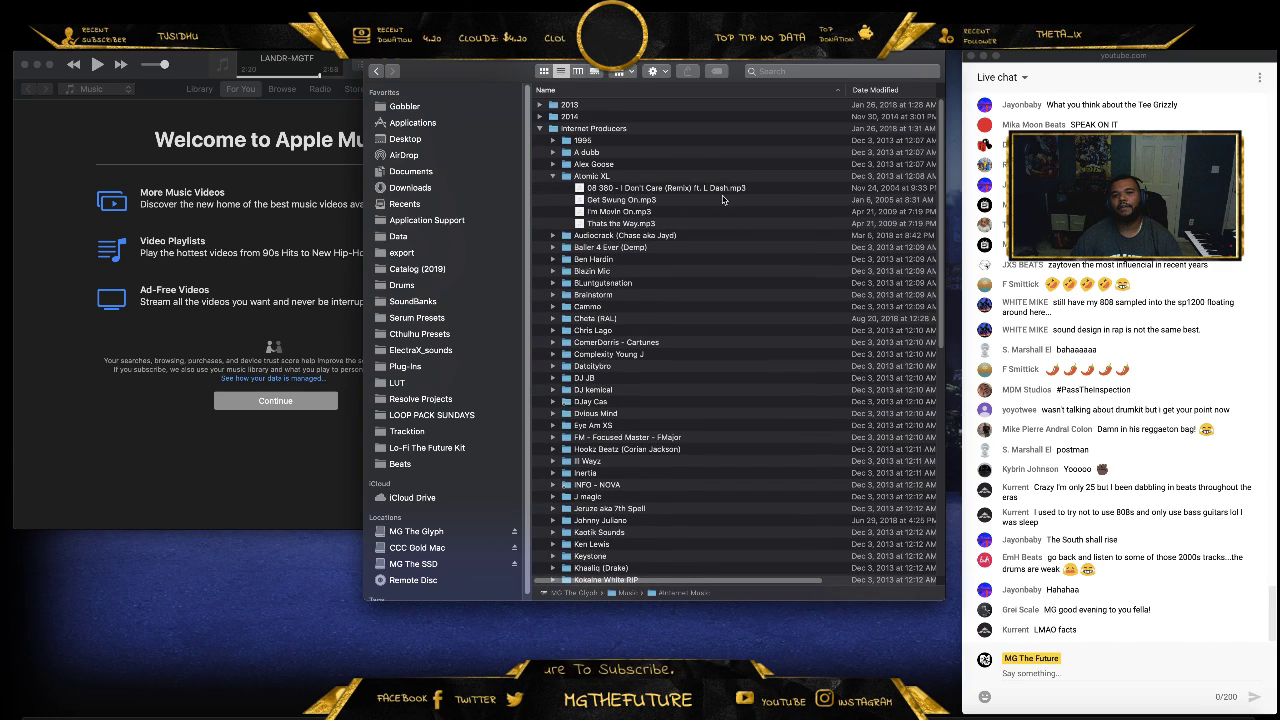
click(647, 211)
click(650, 190)
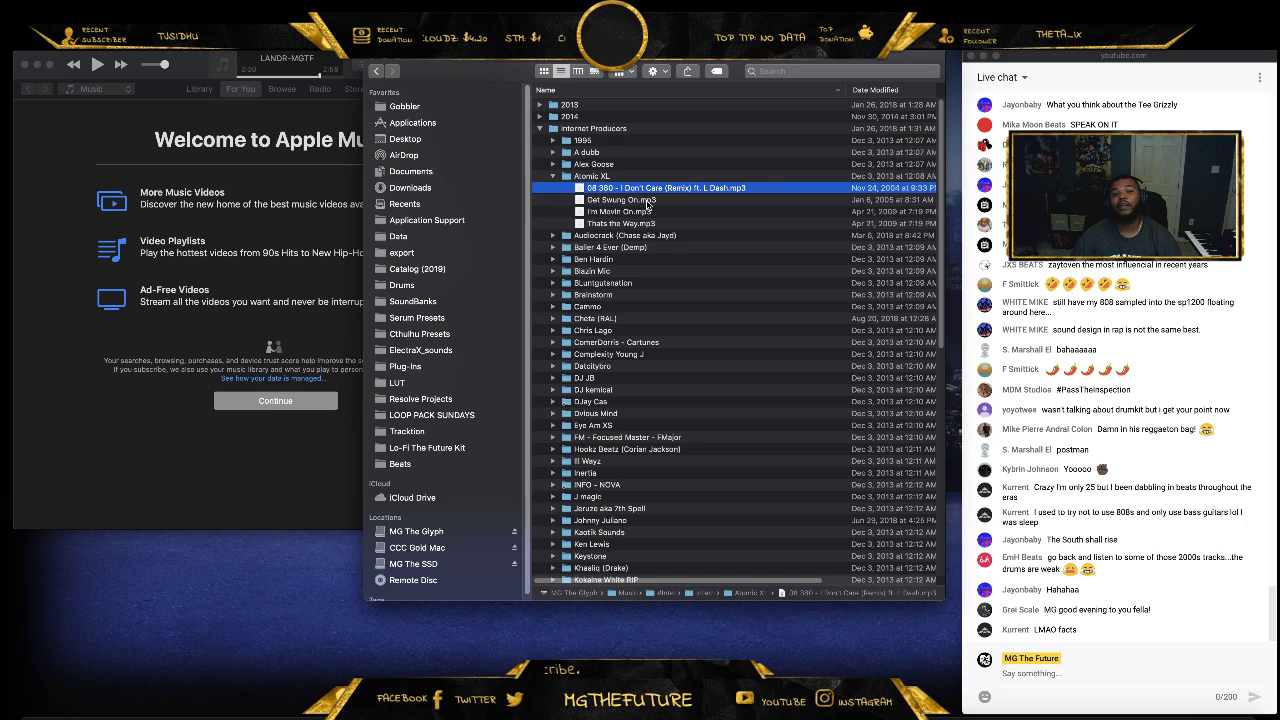
double_click(652, 188)
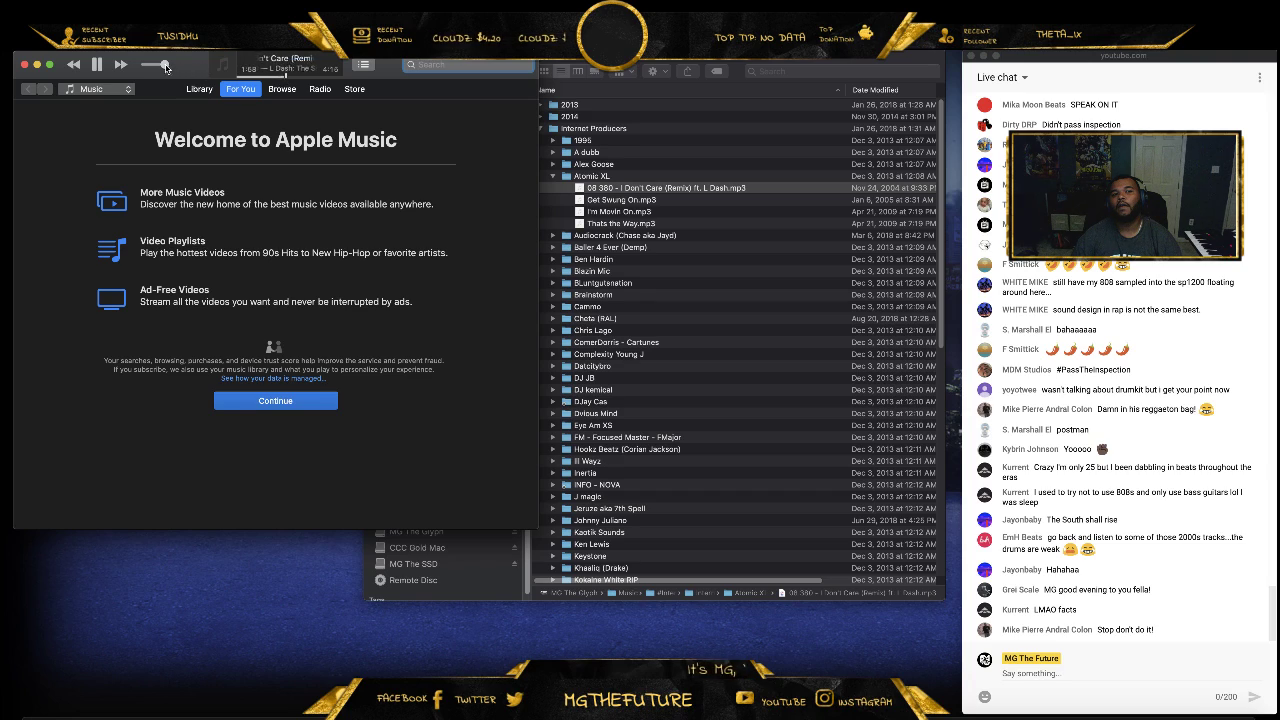
drag(258, 76, 318, 80)
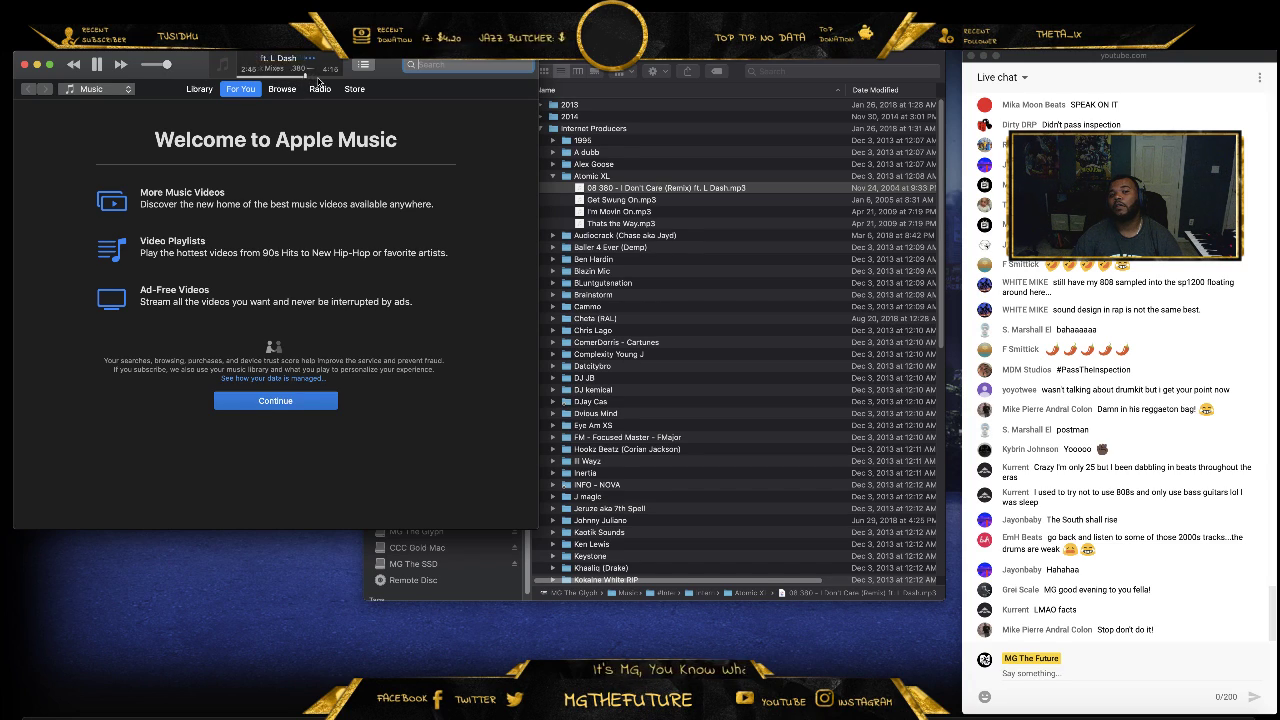
click(97, 65)
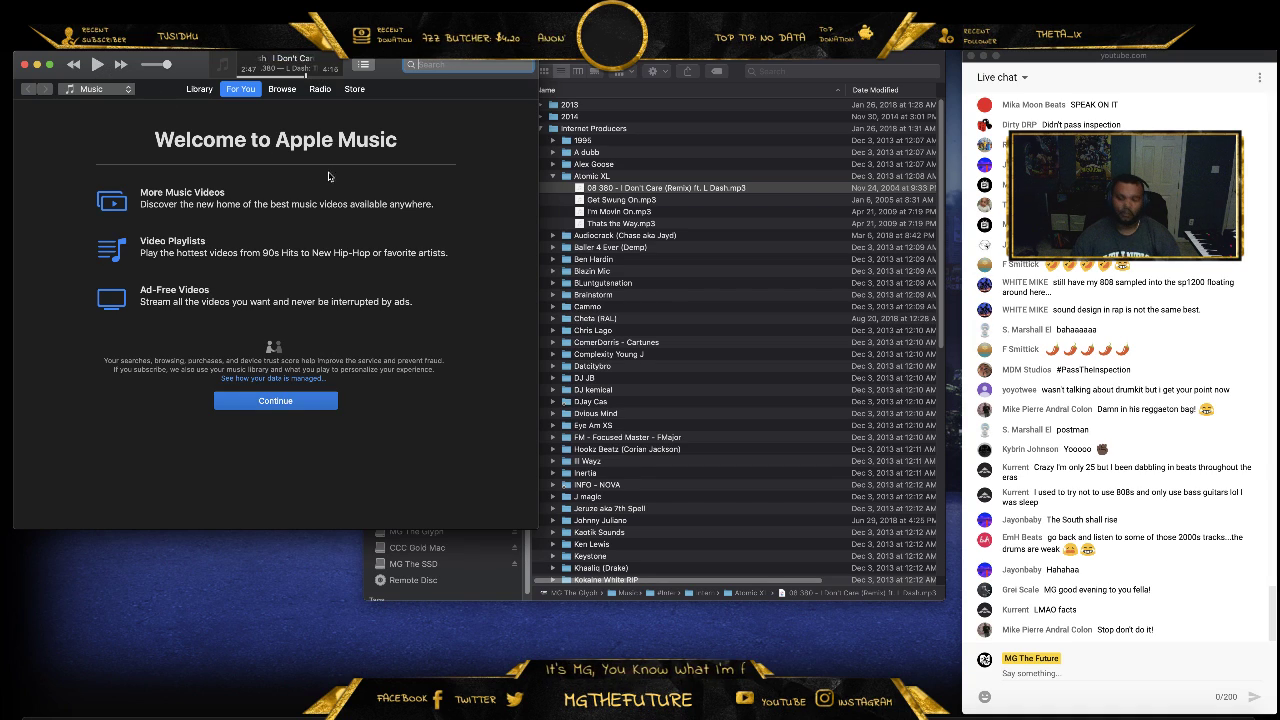
click(700, 430)
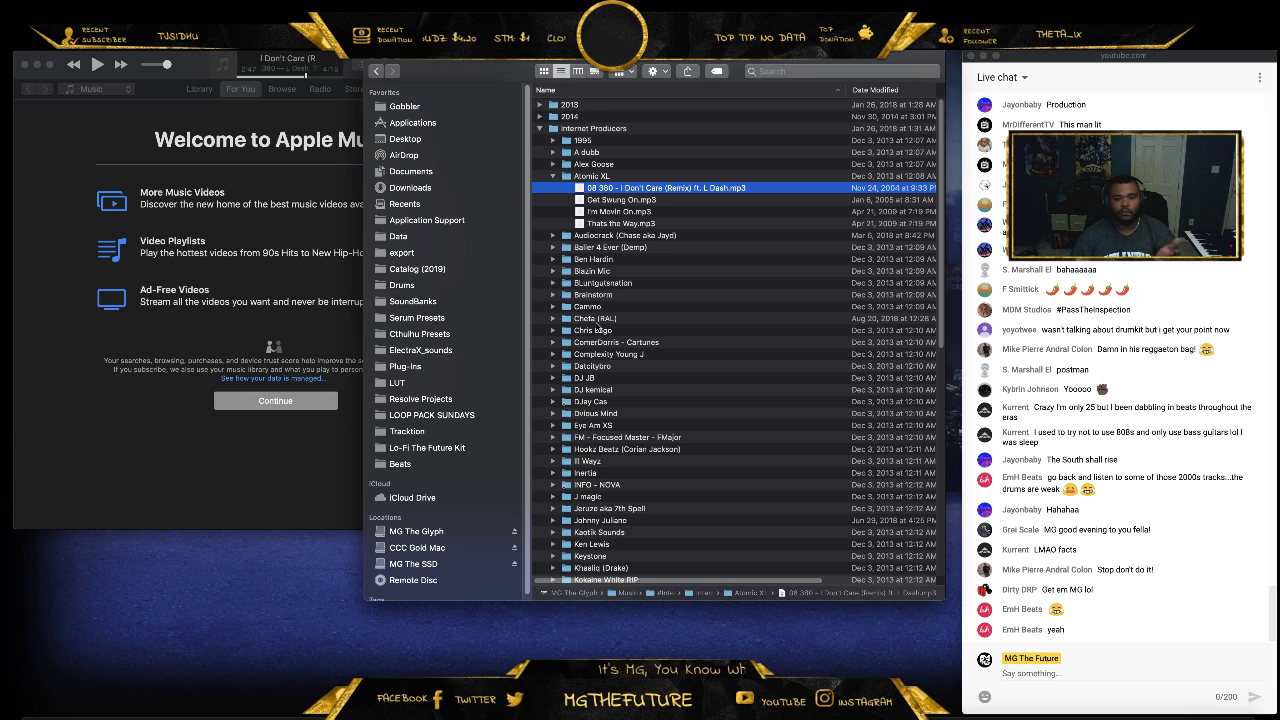
click(554, 178)
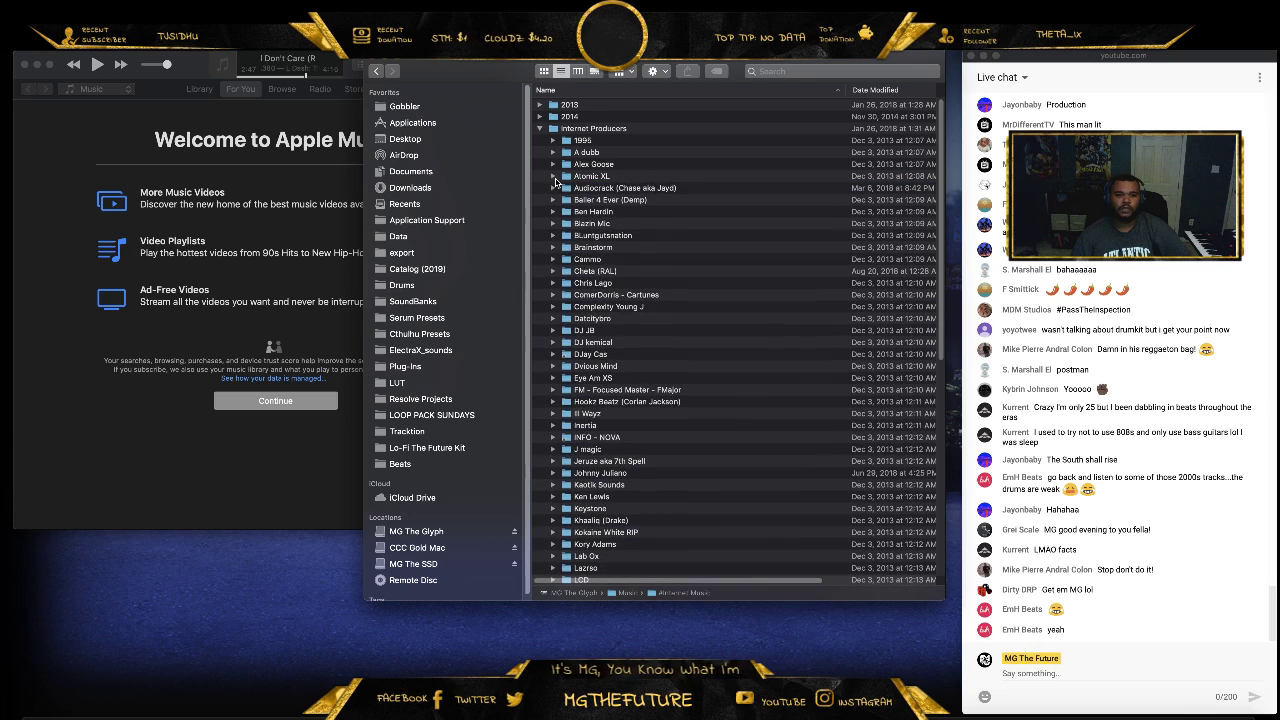
Look through the tracks in the Ra Charm folder under Internet Producers and collapse the folder again
scroll(650, 348, down, 10)
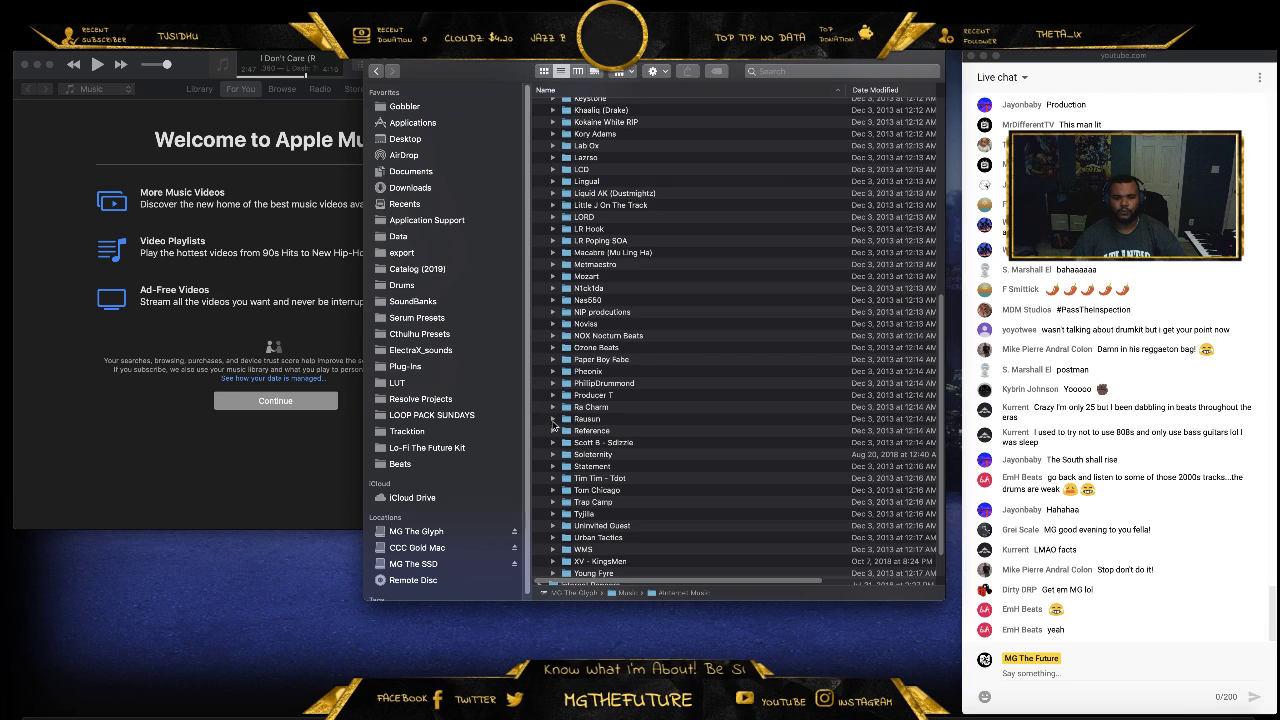
click(549, 396)
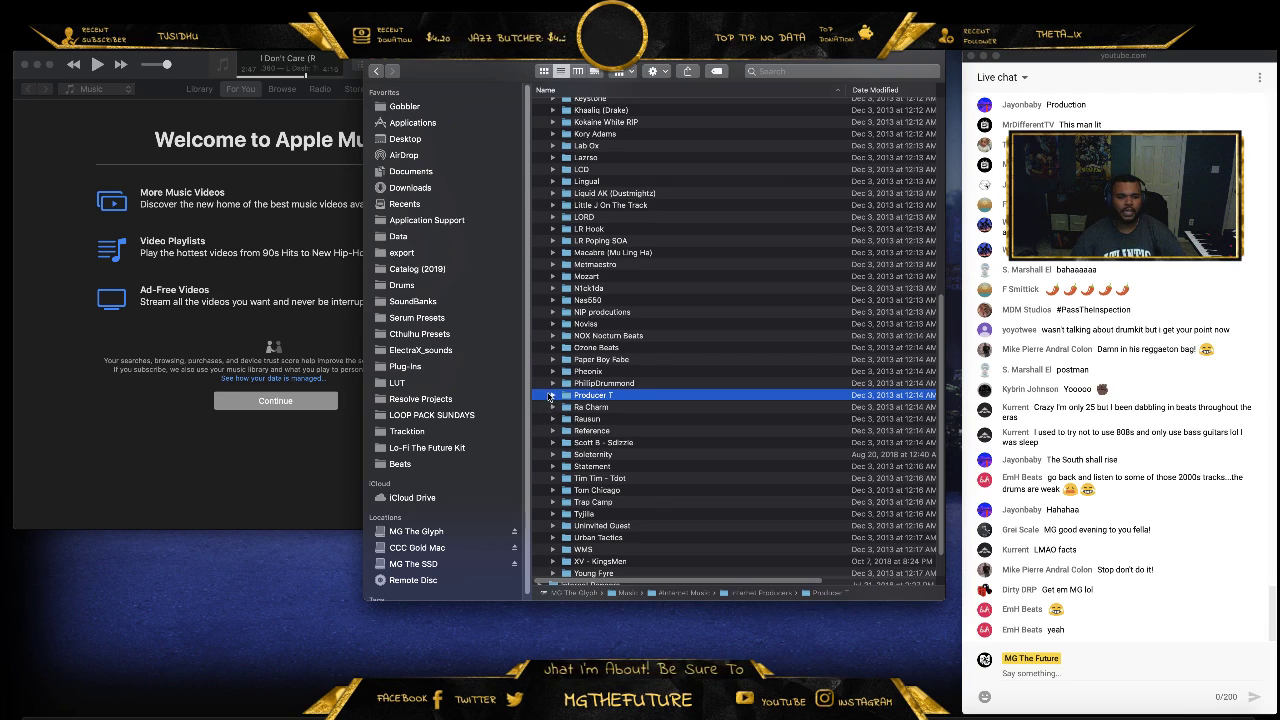
click(552, 407)
scroll(620, 380, down, 3)
click(646, 355)
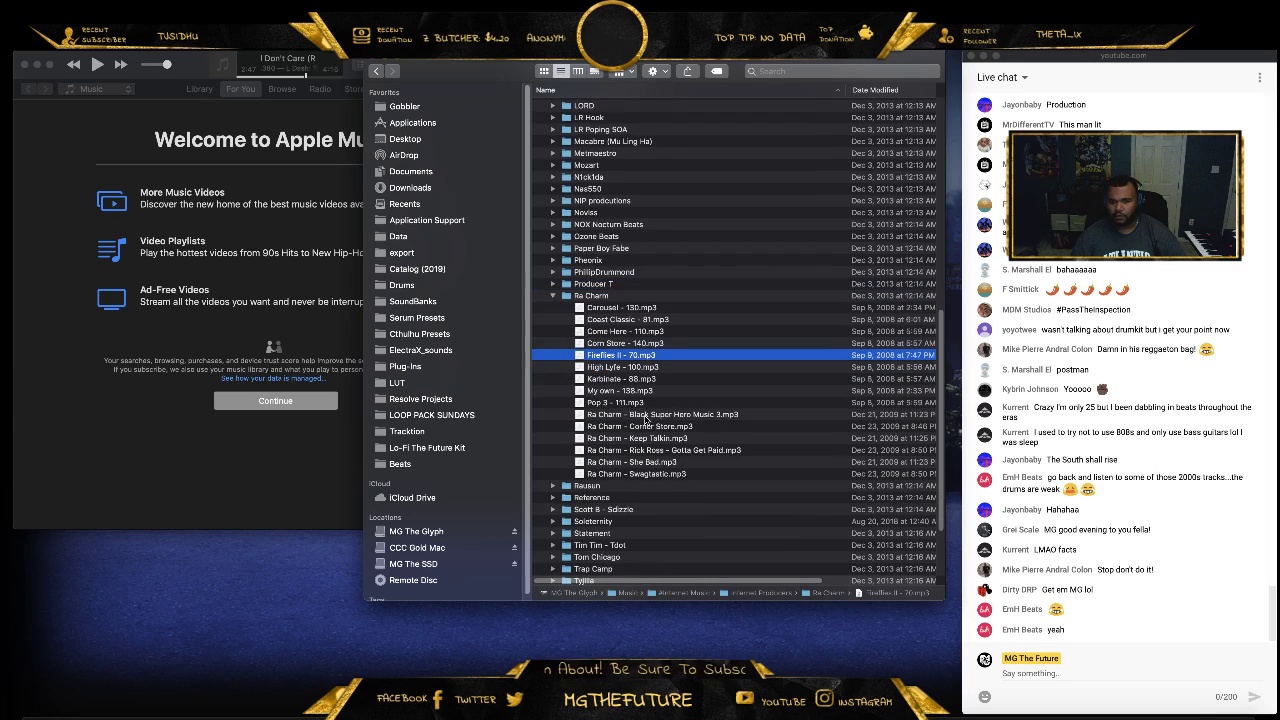
scroll(648, 420, down, 3)
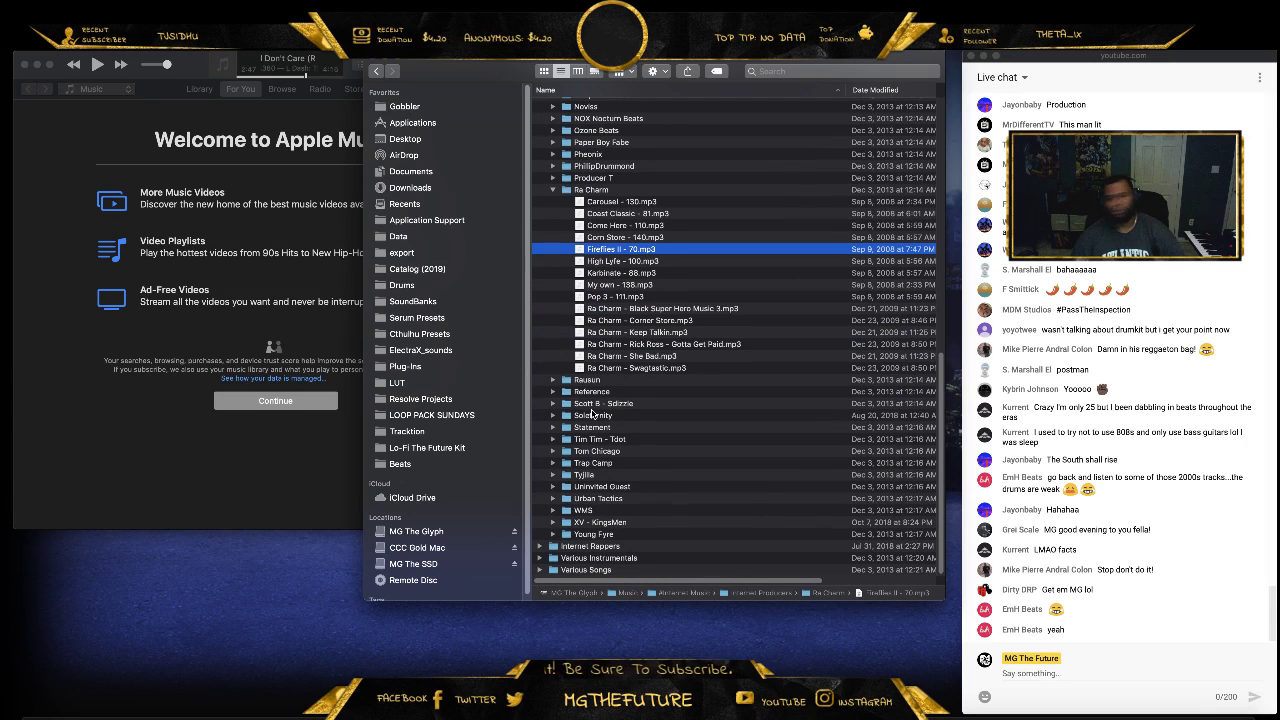
scroll(592, 413, up, 5)
click(553, 370)
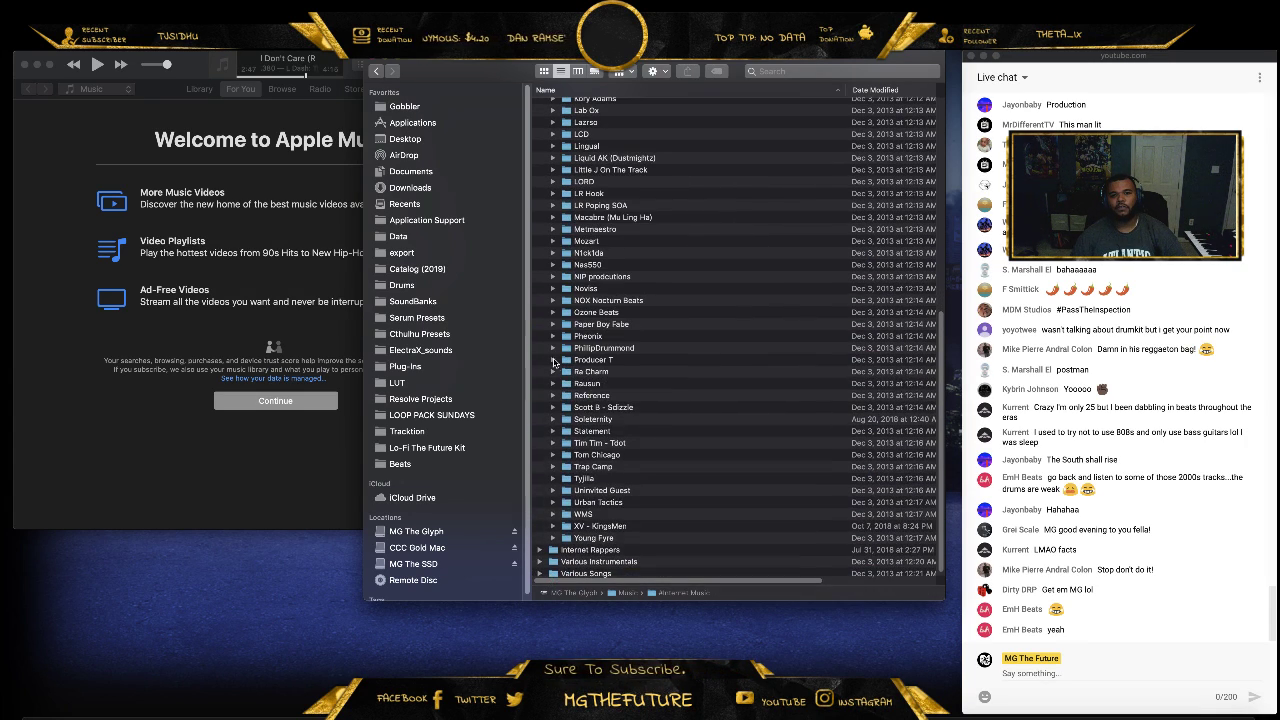
Expand the N1ck1da and Mozart folders, sample Mozart's first three tracks, skipping "something sick.mp3" to about 0:42, and close iTunes
click(553, 253)
click(553, 241)
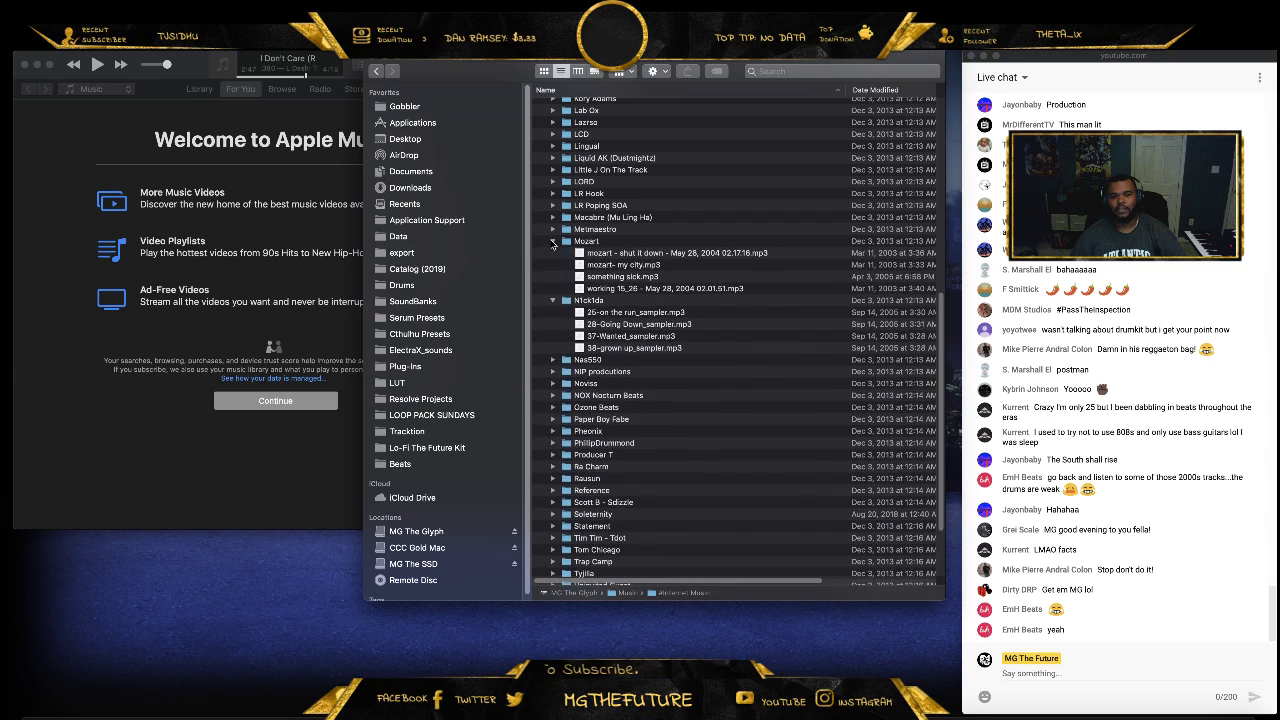
double_click(664, 253)
double_click(634, 266)
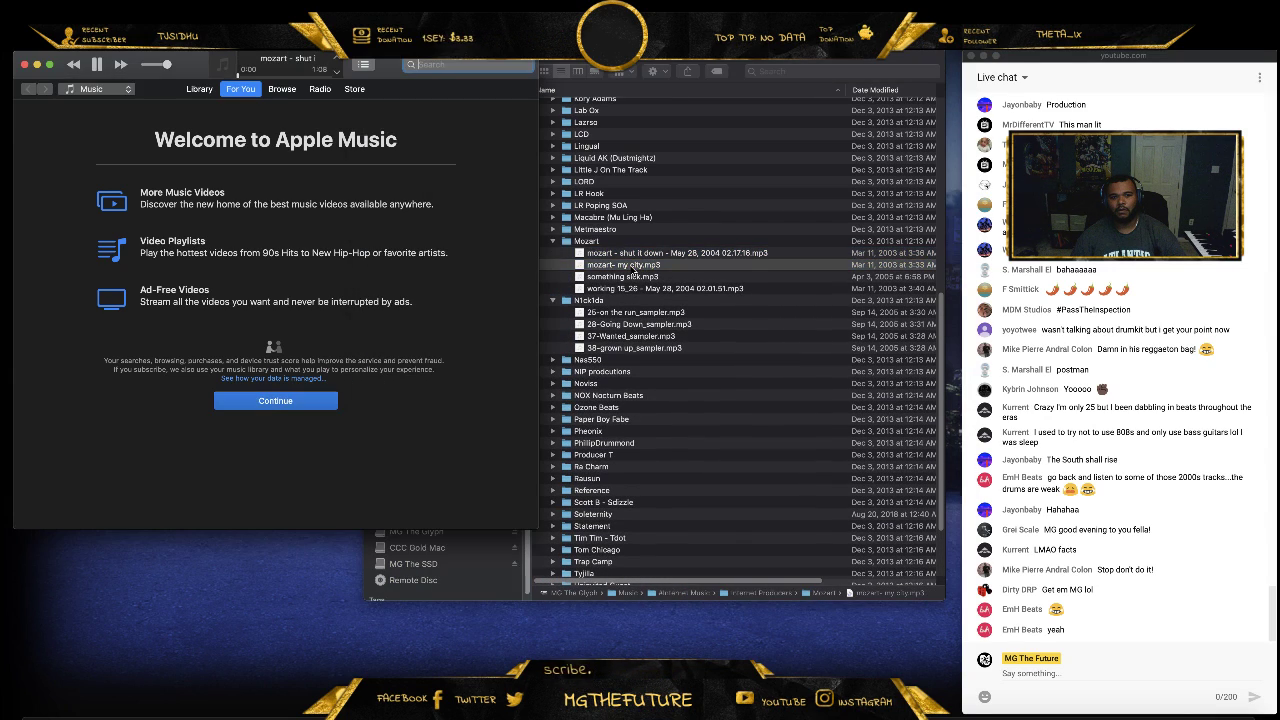
double_click(636, 278)
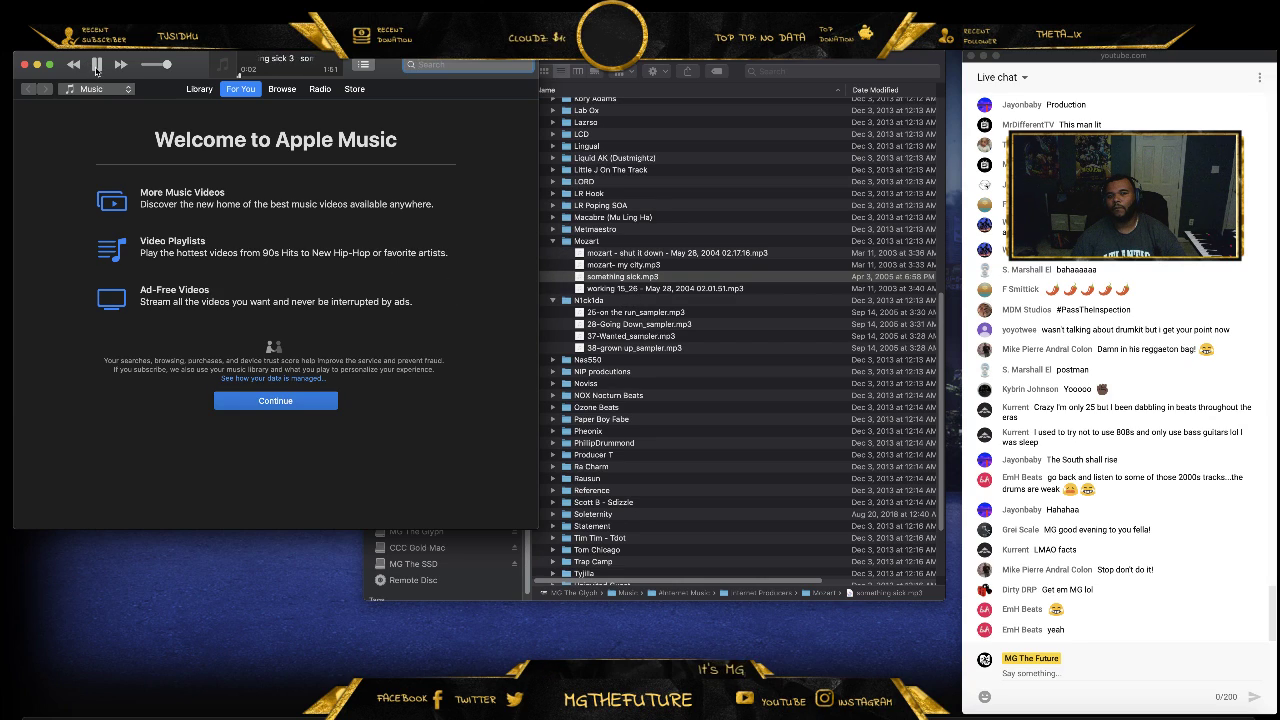
drag(120, 64, 121, 64)
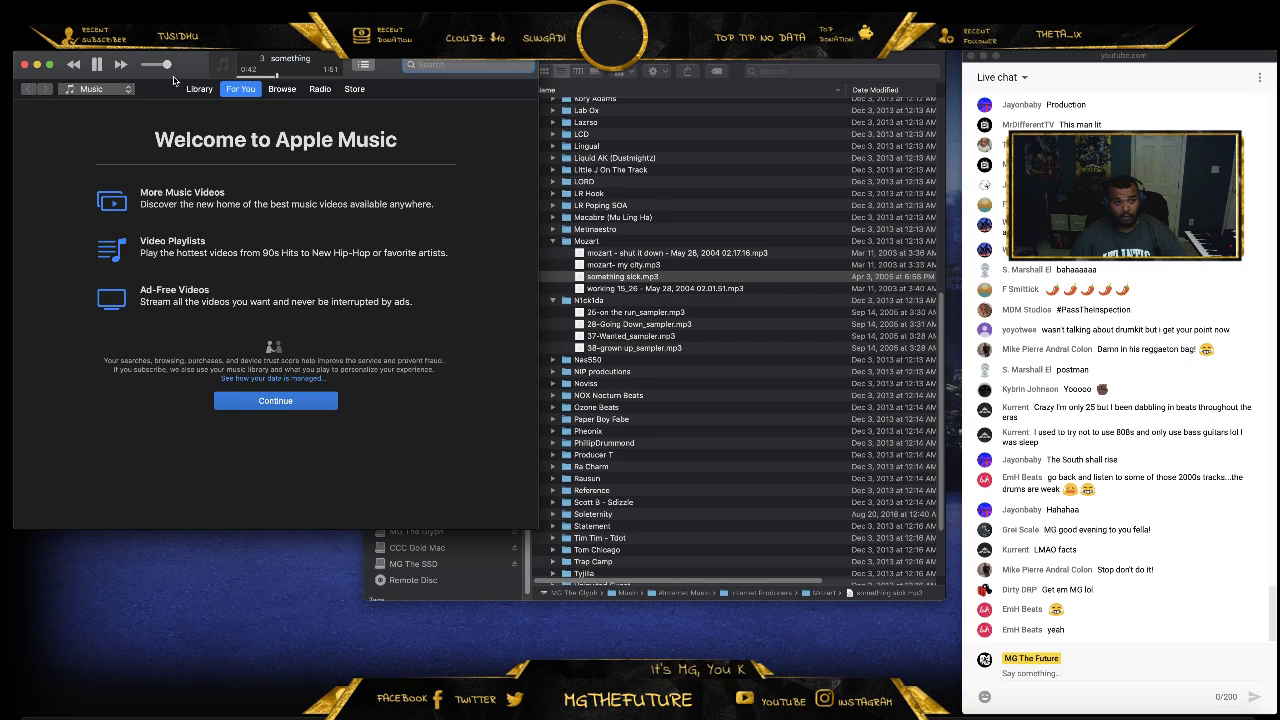
click(24, 64)
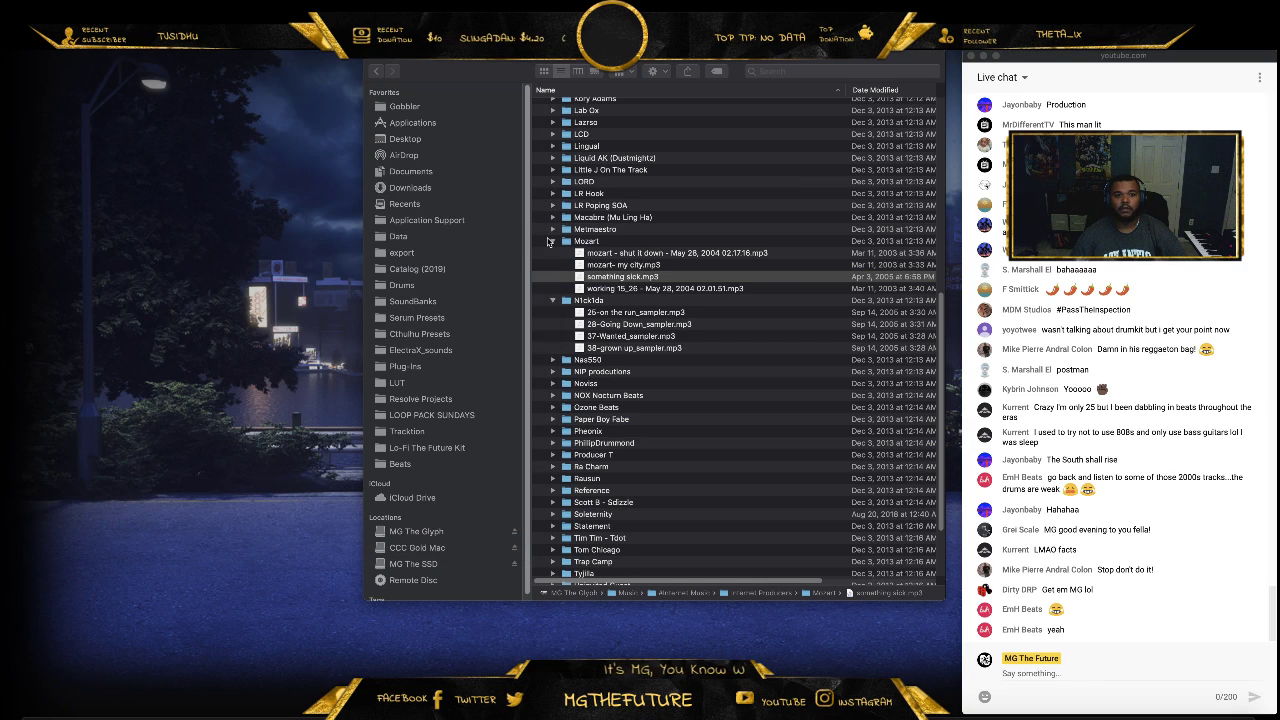
Collapse the Mozart and N1ck1da folders, go back up the Internet Producers list, and check the Brainstorm folder
click(551, 241)
click(552, 241)
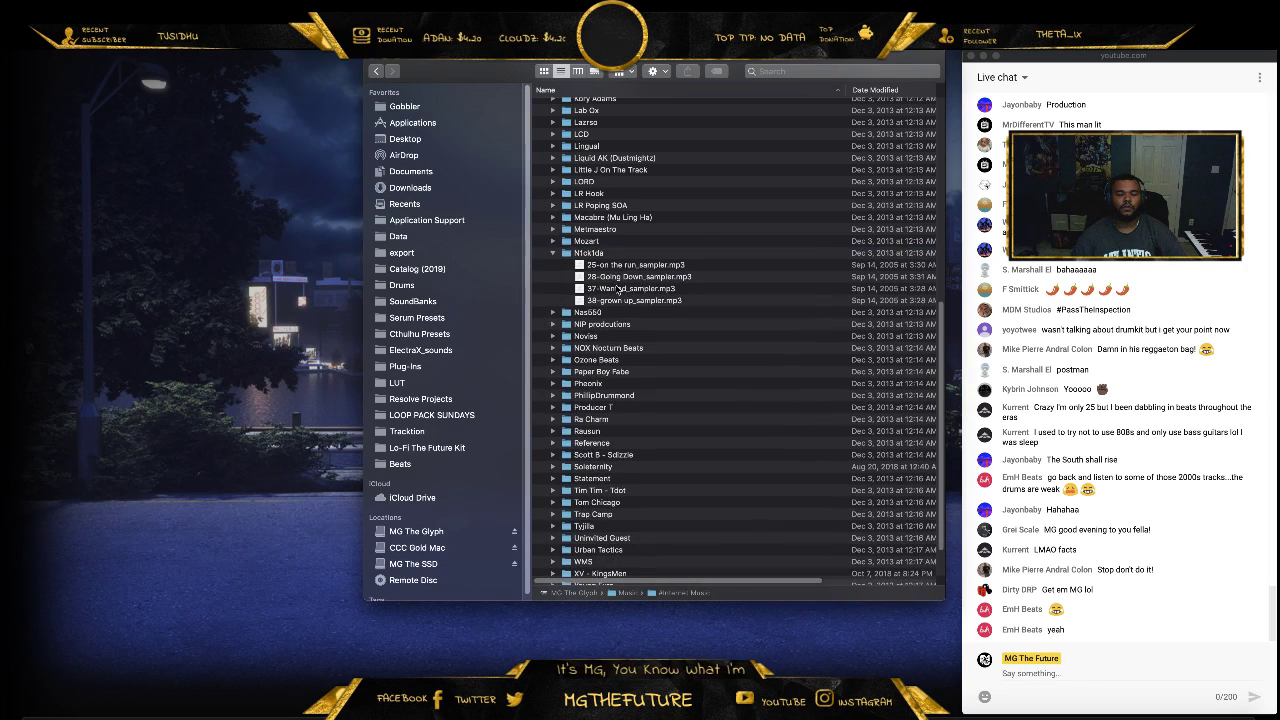
scroll(617, 289, up, 5)
click(552, 465)
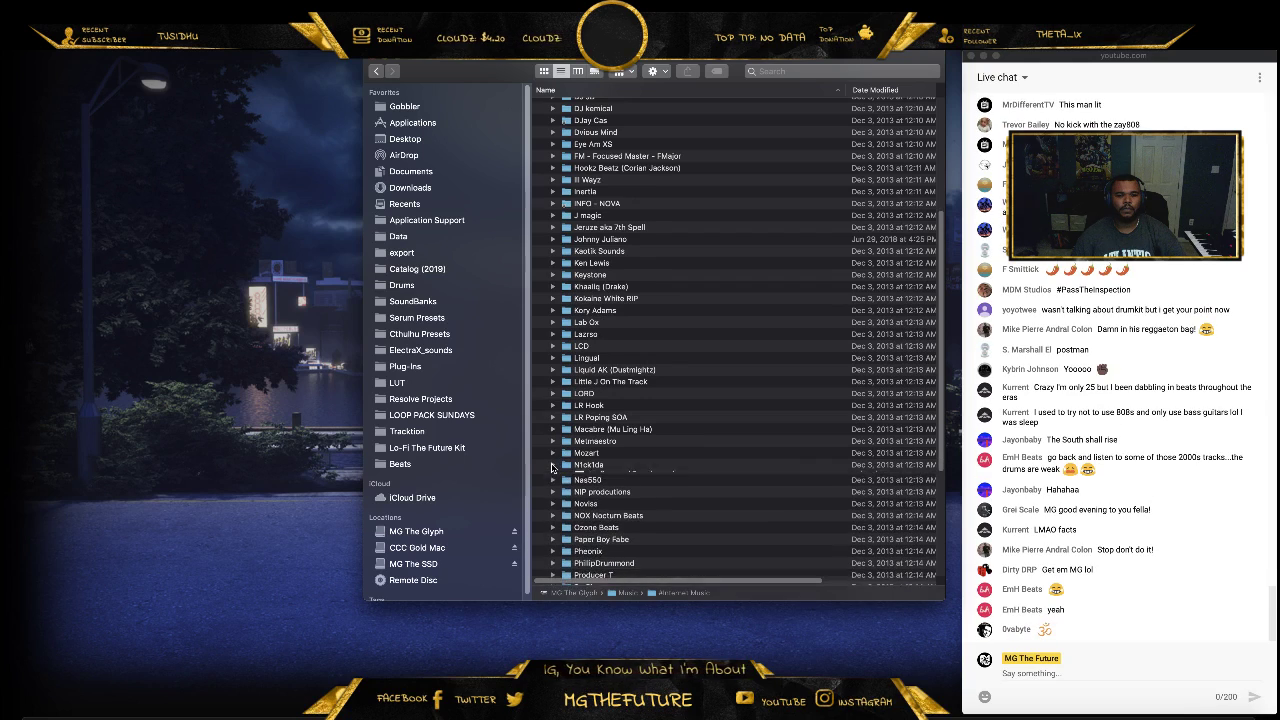
scroll(620, 440, up, 5)
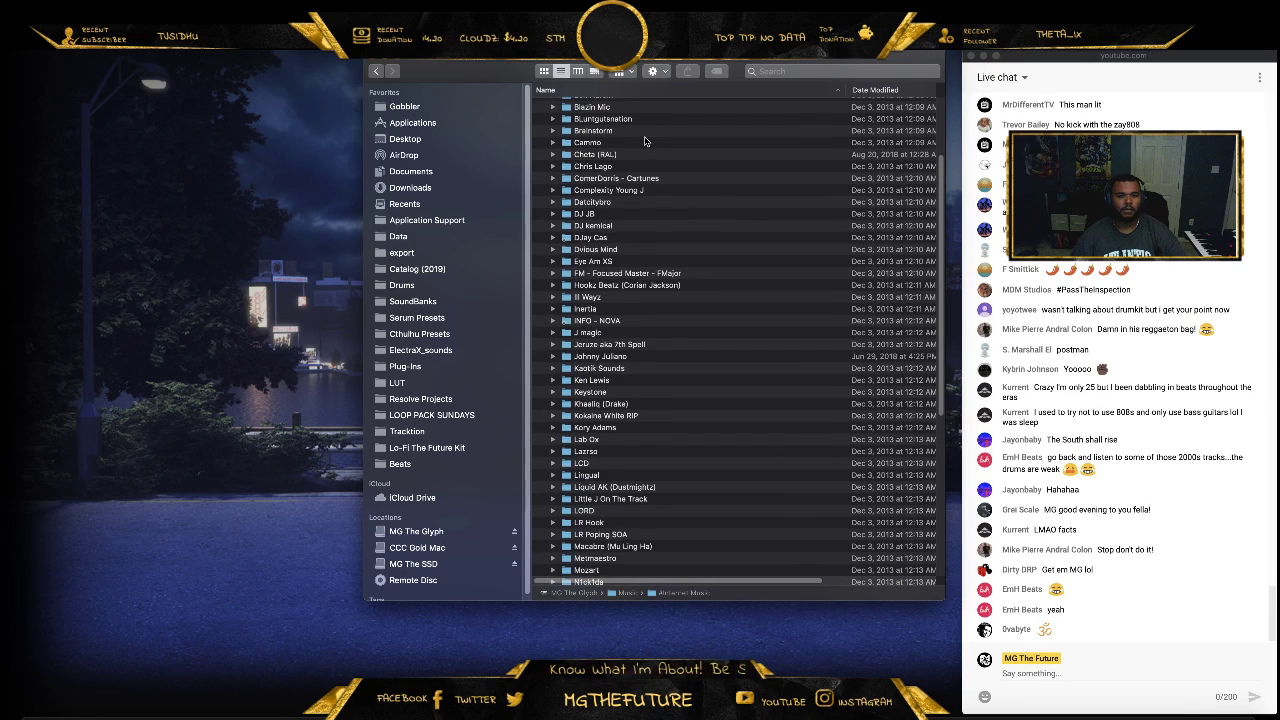
scroll(630, 455, up, 5)
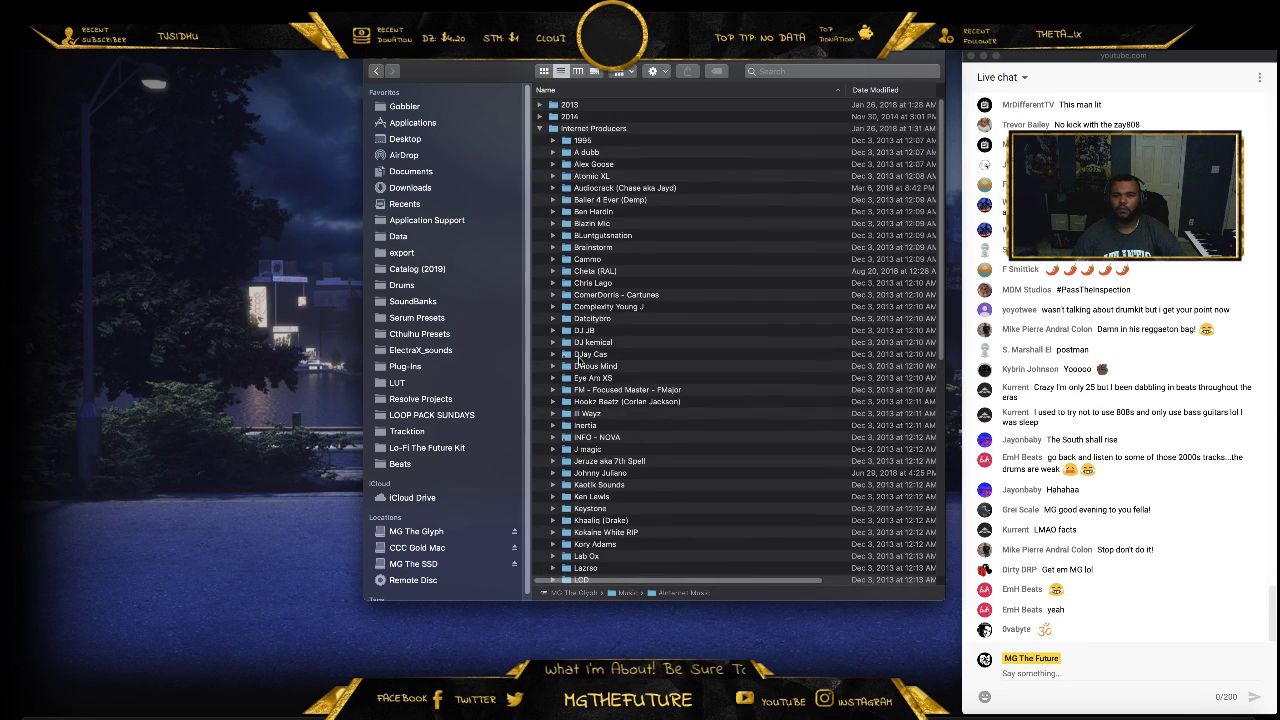
click(552, 248)
click(552, 248)
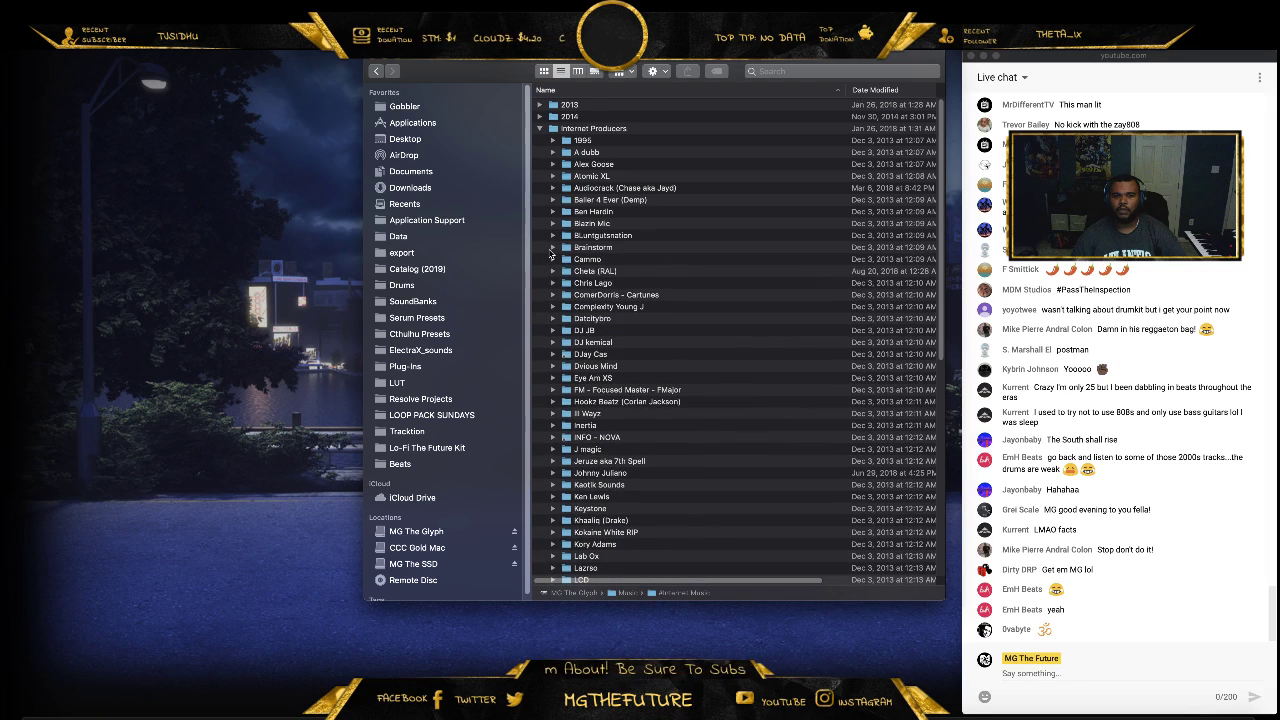
Play Du$k.mp3 from the Cammo folder, skip ahead in the track, and collapse the folder while it plays
click(552, 259)
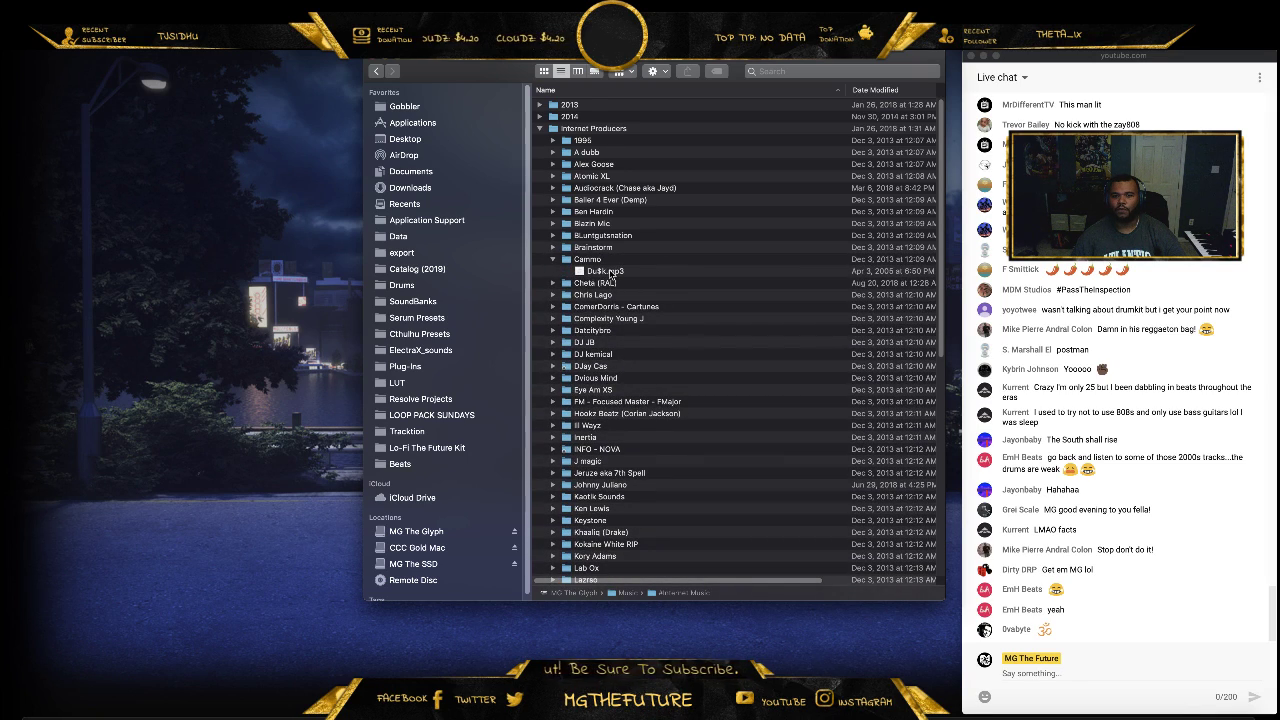
double_click(605, 271)
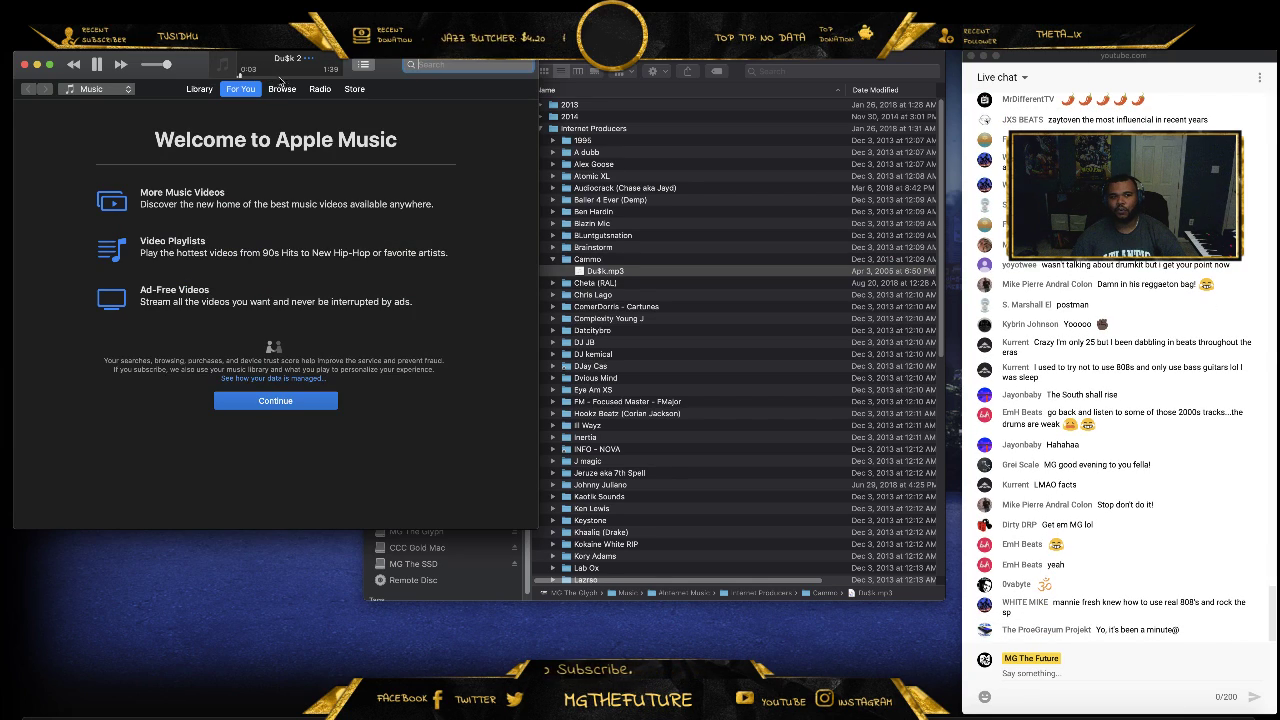
click(283, 75)
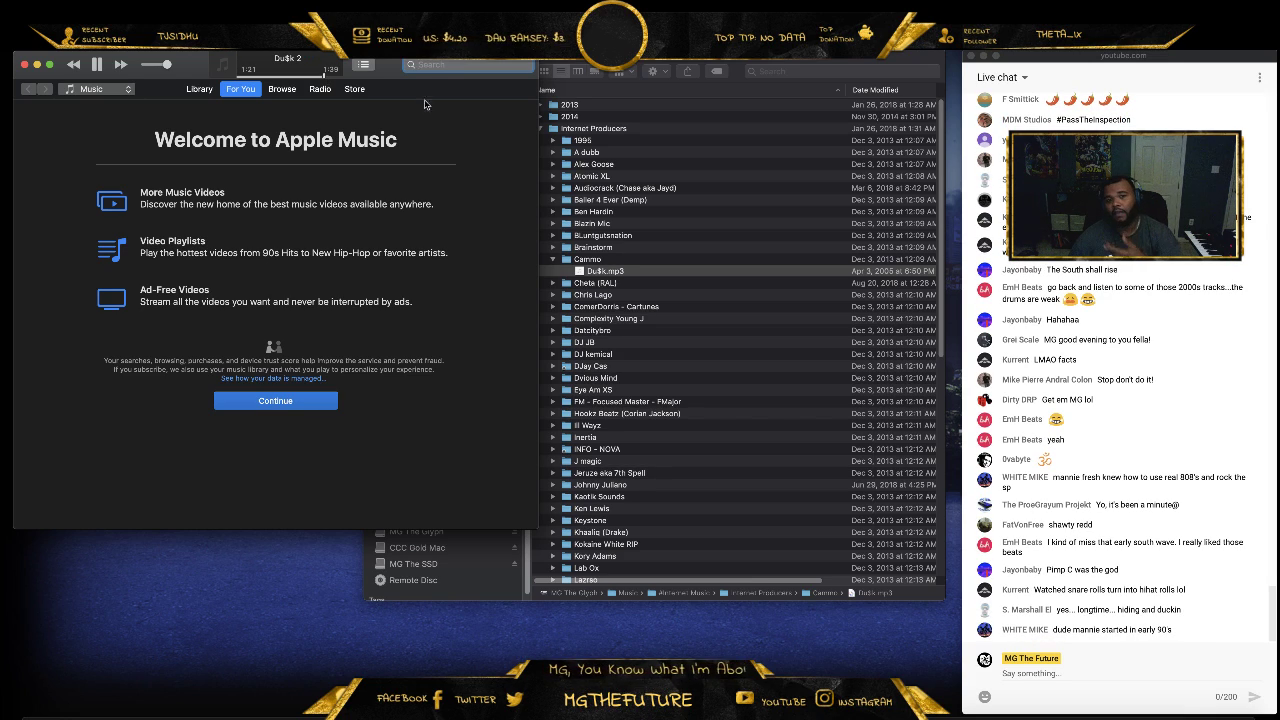
click(574, 262)
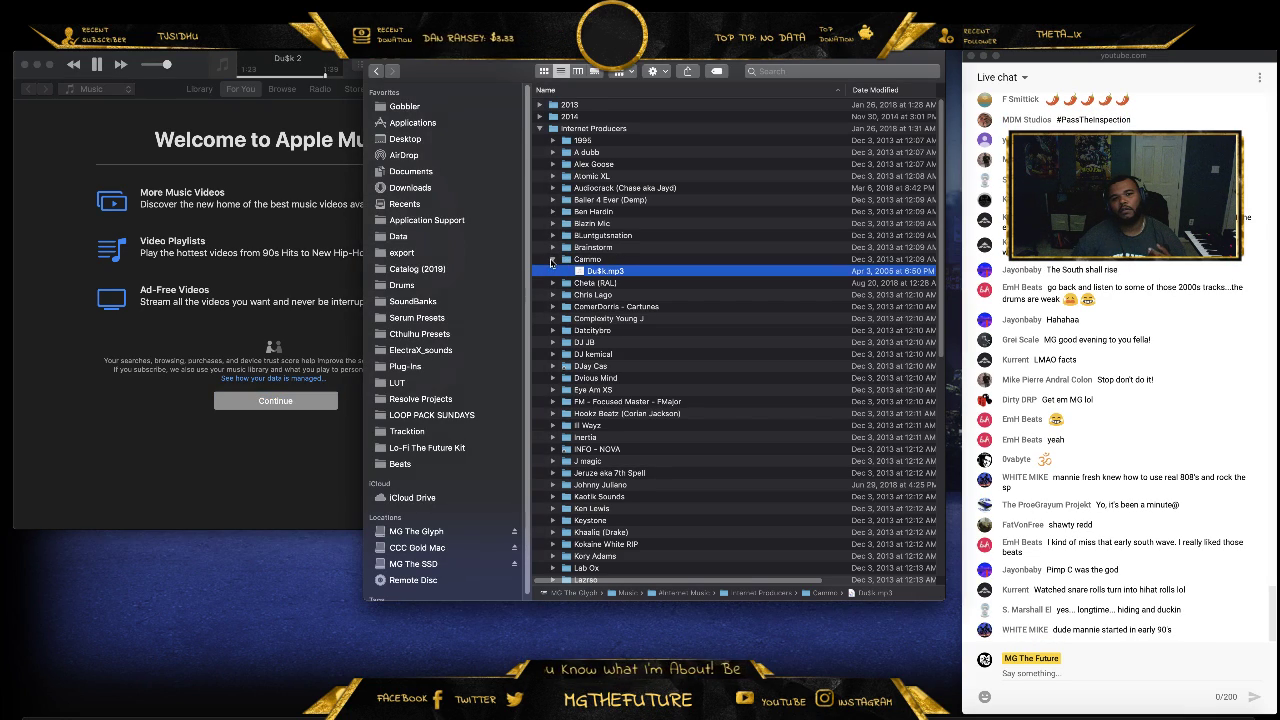
click(553, 259)
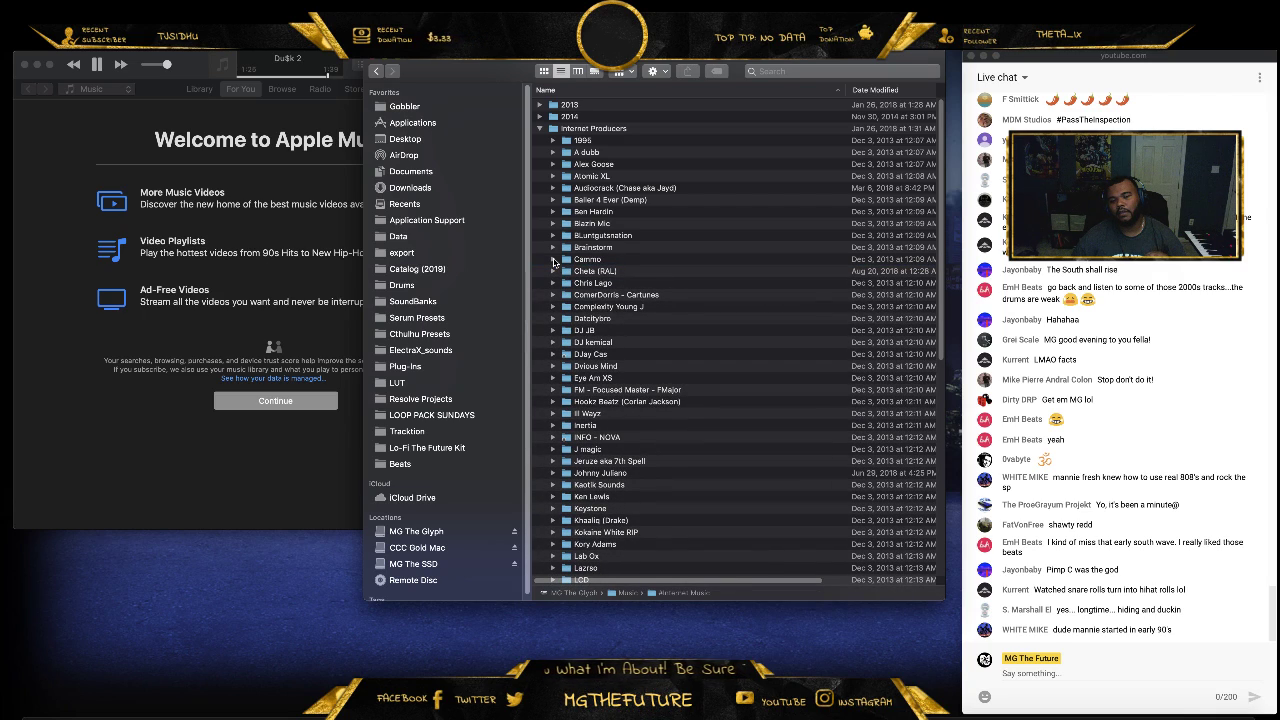
Stop the playback, close the iTunes window, and move the #Internet Music Finder window into the freed desktop space
click(305, 274)
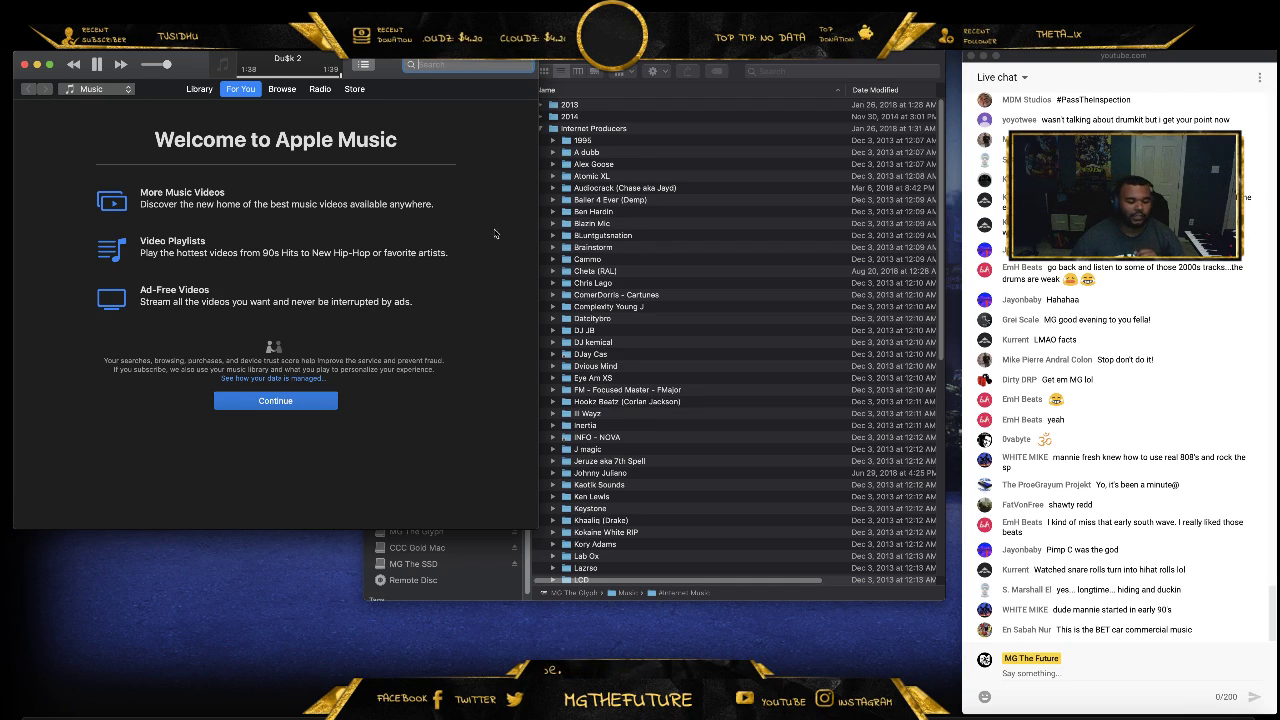
key(space)
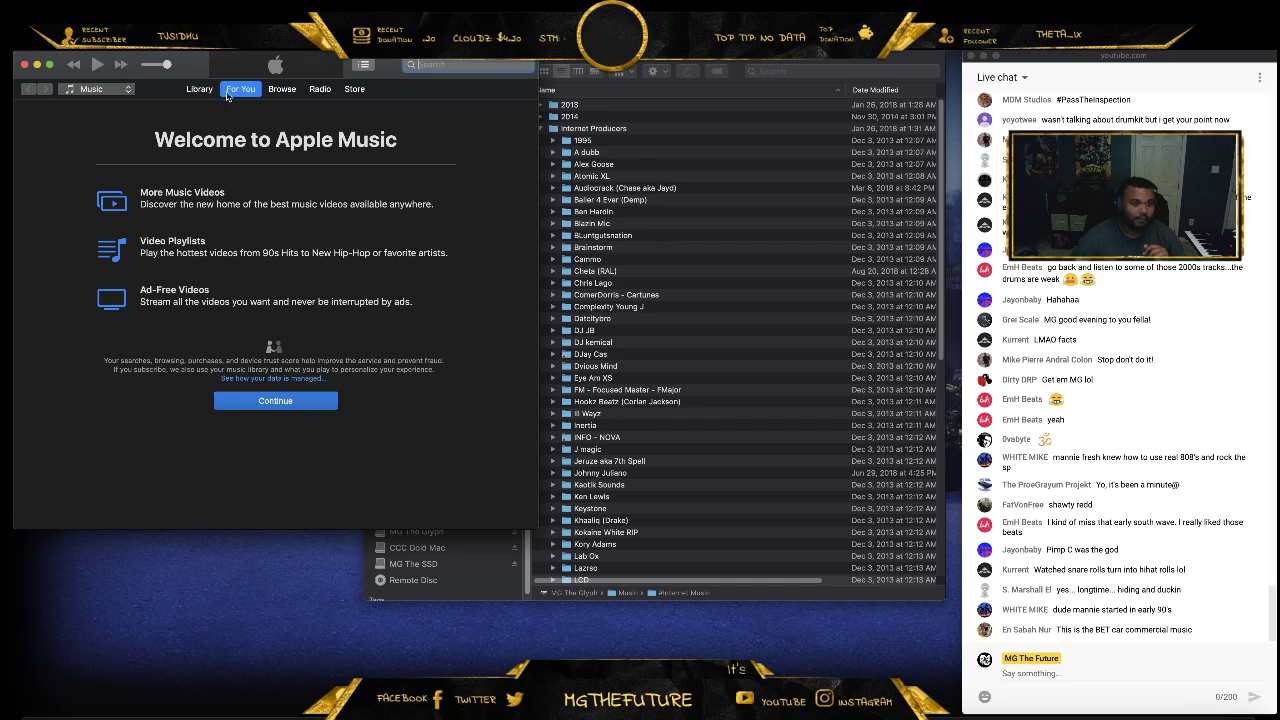
click(25, 64)
drag(766, 62, 505, 83)
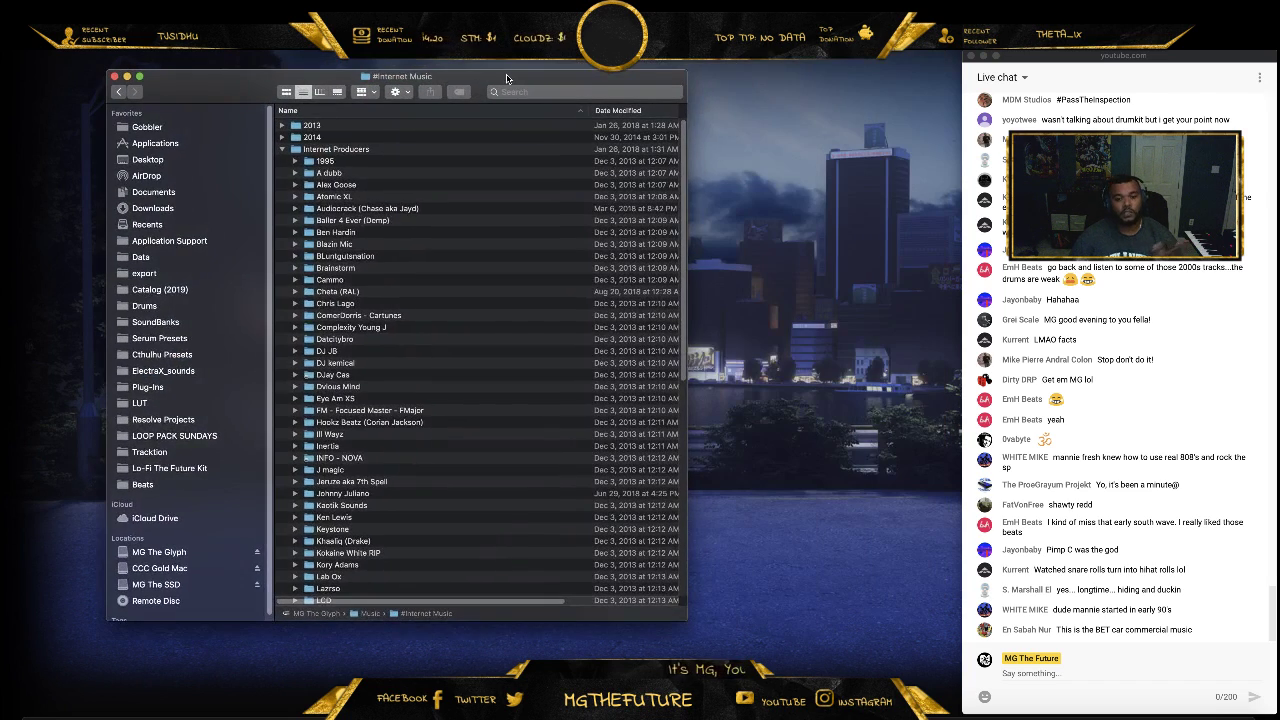